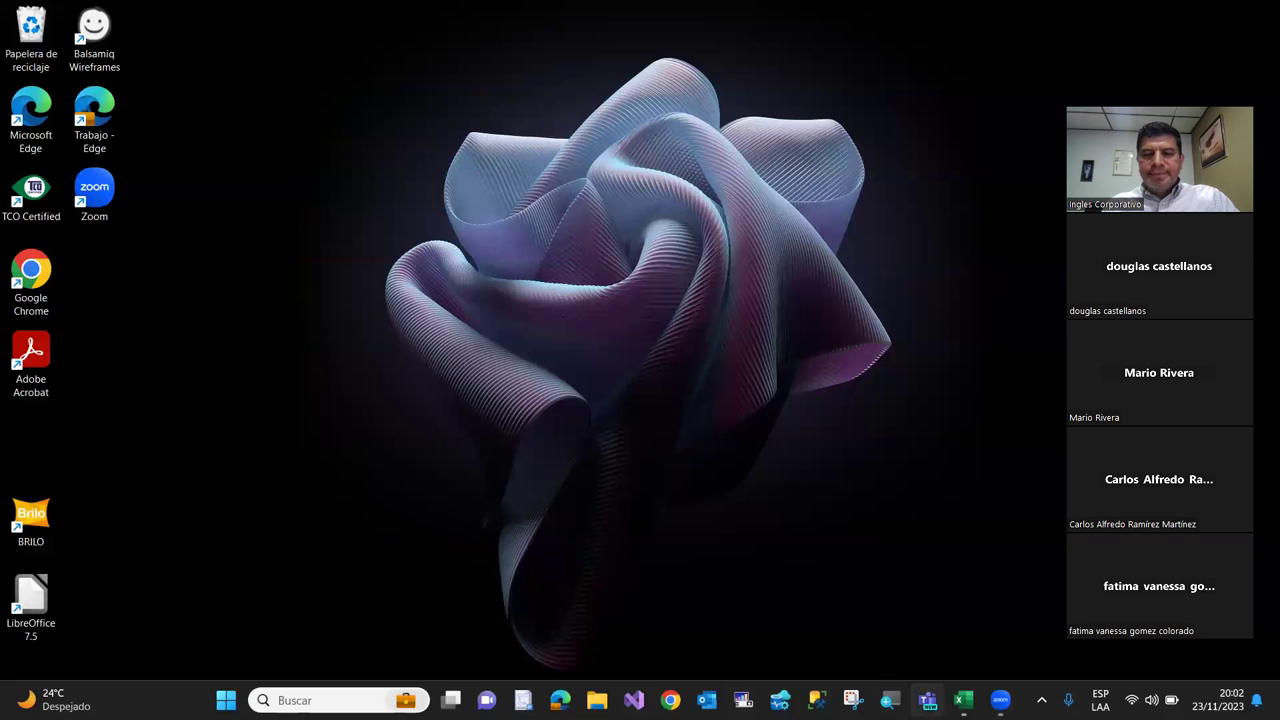
- Bring the supplier workbook forward, select cell A4 and show the Programador tab
{"action": "left_click", "coordinate": [963, 700]}
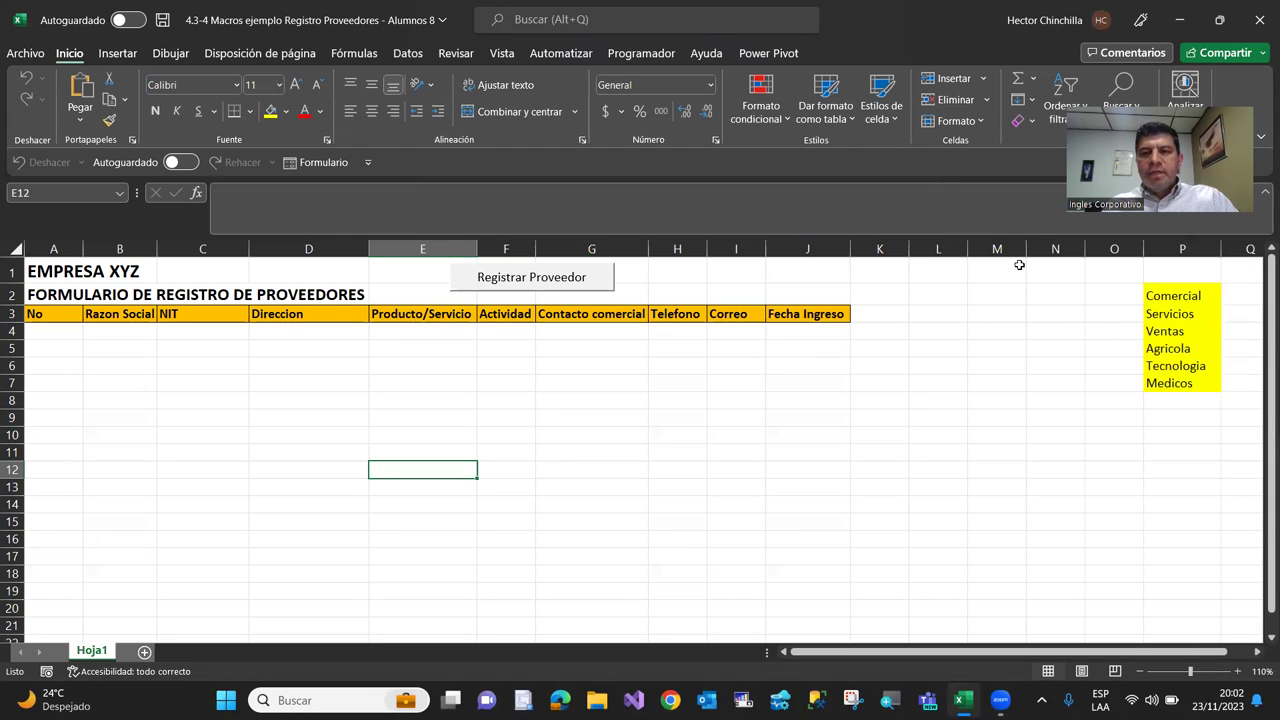
{"action": "left_click", "coordinate": [363, 391]}
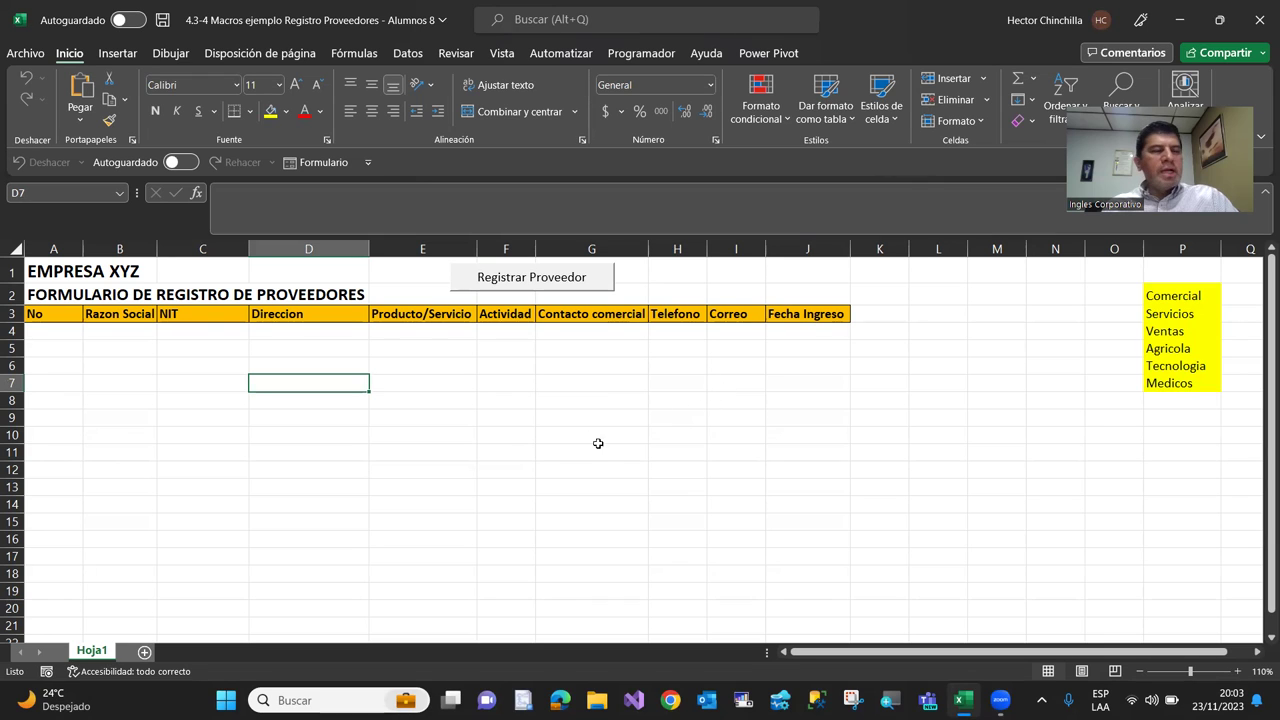
{"action": "left_click", "coordinate": [71, 337]}
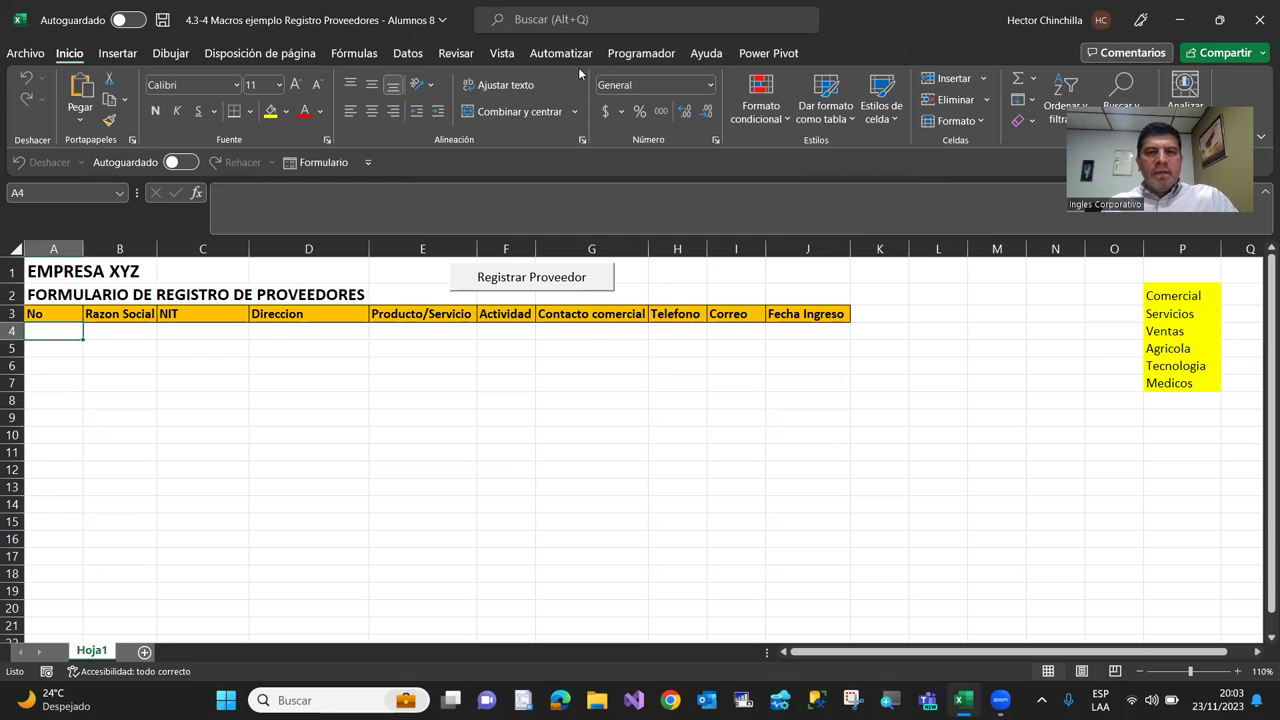
{"action": "left_click", "coordinate": [628, 55]}
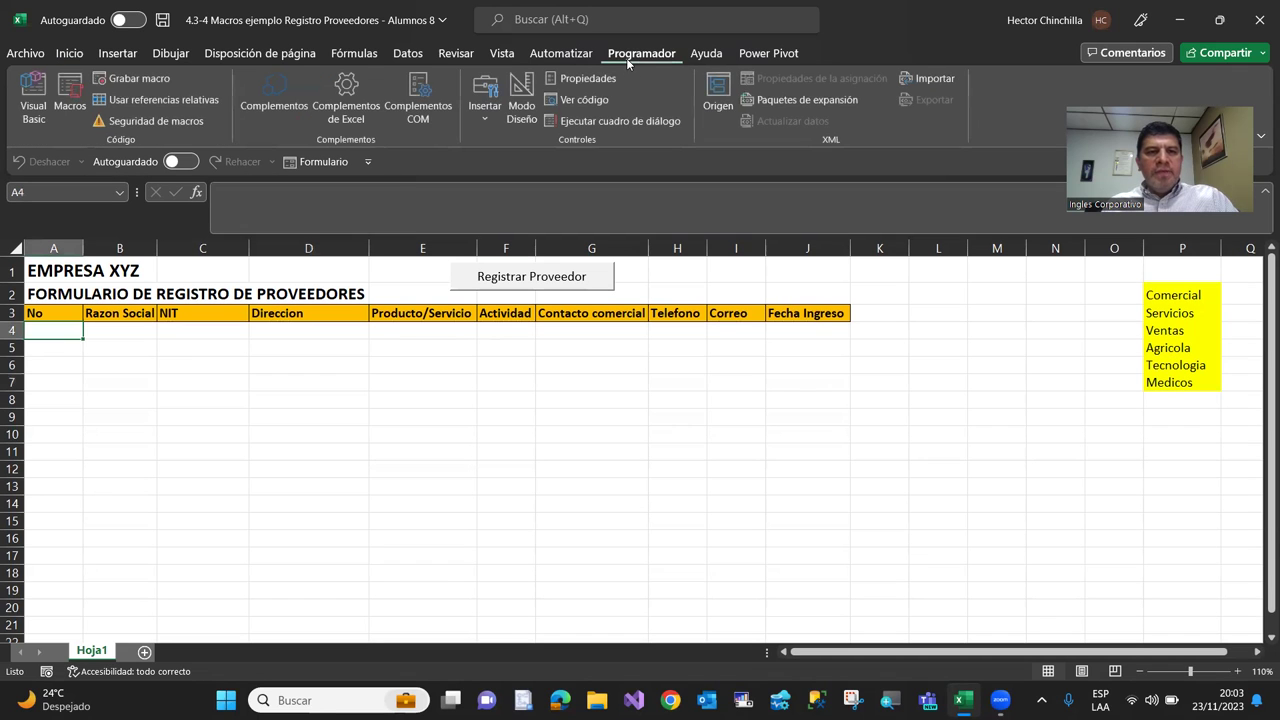
{"action": "left_click", "coordinate": [35, 112]}
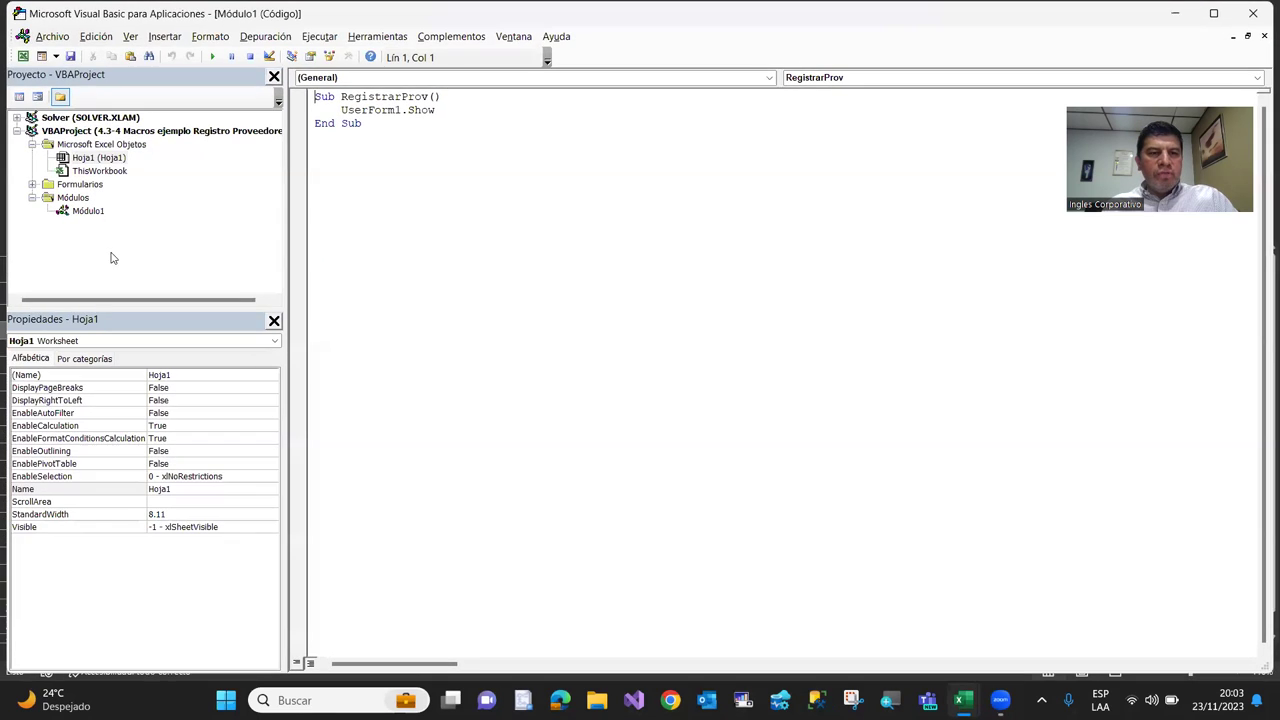
{"action": "left_click", "coordinate": [32, 184]}
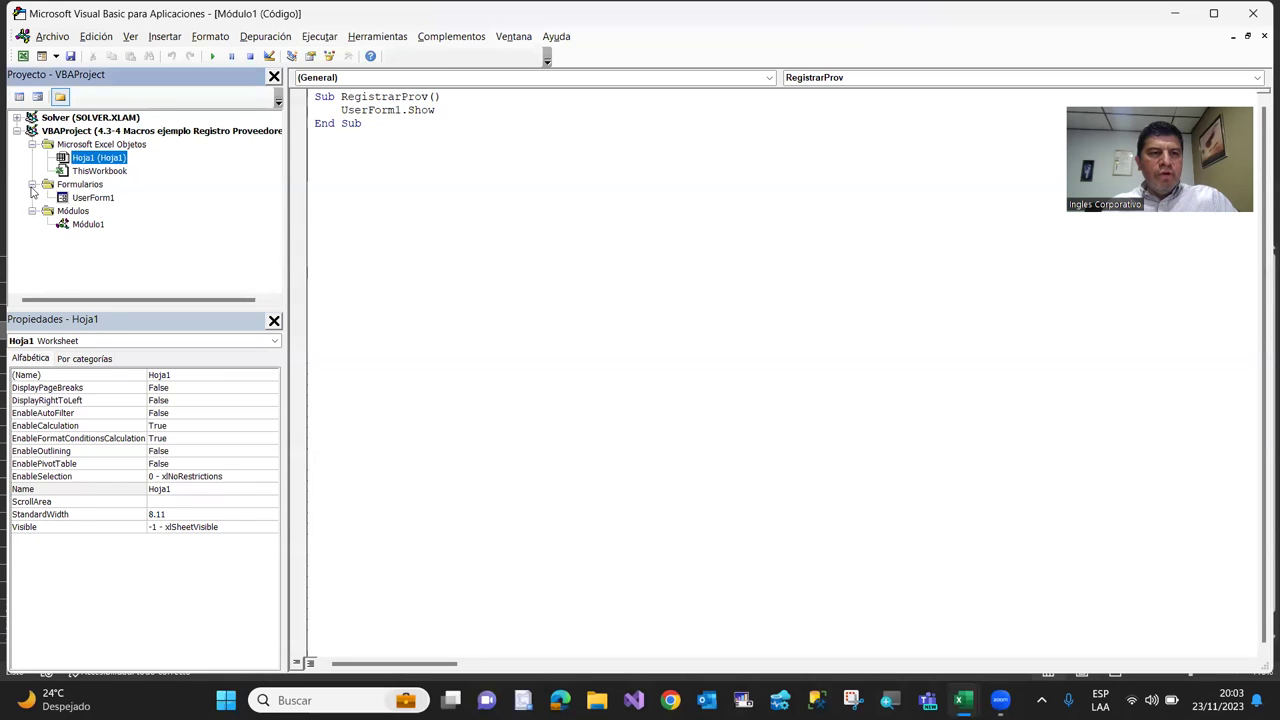
{"action": "double_click", "coordinate": [89, 199]}
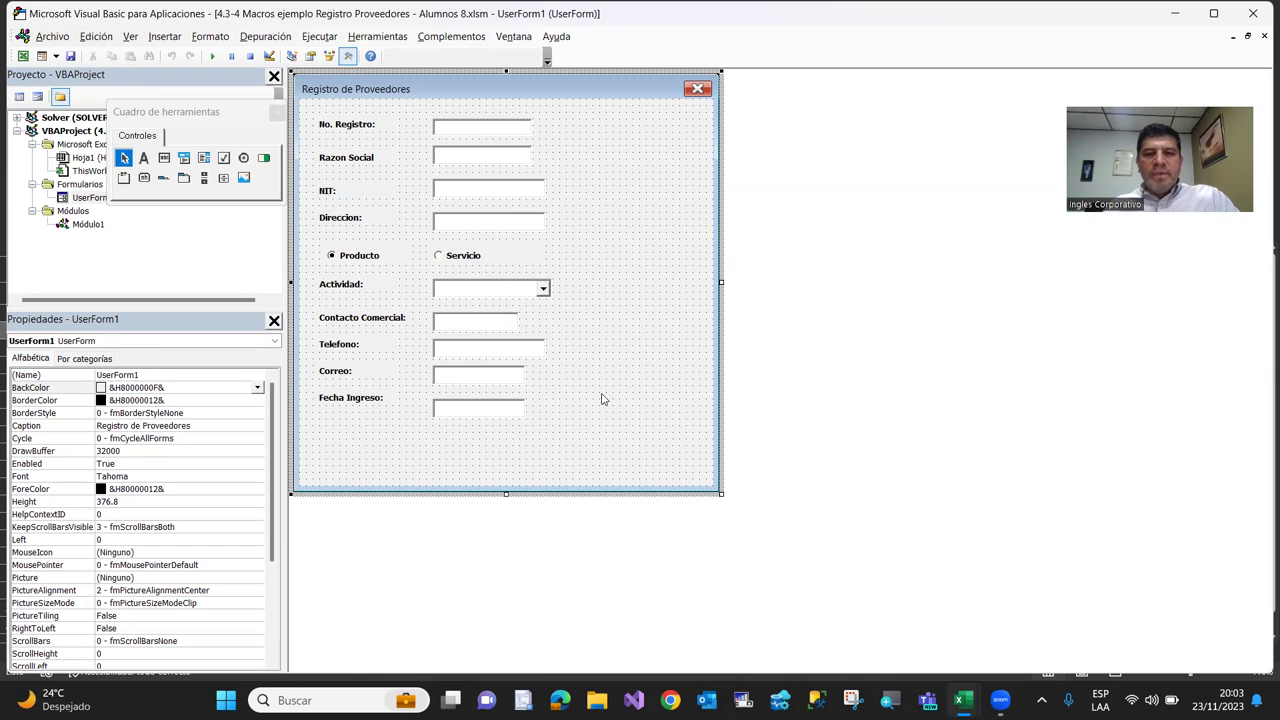
{"action": "left_click", "coordinate": [444, 187]}
{"action": "left_click", "coordinate": [611, 200]}
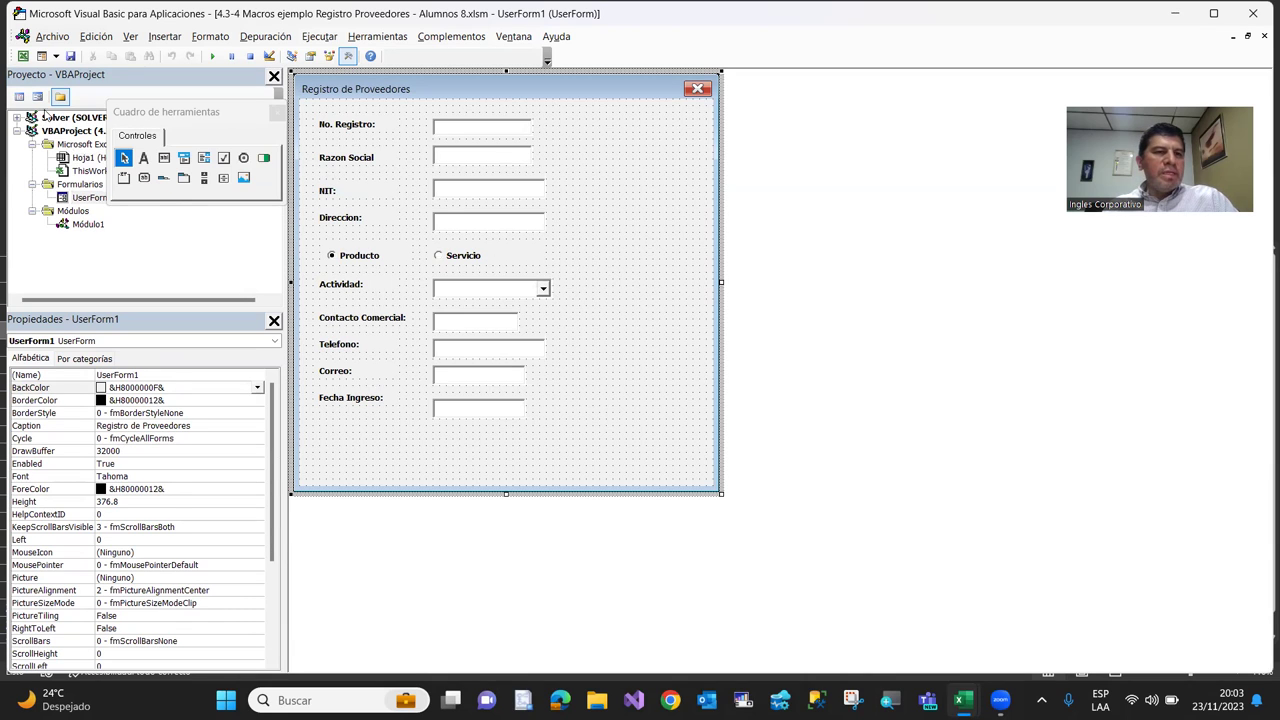
{"action": "left_click", "coordinate": [22, 57]}
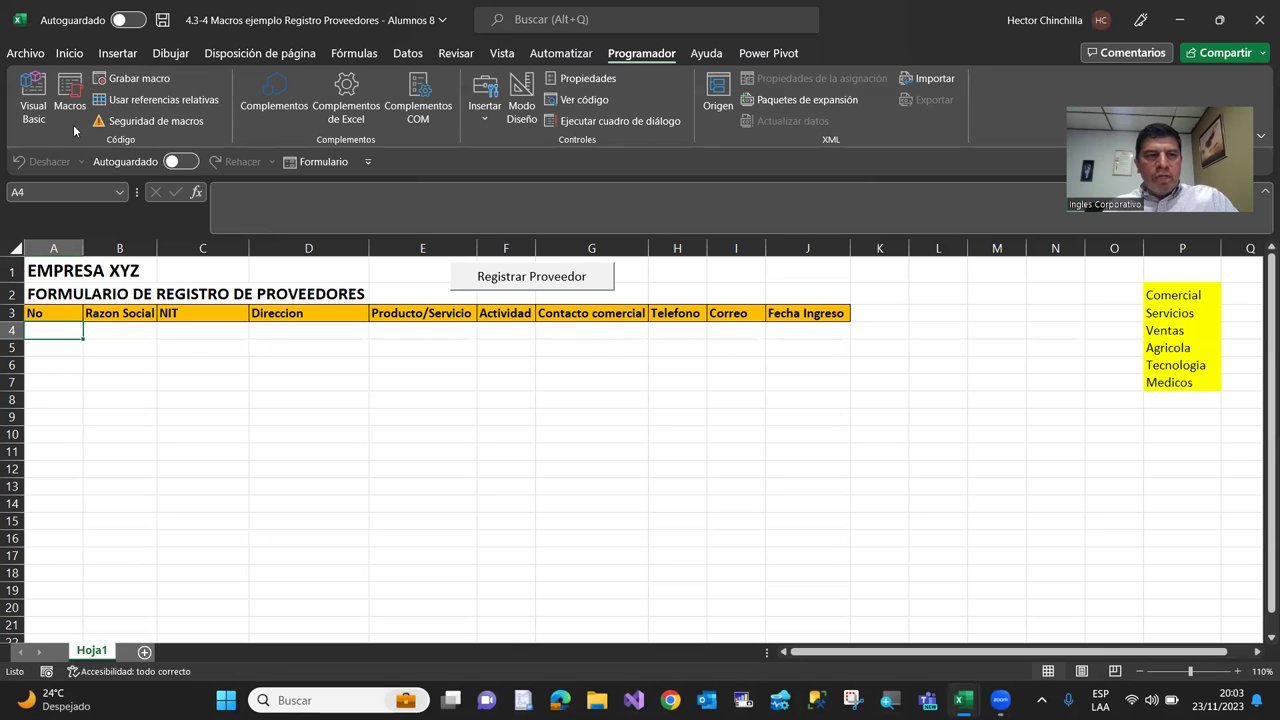
{"action": "left_click", "coordinate": [30, 112]}
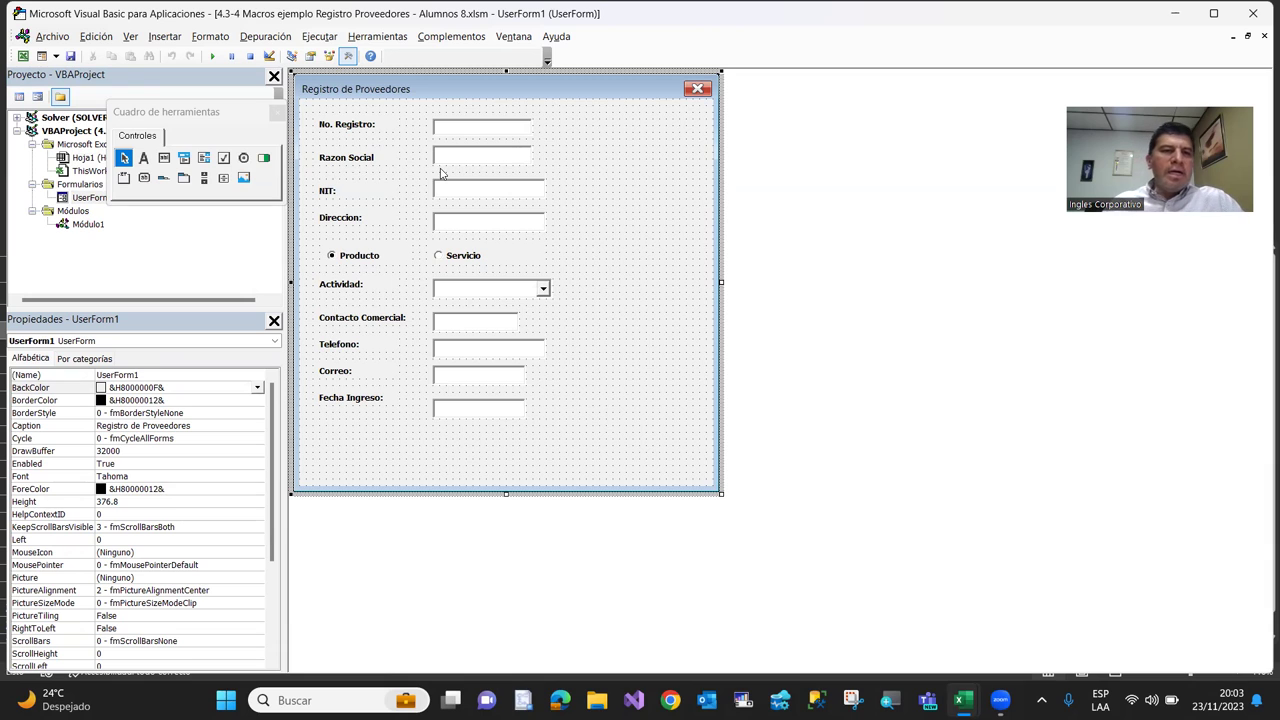
{"action": "left_click", "coordinate": [24, 57]}
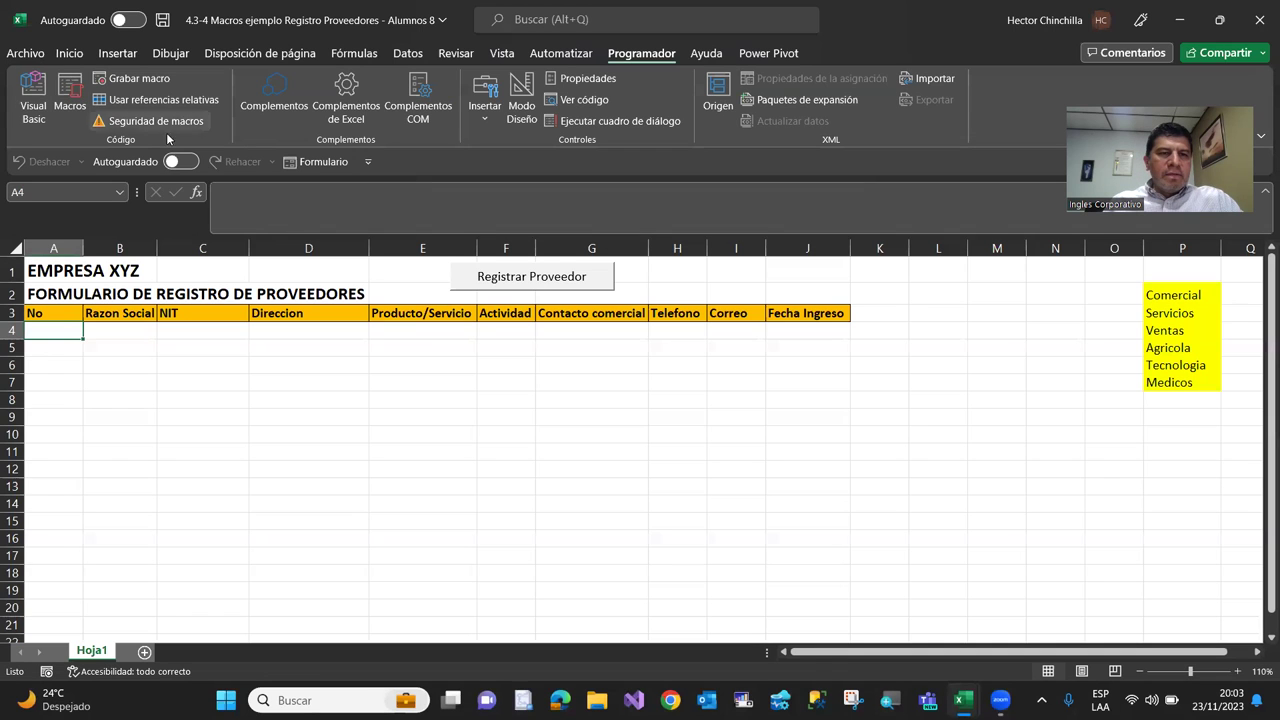
{"action": "left_click", "coordinate": [516, 282]}
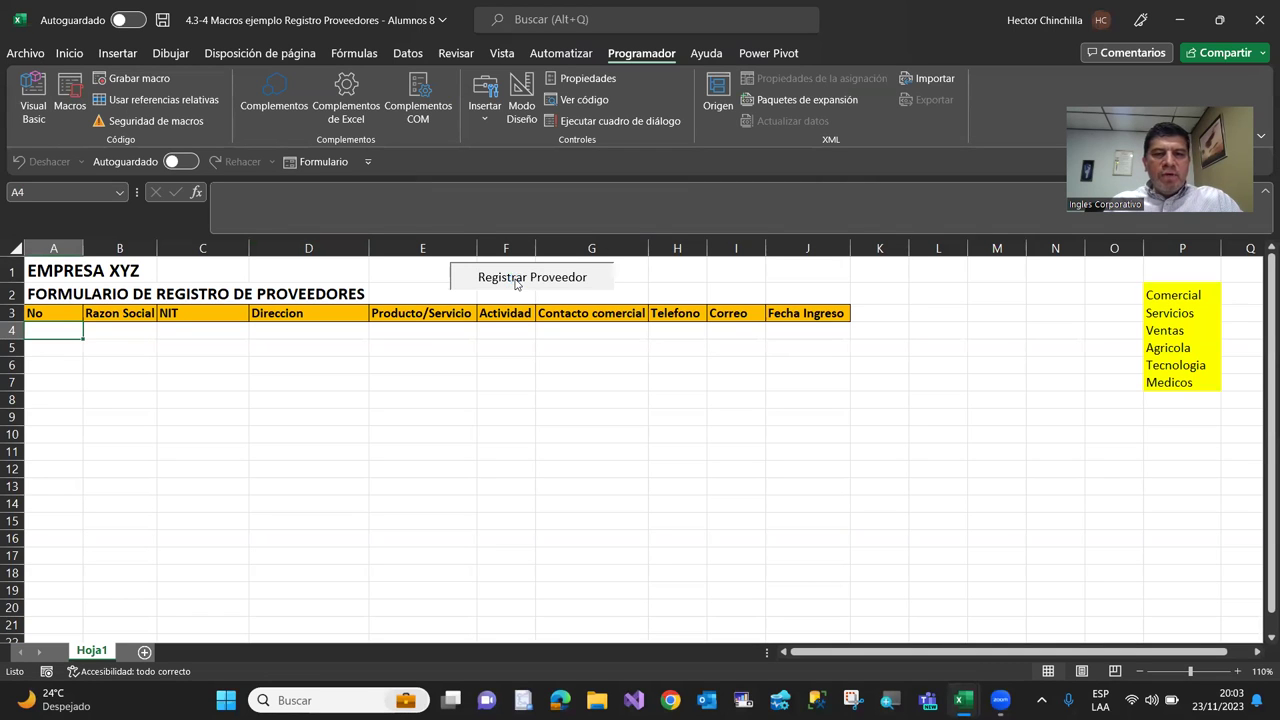
{"action": "left_click_drag", "start_coordinate": [616, 151], "coordinate": [882, 153]}
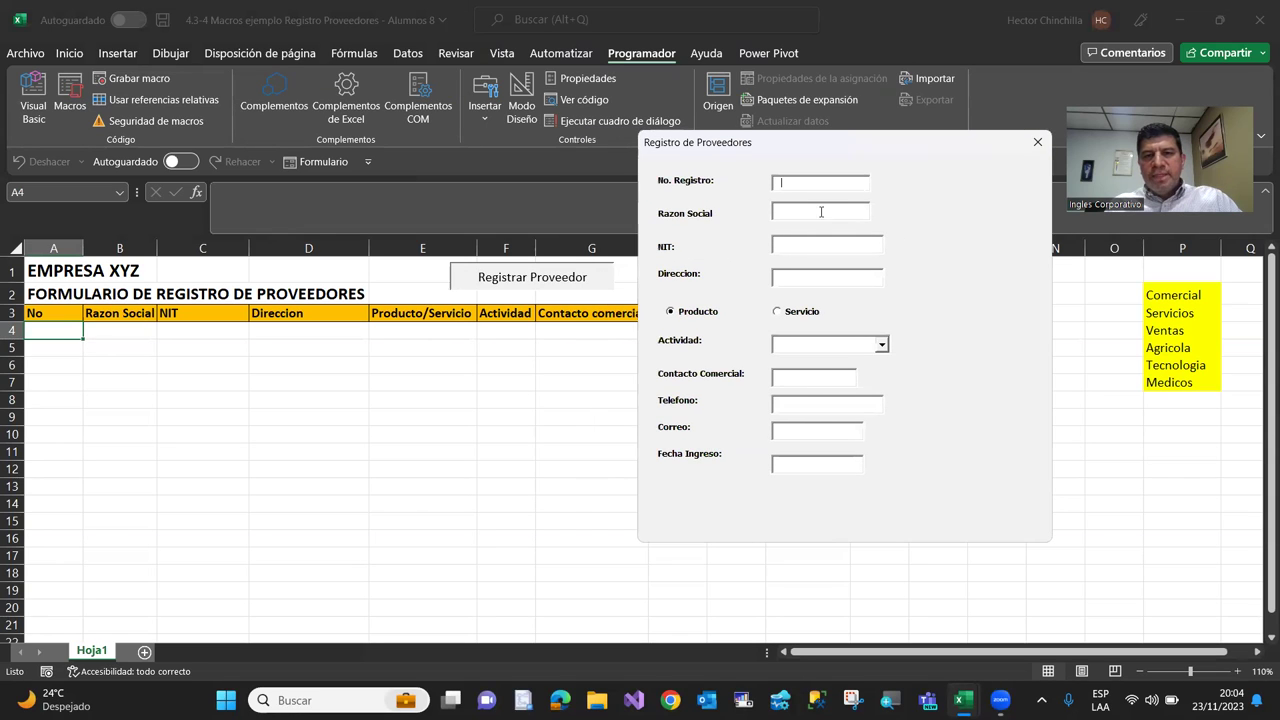
{"action": "type", "text": "4223"}
{"action": "left_click", "coordinate": [818, 210]}
{"action": "type", "text": "Empresa Y"}
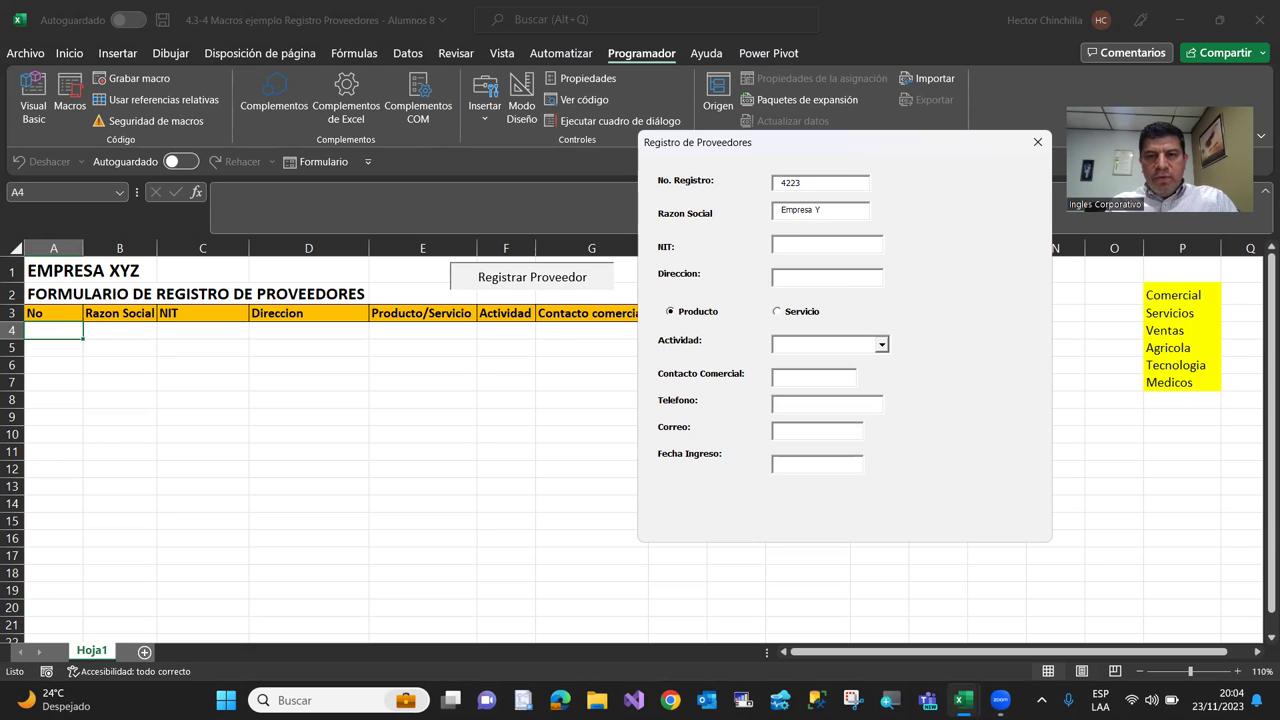
{"action": "type", "text": "5464646"}
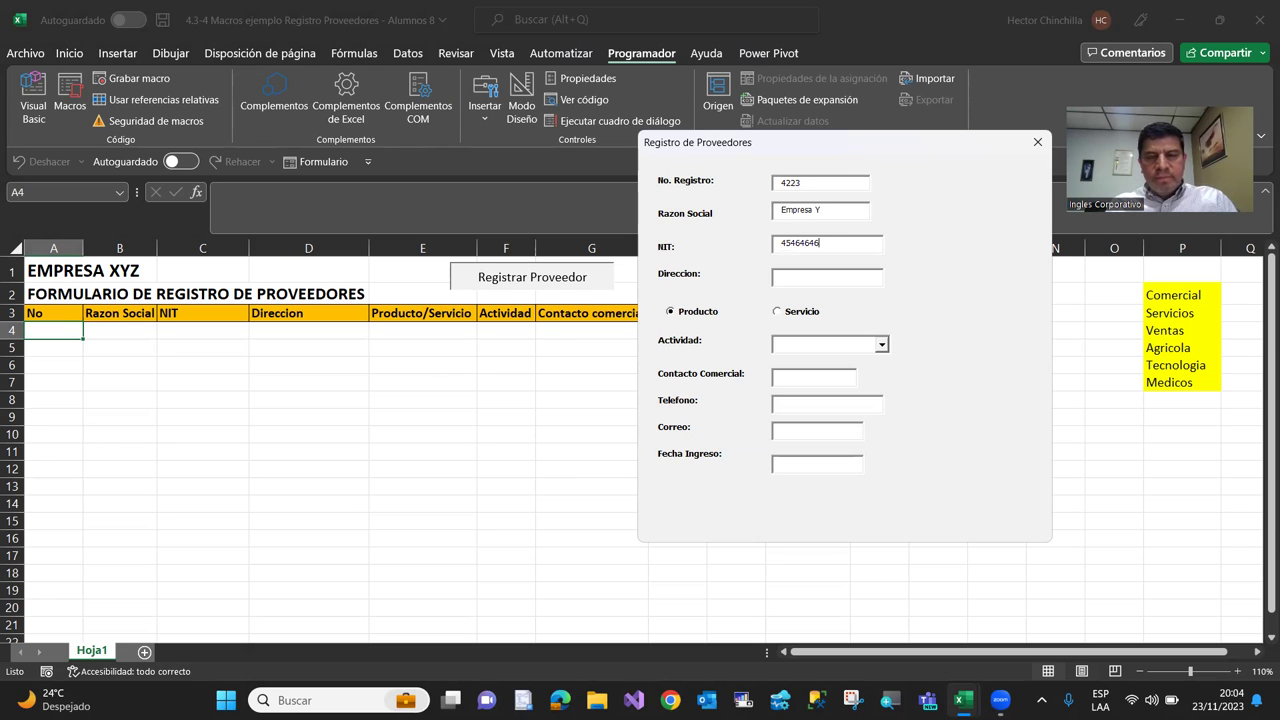
{"action": "left_click", "coordinate": [827, 277]}
{"action": "type", "text": "or"}
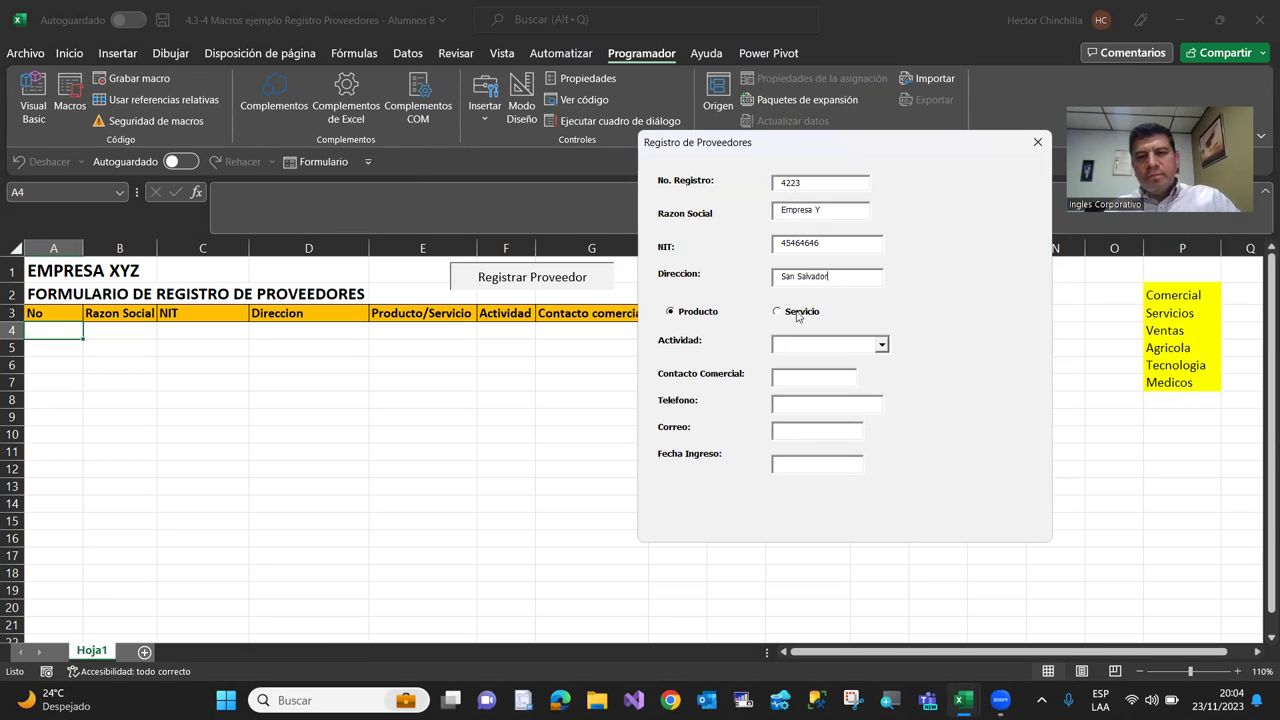
{"action": "left_click", "coordinate": [779, 313]}
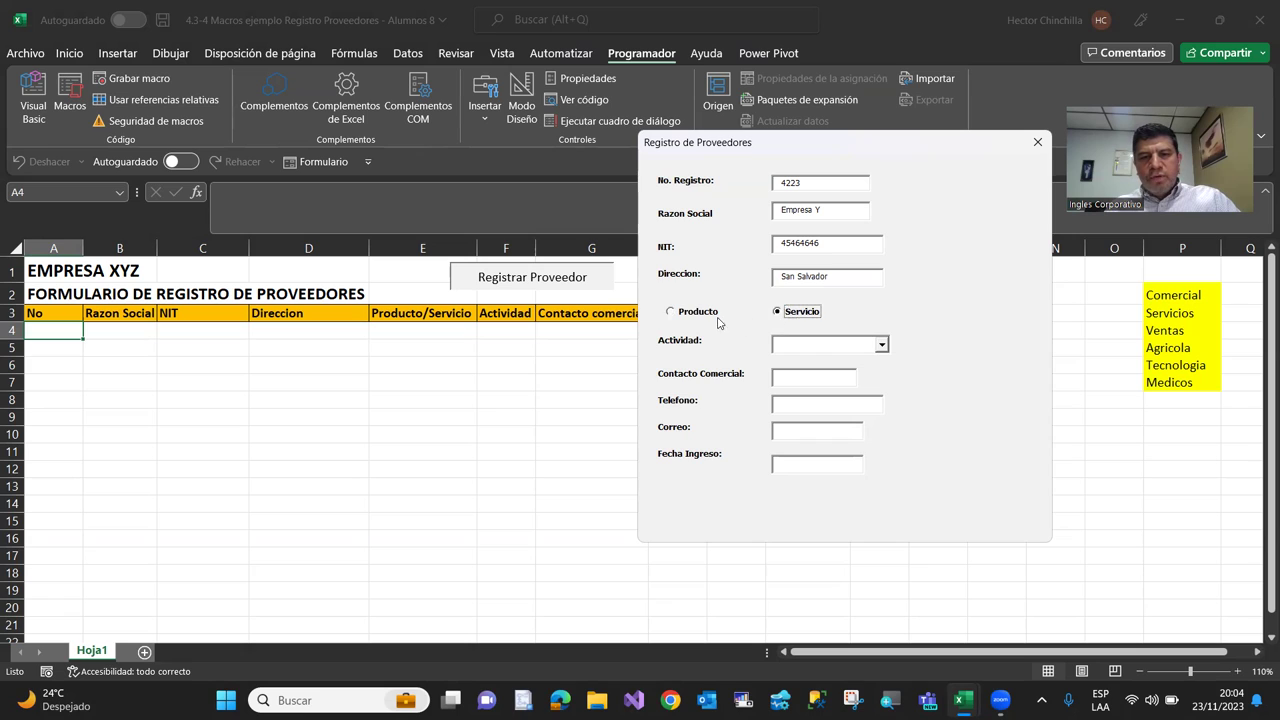
{"action": "left_click", "coordinate": [676, 318]}
{"action": "left_click", "coordinate": [813, 347]}
{"action": "left_click", "coordinate": [880, 345]}
{"action": "left_click", "coordinate": [798, 382]}
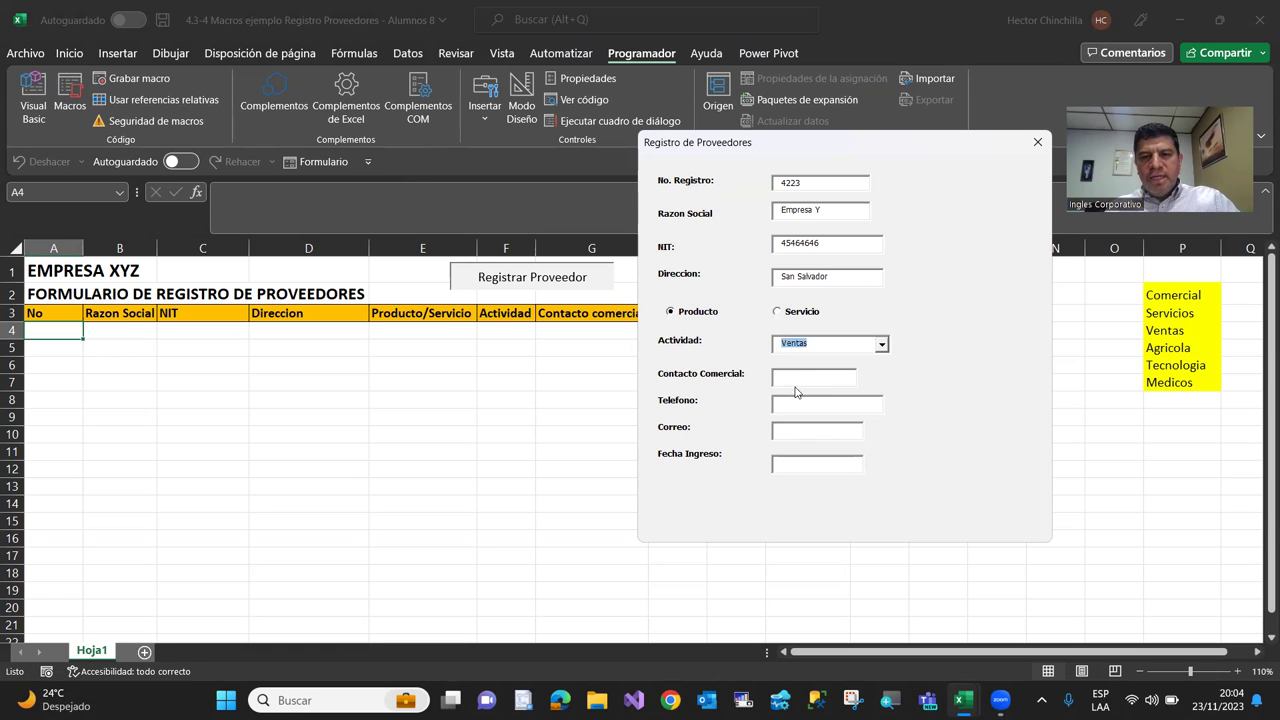
{"action": "left_click", "coordinate": [792, 381]}
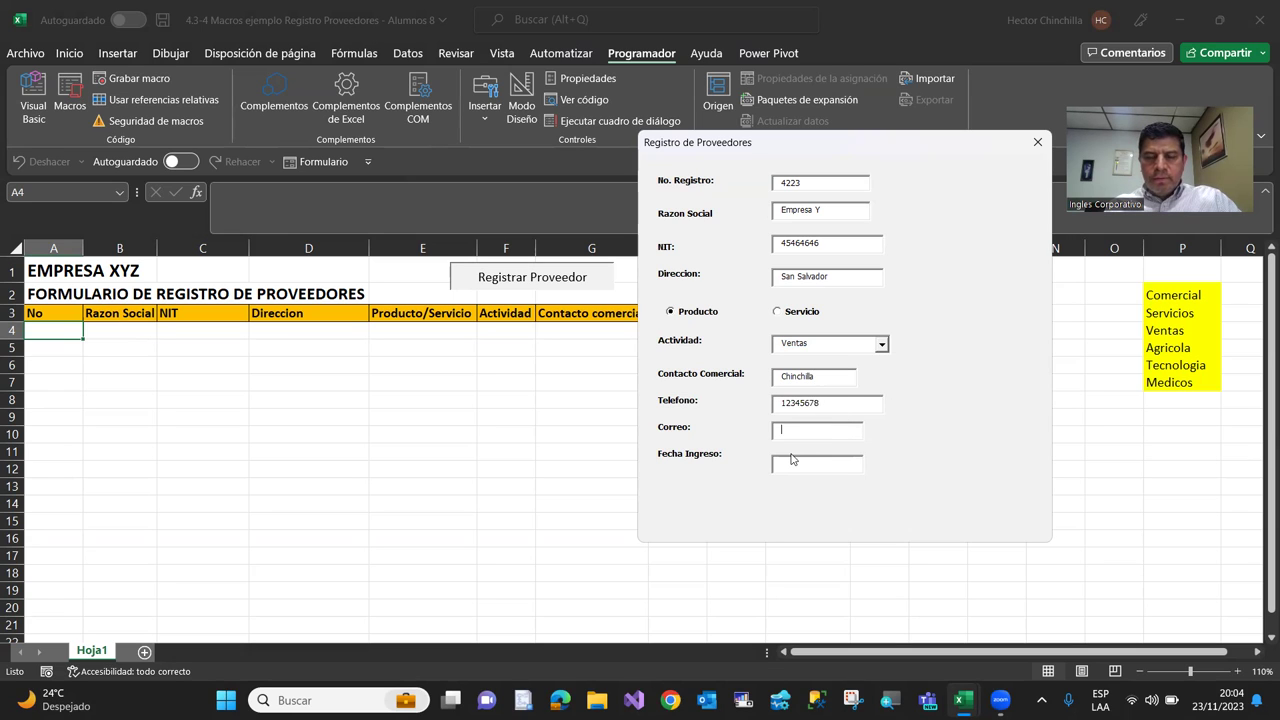
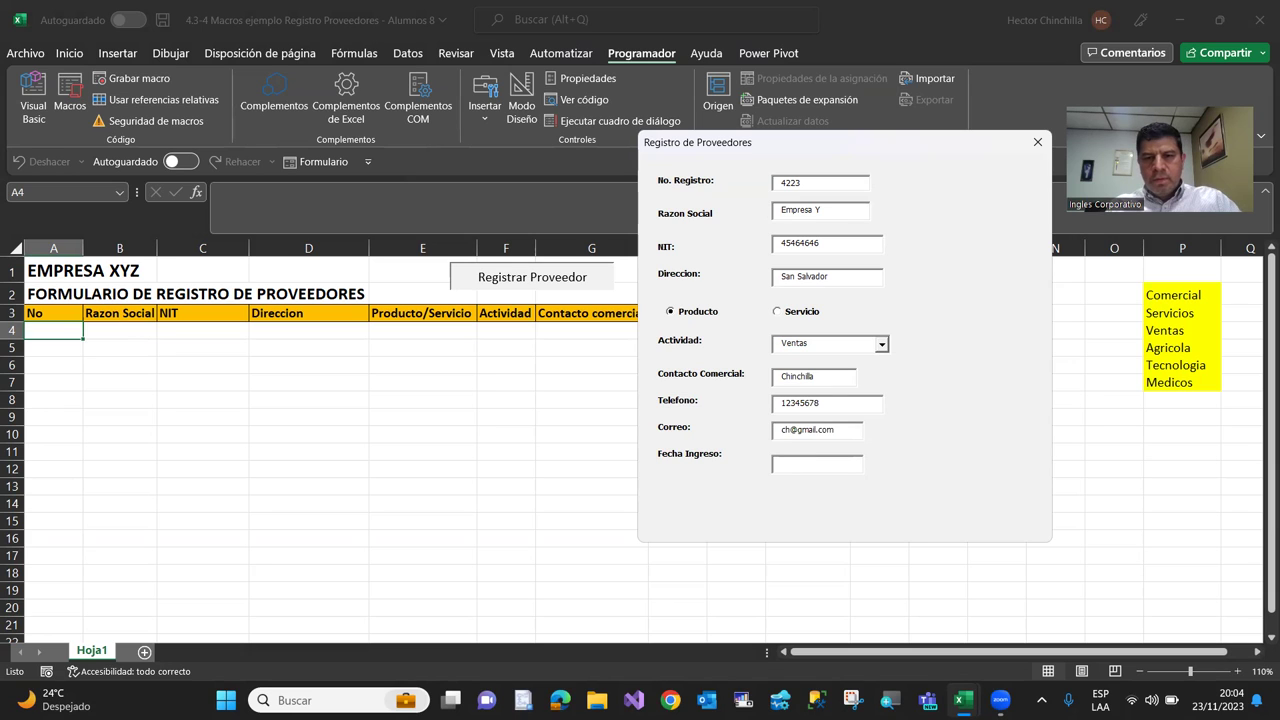
{"action": "type", "text": "23/11/202"}
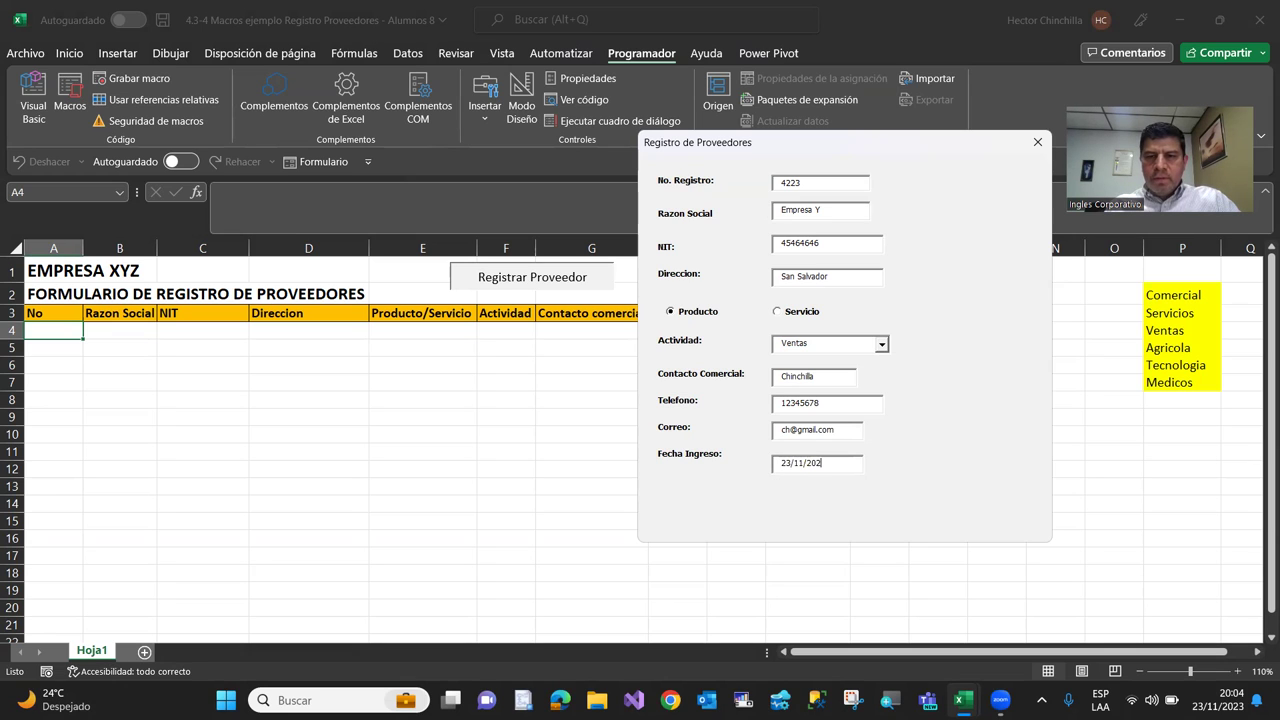
{"action": "type", "text": "3"}
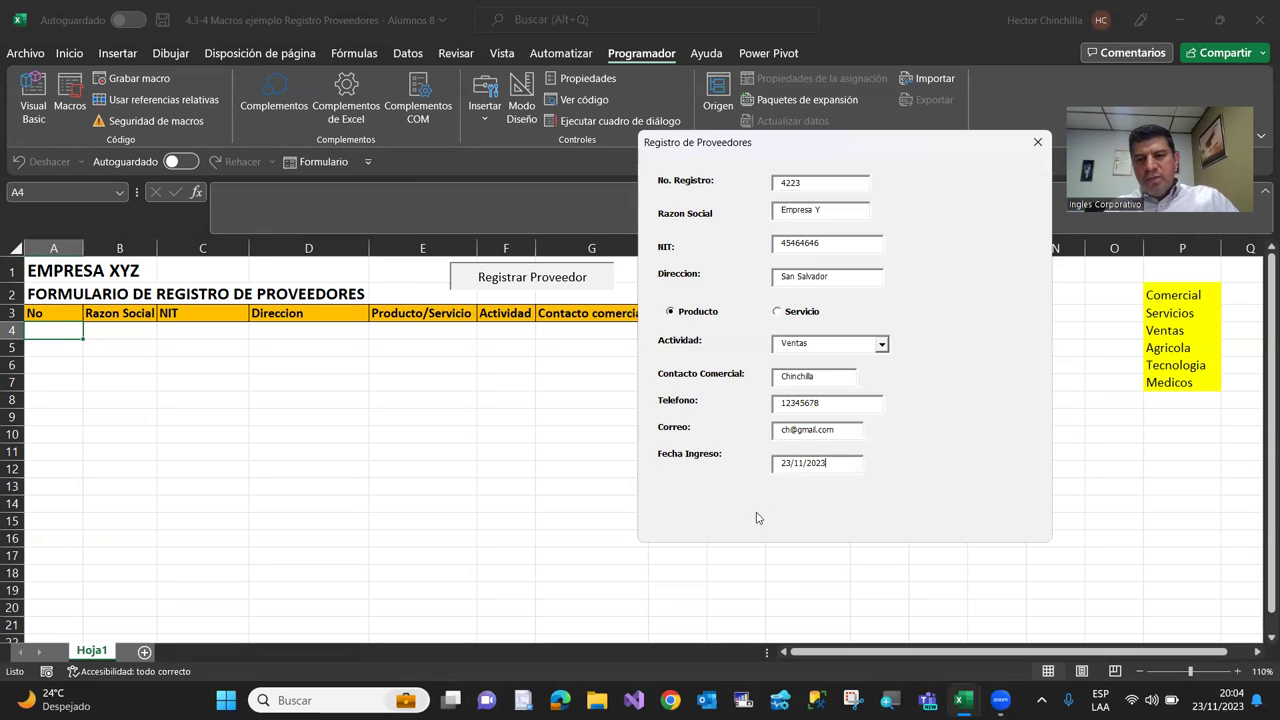
{"action": "left_click", "coordinate": [817, 209]}
{"action": "key", "text": "BackSpace"}
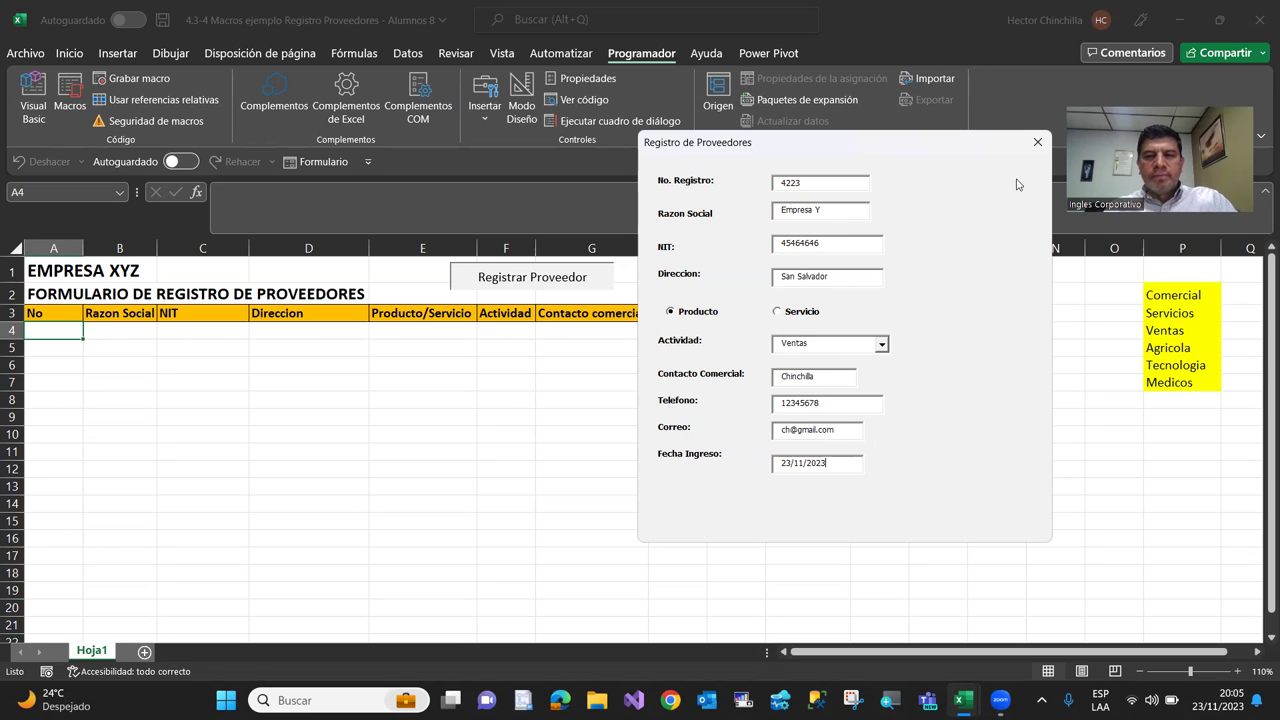
{"action": "left_click", "coordinate": [1037, 145]}
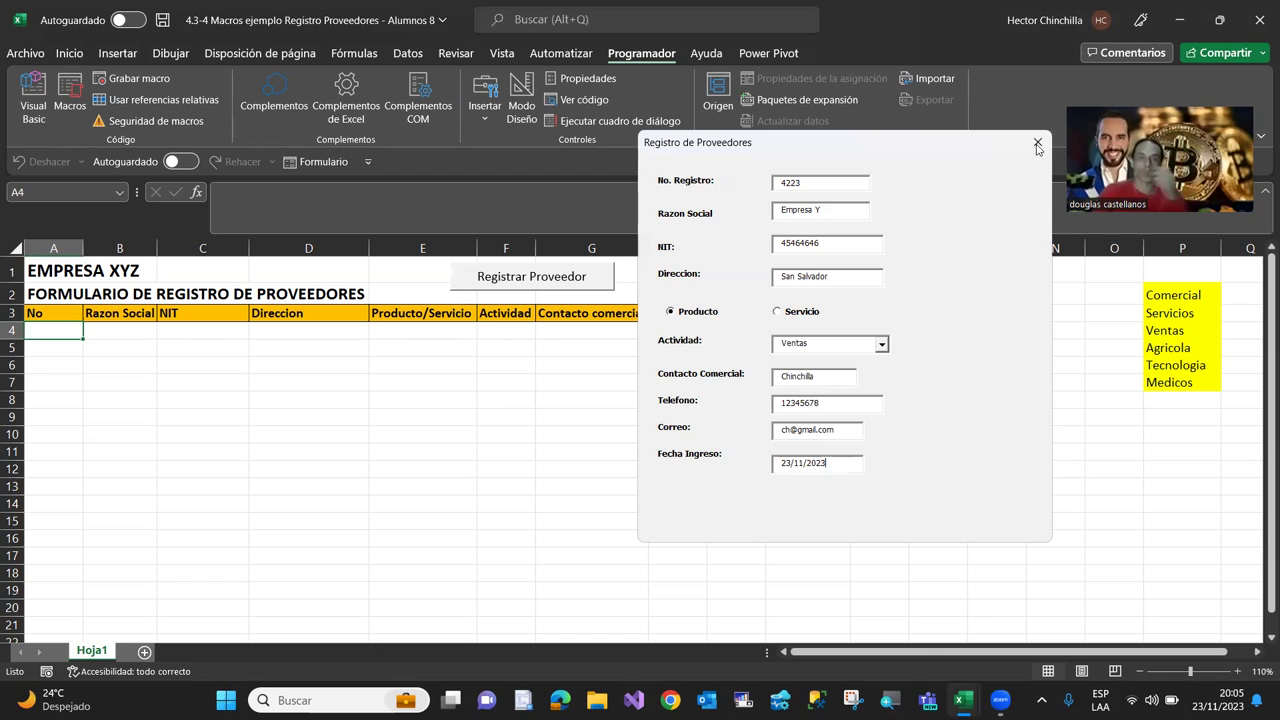
{"action": "left_click", "coordinate": [36, 100]}
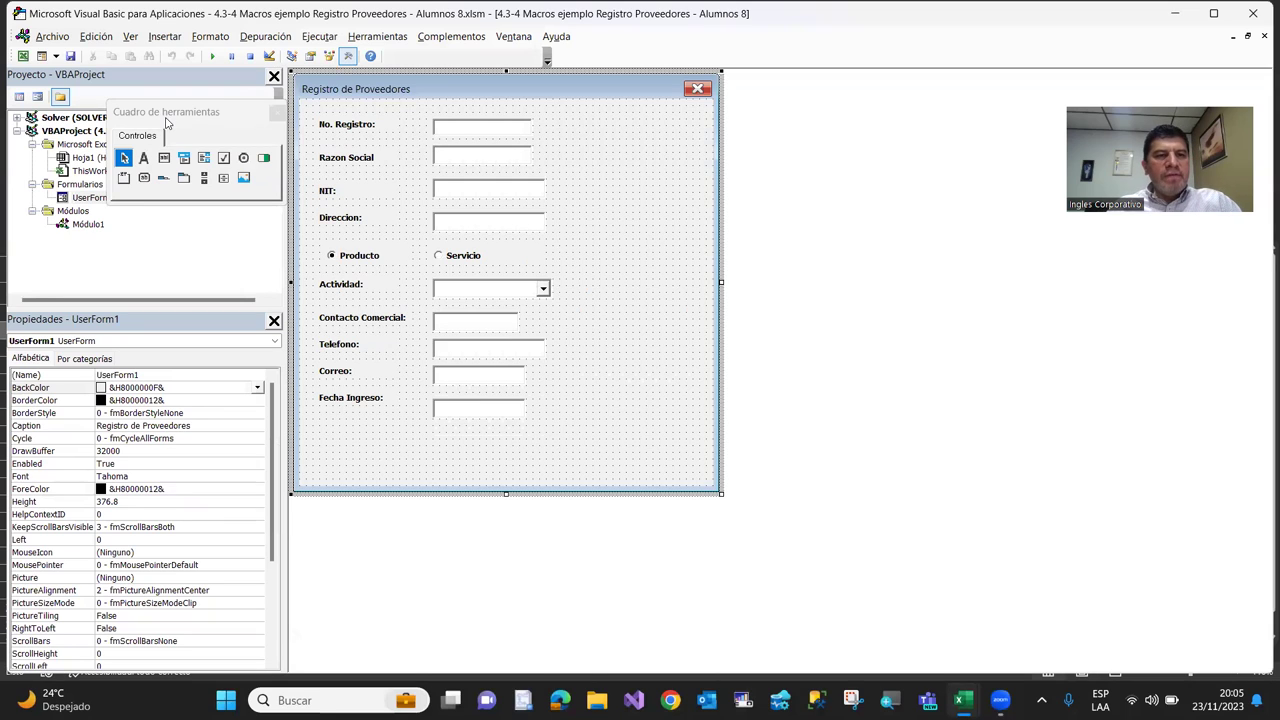
{"action": "left_click", "coordinate": [241, 119]}
{"action": "left_click_drag", "start_coordinate": [241, 119], "coordinate": [846, 220]}
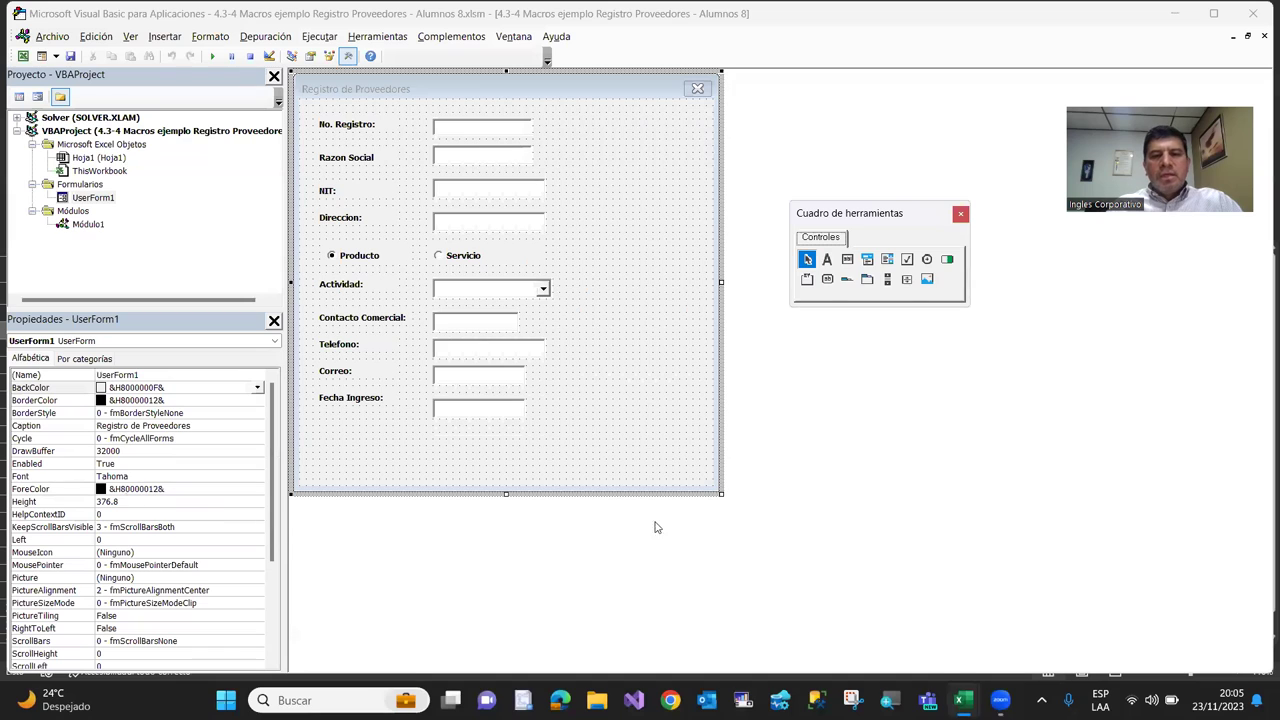
{"action": "left_click", "coordinate": [510, 353]}
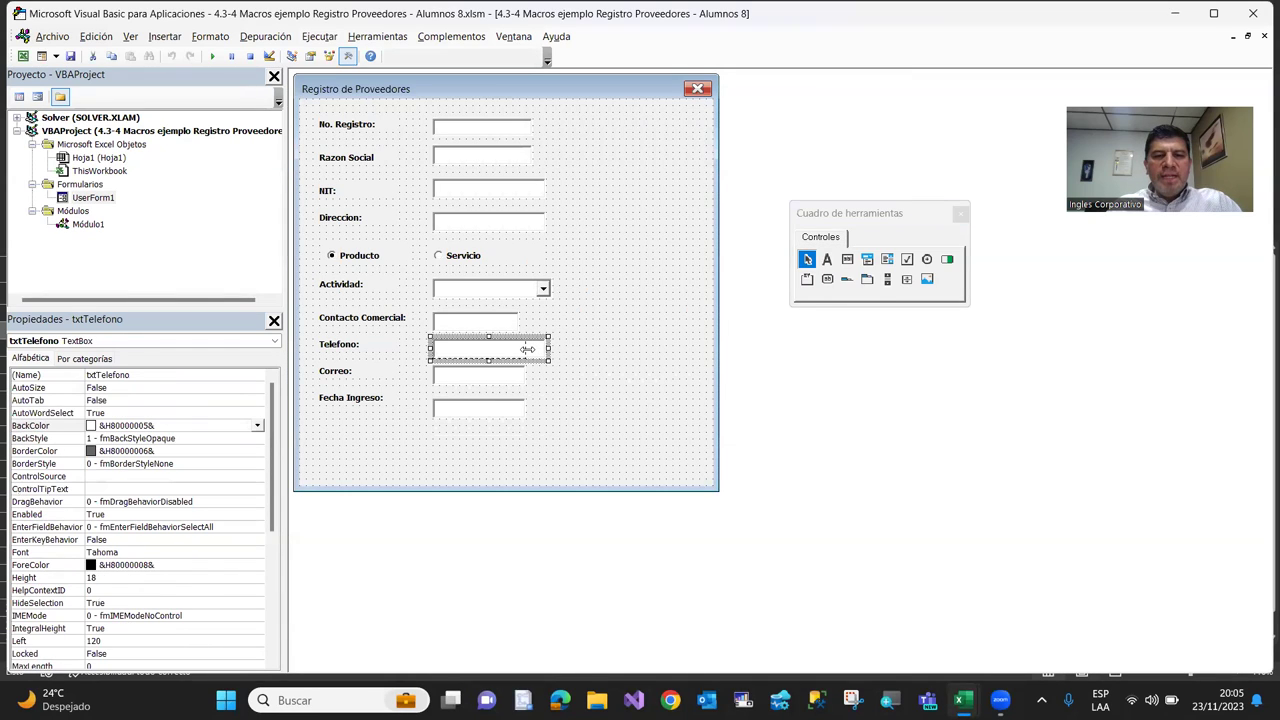
{"action": "mouse_move", "coordinate": [526, 349]}
{"action": "left_mouse_down"}
{"action": "mouse_move", "coordinate": [549, 321]}
{"action": "mouse_move", "coordinate": [575, 321]}
{"action": "left_mouse_up"}
{"action": "left_click", "coordinate": [479, 326]}
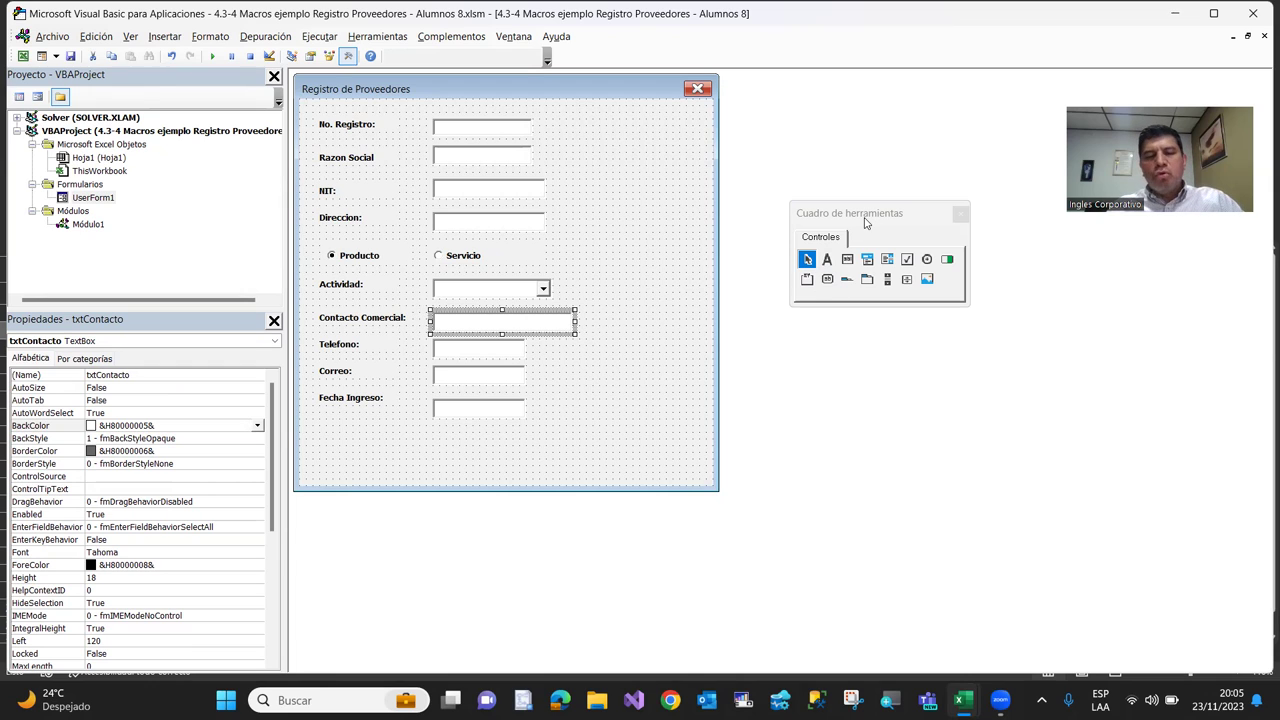
{"action": "left_click", "coordinate": [690, 275]}
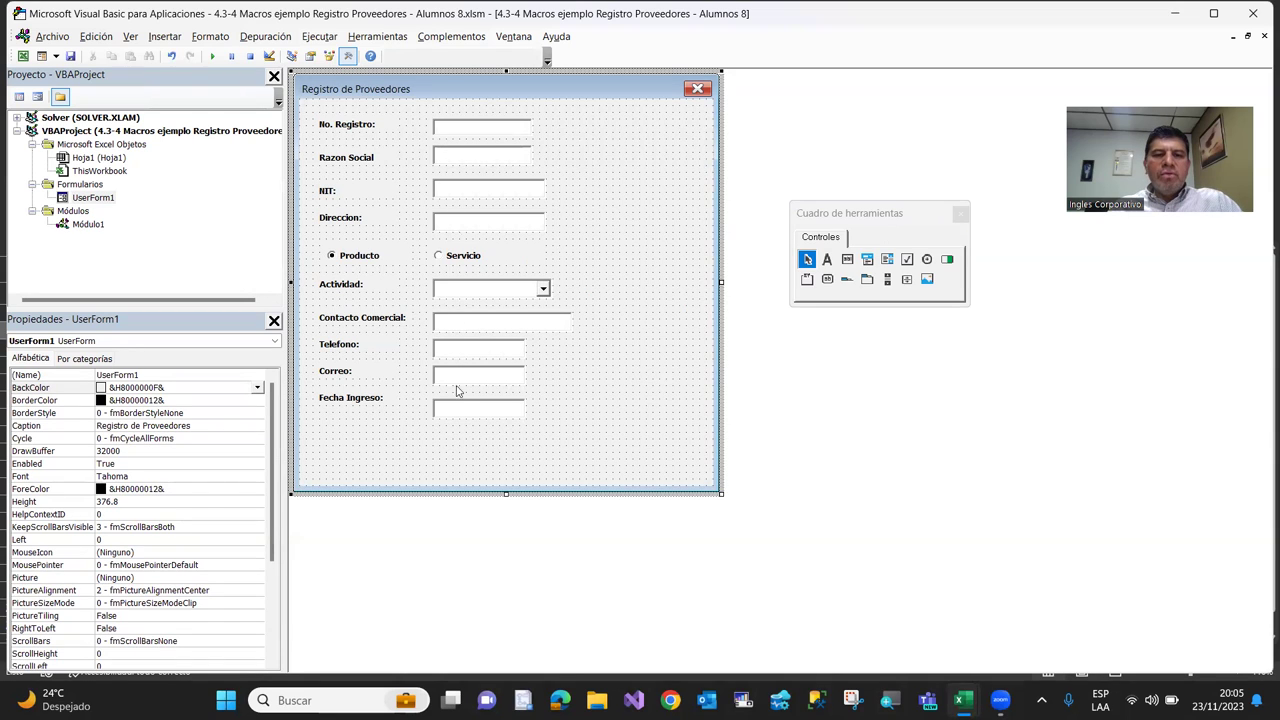
{"action": "left_click", "coordinate": [445, 130]}
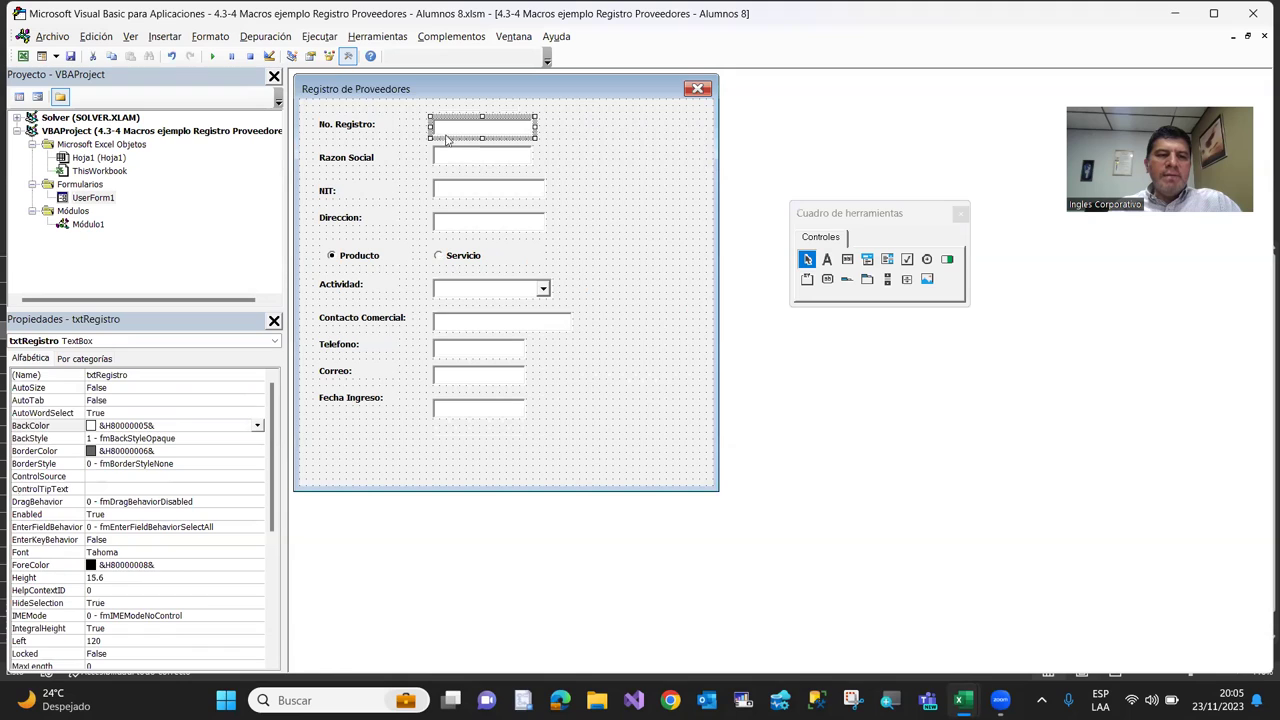
{"action": "left_click", "coordinate": [454, 157]}
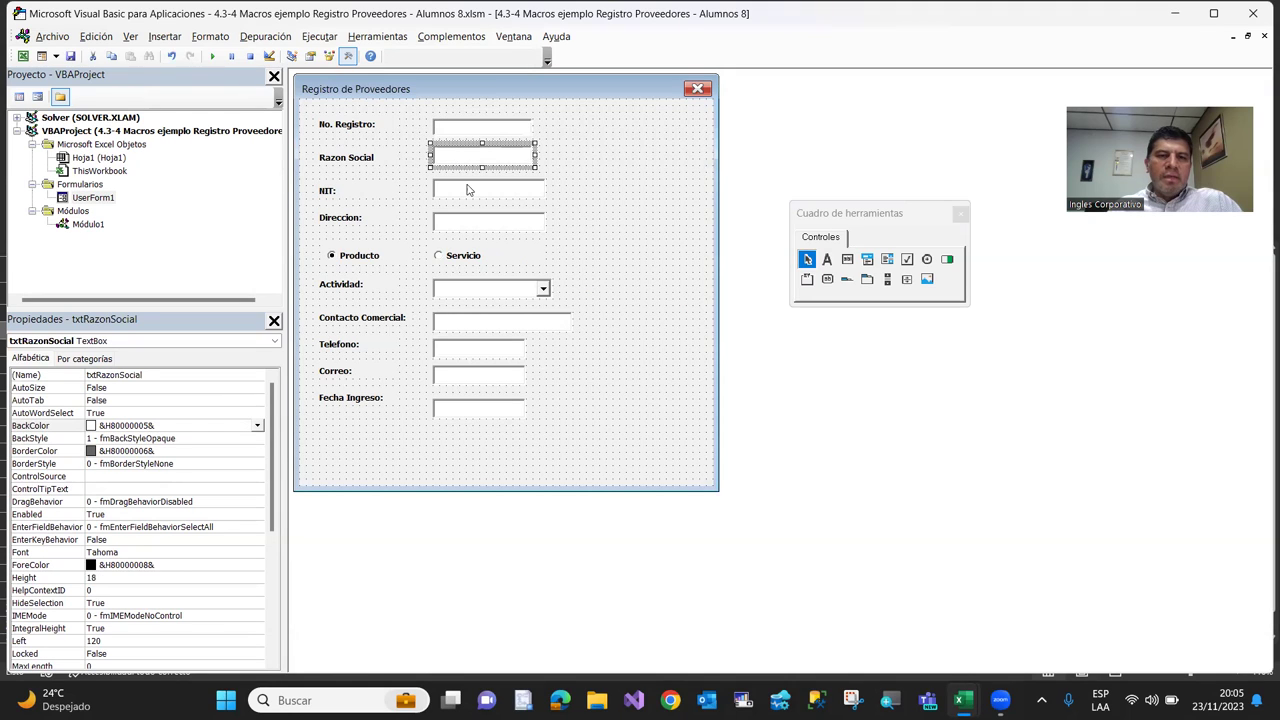
{"action": "left_click", "coordinate": [466, 190]}
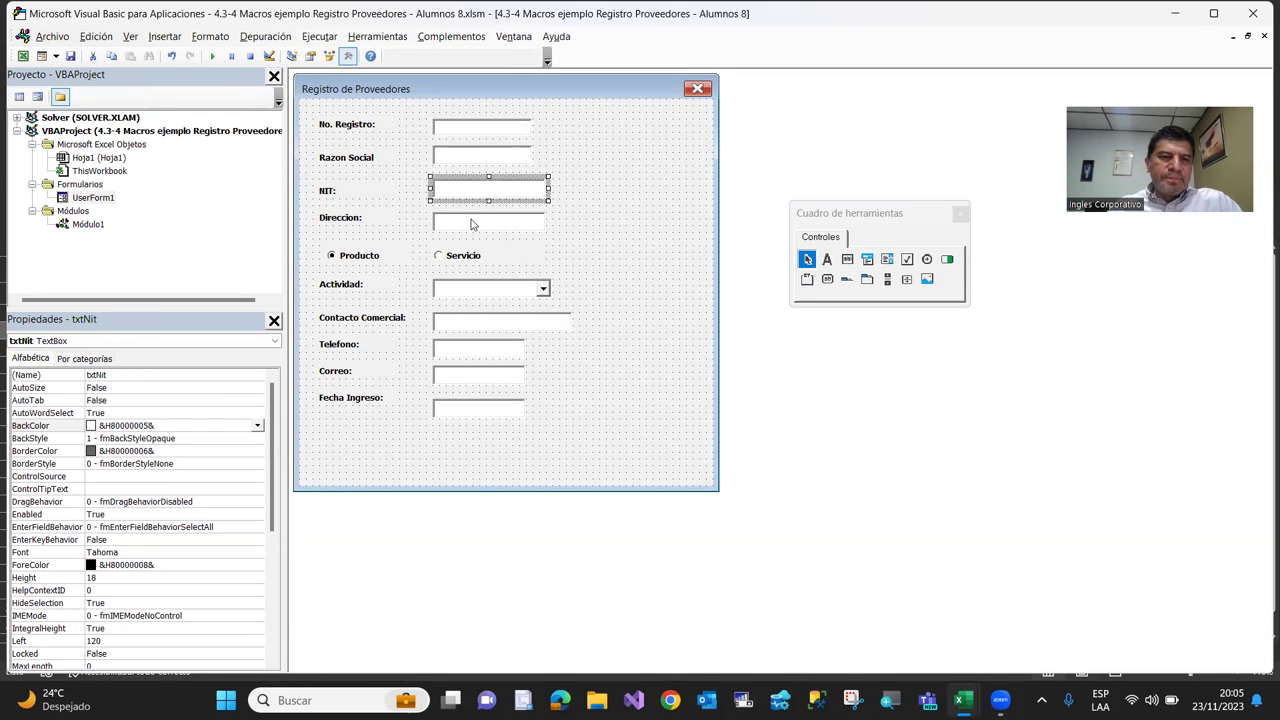
{"action": "left_click", "coordinate": [474, 222]}
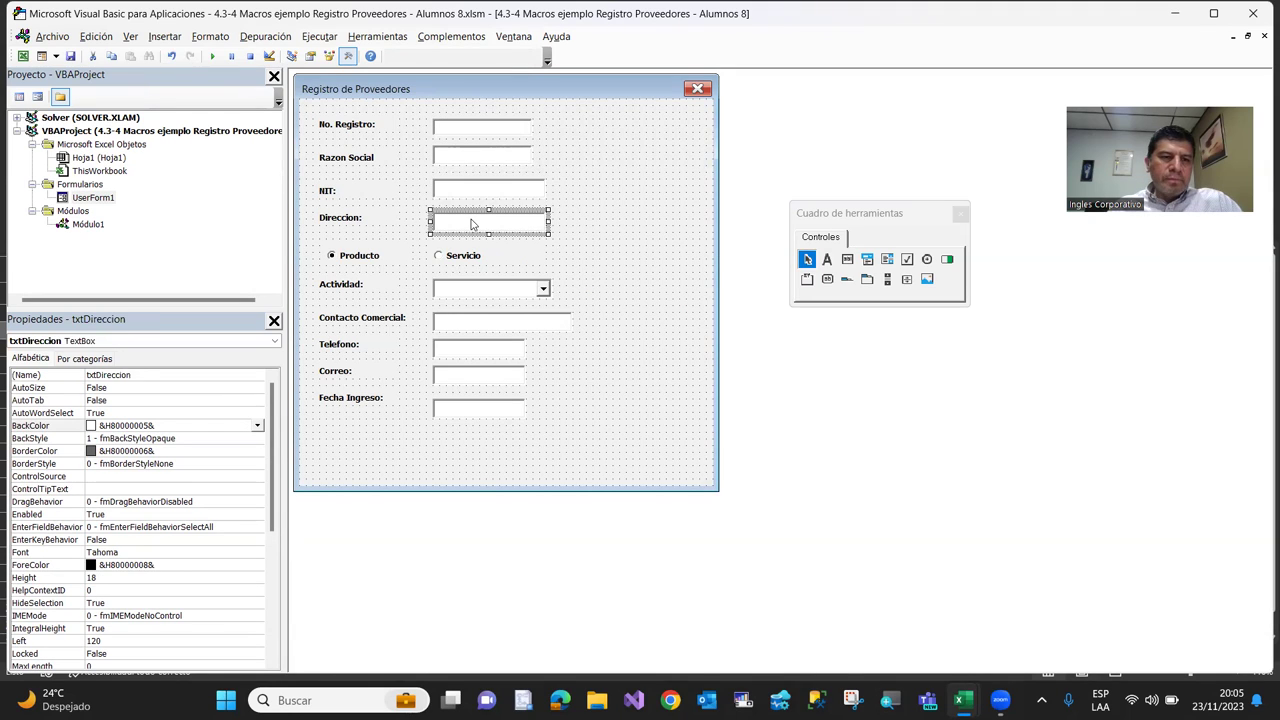
{"action": "left_click", "coordinate": [343, 261]}
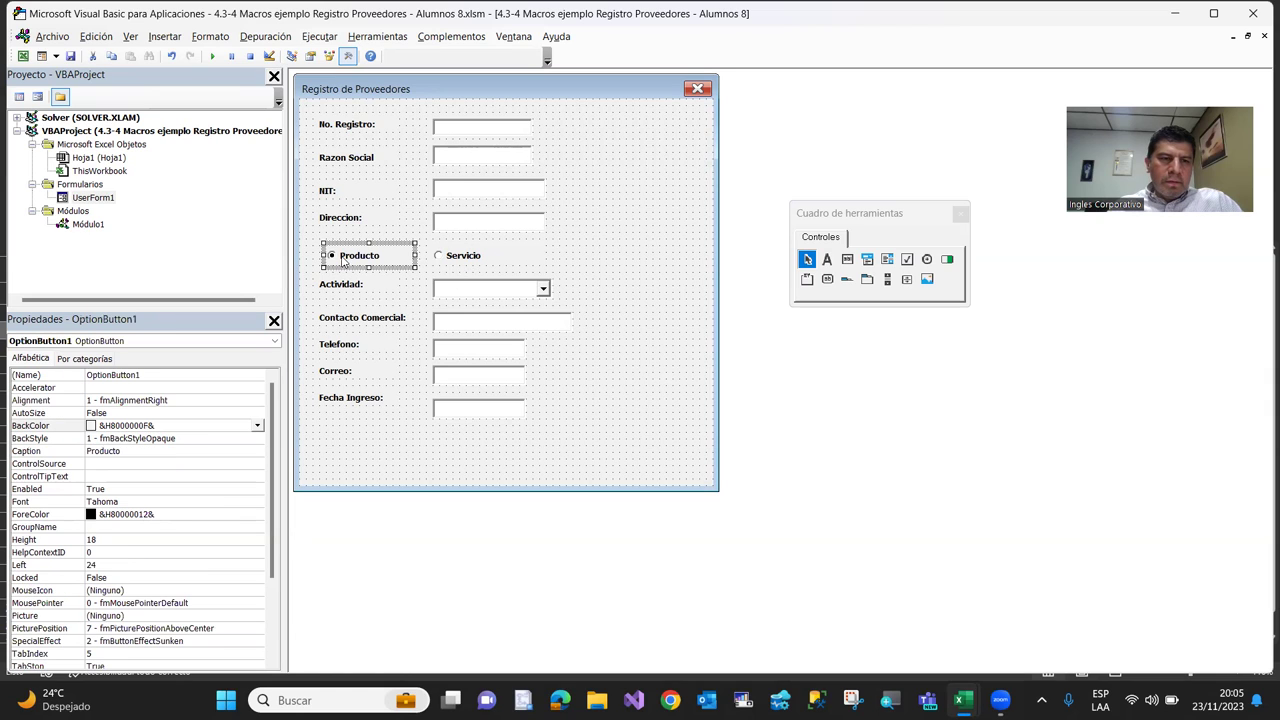
{"action": "left_click", "coordinate": [456, 291]}
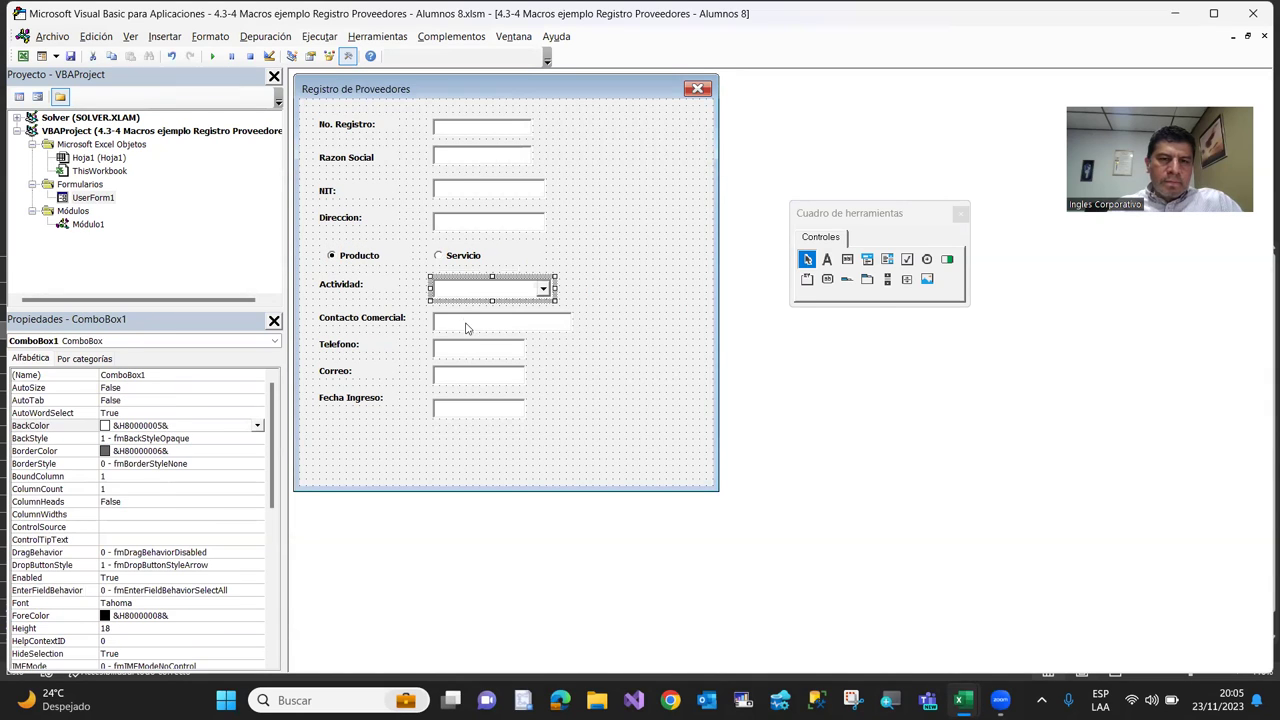
{"action": "left_click", "coordinate": [466, 326]}
{"action": "left_click", "coordinate": [467, 351]}
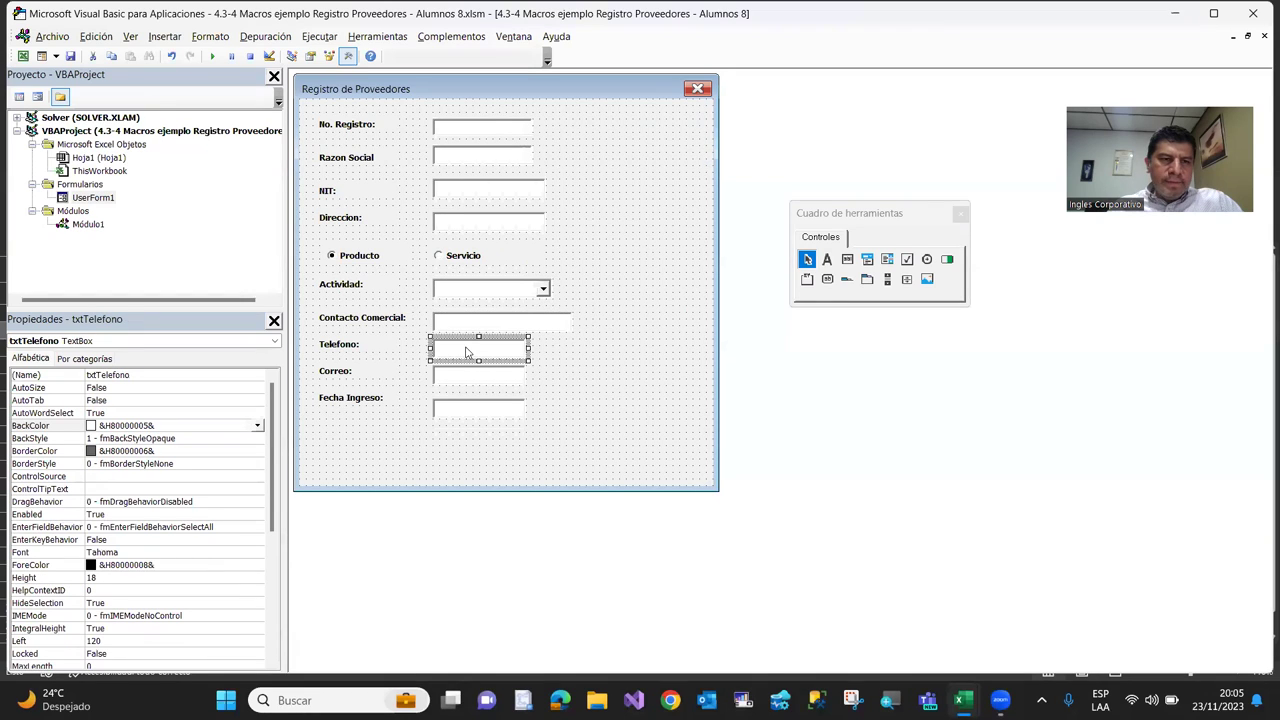
{"action": "left_click", "coordinate": [466, 380]}
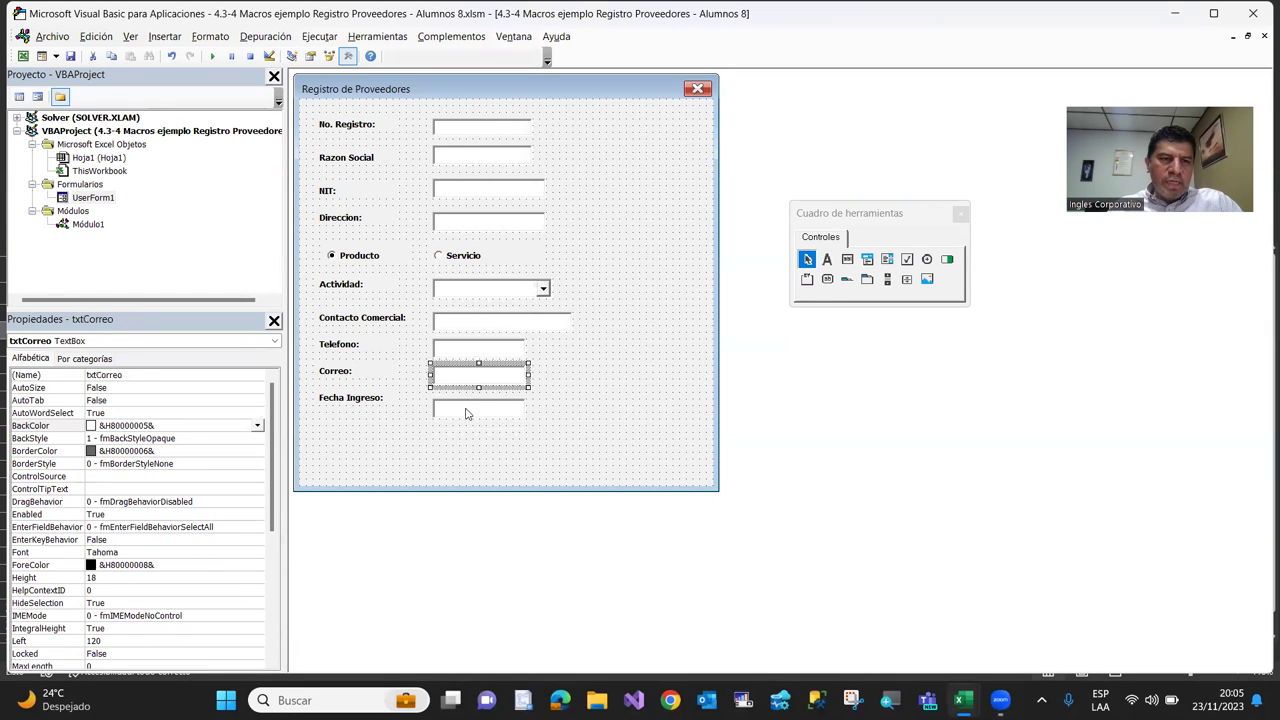
{"action": "left_click", "coordinate": [466, 413]}
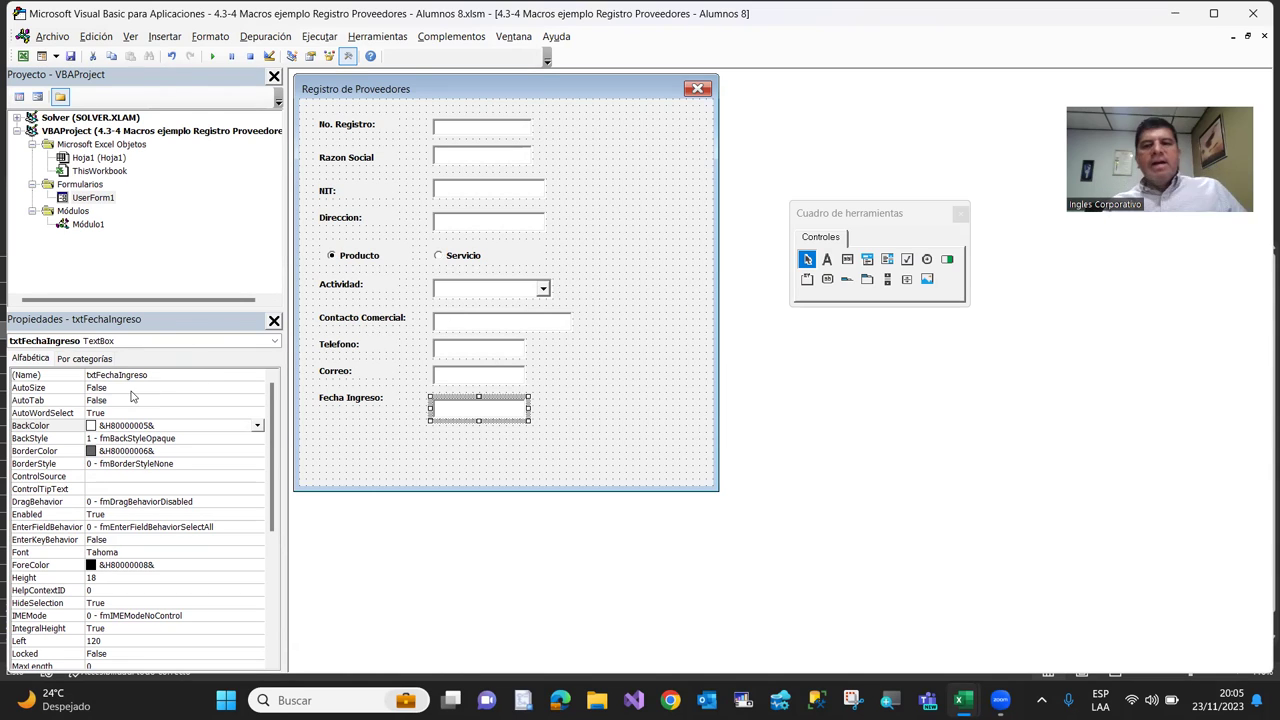
{"action": "left_click", "coordinate": [624, 397]}
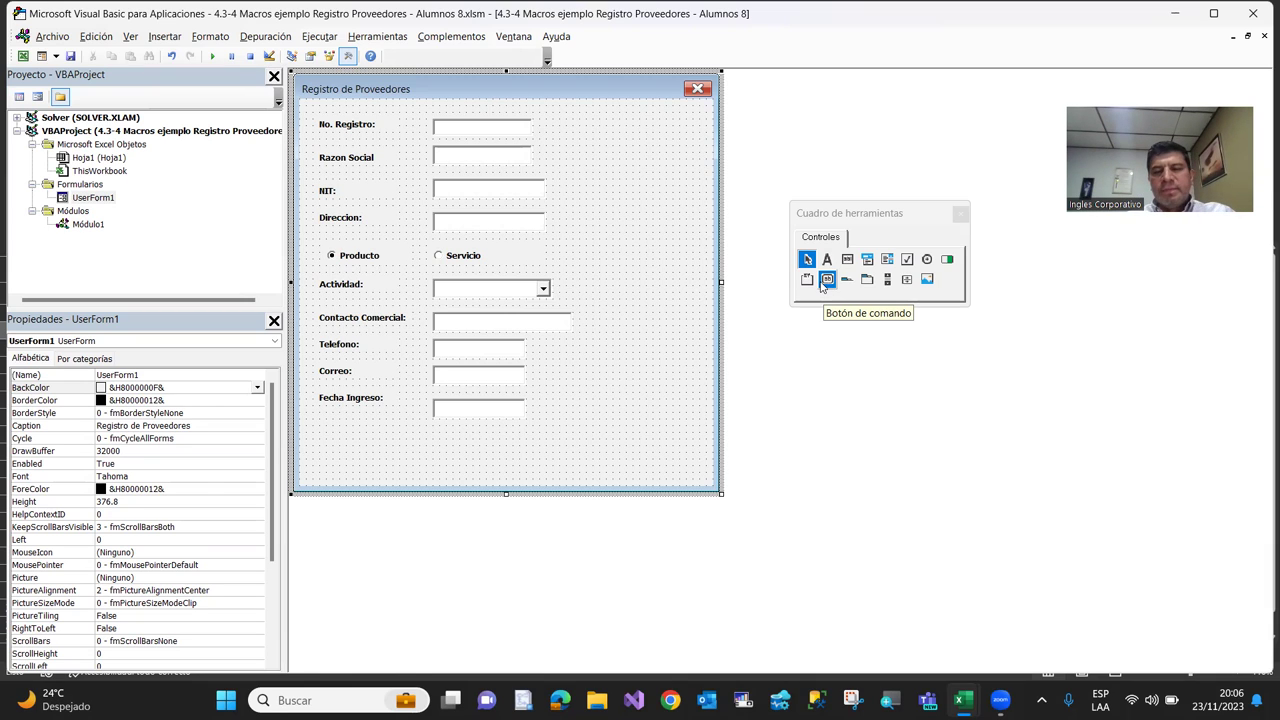
- Draw two command buttons side by side along the bottom of UserForm1
{"action": "left_click", "coordinate": [827, 280]}
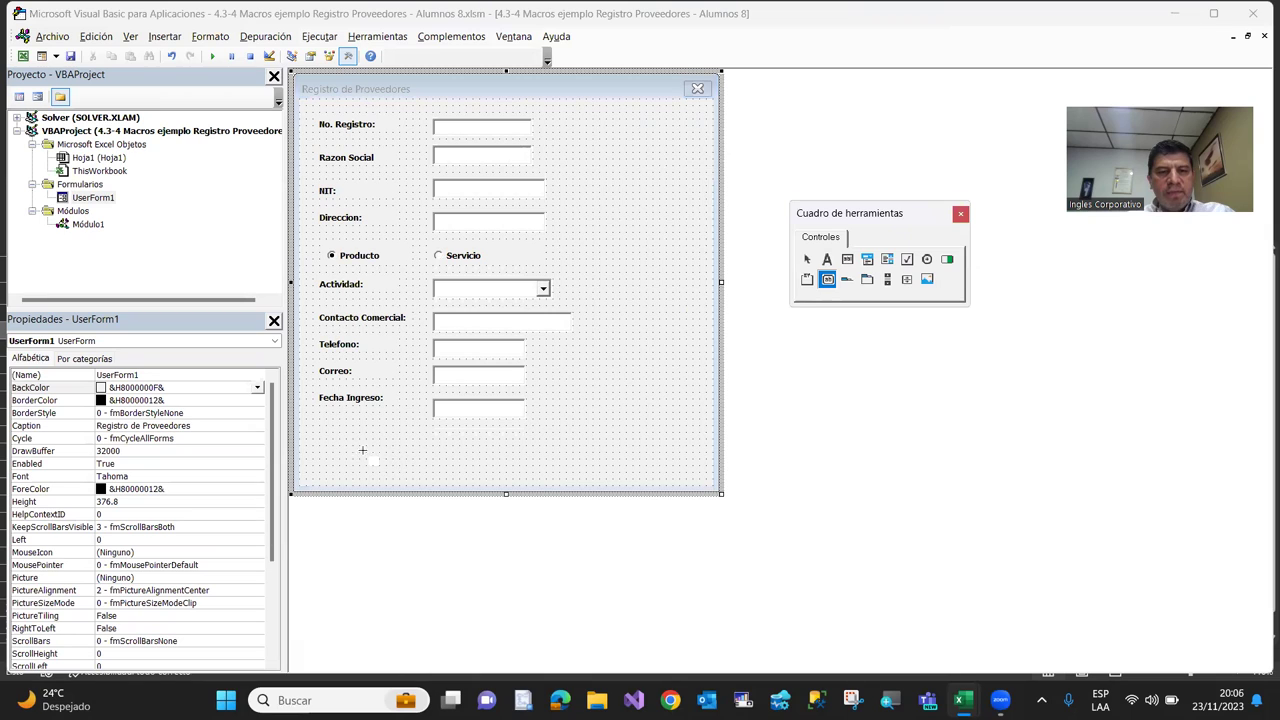
{"action": "left_click_drag", "start_coordinate": [333, 439], "coordinate": [426, 457]}
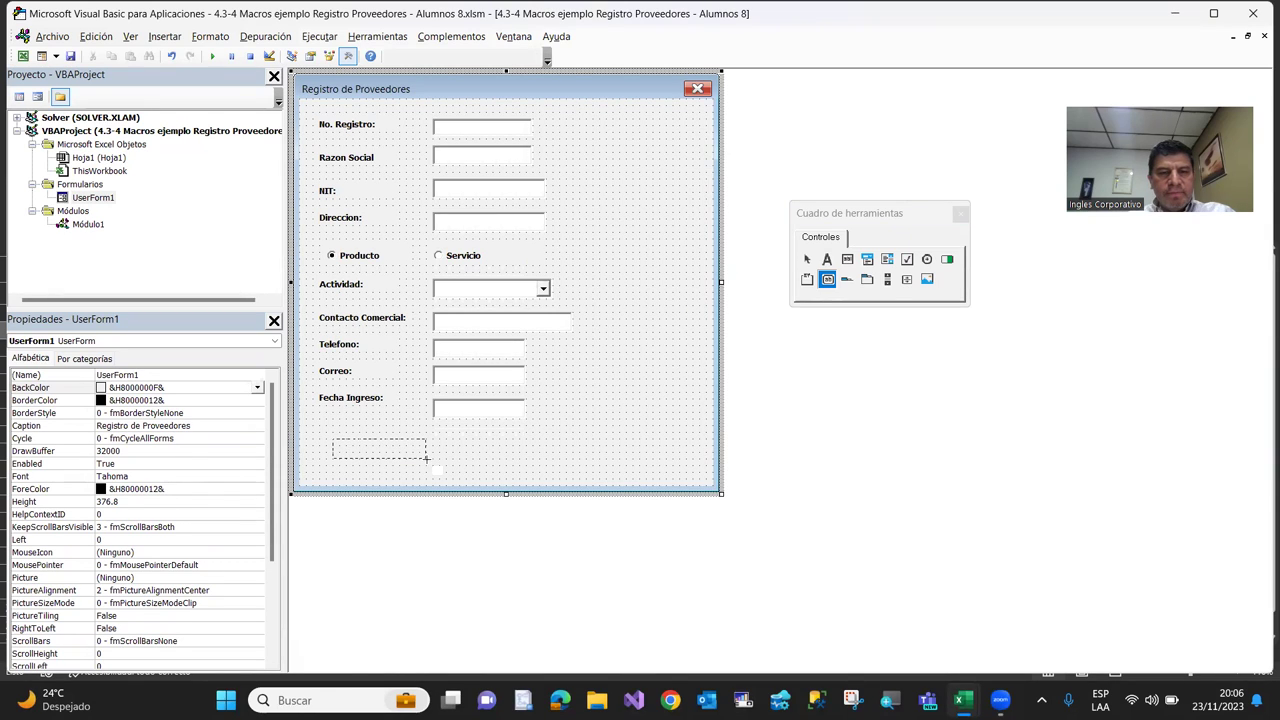
{"action": "left_click_drag", "start_coordinate": [426, 457], "coordinate": [429, 461]}
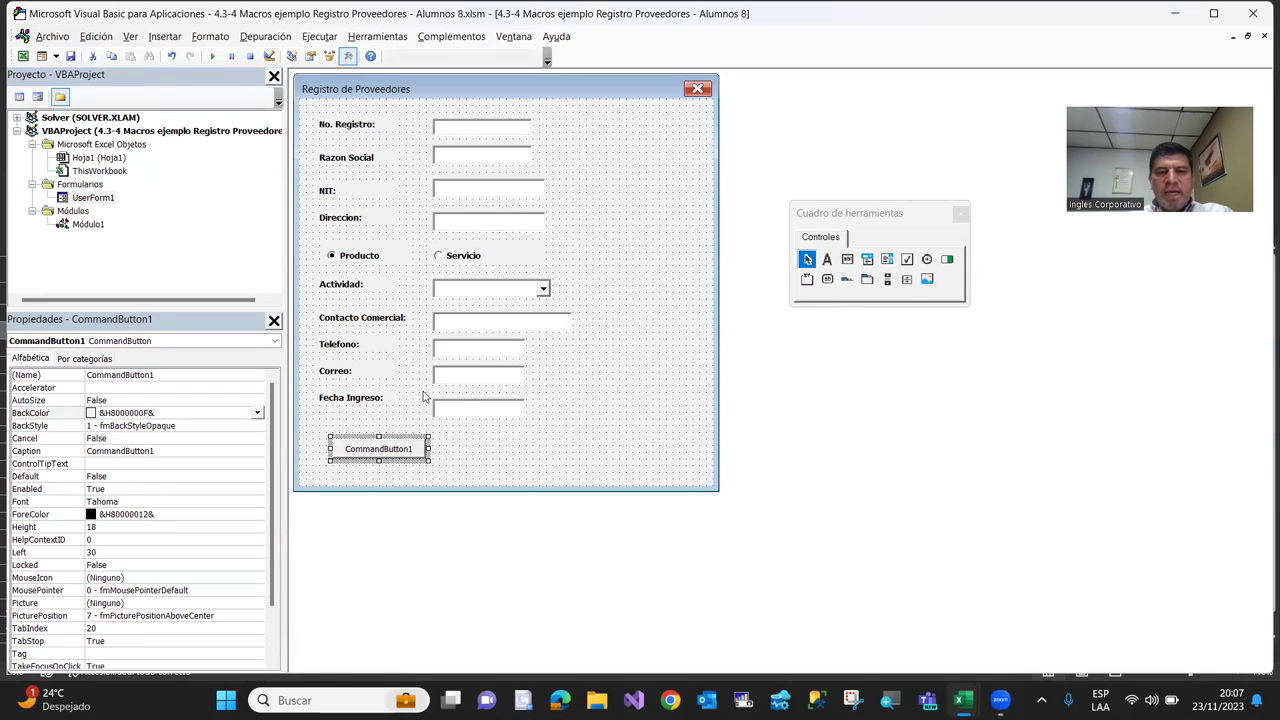
{"action": "left_click", "coordinate": [828, 280]}
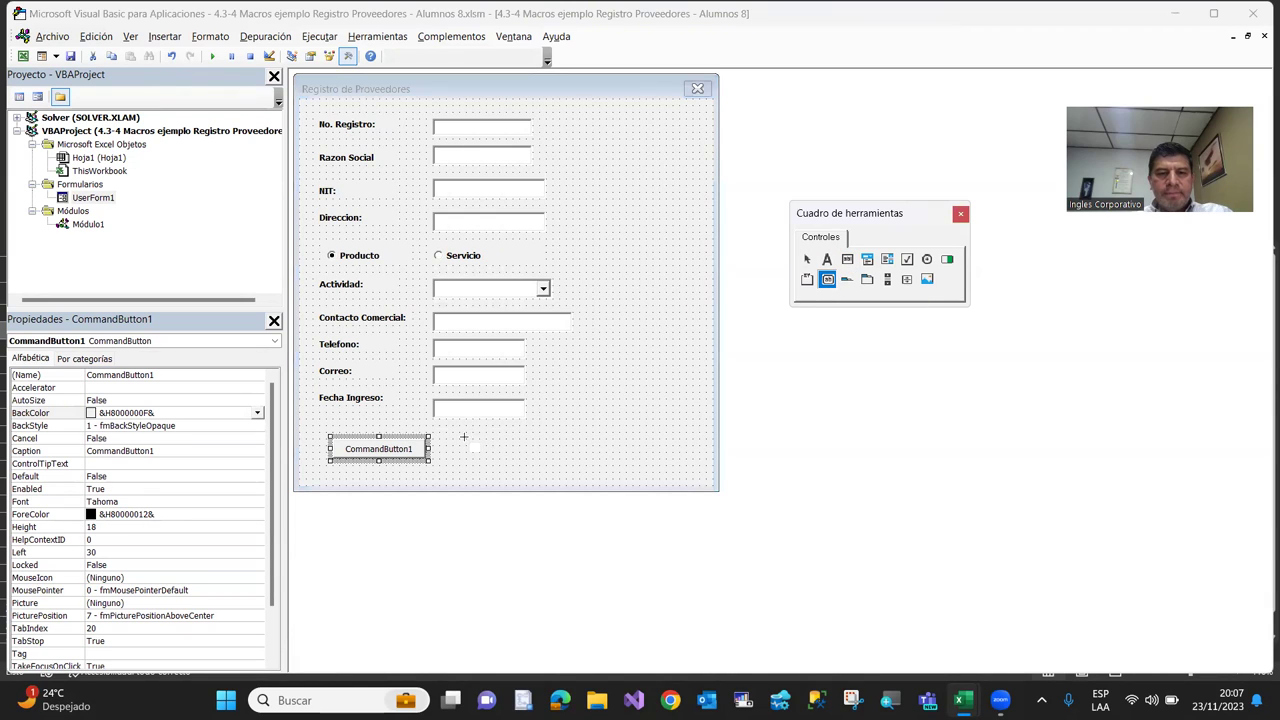
{"action": "left_click_drag", "start_coordinate": [465, 439], "coordinate": [561, 457]}
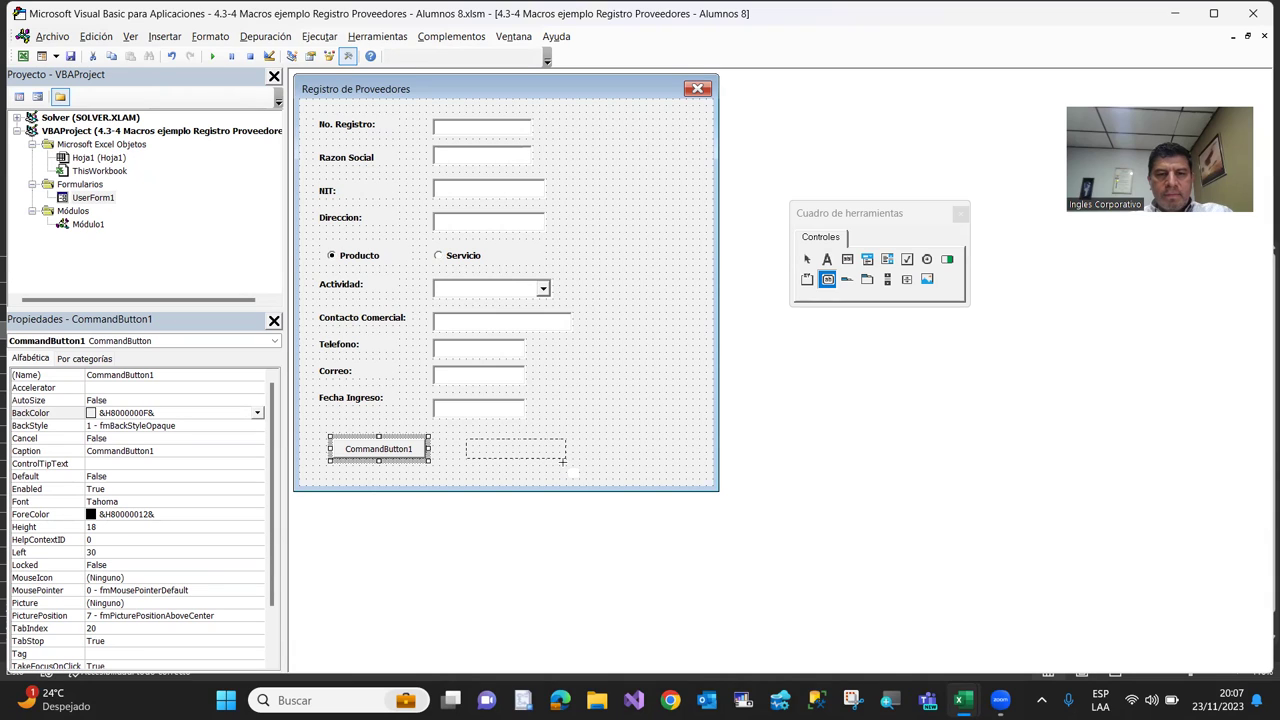
{"action": "left_click_drag", "start_coordinate": [562, 463], "coordinate": [562, 466]}
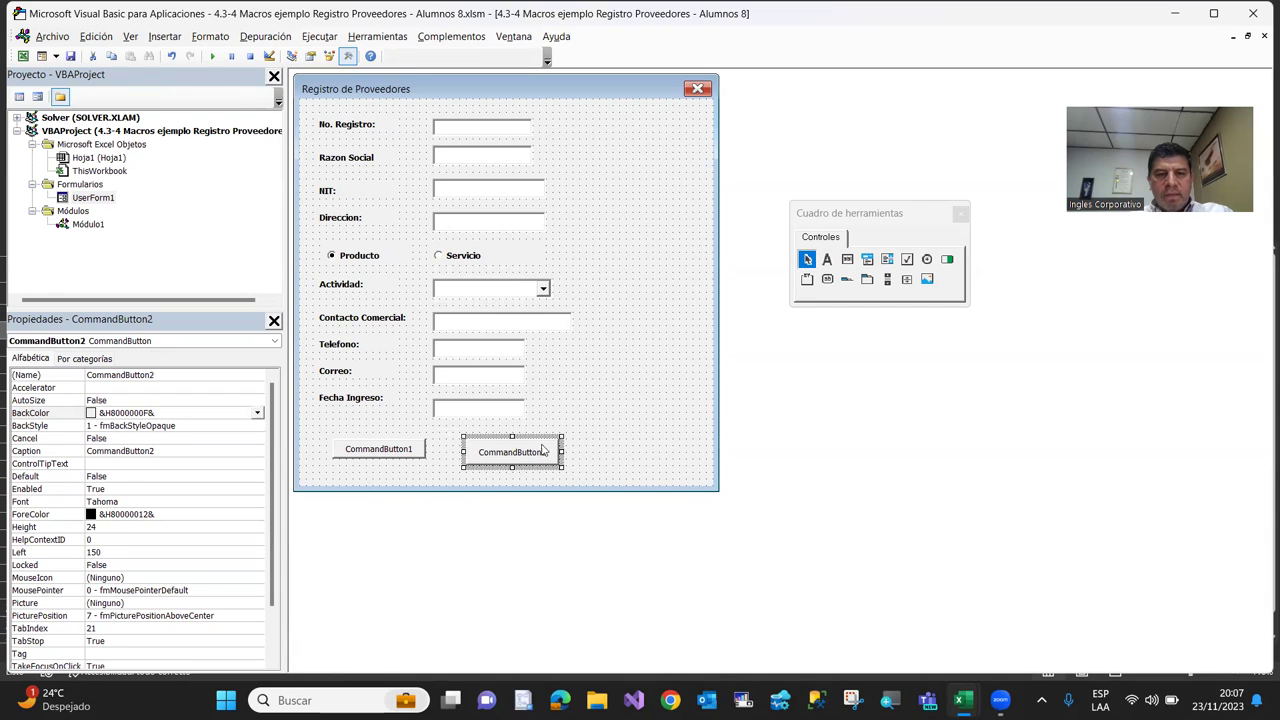
- Resize CommandButton1 to height 24, matching the second, and add a third button at bottom right
{"action": "left_click", "coordinate": [399, 455]}
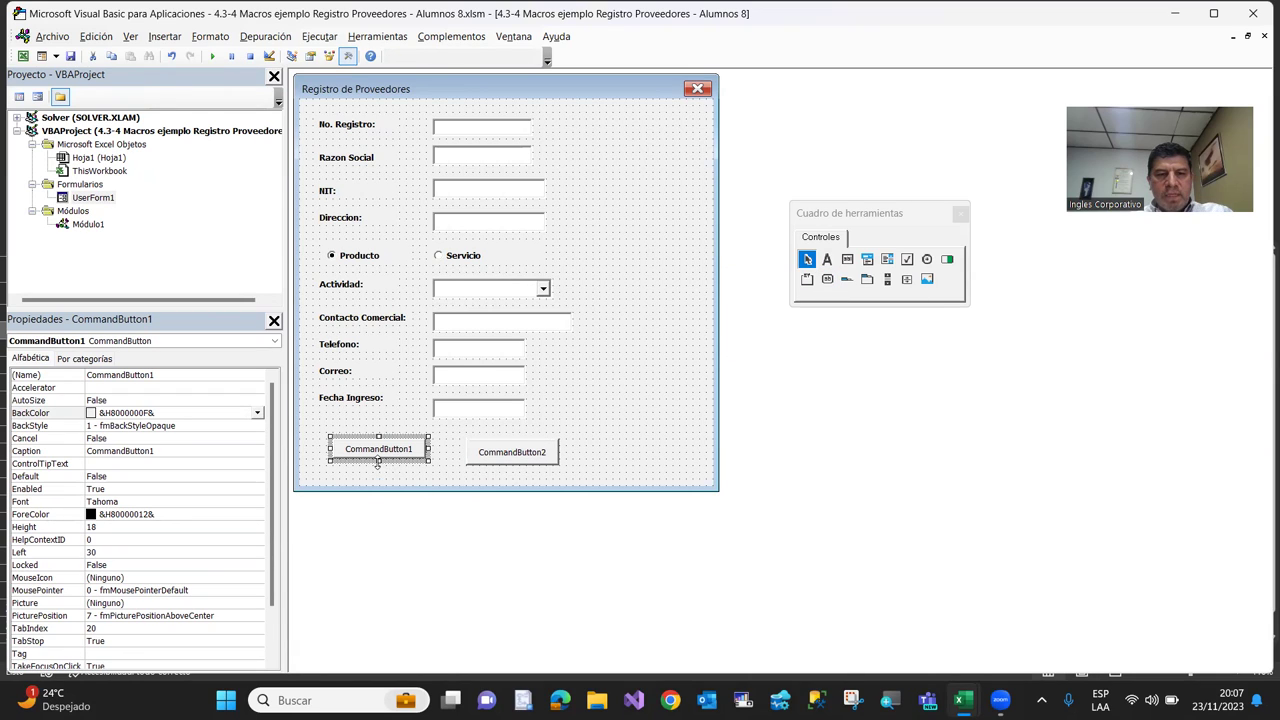
{"action": "left_click_drag", "start_coordinate": [378, 464], "coordinate": [378, 469]}
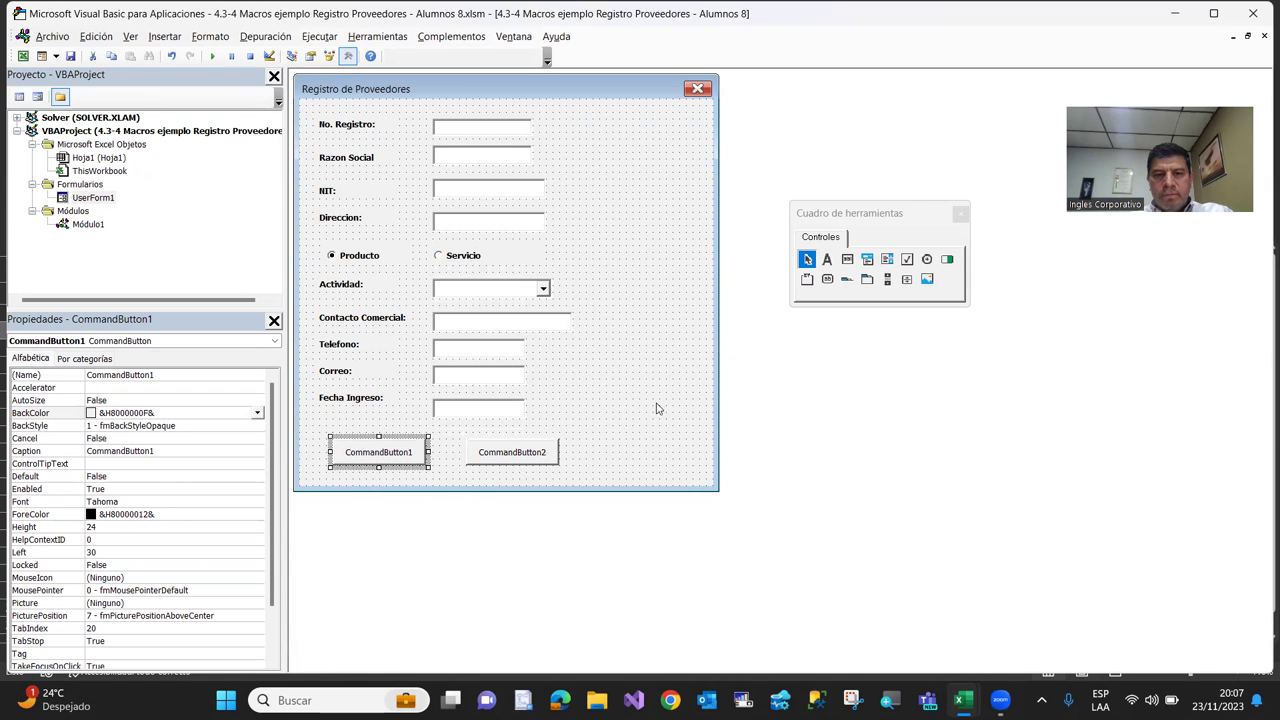
{"action": "left_click", "coordinate": [605, 440]}
{"action": "left_click", "coordinate": [827, 280]}
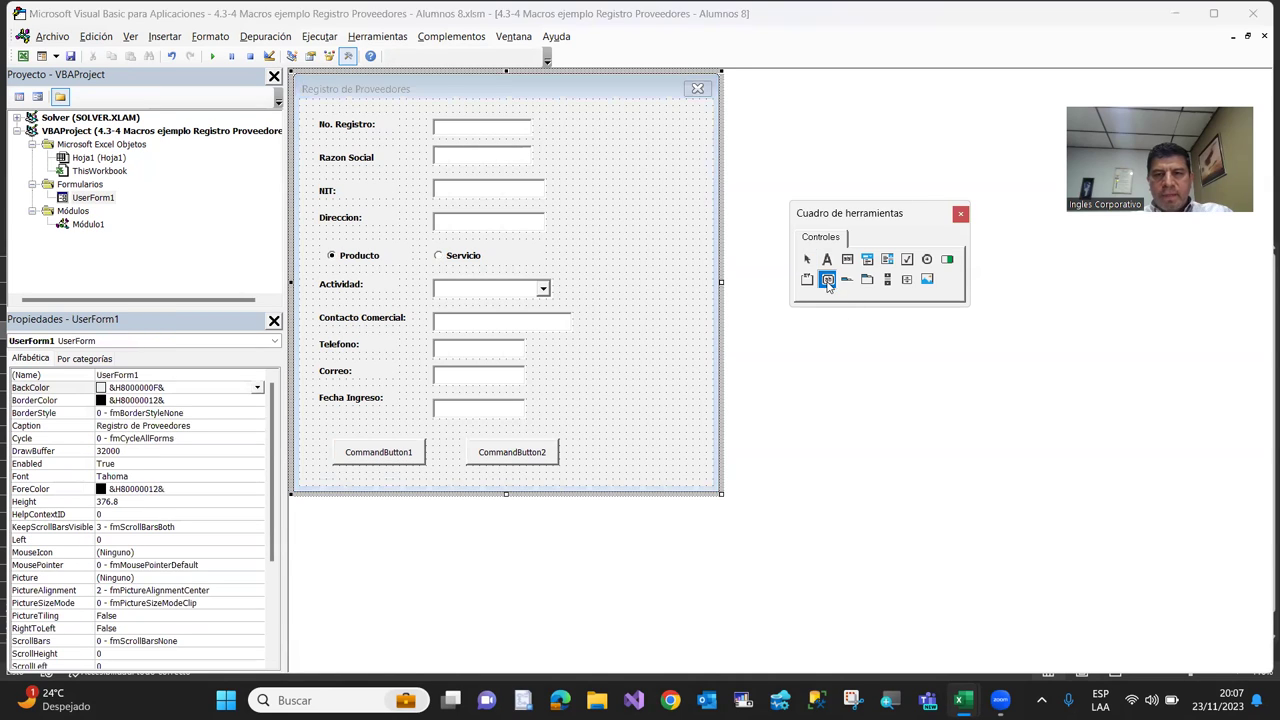
{"action": "left_click_drag", "start_coordinate": [587, 440], "coordinate": [670, 458]}
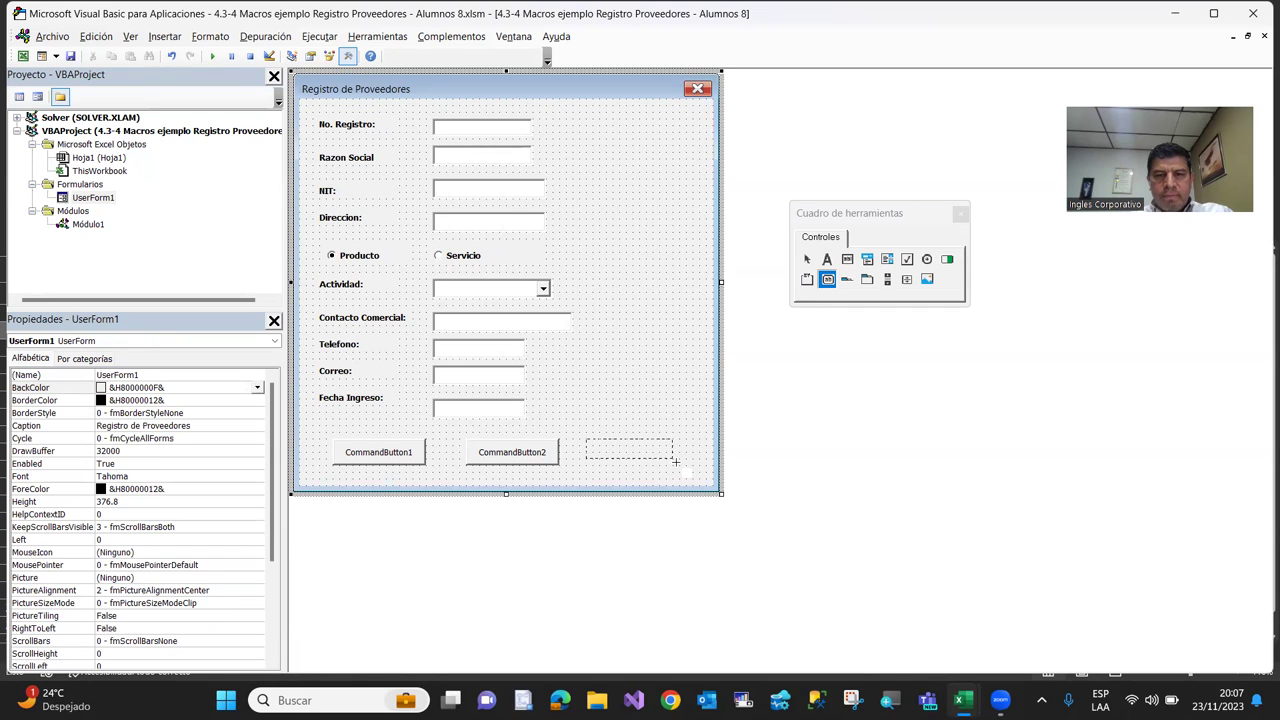
{"action": "left_click_drag", "start_coordinate": [677, 462], "coordinate": [678, 464]}
{"action": "left_click", "coordinate": [445, 497]}
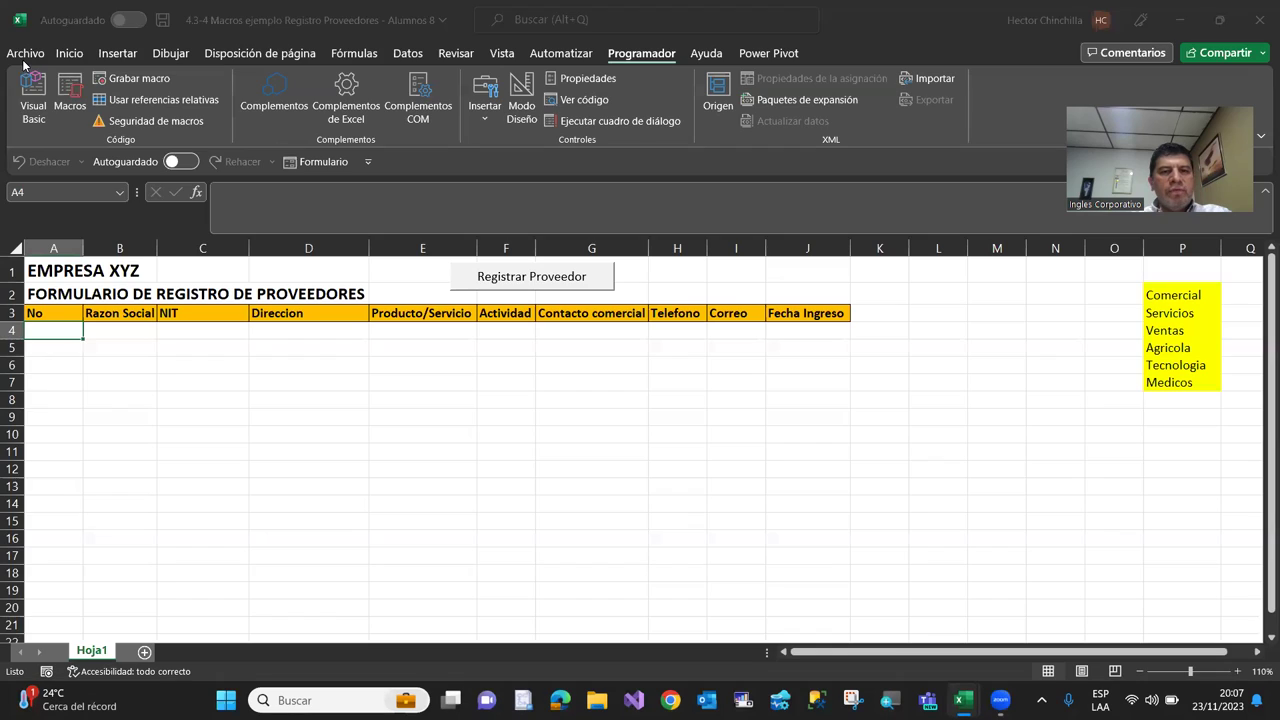
{"action": "left_click", "coordinate": [23, 56]}
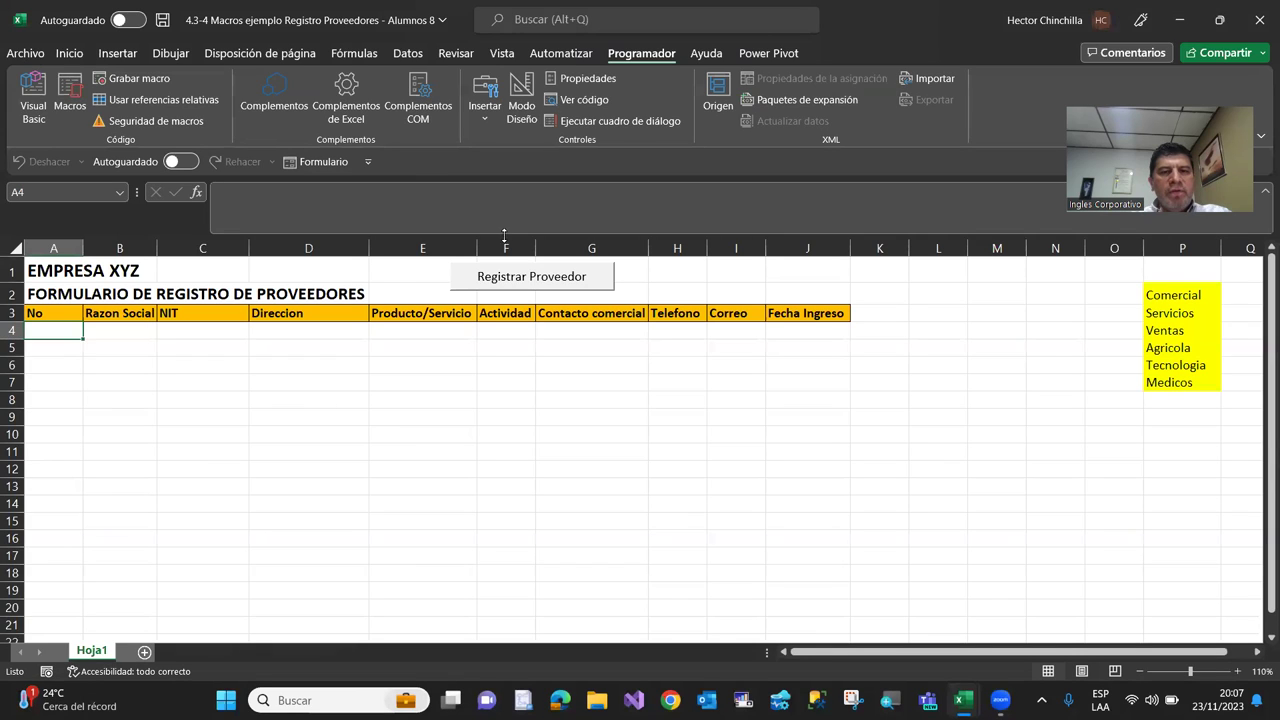
{"action": "left_click", "coordinate": [550, 283]}
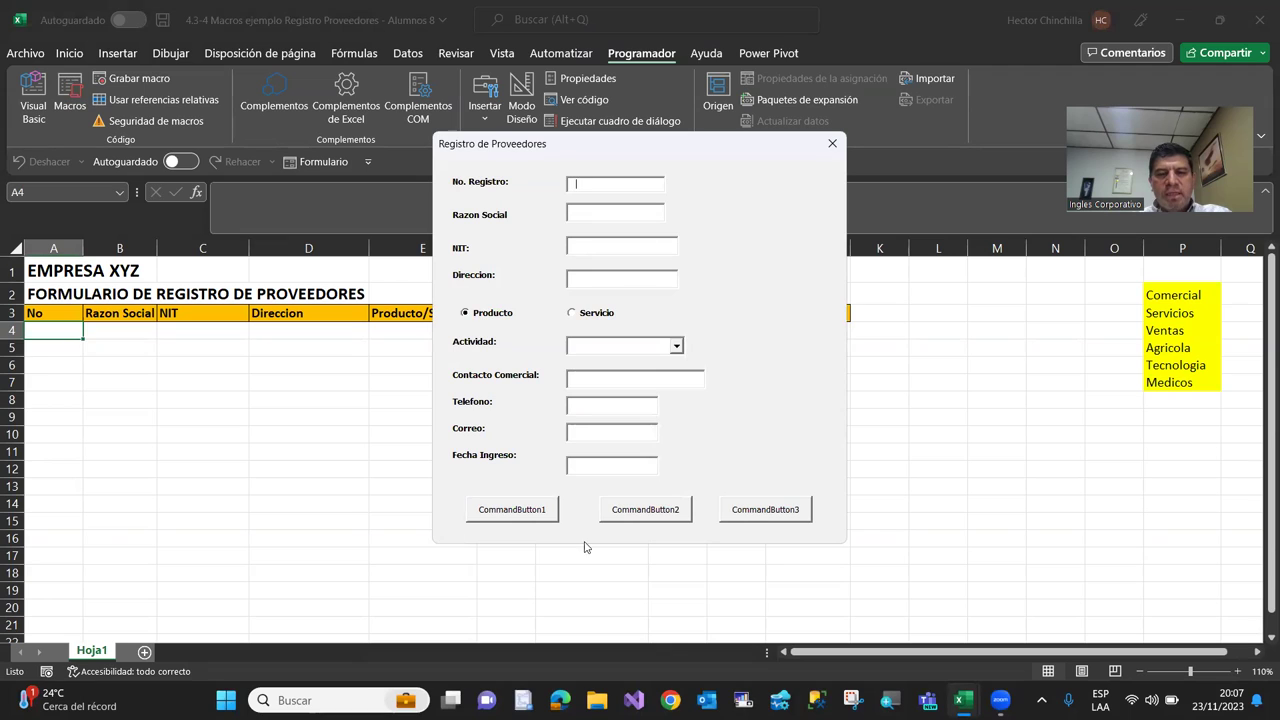
{"action": "left_click", "coordinate": [510, 515]}
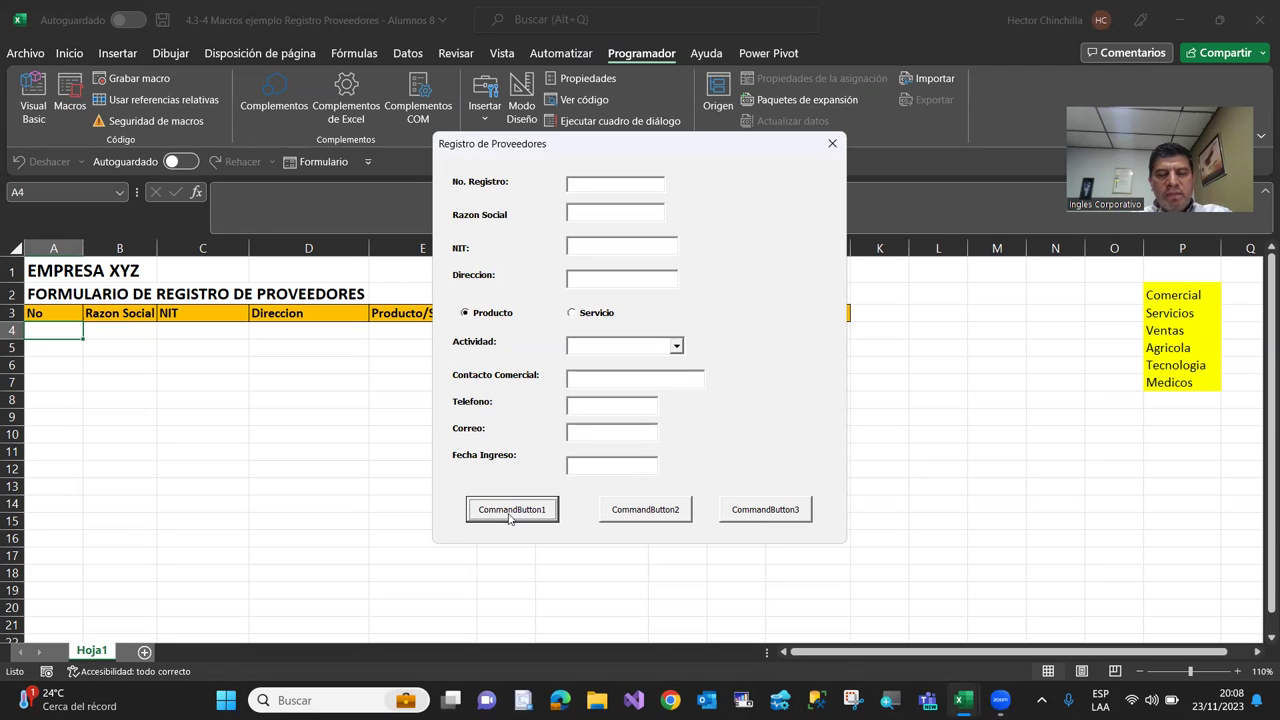
{"action": "left_click", "coordinate": [630, 516]}
{"action": "left_click", "coordinate": [745, 512]}
{"action": "left_click", "coordinate": [645, 516]}
{"action": "left_click", "coordinate": [527, 518]}
{"action": "left_click", "coordinate": [633, 517]}
{"action": "left_click", "coordinate": [755, 519]}
{"action": "left_click", "coordinate": [645, 517]}
{"action": "left_click", "coordinate": [537, 520]}
{"action": "left_click", "coordinate": [633, 513]}
{"action": "left_click", "coordinate": [733, 519]}
{"action": "left_click", "coordinate": [650, 520]}
{"action": "left_click", "coordinate": [532, 515]}
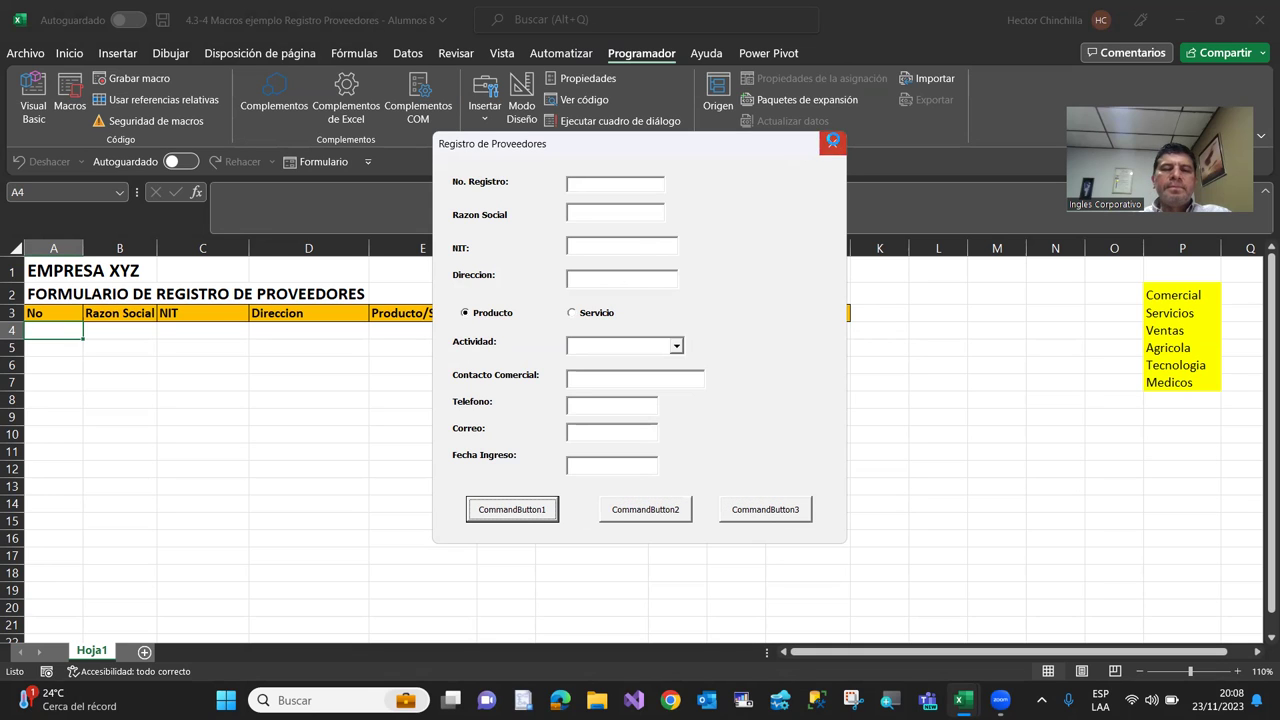
{"action": "left_click", "coordinate": [835, 143]}
{"action": "left_click", "coordinate": [33, 110]}
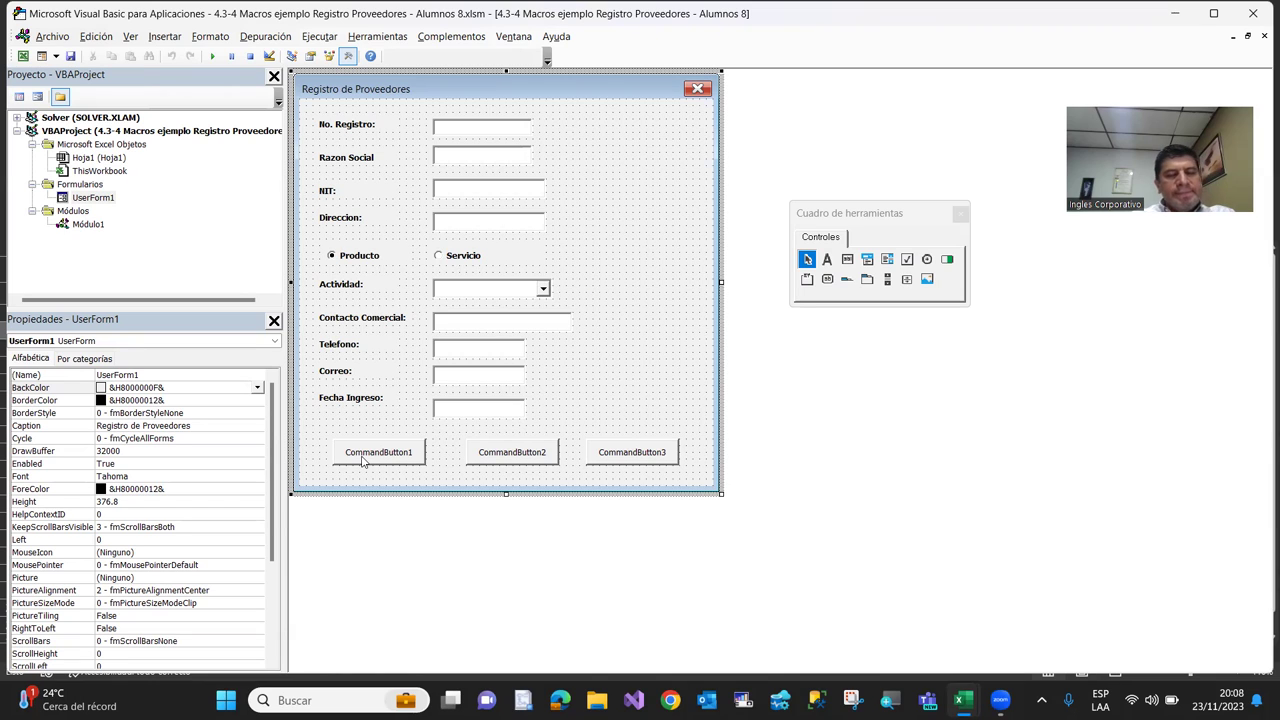
- Set CommandButton1's (Name) to cmdAceptar and its Caption to Aceptar
{"action": "left_click", "coordinate": [382, 459]}
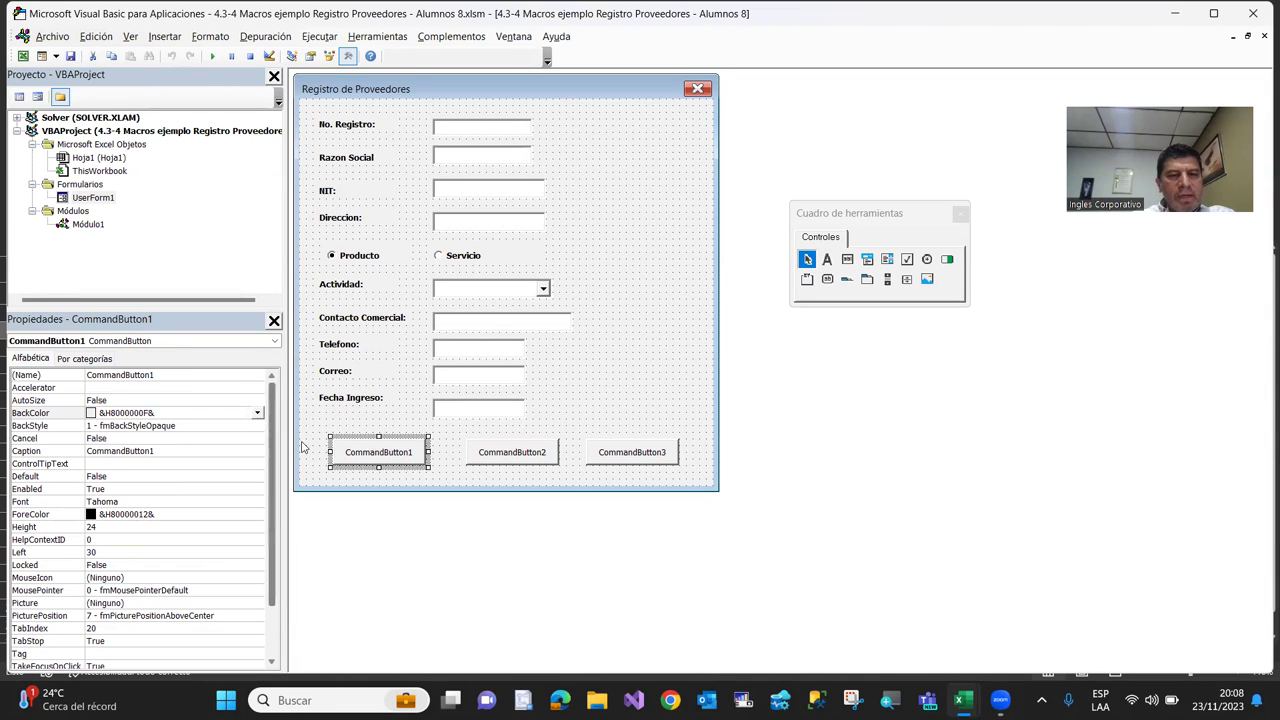
{"action": "left_click", "coordinate": [162, 375]}
{"action": "double_click", "coordinate": [163, 375]}
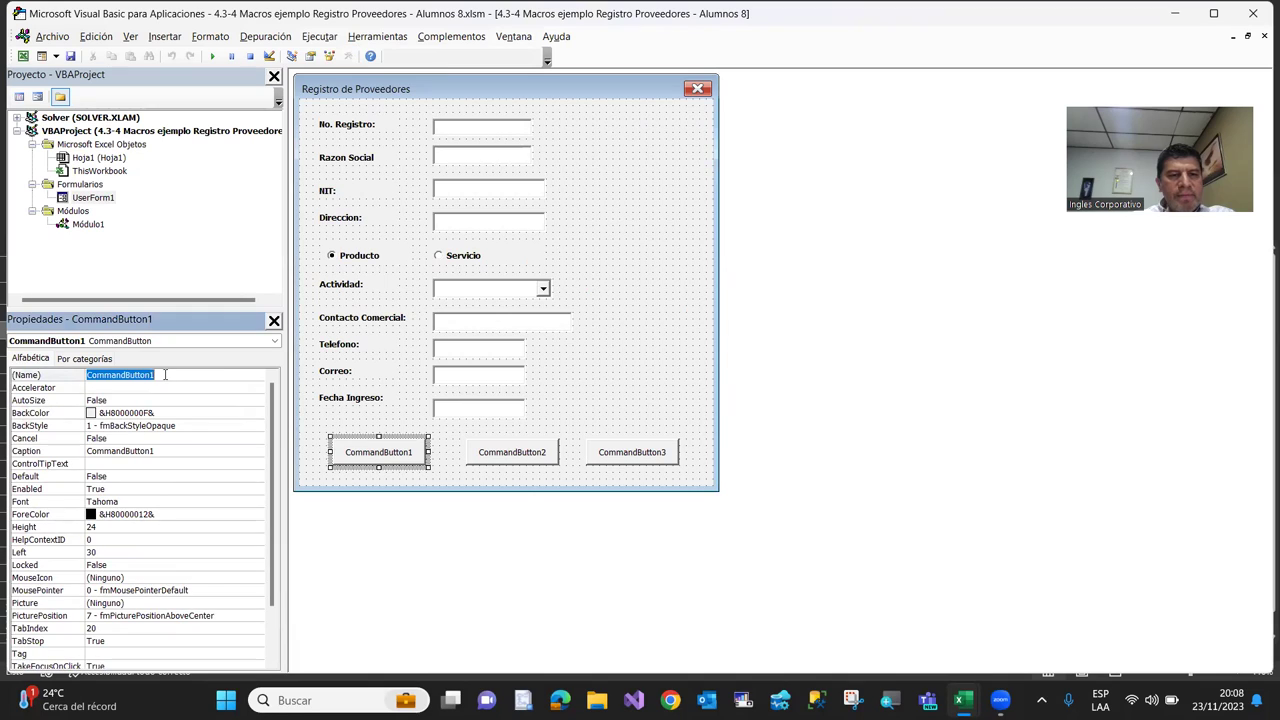
{"action": "type", "text": "cmdAceptar"}
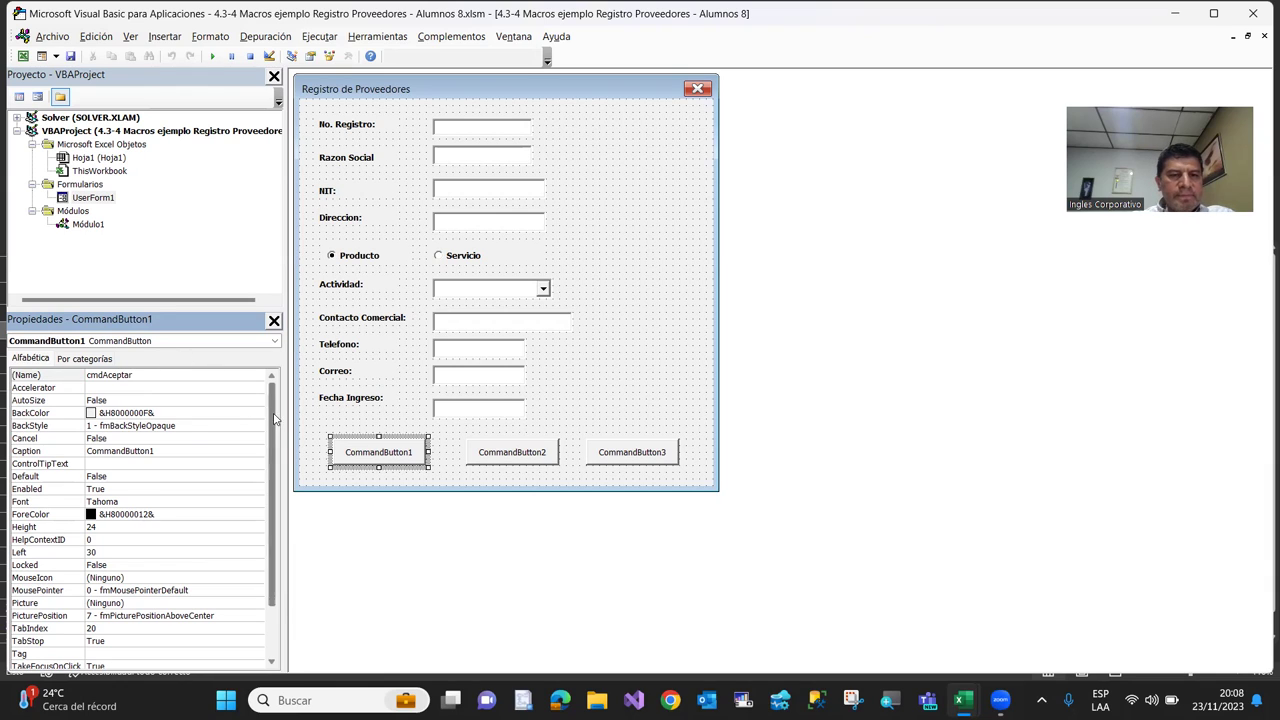
{"action": "left_click", "coordinate": [52, 456]}
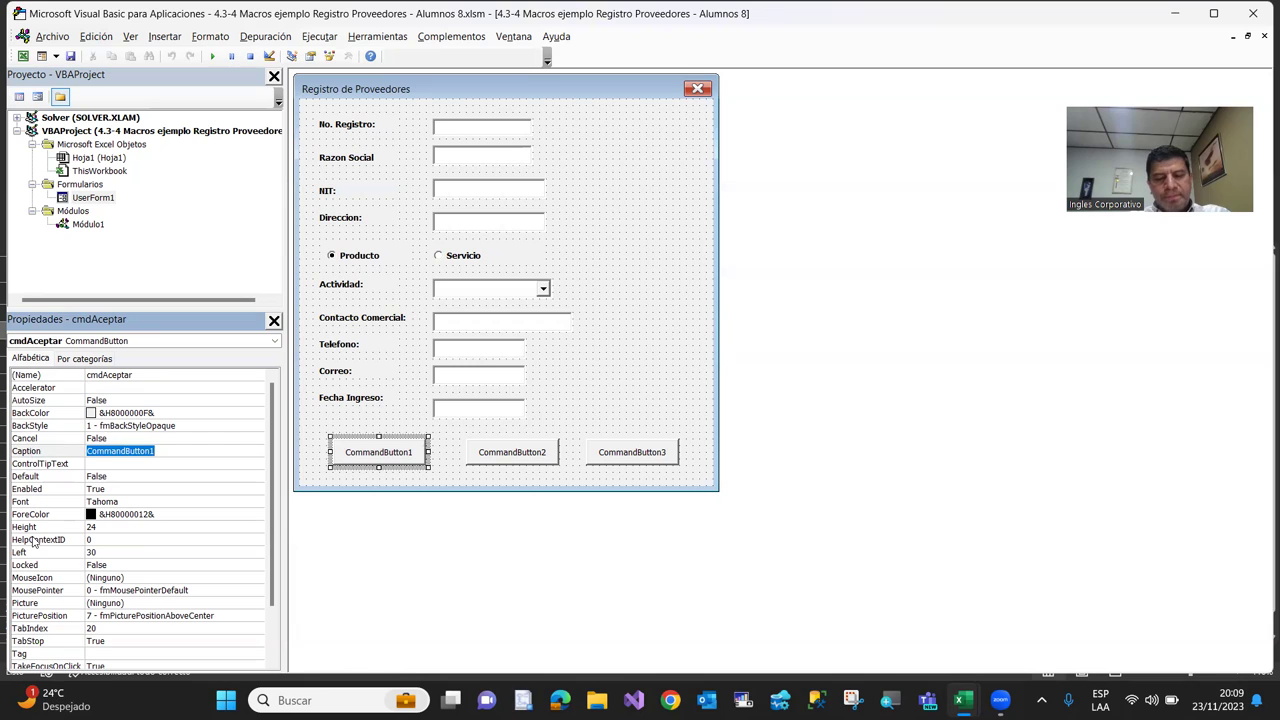
{"action": "type", "text": "Aceptar"}
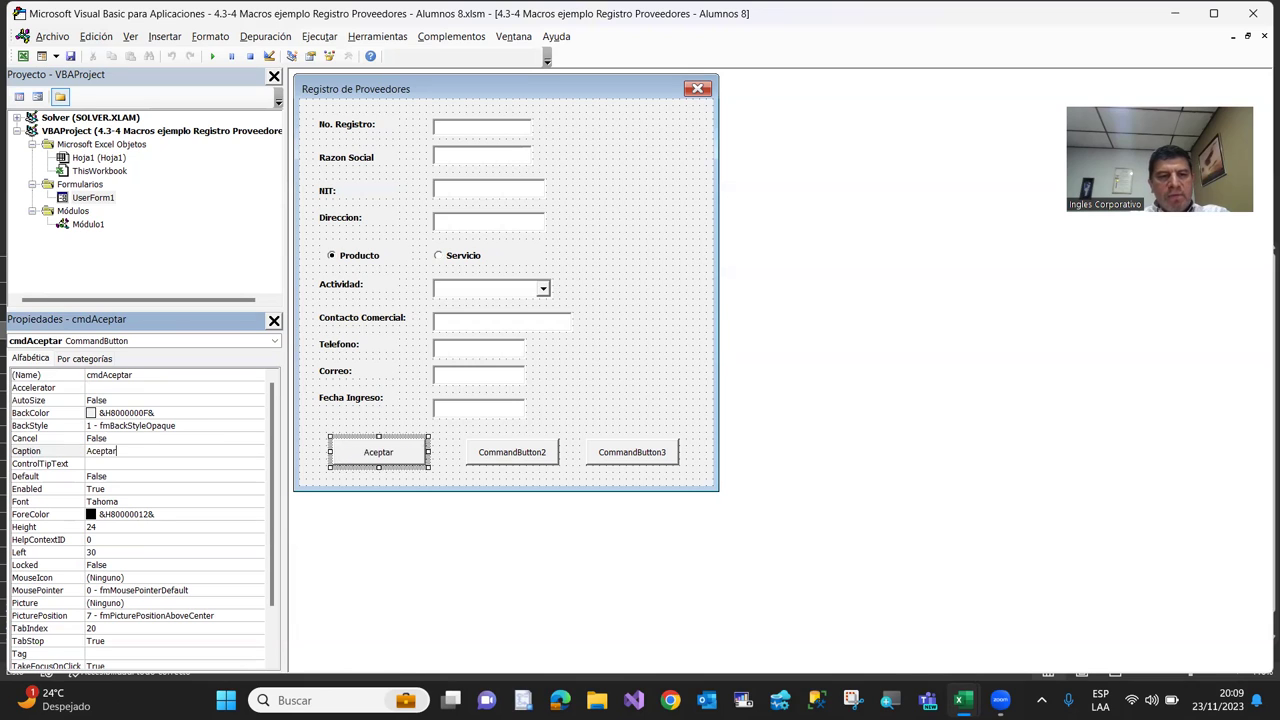
{"action": "key", "text": "Return"}
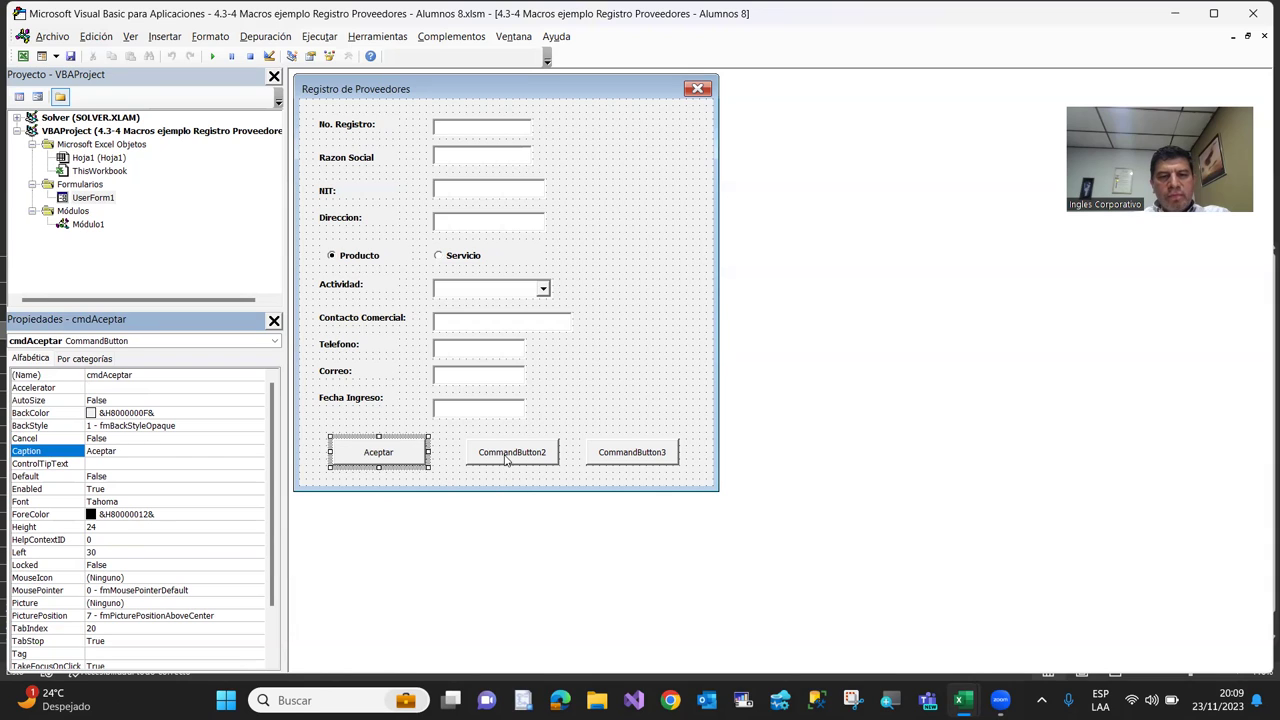
{"action": "left_click", "coordinate": [507, 459]}
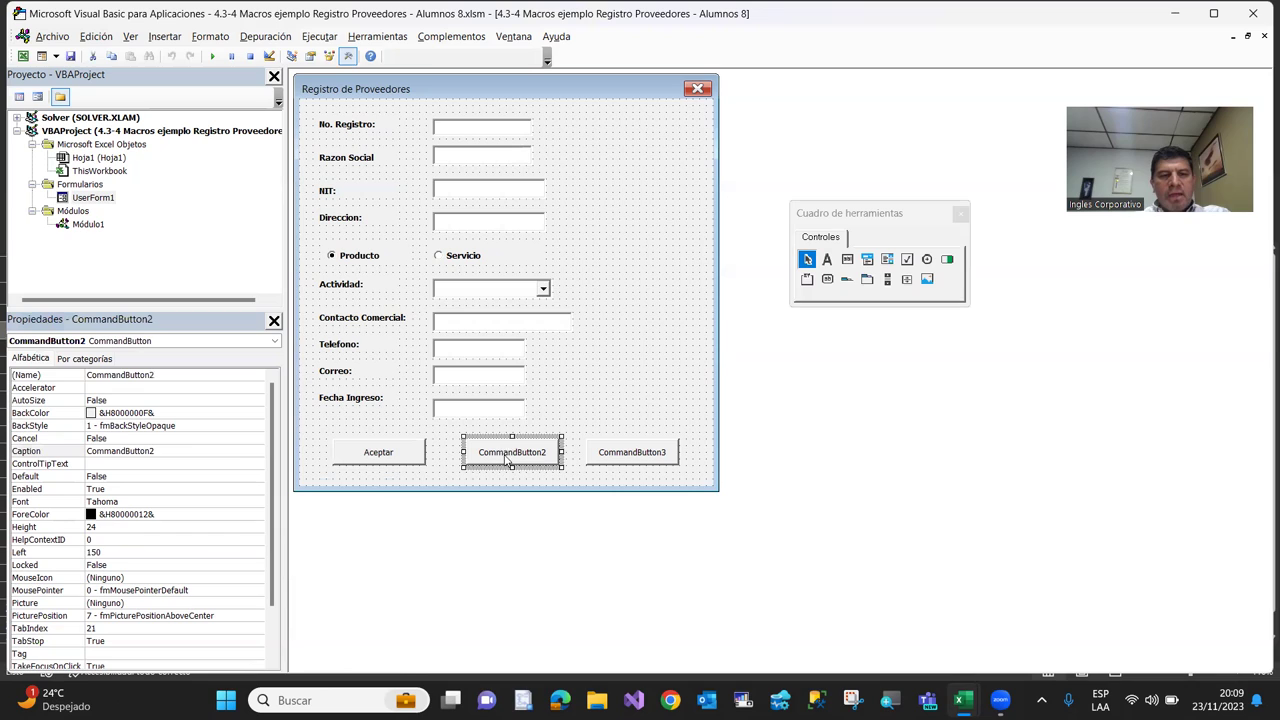
- Name the middle button cmdNuevo with caption Nuevo
{"action": "left_click", "coordinate": [75, 378]}
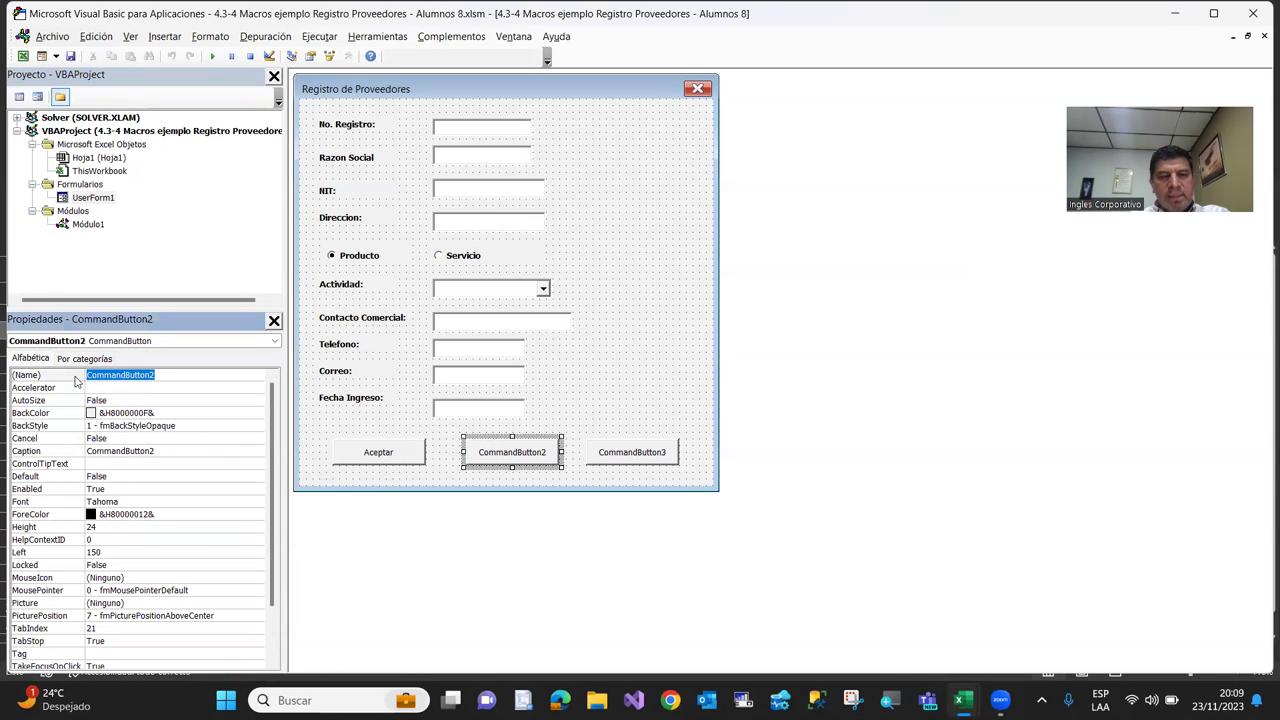
{"action": "type", "text": "cmdN"}
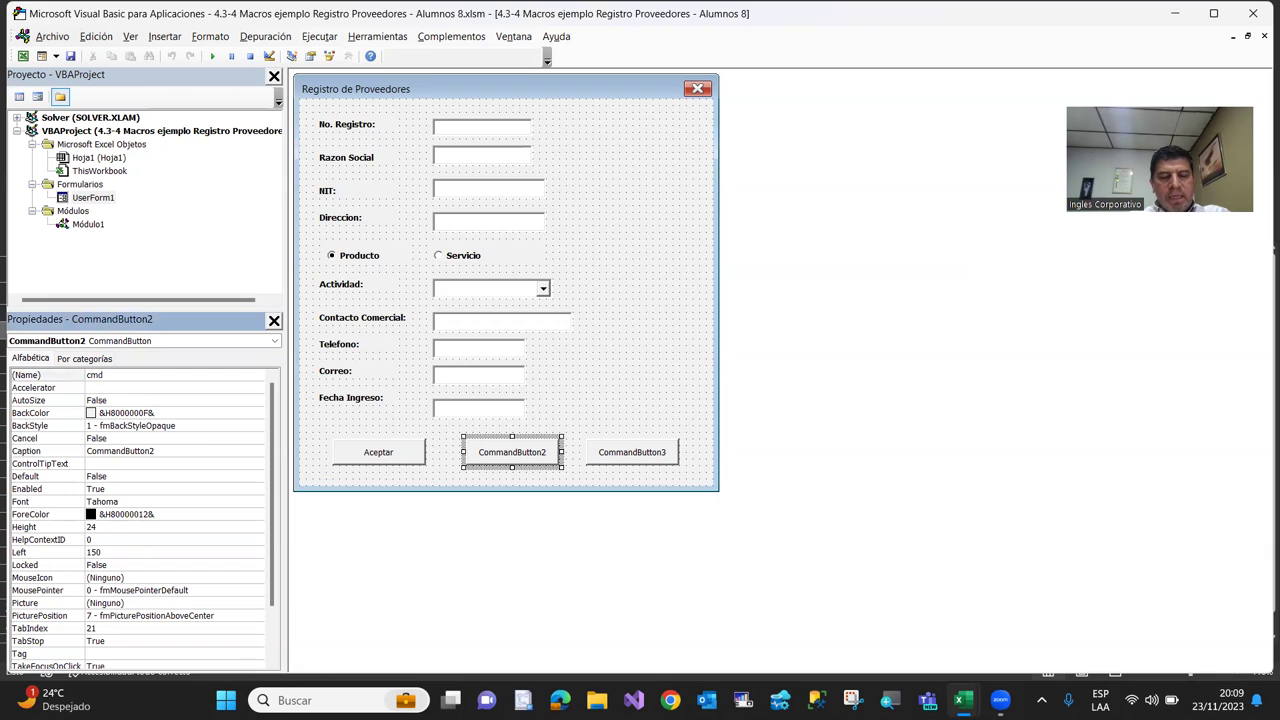
{"action": "type", "text": "uevo"}
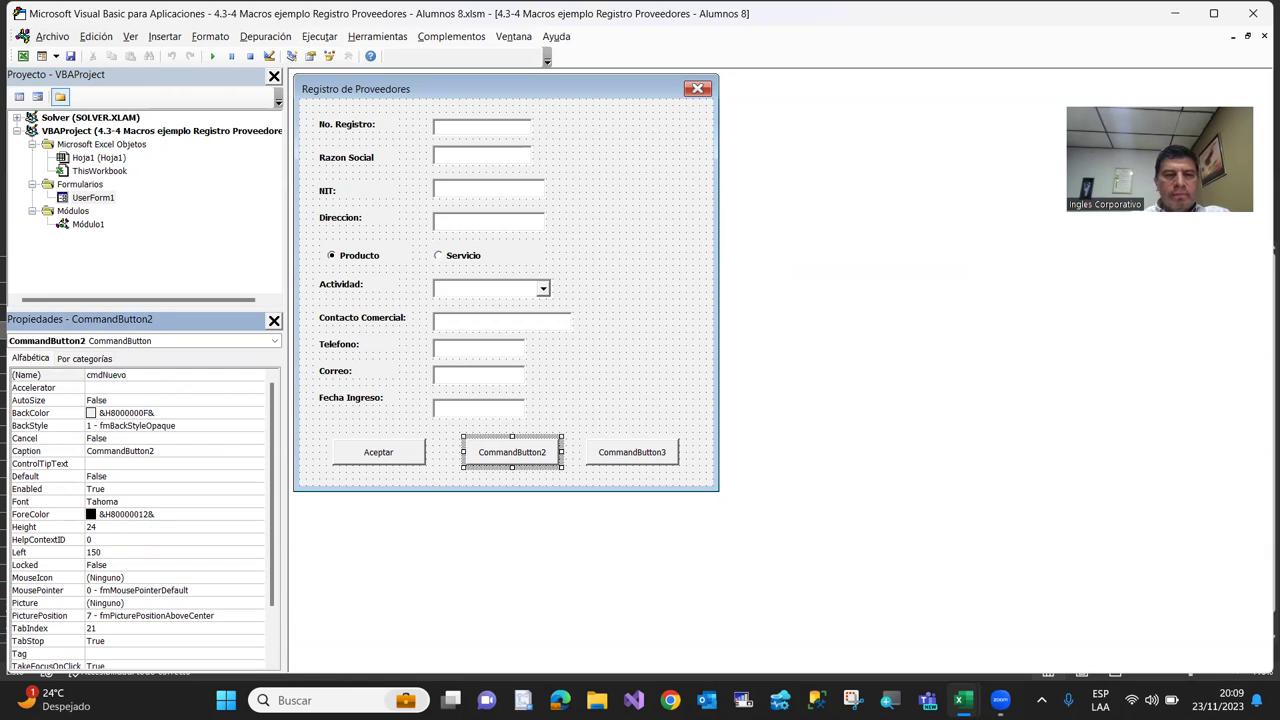
{"action": "left_click", "coordinate": [75, 377]}
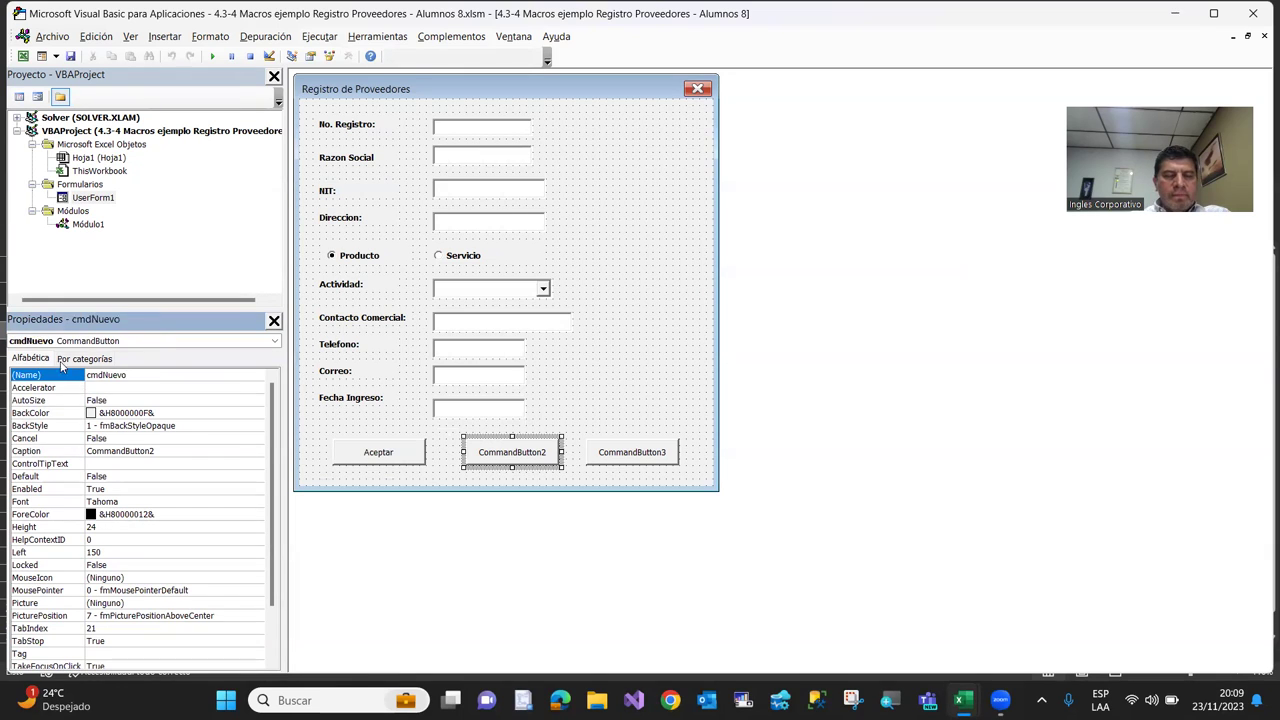
{"action": "left_click", "coordinate": [59, 455]}
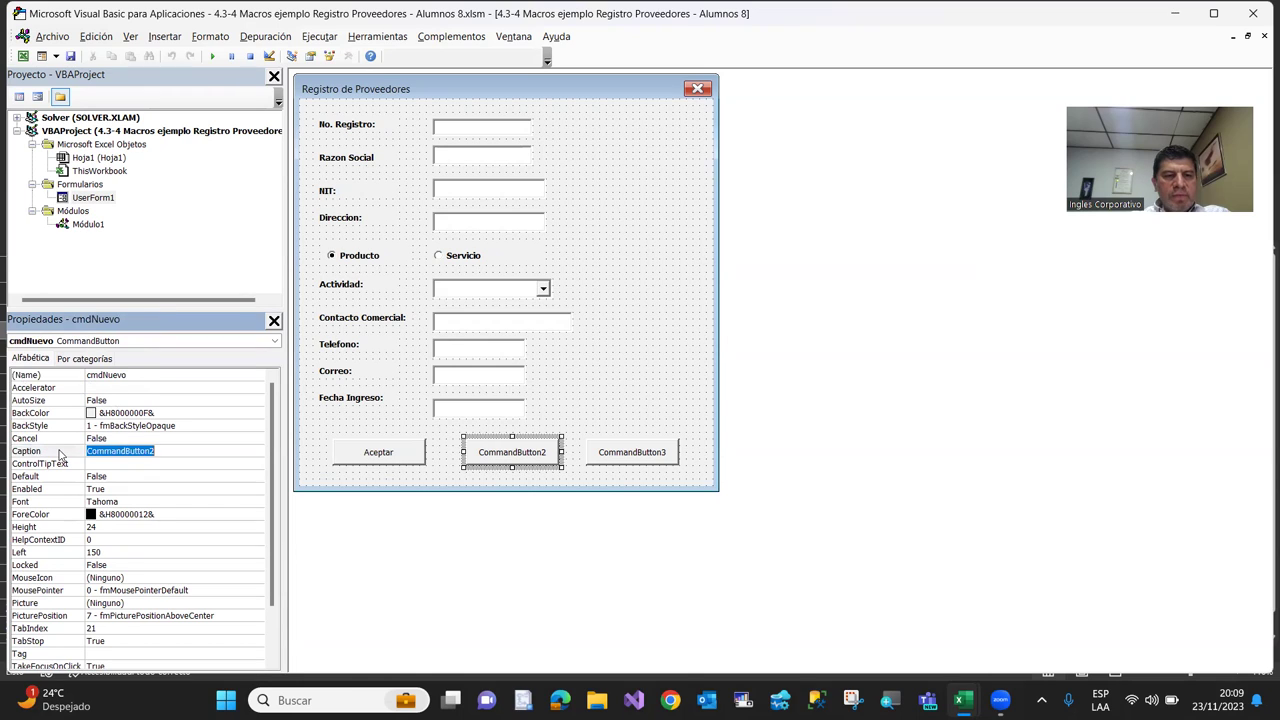
{"action": "type", "text": "Nuevo"}
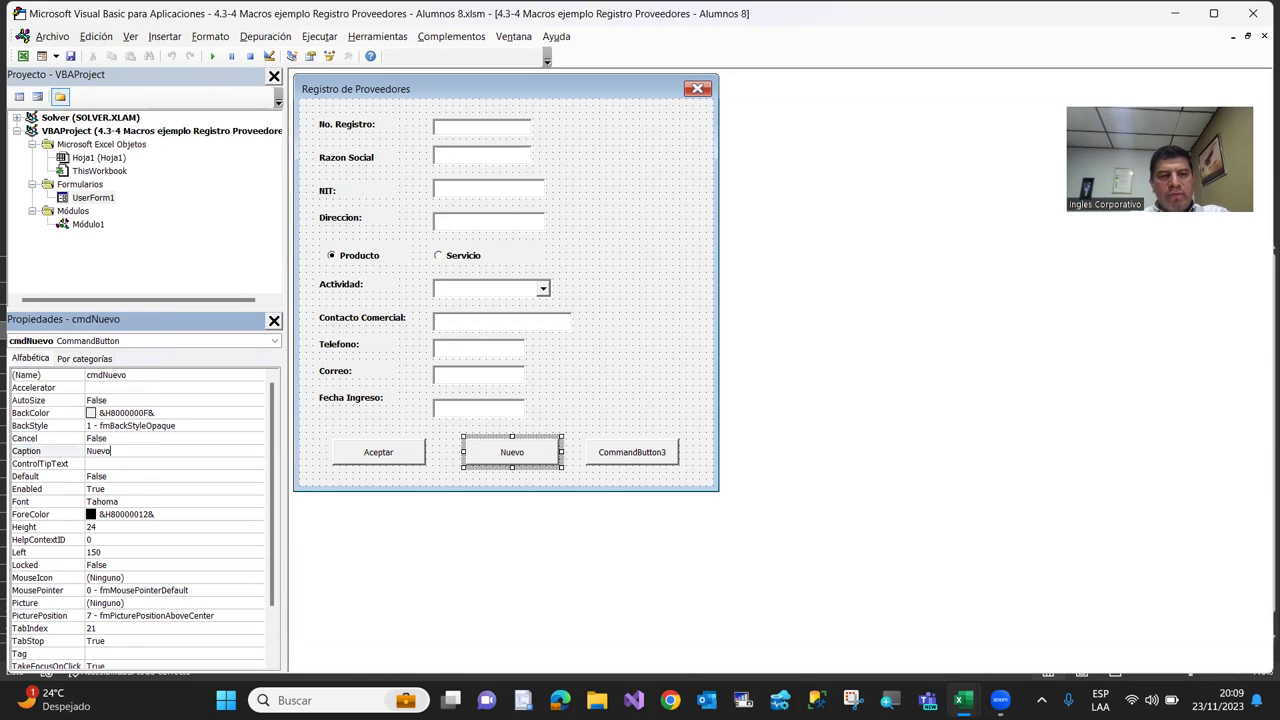
{"action": "left_click", "coordinate": [60, 451]}
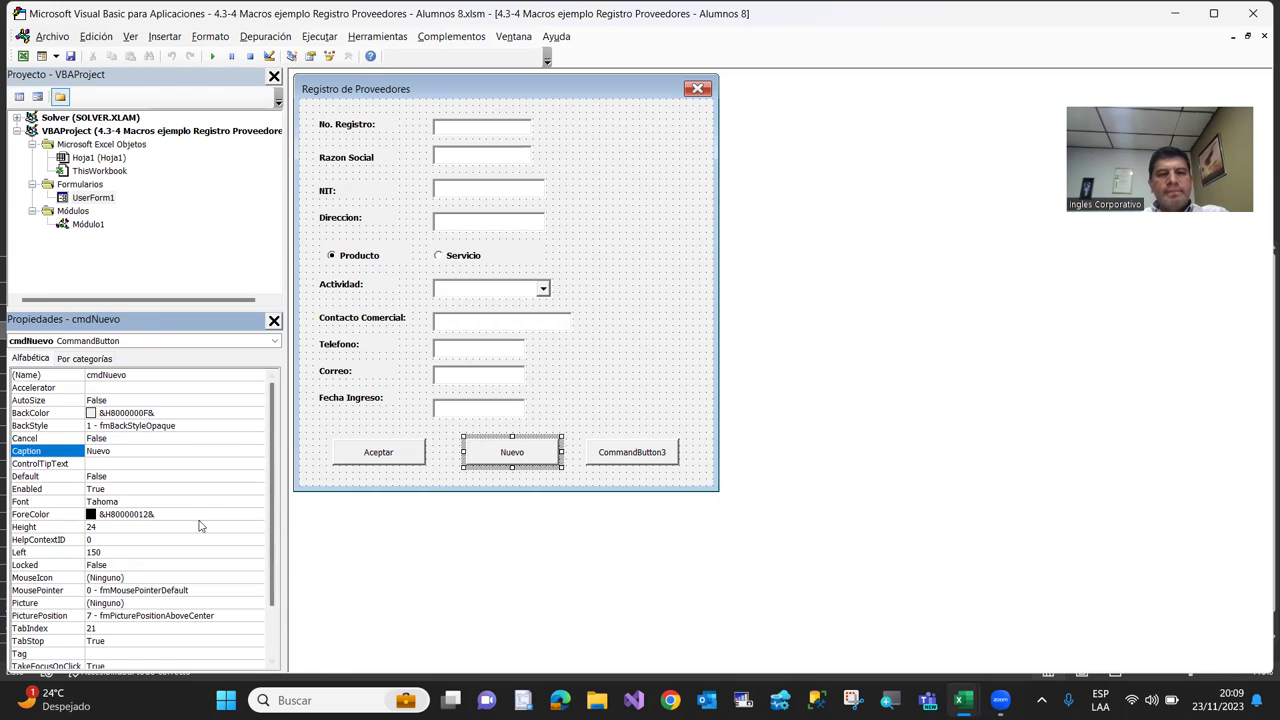
- Name the right-hand button cmdCancelar with caption Cancelar
{"action": "left_click", "coordinate": [620, 456]}
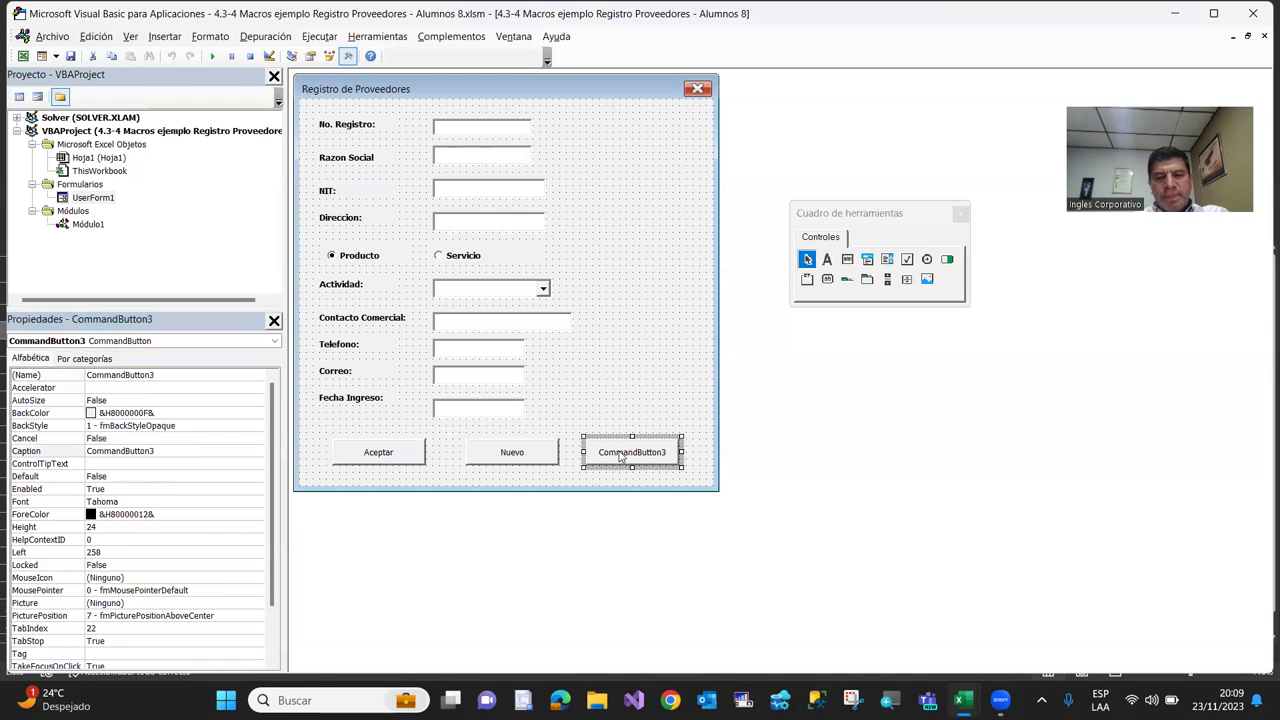
{"action": "left_click", "coordinate": [70, 377]}
{"action": "type", "text": "cmdCancelar"}
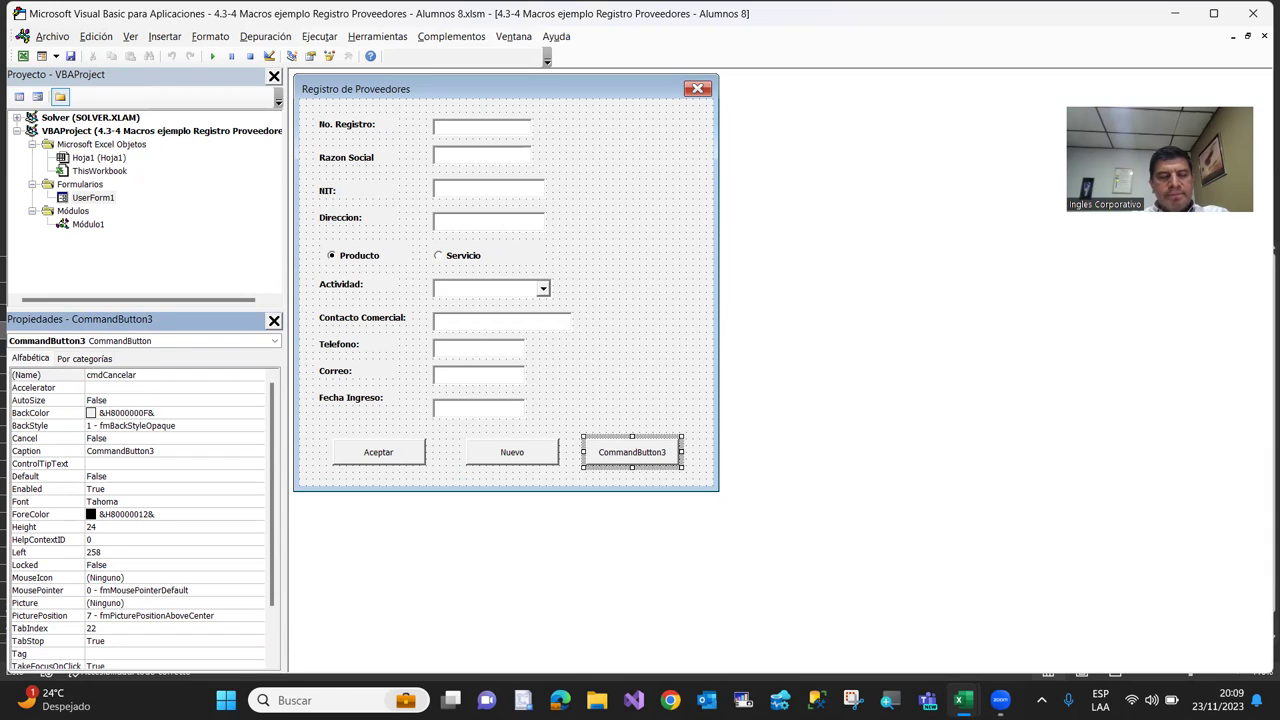
{"action": "key", "text": "Return"}
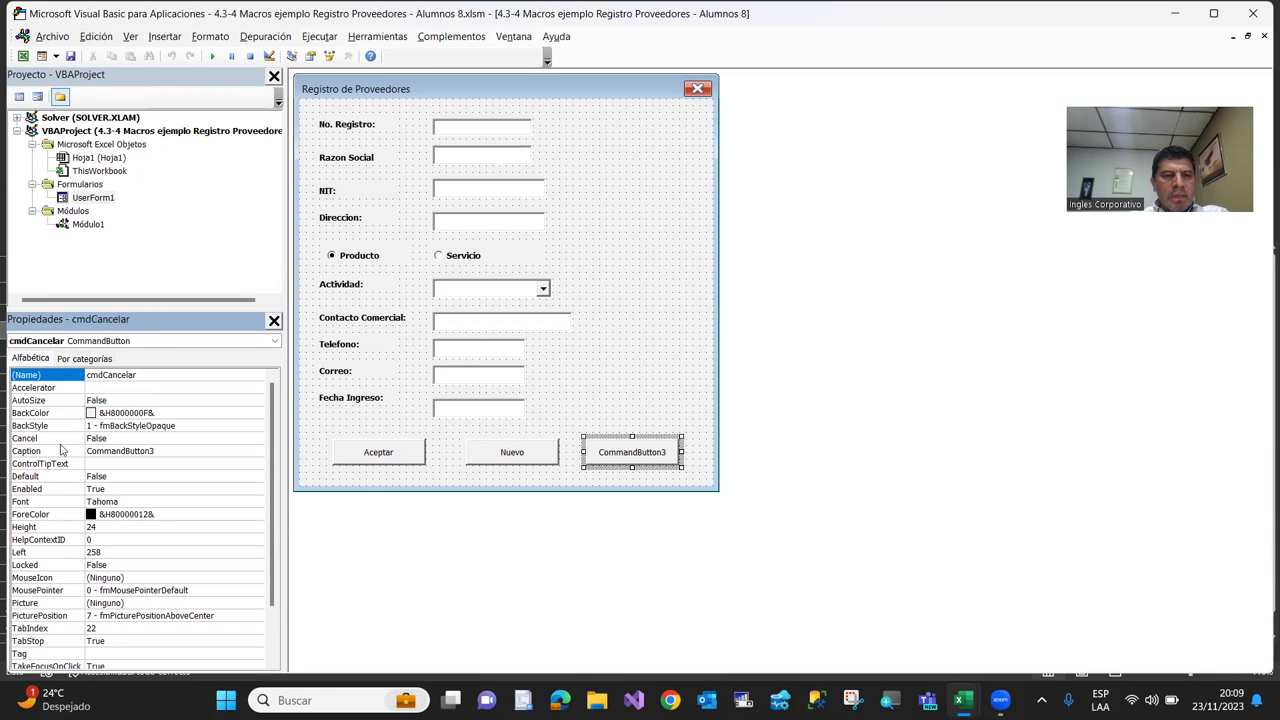
{"action": "left_click", "coordinate": [64, 454]}
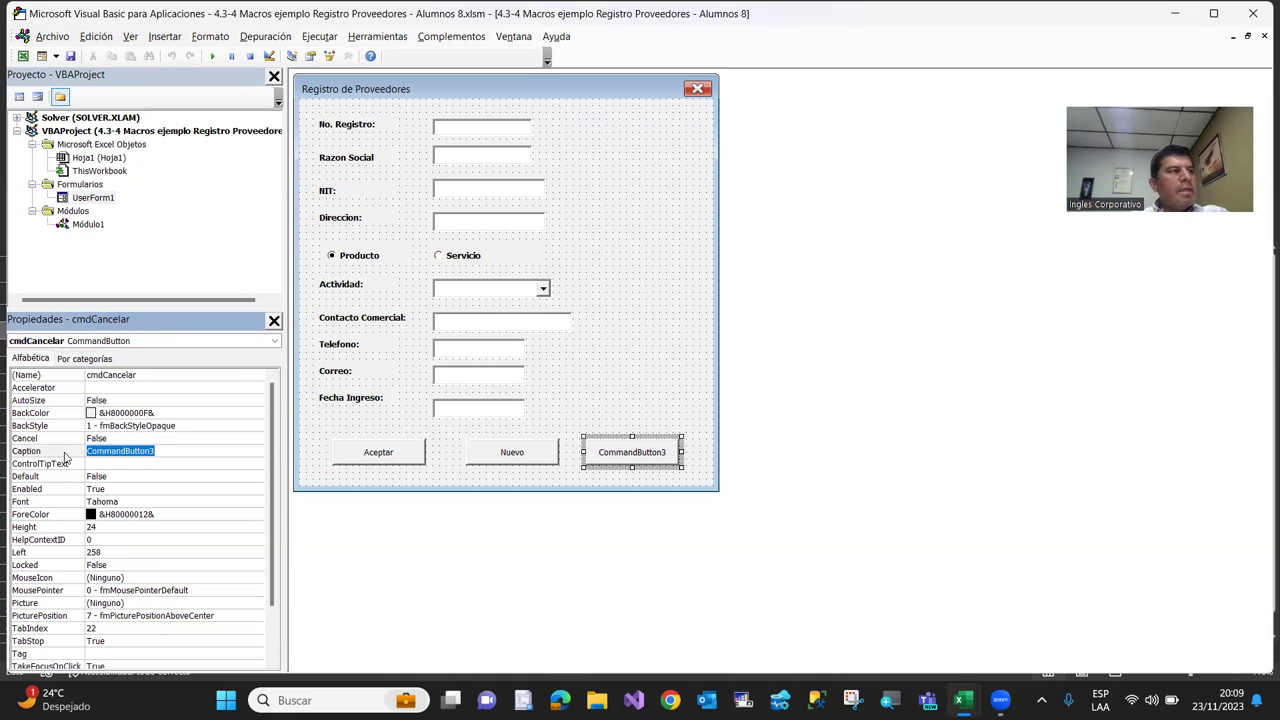
{"action": "type", "text": "Cancelar"}
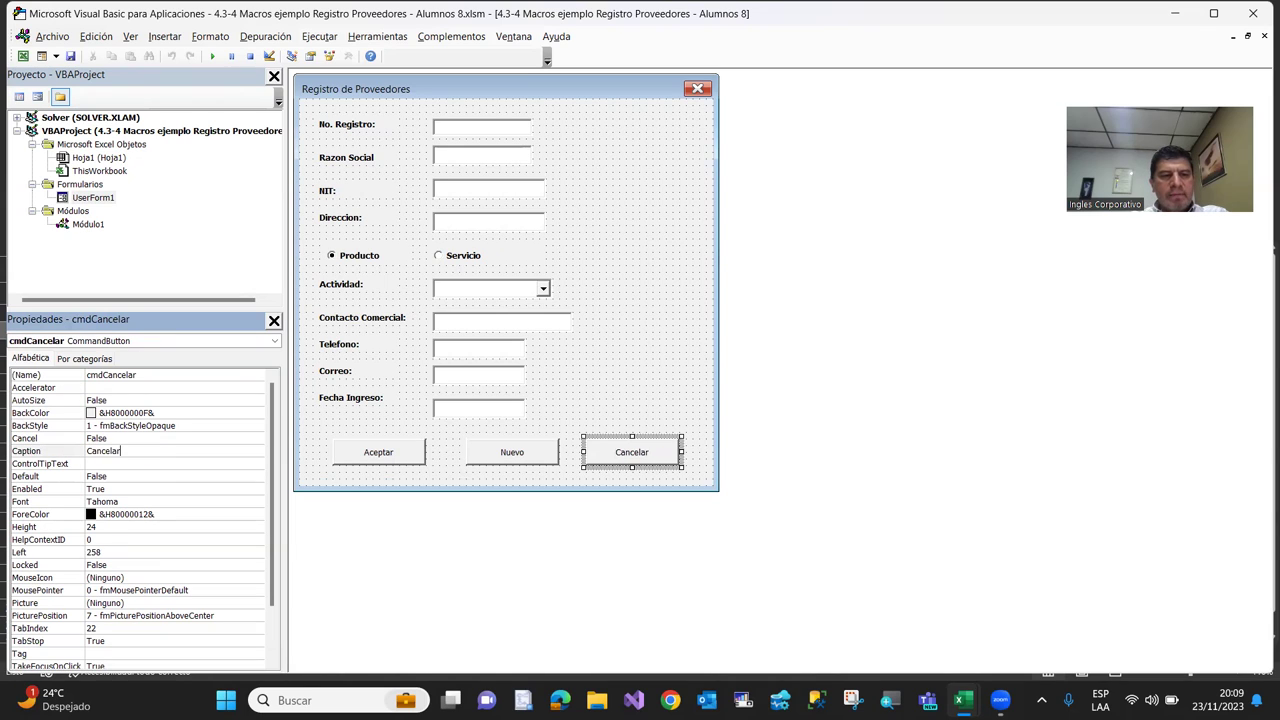
{"action": "key", "text": "Return"}
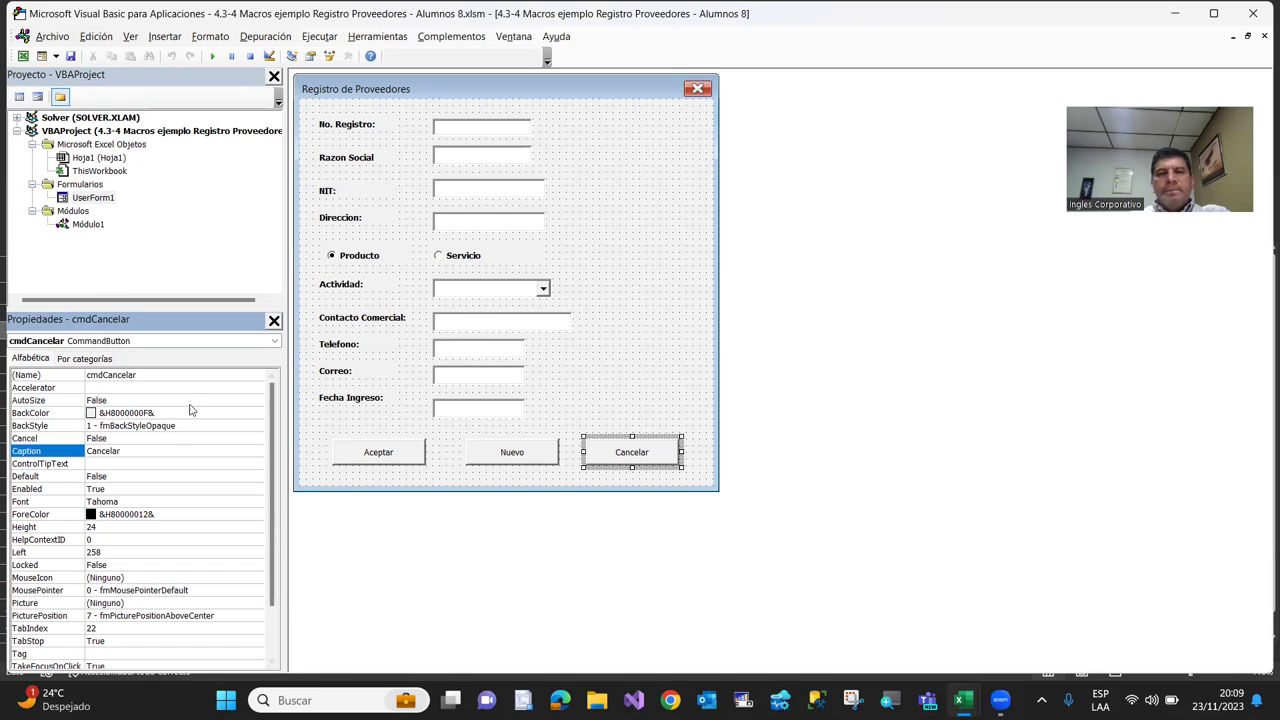
- Launch the form from Registrar Proveedor, move it right, and try Aceptar, Nuevo and Cancelar
{"action": "left_click", "coordinate": [22, 56]}
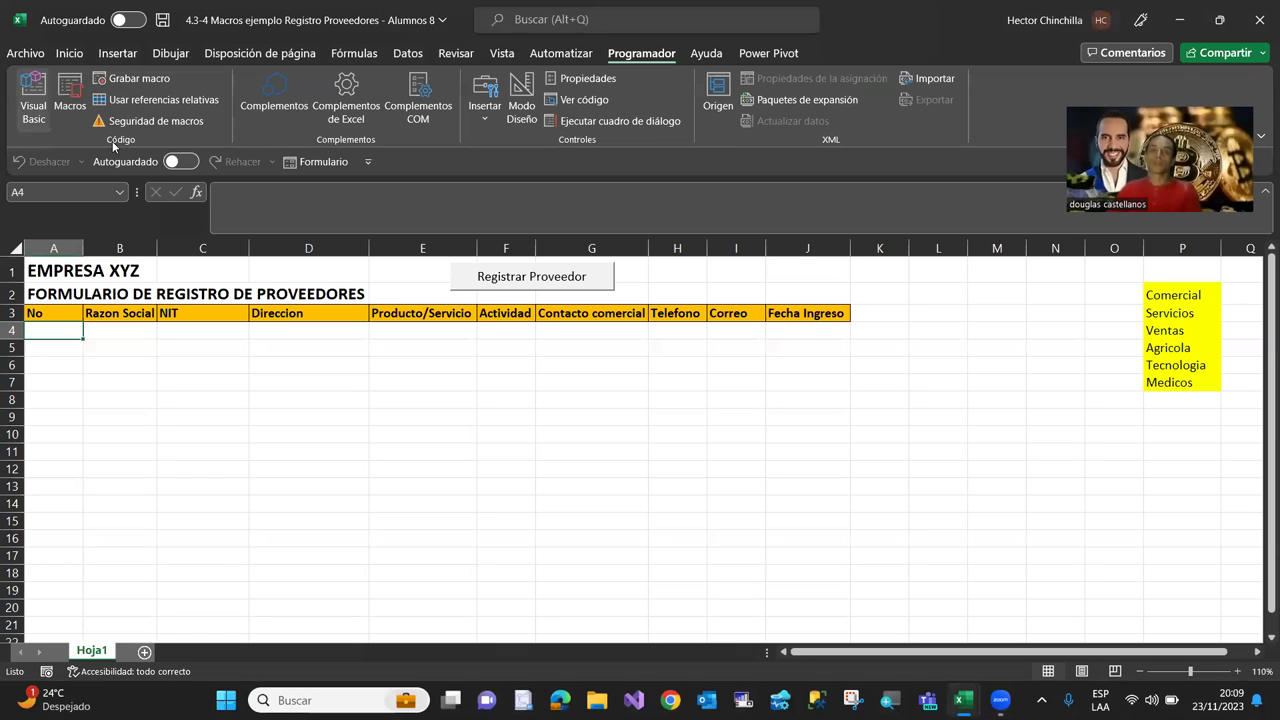
{"action": "left_click", "coordinate": [533, 283]}
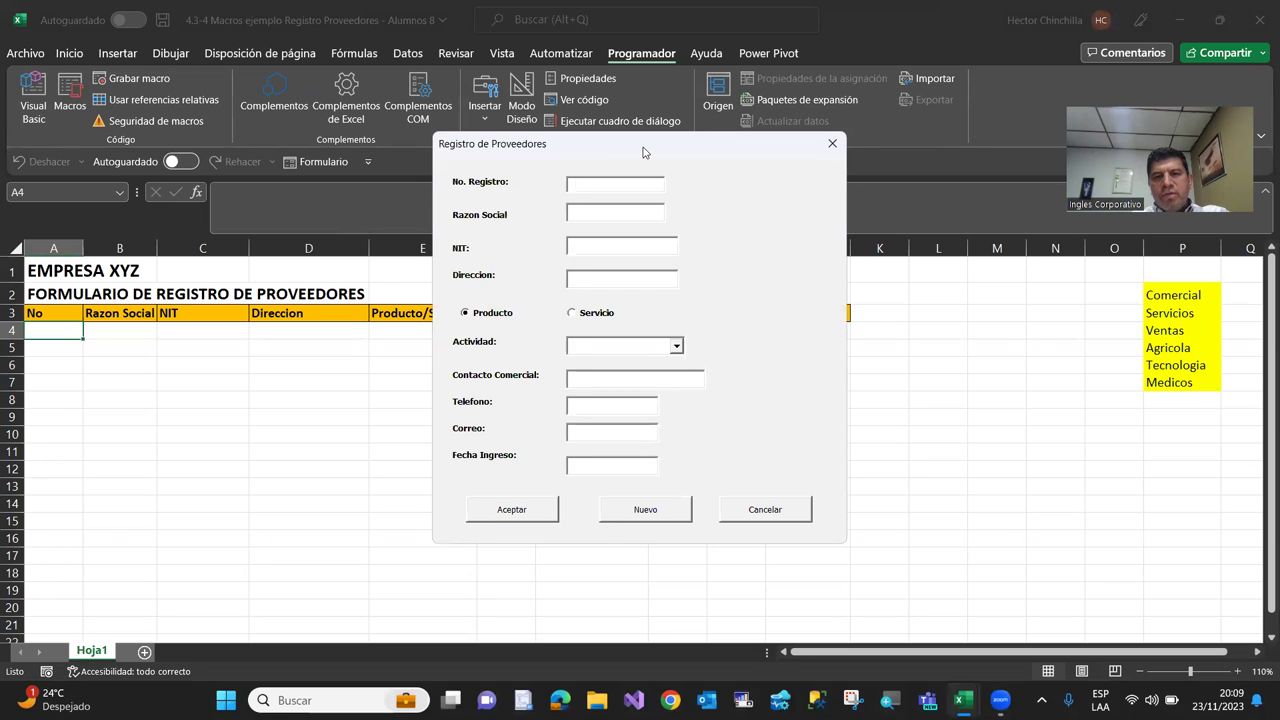
{"action": "left_click_drag", "start_coordinate": [641, 148], "coordinate": [863, 130]}
{"action": "left_click", "coordinate": [745, 491]}
{"action": "left_click", "coordinate": [851, 499]}
{"action": "left_click", "coordinate": [951, 490]}
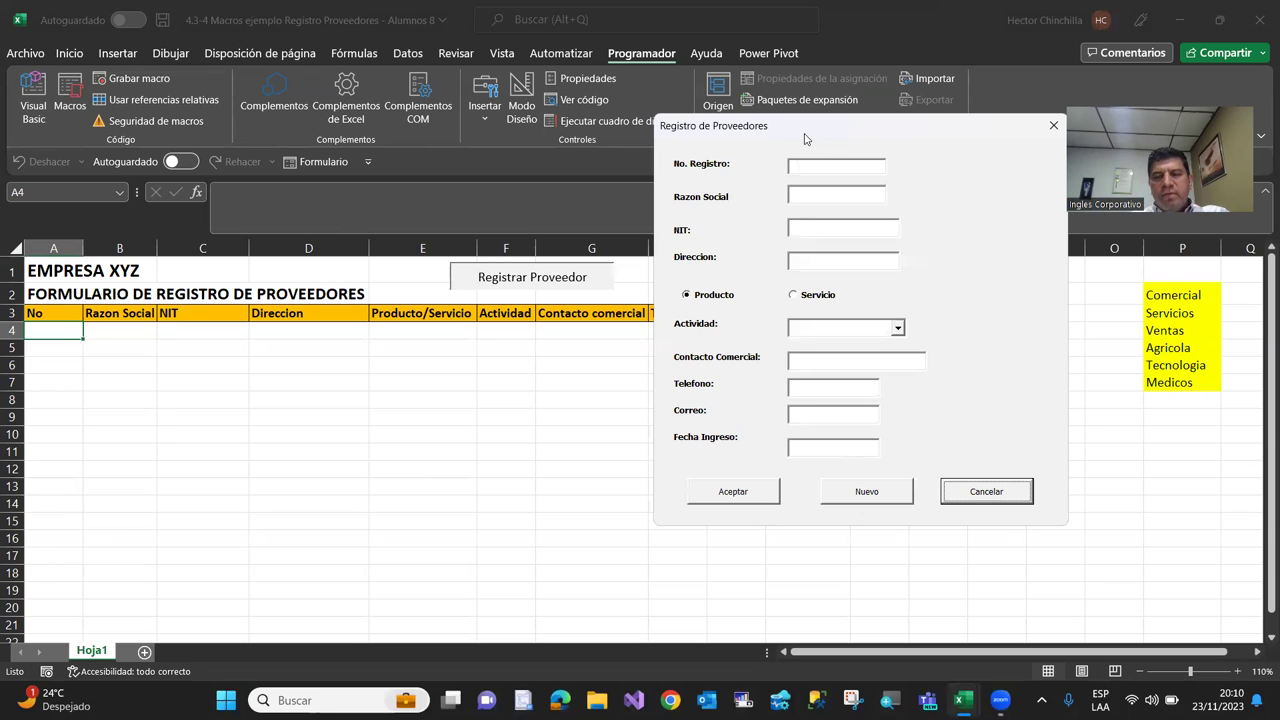
- Move the form higher, test its three buttons again, and close it
{"action": "left_click_drag", "start_coordinate": [806, 139], "coordinate": [815, 73]}
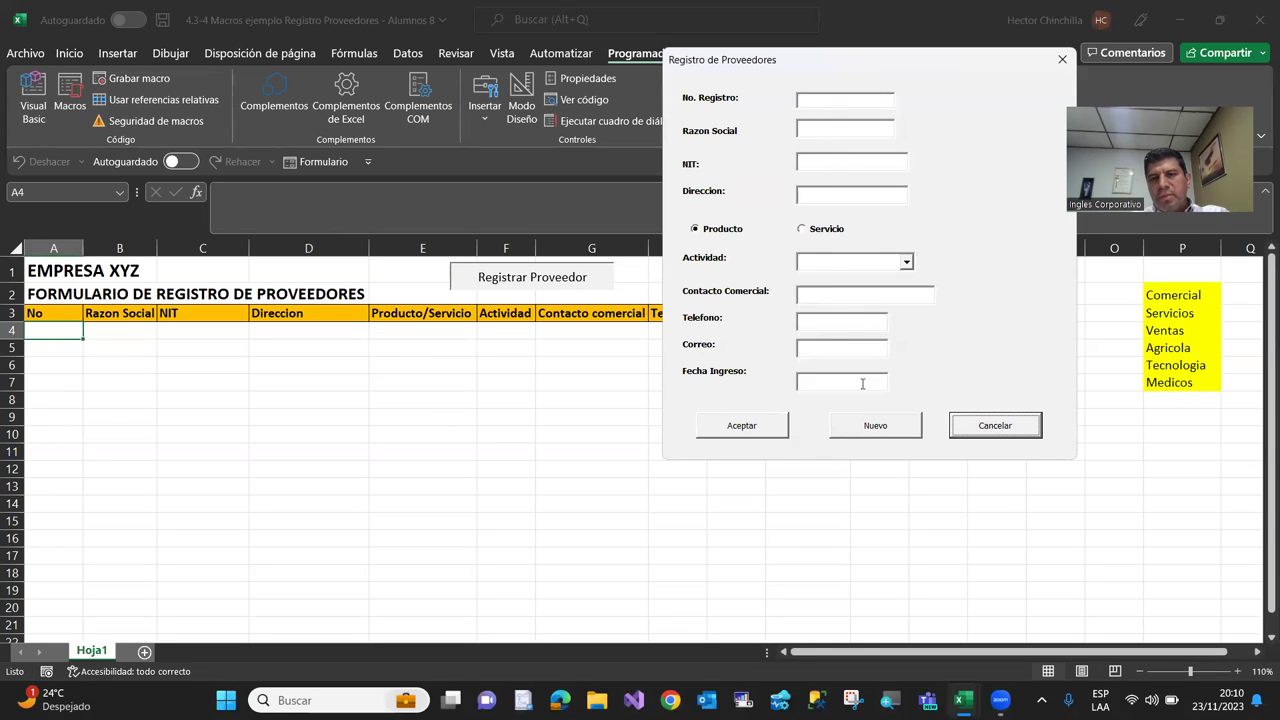
{"action": "left_click", "coordinate": [742, 430]}
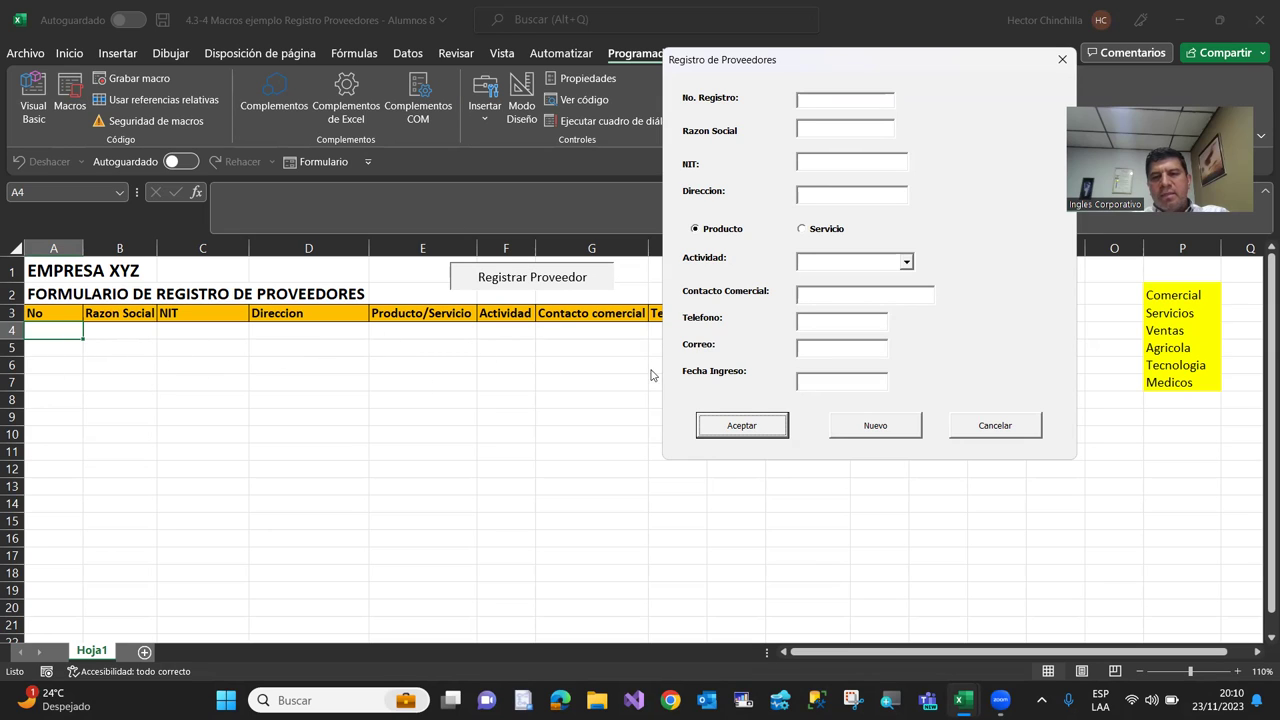
{"action": "left_click", "coordinate": [872, 433]}
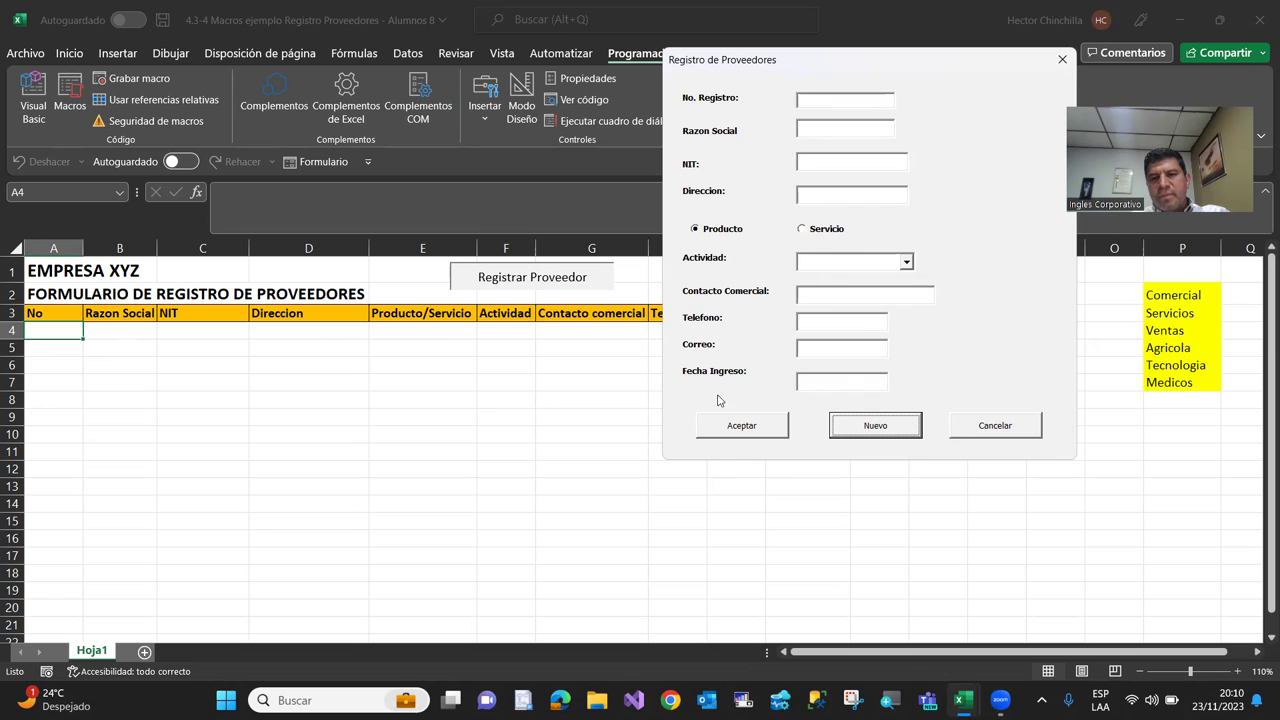
{"action": "left_click", "coordinate": [989, 432]}
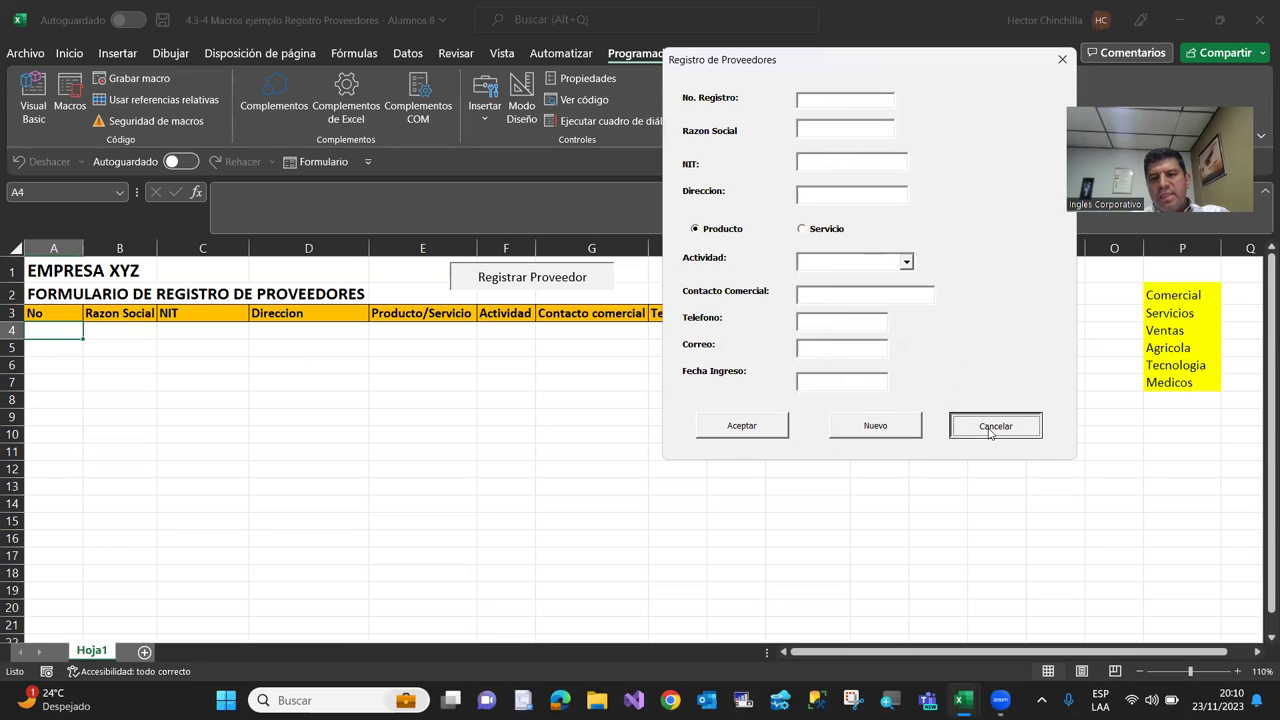
{"action": "left_click", "coordinate": [991, 432]}
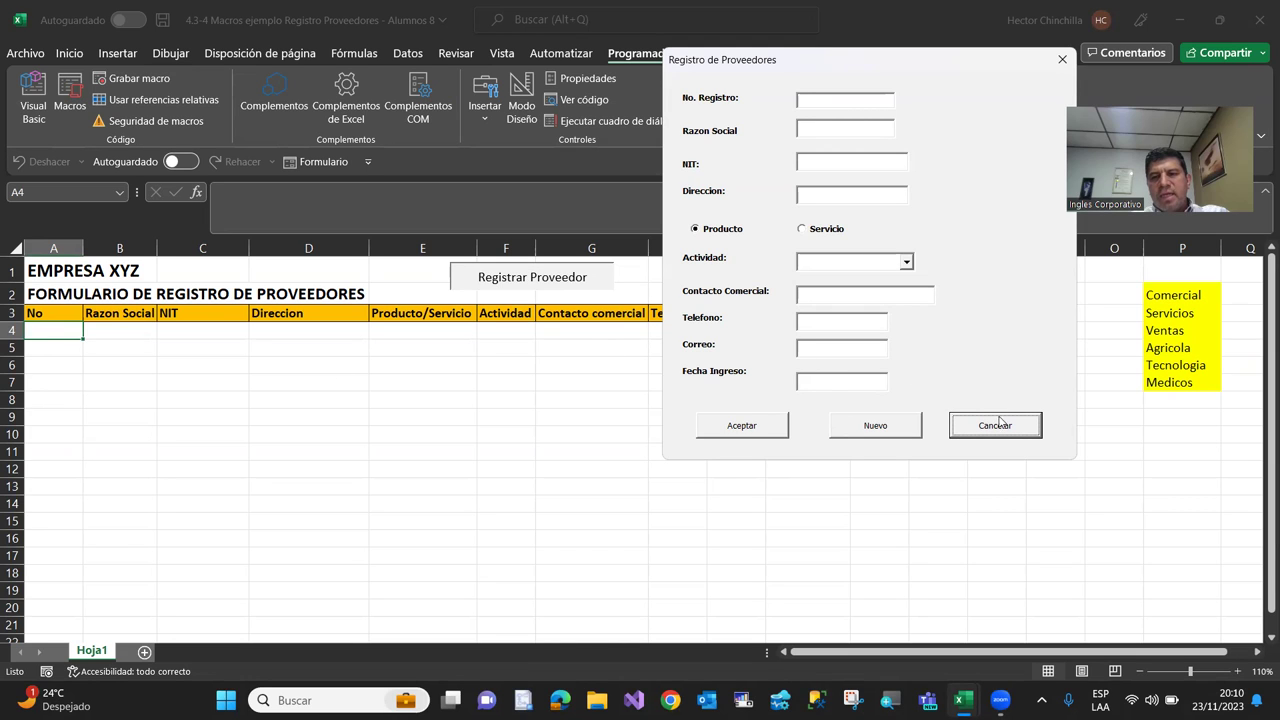
{"action": "left_click", "coordinate": [1062, 59]}
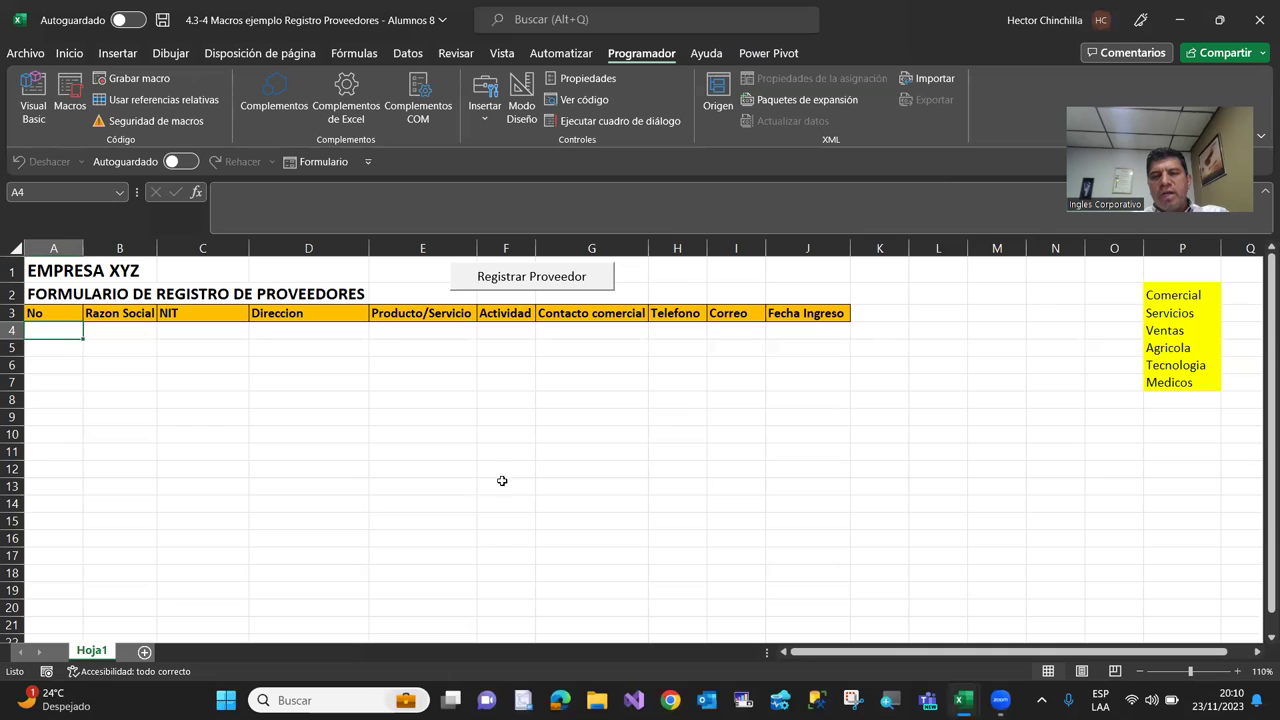
- Select cells D7 and F7, then reopen the Visual Basic editor on UserForm1
{"action": "left_click", "coordinate": [348, 388]}
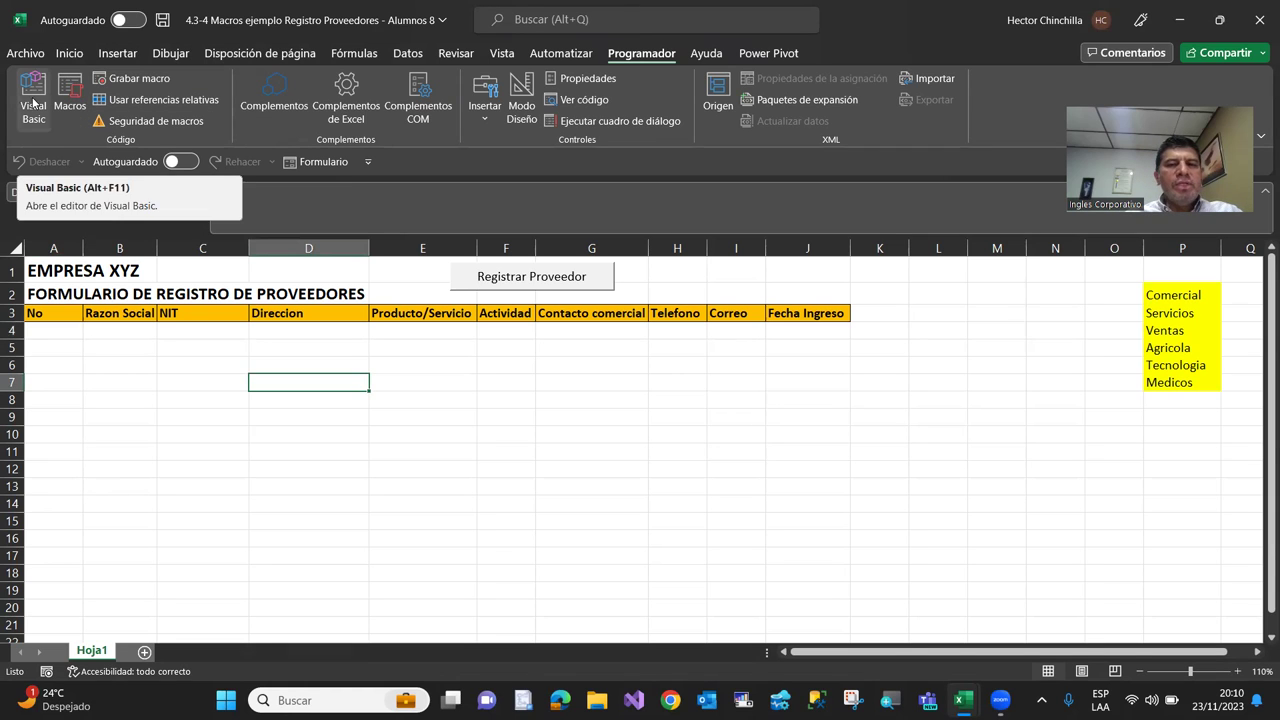
{"action": "left_click", "coordinate": [500, 385]}
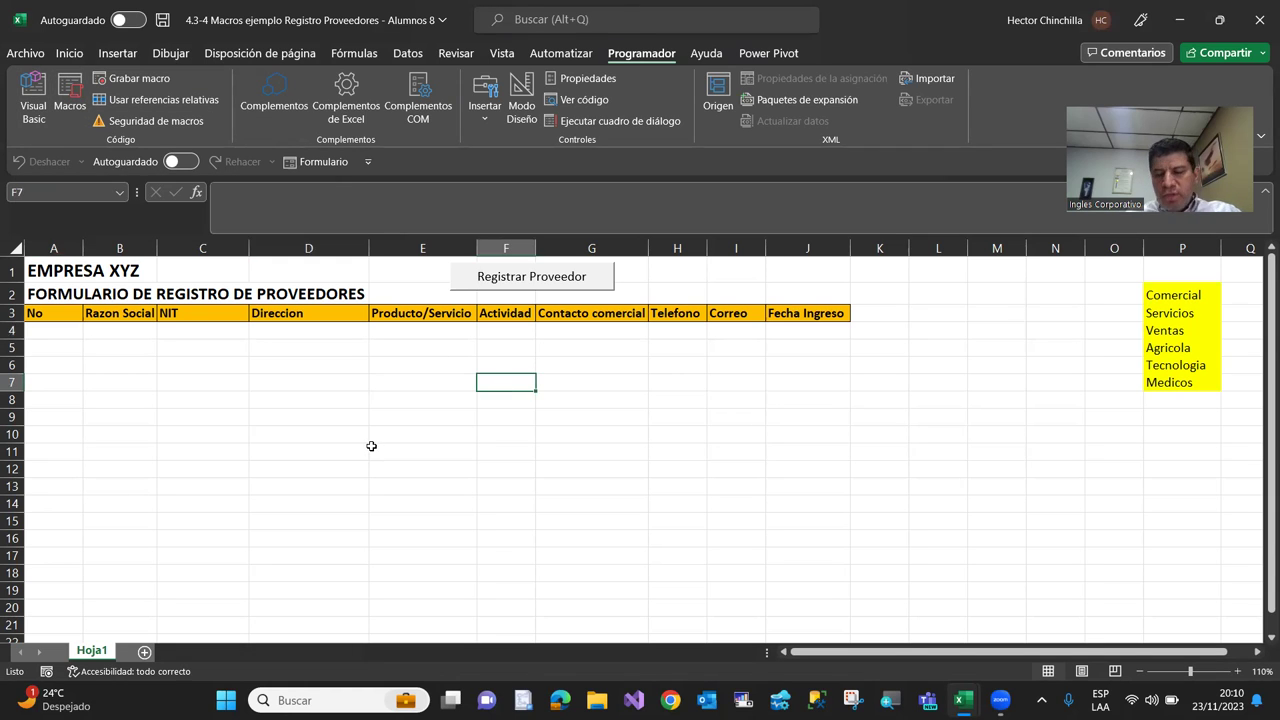
{"action": "left_click", "coordinate": [33, 100]}
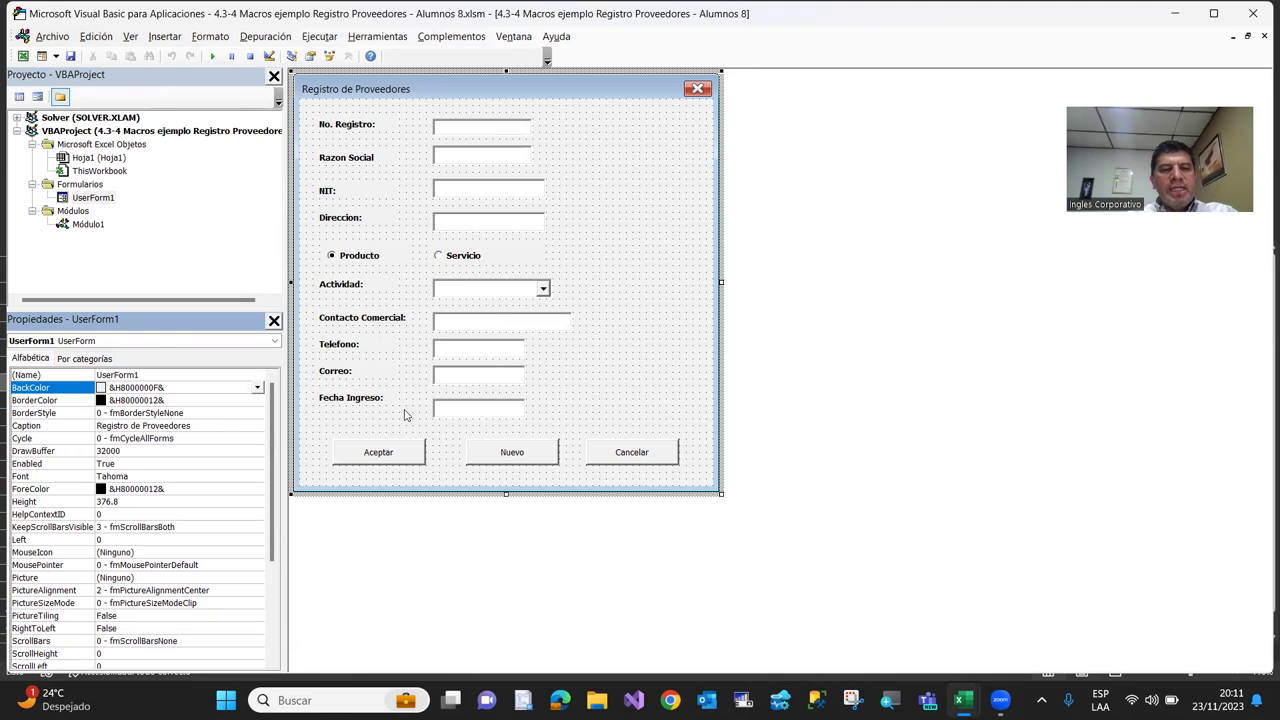
- Select the Aceptar button to show cmdAceptar in the Properties window
{"action": "left_click", "coordinate": [409, 451]}
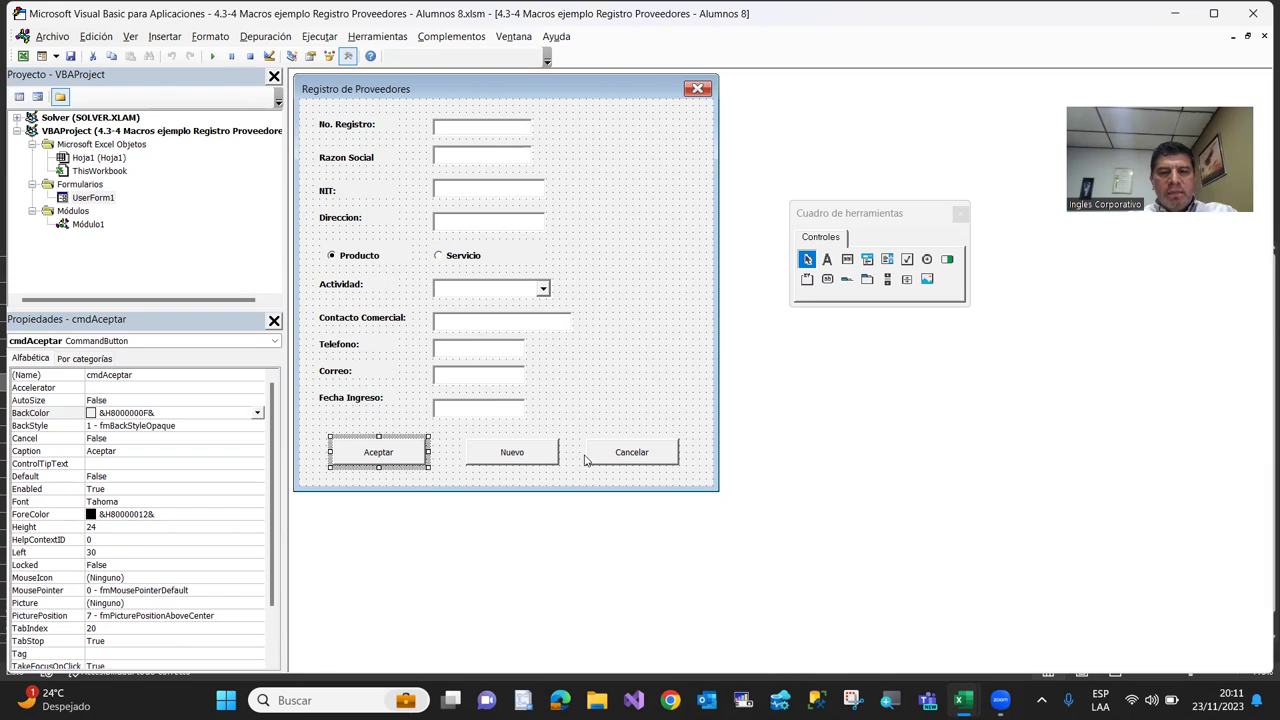
- Run the form from Registrar Proveedor and test Aceptar, Nuevo, Cancelar, then Aceptar again
{"action": "left_click", "coordinate": [23, 55]}
{"action": "left_click", "coordinate": [530, 284]}
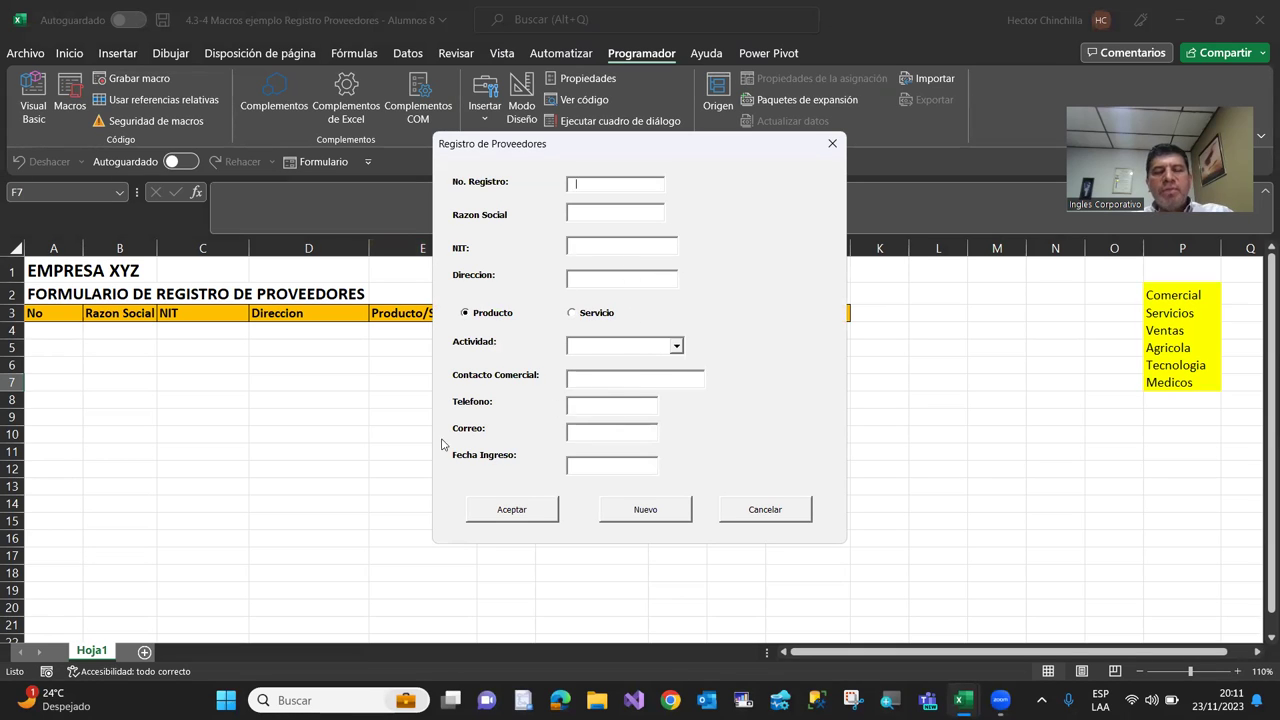
{"action": "left_click", "coordinate": [518, 512]}
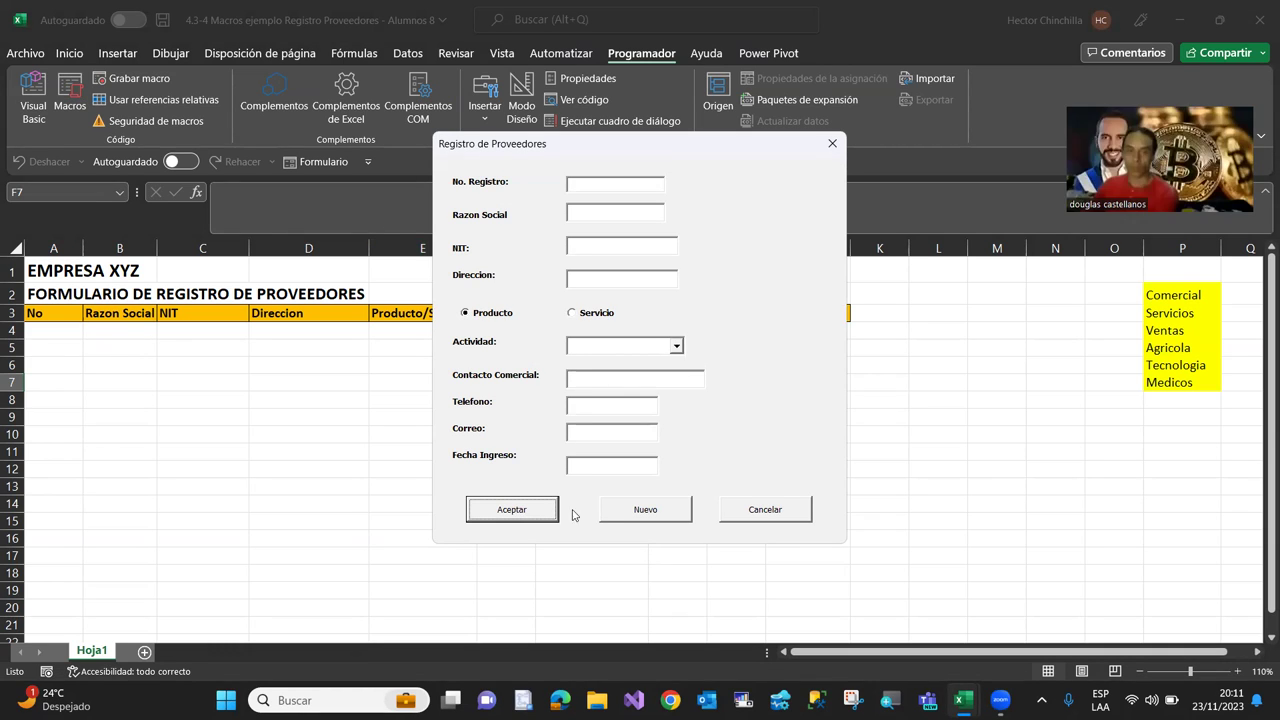
{"action": "left_click", "coordinate": [643, 512]}
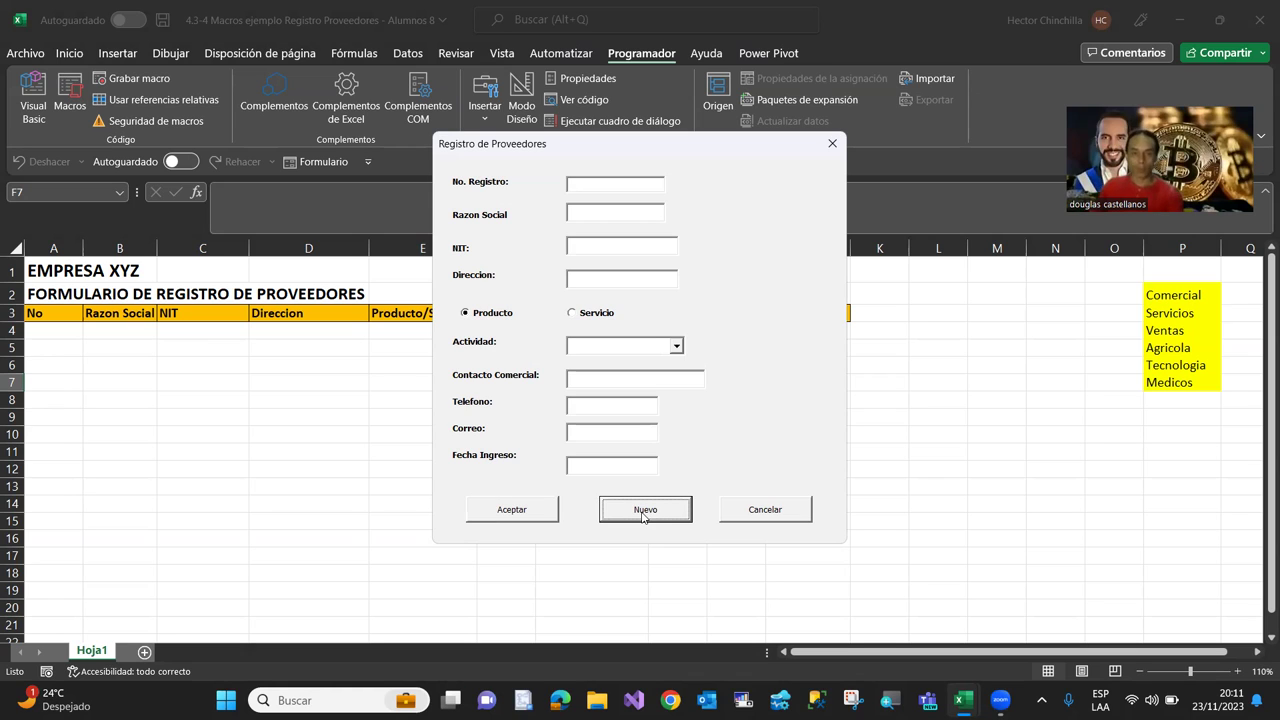
{"action": "left_click", "coordinate": [769, 514]}
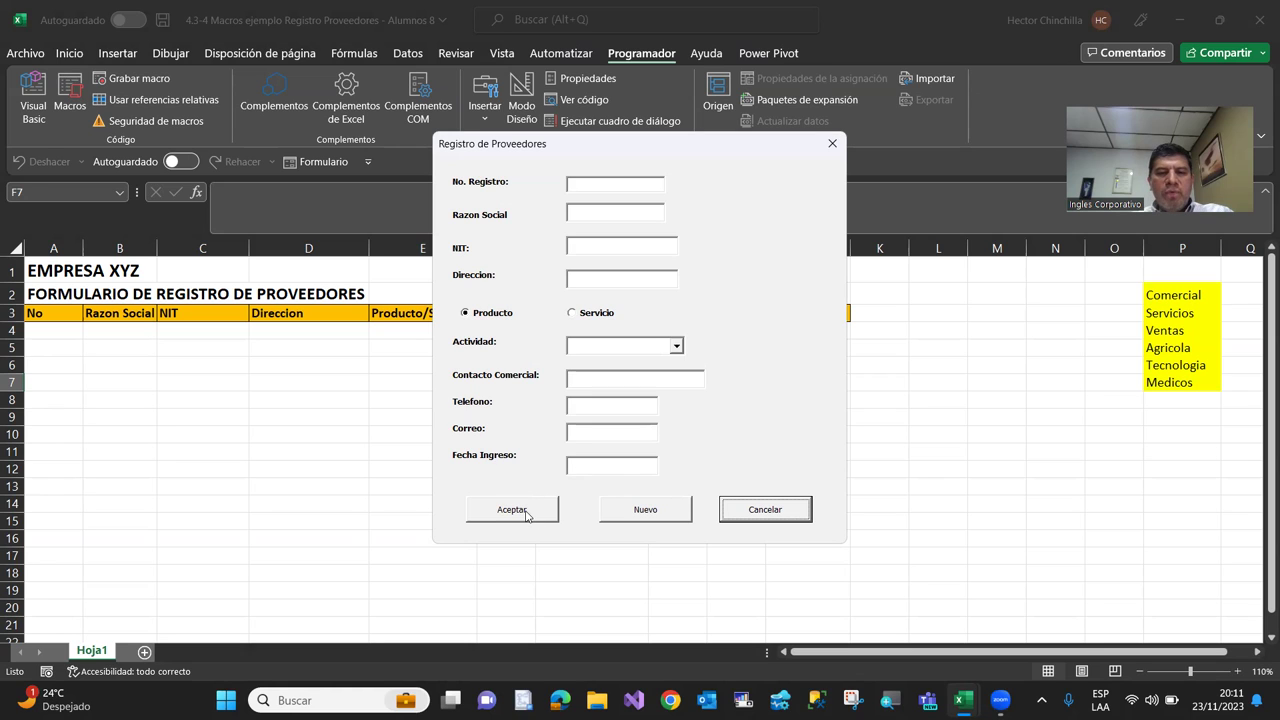
{"action": "left_click", "coordinate": [527, 512]}
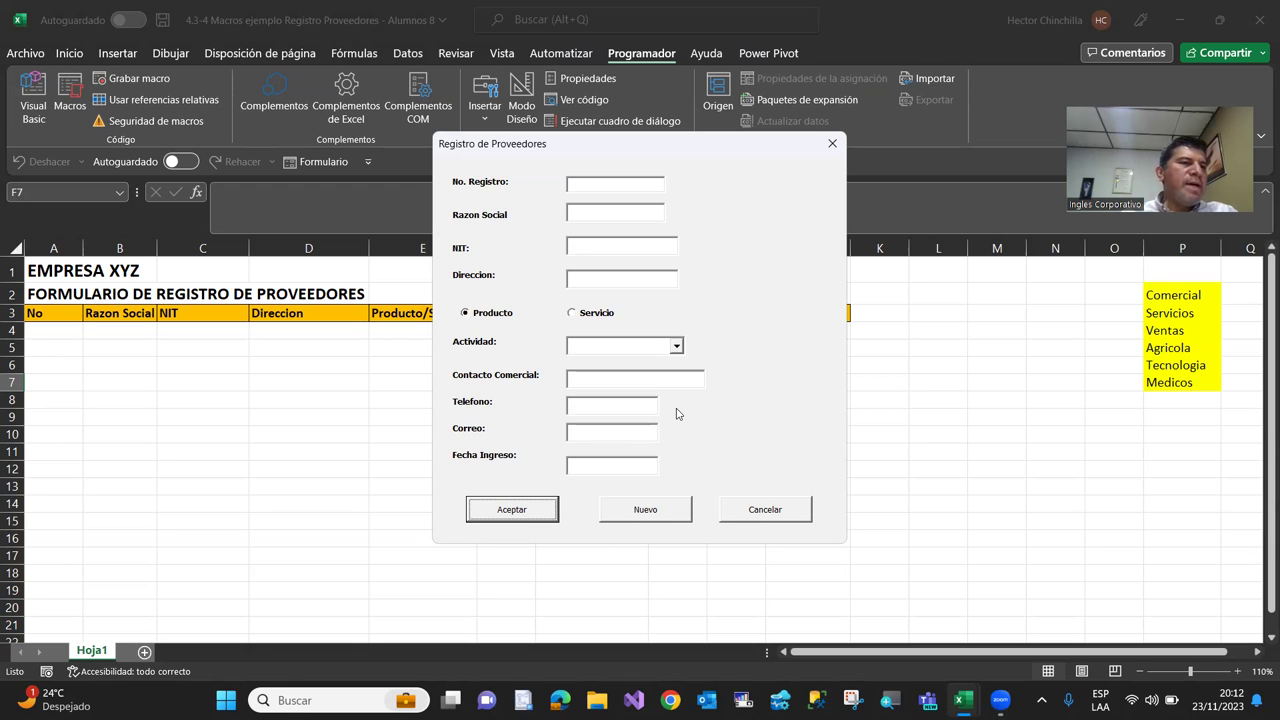
{"action": "left_click", "coordinate": [538, 513]}
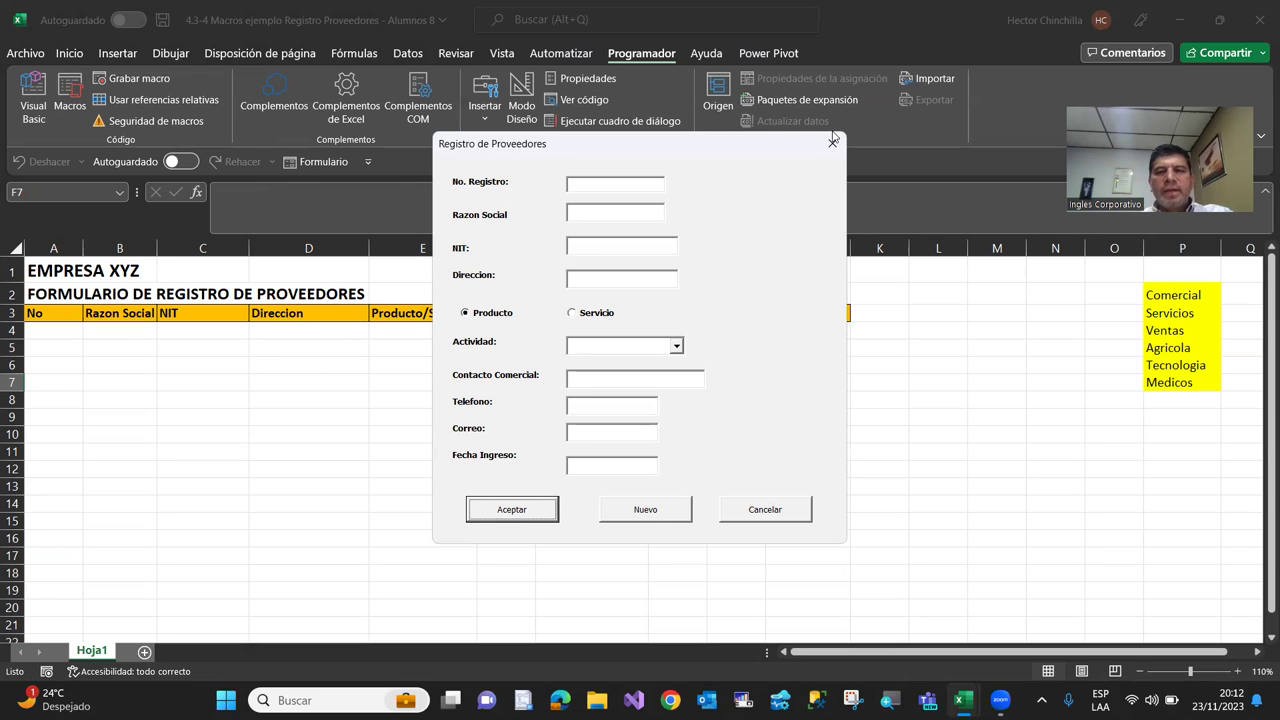
- Generate the empty cmdAceptar_Click stub and delete the blank lines above it
{"action": "left_click", "coordinate": [33, 95]}
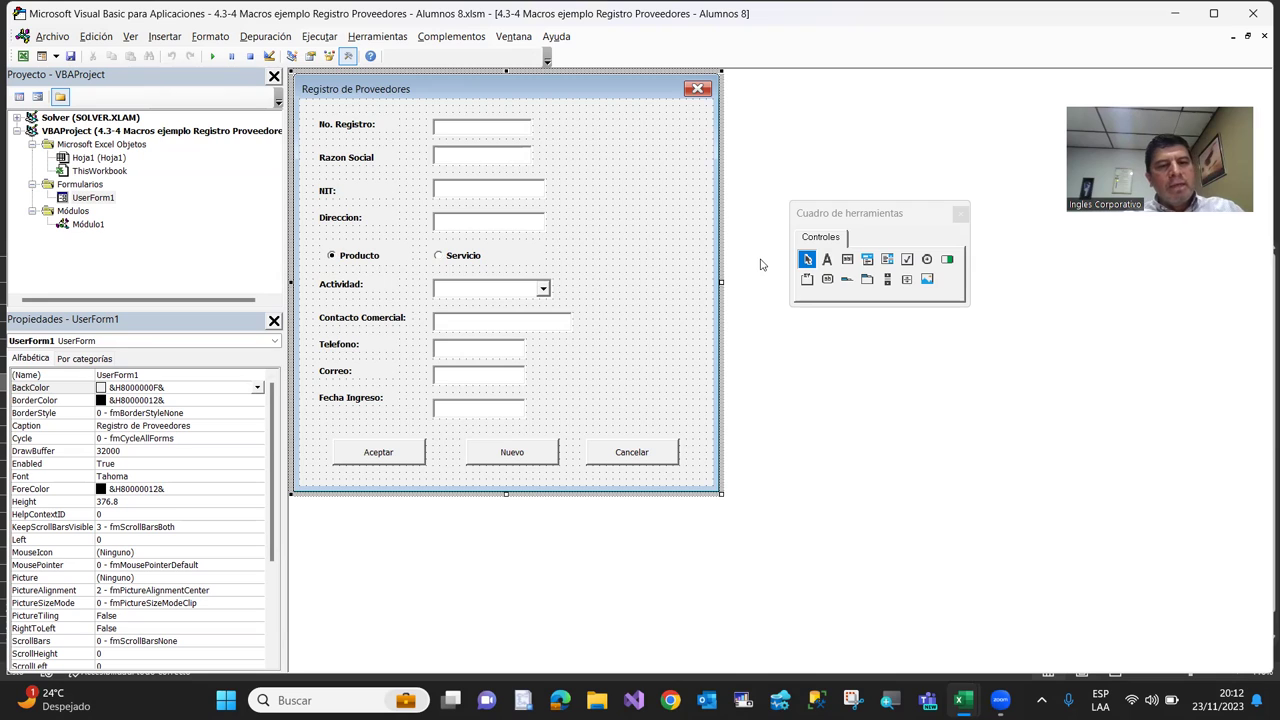
{"action": "double_click", "coordinate": [378, 453]}
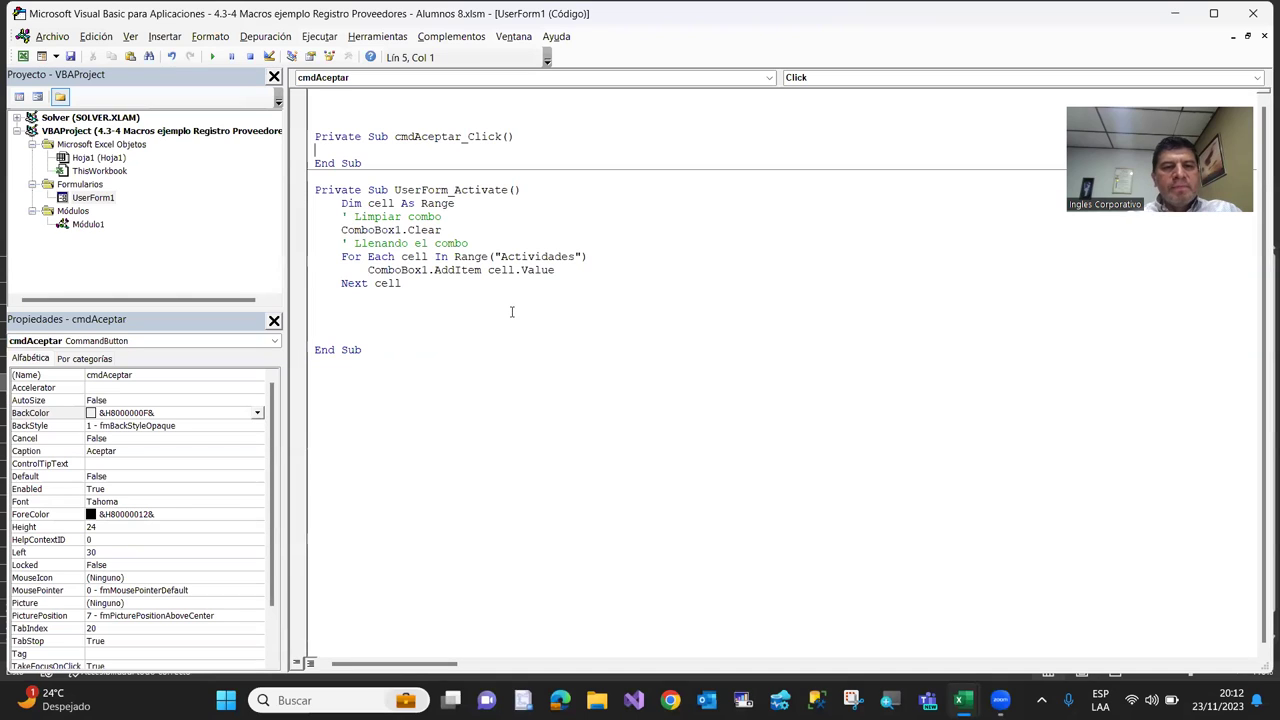
{"action": "key", "text": "ctrl+Home"}
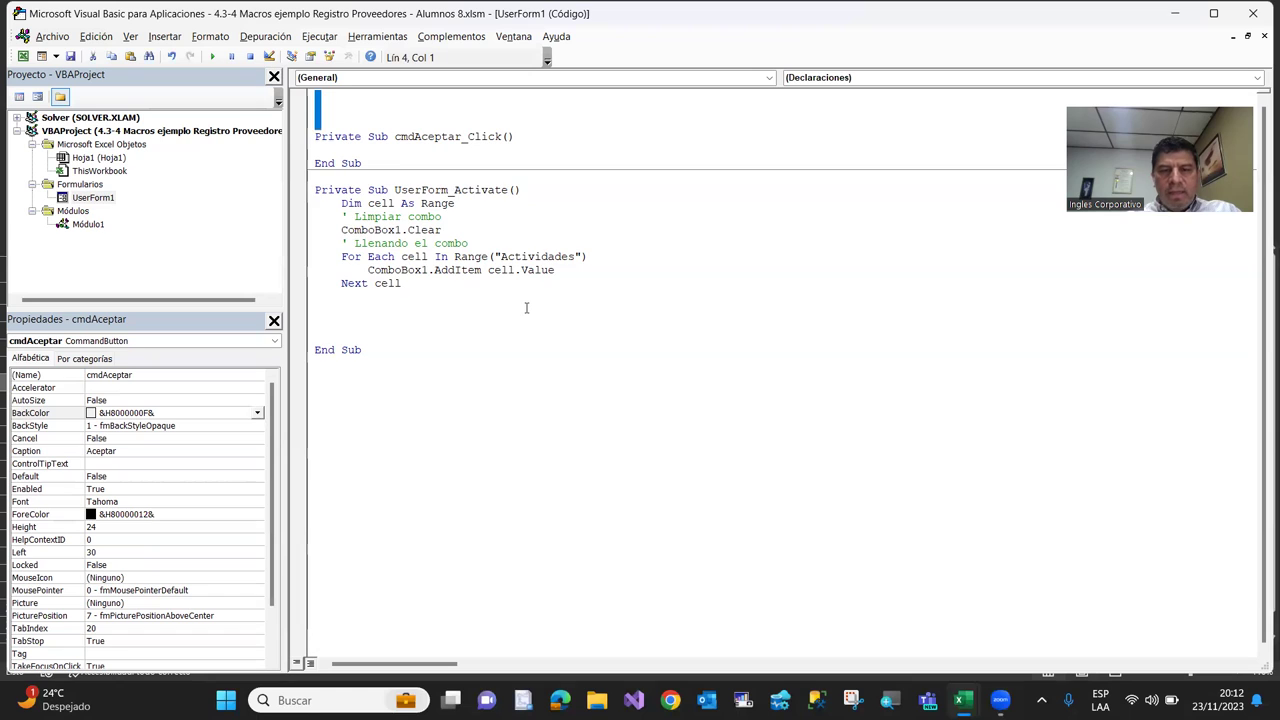
{"action": "key", "text": "Delete"}
{"action": "key", "text": "Delete"}
{"action": "key", "text": "Delete"}
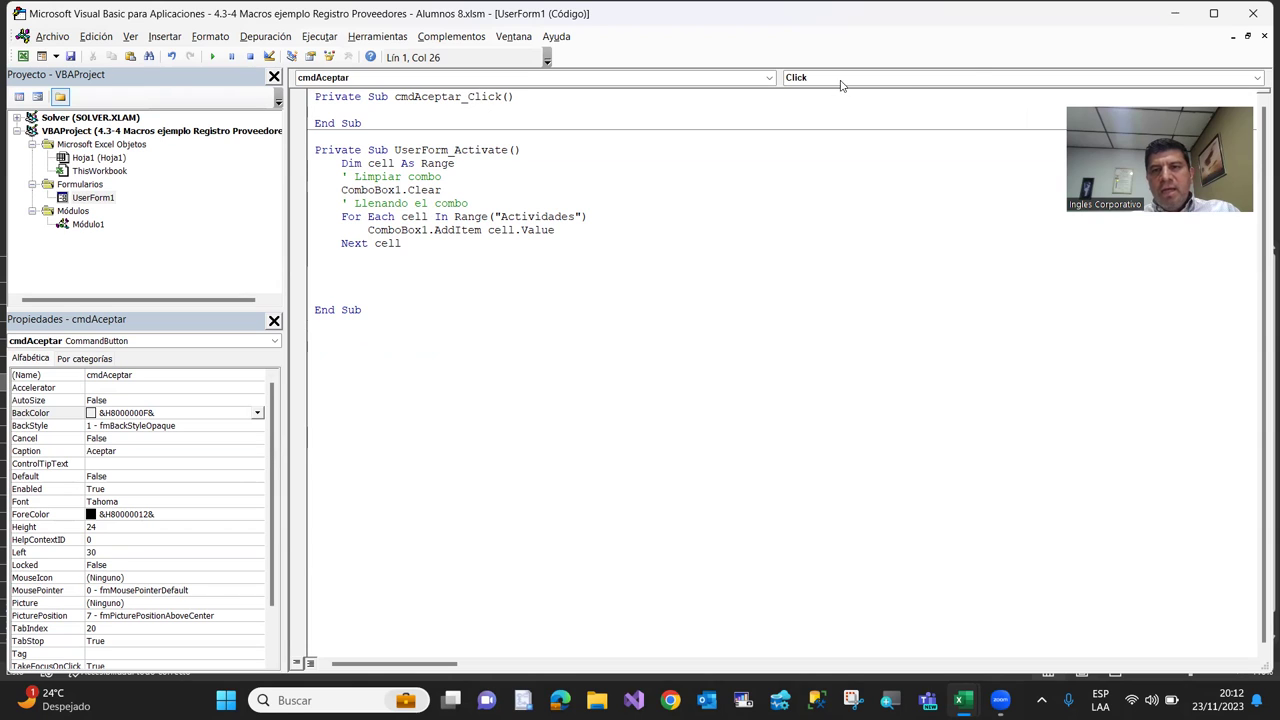
- Check the Aceptar event list, then delete the blank lines before End Sub in UserForm_Activate
{"action": "left_click", "coordinate": [1257, 79]}
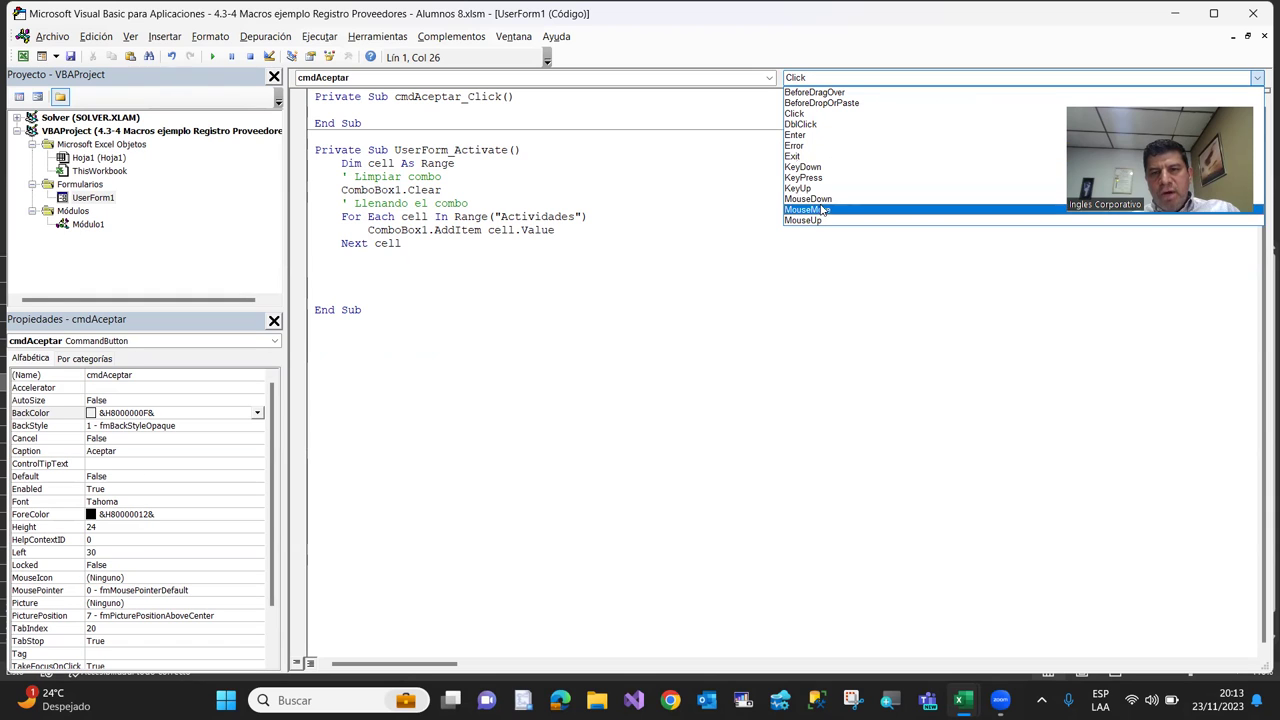
{"action": "left_click", "coordinate": [478, 117]}
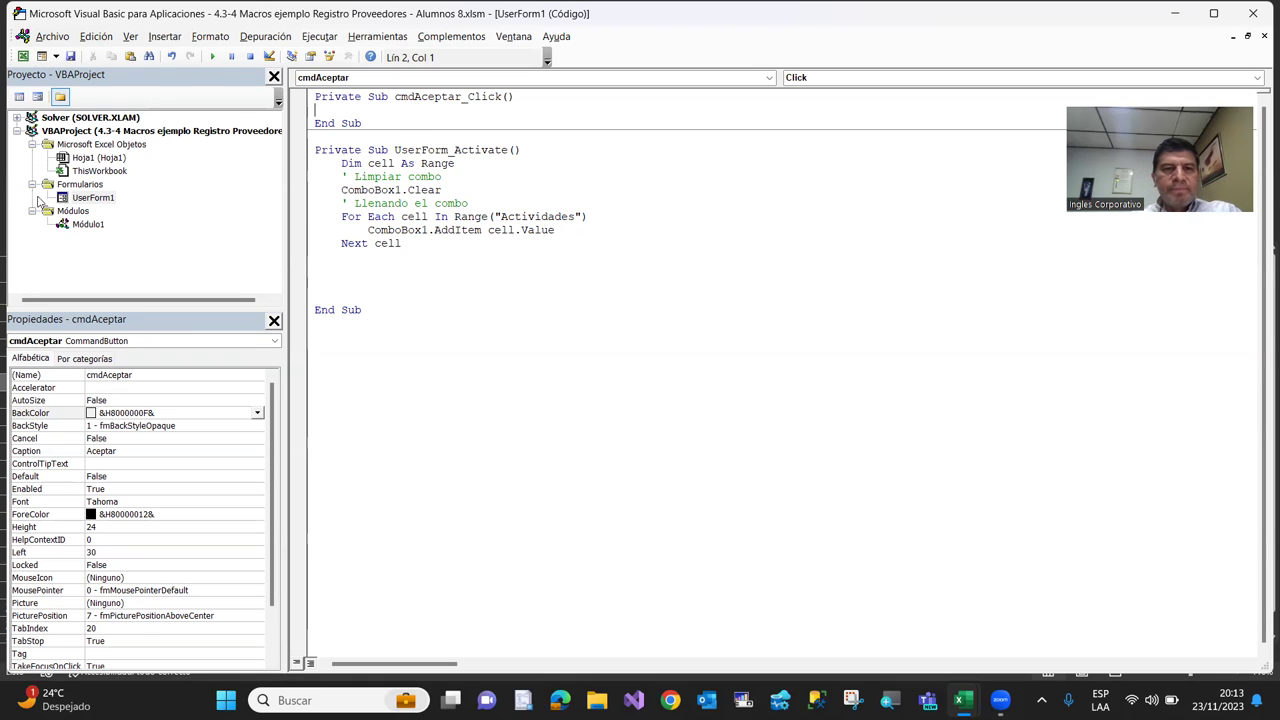
{"action": "left_click", "coordinate": [375, 166]}
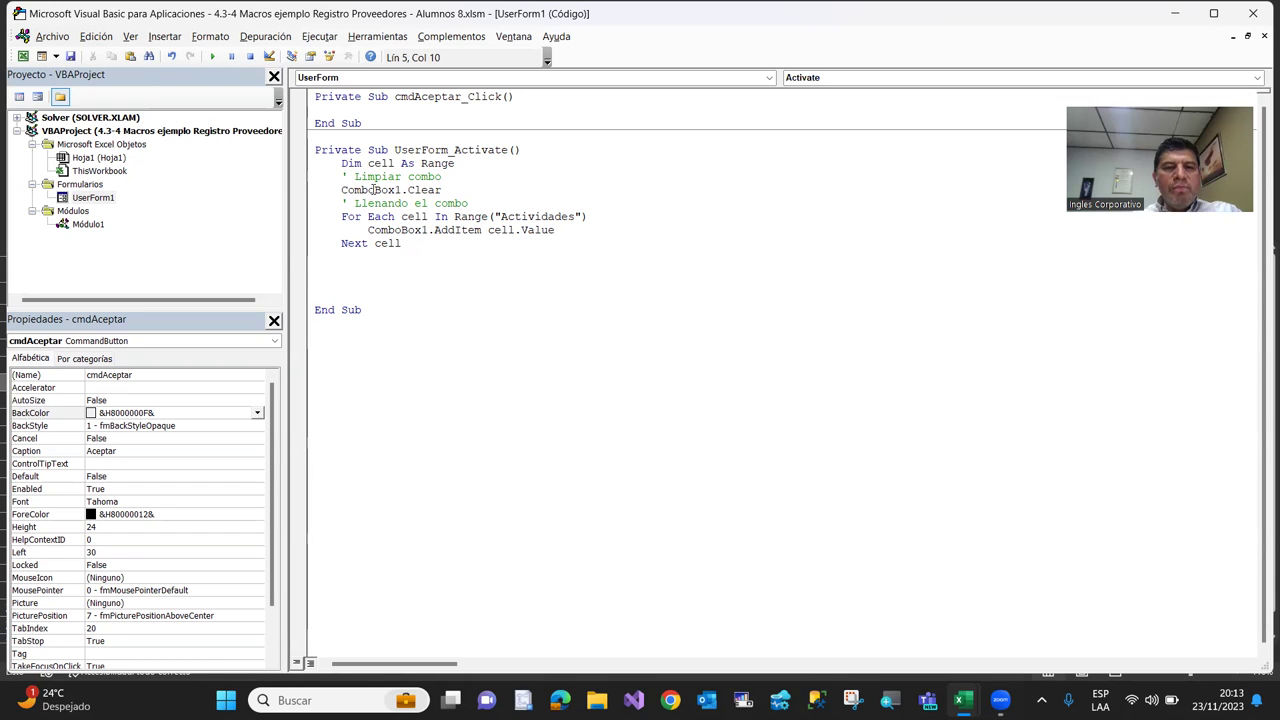
{"action": "left_click", "coordinate": [409, 151]}
{"action": "key", "text": "Down"}
{"action": "key", "text": "Down"}
{"action": "key", "text": "Down"}
{"action": "key", "text": "Down"}
{"action": "key", "text": "Down"}
{"action": "key", "text": "Home"}
{"action": "key", "text": "shift+Down"}
{"action": "key", "text": "shift+Down"}
{"action": "key", "text": "shift+Down"}
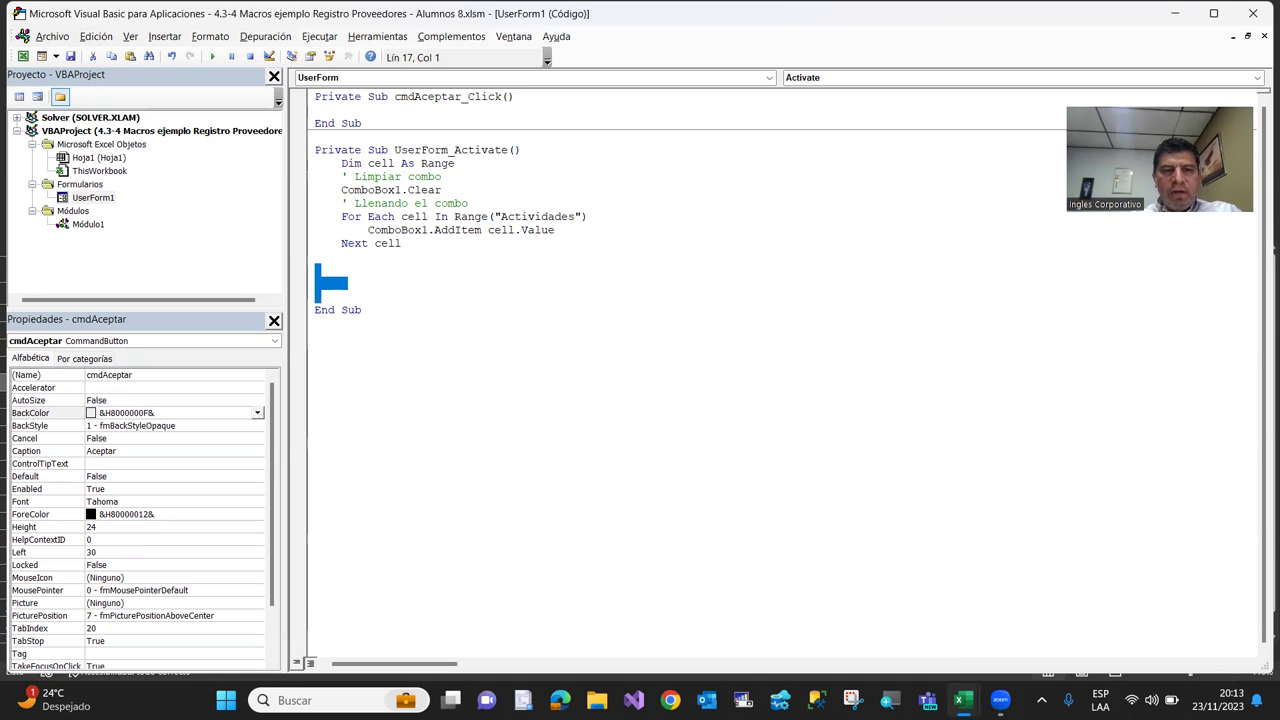
{"action": "key", "text": "Delete"}
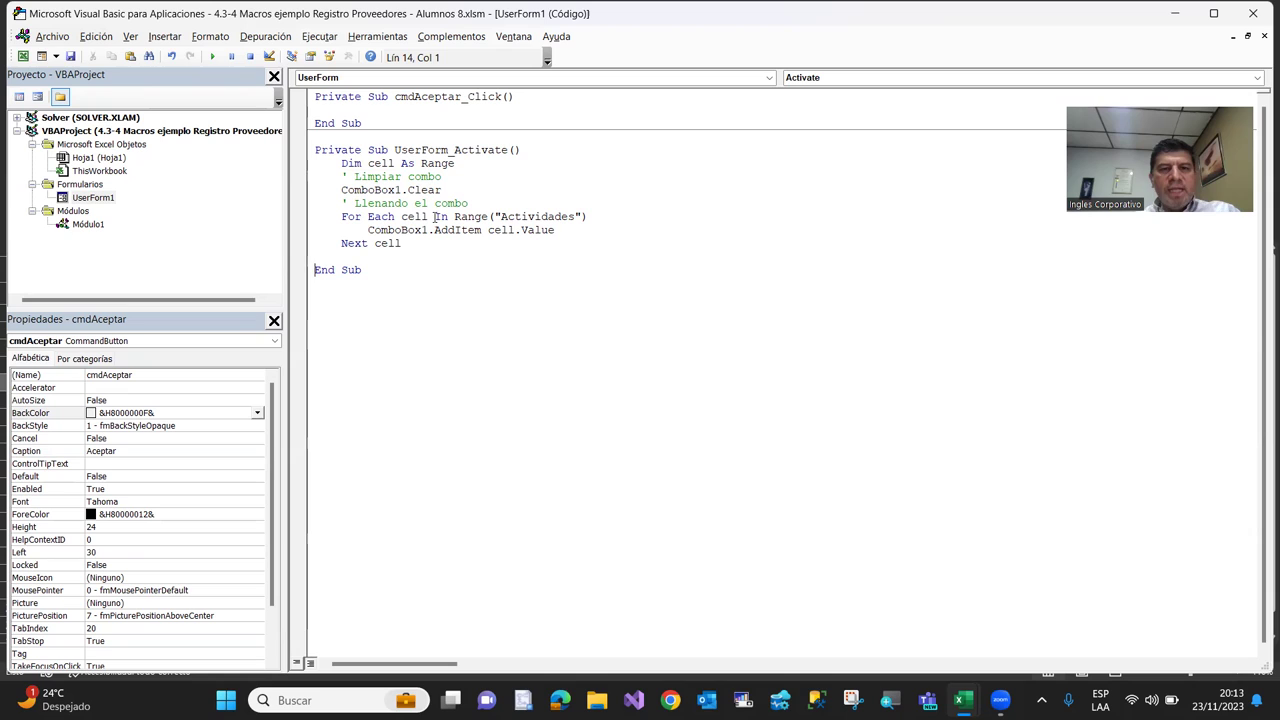
- Add an indented empty line inside cmdAceptar_Click
{"action": "left_click", "coordinate": [368, 113]}
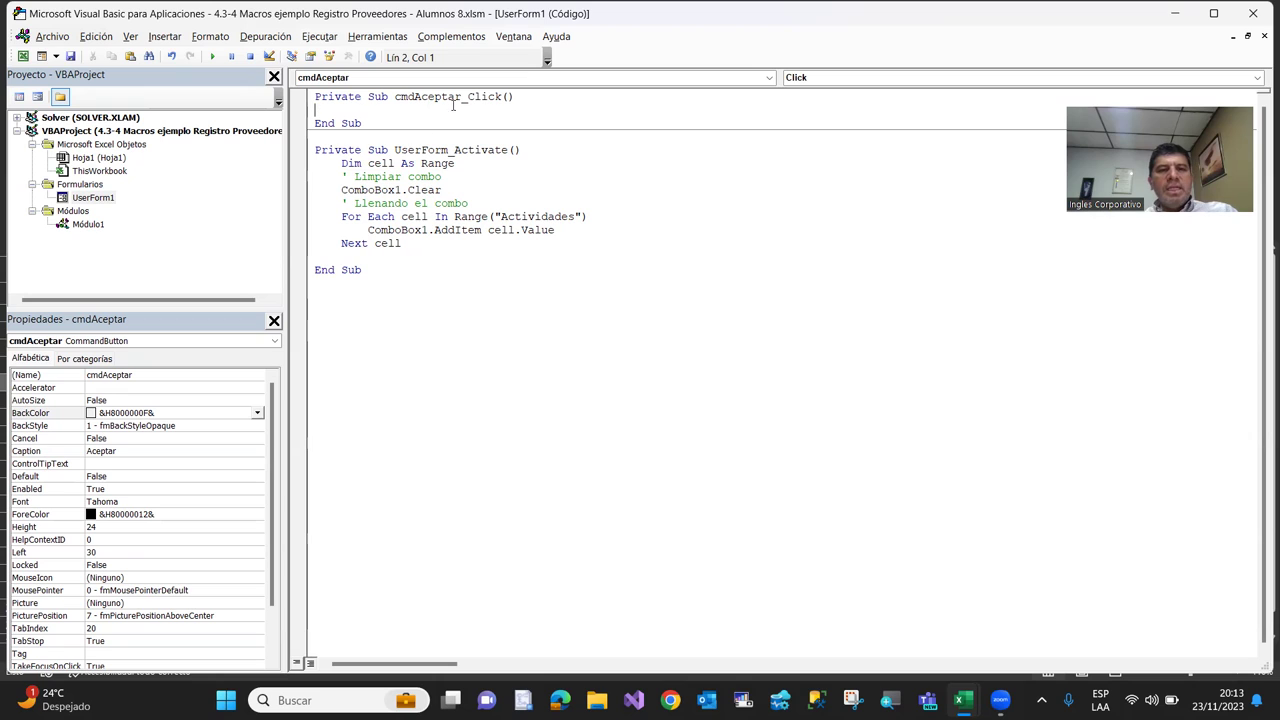
{"action": "key", "text": "Tab"}
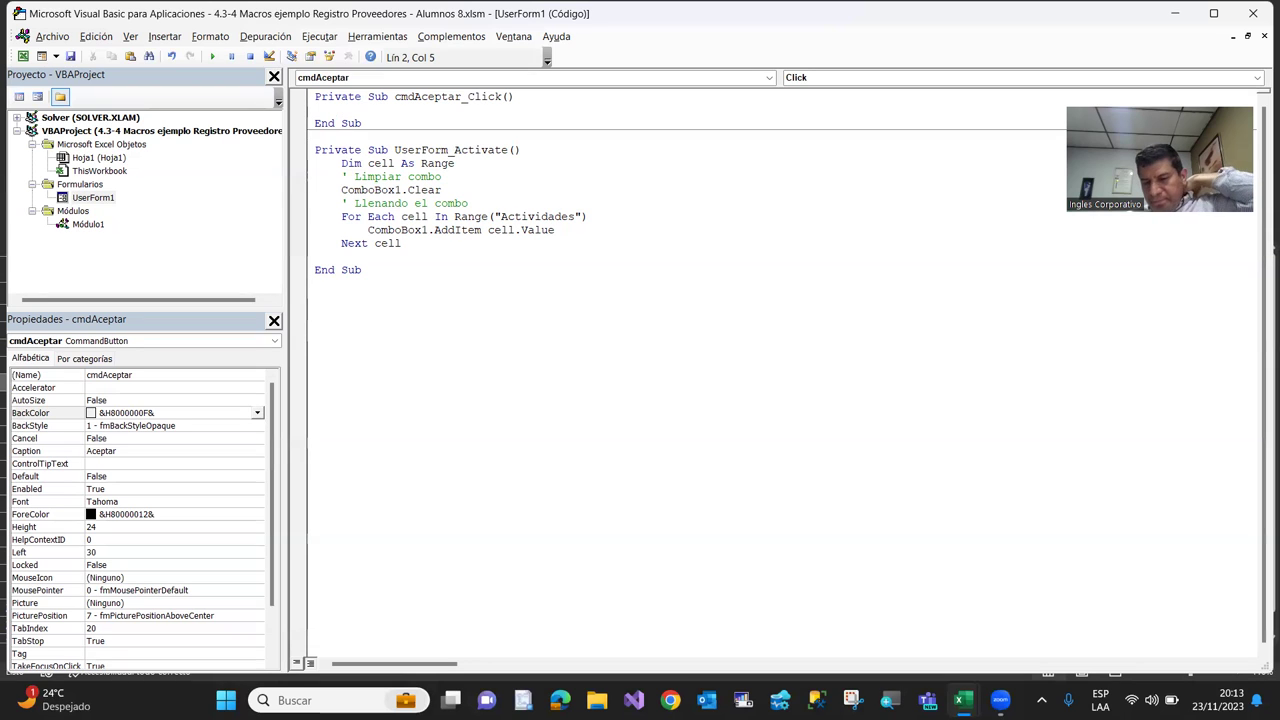
{"action": "key", "text": "Return"}
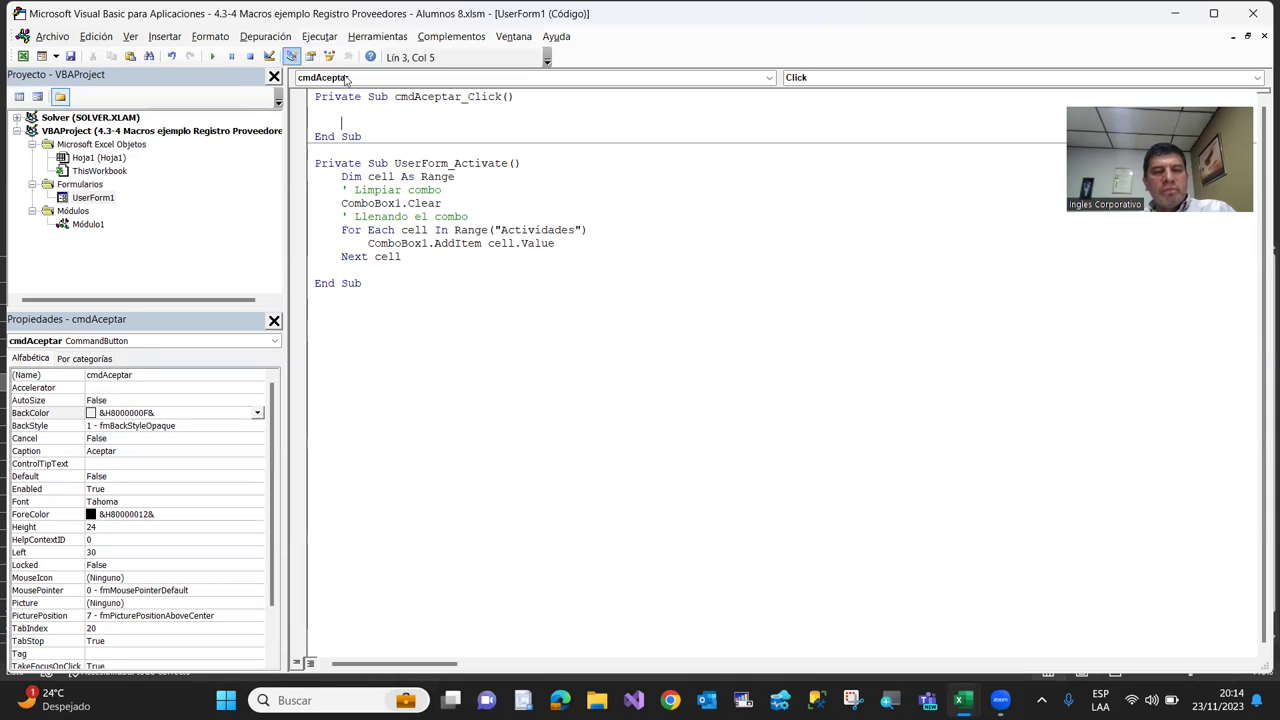
- Add a new line in cmdAceptar_Click and begin typing Sheets("Hoja1 on it
{"action": "left_click", "coordinate": [176, 42]}
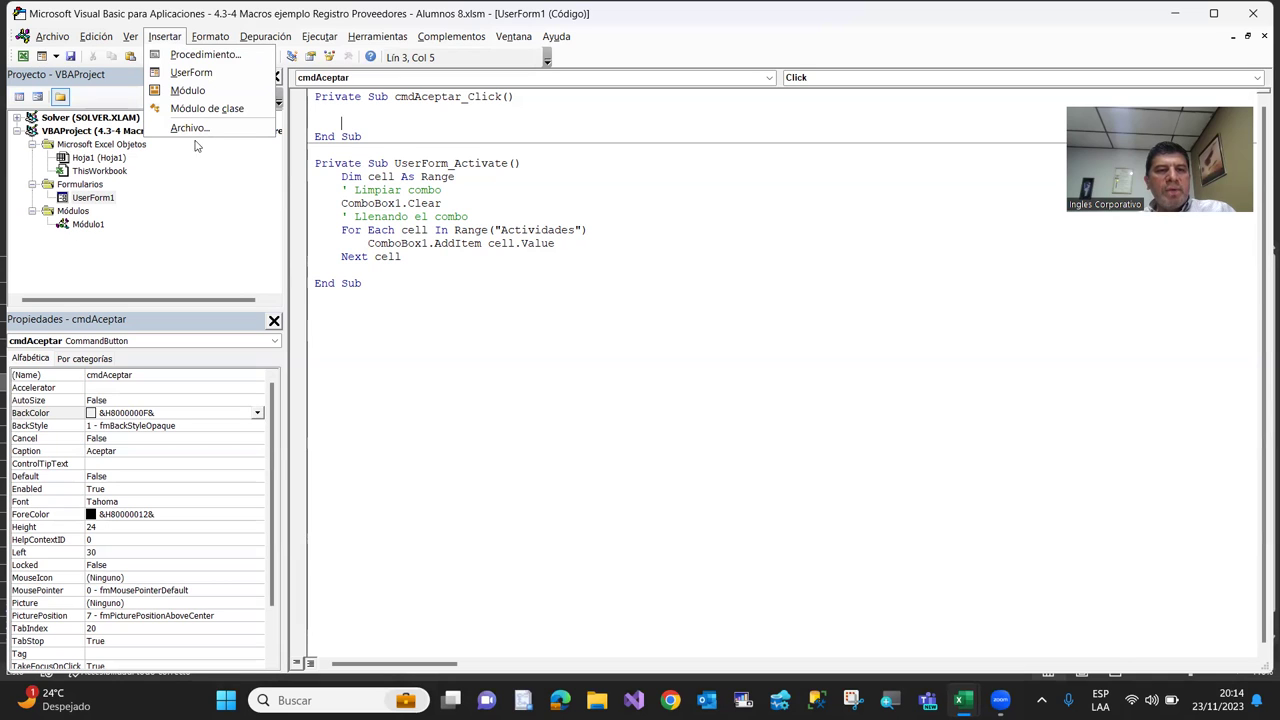
{"action": "left_click", "coordinate": [372, 116]}
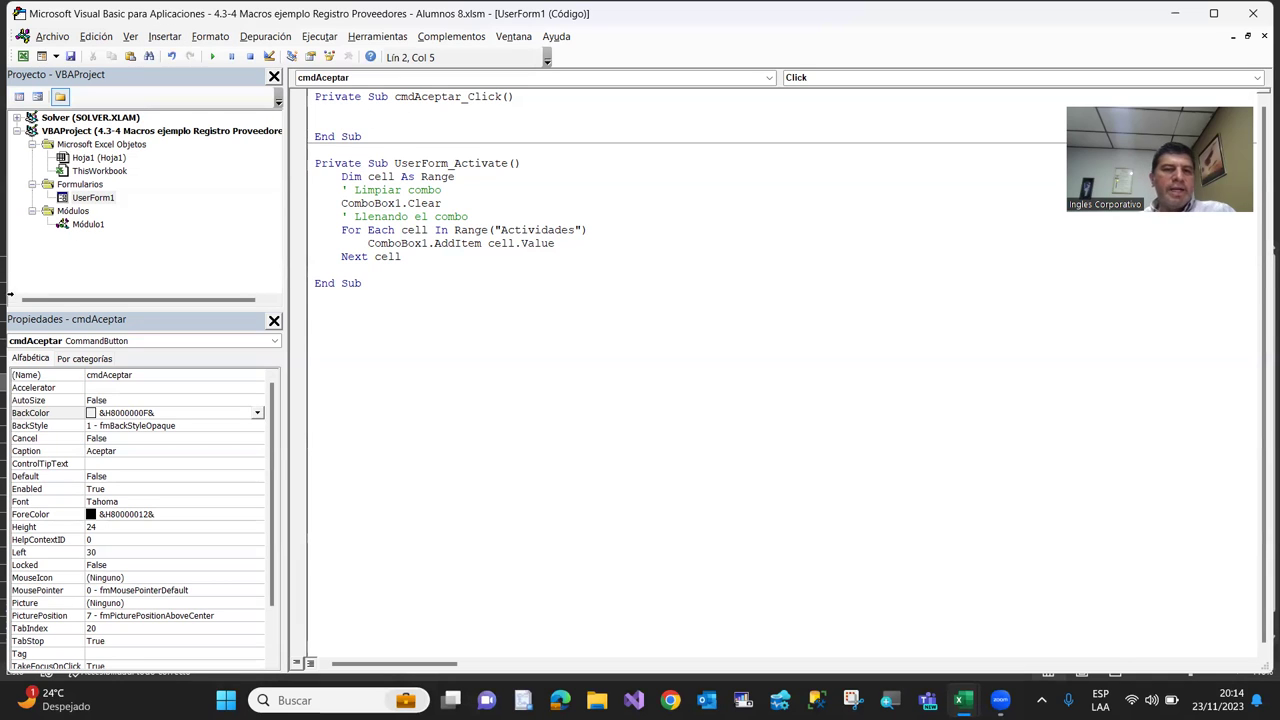
{"action": "key", "text": "Return"}
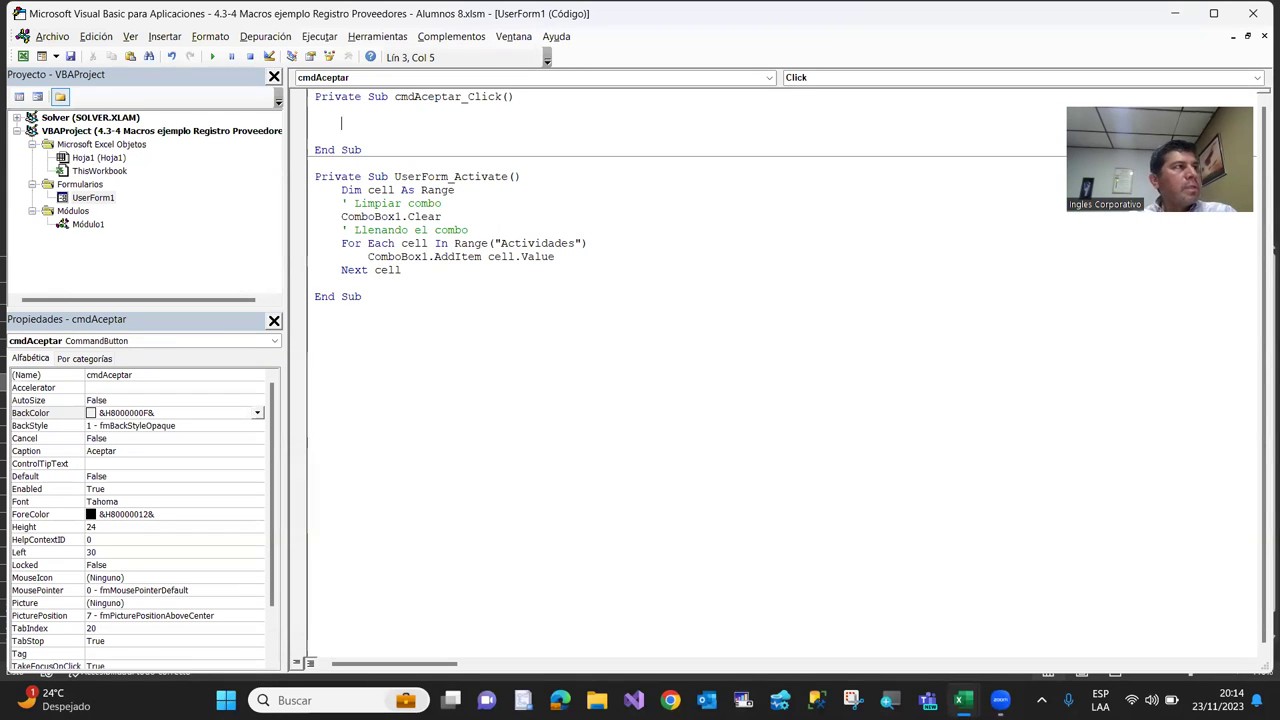
{"action": "type", "text": "Sh"}
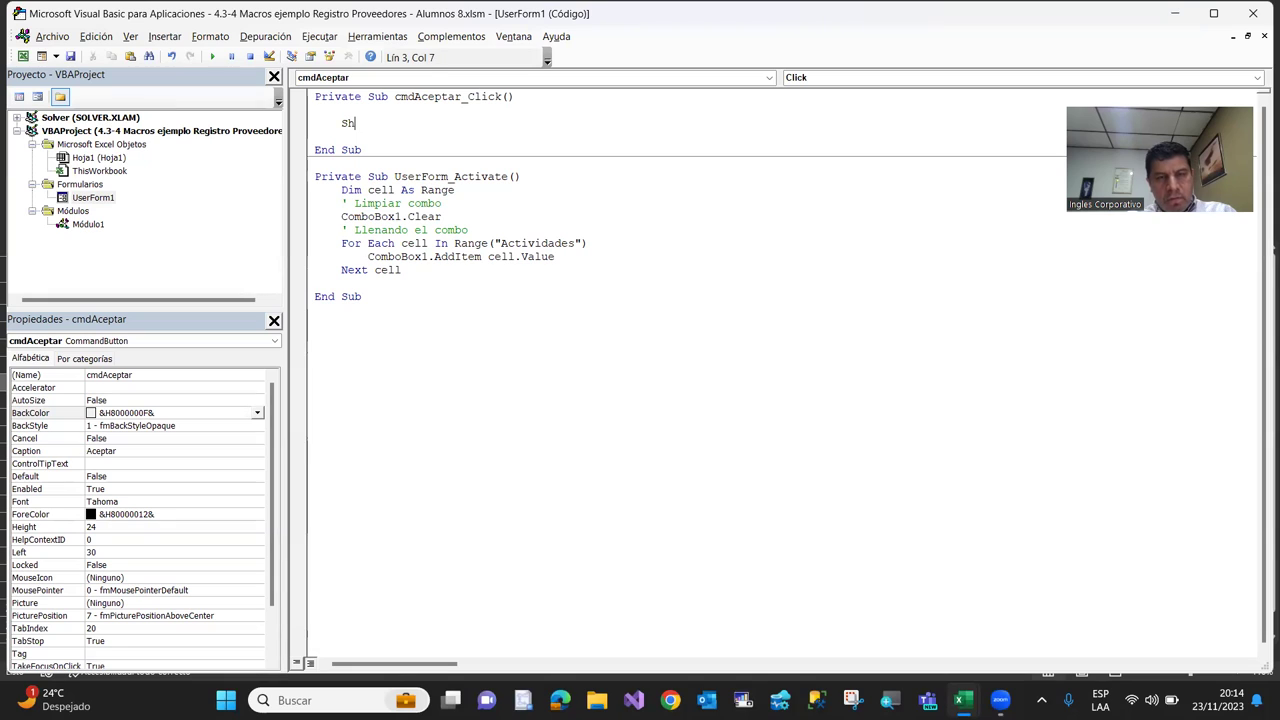
{"action": "type", "text": "eets"}
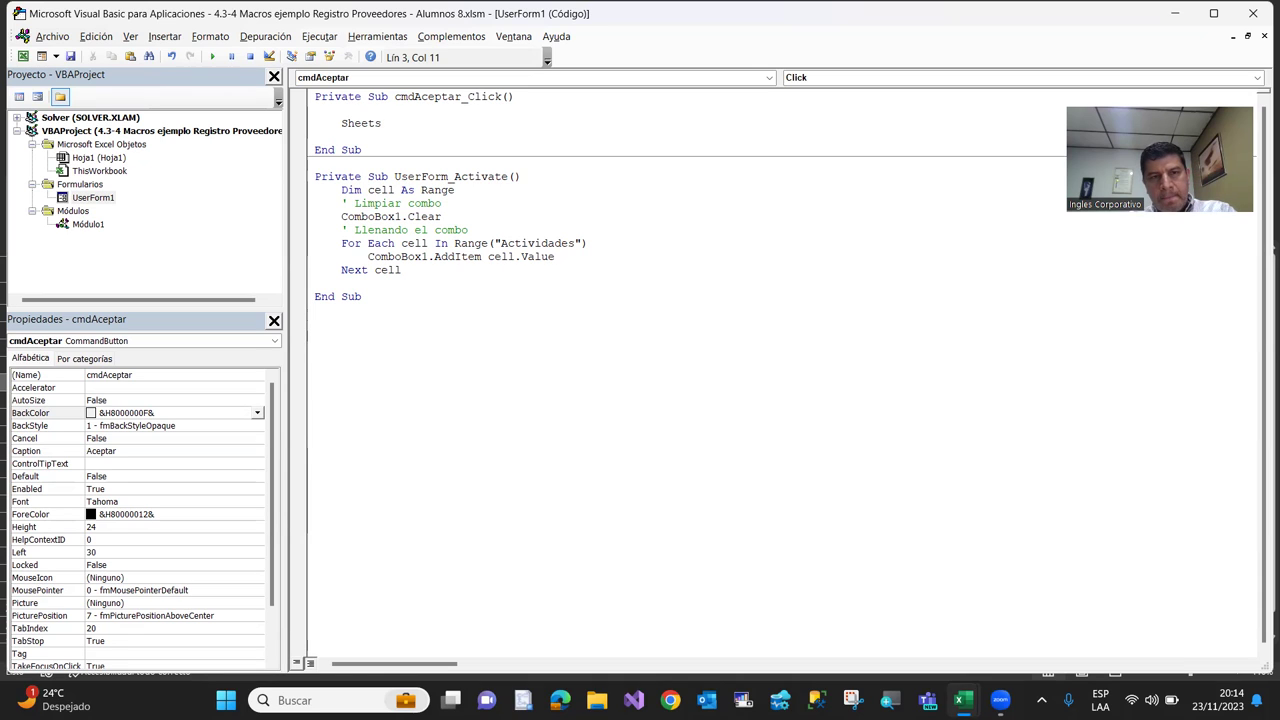
{"action": "type", "text": "("}
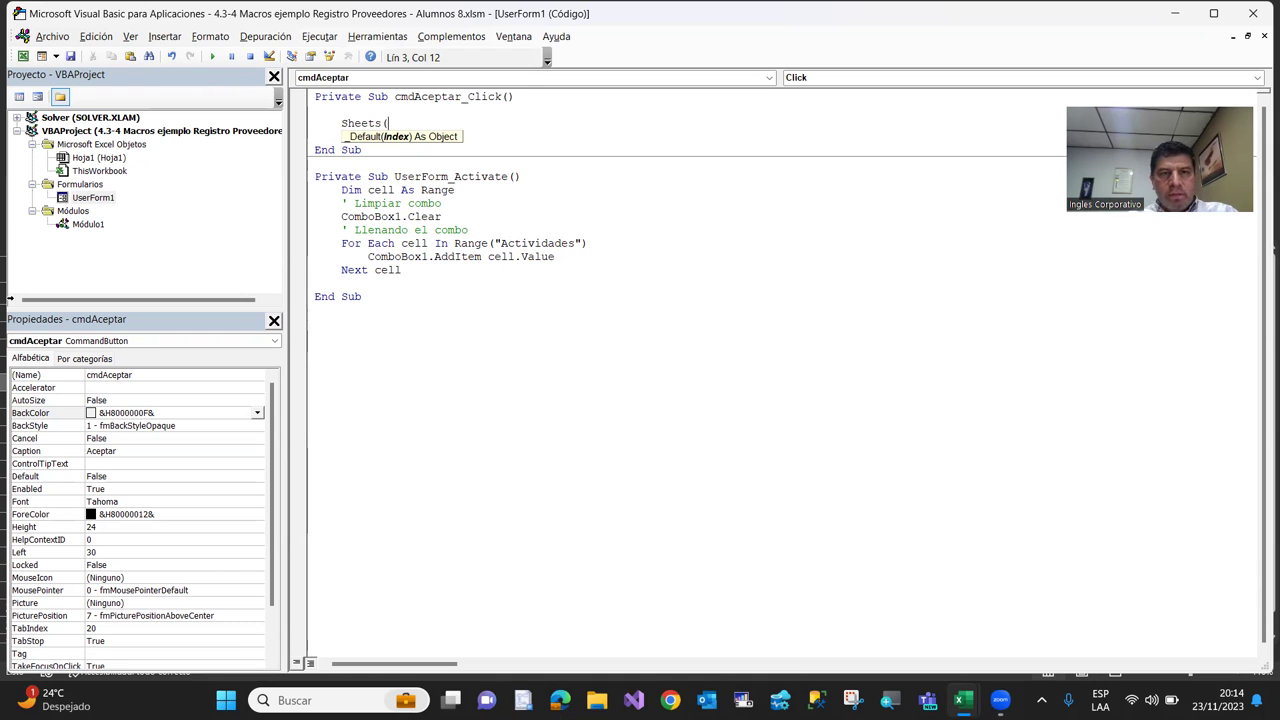
{"action": "type", "text": "\"Hoja"}
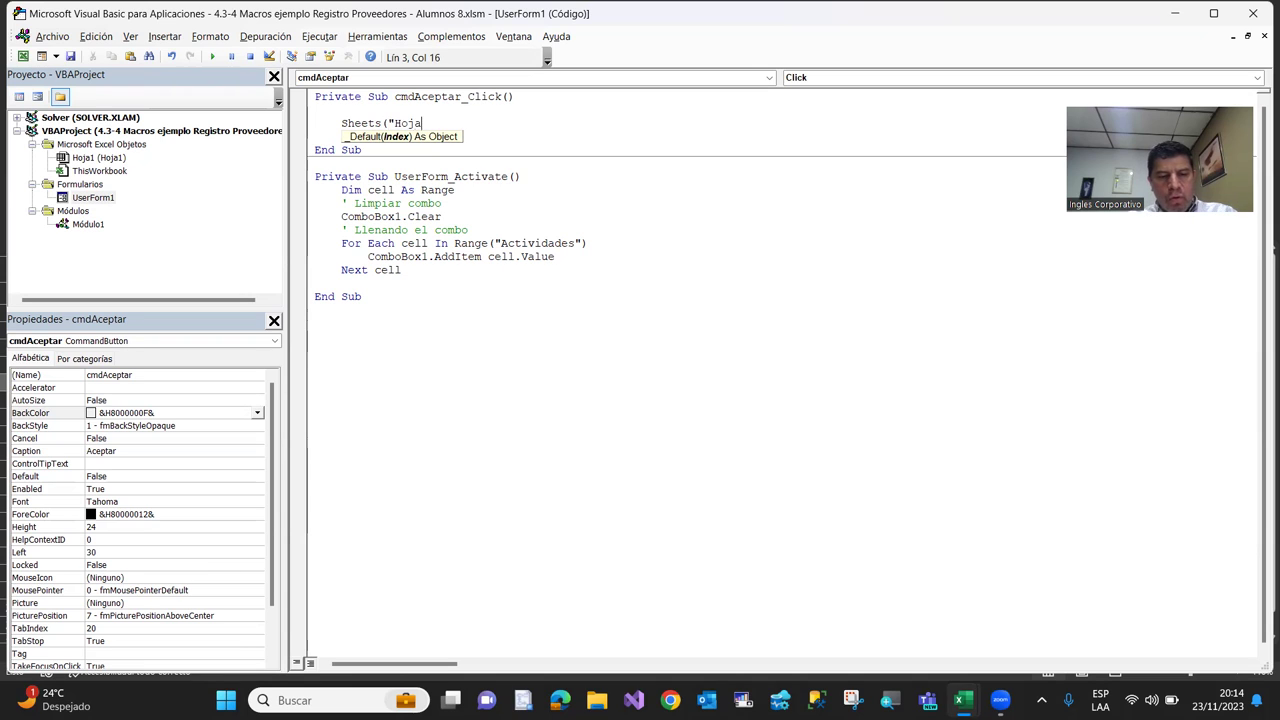
{"action": "type", "text": "1"}
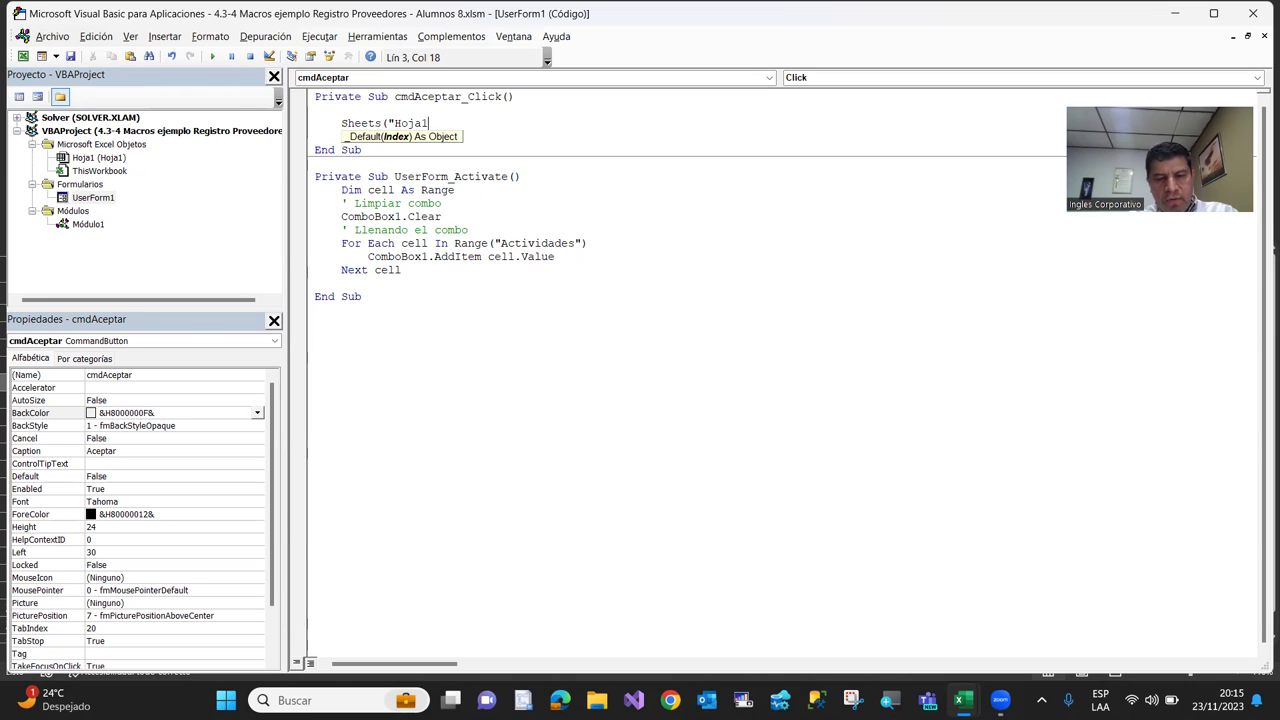
- Finish the line as Sheets("Hoja1").Cells(A, 3) = txtRegistro.Text and start a new line
{"action": "type", "text": ")"}
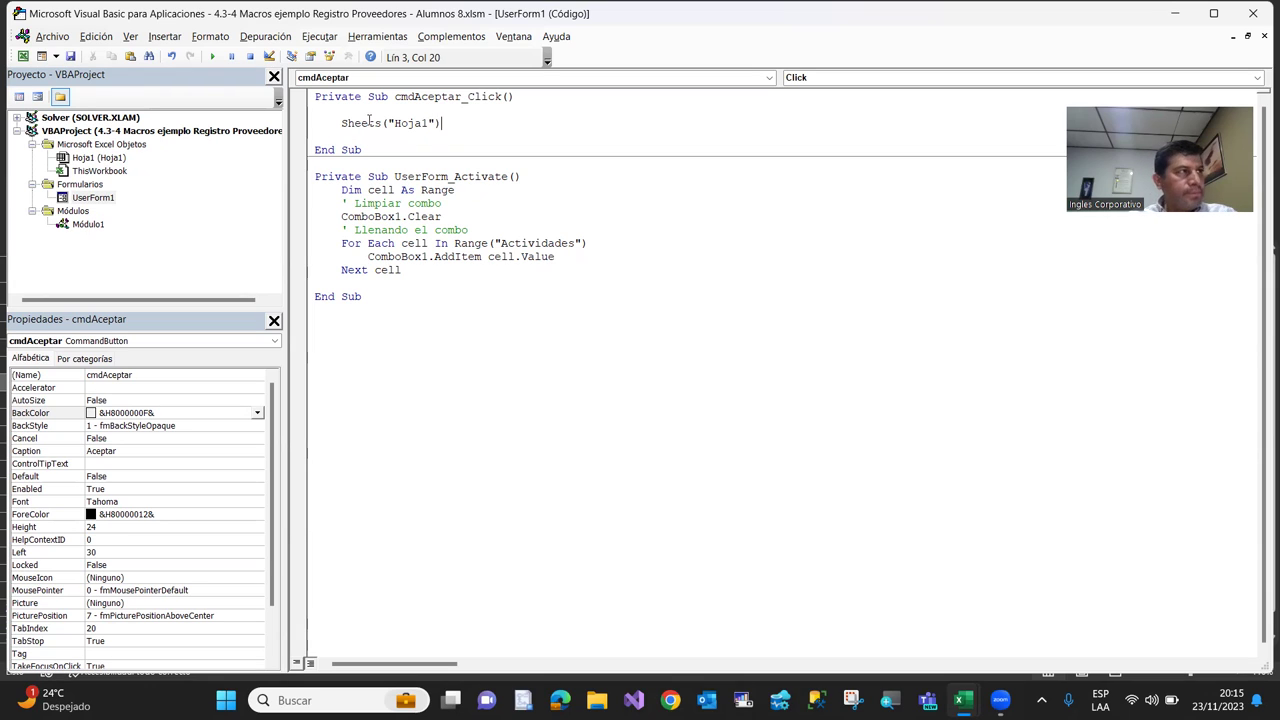
{"action": "type", "text": ".Cells(A"}
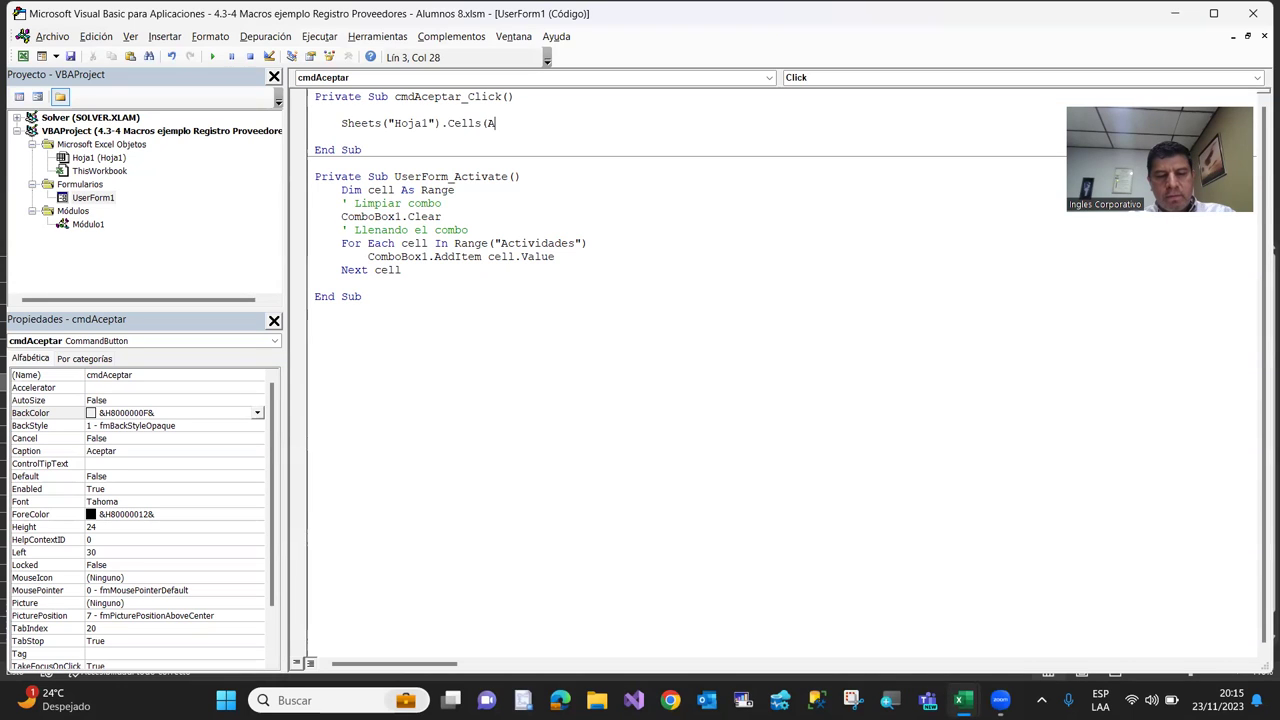
{"action": "type", "text": ",3)"}
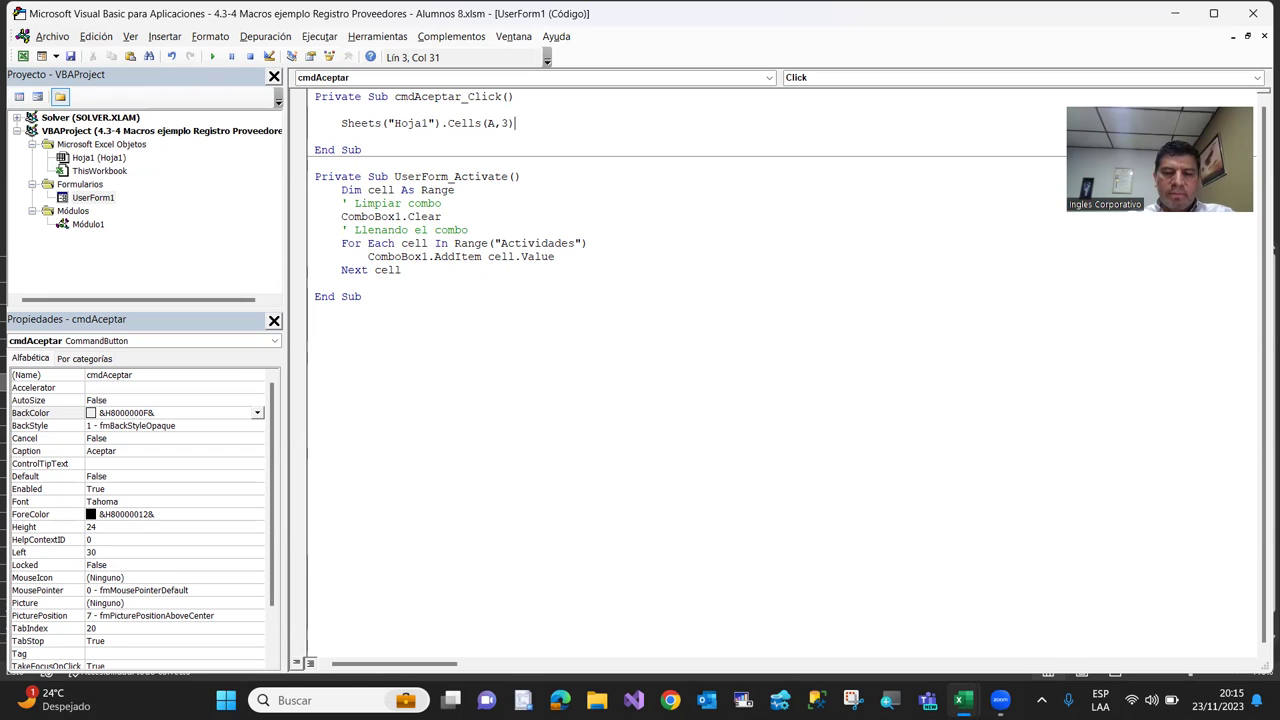
{"action": "type", "text": " = "}
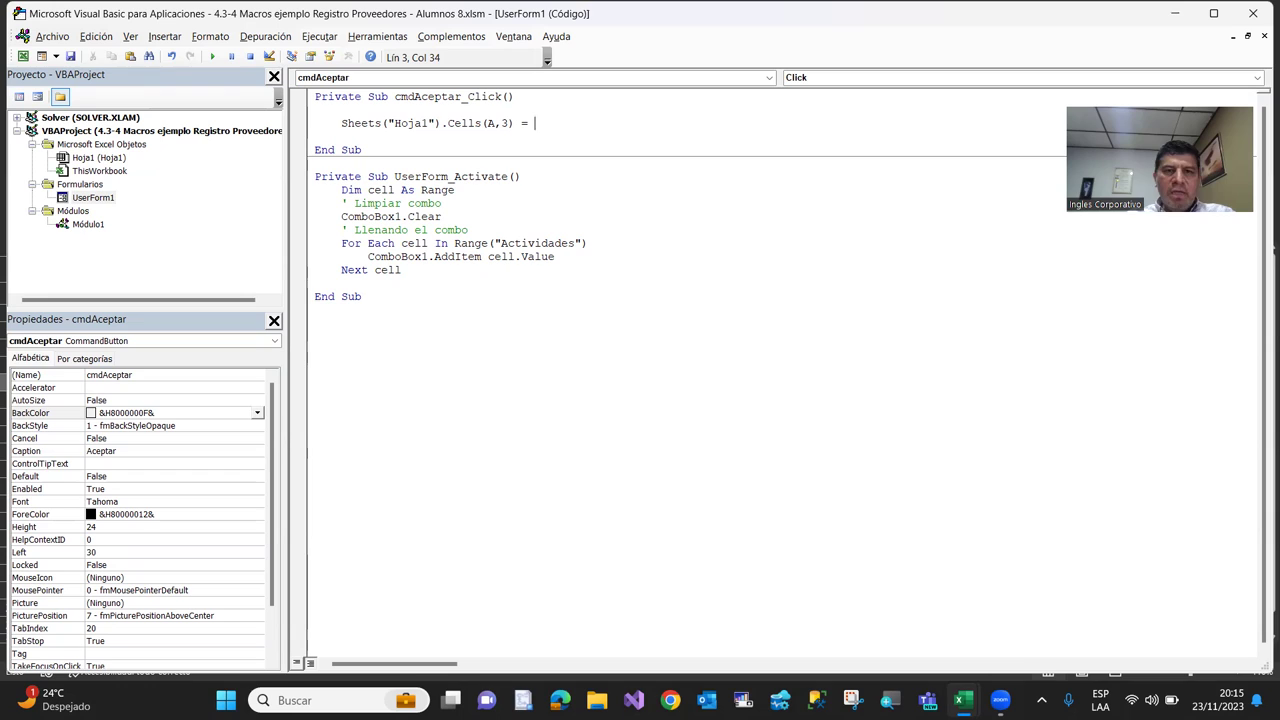
{"action": "type", "text": "tx"}
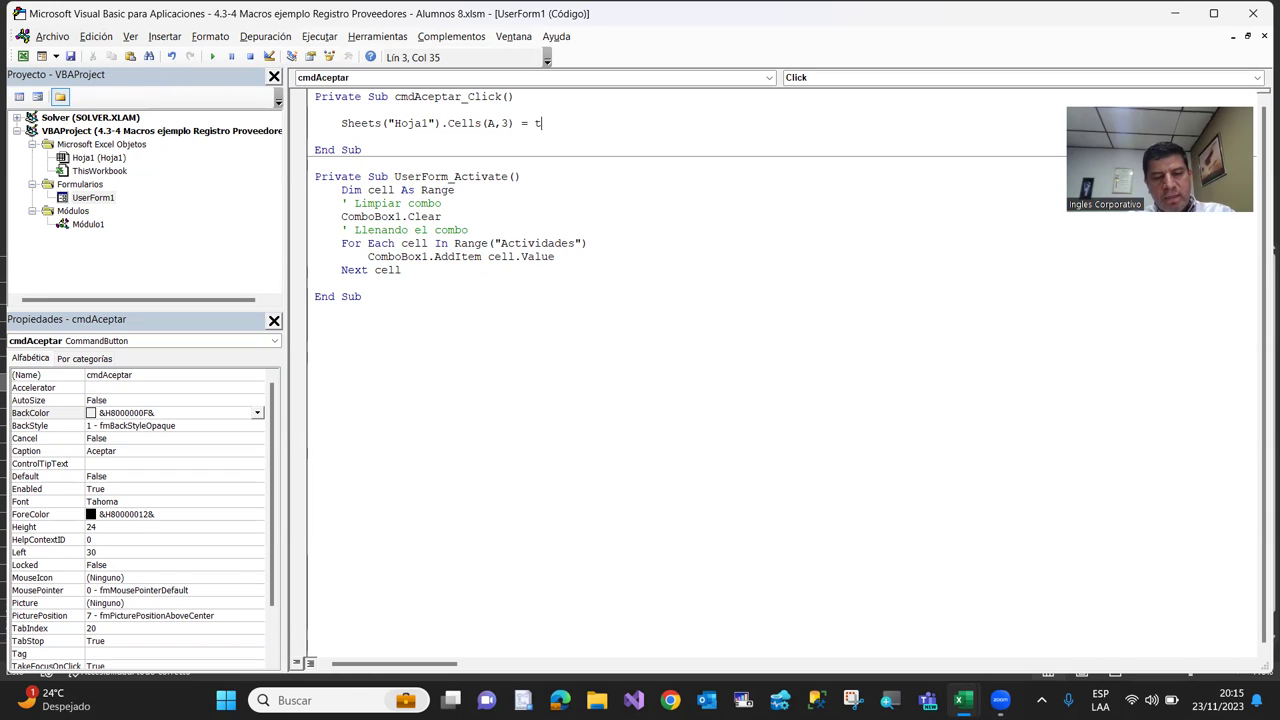
{"action": "type", "text": "tregistro"}
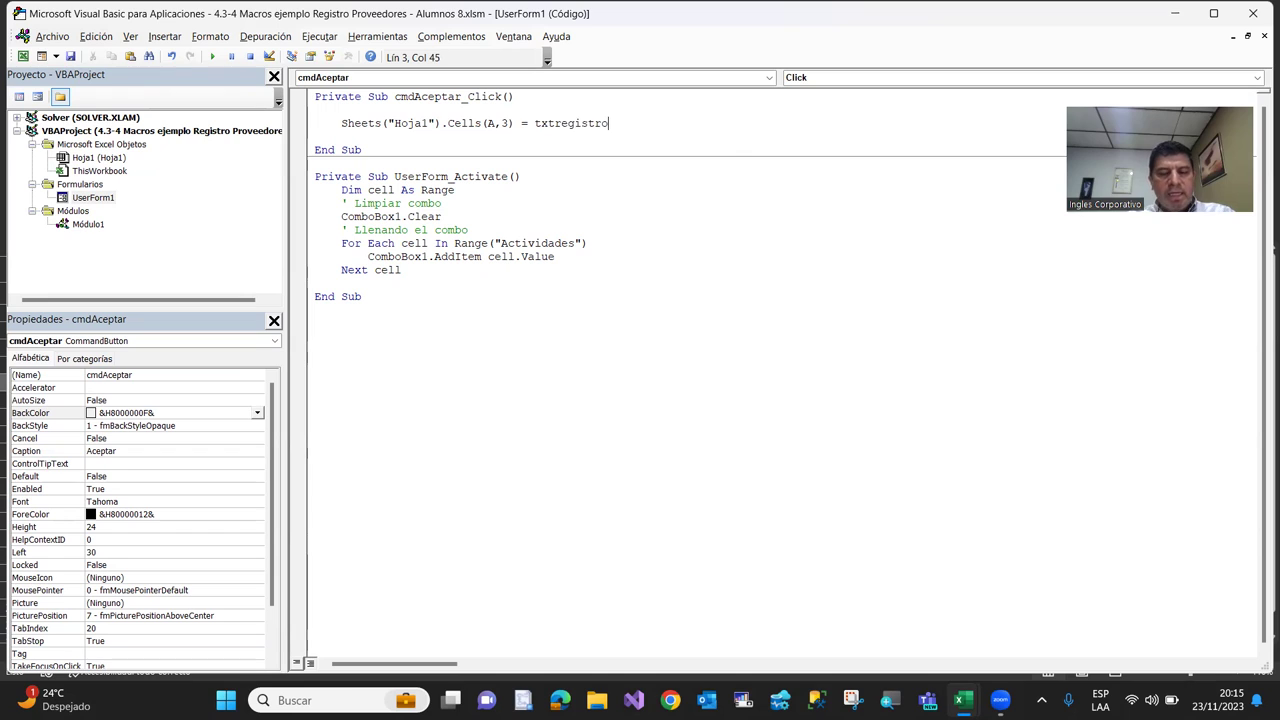
{"action": "type", "text": ".te"}
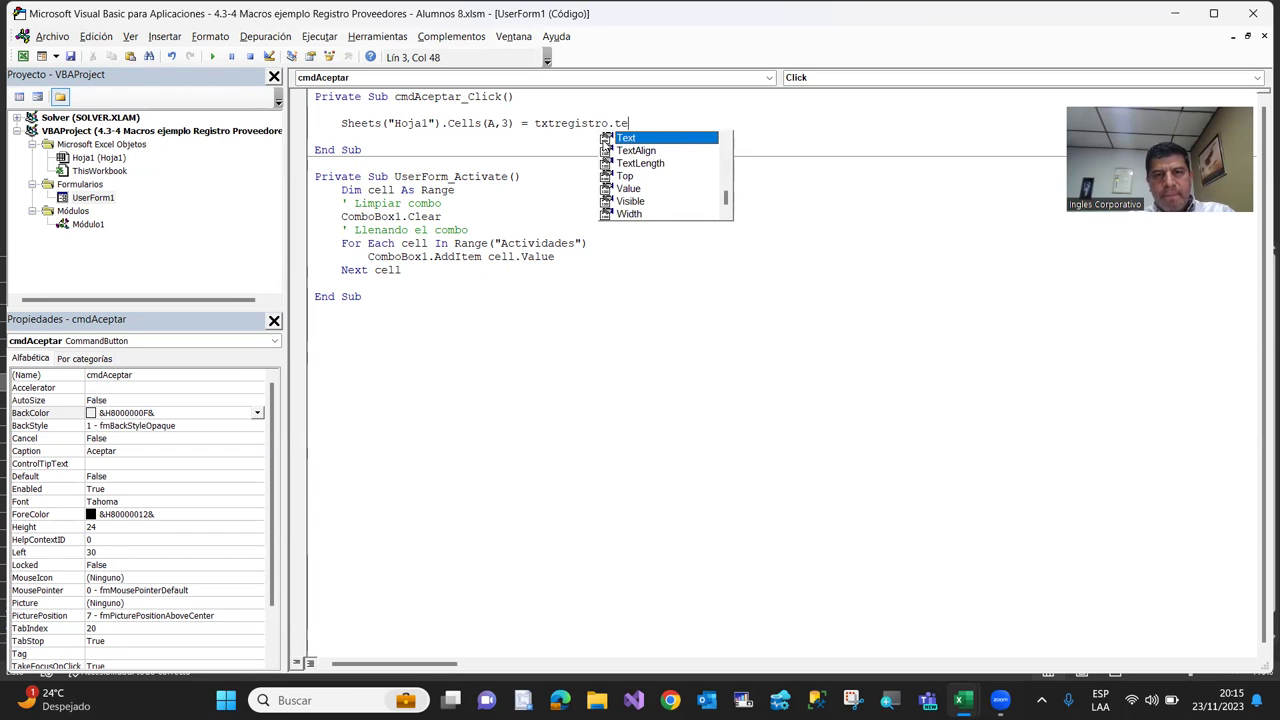
{"action": "double_click", "coordinate": [606, 140]}
{"action": "key", "text": "Return"}
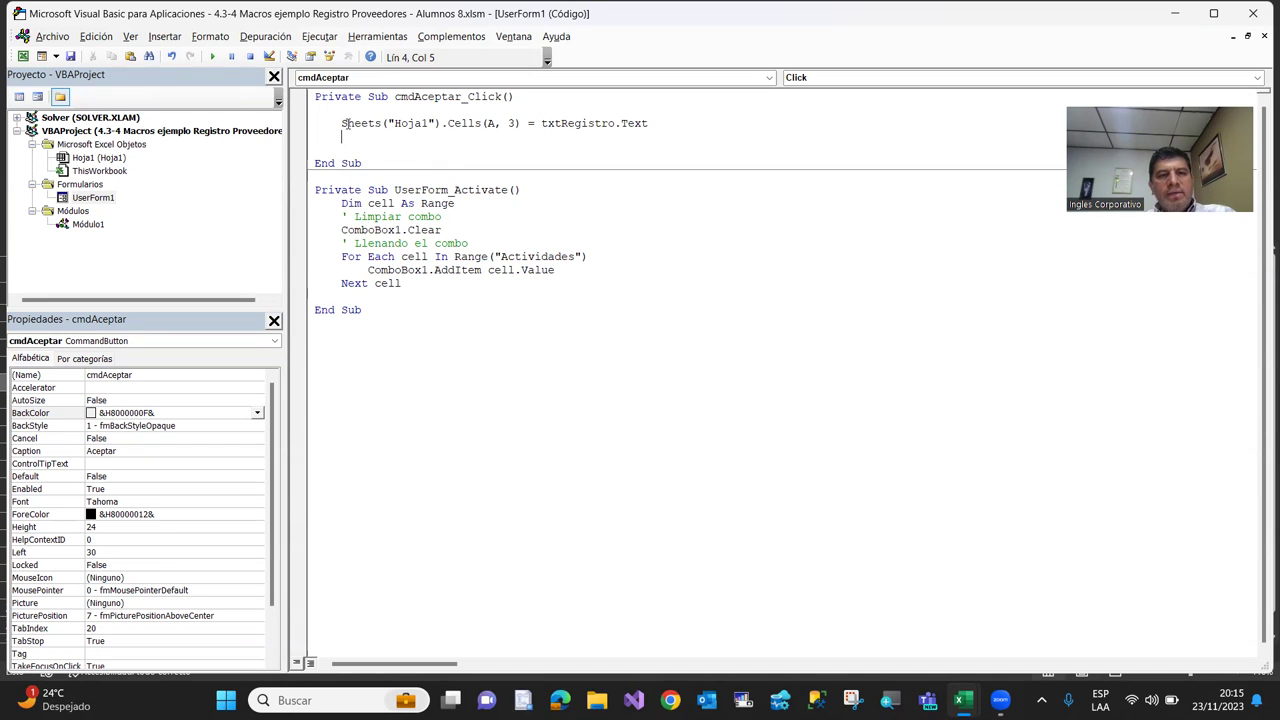
{"action": "left_click_drag", "start_coordinate": [342, 123], "coordinate": [410, 123]}
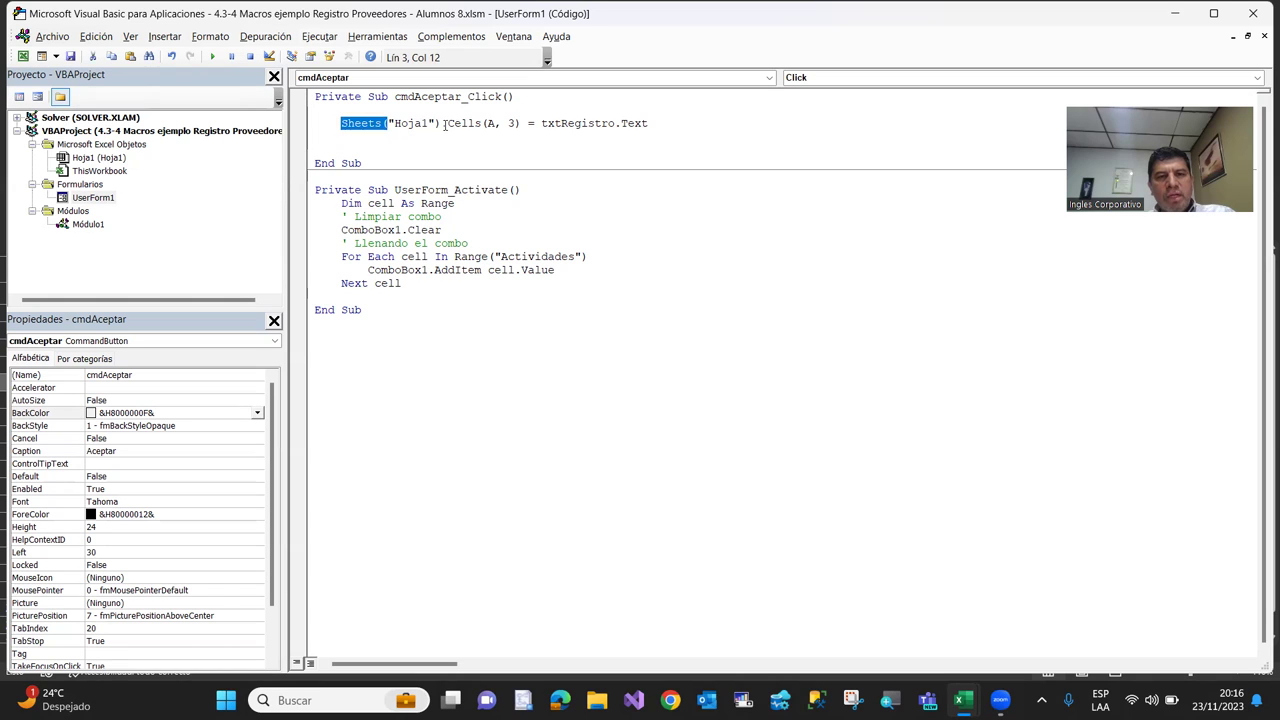
{"action": "left_click", "coordinate": [446, 124]}
{"action": "left_click", "coordinate": [493, 123]}
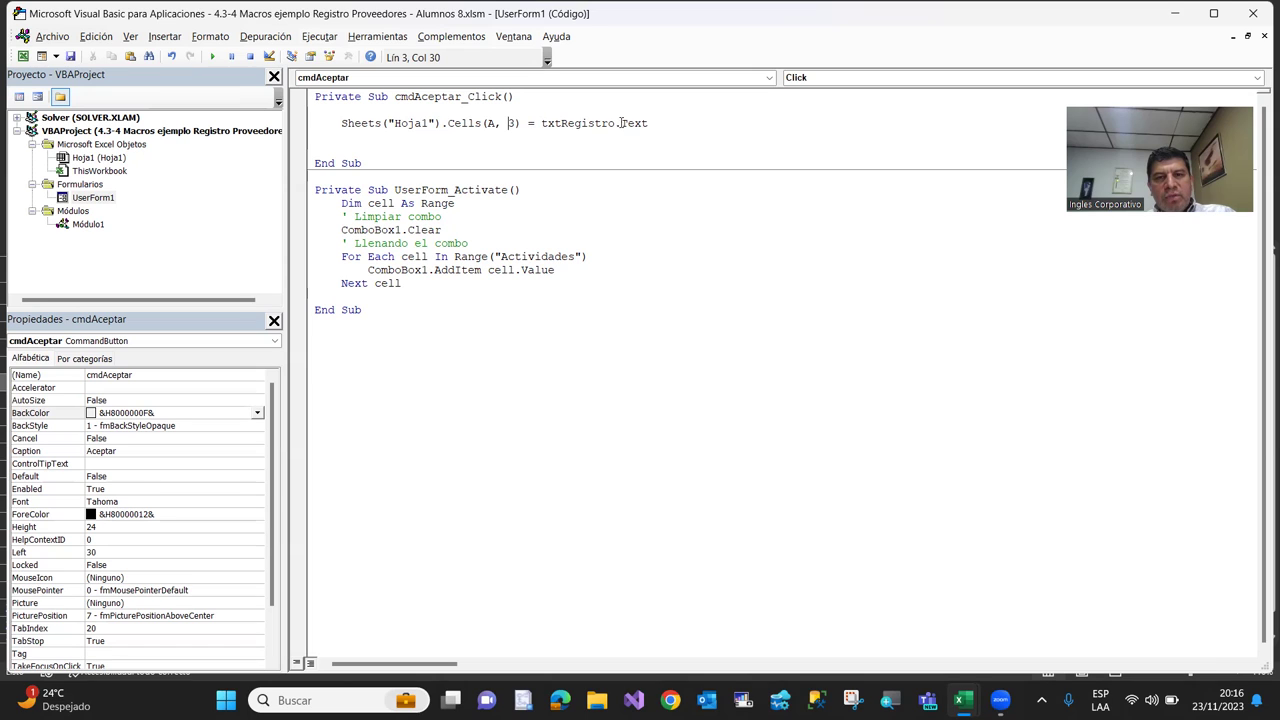
{"action": "double_click", "coordinate": [562, 123]}
{"action": "left_click", "coordinate": [621, 124]}
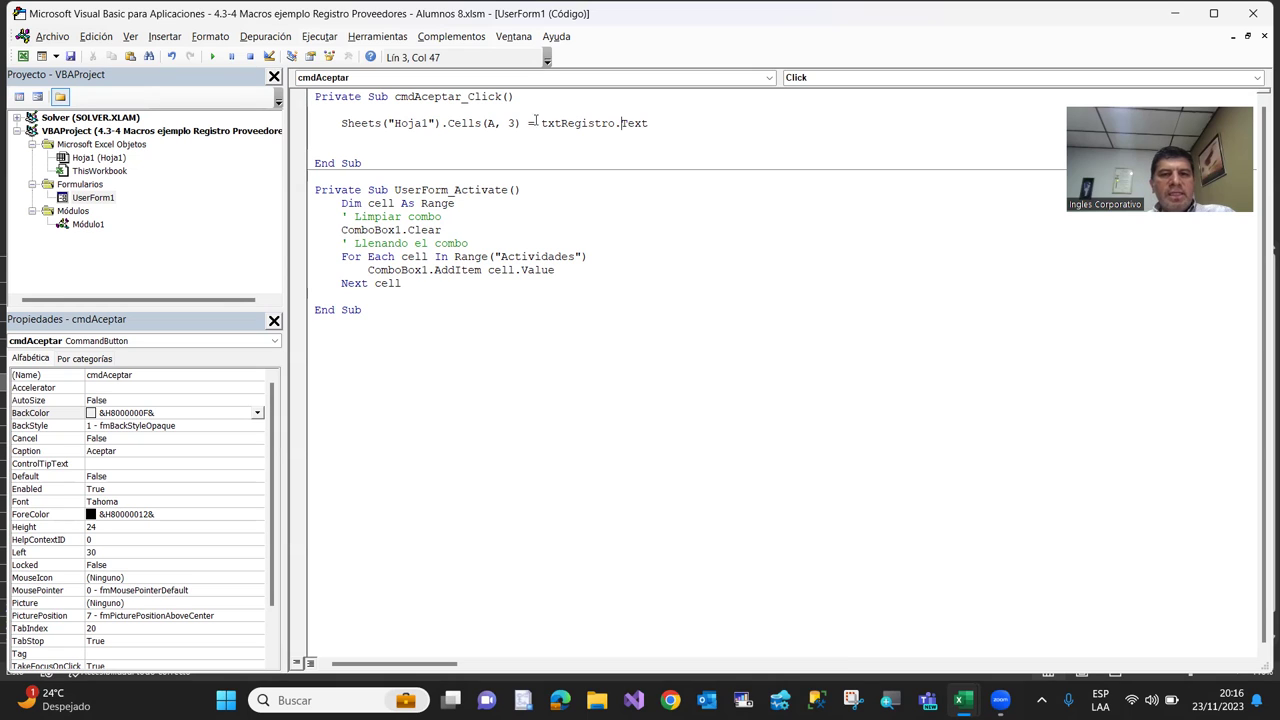
{"action": "double_click", "coordinate": [70, 198]}
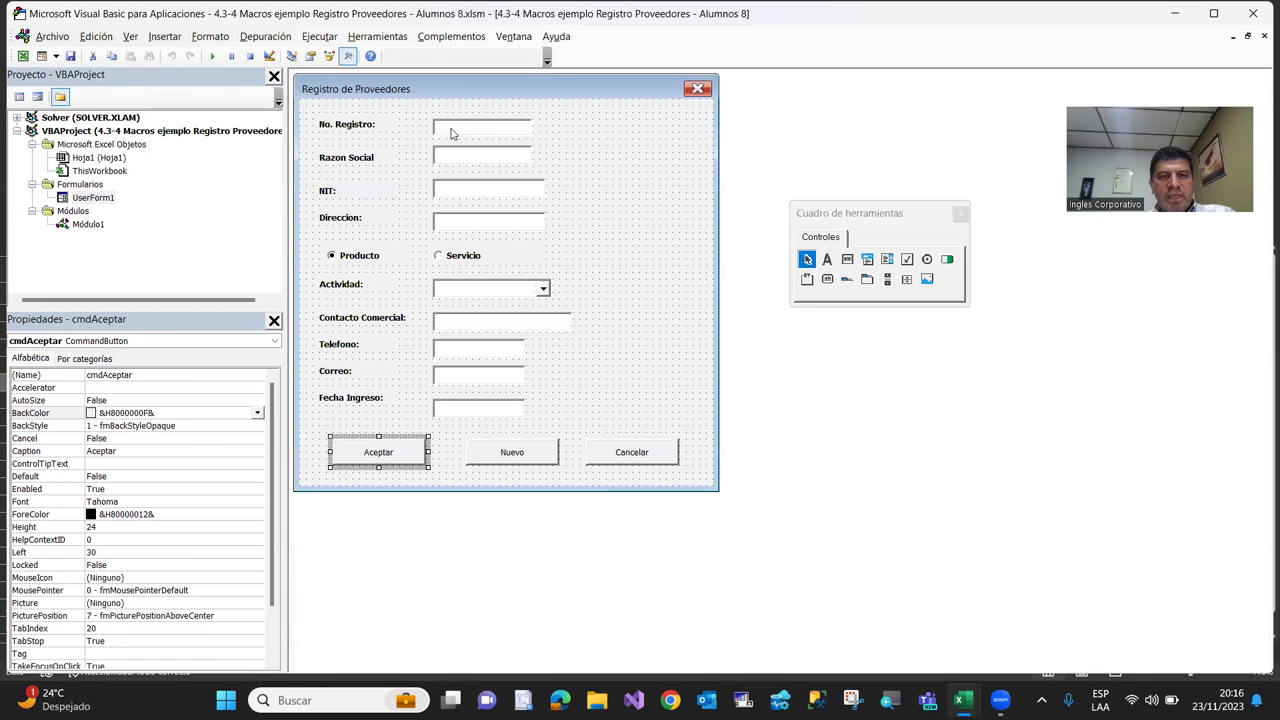
{"action": "left_click", "coordinate": [451, 133]}
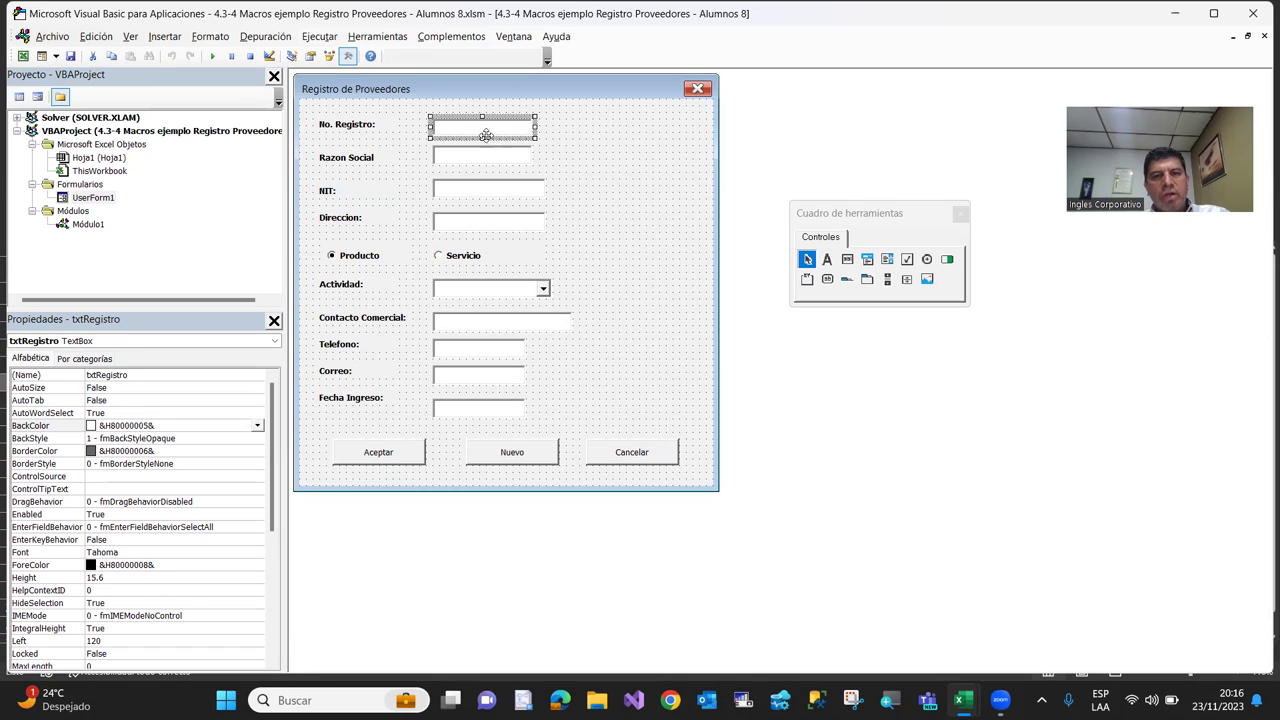
{"action": "double_click", "coordinate": [381, 455]}
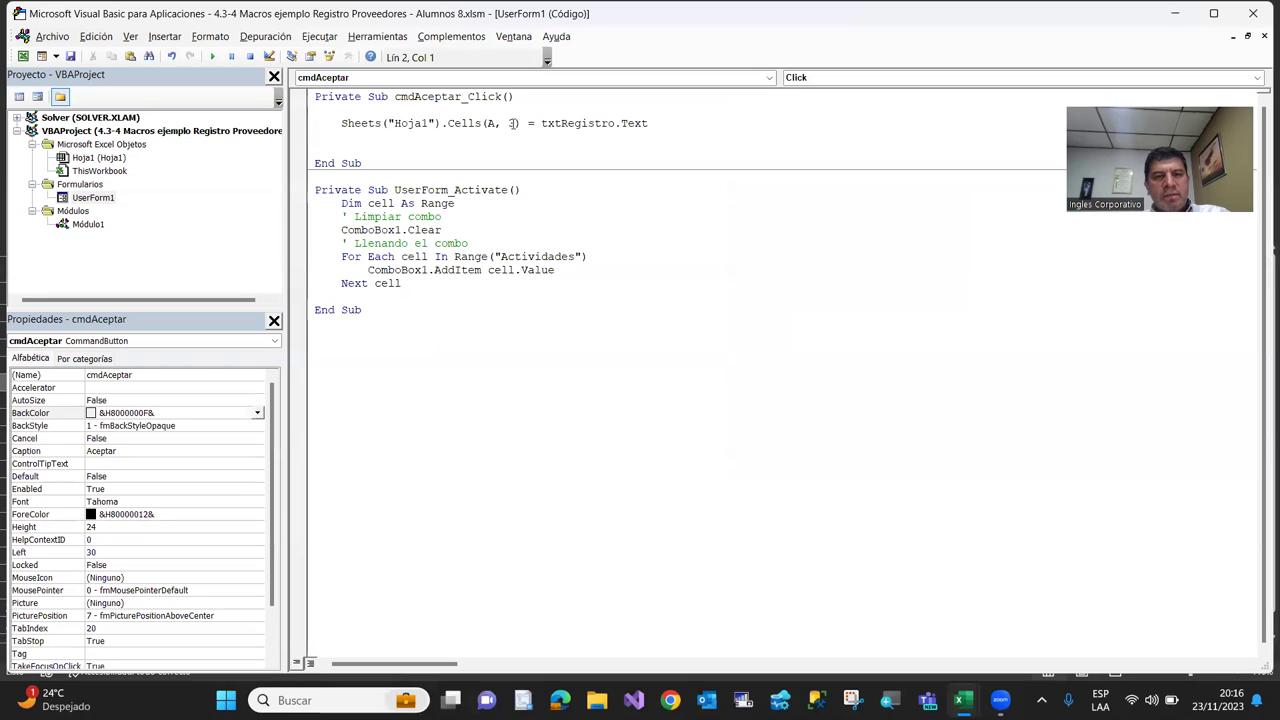
{"action": "left_click", "coordinate": [496, 122]}
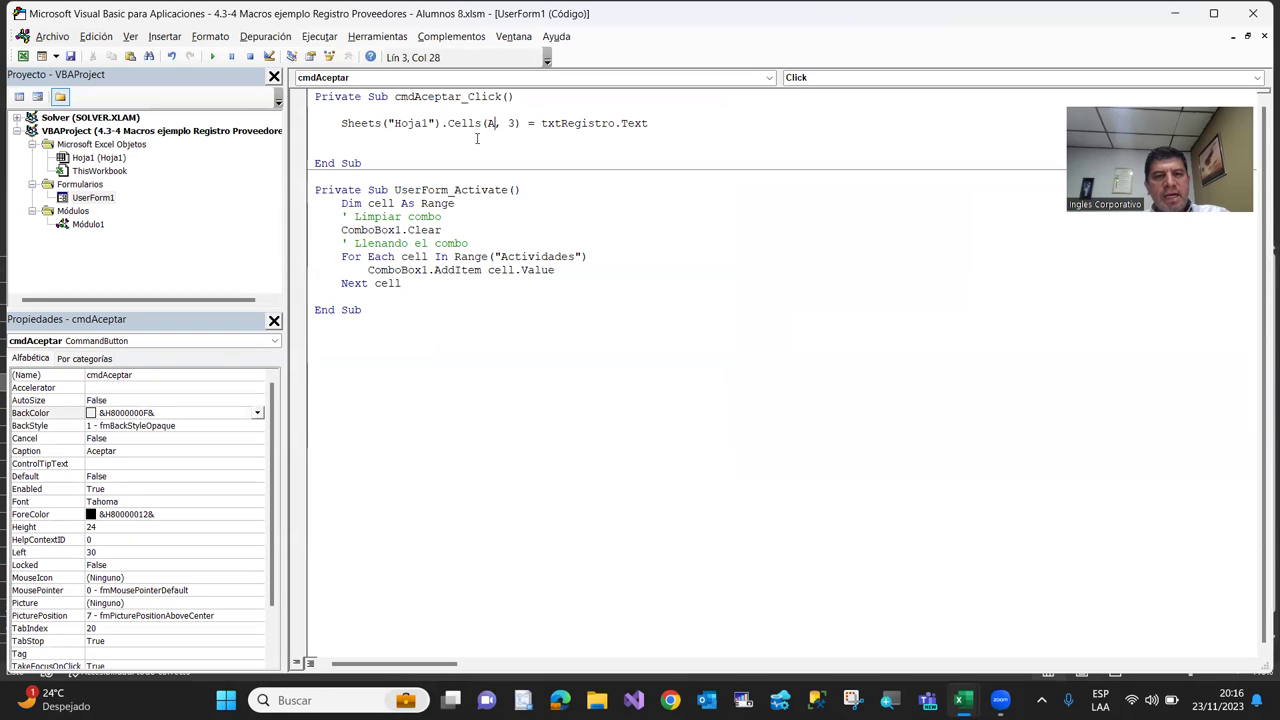
- On the Hoja1 worksheet, confirm that A4 is the first empty data row
{"action": "left_click", "coordinate": [23, 56]}
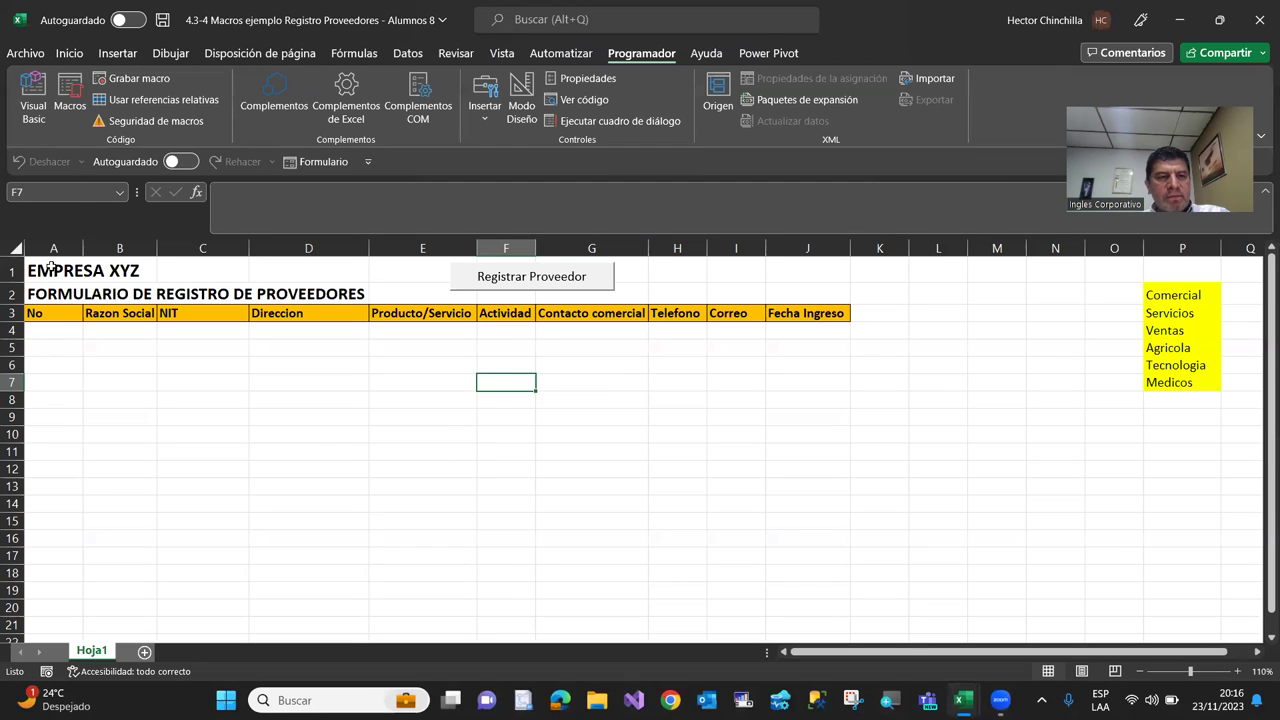
{"action": "left_click", "coordinate": [54, 326]}
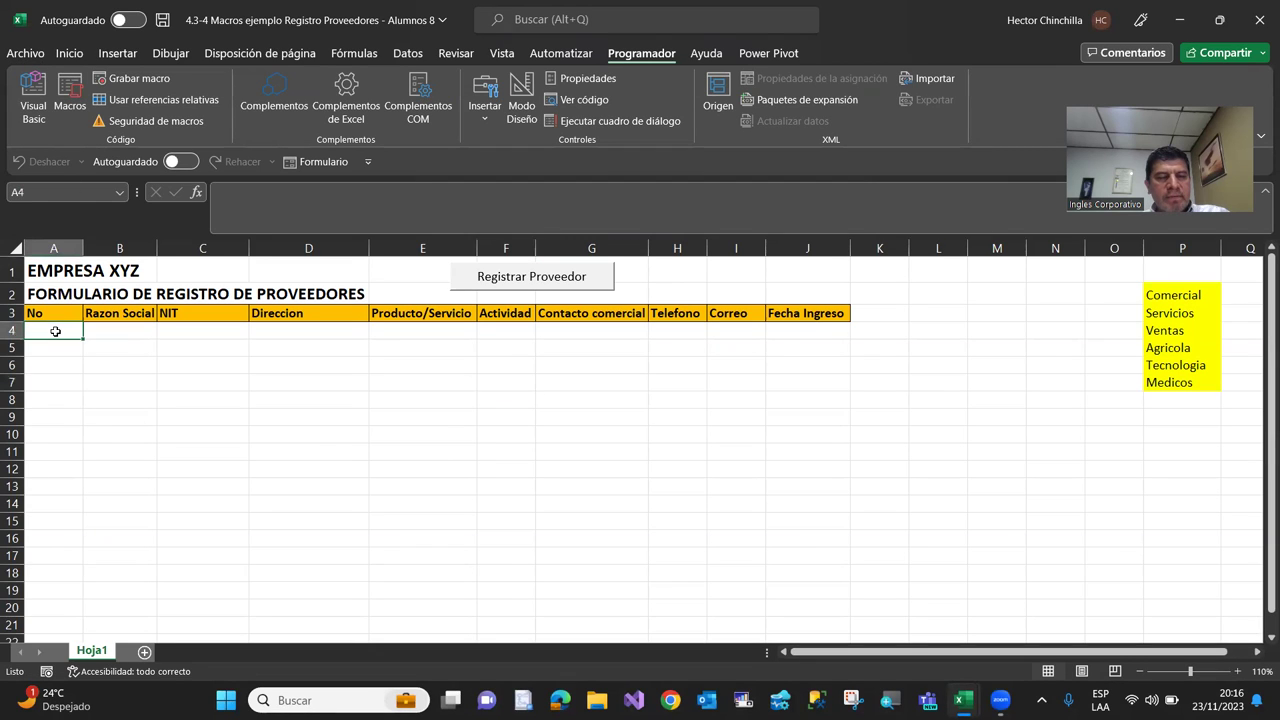
{"action": "left_click", "coordinate": [60, 266]}
{"action": "left_click", "coordinate": [64, 326]}
- Change the code's Cells(A, 3) to Cells(A, 4) and return to the worksheet
{"action": "left_click", "coordinate": [28, 102]}
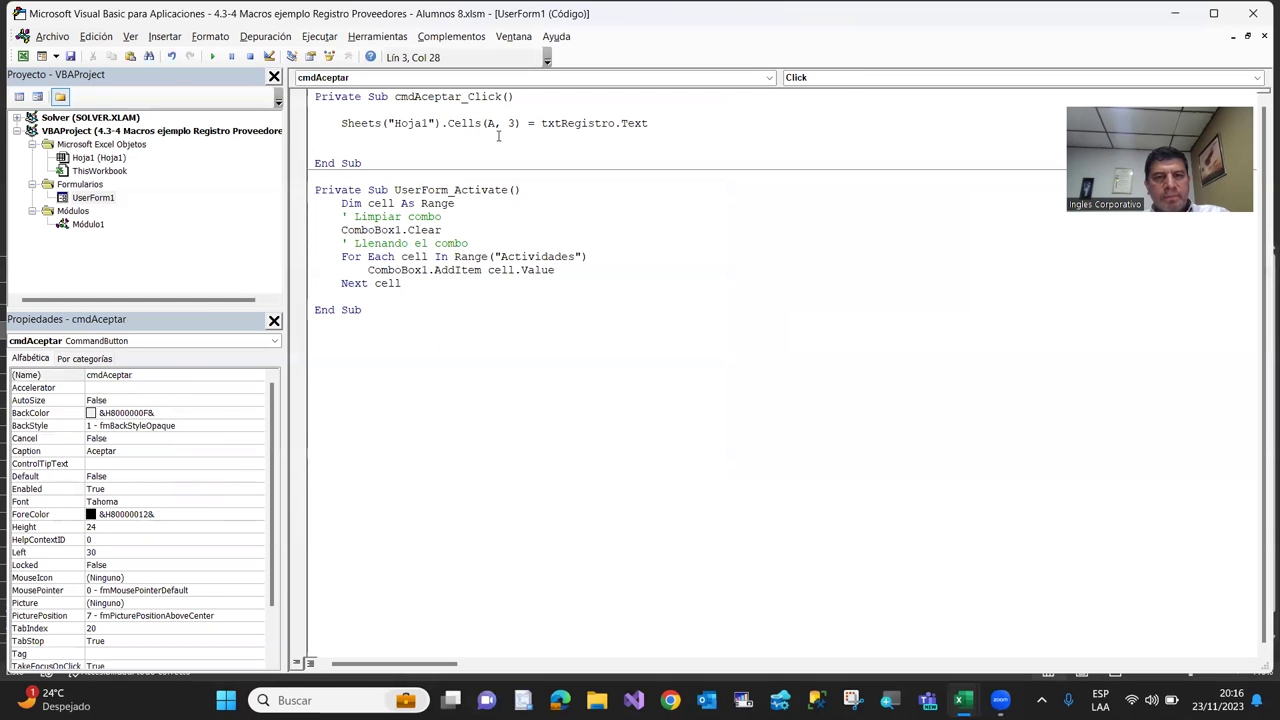
{"action": "type", "text": "4"}
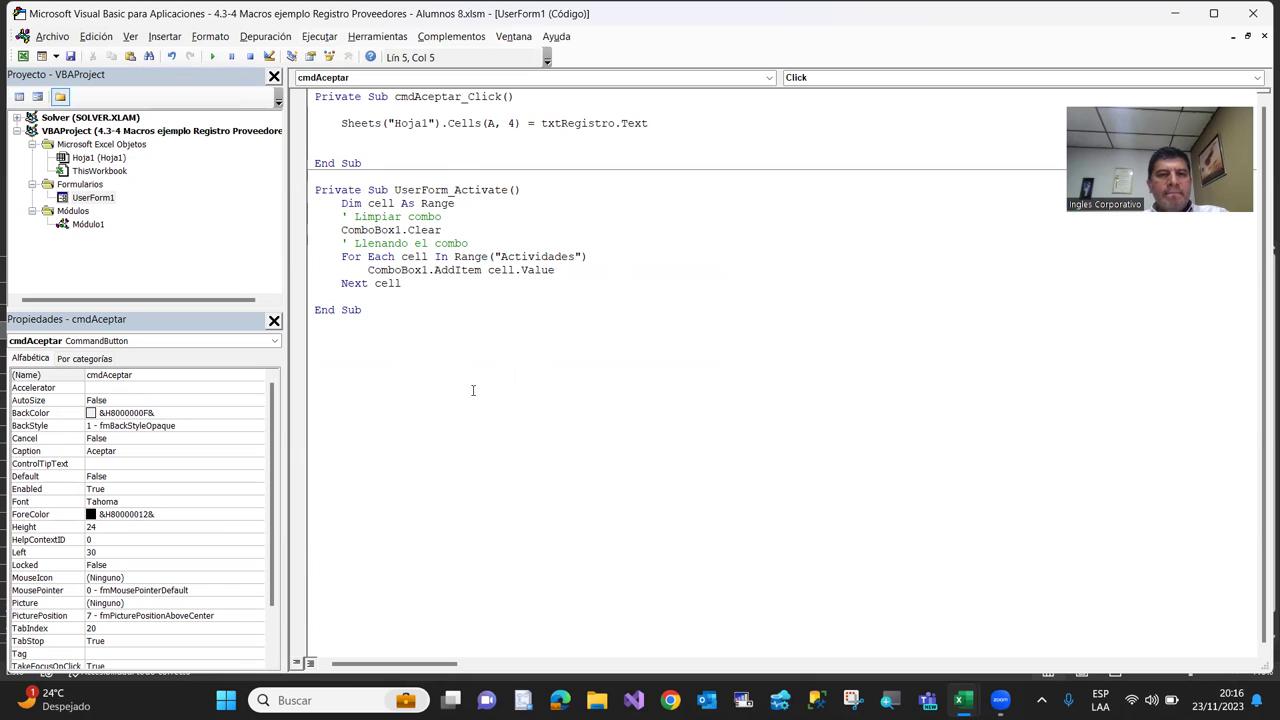
{"action": "left_click", "coordinate": [22, 57]}
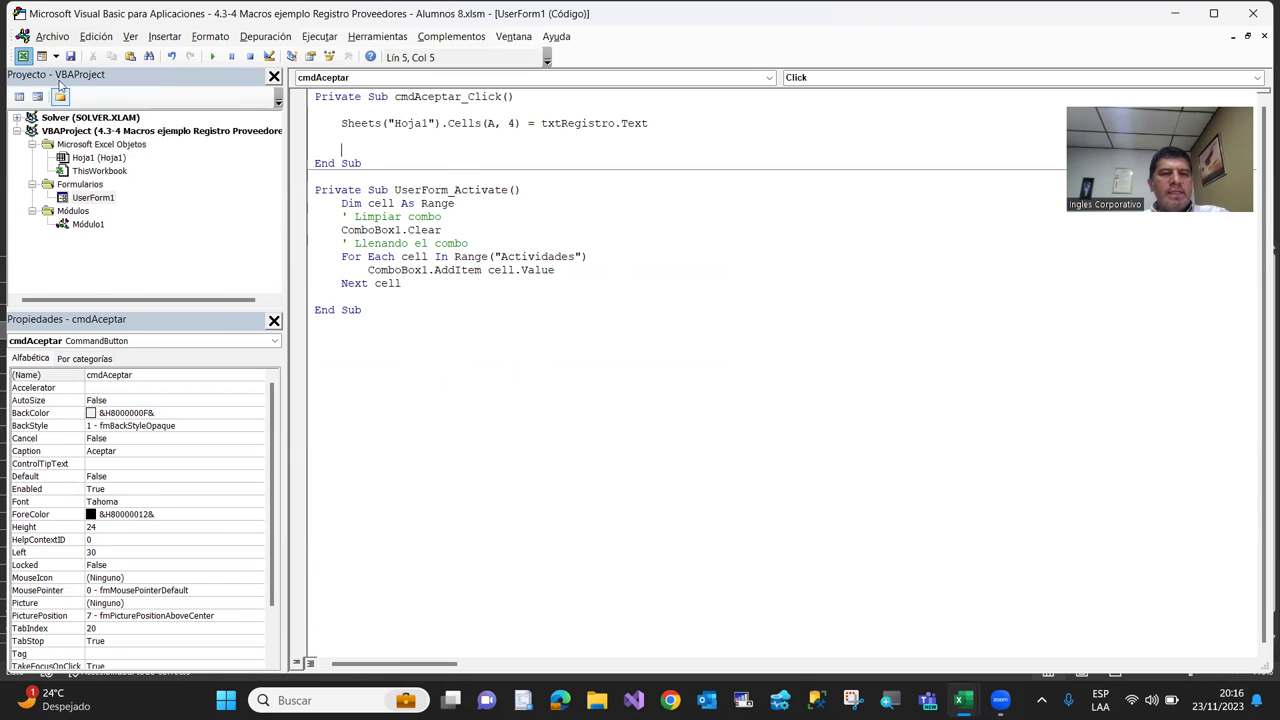
- Submit a test registration number through the supplier form, then debug the resulting error 1004
{"action": "left_click", "coordinate": [537, 281]}
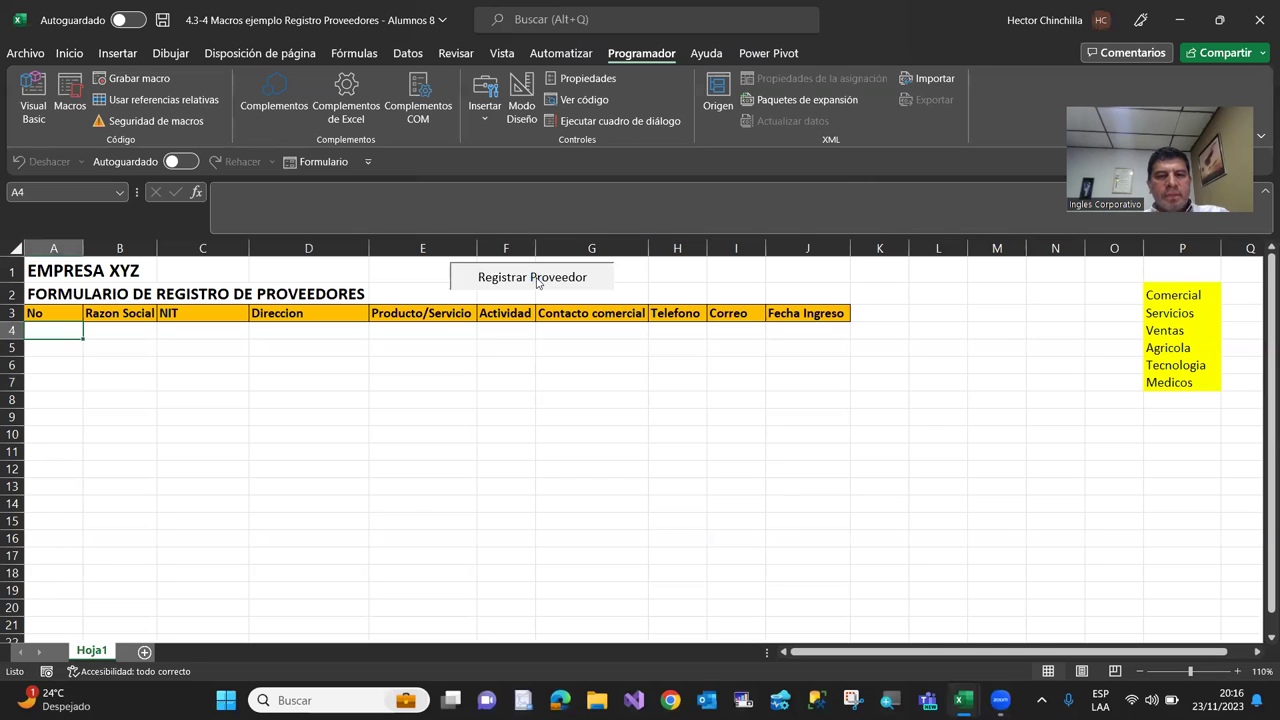
{"action": "type", "text": "12345"}
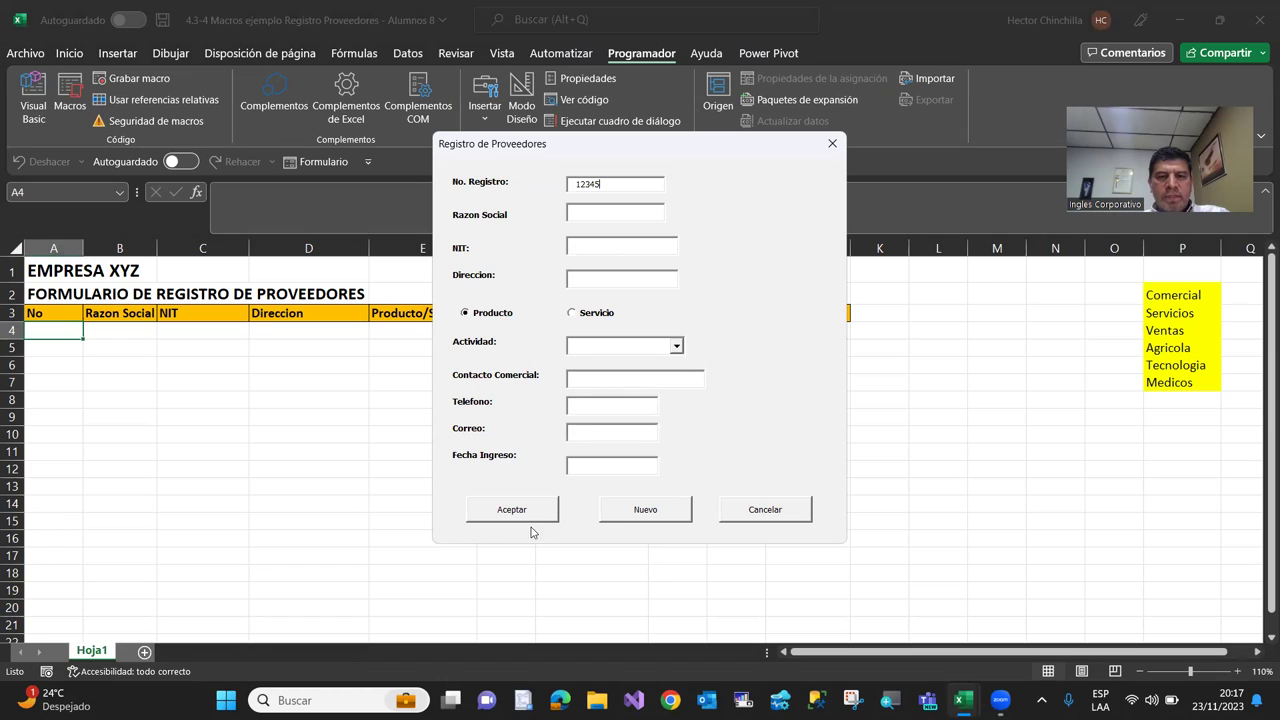
{"action": "left_click", "coordinate": [510, 514]}
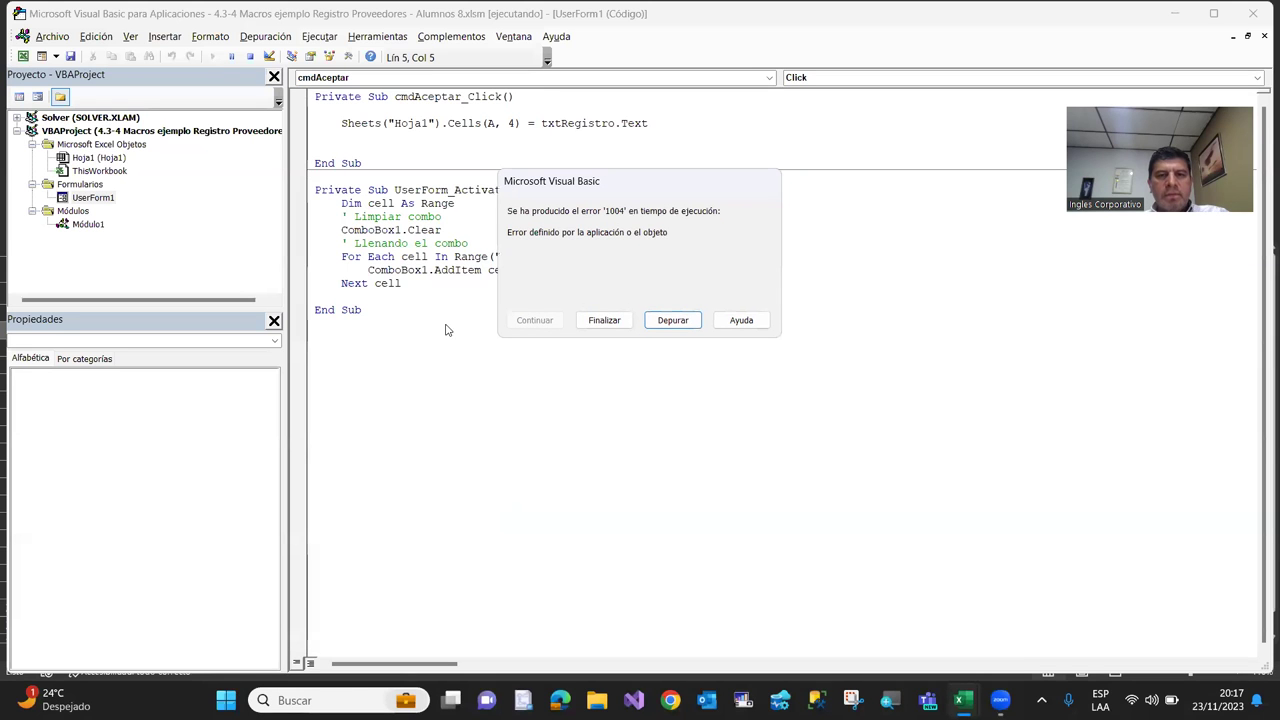
{"action": "left_click", "coordinate": [660, 330]}
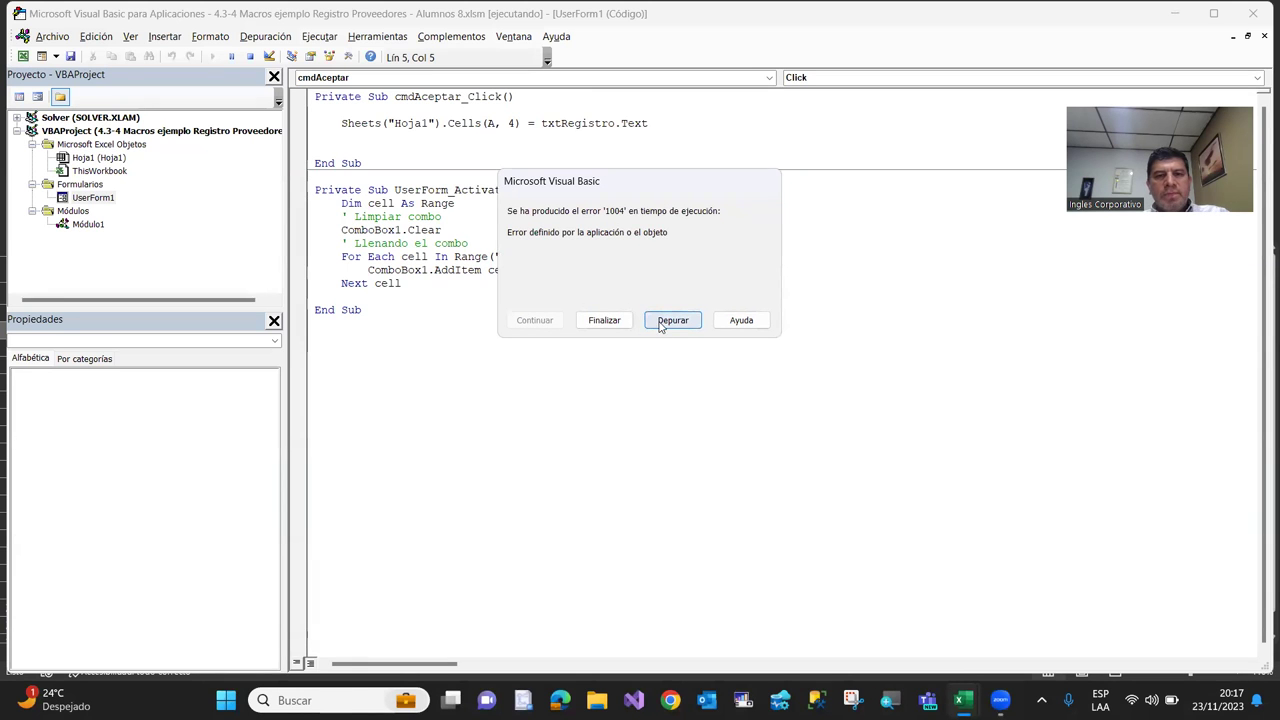
- Change the reference to Cells(A4), resume the code, and debug the repeated error 1004
{"action": "left_click", "coordinate": [469, 124]}
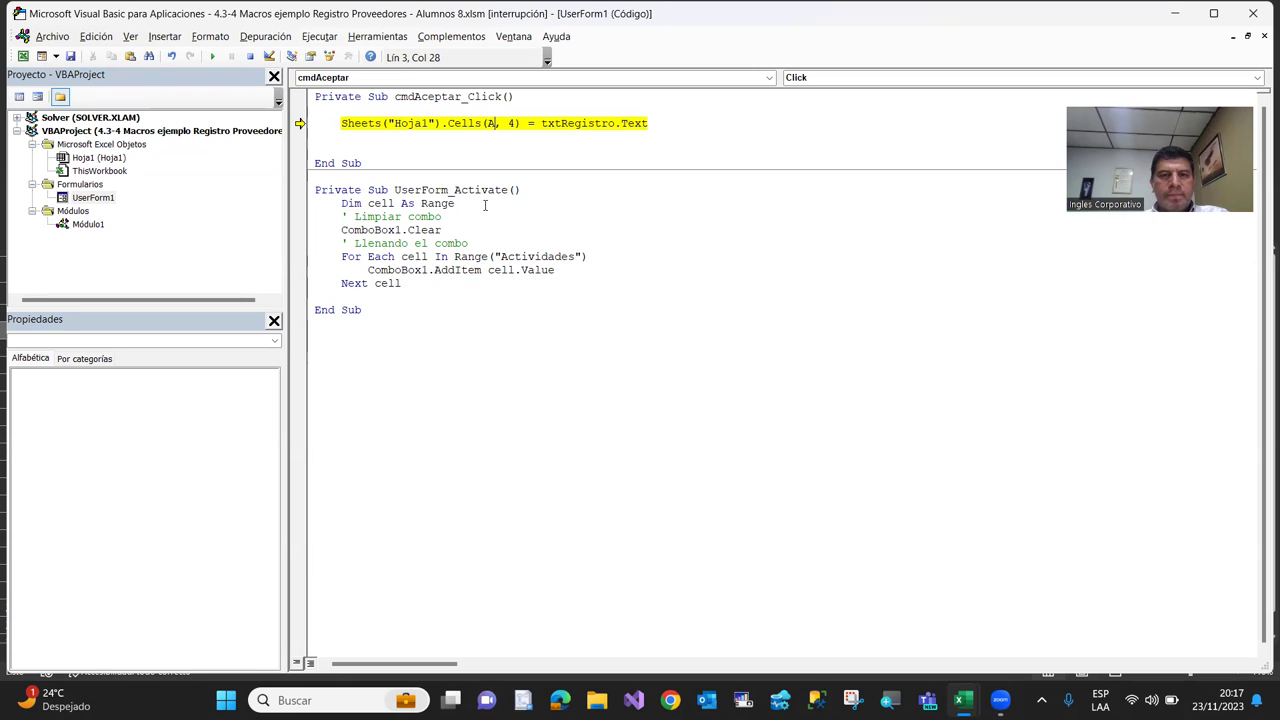
{"action": "key", "text": "Delete"}
{"action": "key", "text": "Delete"}
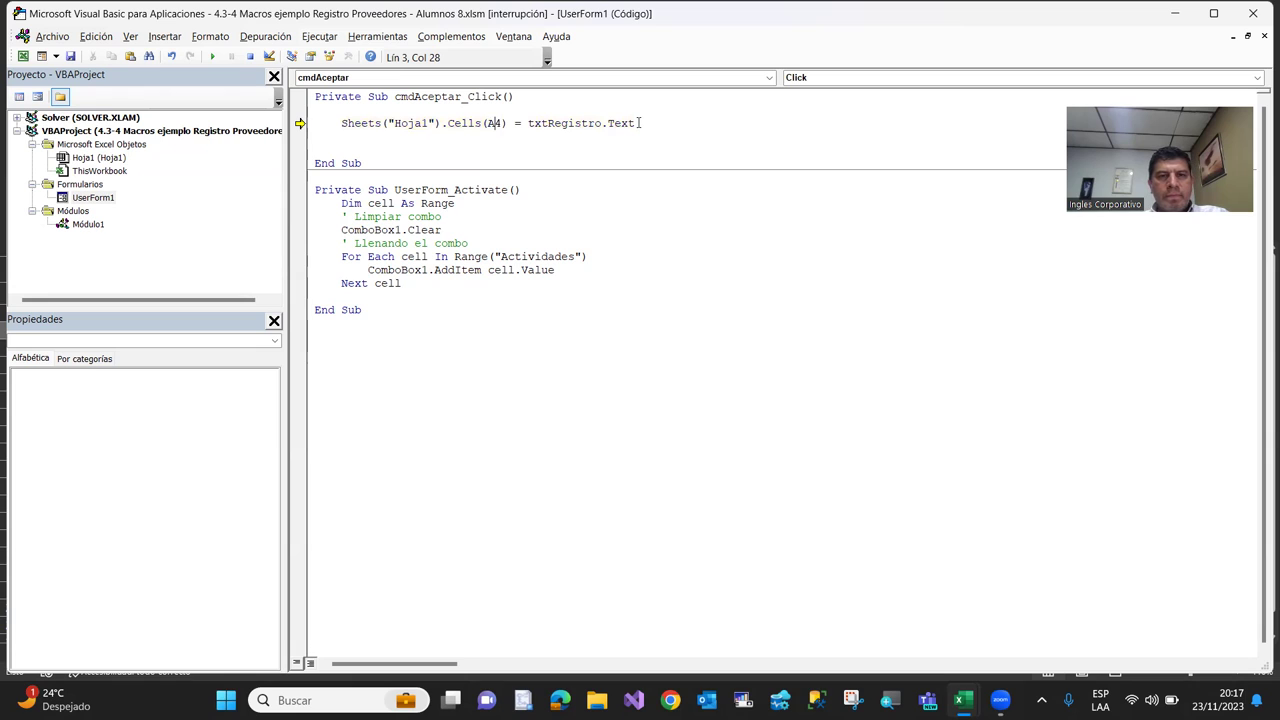
{"action": "left_click", "coordinate": [212, 56]}
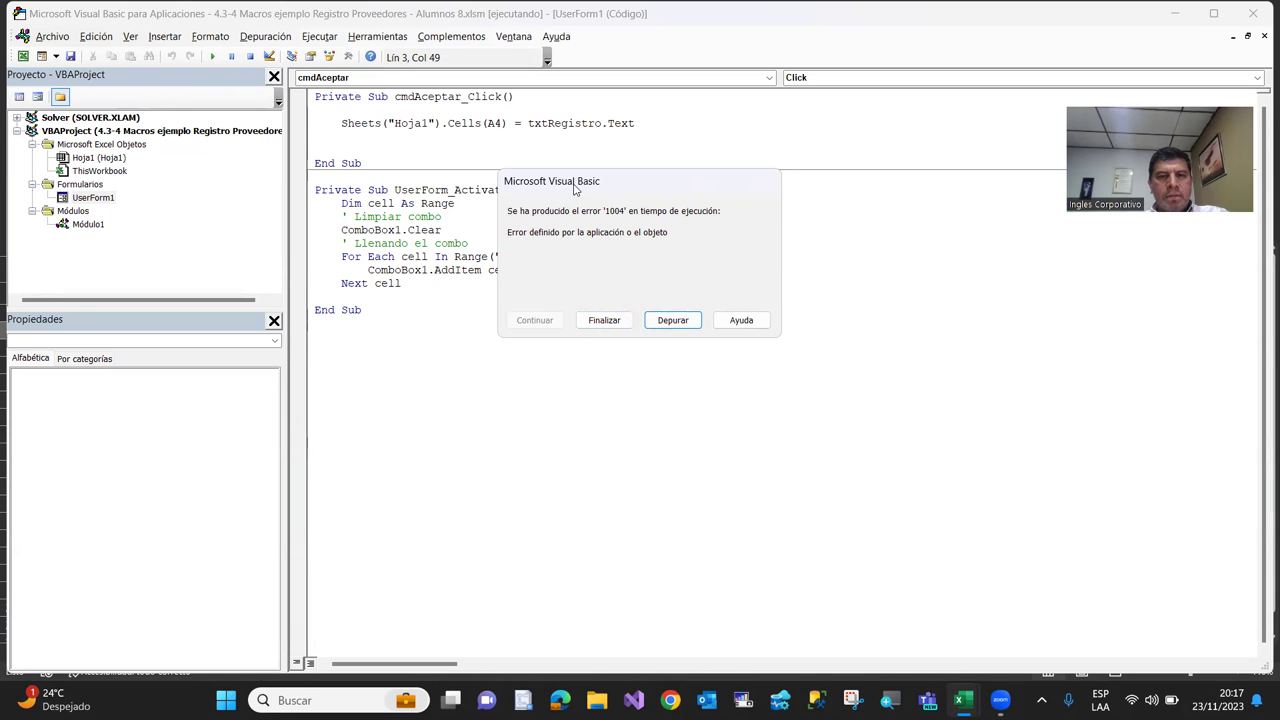
{"action": "left_click_drag", "start_coordinate": [575, 188], "coordinate": [716, 252]}
{"action": "left_click", "coordinate": [795, 389]}
{"action": "left_click", "coordinate": [425, 133]}
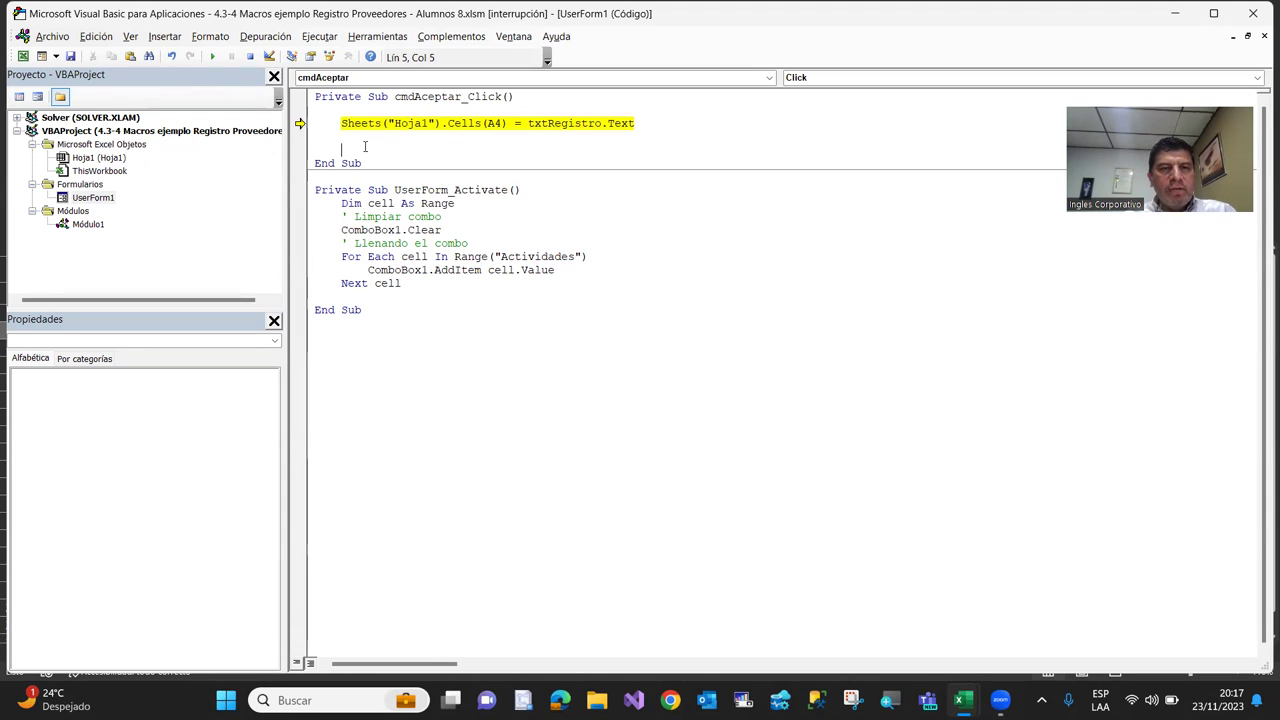
- Insert an X = Range line above the Sheets statement, then switch back to Excel
{"action": "left_click", "coordinate": [354, 113]}
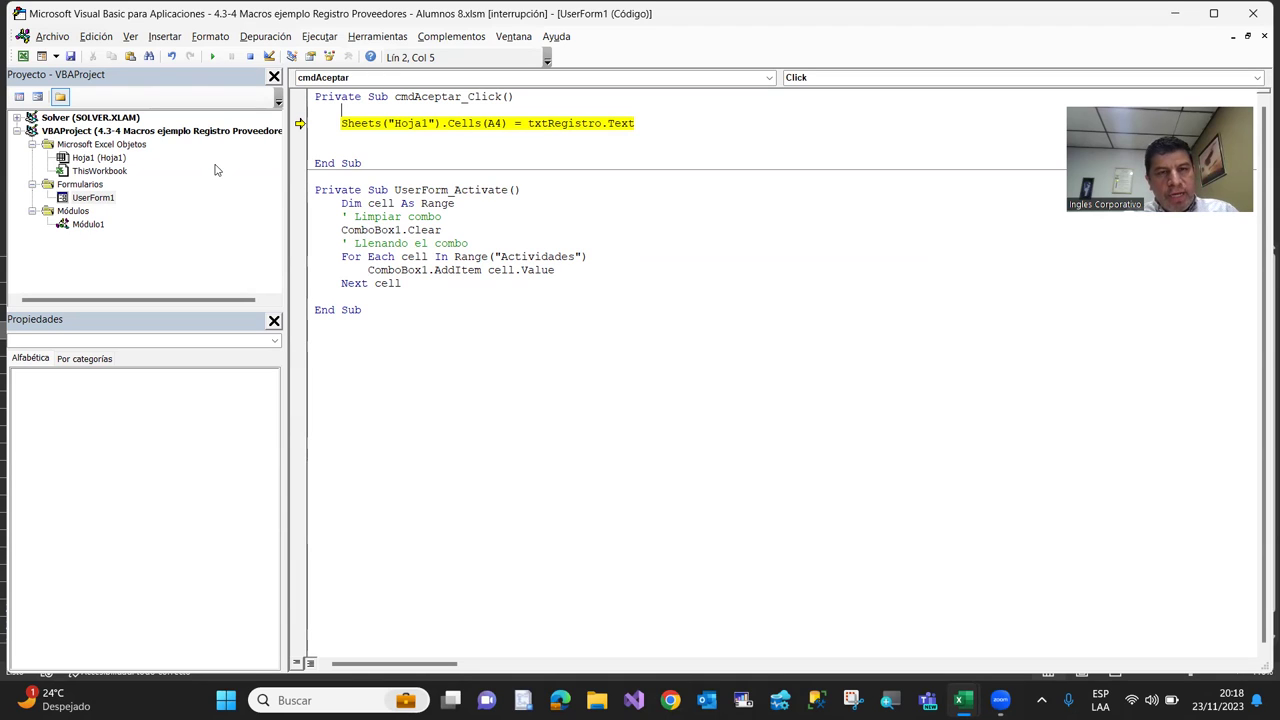
{"action": "type", "text": "x "}
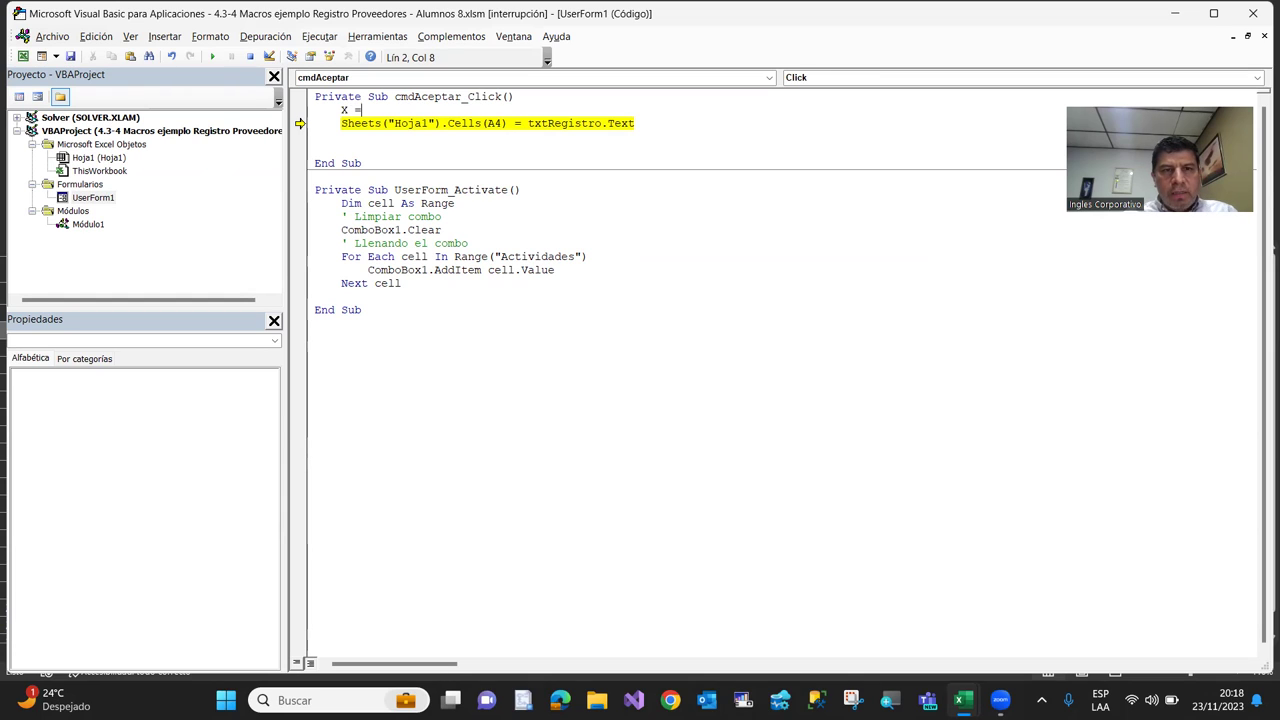
{"action": "type", "text": " Range"}
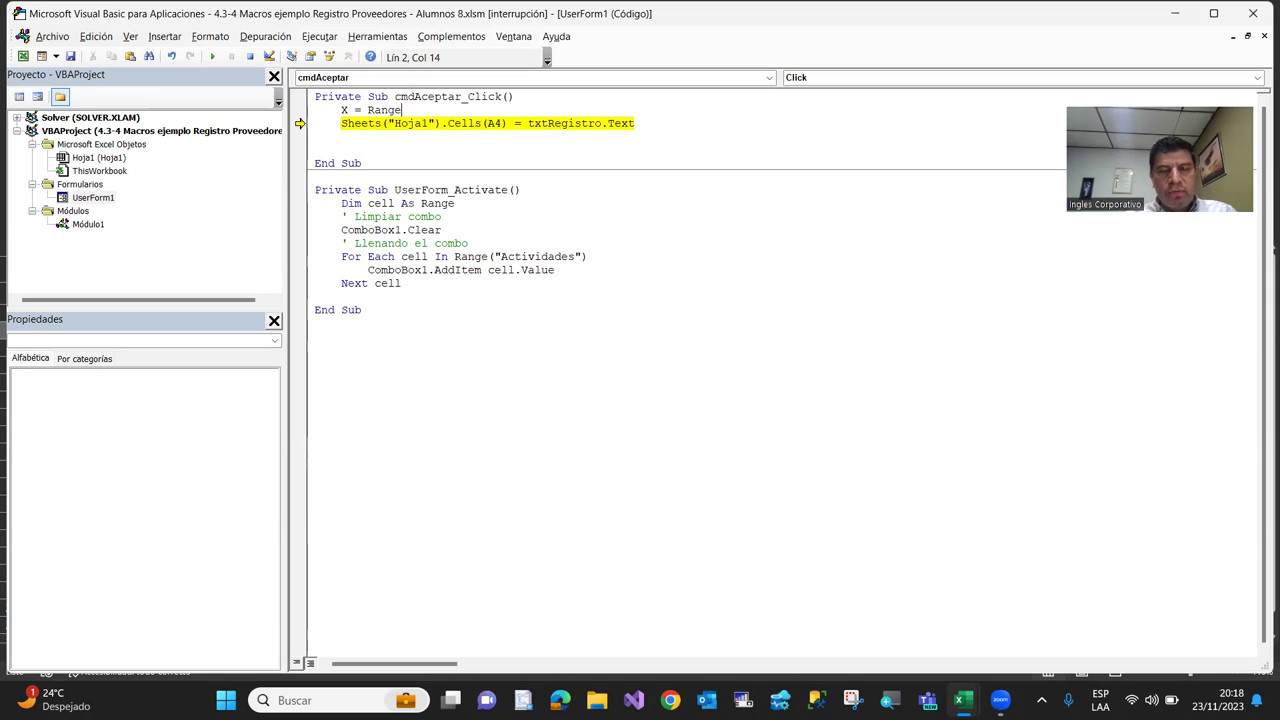
{"action": "key", "text": "Return"}
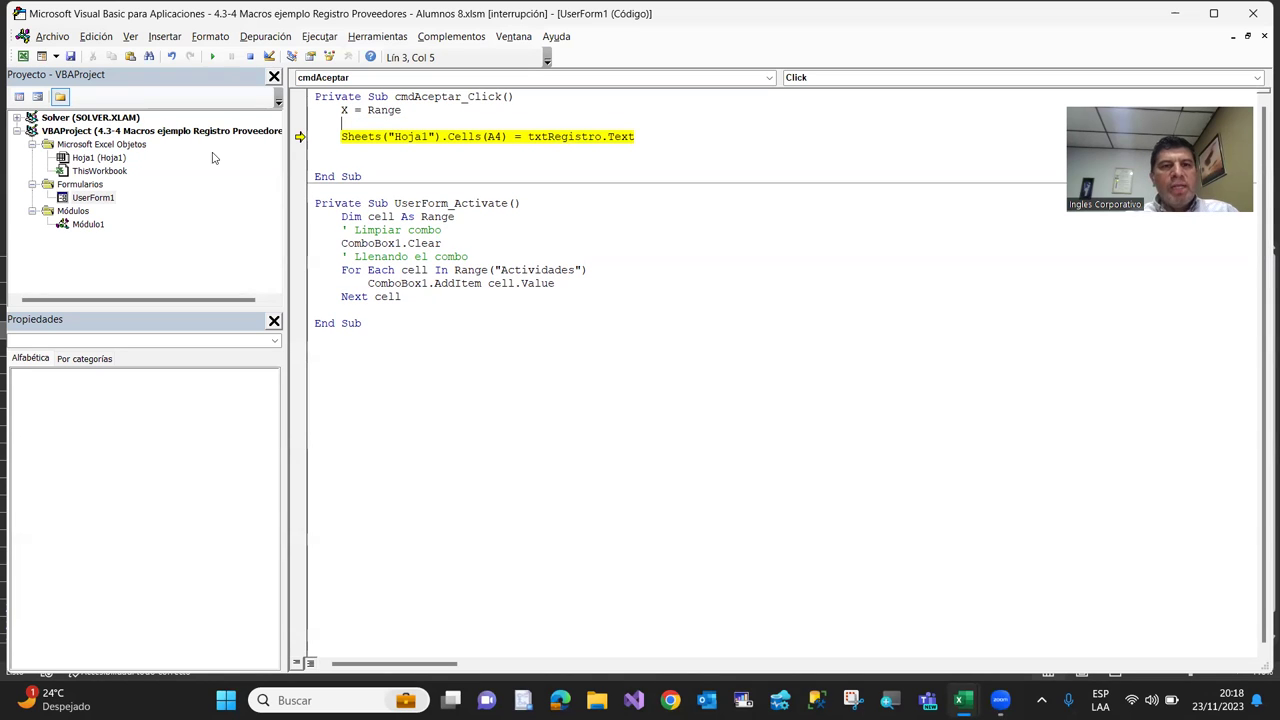
{"action": "left_click", "coordinate": [22, 56]}
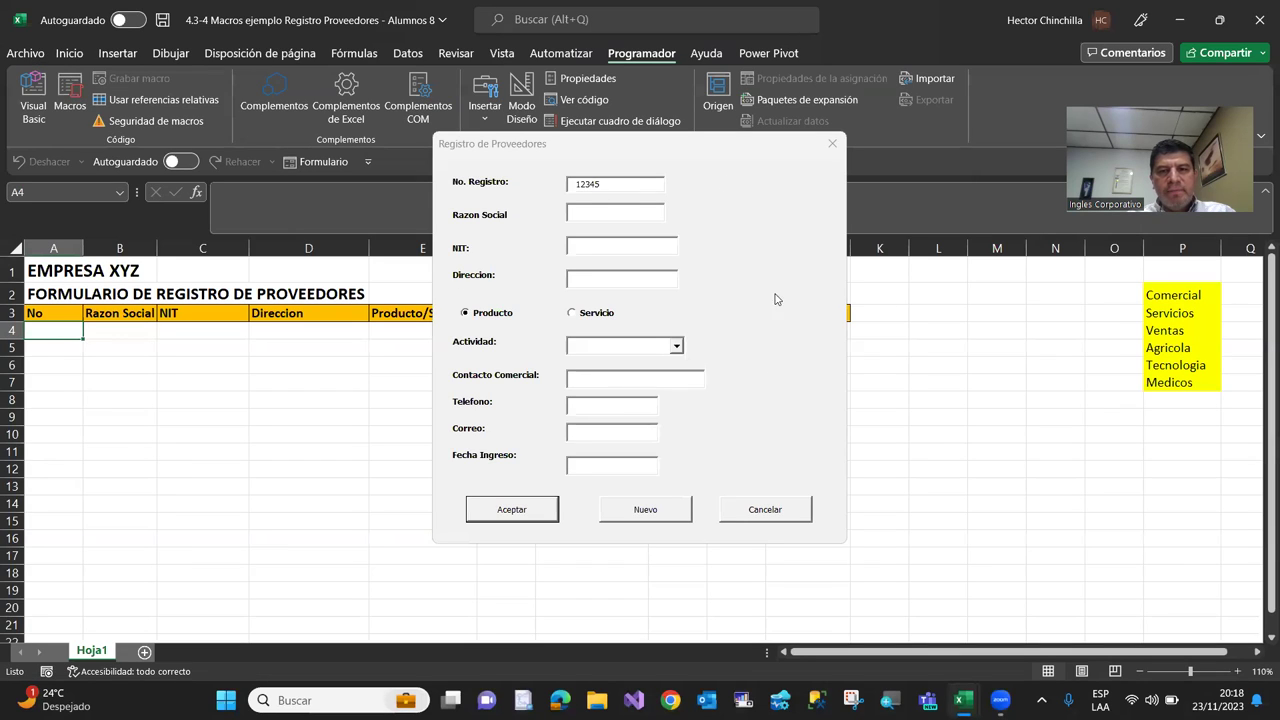
- Bring the supplier form to the front and submit it again
{"action": "left_click", "coordinate": [737, 516]}
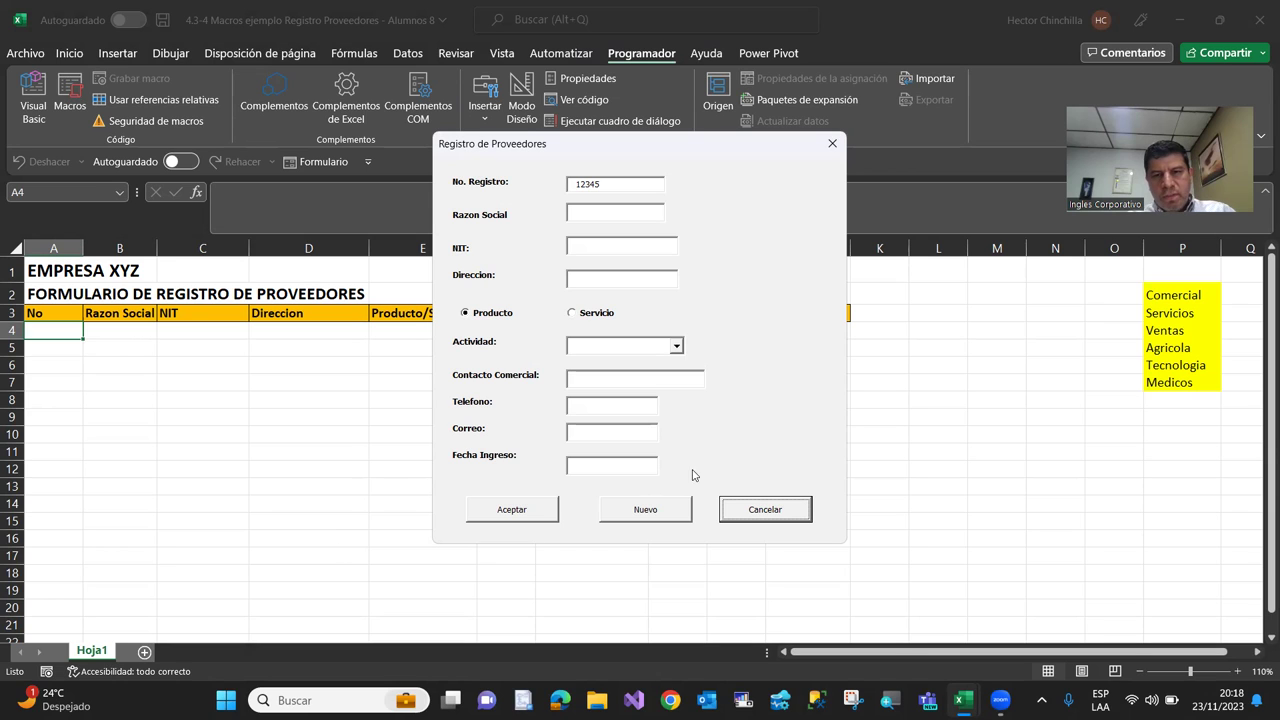
{"action": "left_click", "coordinate": [667, 512]}
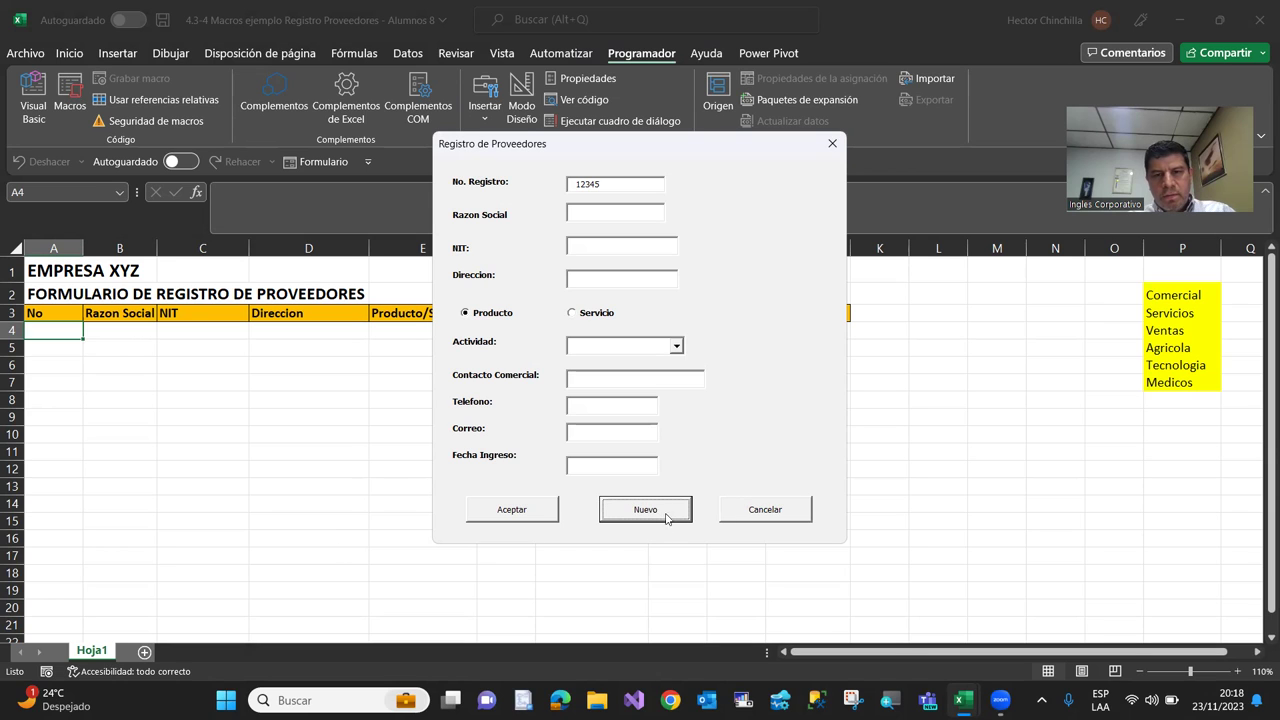
{"action": "left_click", "coordinate": [742, 510]}
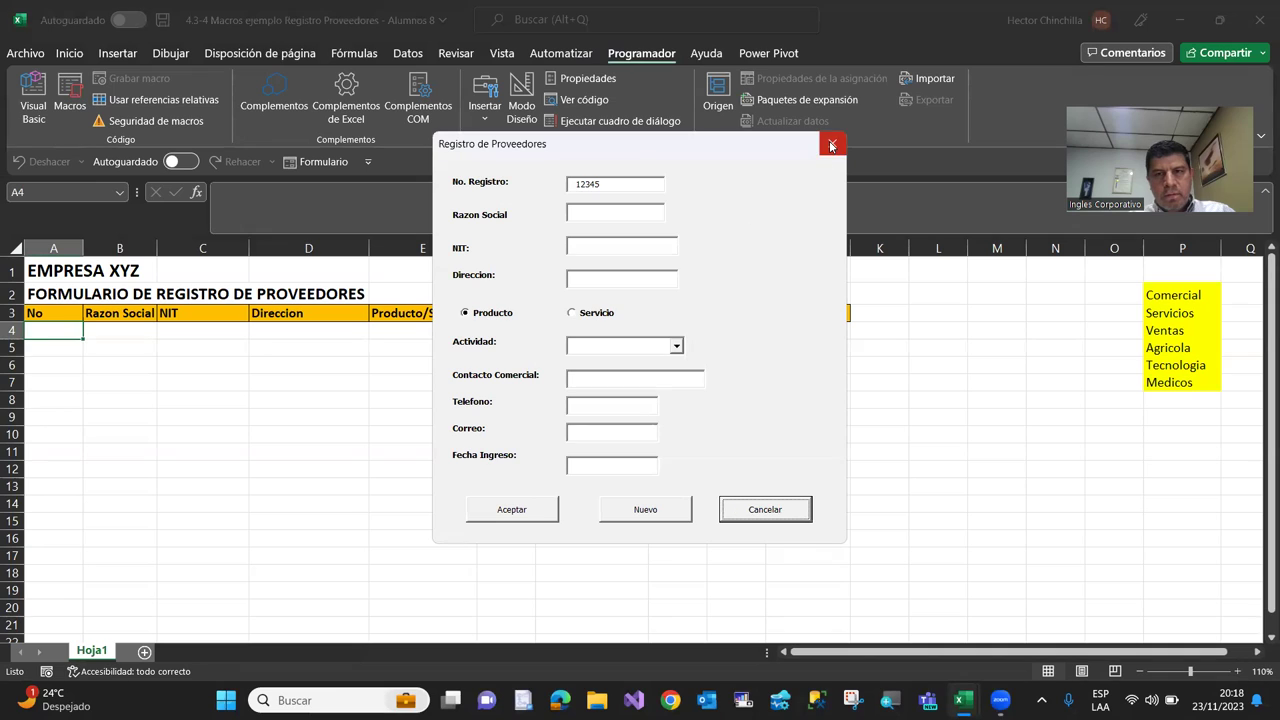
{"action": "left_click", "coordinate": [518, 518]}
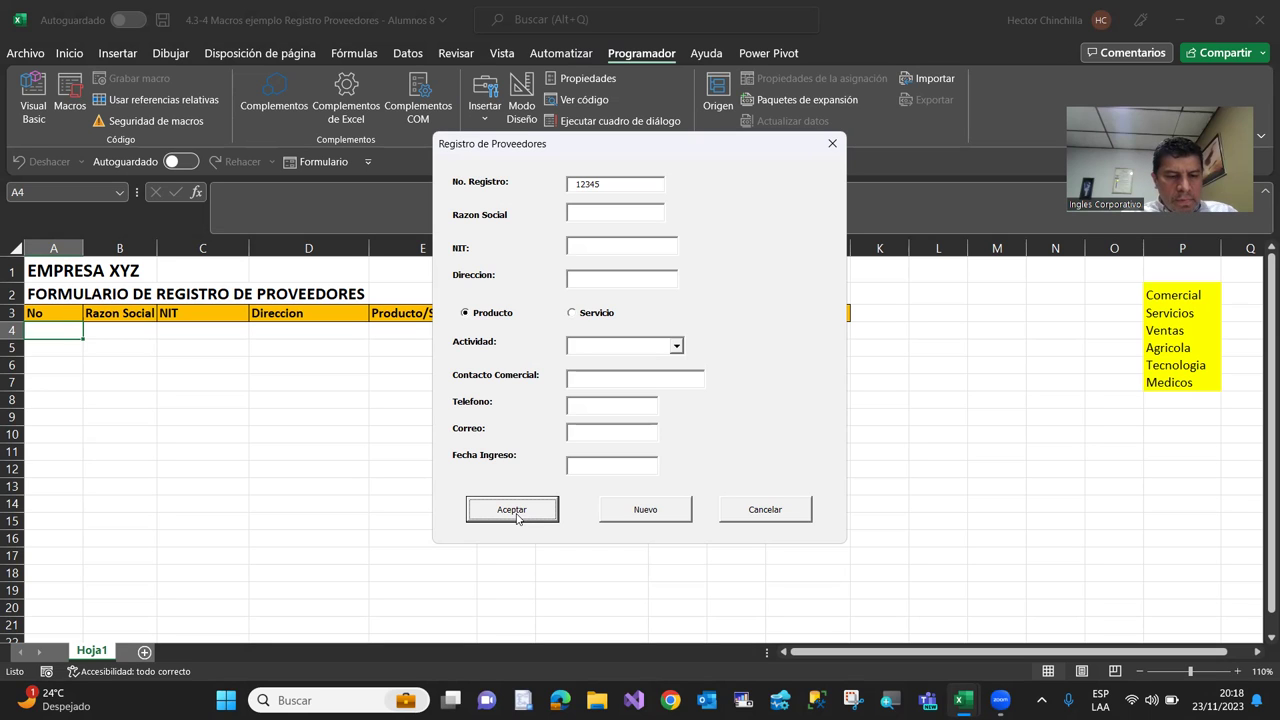
{"action": "left_click", "coordinate": [605, 513]}
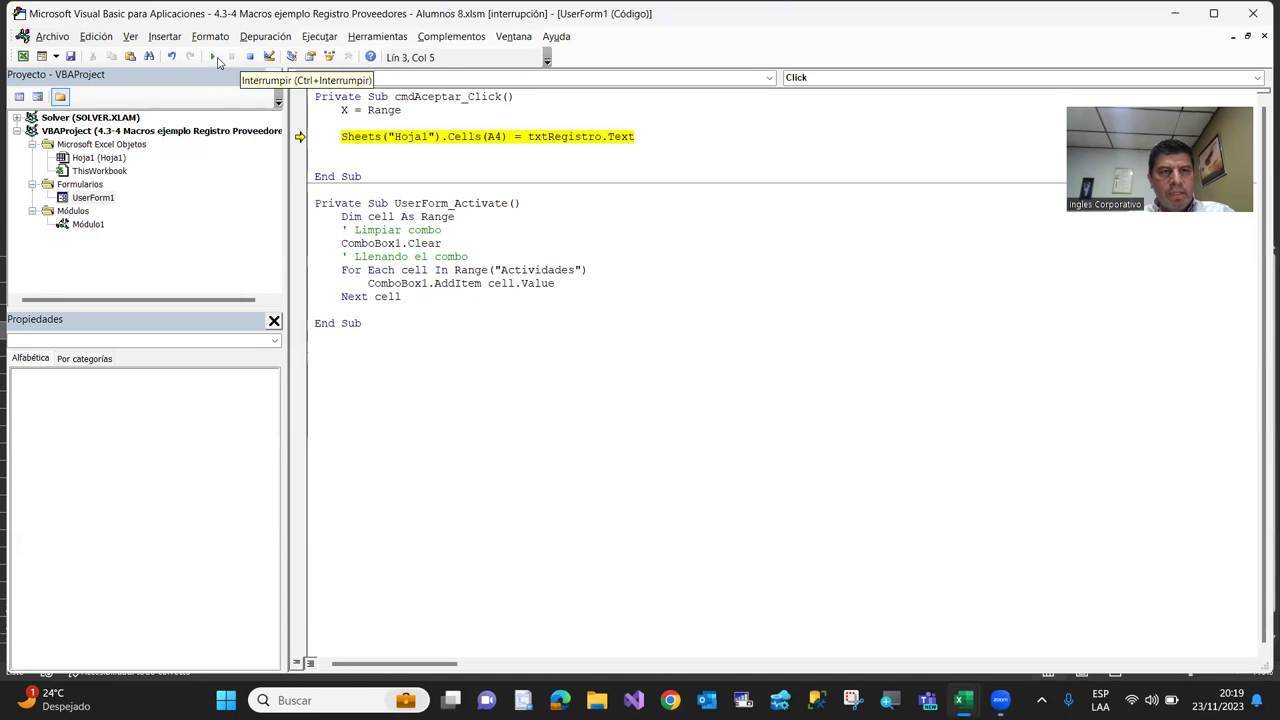
- Dismiss the 'El argumento no es opcional' compile error, reset the macro, and return to Hoja1
{"action": "left_click", "coordinate": [213, 57]}
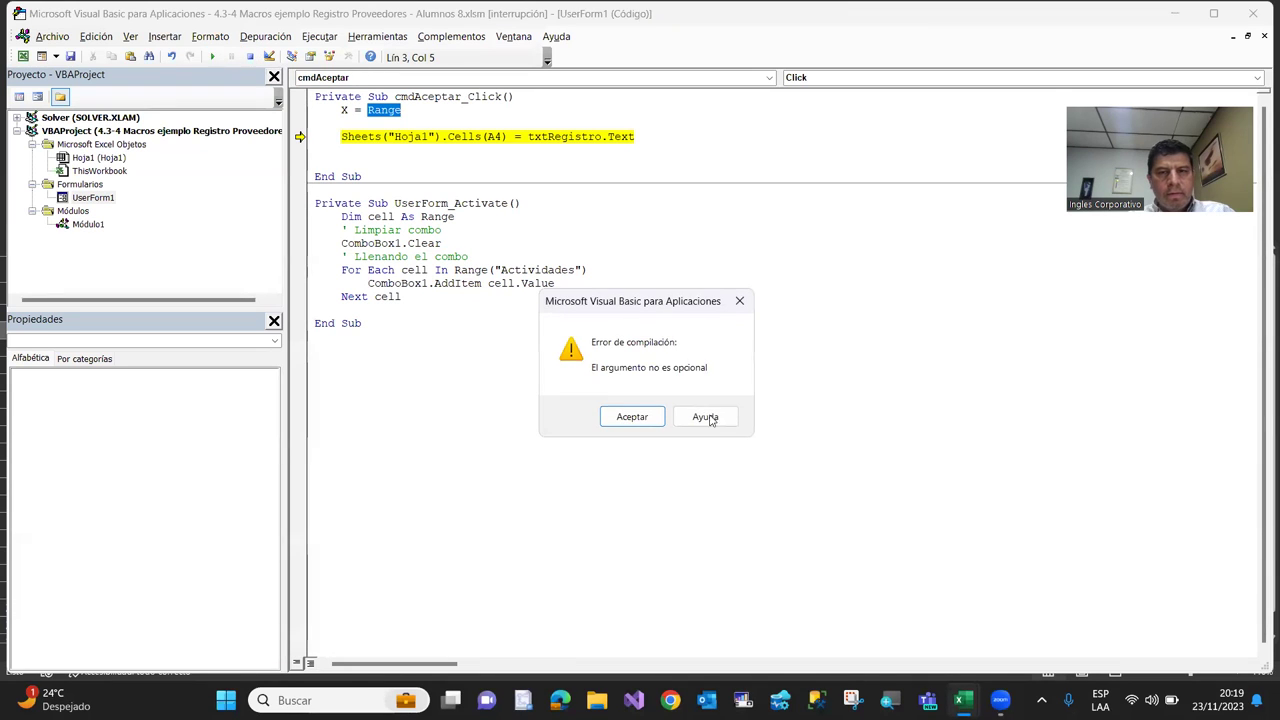
{"action": "left_click", "coordinate": [655, 417]}
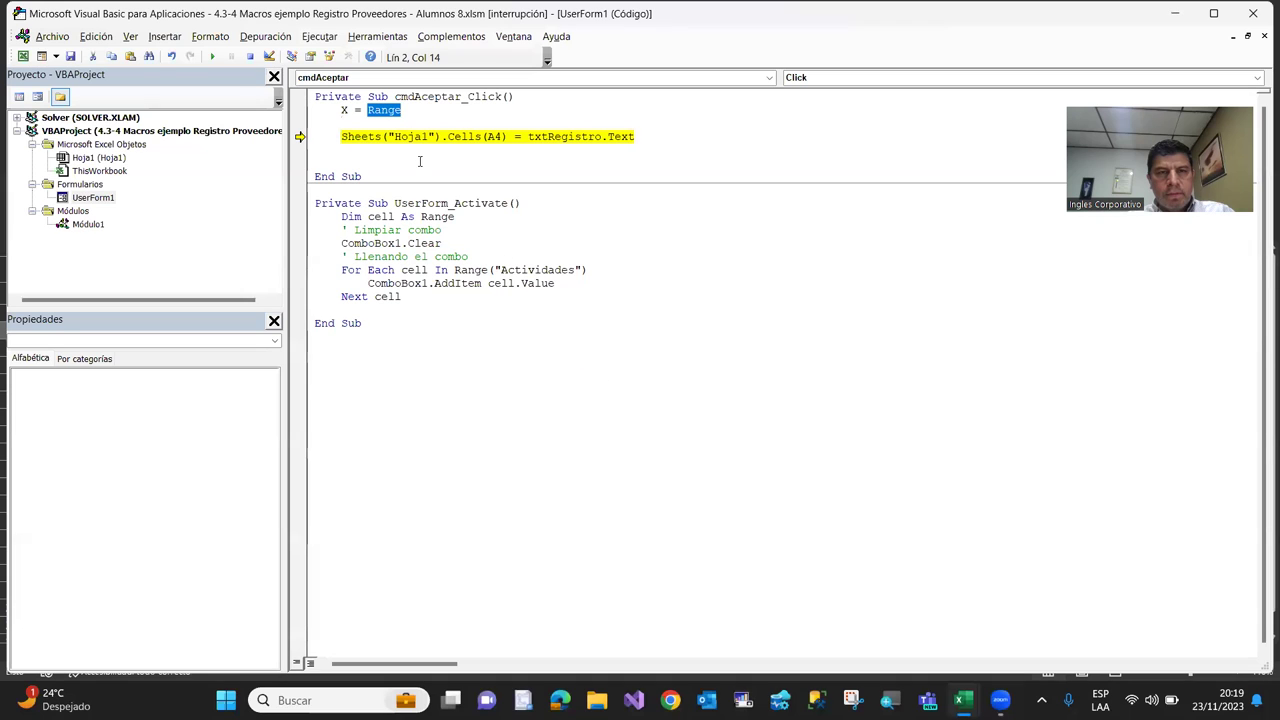
{"action": "left_click", "coordinate": [250, 57]}
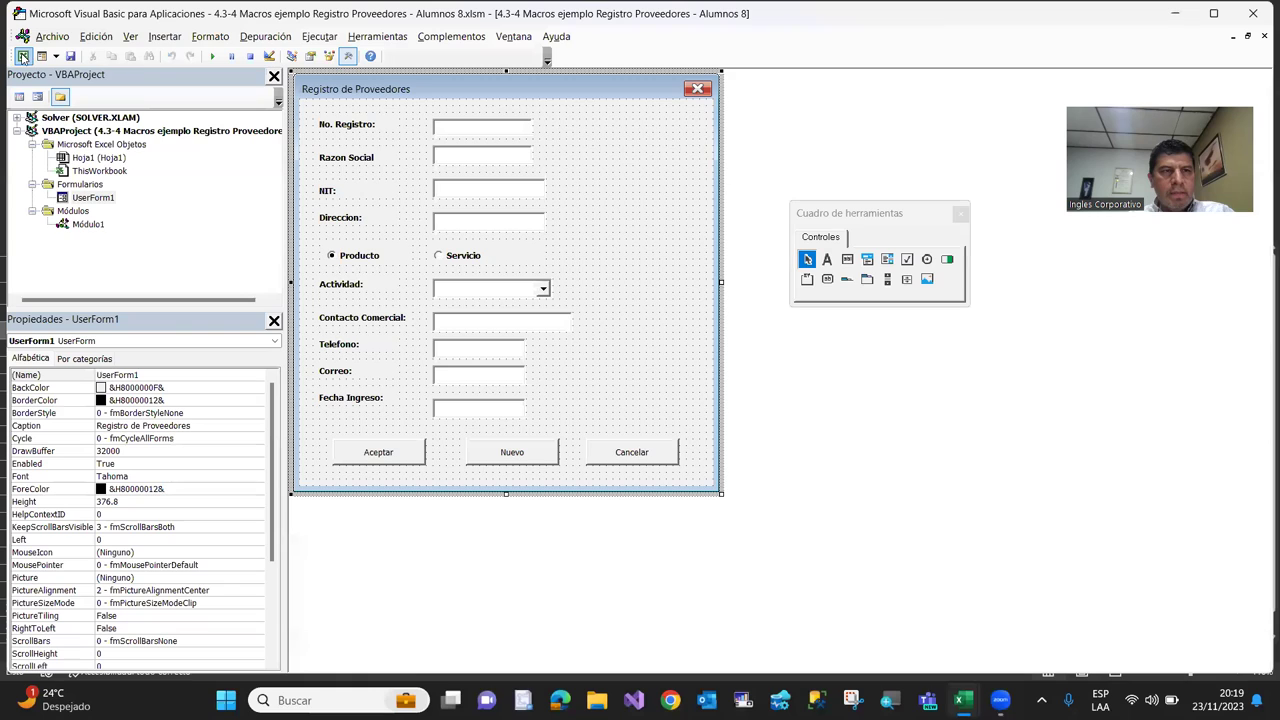
{"action": "key", "text": "alt+F11"}
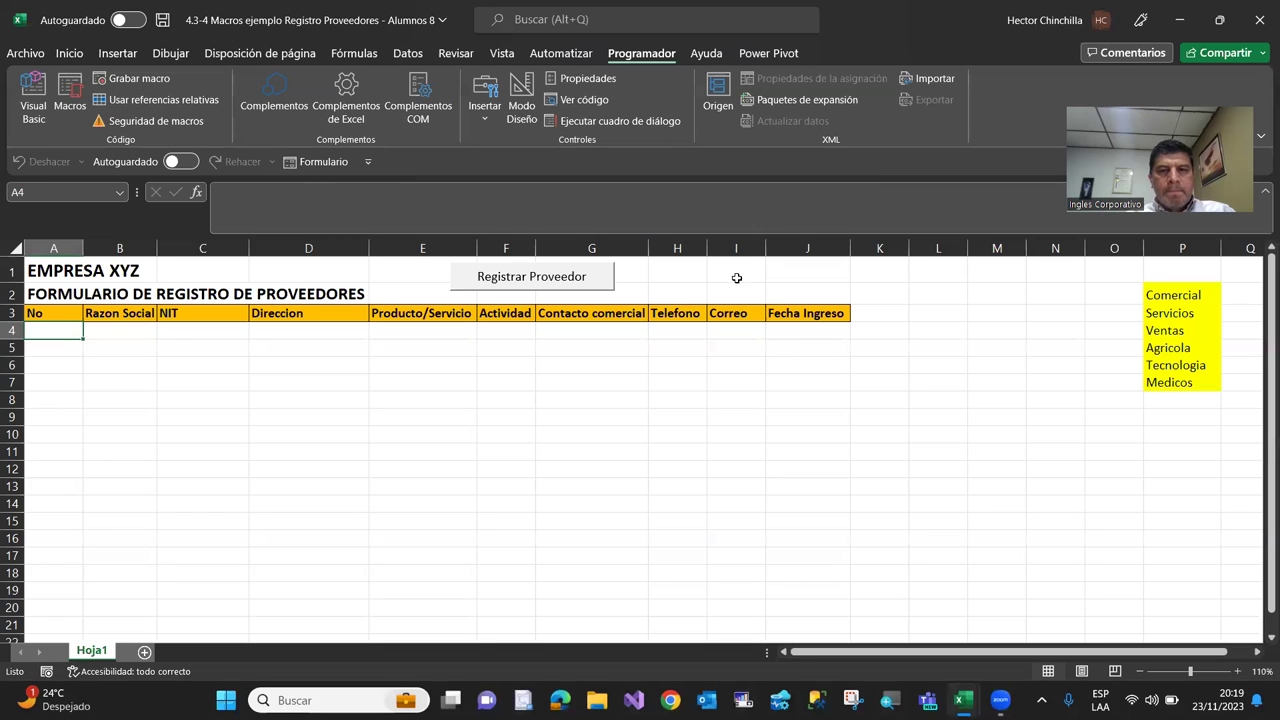
- Enter the label FILA in cell L1
{"action": "left_click", "coordinate": [736, 272]}
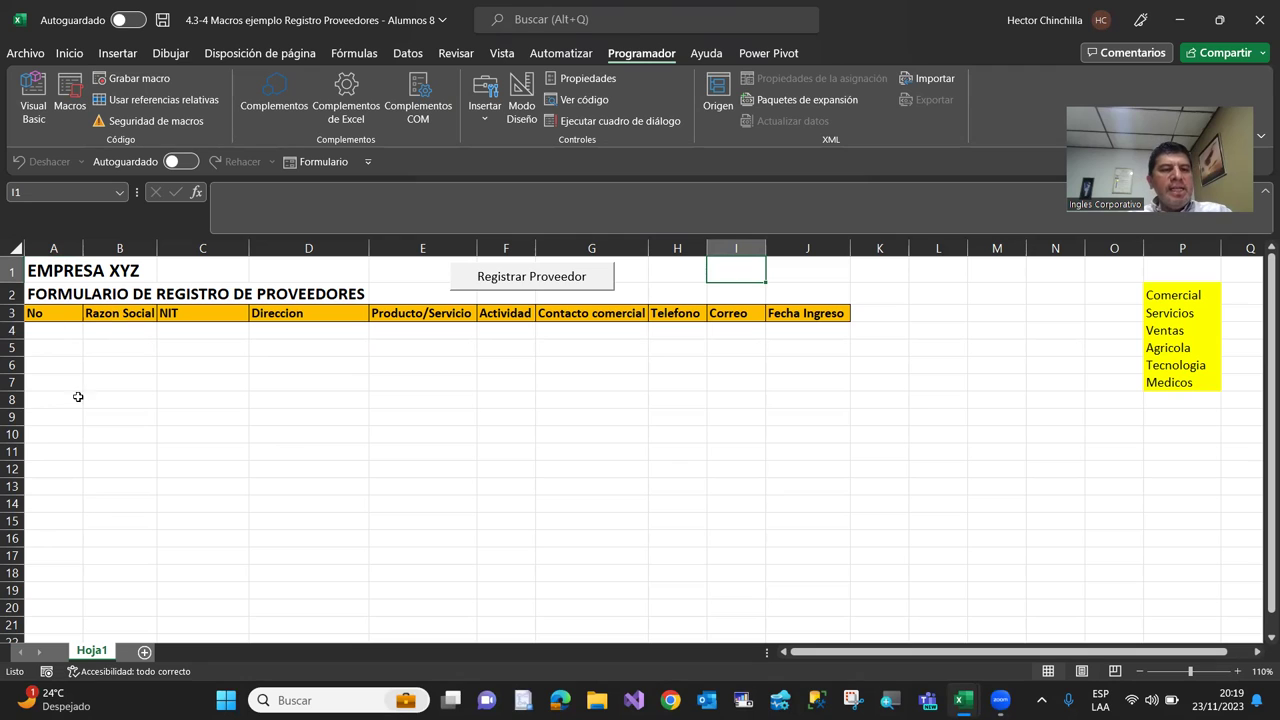
{"action": "key", "text": "Right"}
{"action": "key", "text": "Right"}
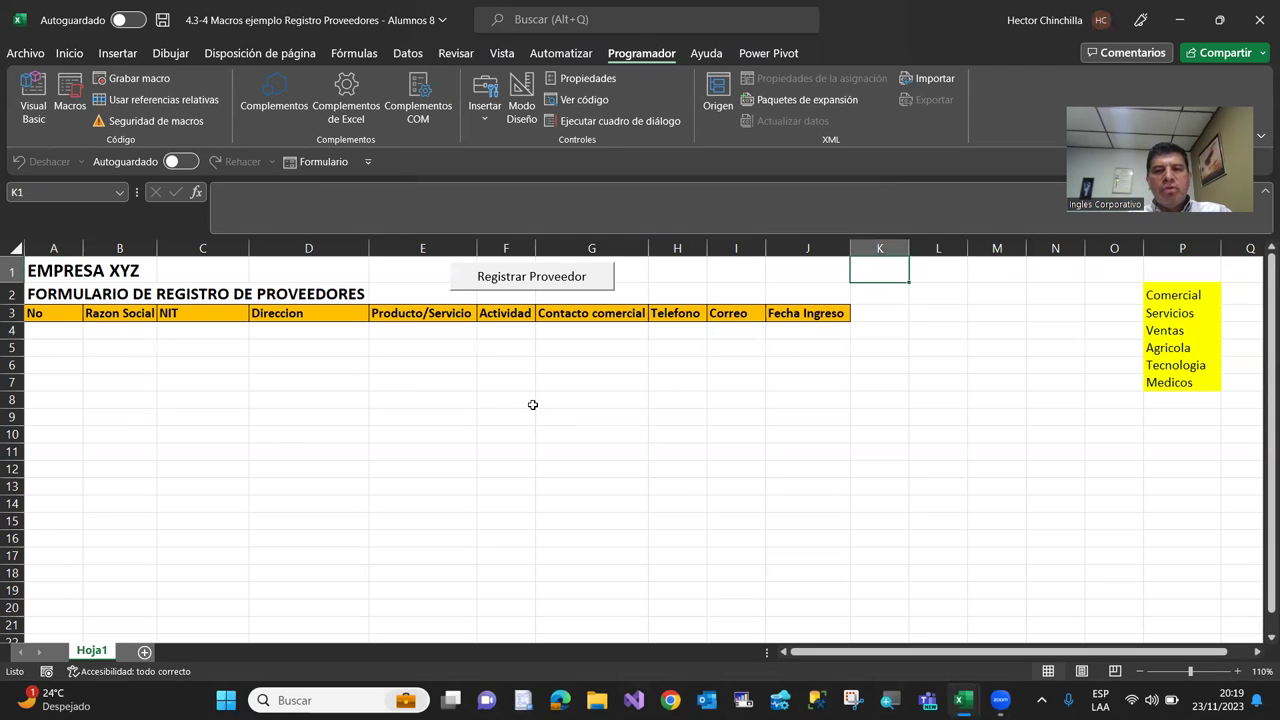
{"action": "key", "text": "Left"}
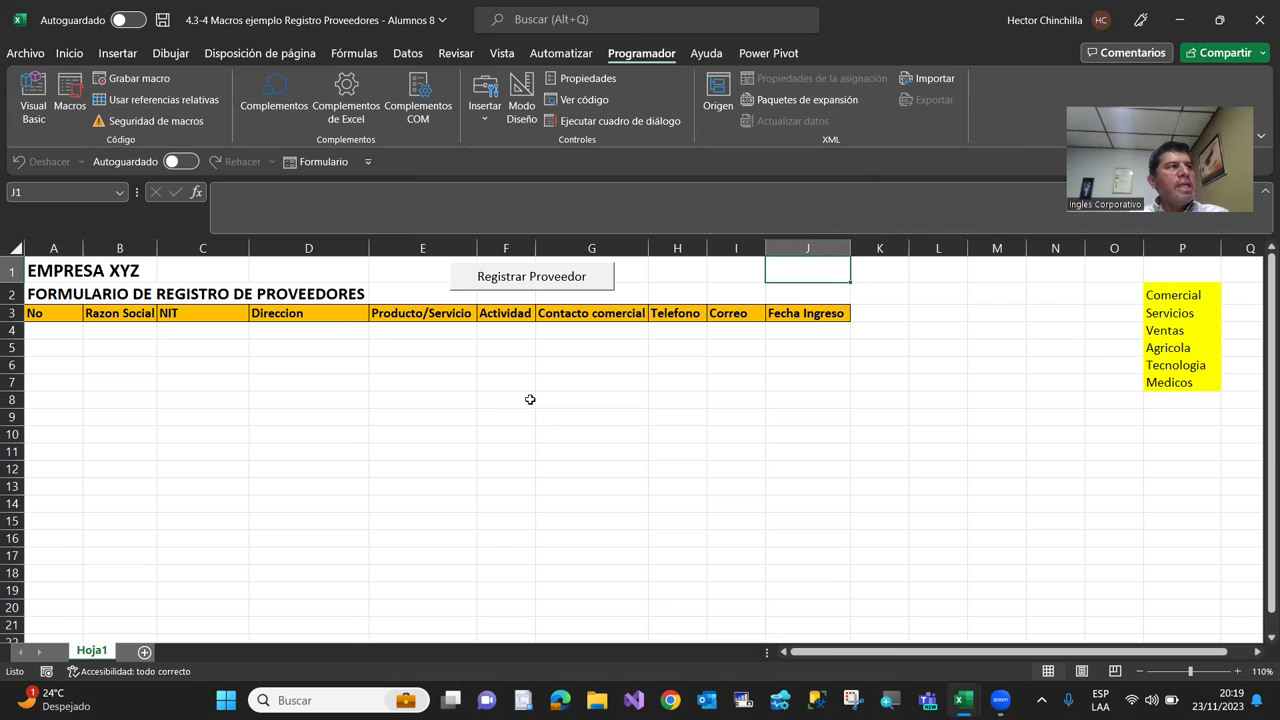
{"action": "key", "text": "Right"}
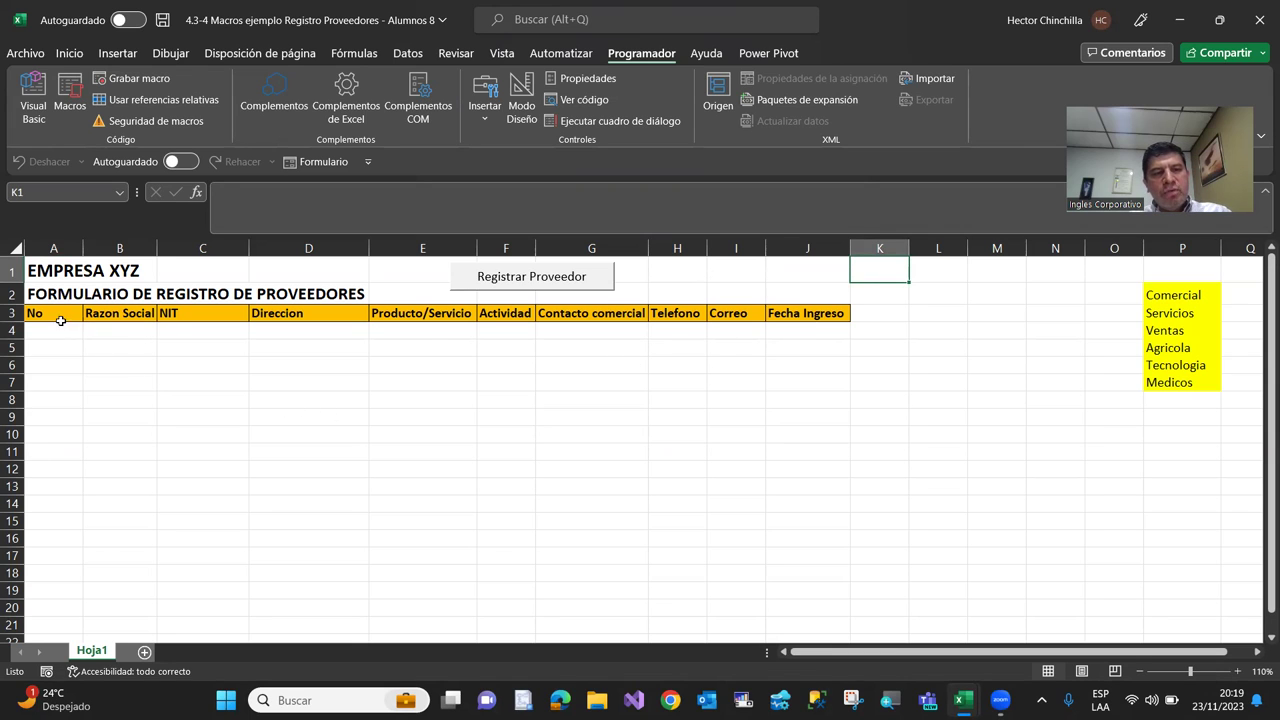
{"action": "left_click", "coordinate": [785, 265]}
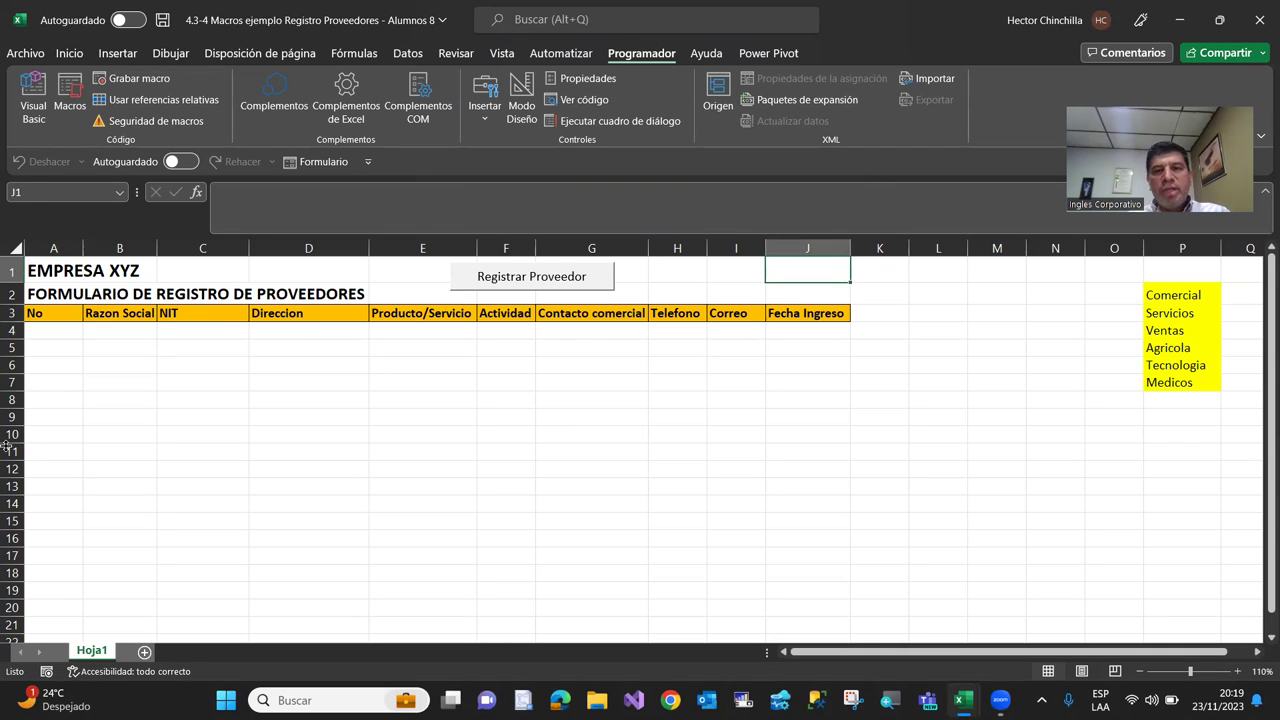
{"action": "key", "text": "Right"}
{"action": "key", "text": "Right"}
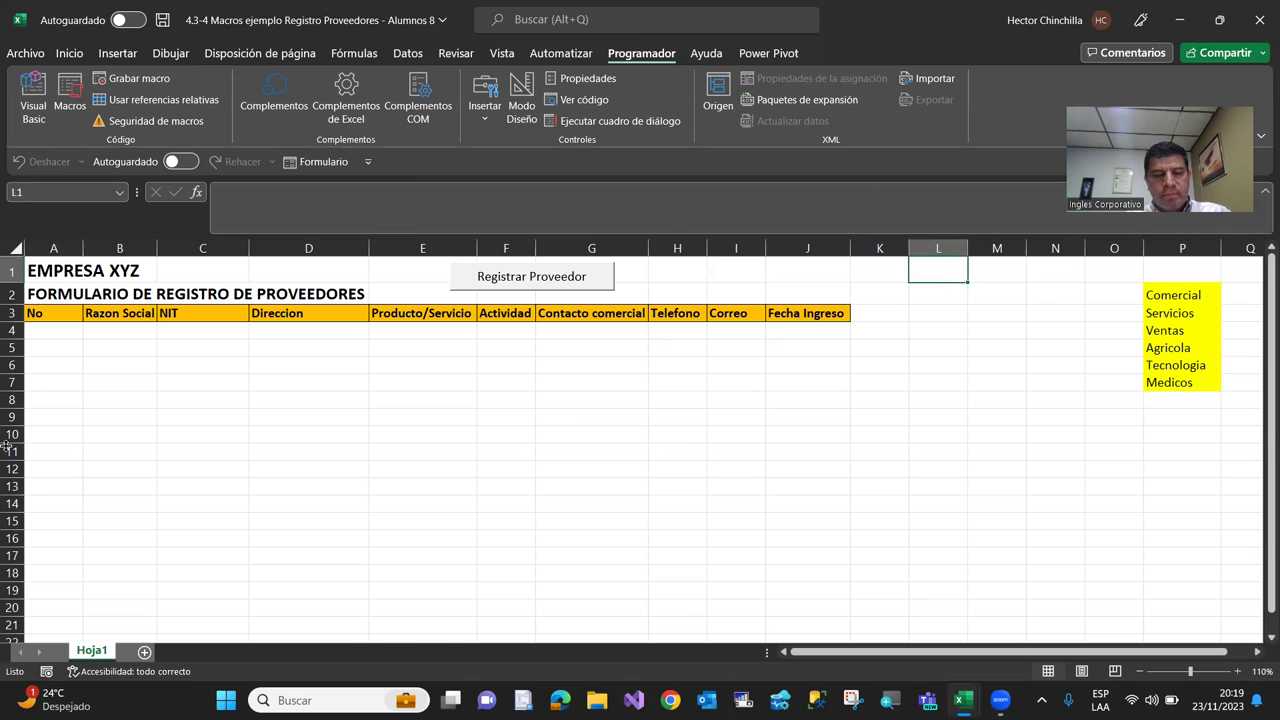
{"action": "type", "text": "FILA"}
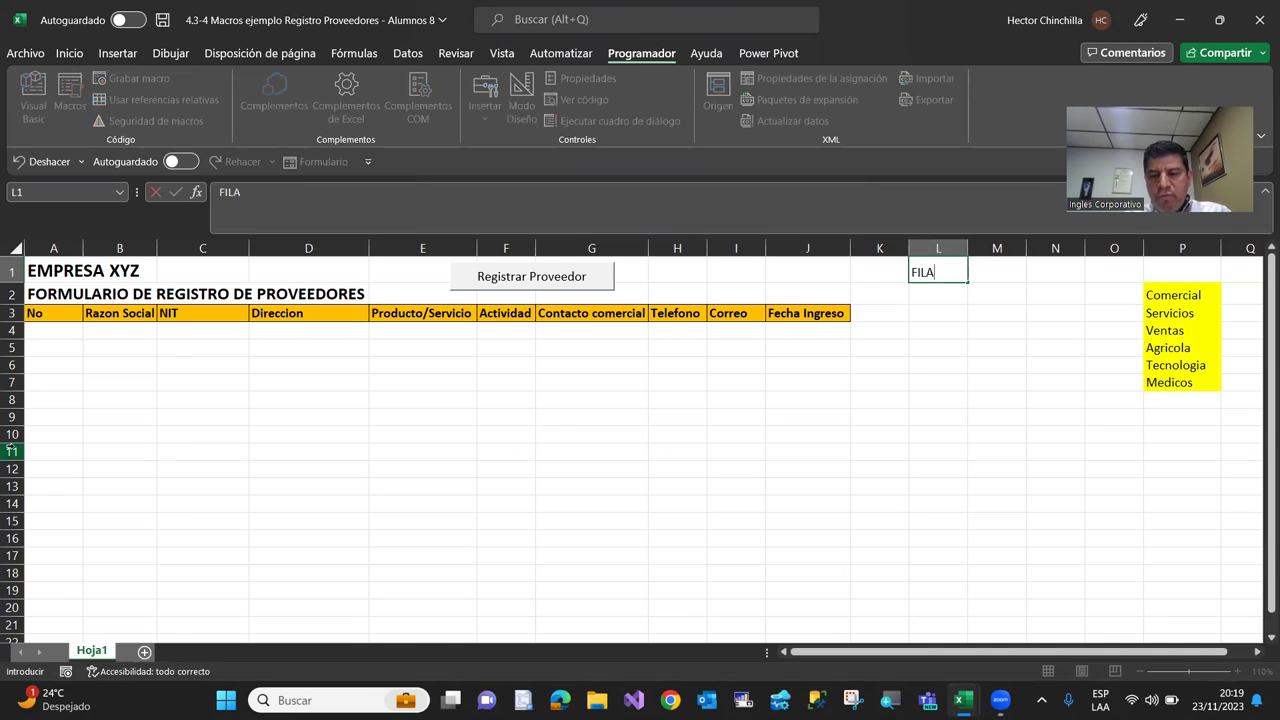
{"action": "key", "text": "Tab"}
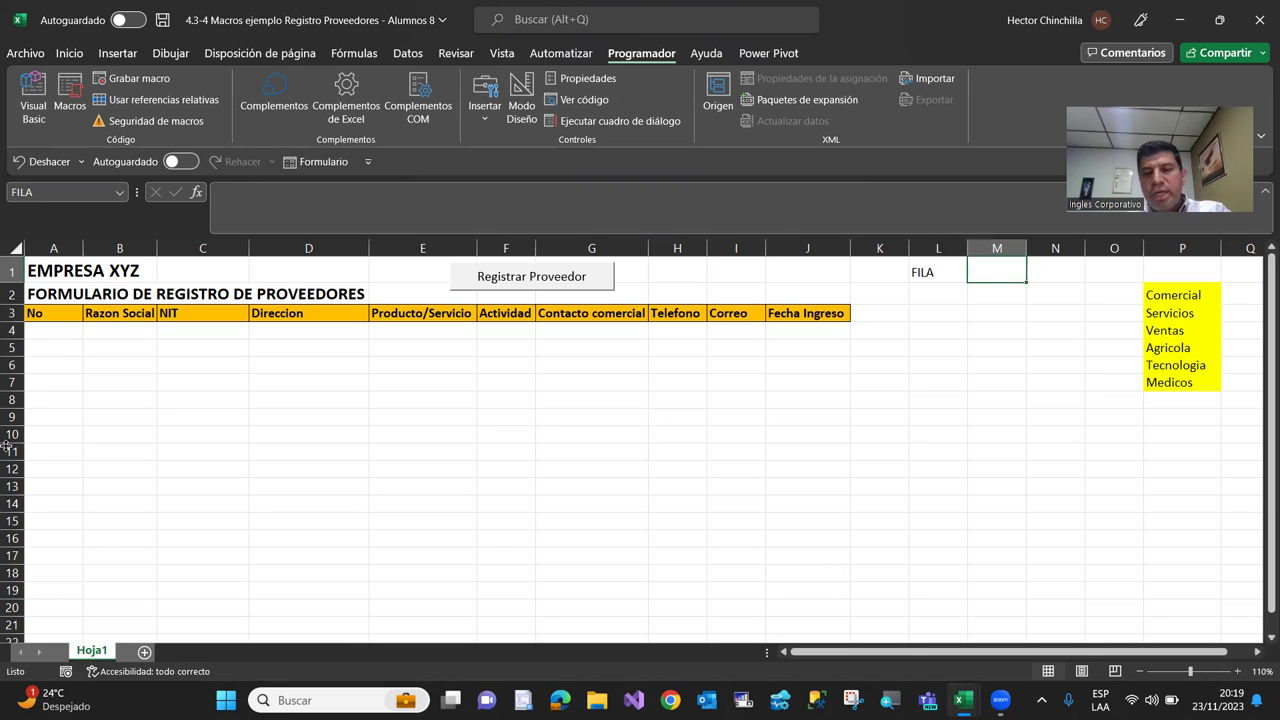
- Enter =CONTARA(A:A)+1 in M1 so it shows the next empty row, 4
{"action": "type", "text": "="}
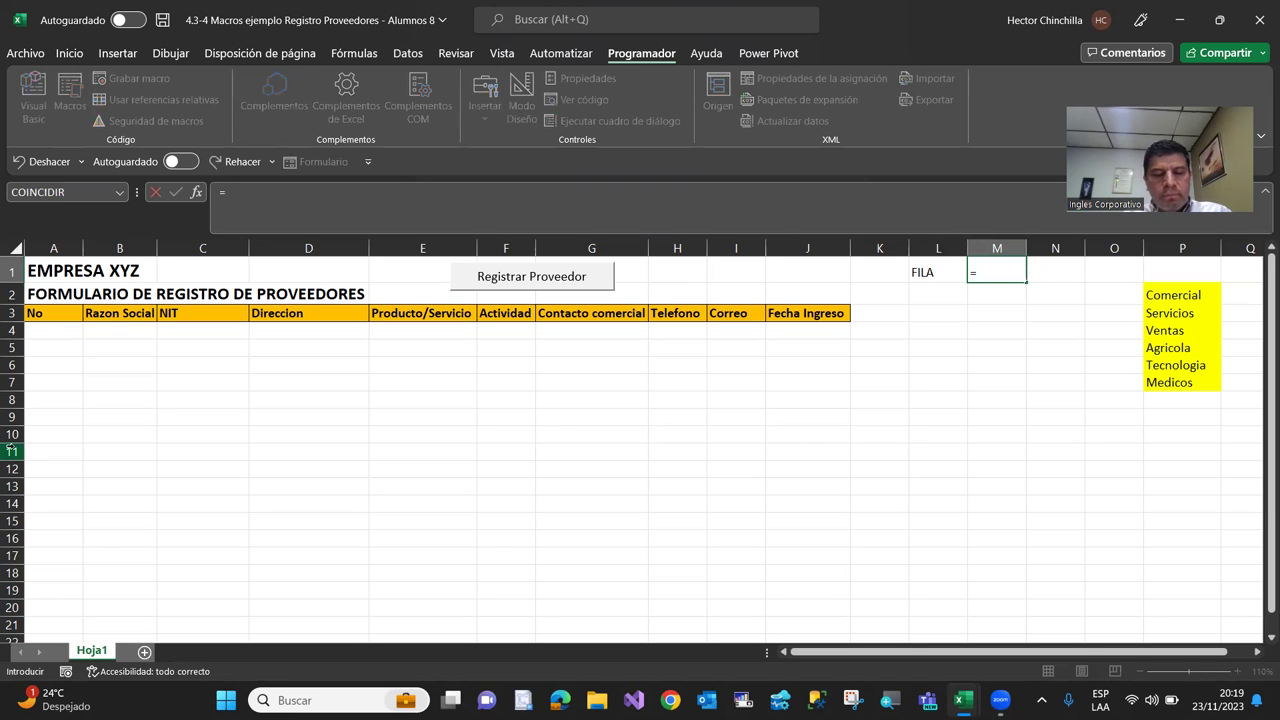
{"action": "type", "text": "CO"}
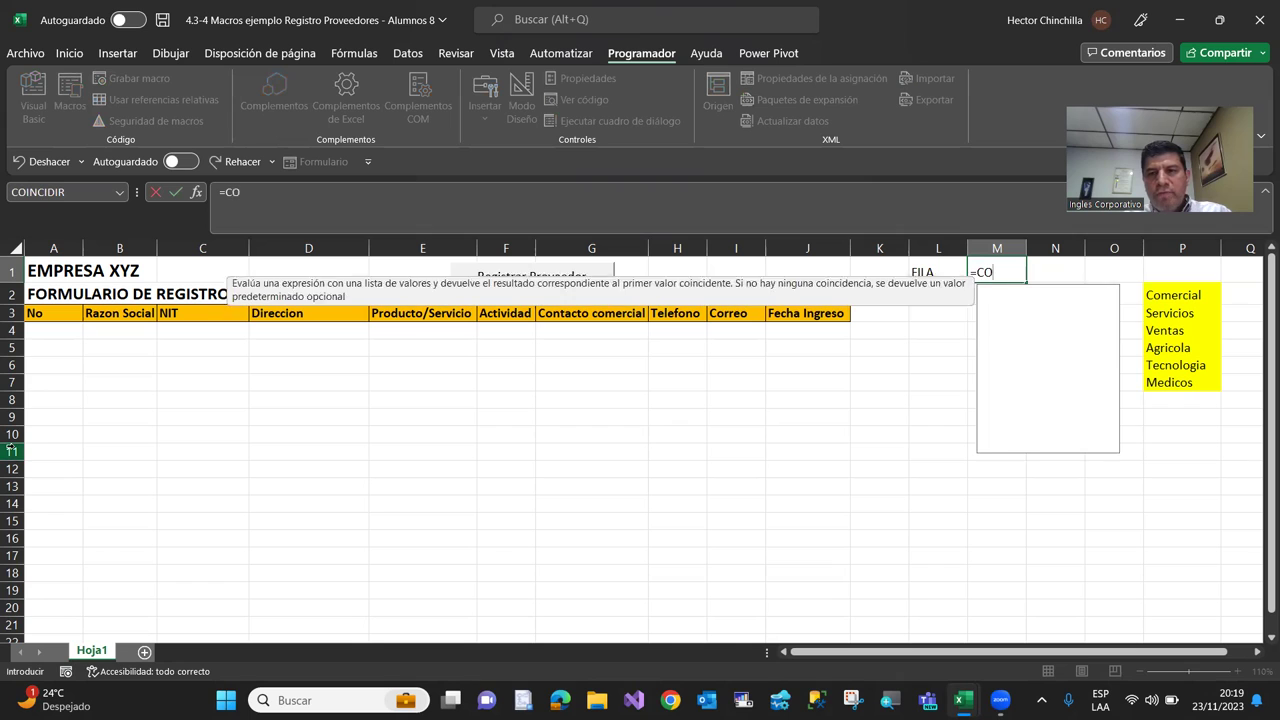
{"action": "type", "text": "NTARA"}
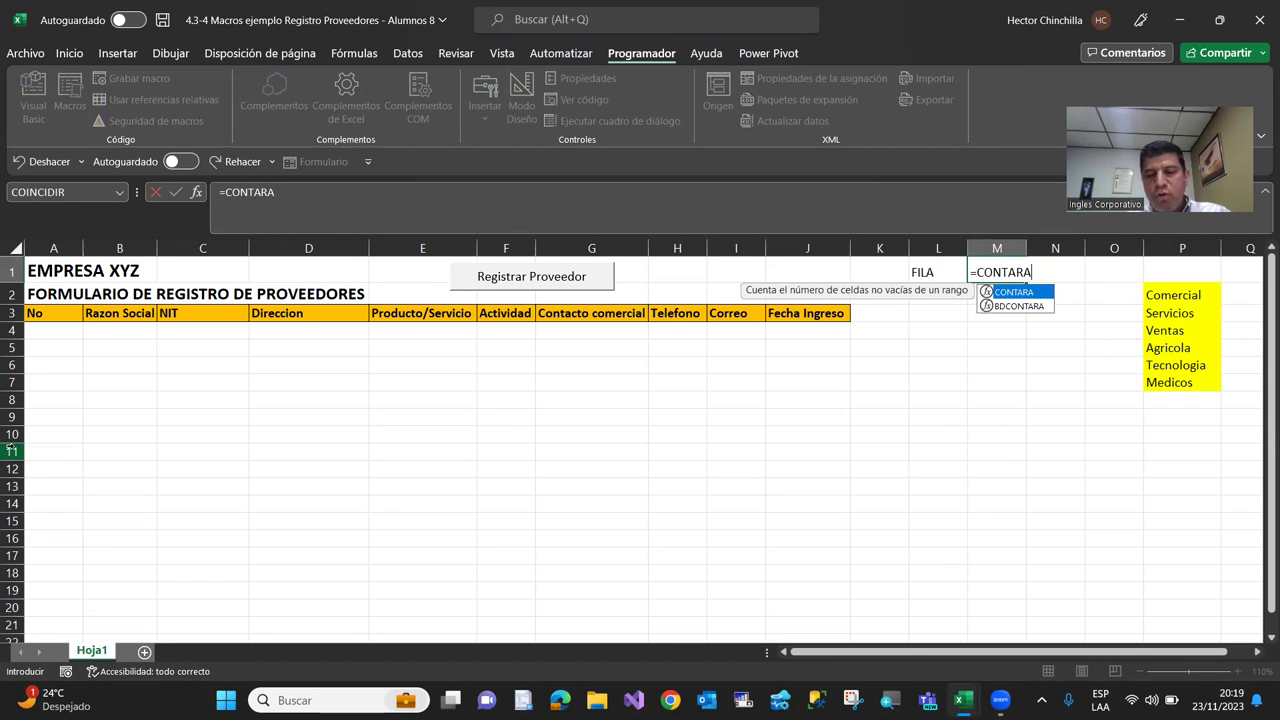
{"action": "type", "text": "("}
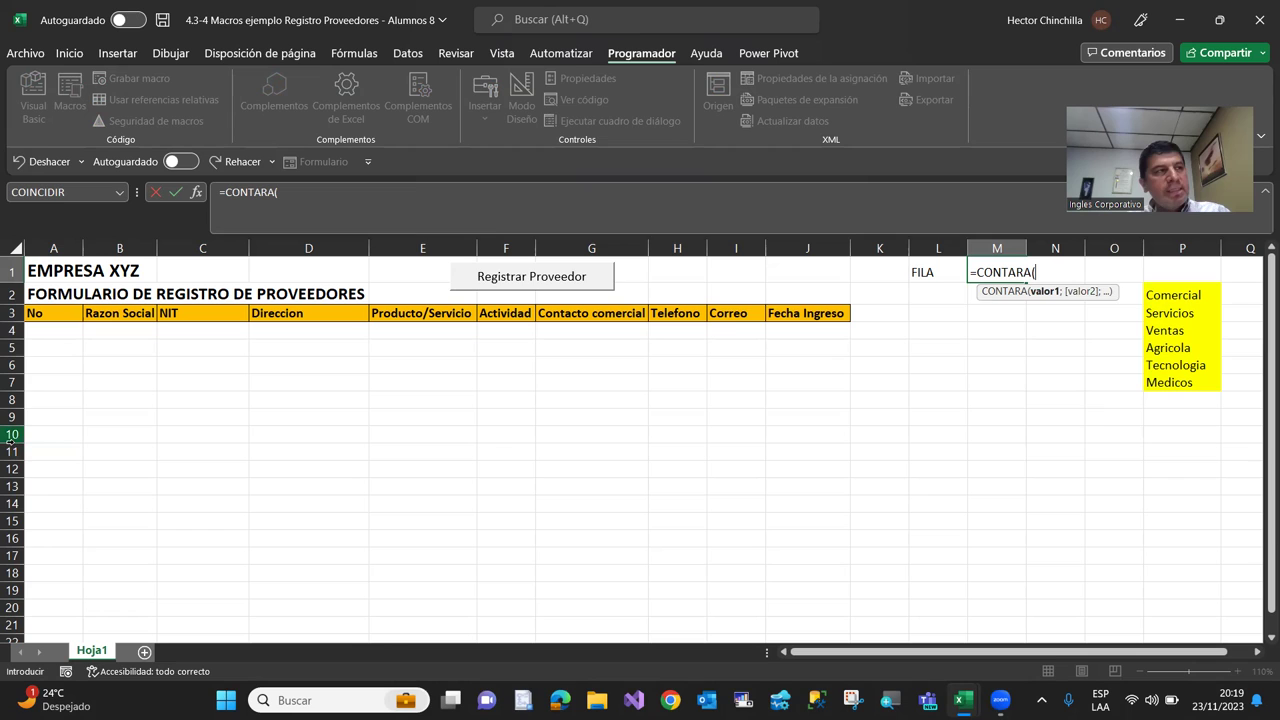
{"action": "type", "text": "A"}
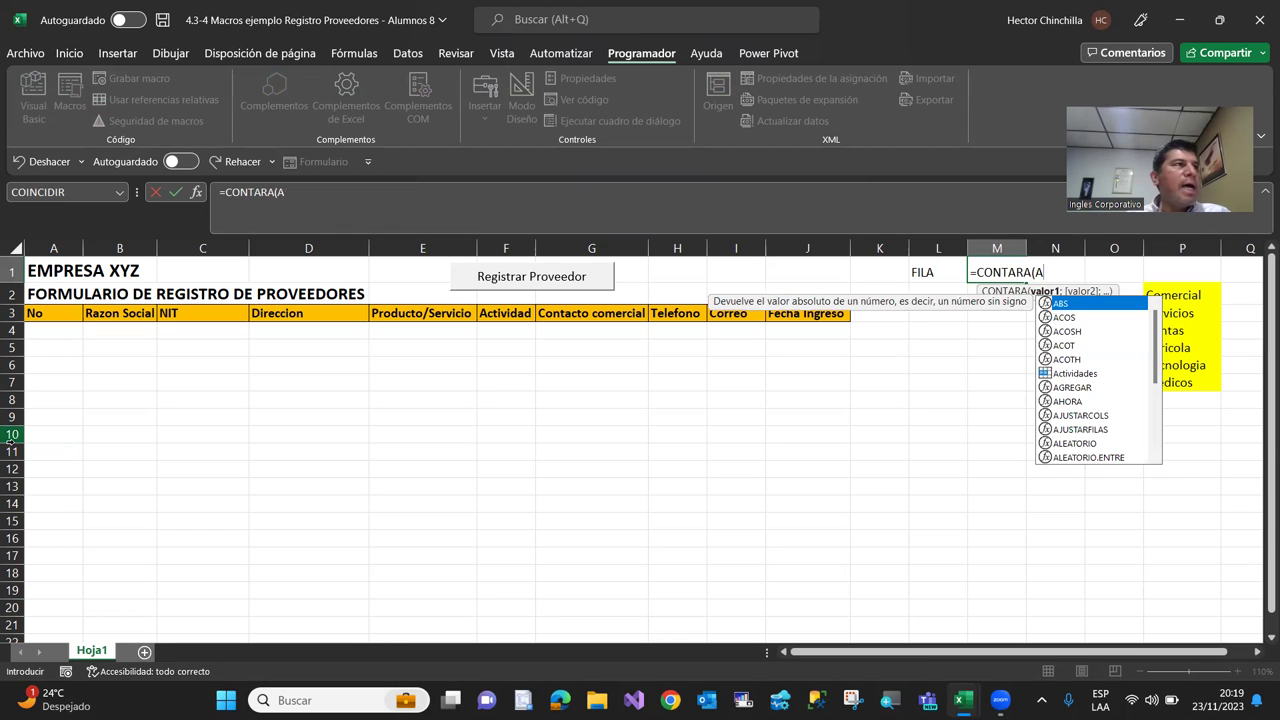
{"action": "type", "text": ":A"}
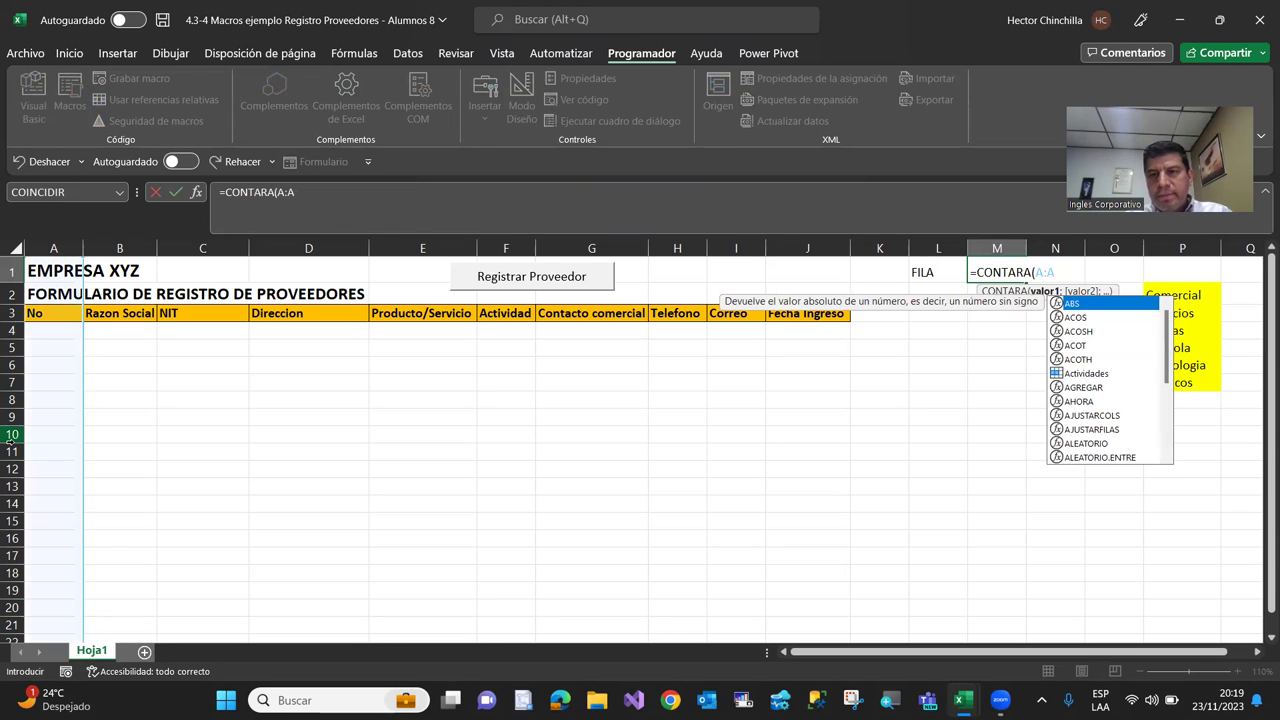
{"action": "type", "text": ")+1"}
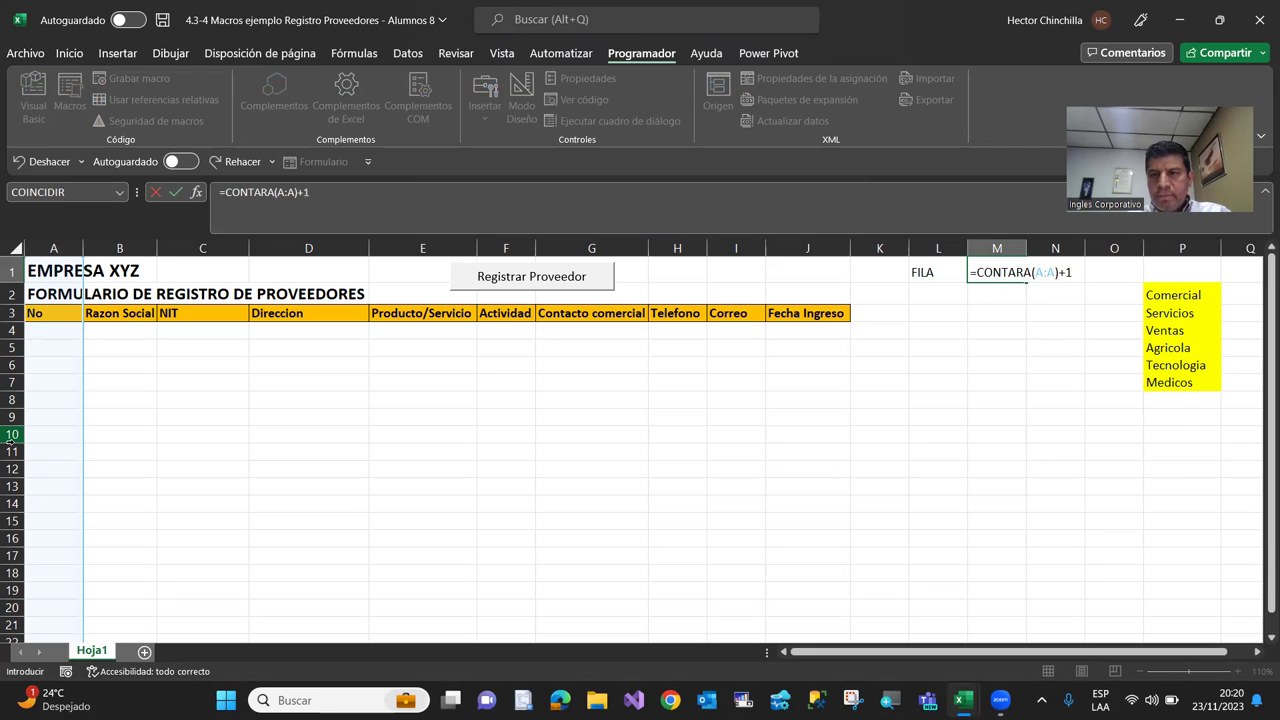
{"action": "key", "text": "Return"}
{"action": "key", "text": "Up"}
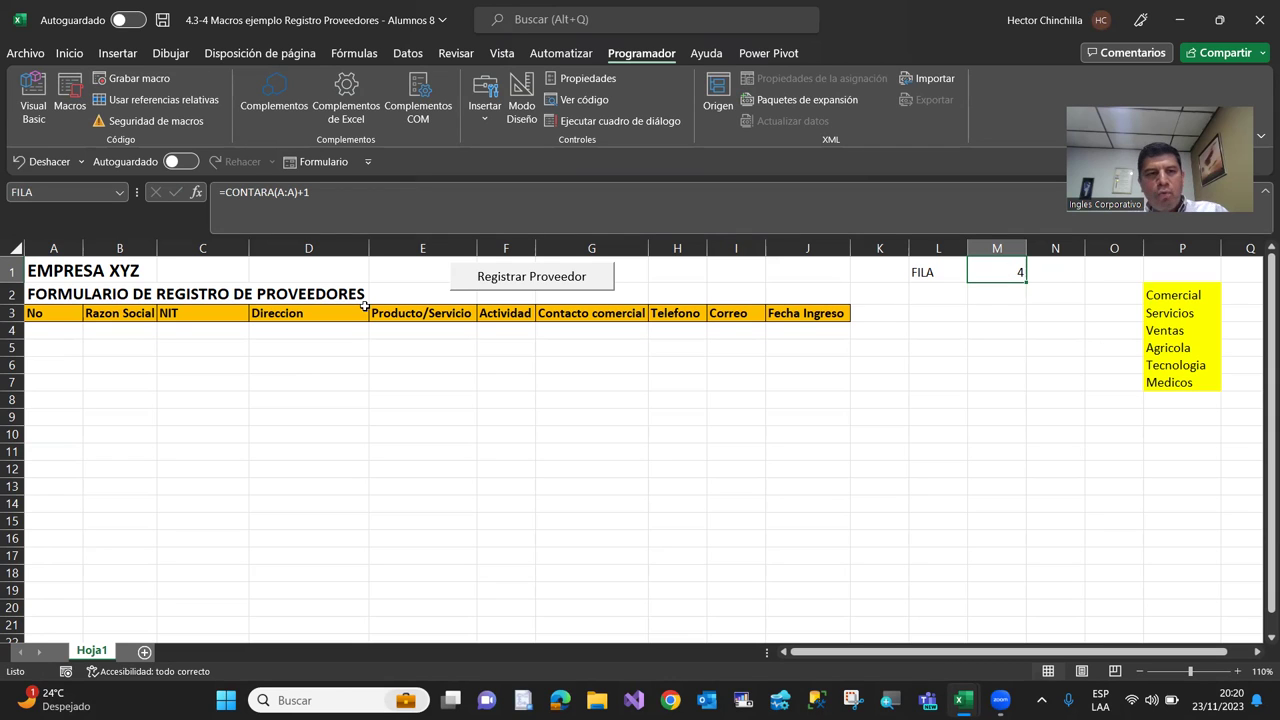
- Test the counter with 12212 in A4 and 12121 in A5, then clear both cells
{"action": "left_click", "coordinate": [57, 331]}
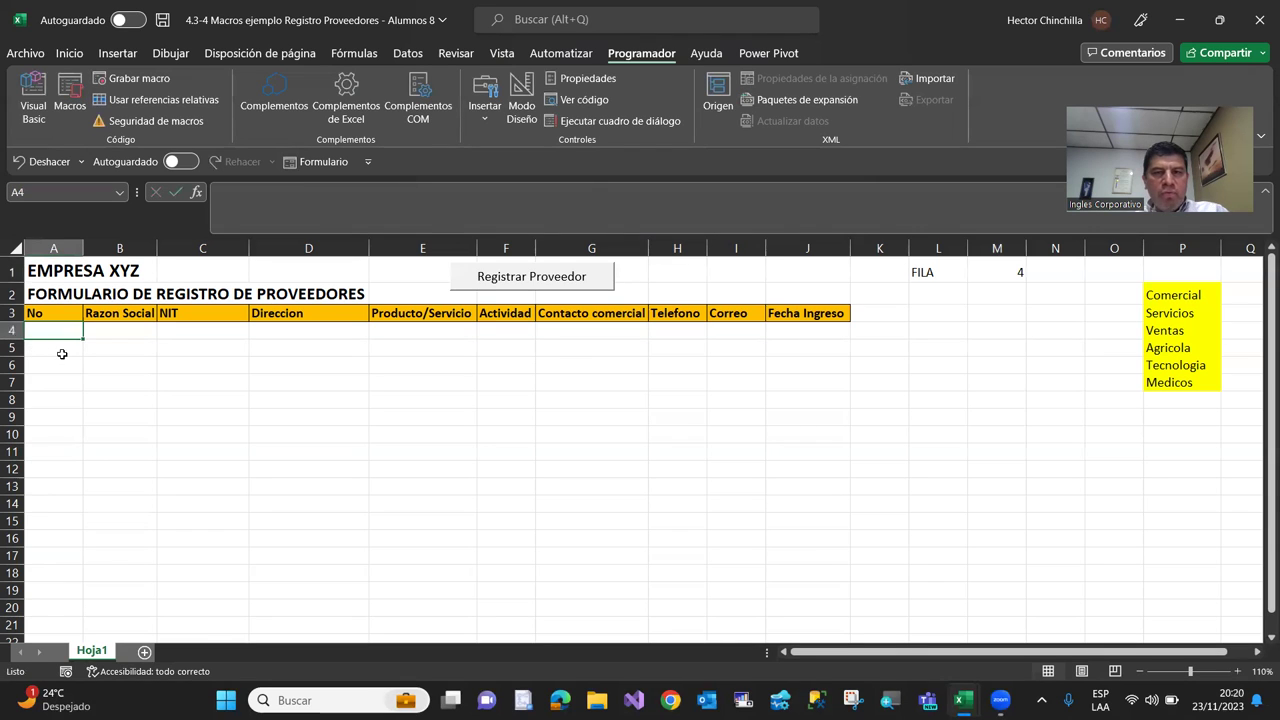
{"action": "type", "text": "12212"}
{"action": "key", "text": "Return"}
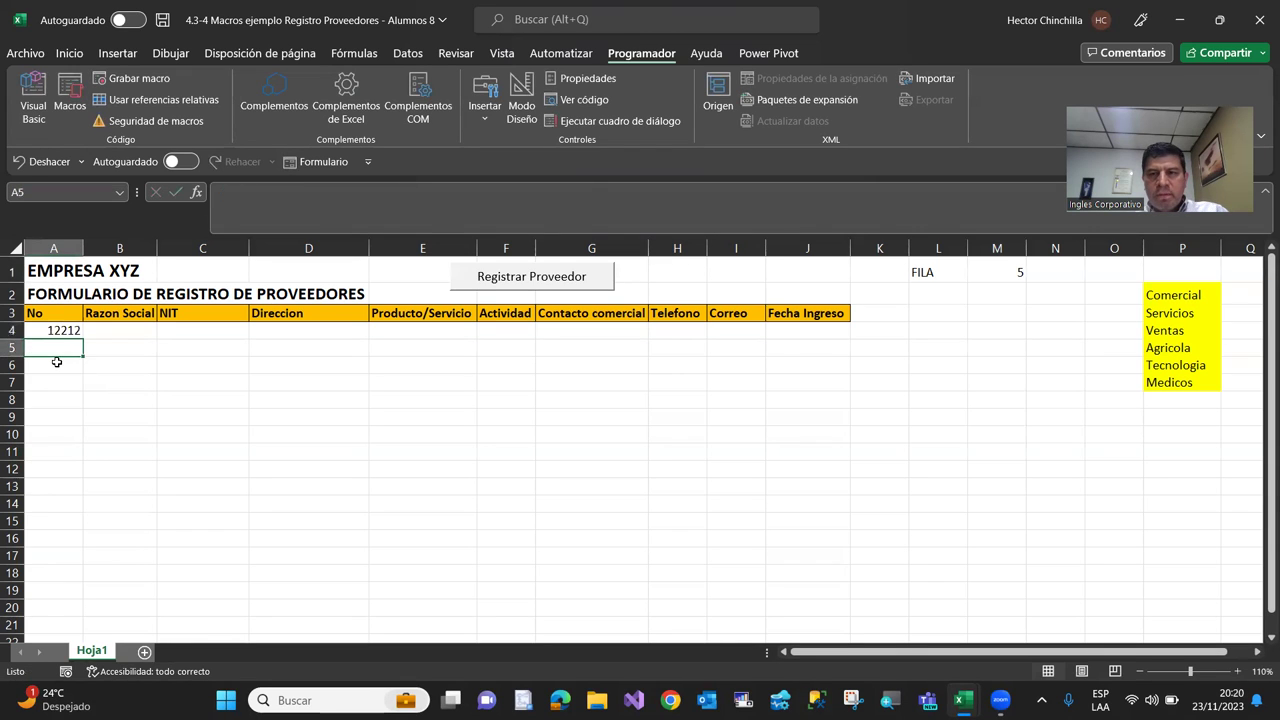
{"action": "left_click", "coordinate": [54, 330]}
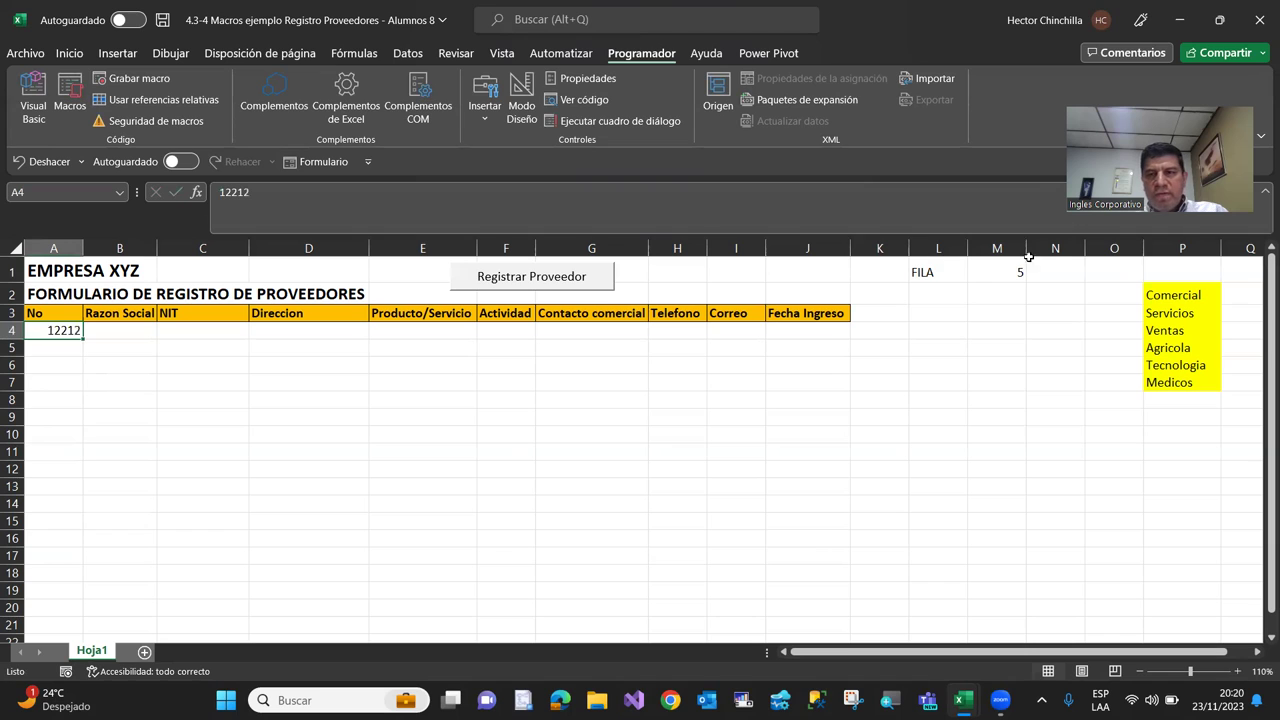
{"action": "left_click", "coordinate": [54, 350]}
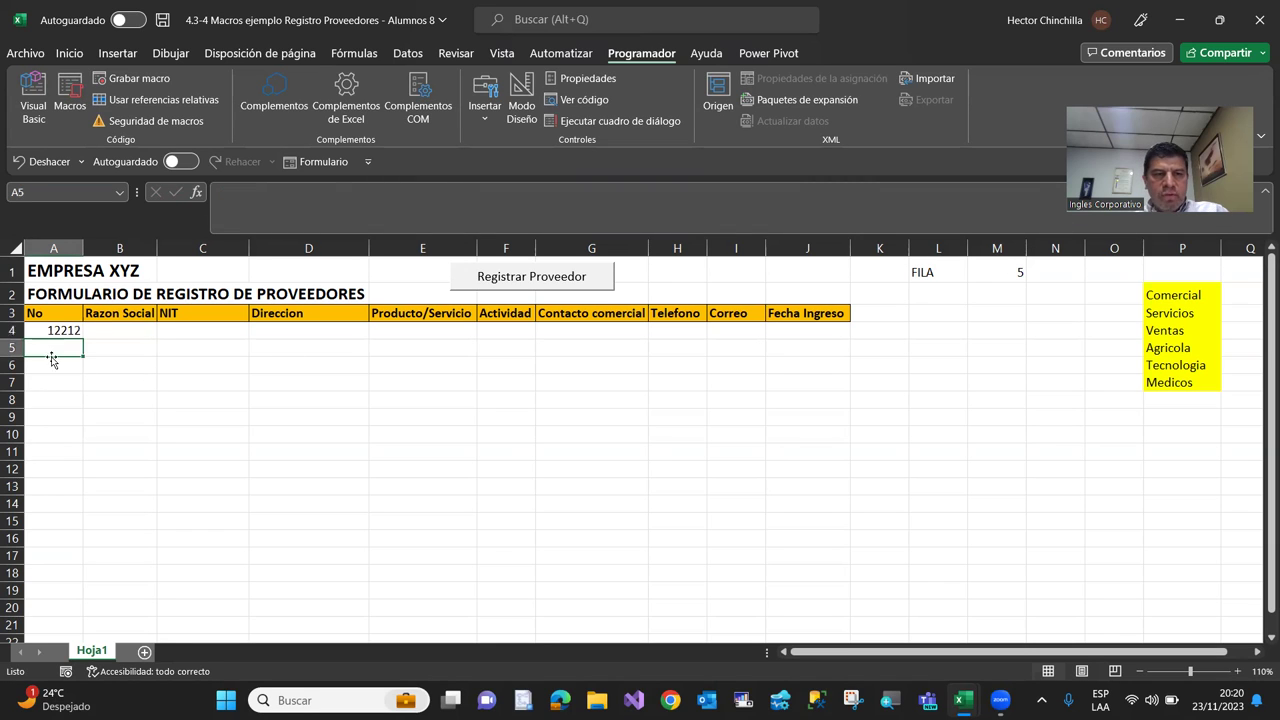
{"action": "type", "text": "12121"}
{"action": "key", "text": "Return"}
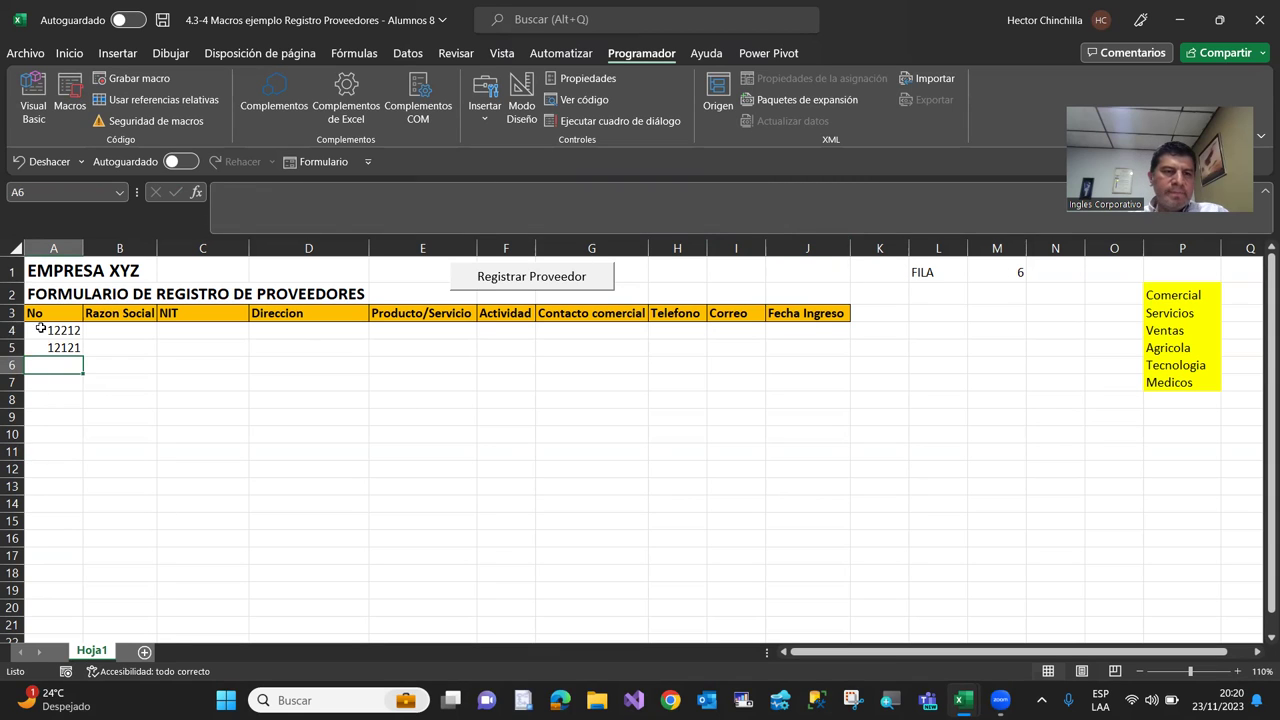
{"action": "left_click_drag", "start_coordinate": [40, 329], "coordinate": [54, 347]}
{"action": "key", "text": "Delete"}
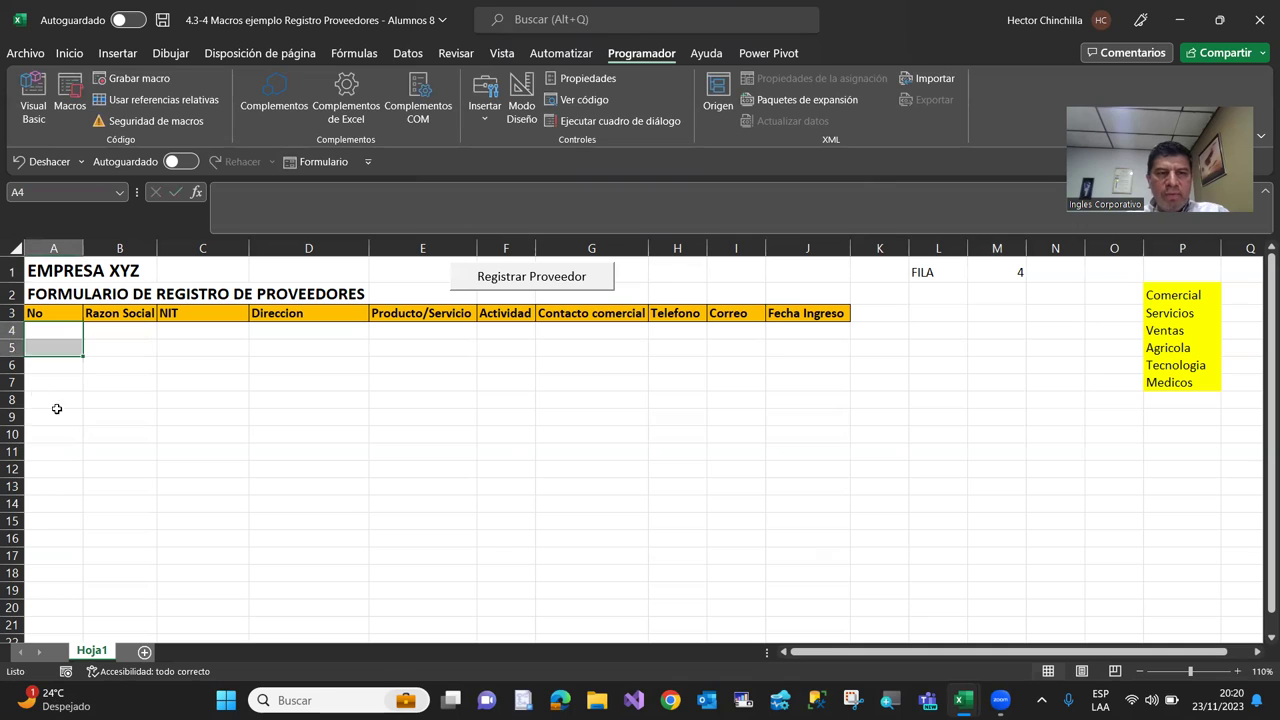
{"action": "key", "text": "shift+Up"}
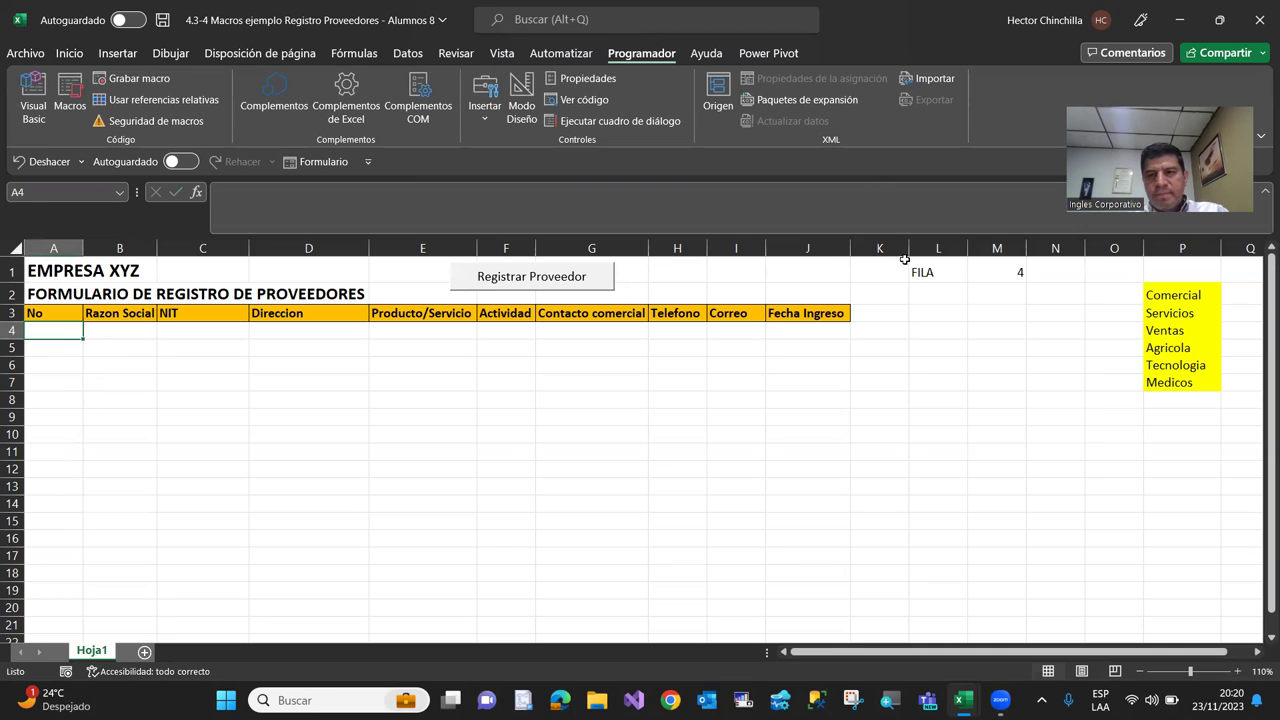
- Confirm M1 is named FILA and reopen the Aceptar button's code in the VBA editor
{"action": "left_click", "coordinate": [1008, 270]}
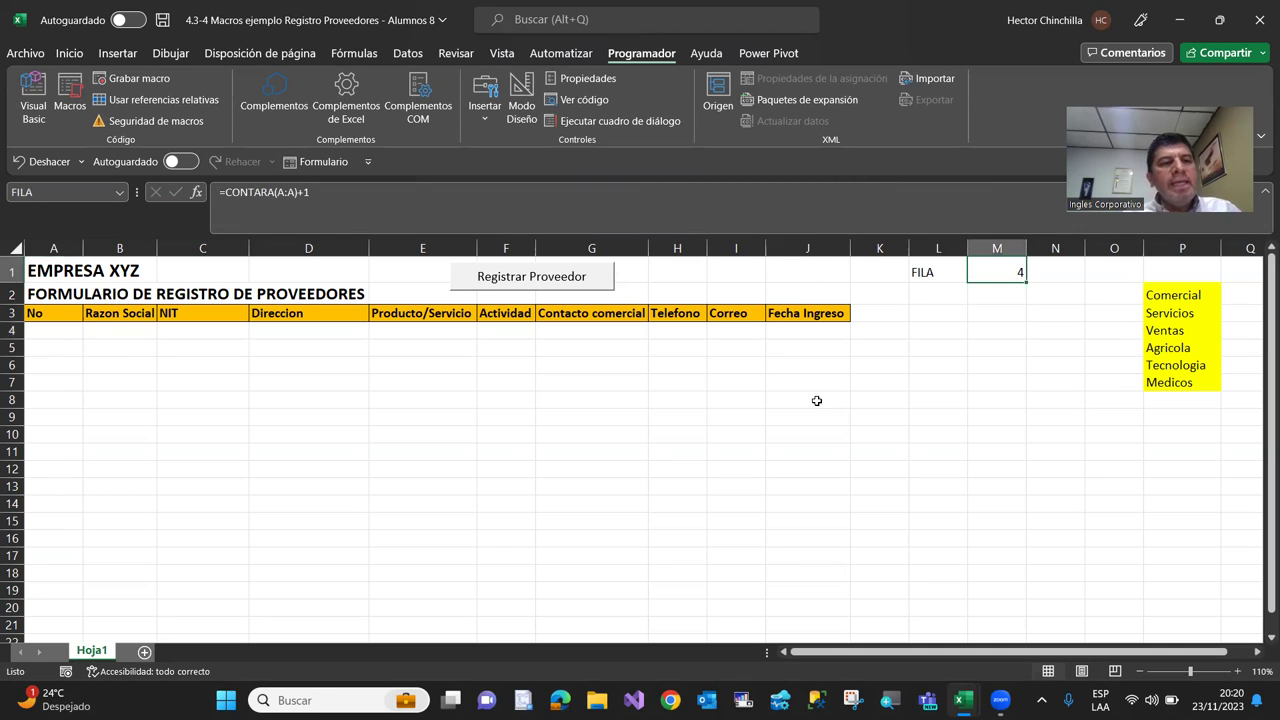
{"action": "left_click", "coordinate": [62, 191]}
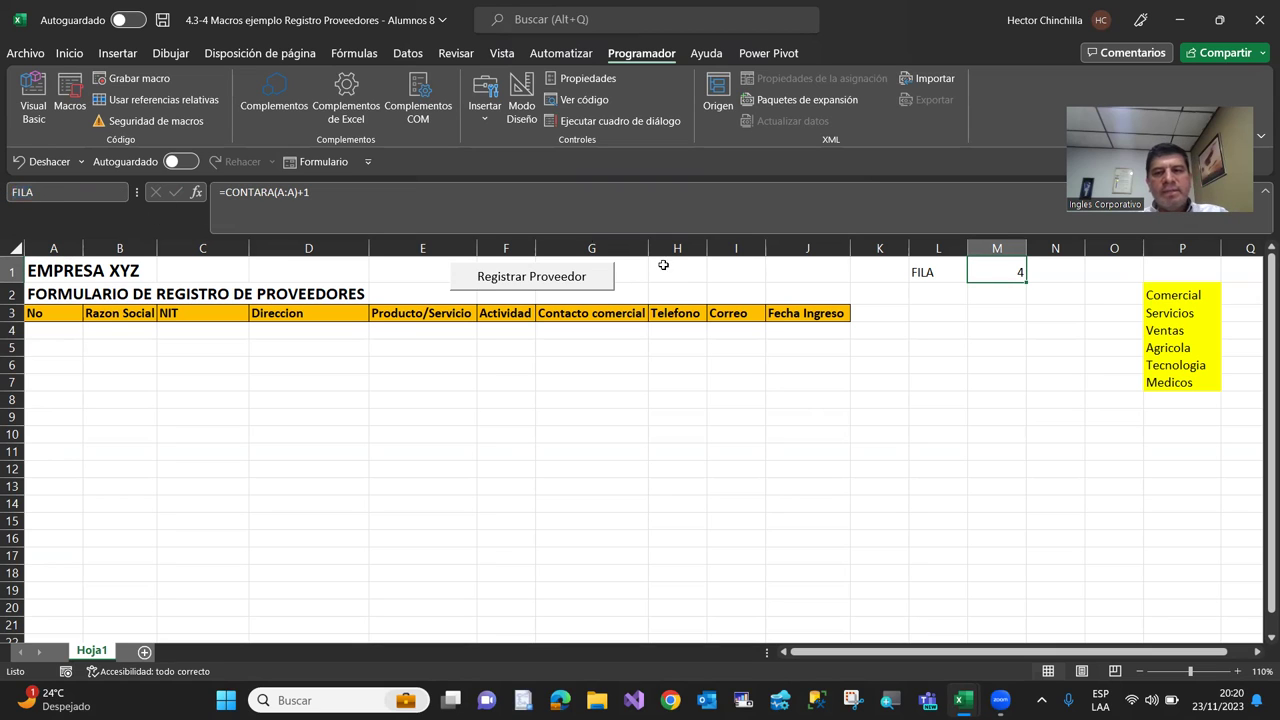
{"action": "left_click", "coordinate": [930, 298]}
{"action": "left_click", "coordinate": [985, 277]}
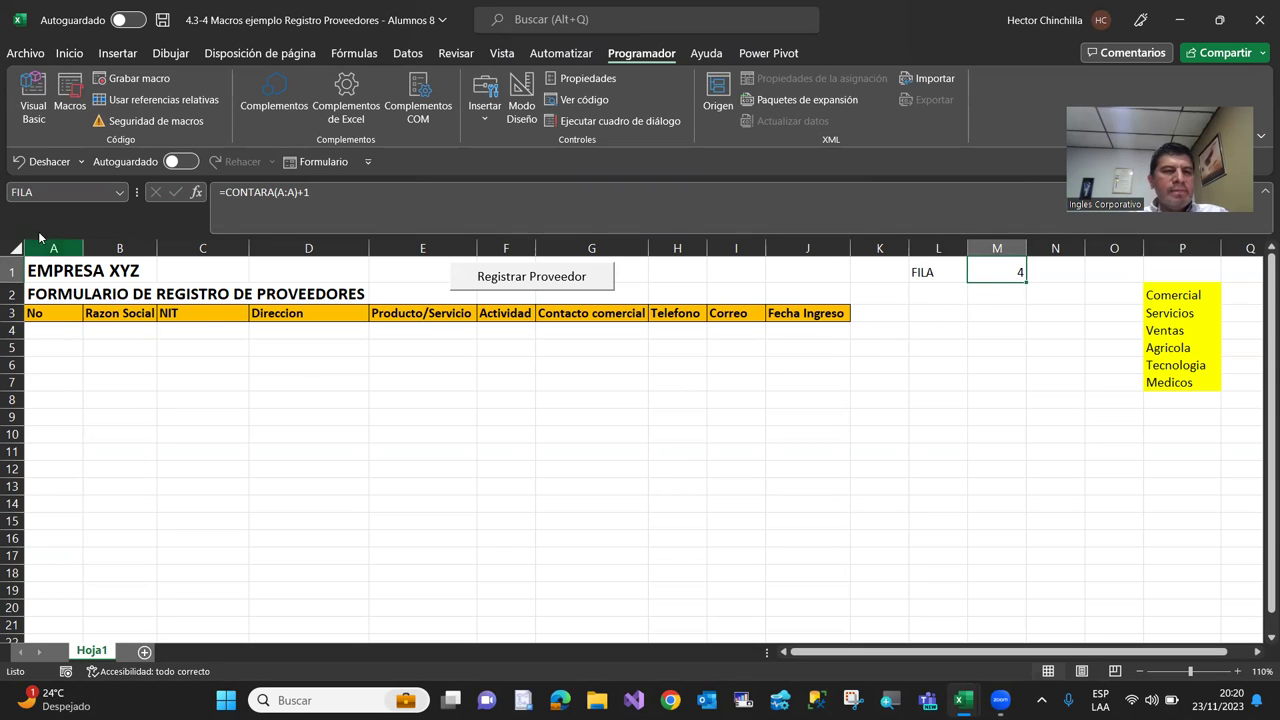
{"action": "left_click", "coordinate": [38, 82]}
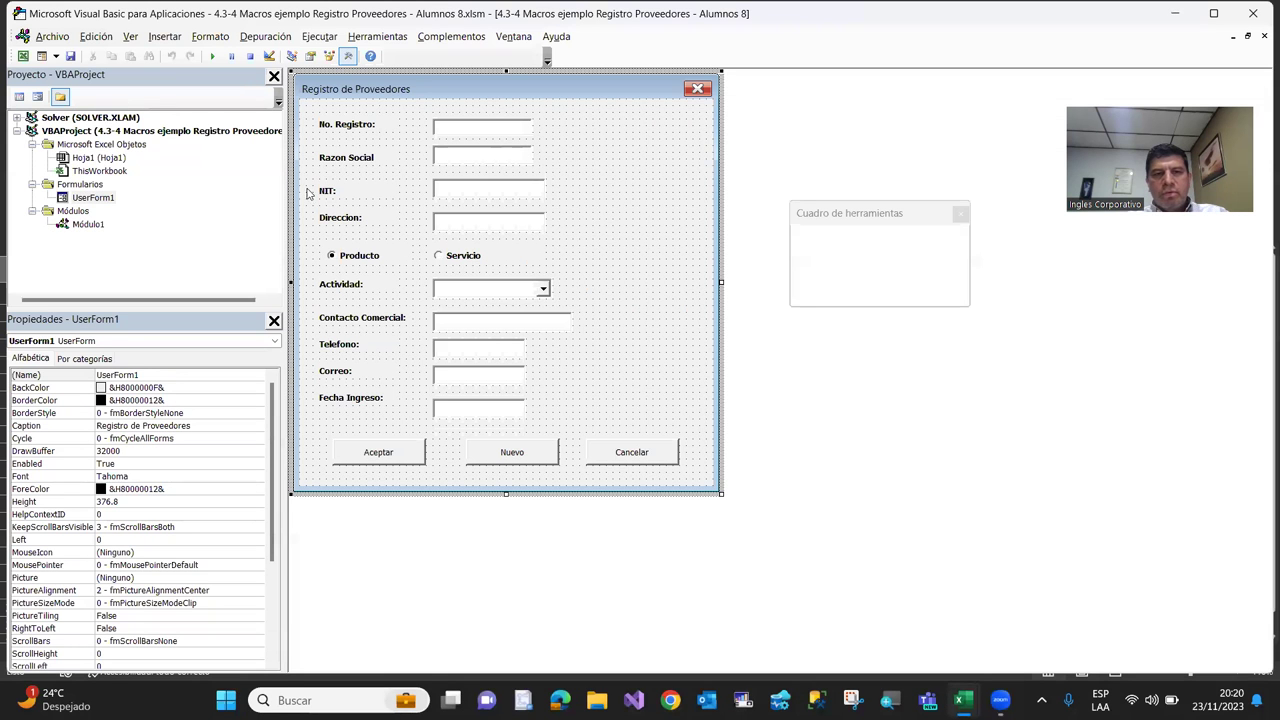
{"action": "double_click", "coordinate": [389, 456]}
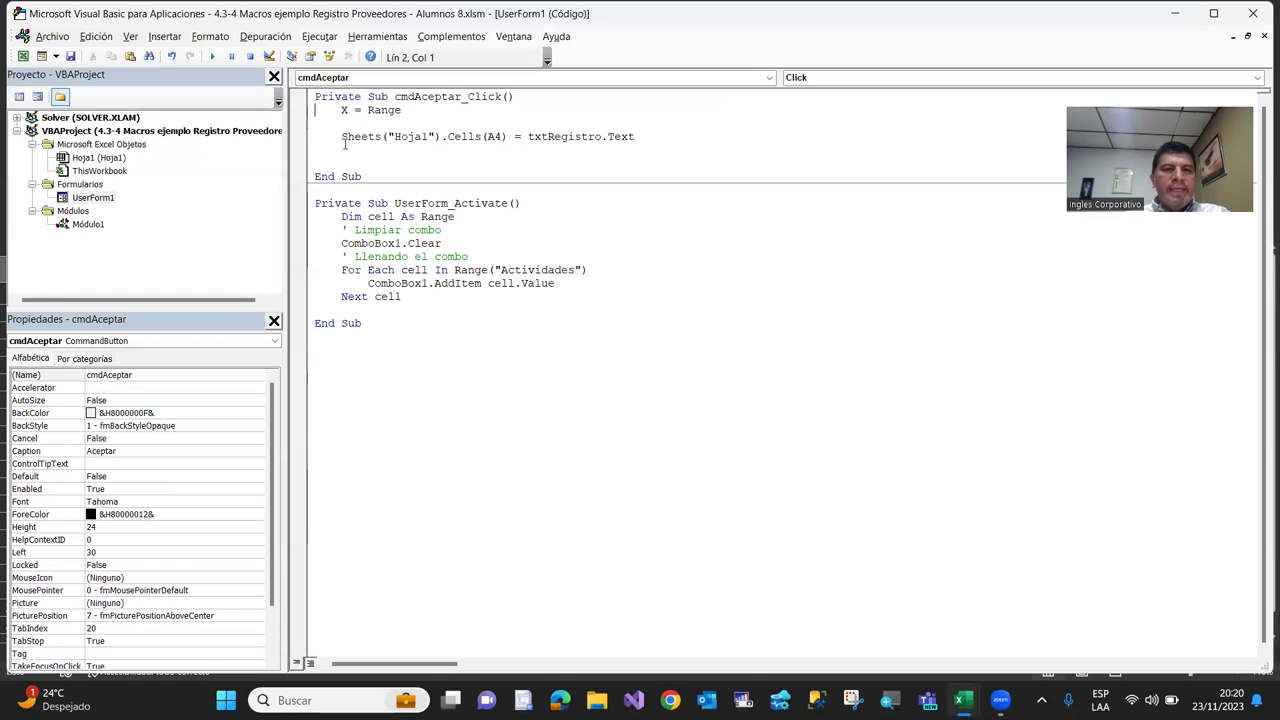
- Complete the first line as X = Range("FILA") and remove the extra blank line below it
{"action": "left_click", "coordinate": [352, 110]}
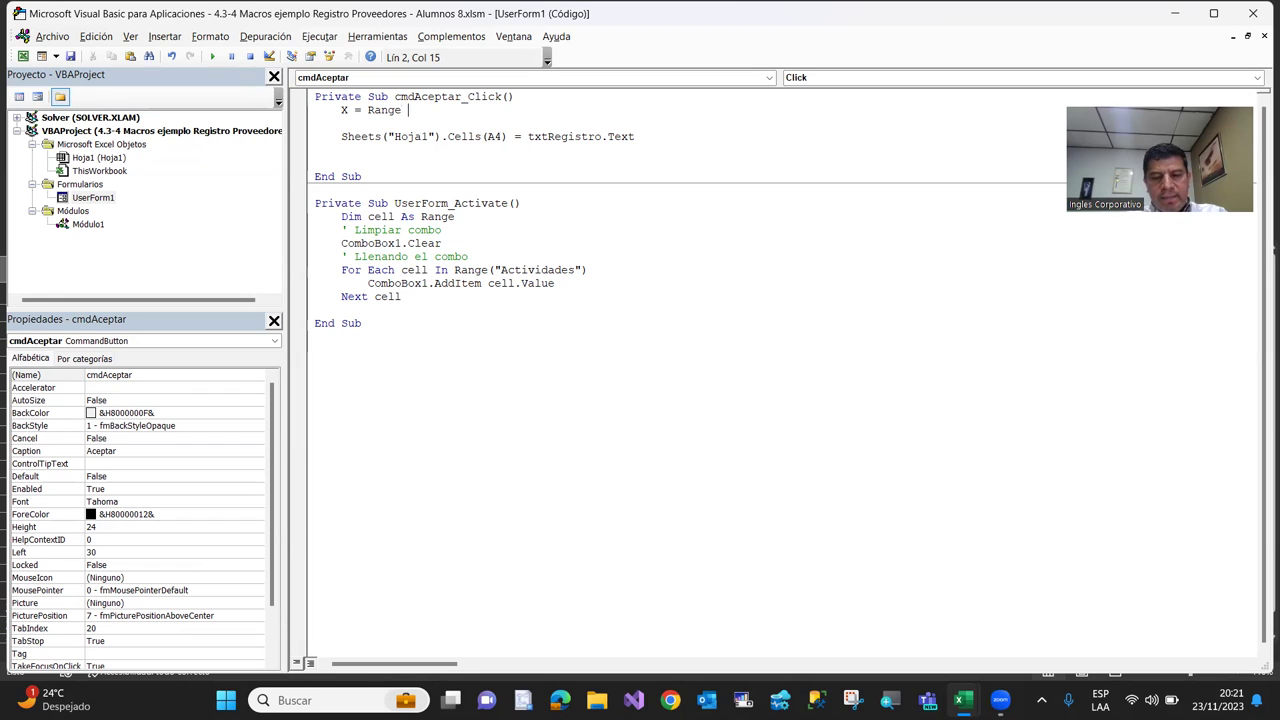
{"action": "type", "text": "("}
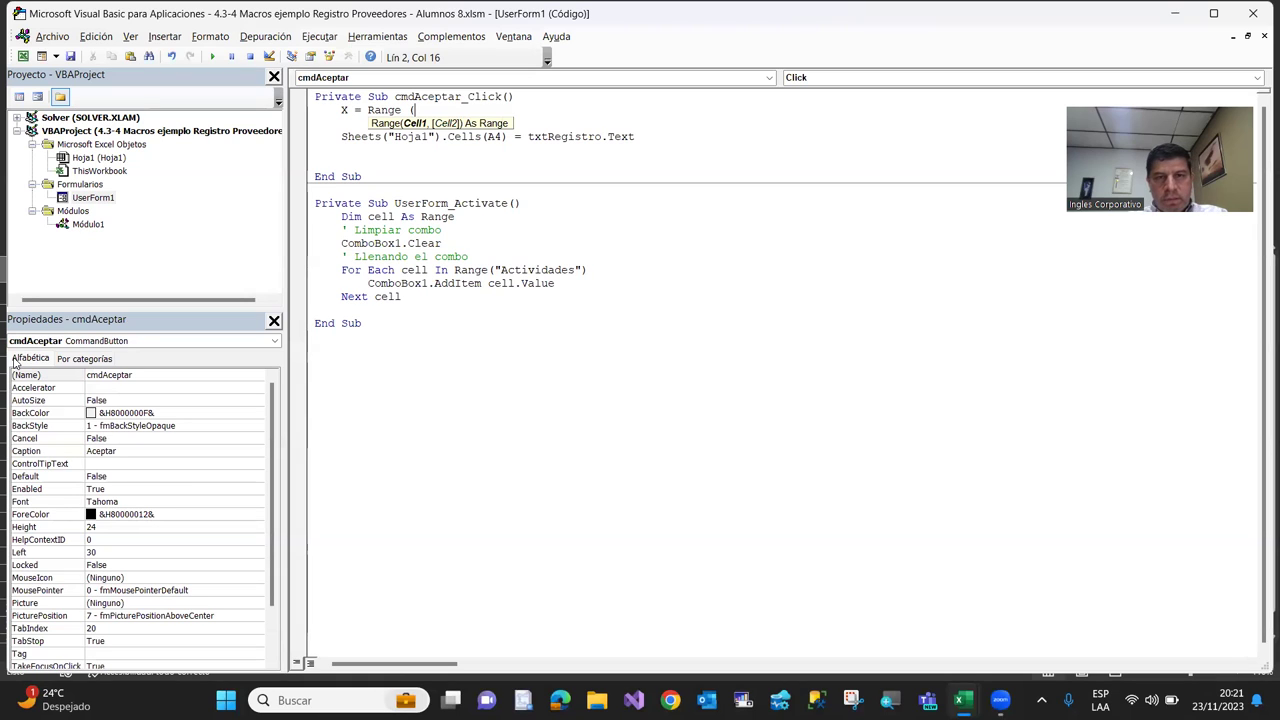
{"action": "type", "text": "\""}
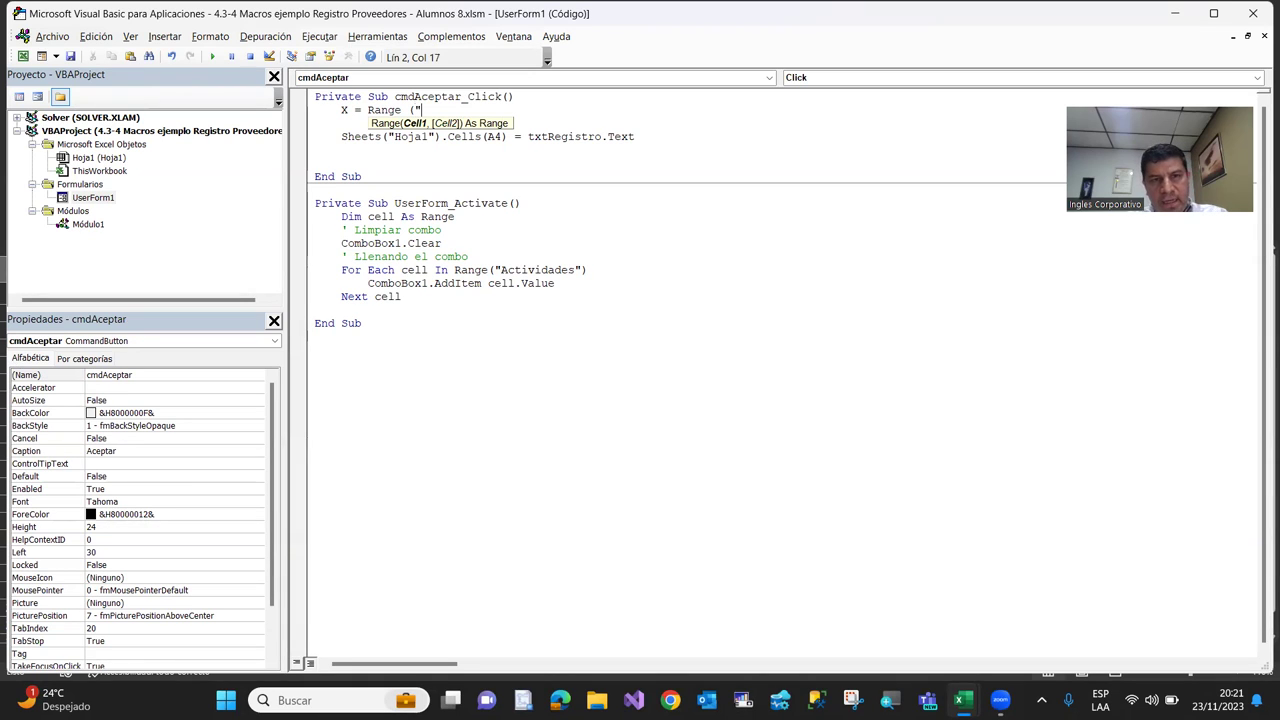
{"action": "type", "text": "FILA\""}
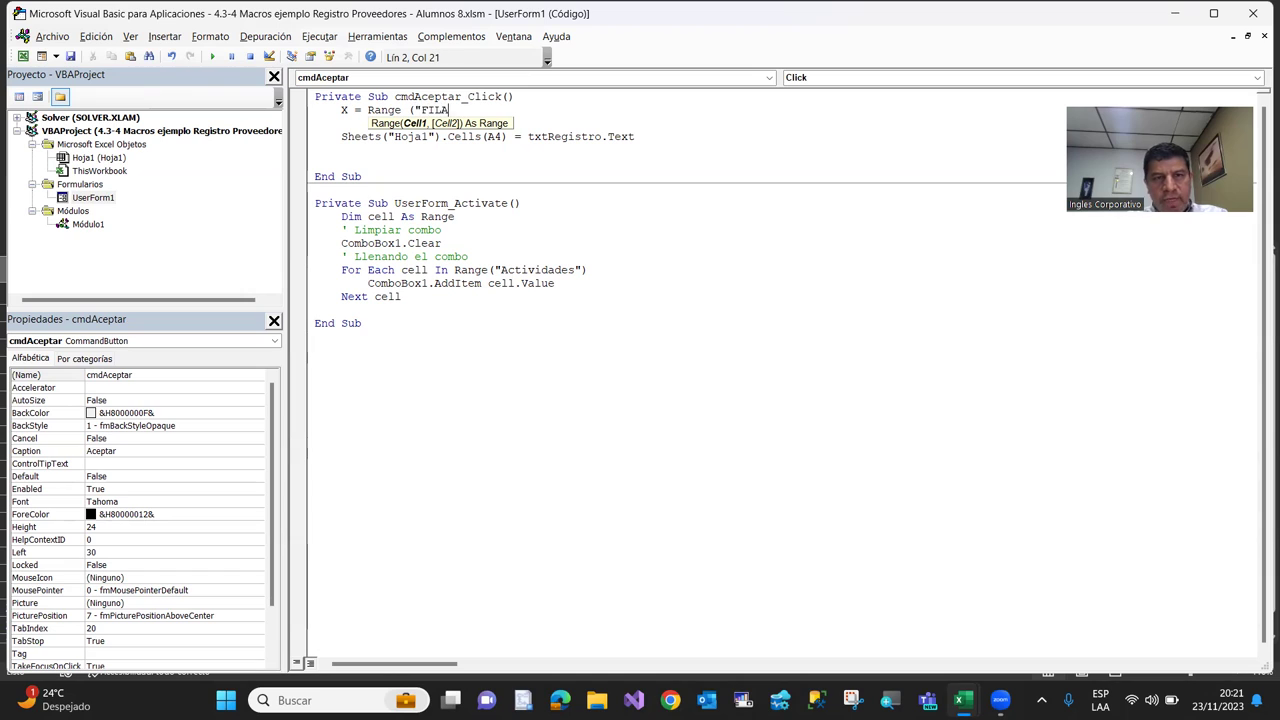
{"action": "type", "text": ")"}
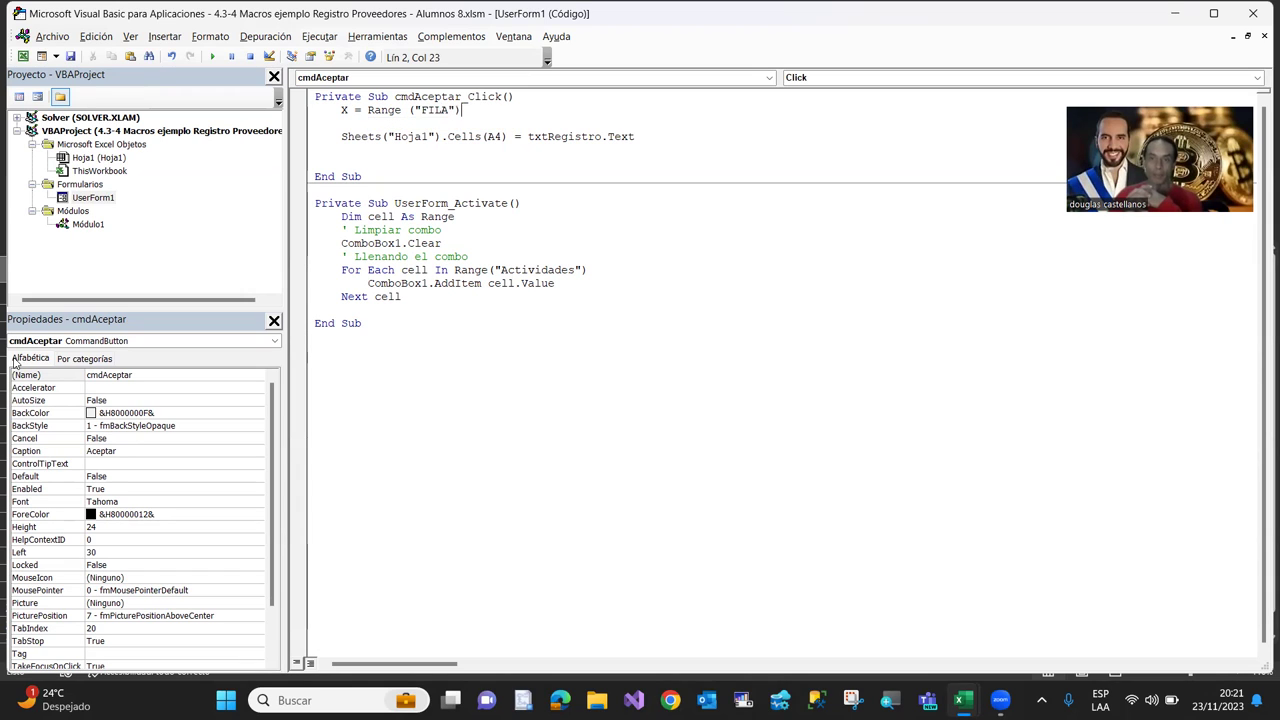
{"action": "key", "text": "Return"}
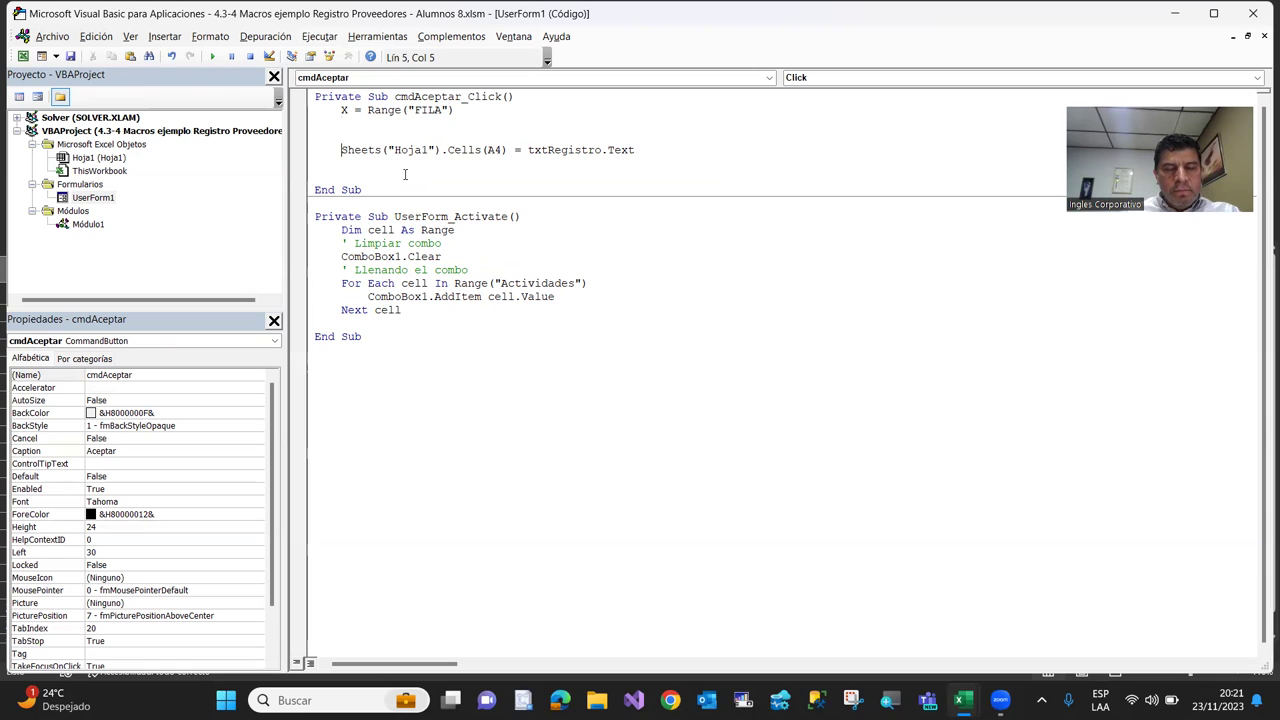
{"action": "key", "text": "Down"}
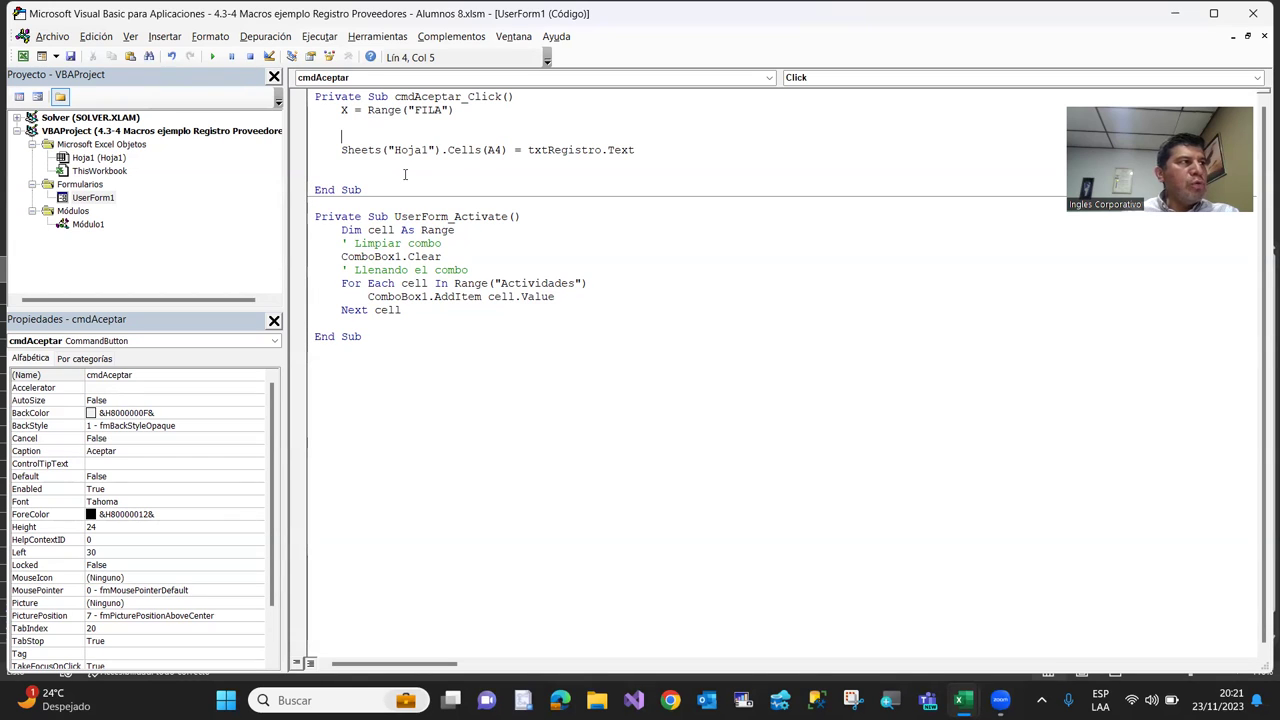
{"action": "key", "text": "Up"}
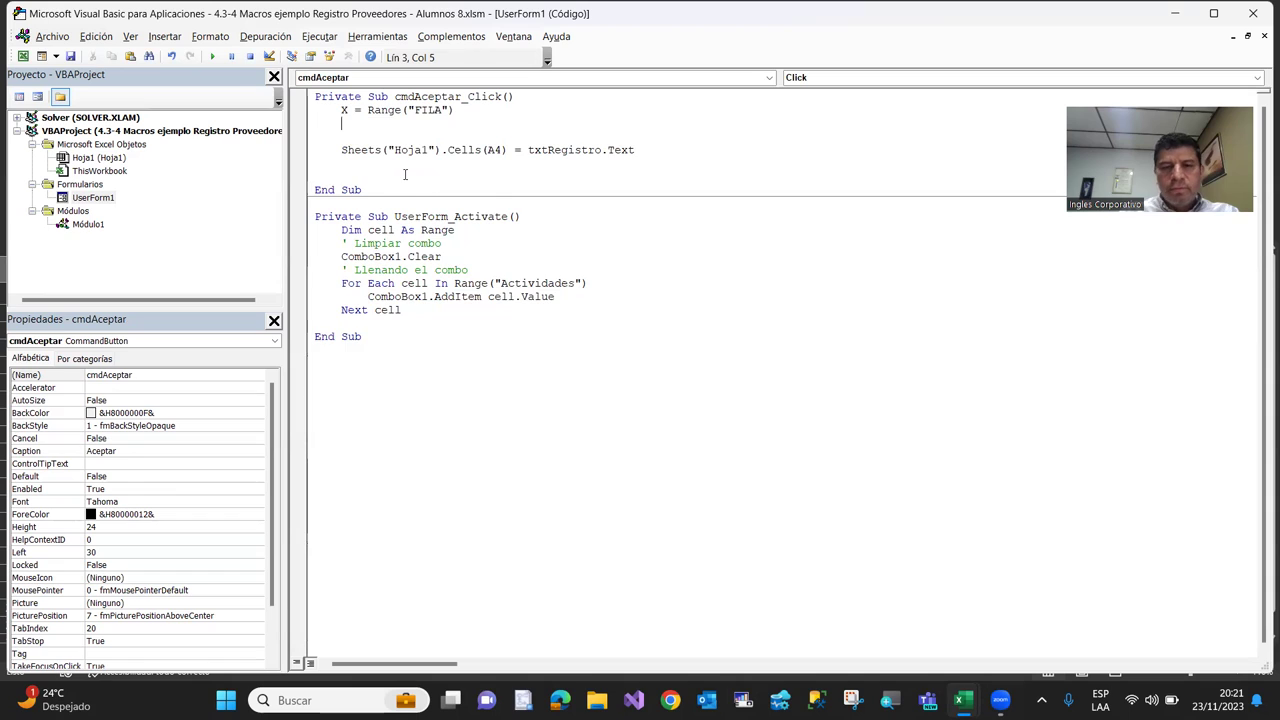
{"action": "key", "text": "Delete"}
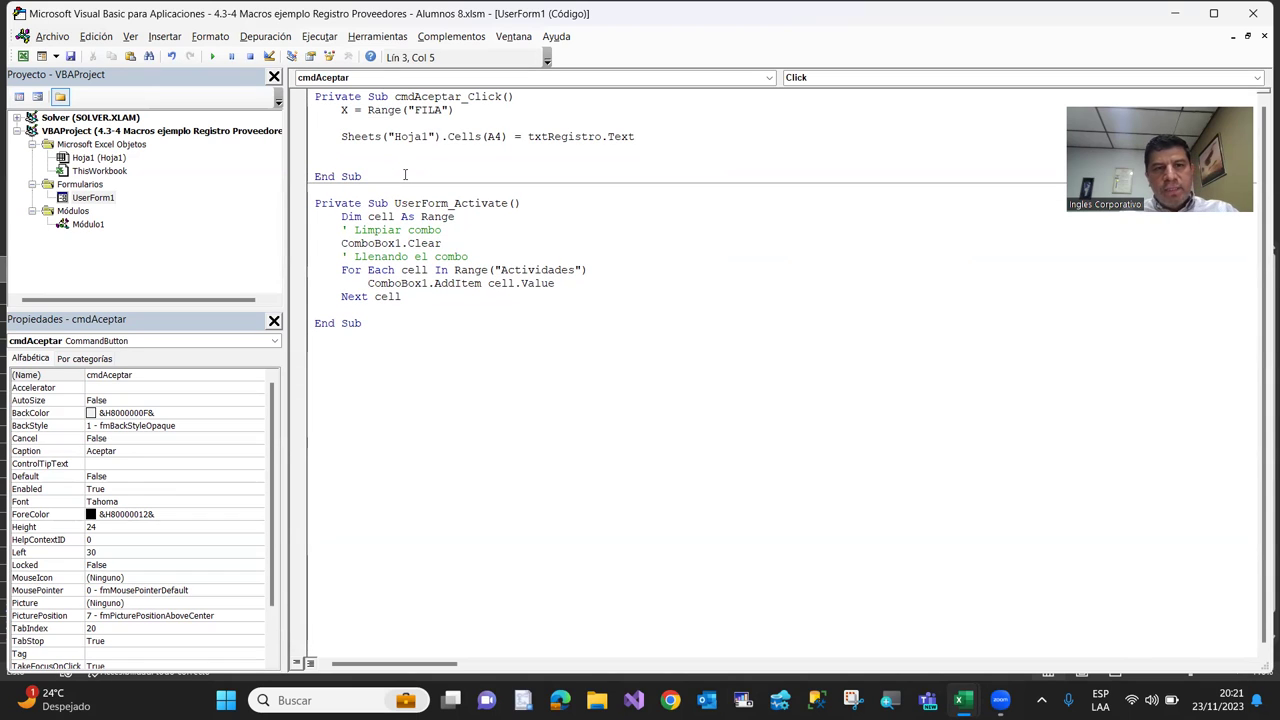
- Change the Sheets line's target from A4 to Cells(X, 1), with a space after the comma
{"action": "left_click", "coordinate": [445, 137]}
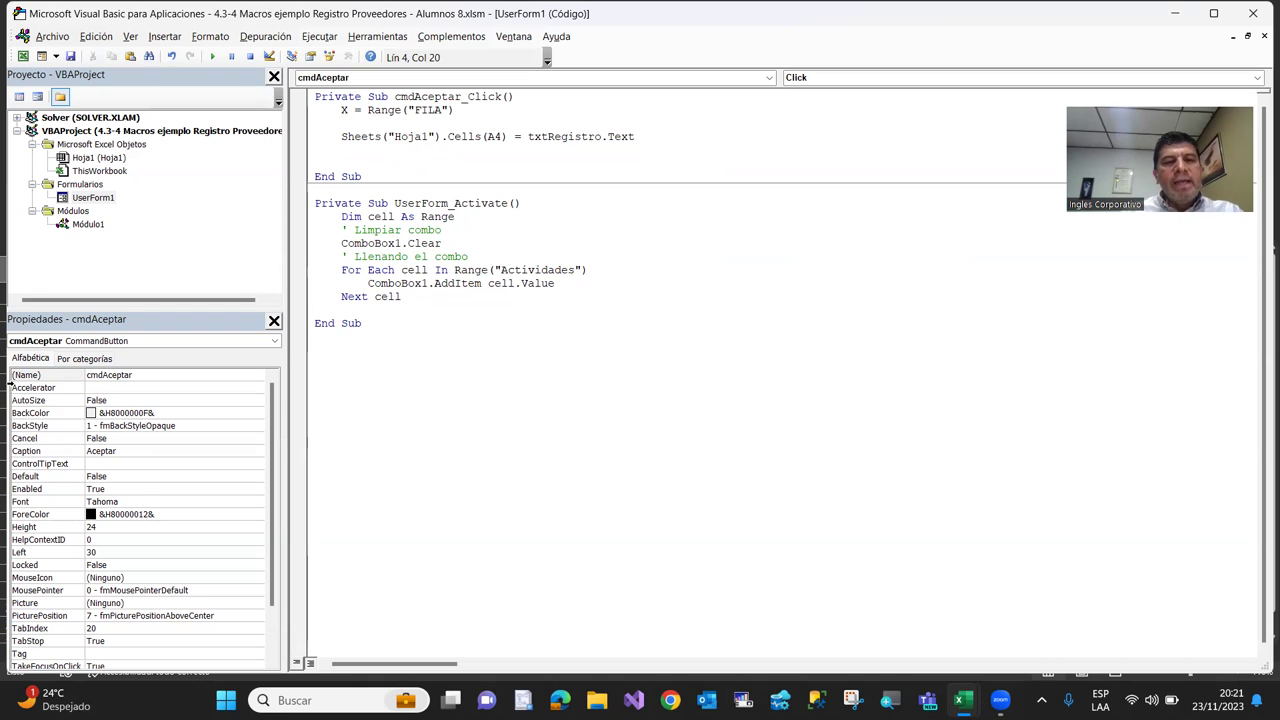
{"action": "key", "text": "Right"}
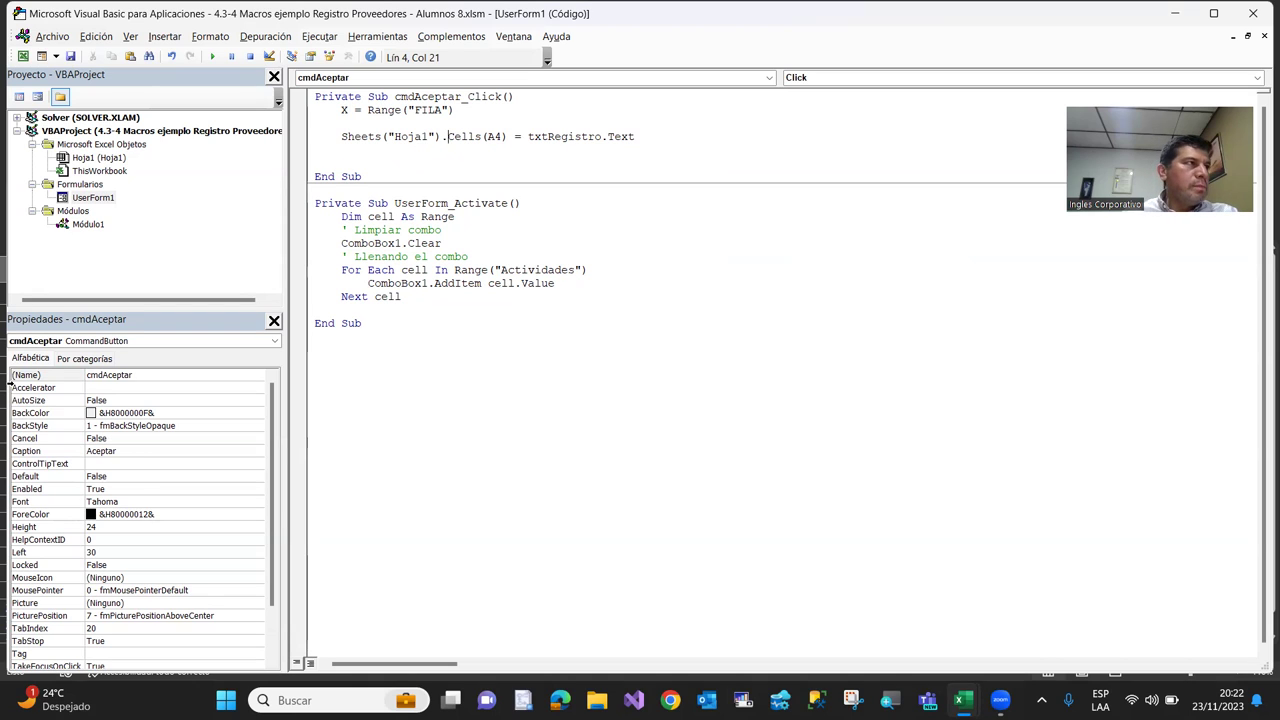
{"action": "key", "text": "Right"}
{"action": "key", "text": "Right"}
{"action": "key", "text": "Right"}
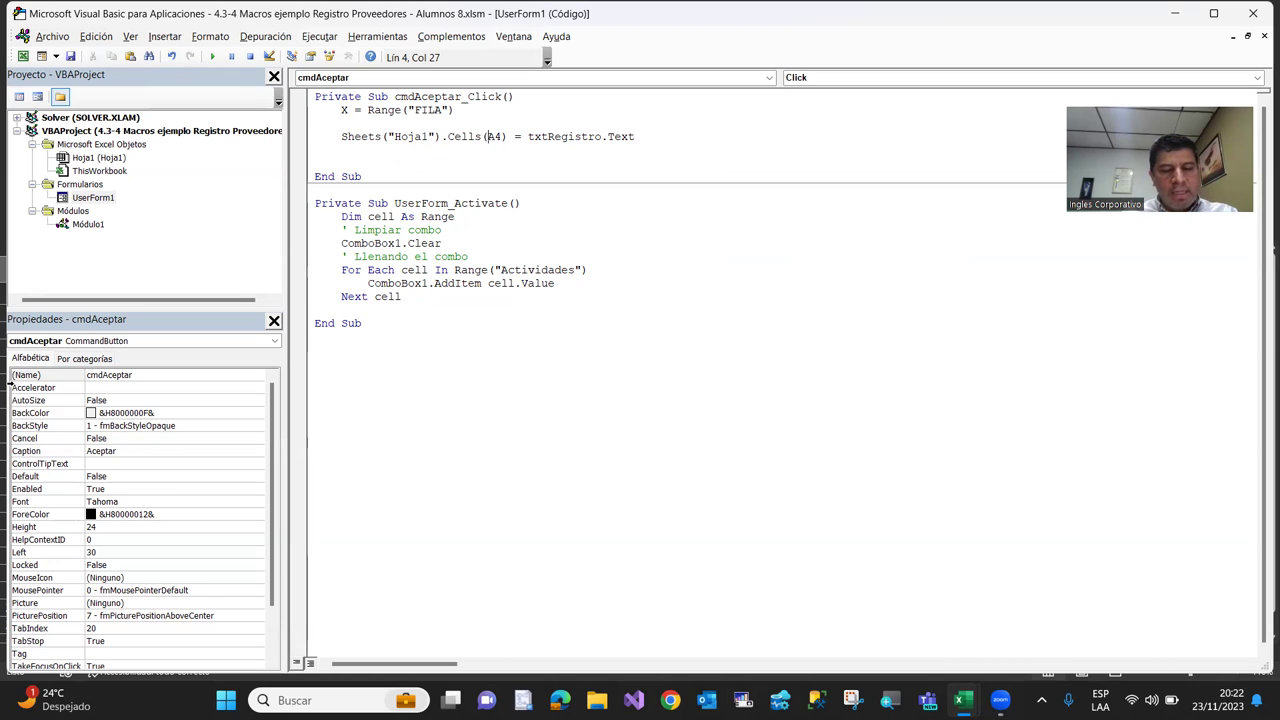
{"action": "type", "text": "X"}
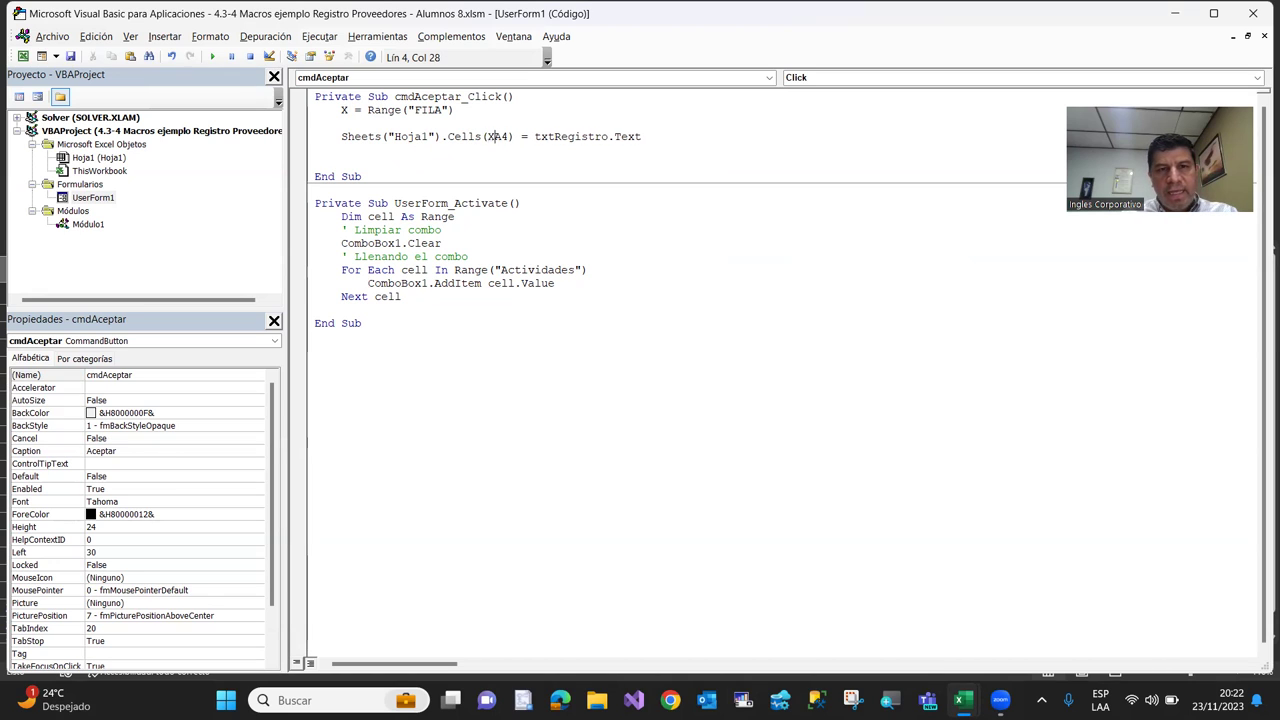
{"action": "type", "text": ","}
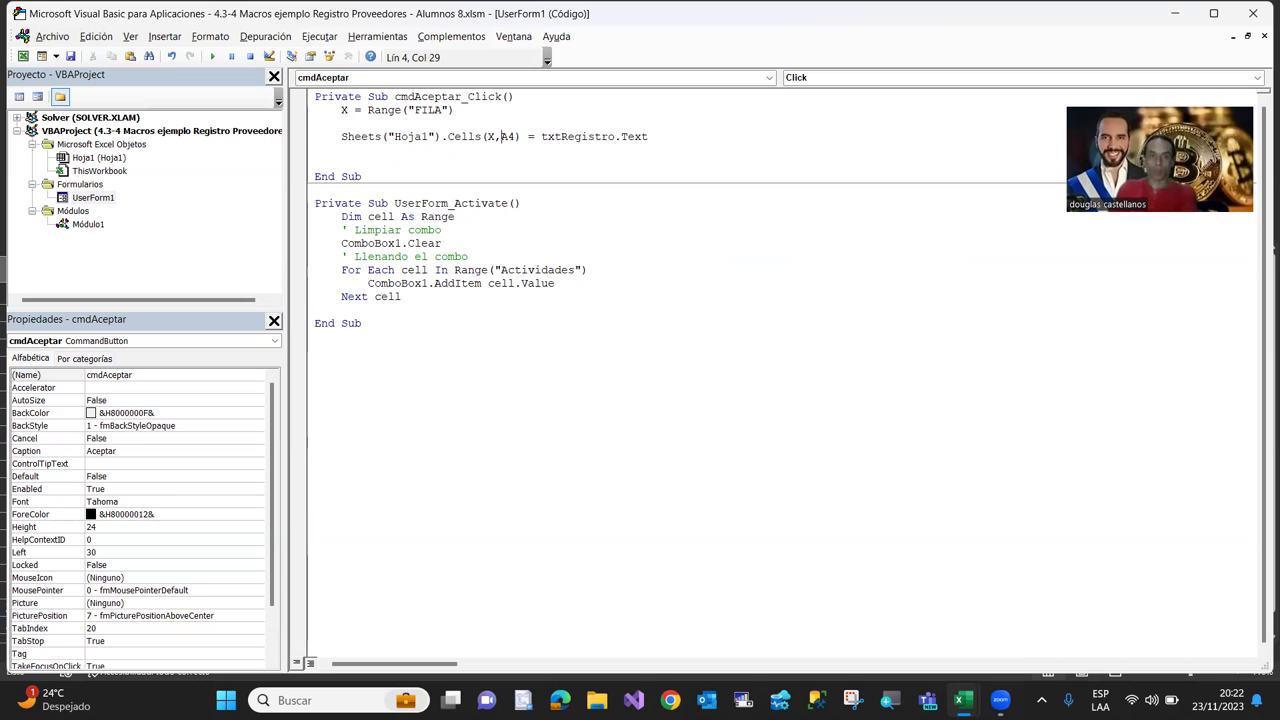
{"action": "type", "text": "1"}
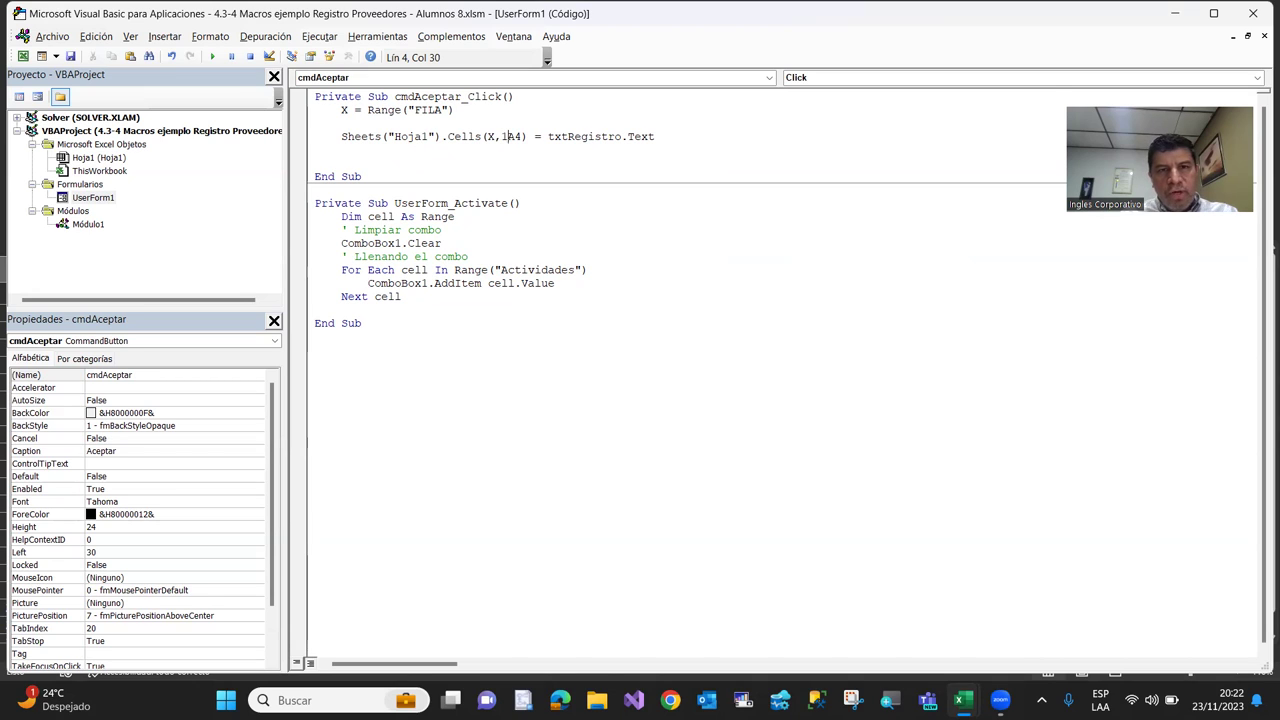
{"action": "key", "text": "Delete"}
{"action": "key", "text": "Delete"}
{"action": "key", "text": "Left"}
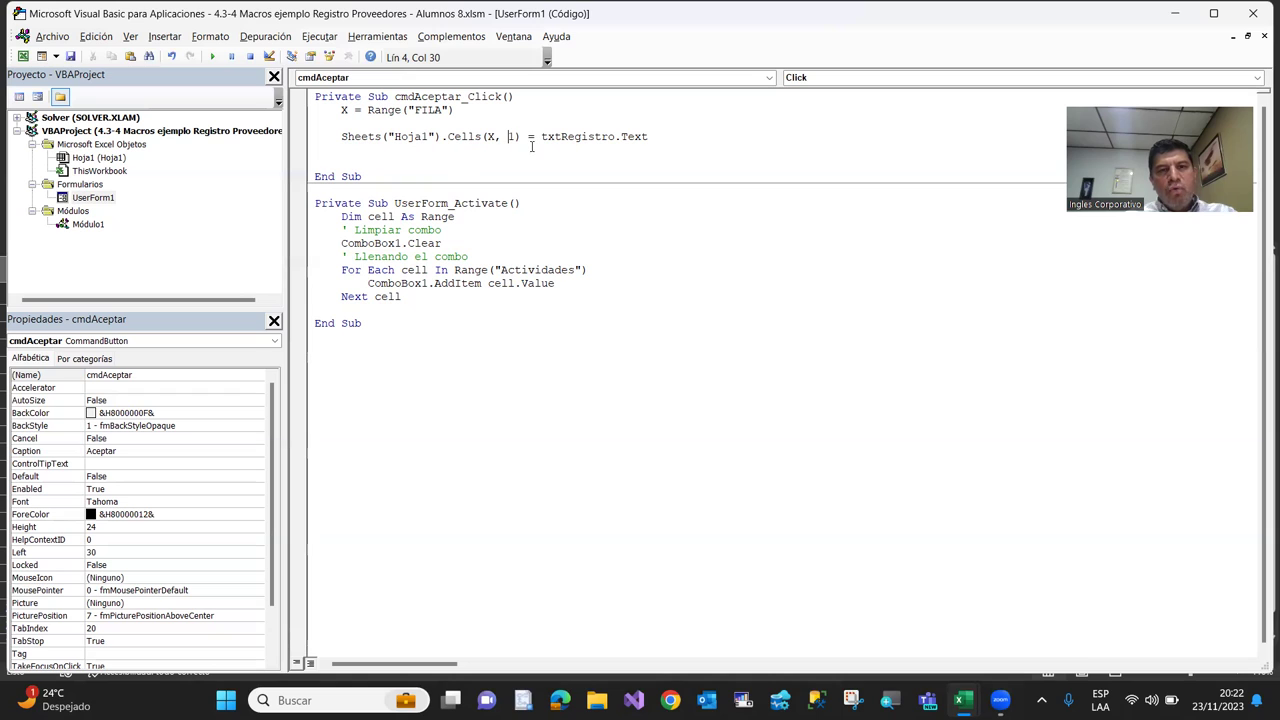
{"action": "left_click", "coordinate": [371, 153]}
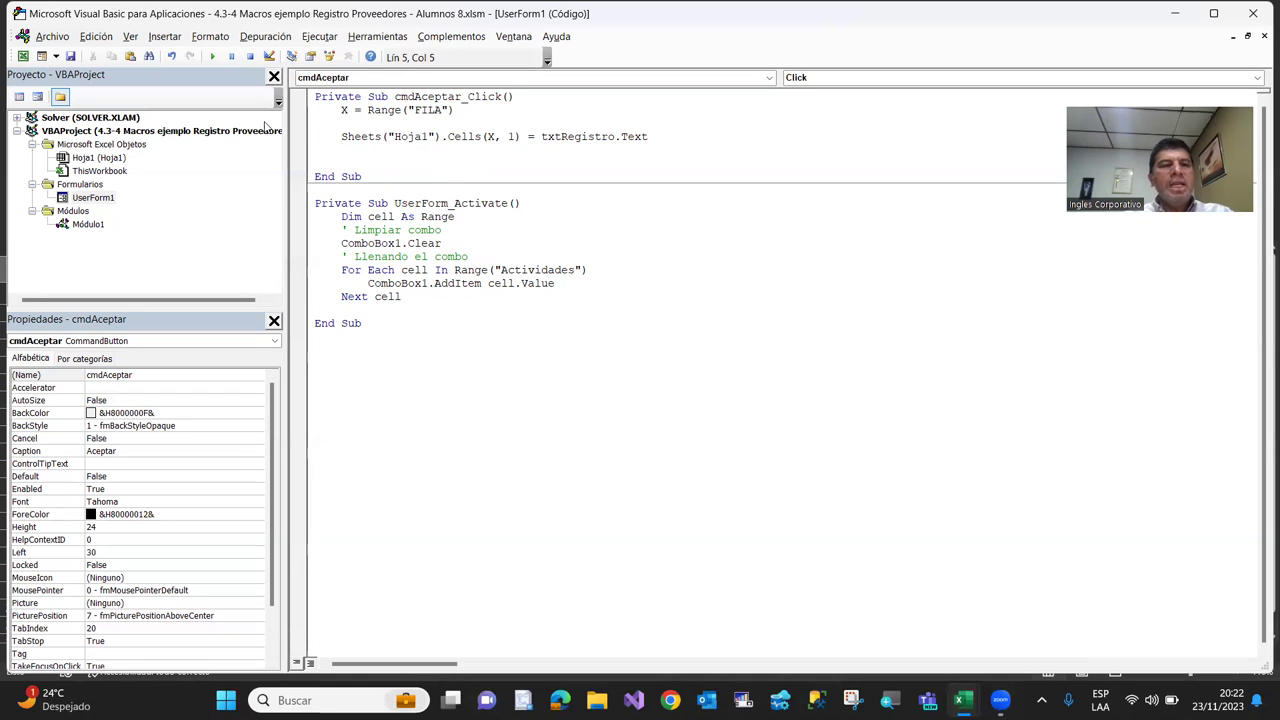
- Check the first empty row, cell A4, on Hoja1, then come back to the supplier table after visiting the code
{"action": "left_click", "coordinate": [23, 56]}
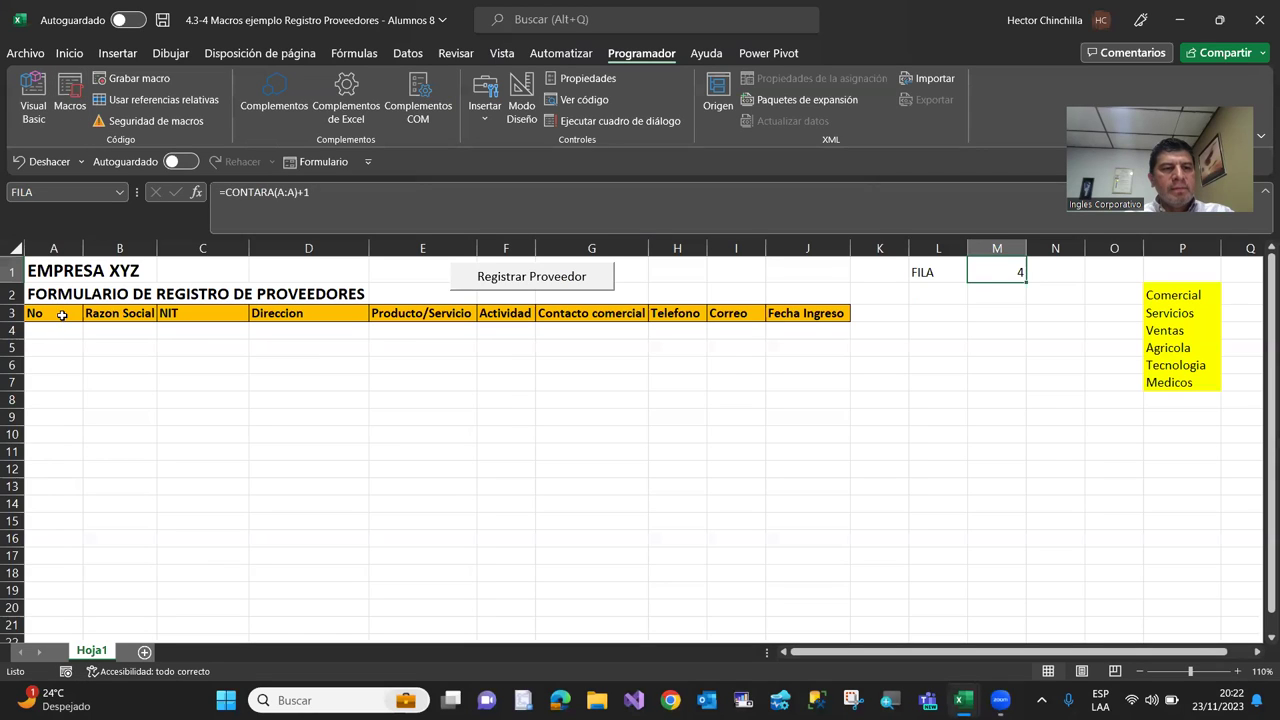
{"action": "left_click", "coordinate": [60, 330]}
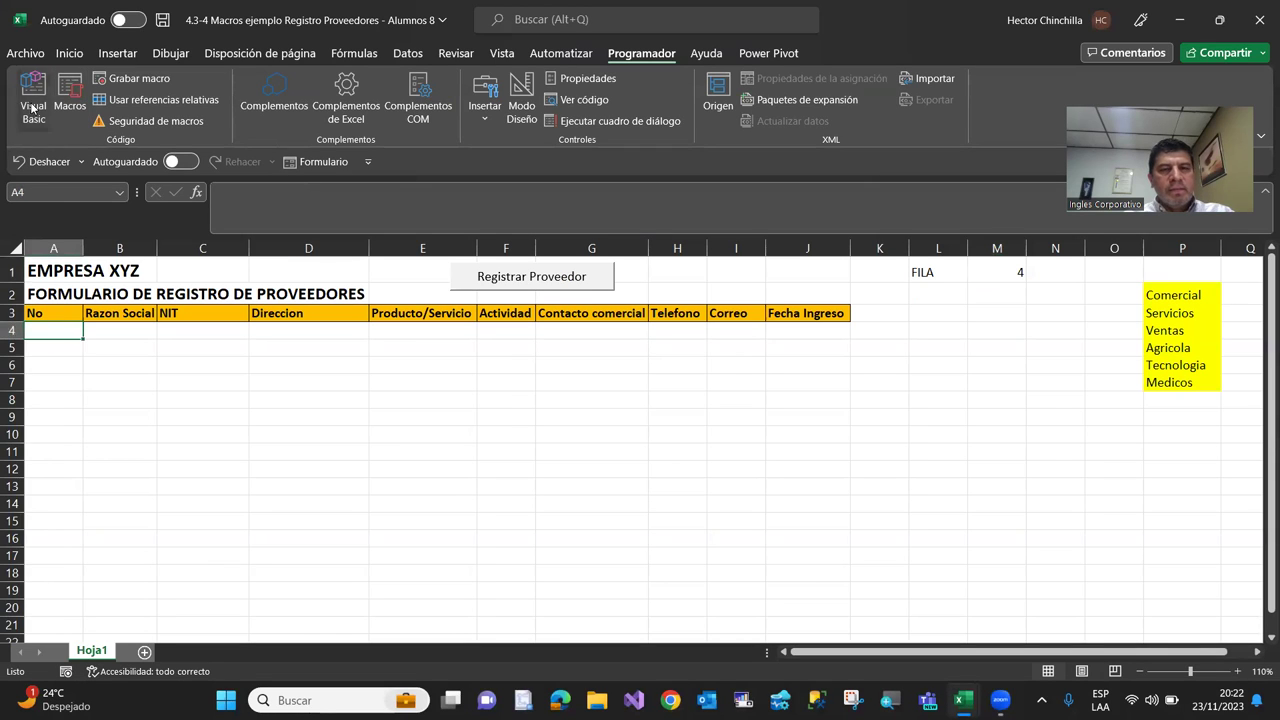
{"action": "left_click", "coordinate": [33, 108]}
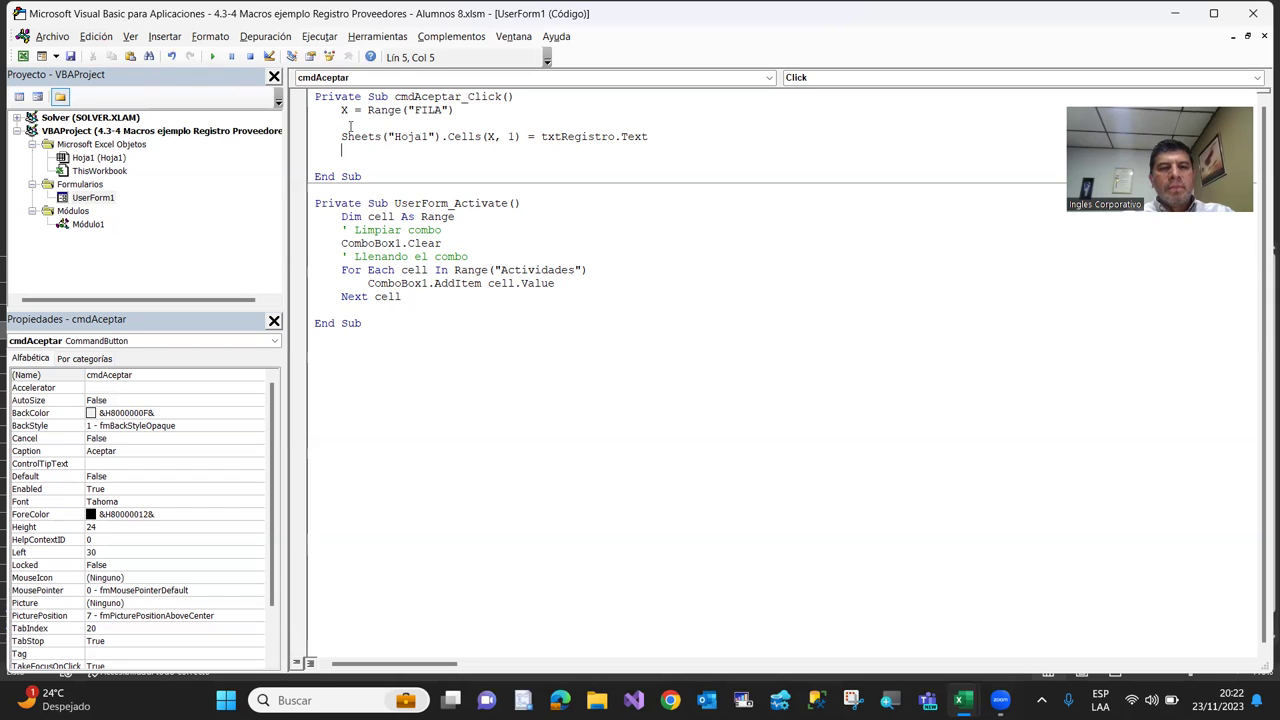
{"action": "left_click", "coordinate": [23, 56]}
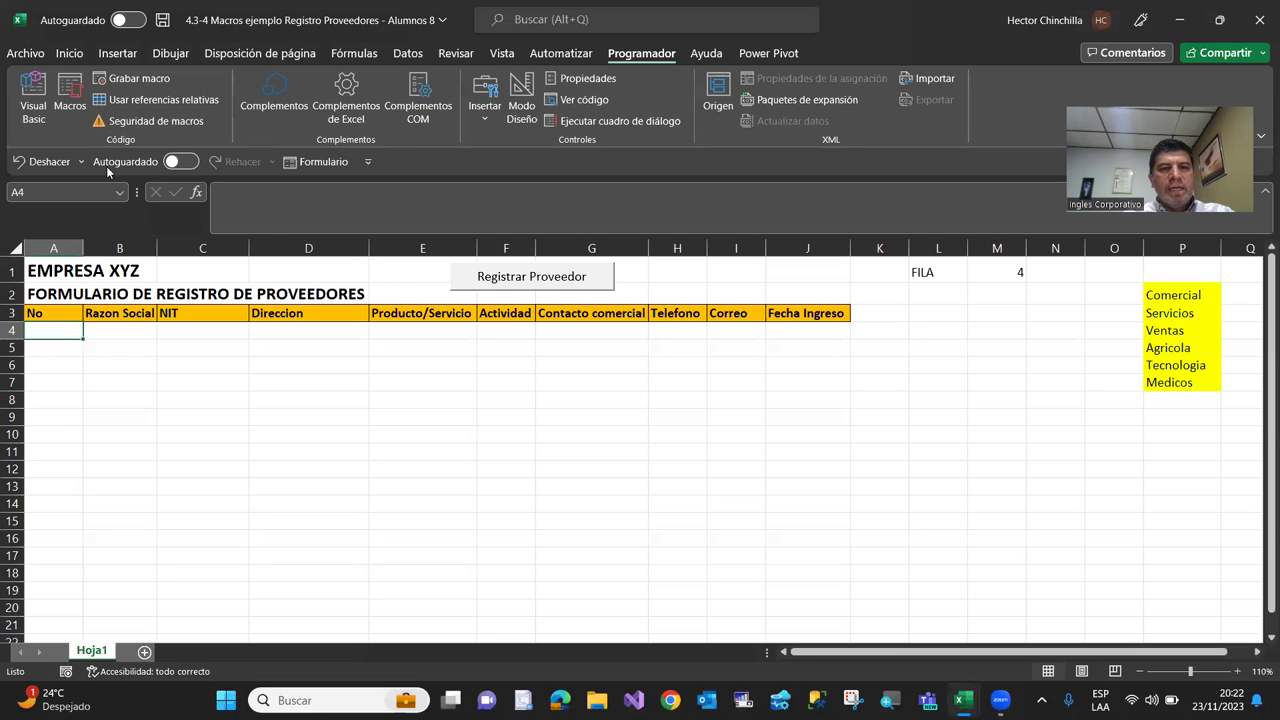
- Submit test registration numbers 12121, 454545 and 6565 through the form into A4, A5 and A6
{"action": "left_click", "coordinate": [537, 282]}
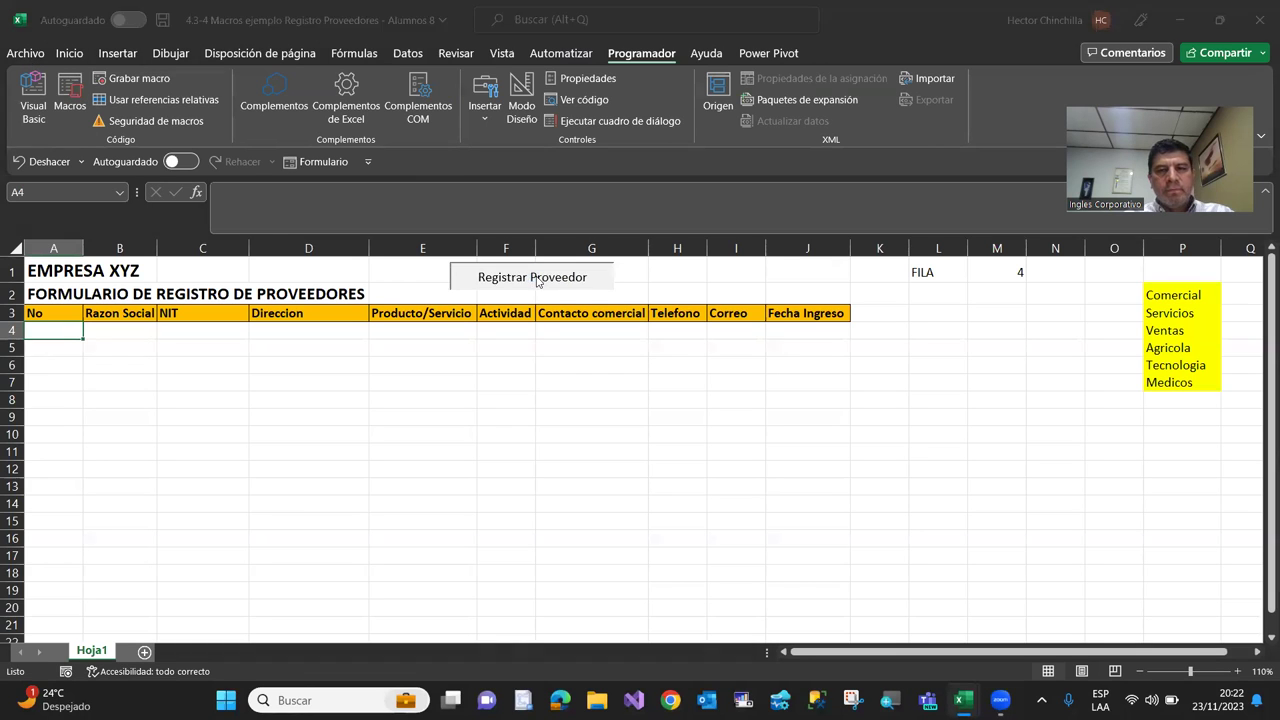
{"action": "type", "text": "12121"}
{"action": "left_click", "coordinate": [518, 510]}
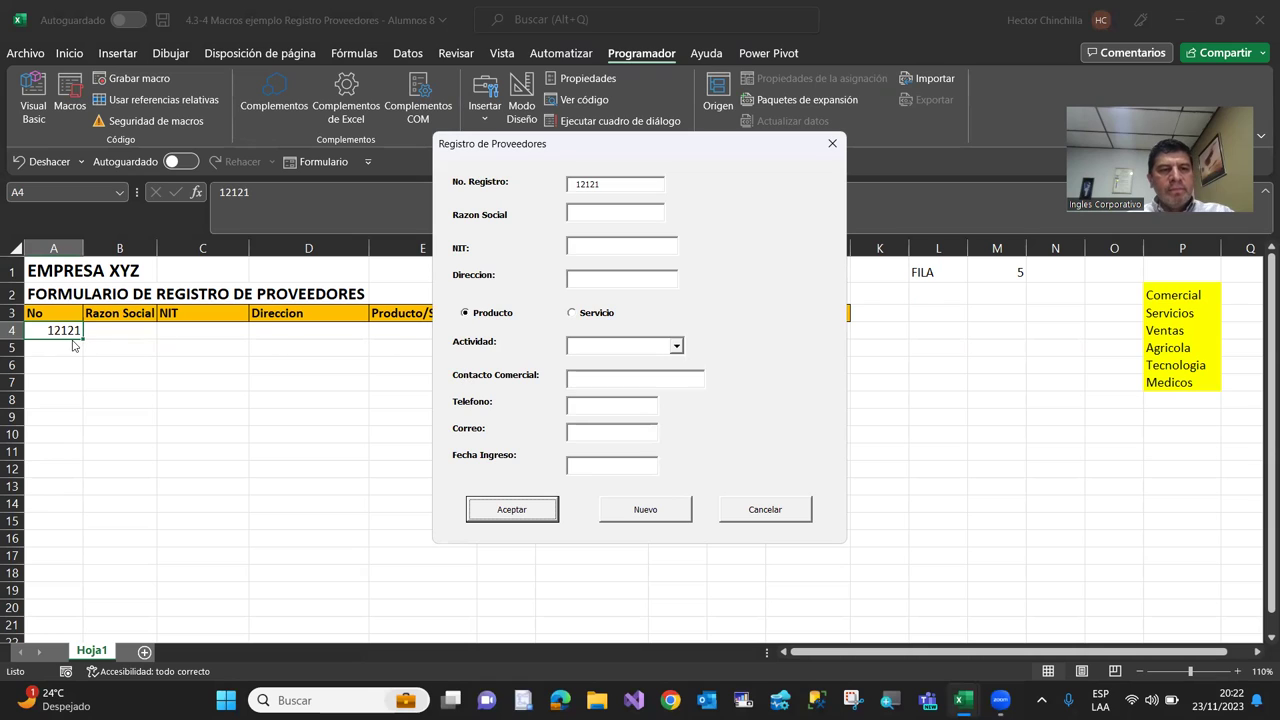
{"action": "left_click", "coordinate": [615, 186]}
{"action": "double_click", "coordinate": [590, 185]}
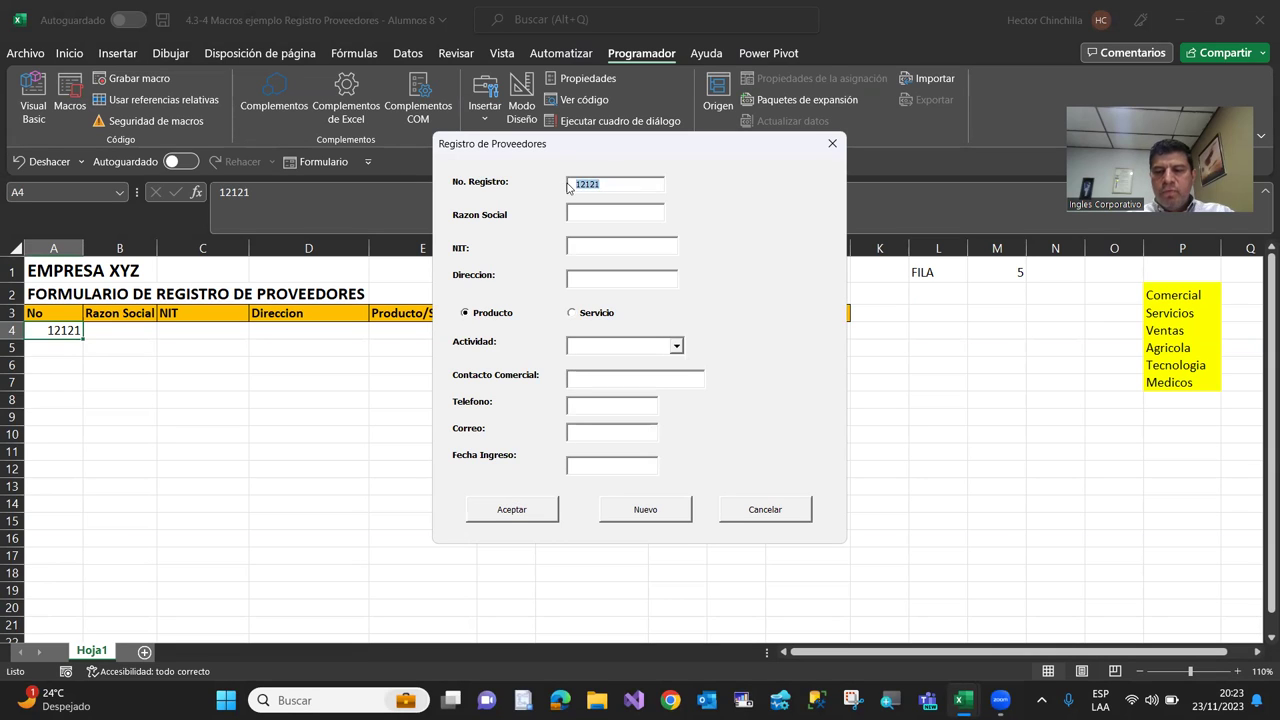
{"action": "type", "text": "454545"}
{"action": "left_click", "coordinate": [522, 513]}
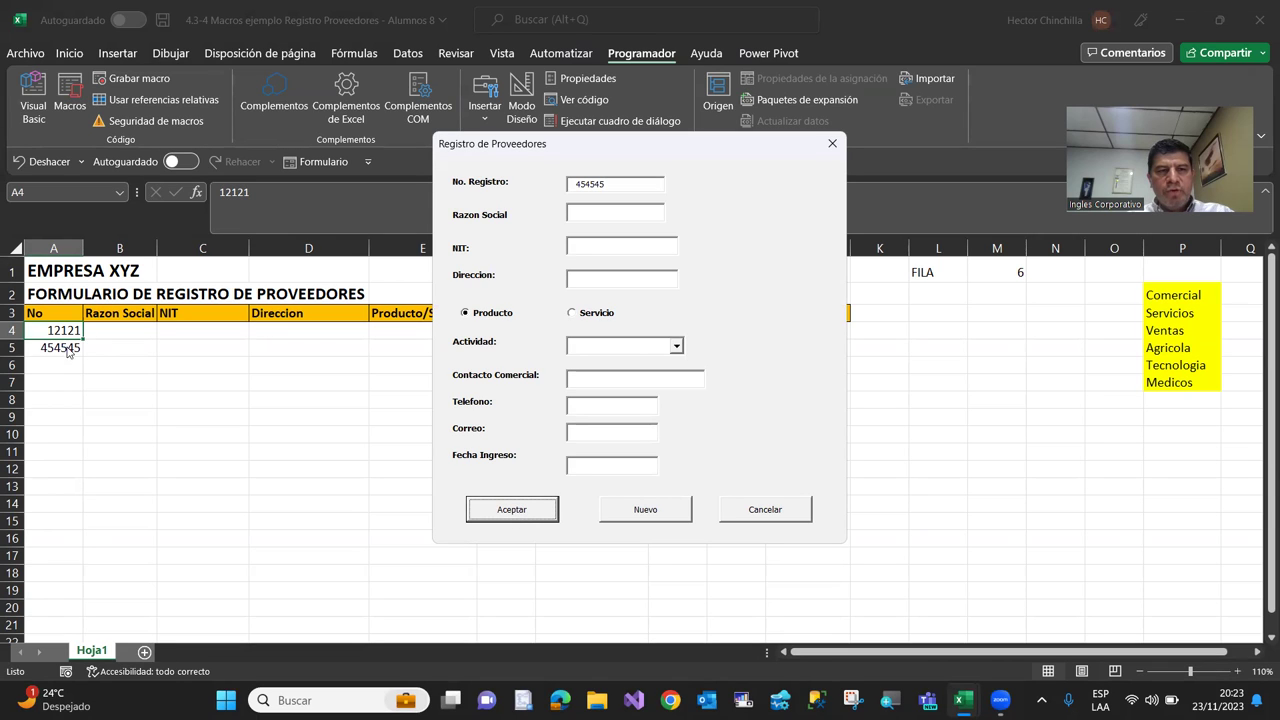
{"action": "left_click", "coordinate": [587, 185]}
{"action": "double_click", "coordinate": [587, 185]}
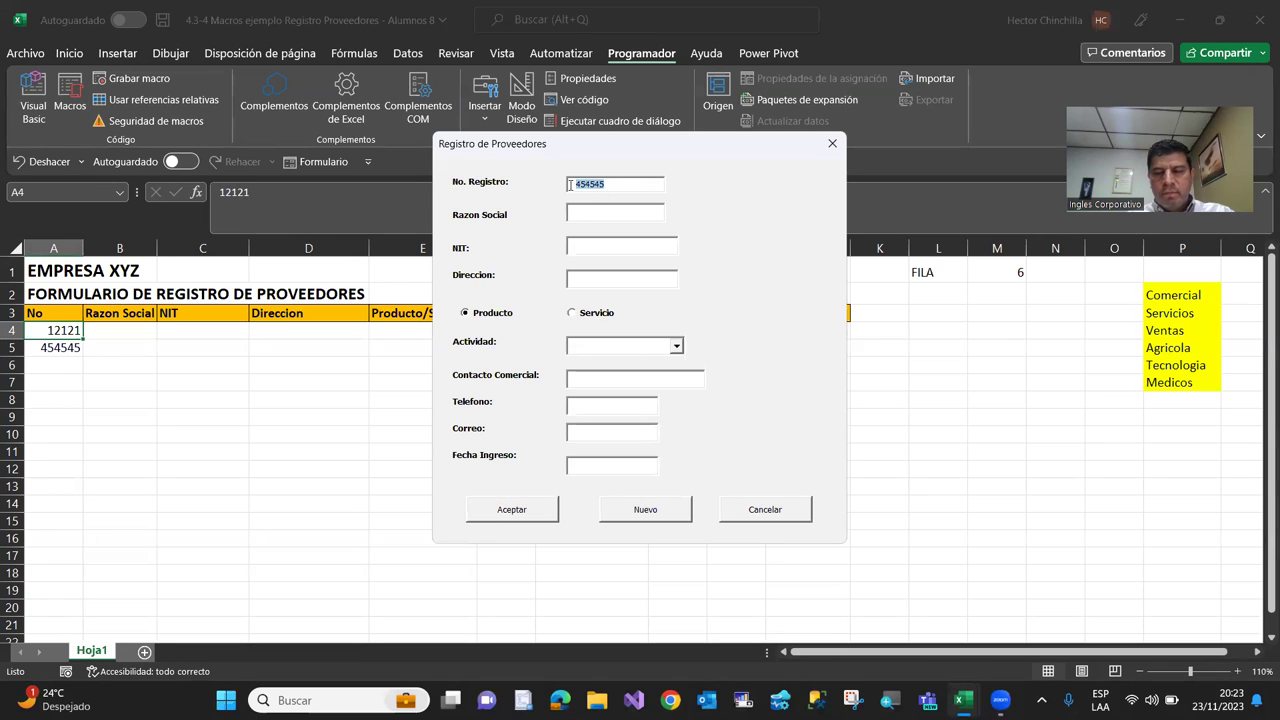
{"action": "type", "text": "656566"}
{"action": "left_click", "coordinate": [516, 510]}
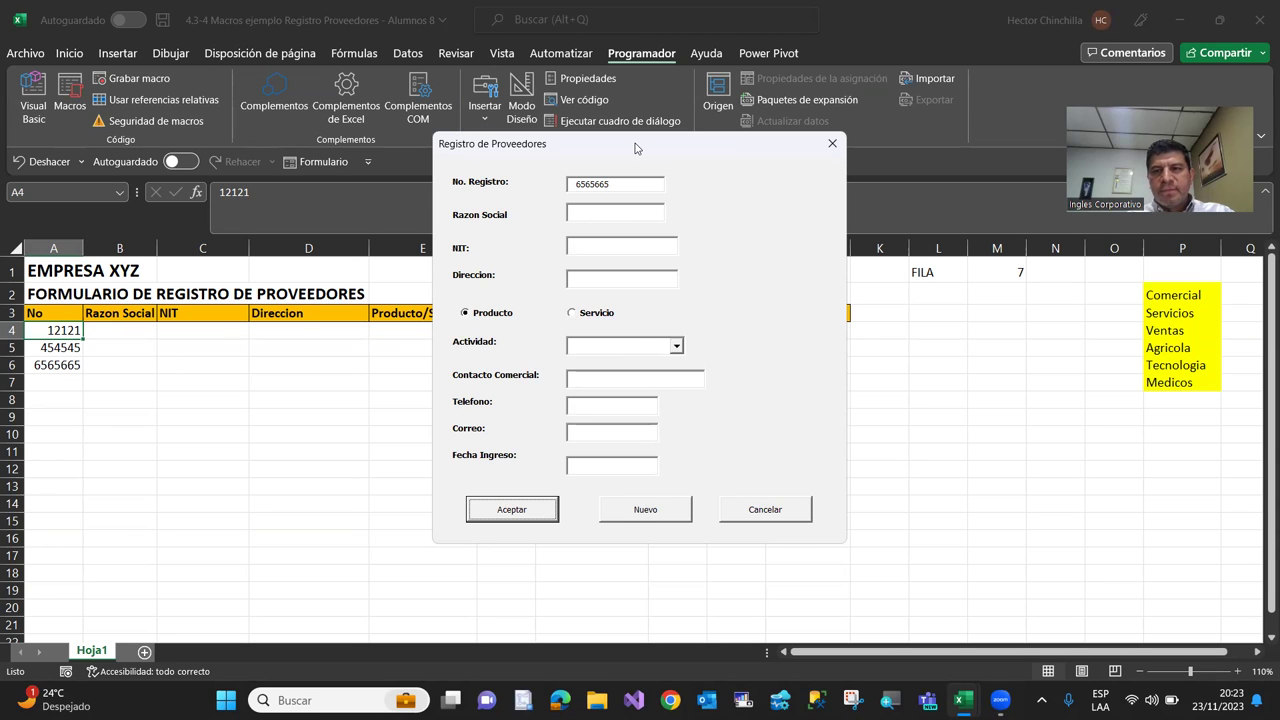
- Close the registration form and select the test entries in A4:A6
{"action": "left_click_drag", "start_coordinate": [635, 148], "coordinate": [773, 194]}
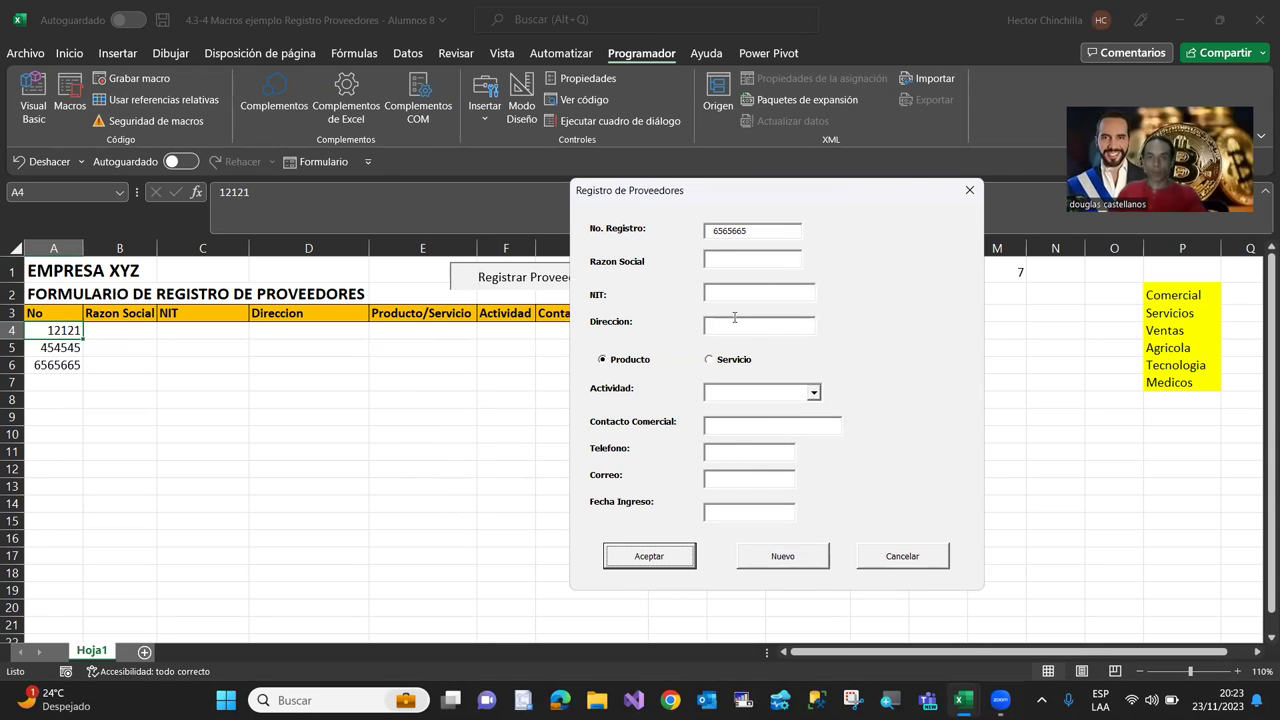
{"action": "left_click", "coordinate": [968, 190]}
{"action": "key", "text": "Tab"}
{"action": "key", "text": "Left"}
{"action": "key", "text": "shift+Down"}
{"action": "key", "text": "shift+Down"}
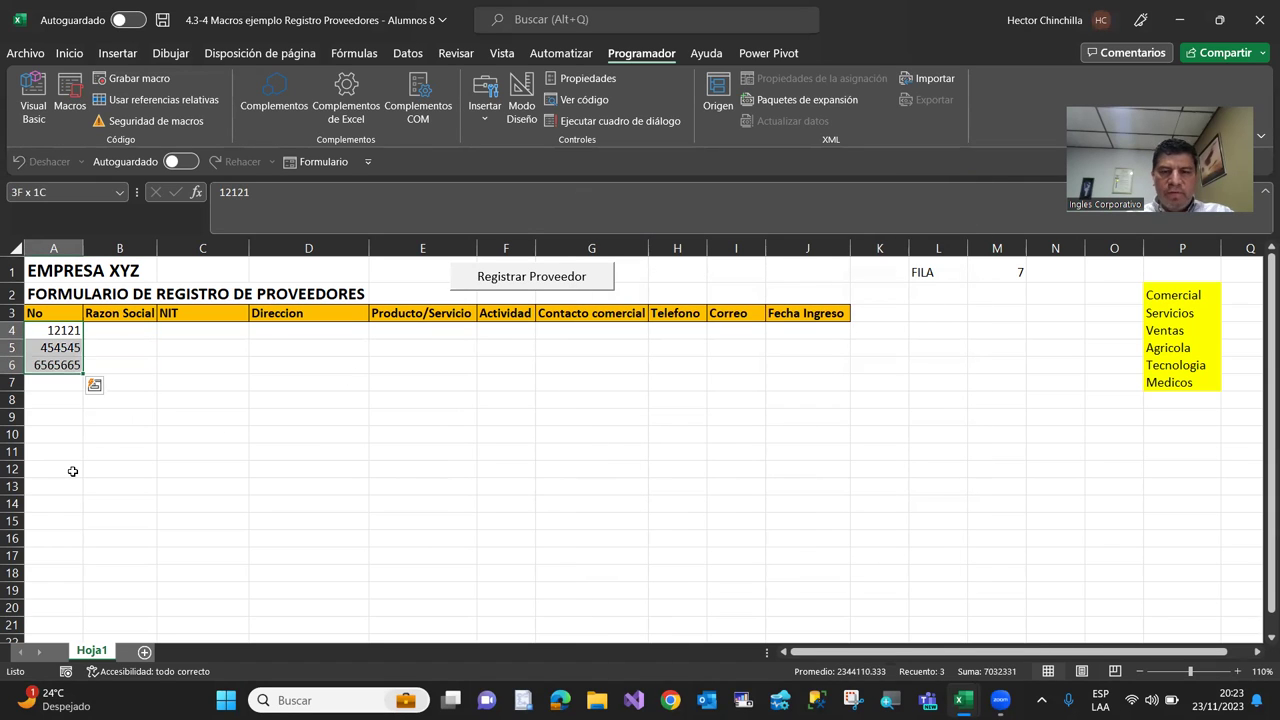
- Clear the A4:A6 test numbers so FILA resets to 4, then launch Visual Basic
{"action": "key", "text": "Delete"}
{"action": "key", "text": "Delete"}
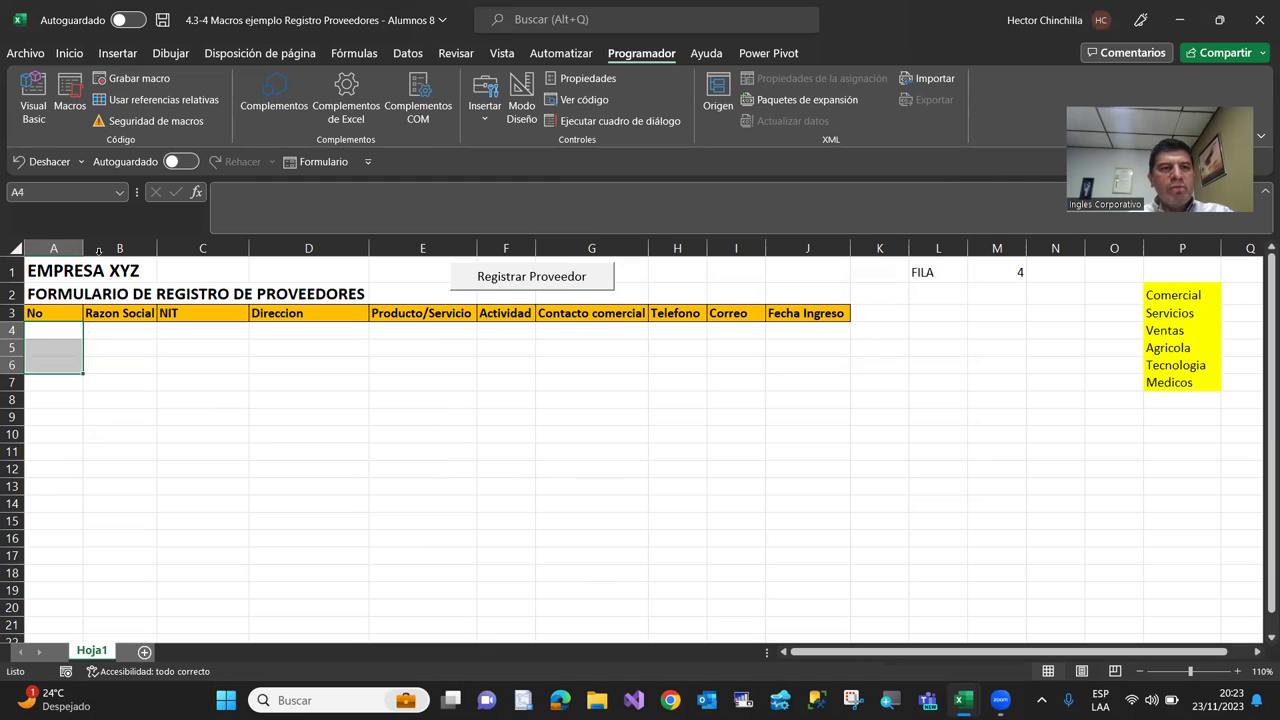
{"action": "left_click", "coordinate": [140, 400]}
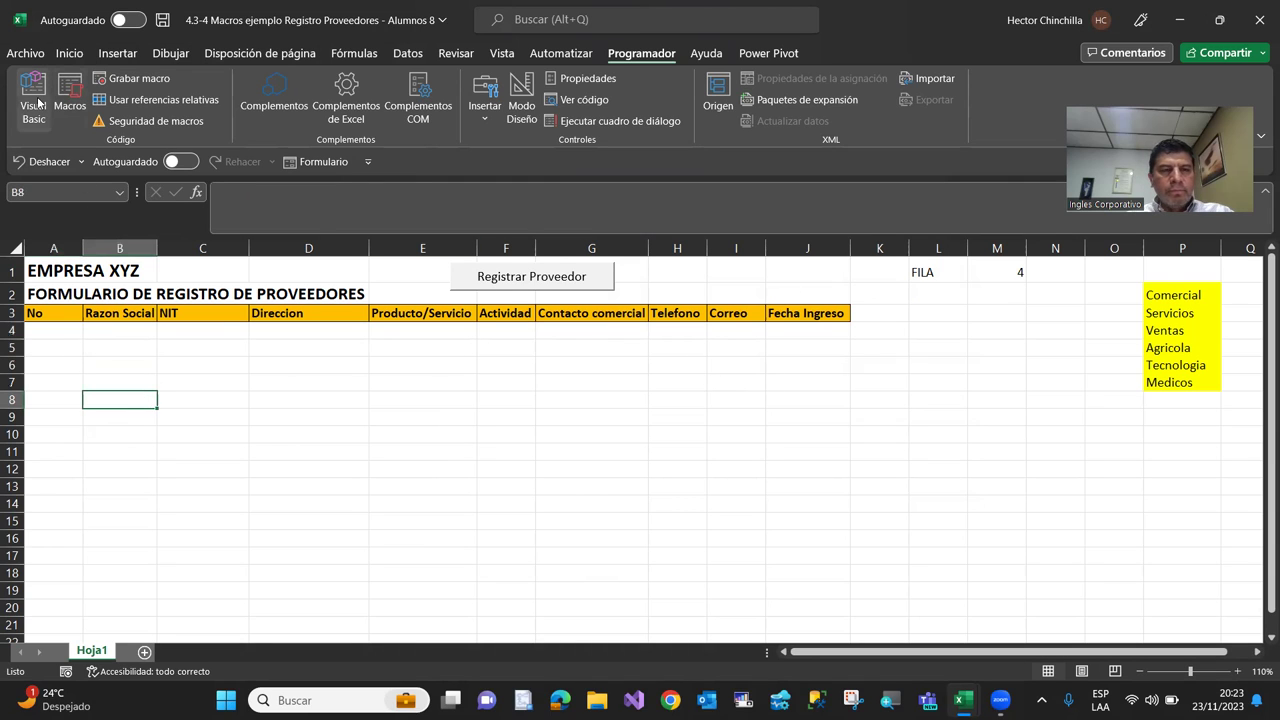
{"action": "left_click", "coordinate": [272, 370]}
{"action": "left_click", "coordinate": [310, 446]}
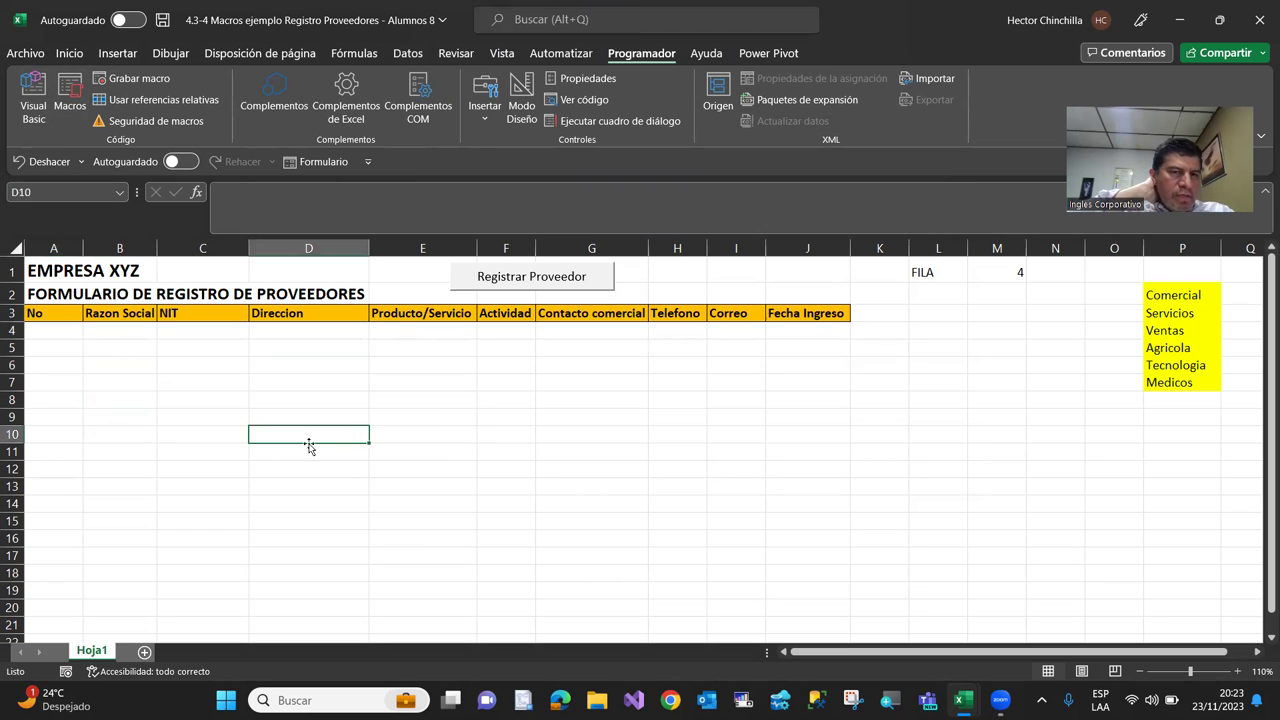
{"action": "left_click", "coordinate": [223, 417]}
{"action": "left_click", "coordinate": [394, 400]}
{"action": "left_click", "coordinate": [314, 466]}
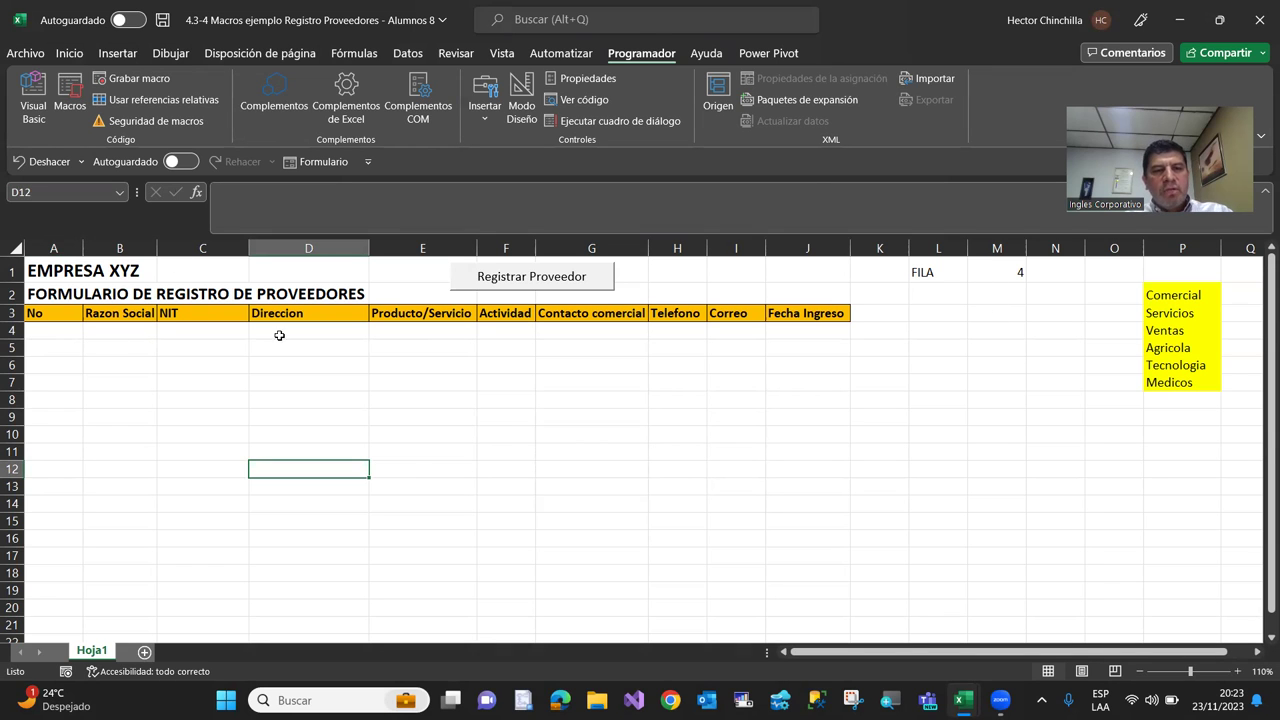
{"action": "left_click", "coordinate": [36, 104]}
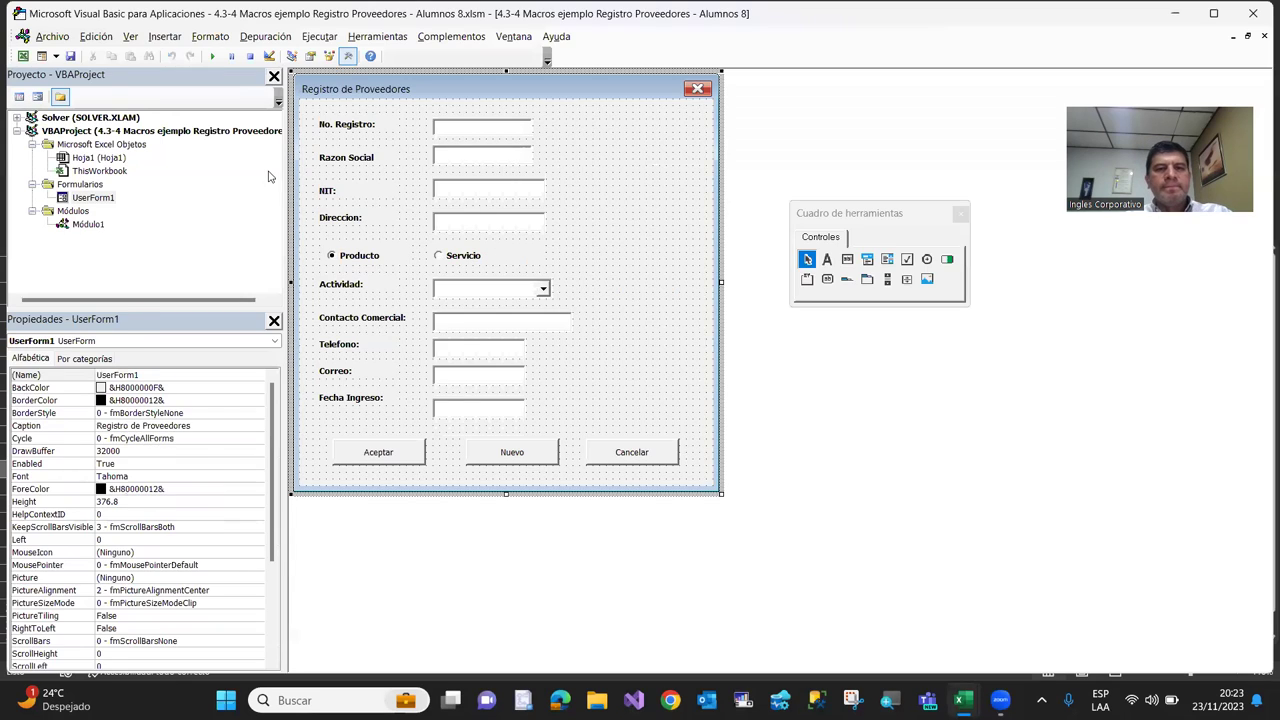
- Open the Aceptar click code, then check the Razon Social, NIT and Direccion textbox names
{"action": "double_click", "coordinate": [378, 452]}
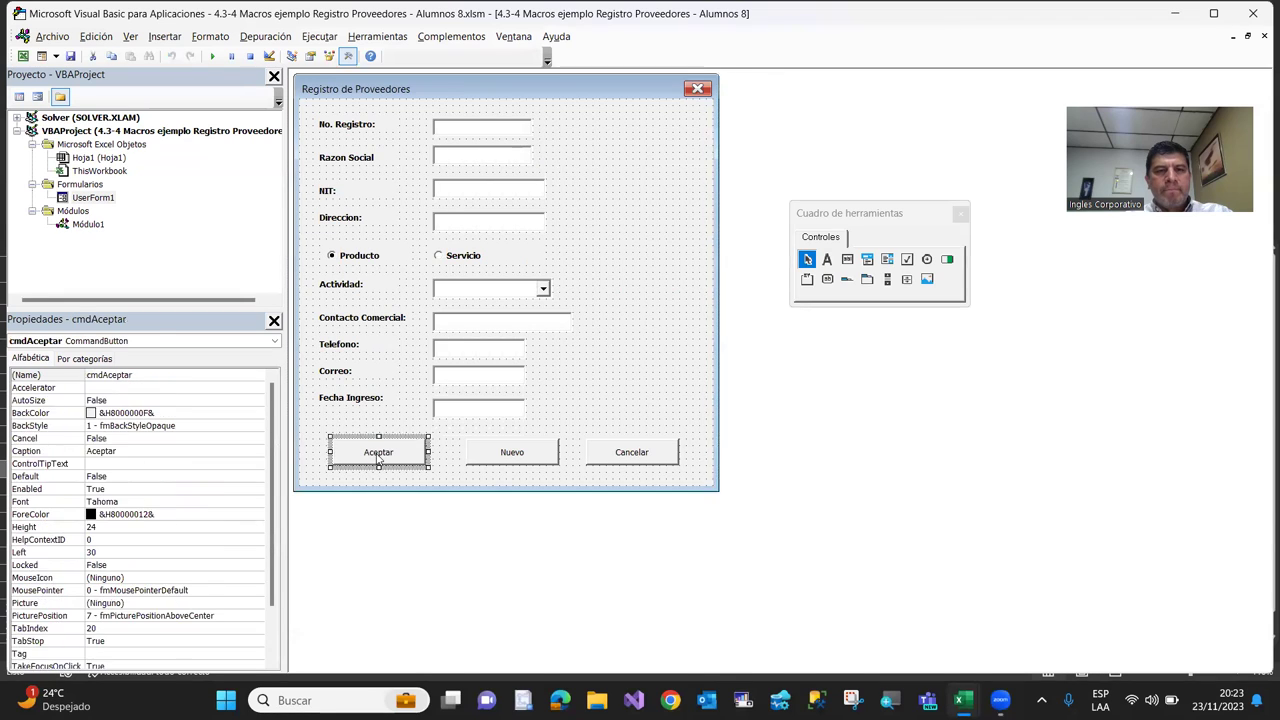
{"action": "left_click", "coordinate": [360, 163]}
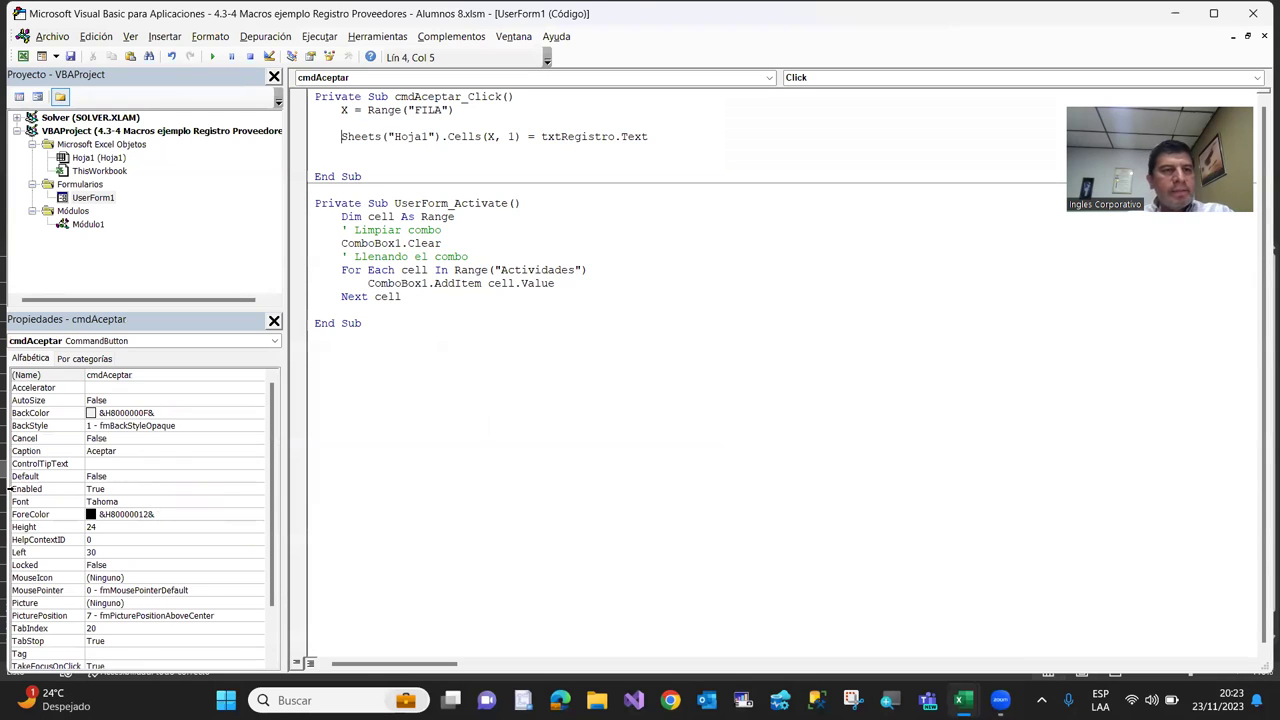
{"action": "left_click", "coordinate": [22, 57]}
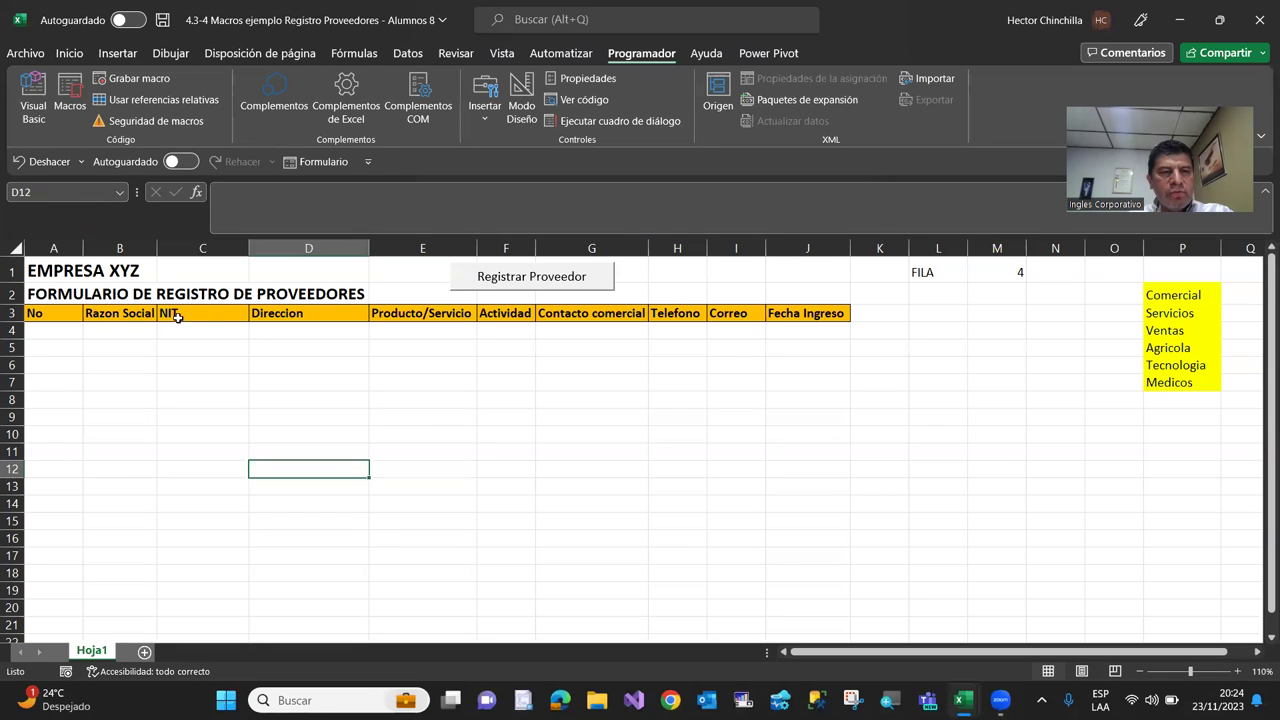
{"action": "left_click", "coordinate": [34, 110]}
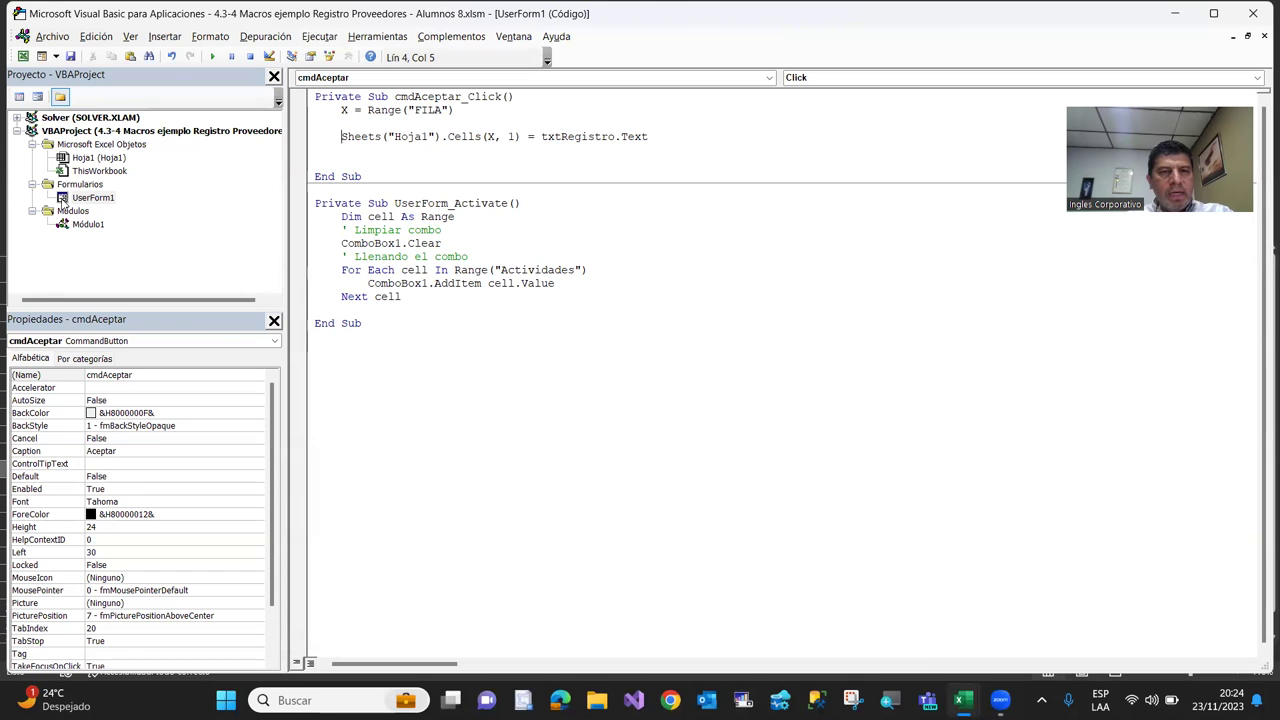
{"action": "double_click", "coordinate": [62, 199]}
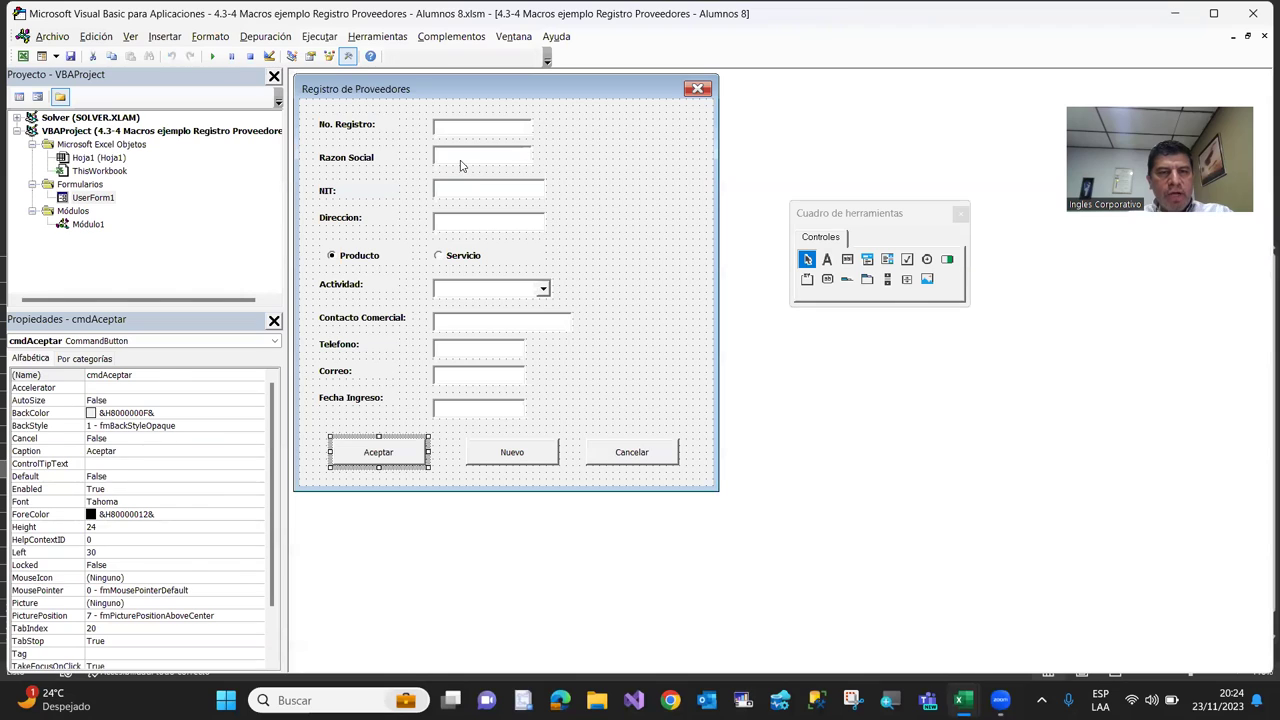
{"action": "left_click", "coordinate": [461, 160]}
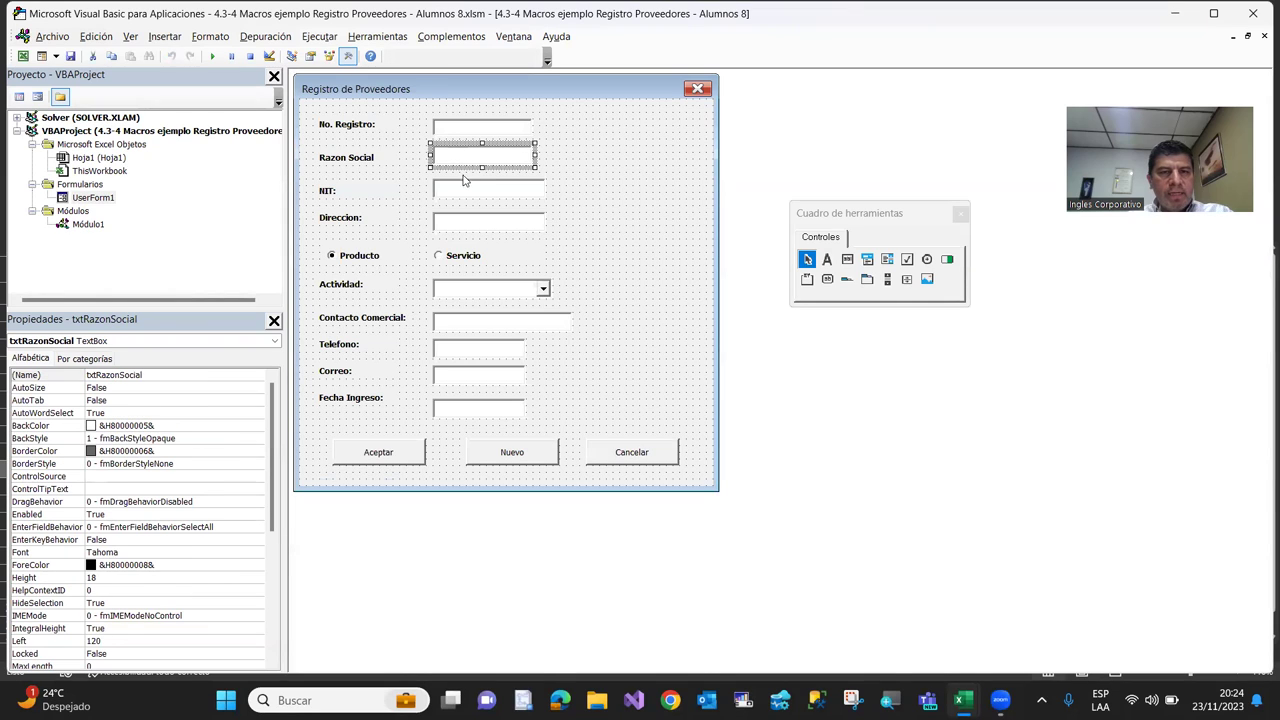
{"action": "left_click", "coordinate": [465, 192]}
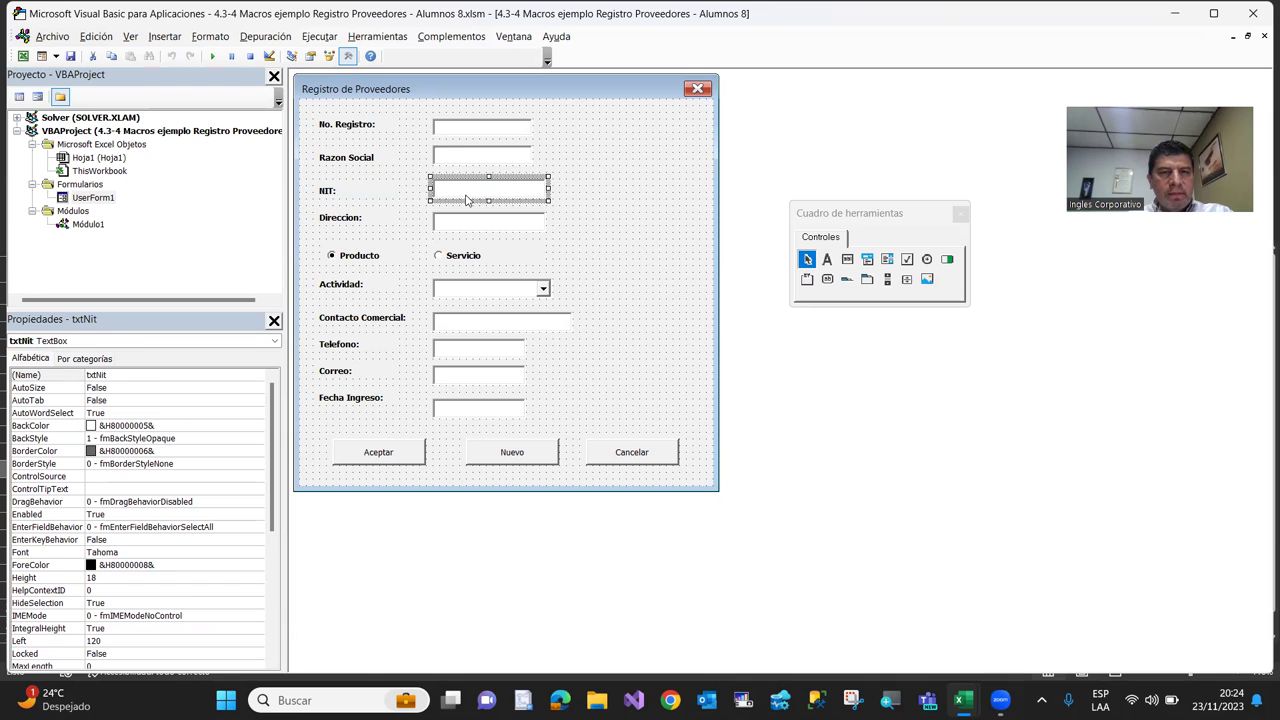
{"action": "left_click", "coordinate": [467, 225]}
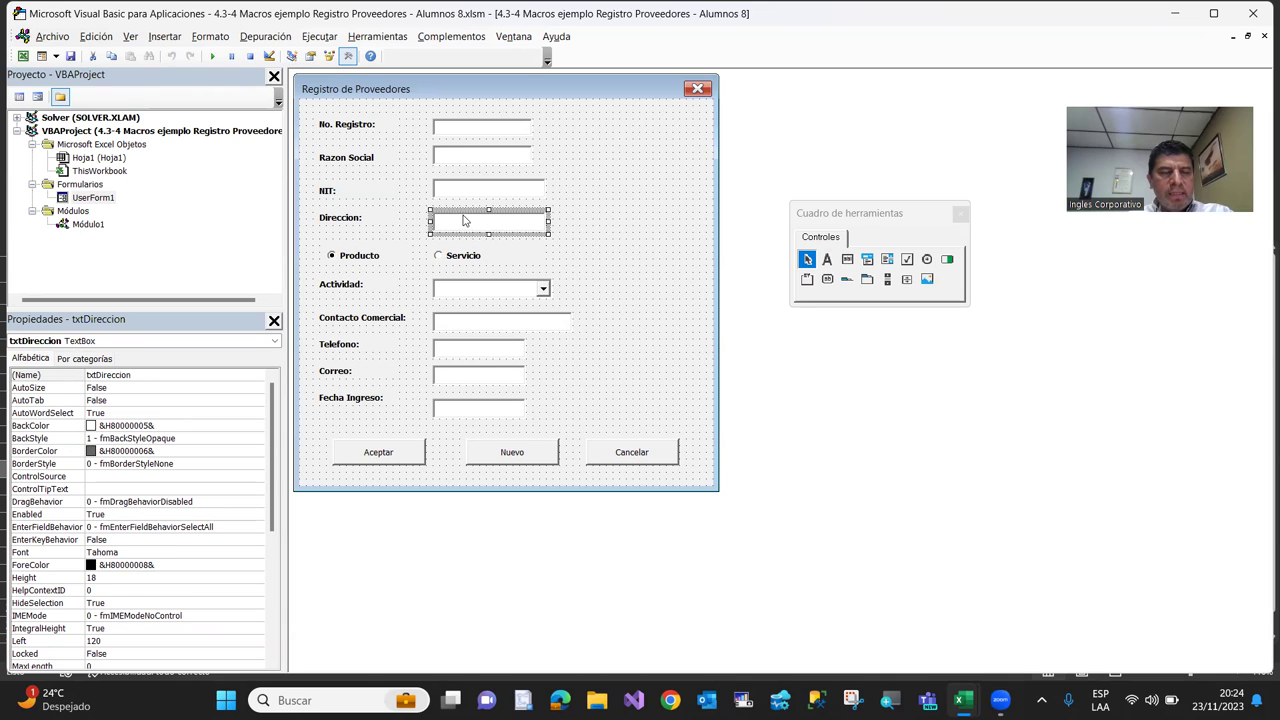
- Back in cmdAceptar_Click, open blank lines below the Sheets assignment and select that line
{"action": "double_click", "coordinate": [388, 456]}
{"action": "left_click", "coordinate": [412, 150]}
{"action": "key", "text": "Up"}
{"action": "key", "text": "End"}
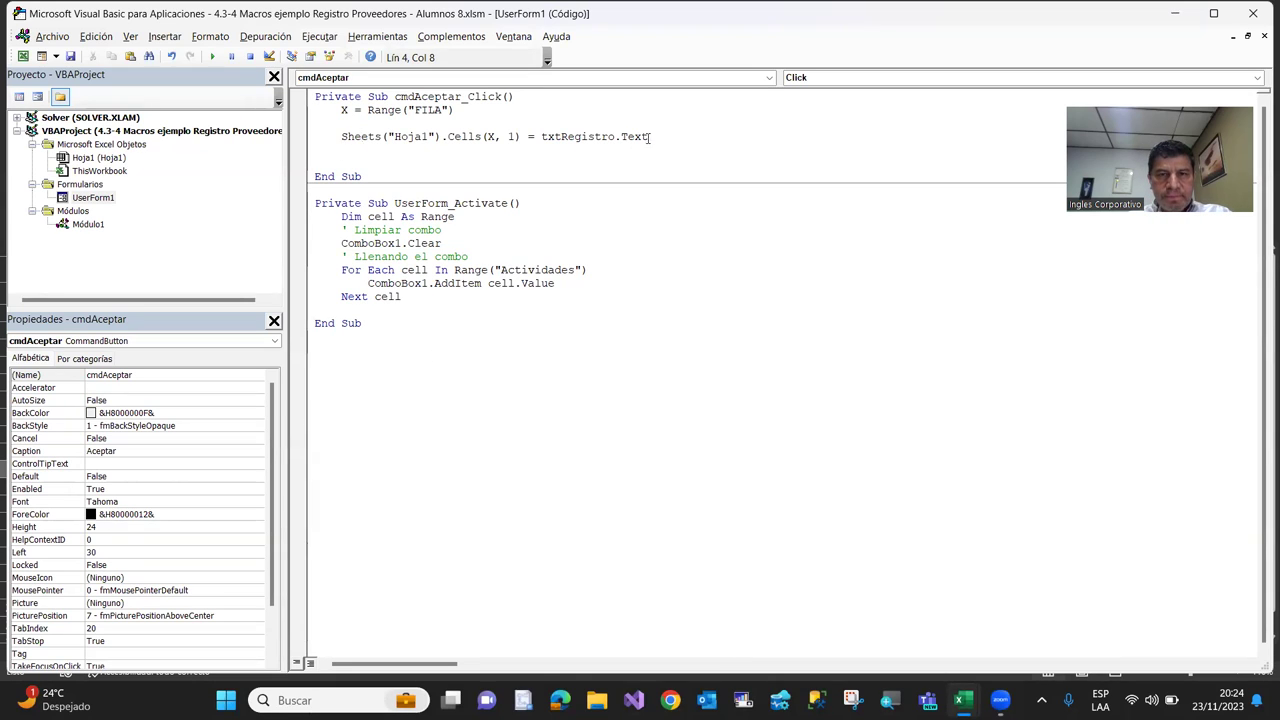
{"action": "key", "text": "Return"}
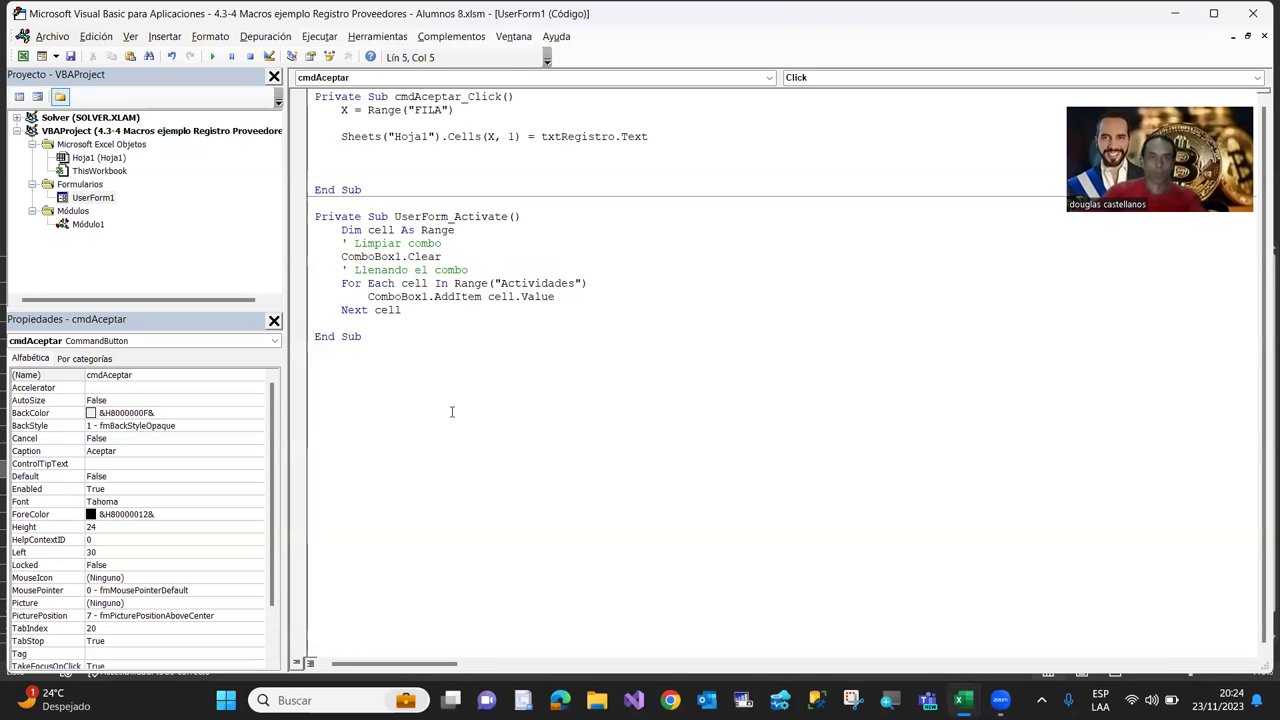
{"action": "key", "text": "shift+Down"}
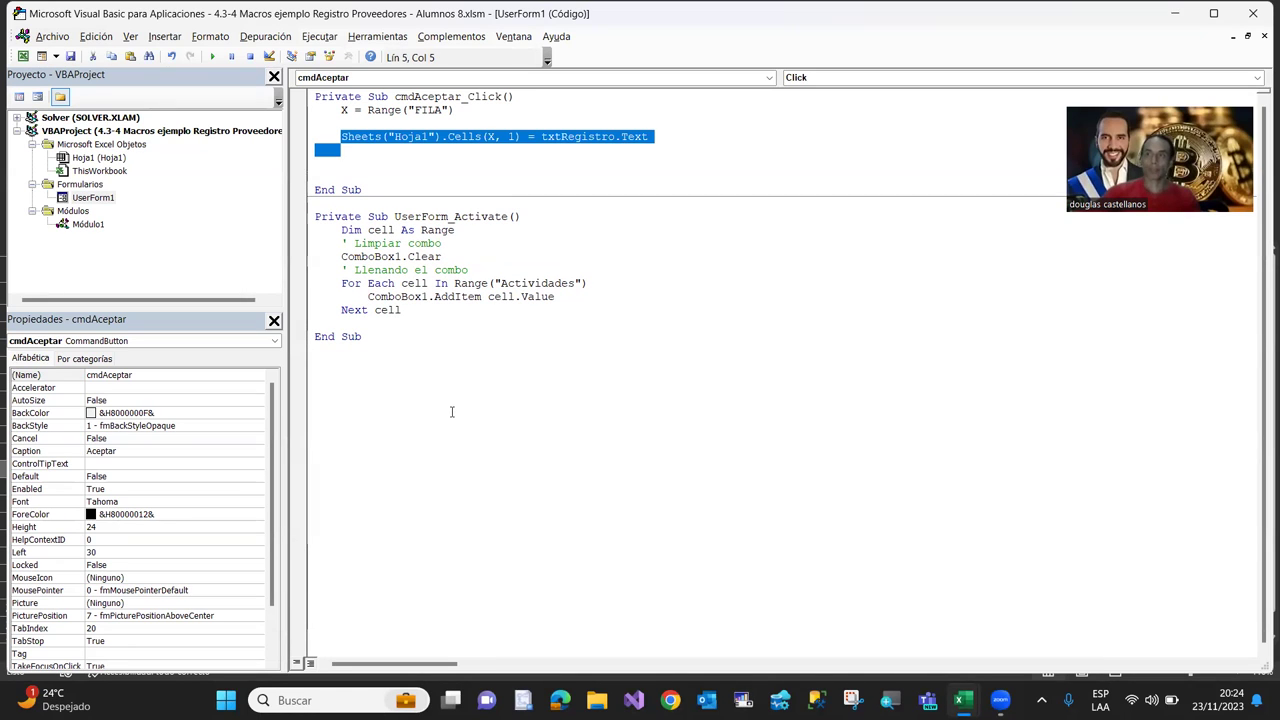
{"action": "key", "text": "shift+Up"}
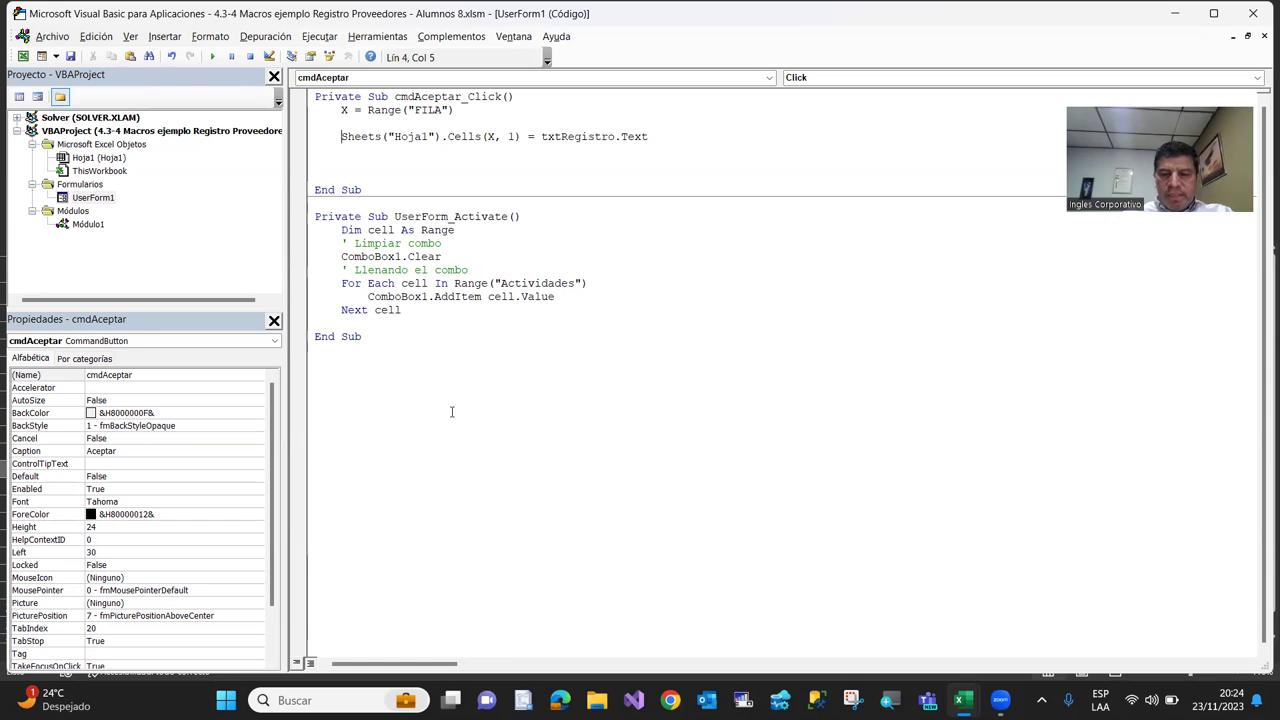
- Copy the Sheets assignment and paste it so it appears as four lines
{"action": "key", "text": "shift+End"}
{"action": "key", "text": "ctrl+c"}
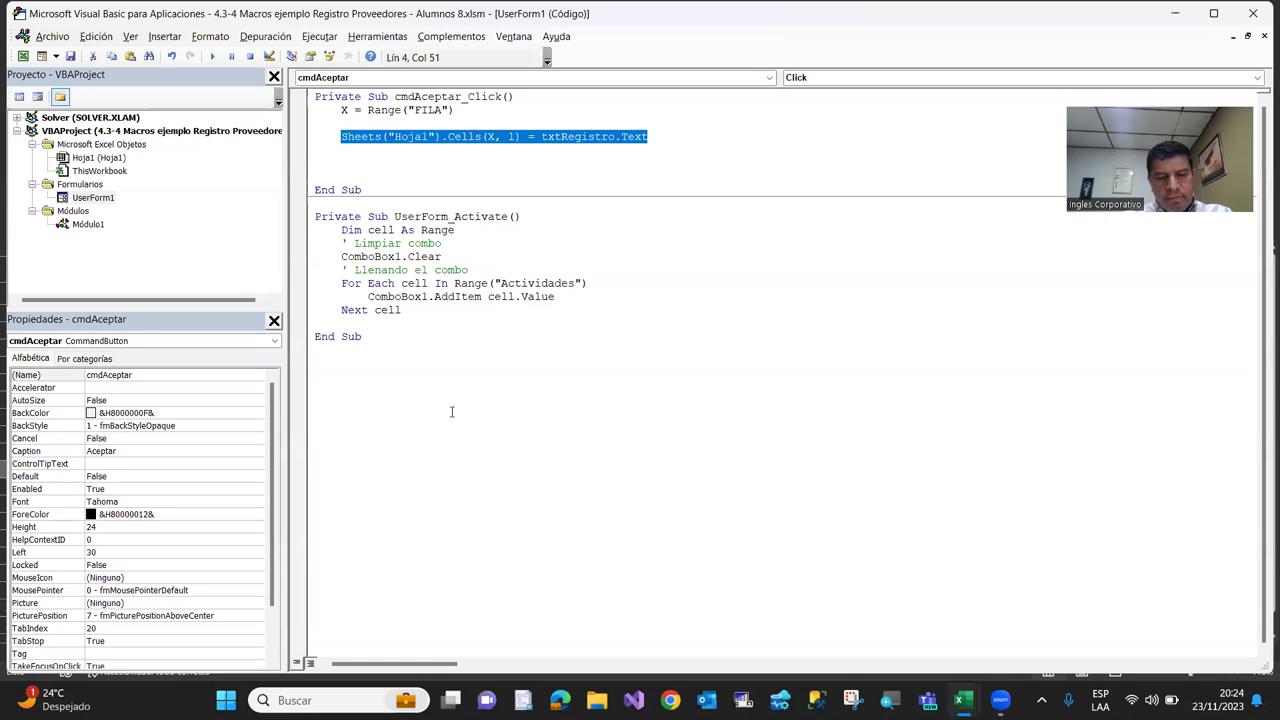
{"action": "key", "text": "Down"}
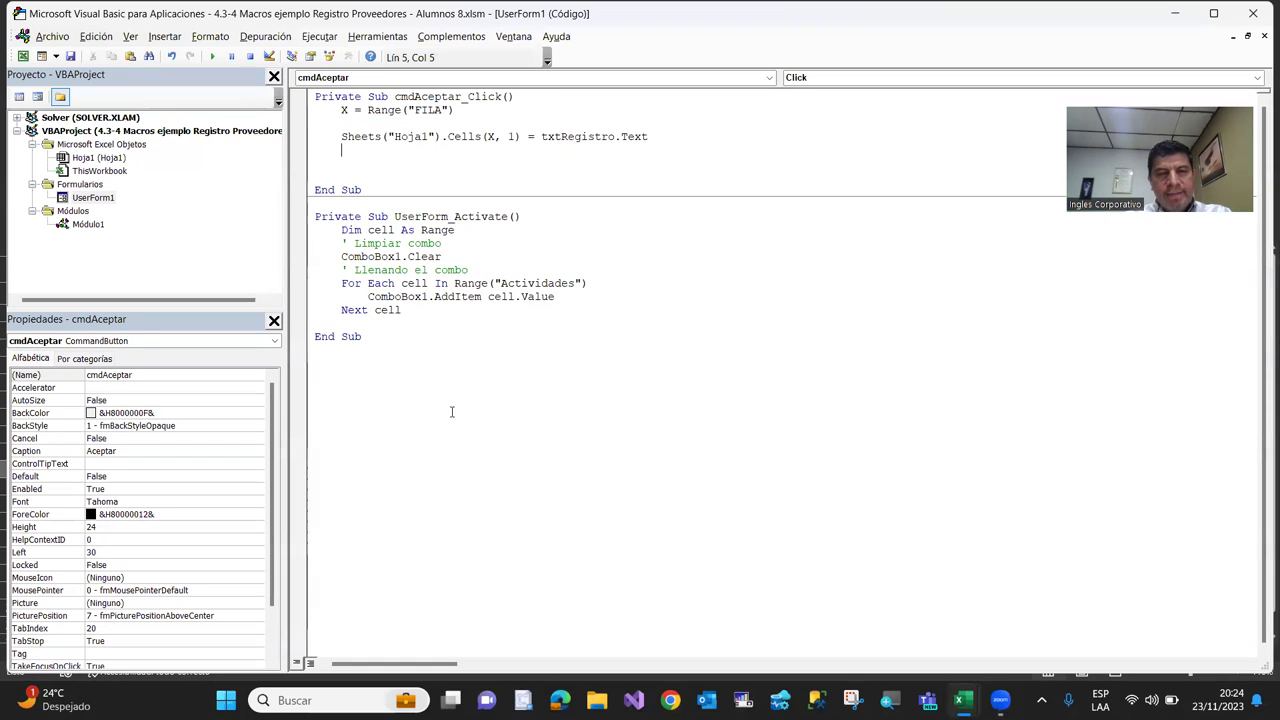
{"action": "key", "text": "ctrl+v"}
{"action": "key", "text": "Return"}
{"action": "key", "text": "ctrl+v"}
{"action": "key", "text": "Return"}
{"action": "key", "text": "ctrl+v"}
{"action": "key", "text": "Up"}
{"action": "key", "text": "Up"}
{"action": "key", "text": "Up"}
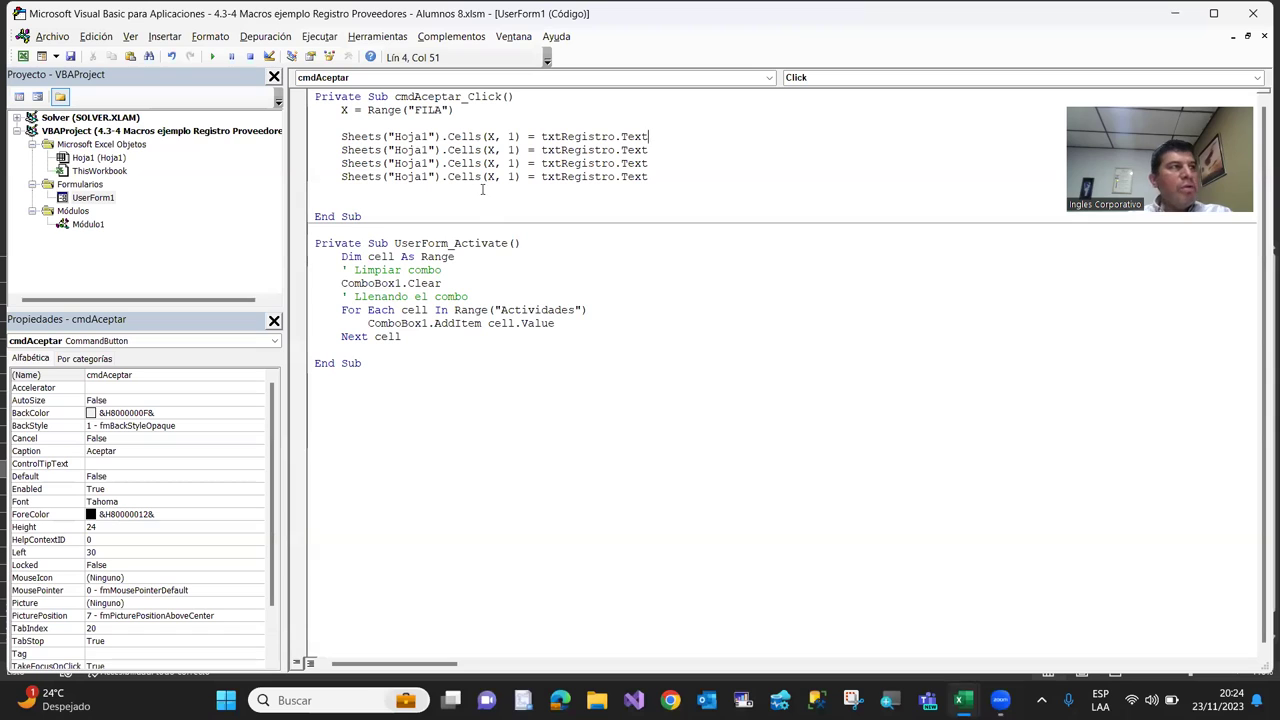
- Change the second assignment's column from Cells(X, 1) to Cells(X, 2)
{"action": "left_click", "coordinate": [490, 149]}
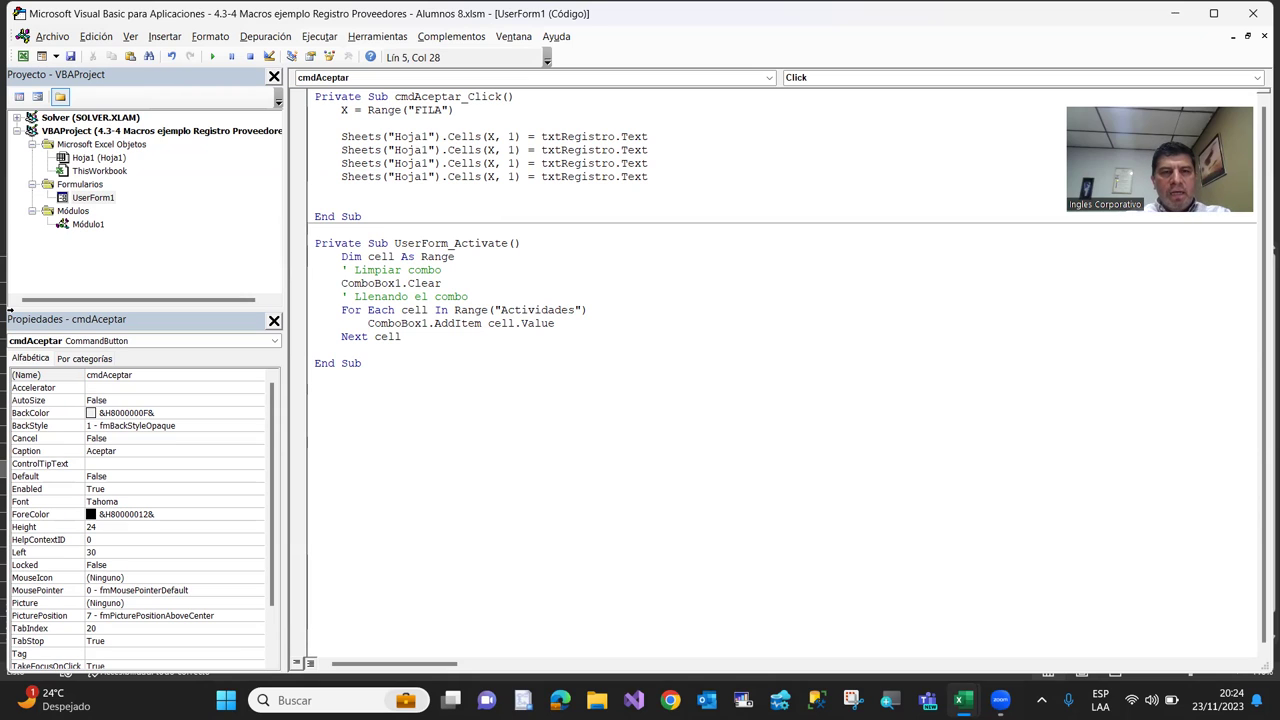
{"action": "key", "text": "Up"}
{"action": "key", "text": "Up"}
{"action": "key", "text": "End"}
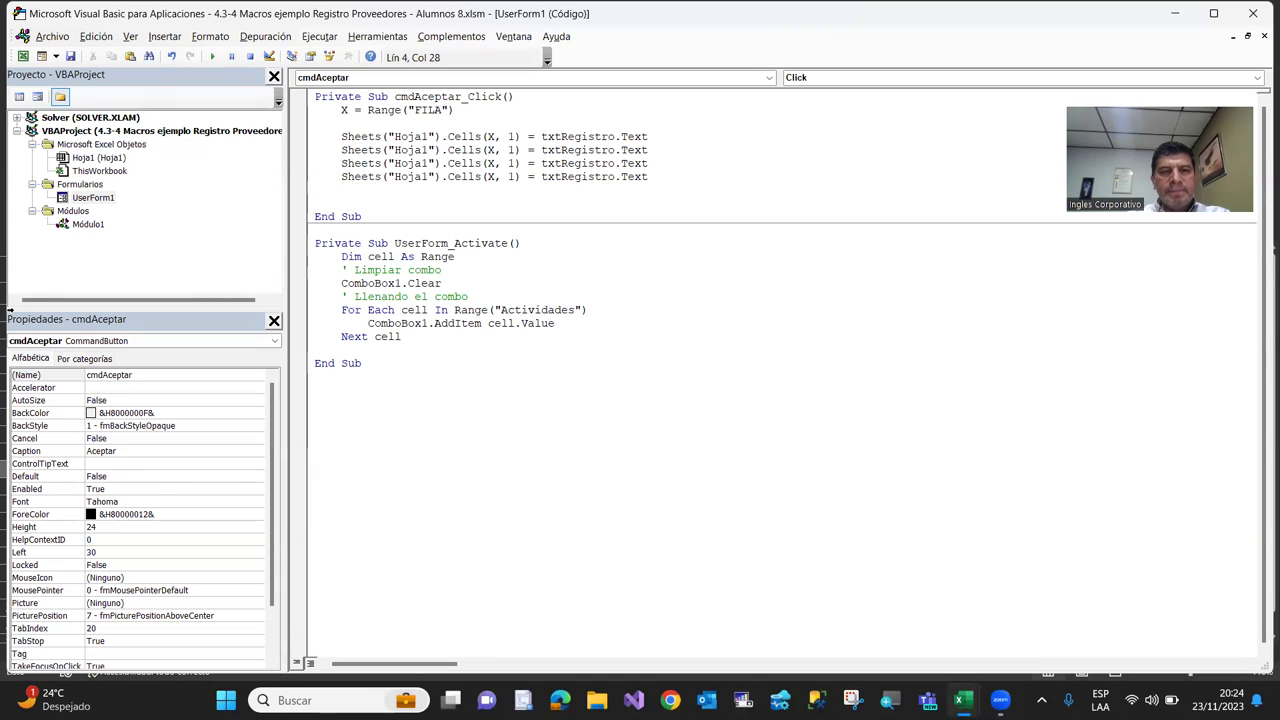
{"action": "key", "text": "Right"}
{"action": "key", "text": "Right"}
{"action": "key", "text": "Delete"}
{"action": "type", "text": "2"}
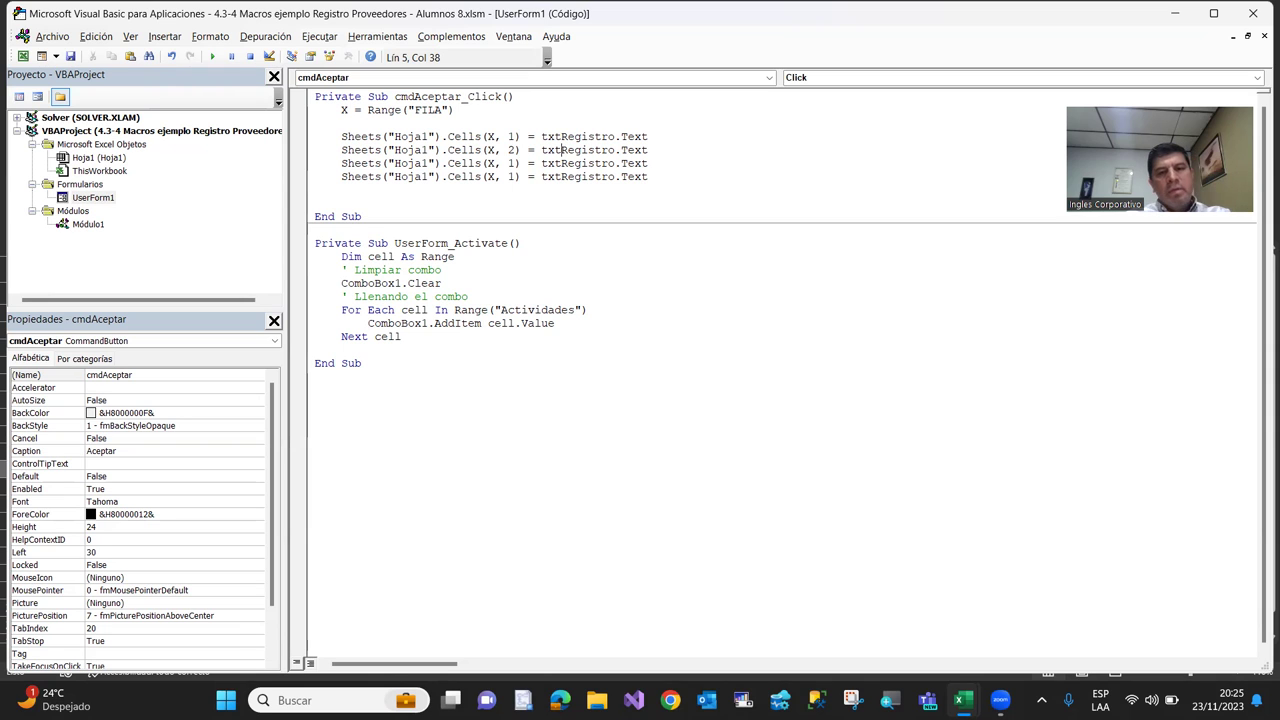
- After checking Hoja1's headers, make the second line write txtRazonSocial.Text instead of txtRegistro
{"action": "left_click", "coordinate": [24, 59]}
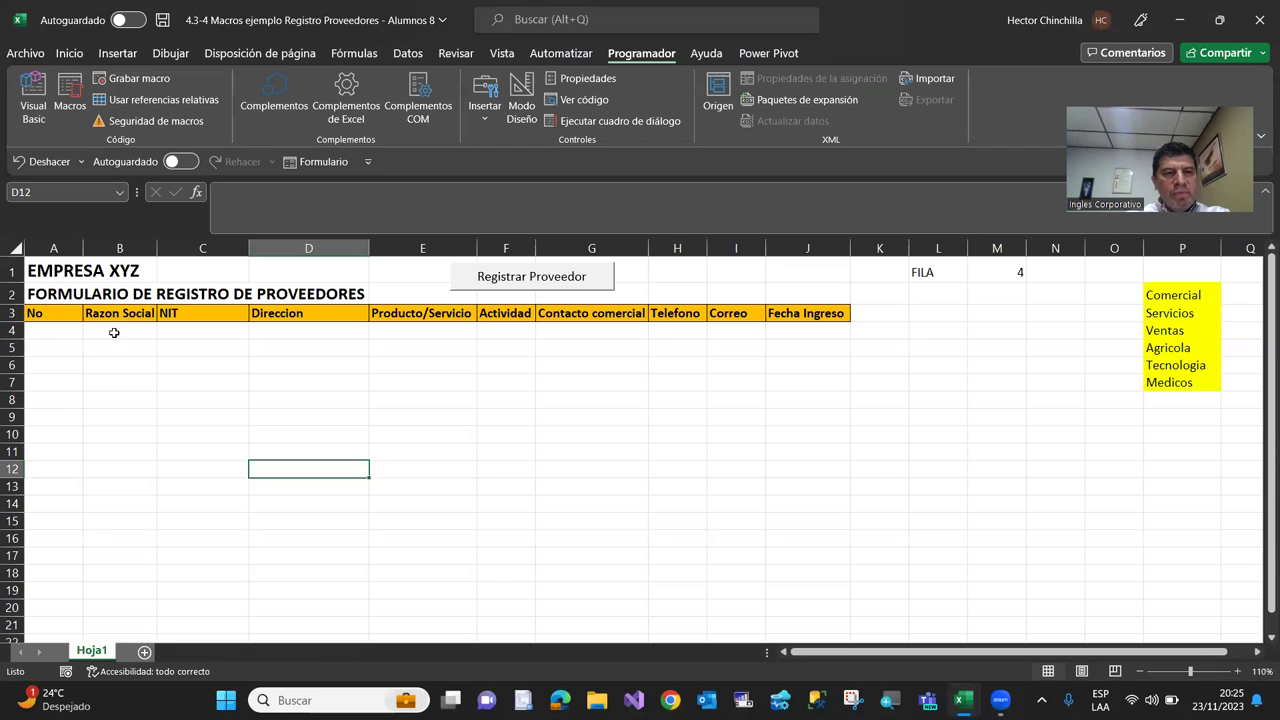
{"action": "left_click", "coordinate": [33, 98]}
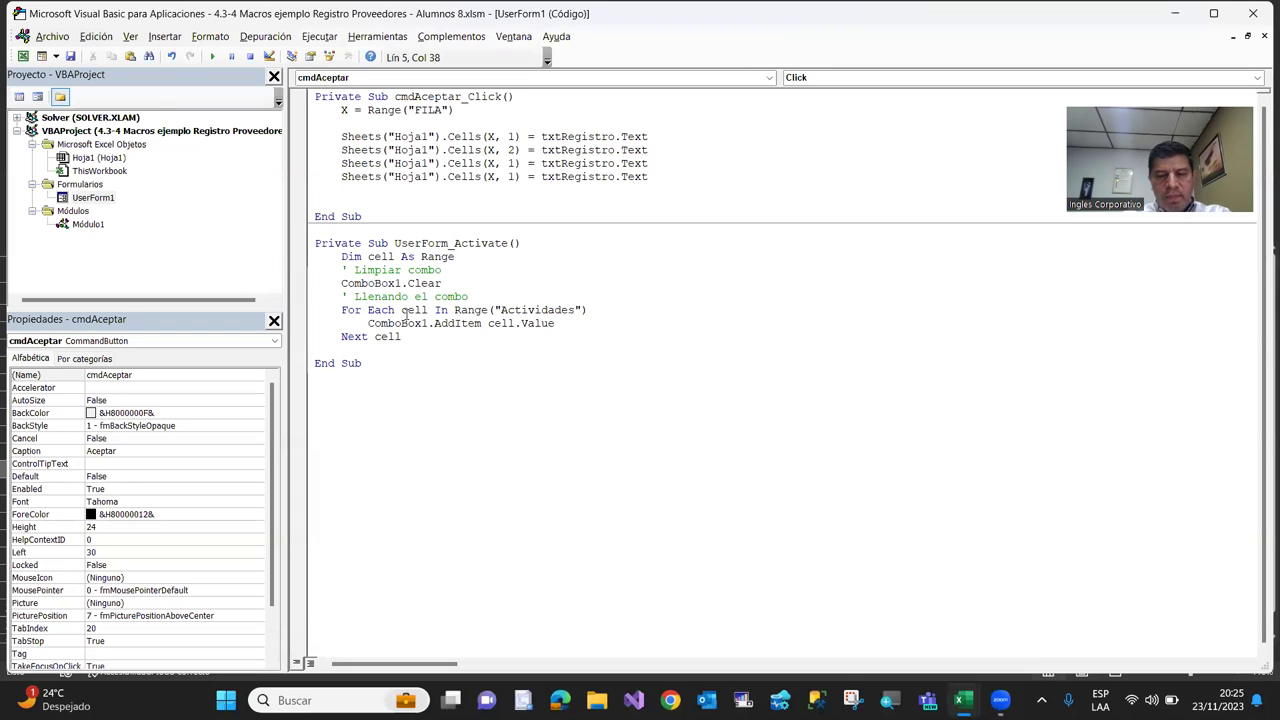
{"action": "key", "text": "Delete"}
{"action": "key", "text": "Delete"}
{"action": "key", "text": "Delete"}
{"action": "key", "text": "Delete"}
{"action": "key", "text": "Delete"}
{"action": "key", "text": "Delete"}
{"action": "key", "text": "Delete"}
{"action": "key", "text": "Delete"}
{"action": "key", "text": "Delete"}
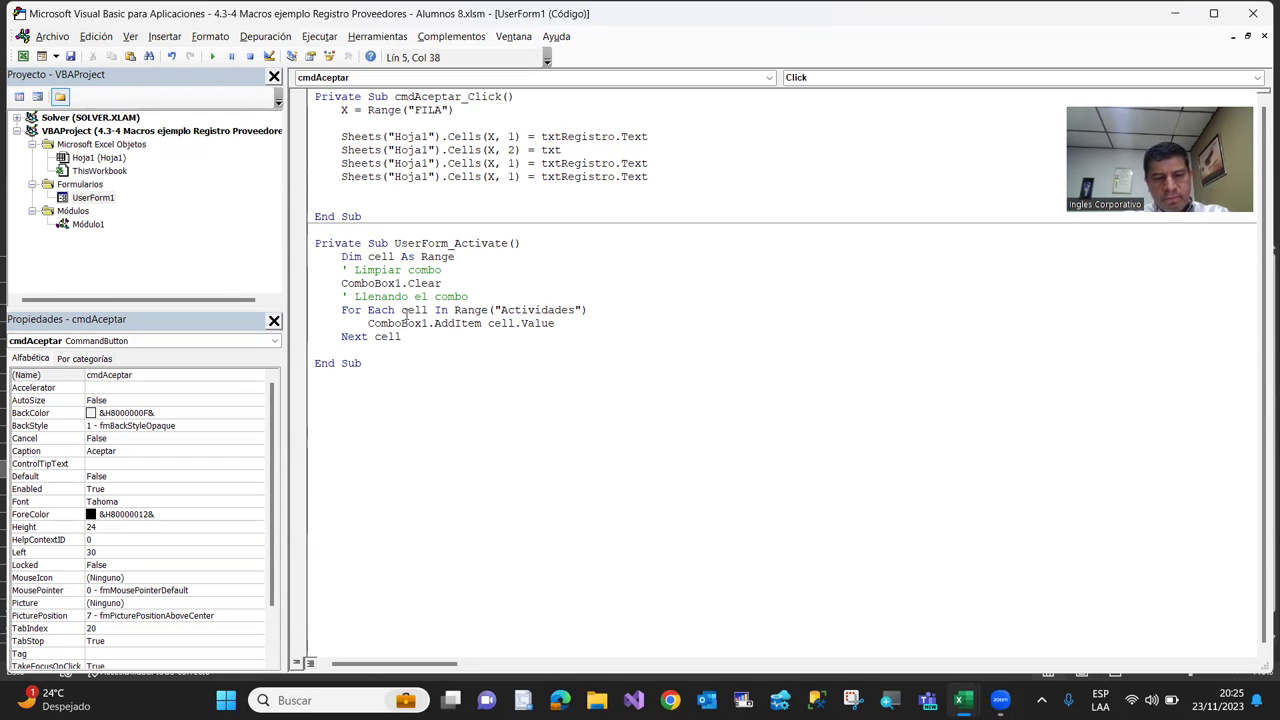
{"action": "type", "text": "azonsocia"}
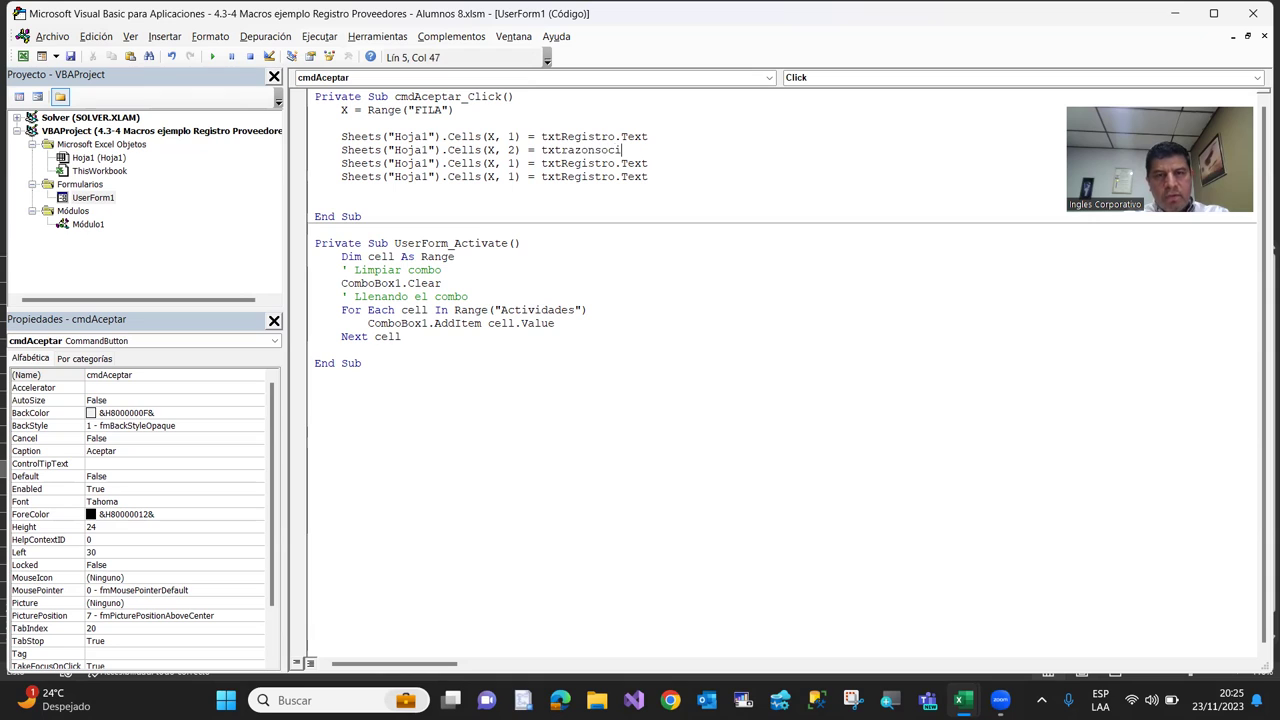
{"action": "type", "text": "l."}
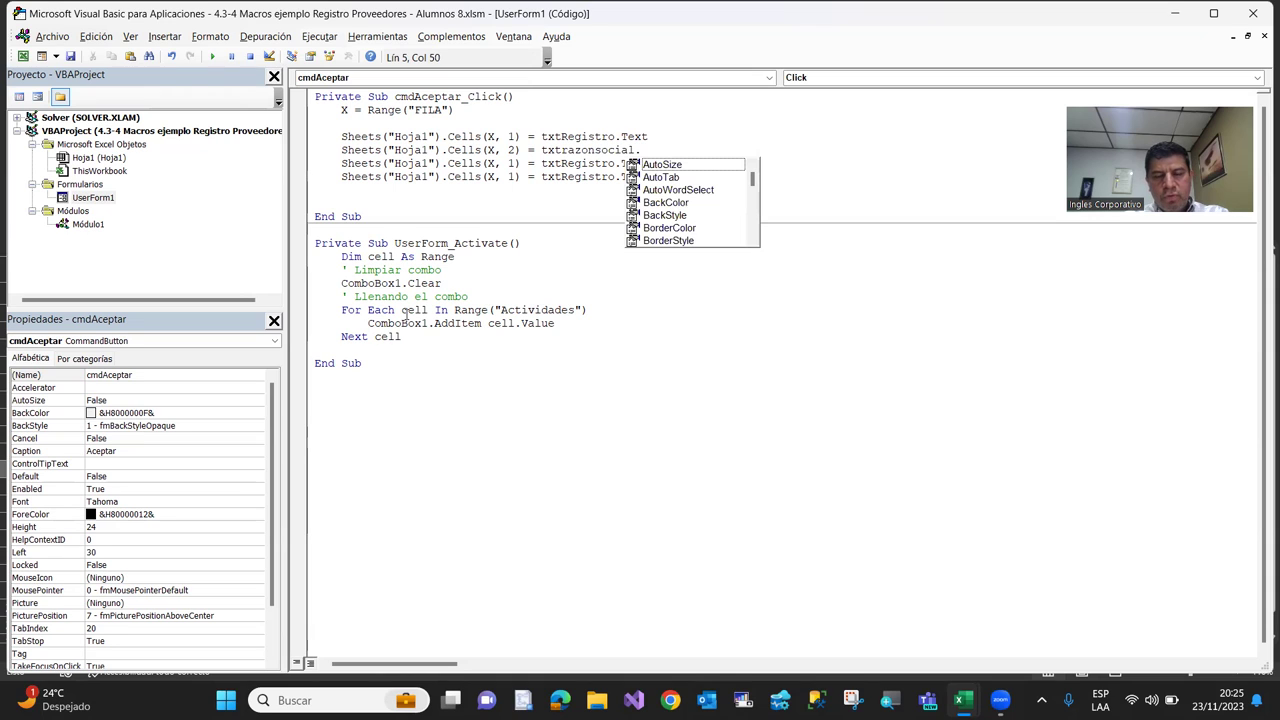
{"action": "type", "text": "text"}
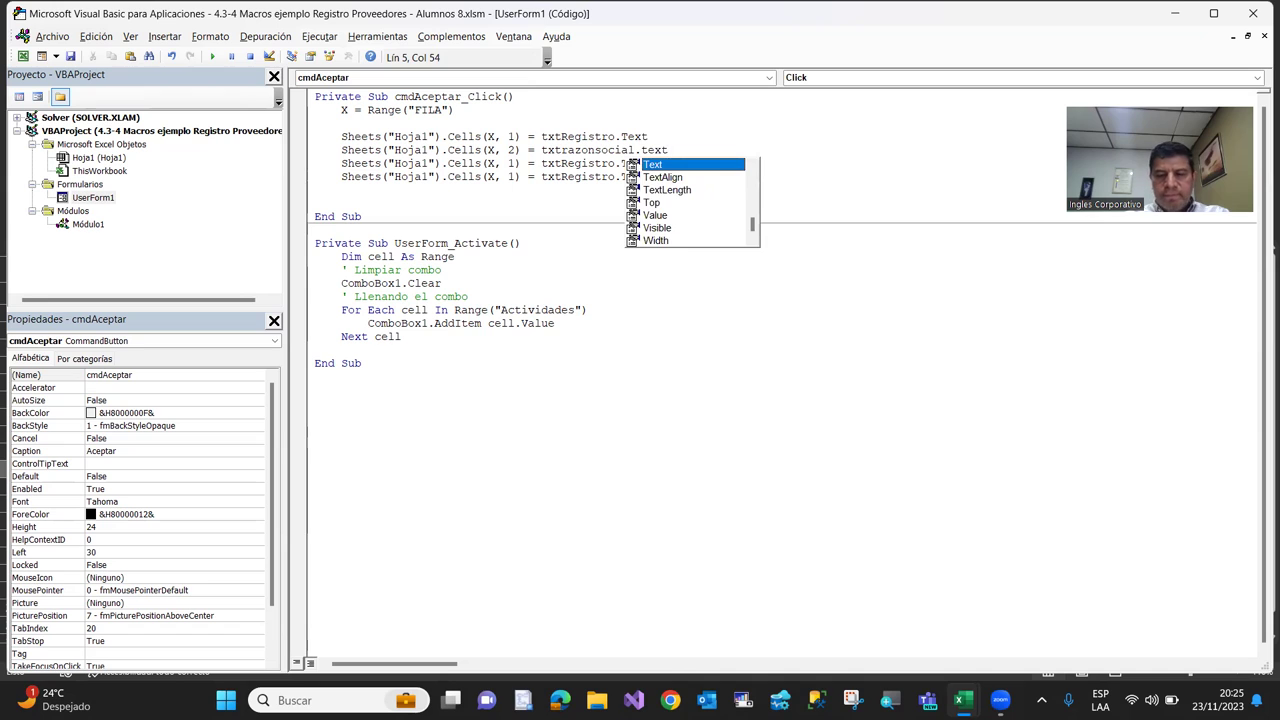
{"action": "key", "text": "Return"}
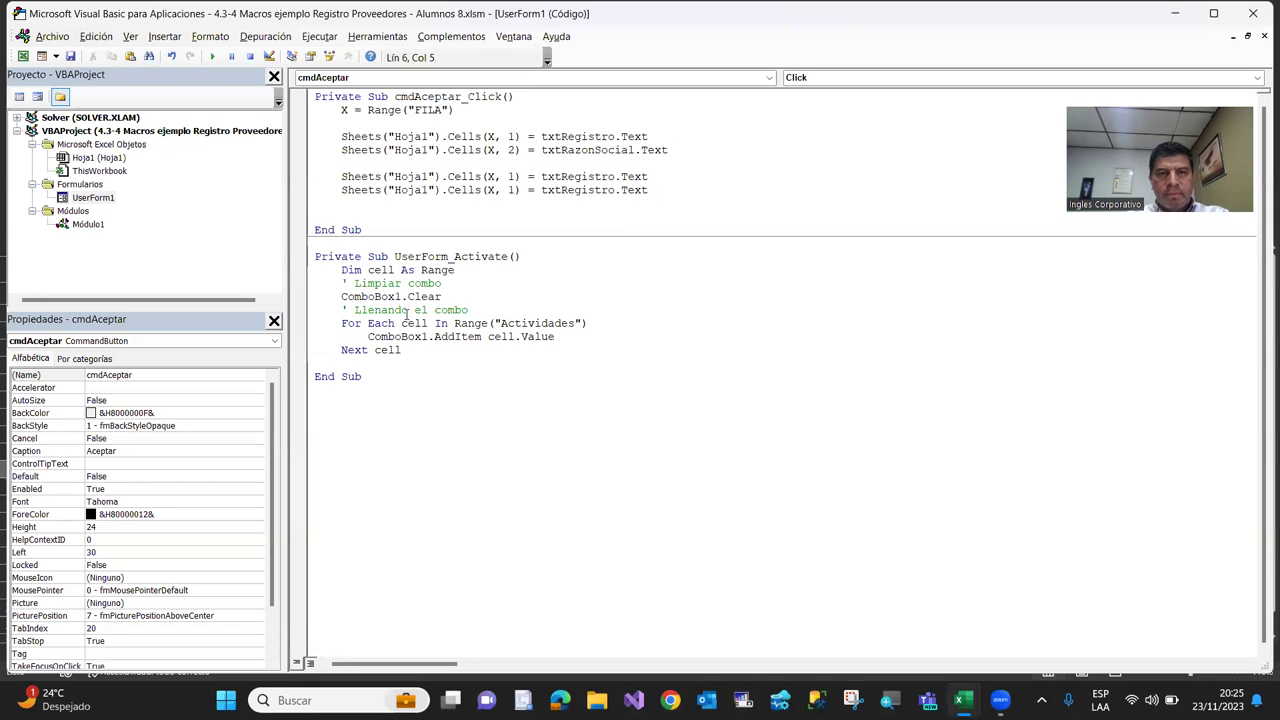
- Change the third assignment to Cells(X, 3) and recheck the Hoja1 column headers
{"action": "key", "text": "Down"}
{"action": "key", "text": "Right"}
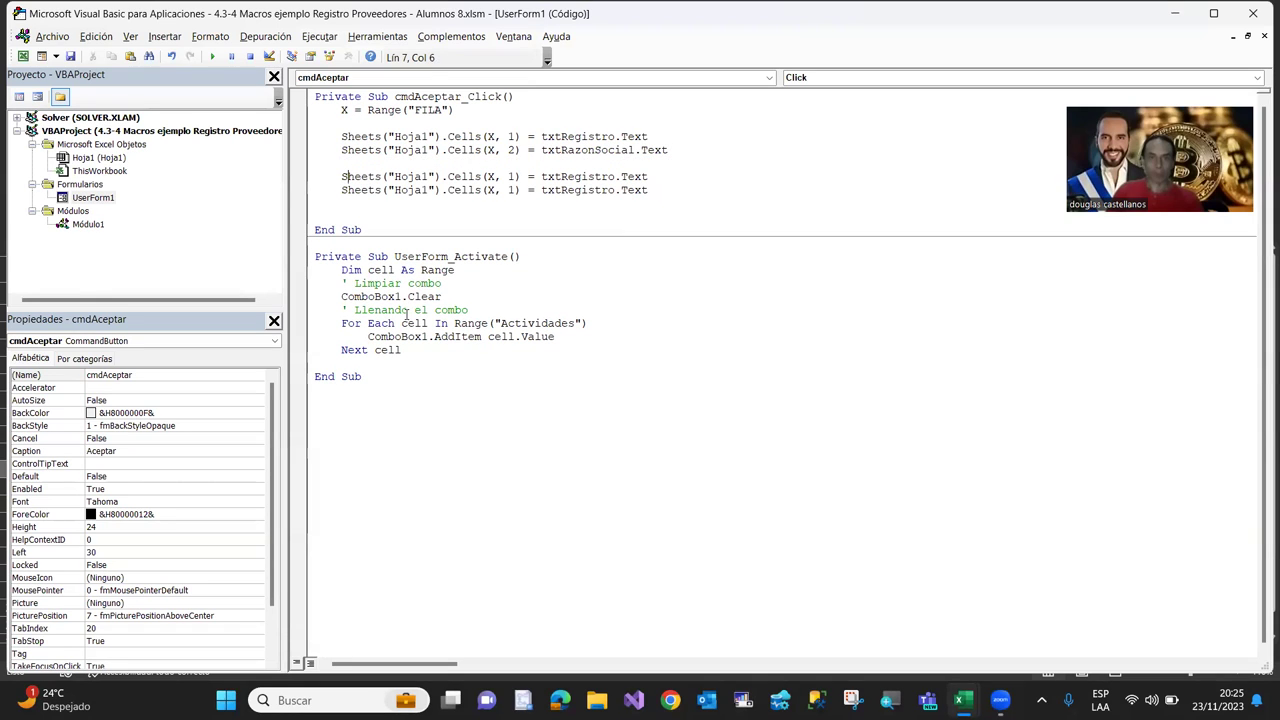
{"action": "left_click", "coordinate": [508, 176]}
{"action": "type", "text": "3"}
{"action": "key", "text": "Delete"}
{"action": "key", "text": "Right"}
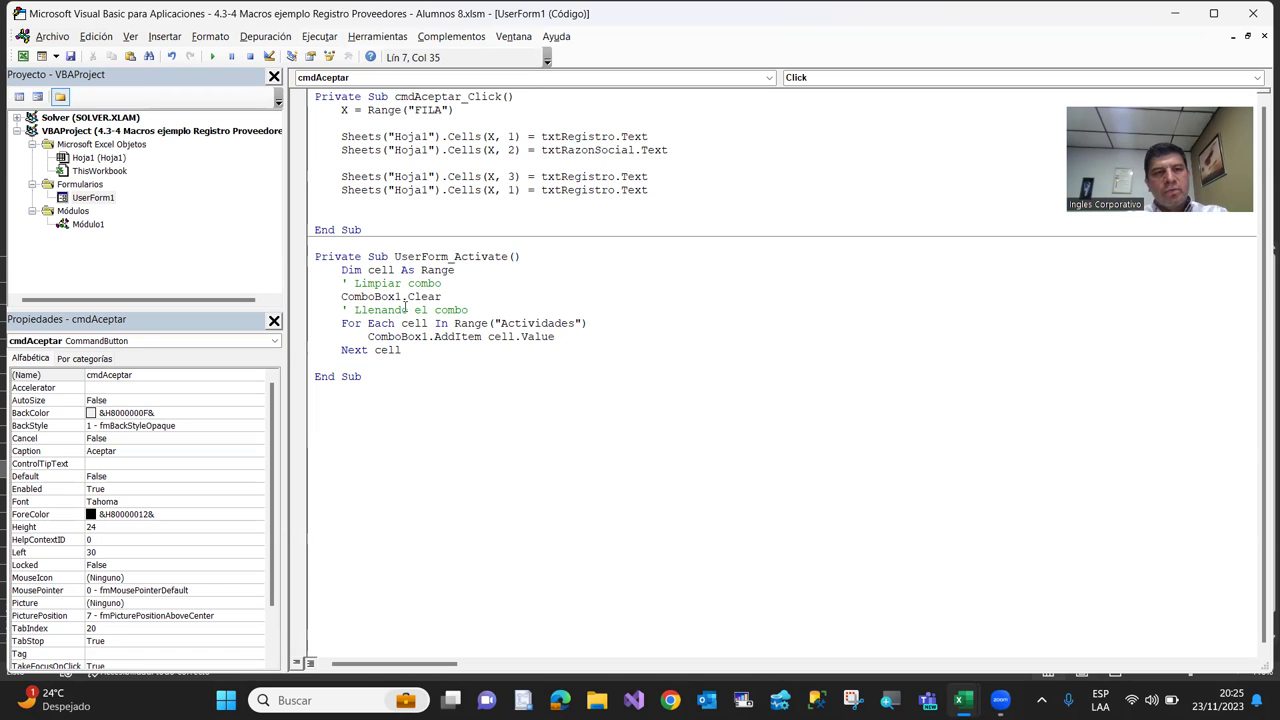
{"action": "left_click", "coordinate": [23, 57]}
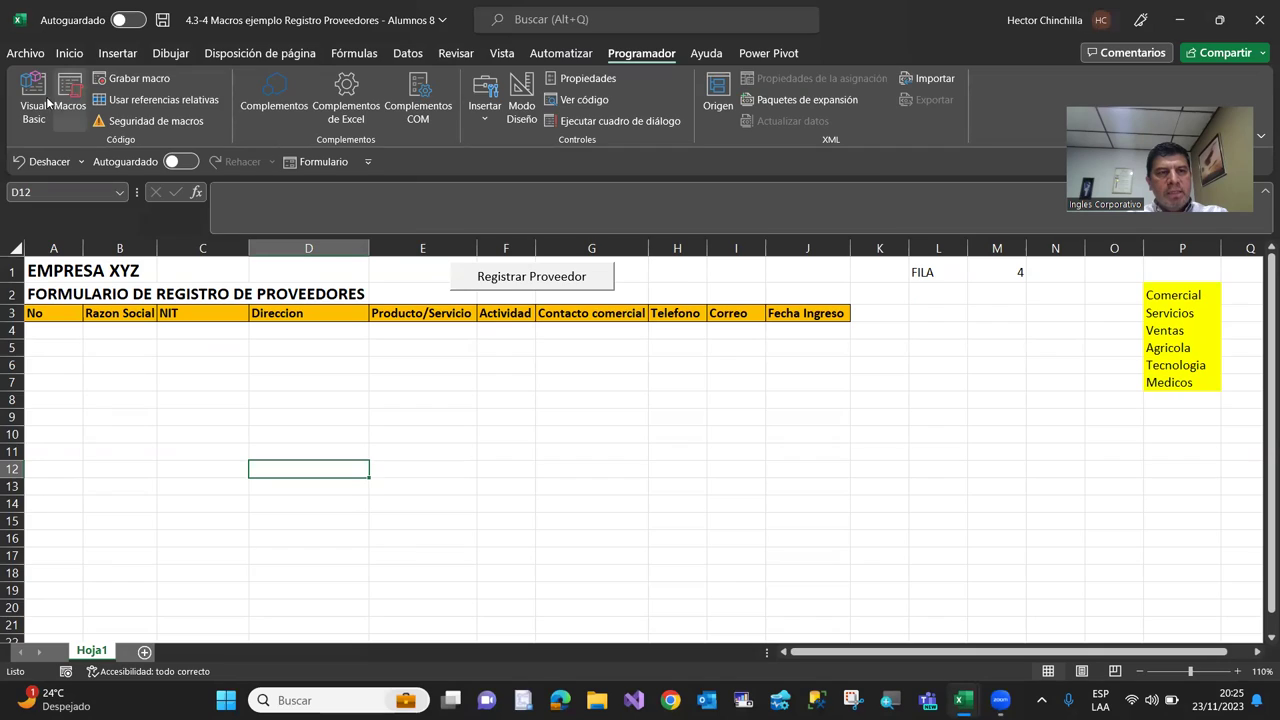
{"action": "left_click", "coordinate": [33, 100]}
- Make the third assignment write txtNit.Text instead of txtRegistro.Text
{"action": "key", "text": "Right"}
{"action": "key", "text": "Right"}
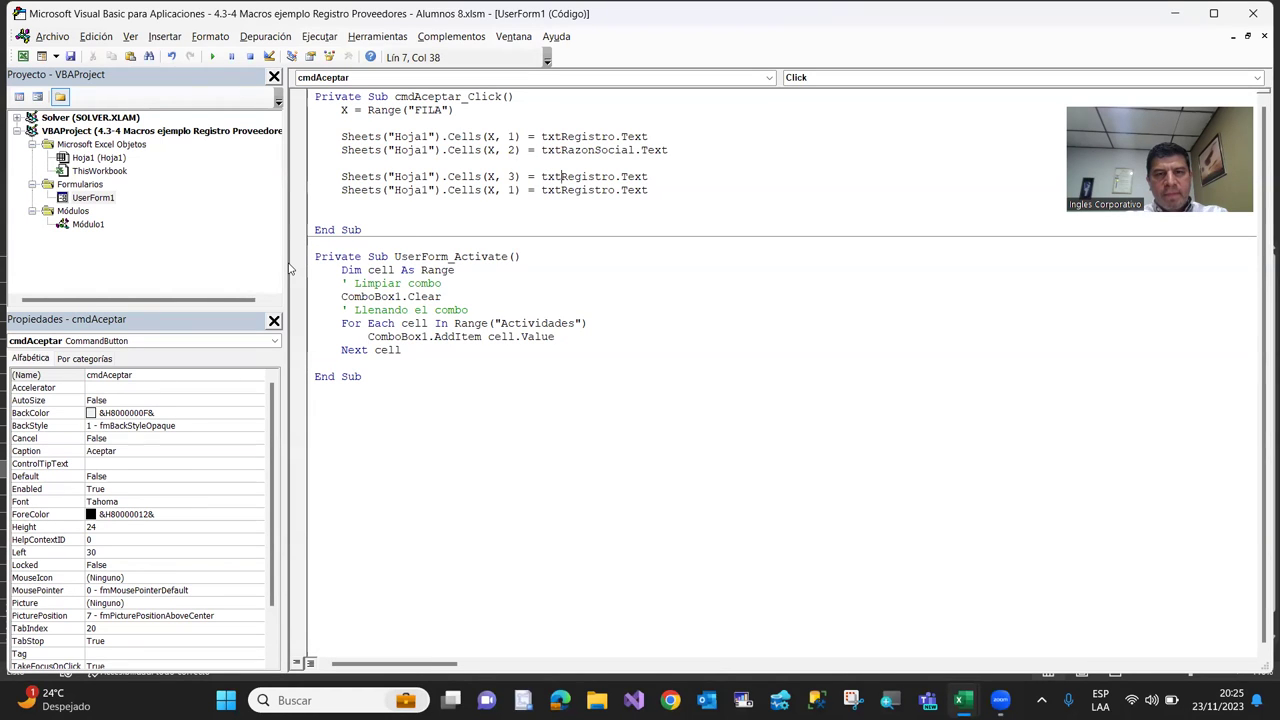
{"action": "type", "text": "nit"}
{"action": "key", "text": "Delete"}
{"action": "key", "text": "Delete"}
{"action": "key", "text": "Delete"}
{"action": "key", "text": "Delete"}
{"action": "key", "text": "Delete"}
{"action": "key", "text": "Delete"}
{"action": "key", "text": "Delete"}
{"action": "key", "text": "Delete"}
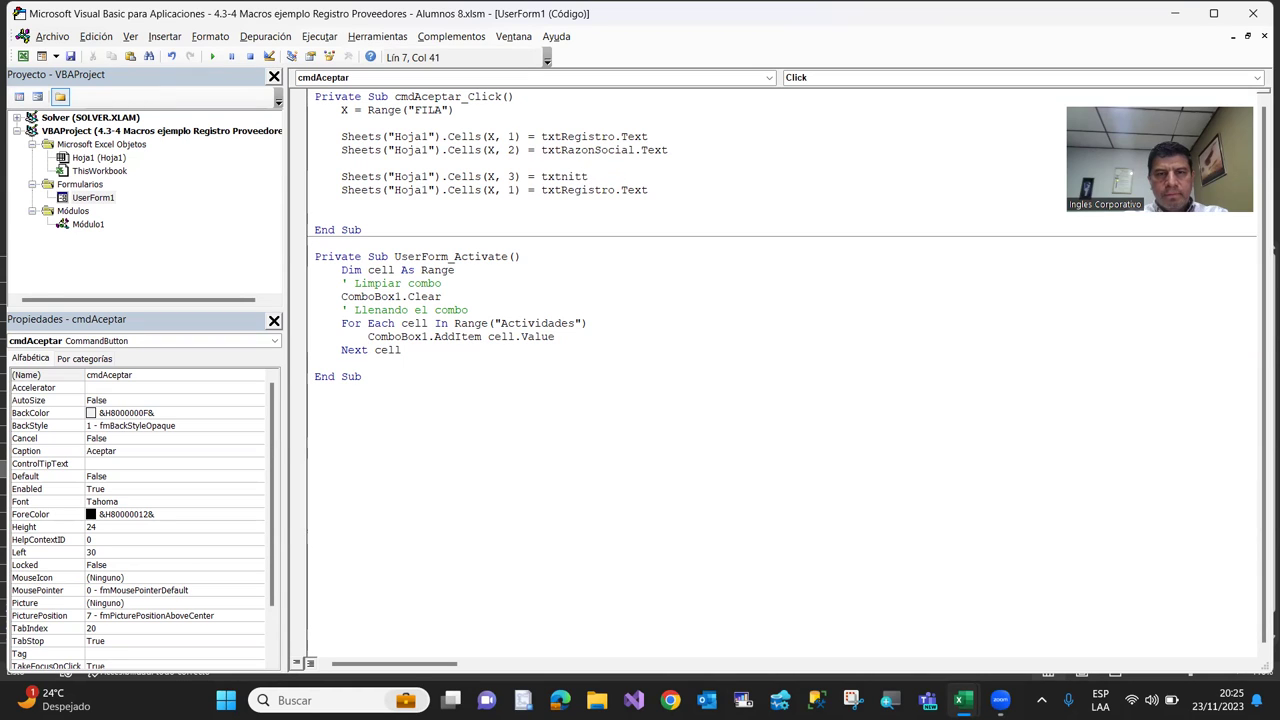
{"action": "type", "text": ".text"}
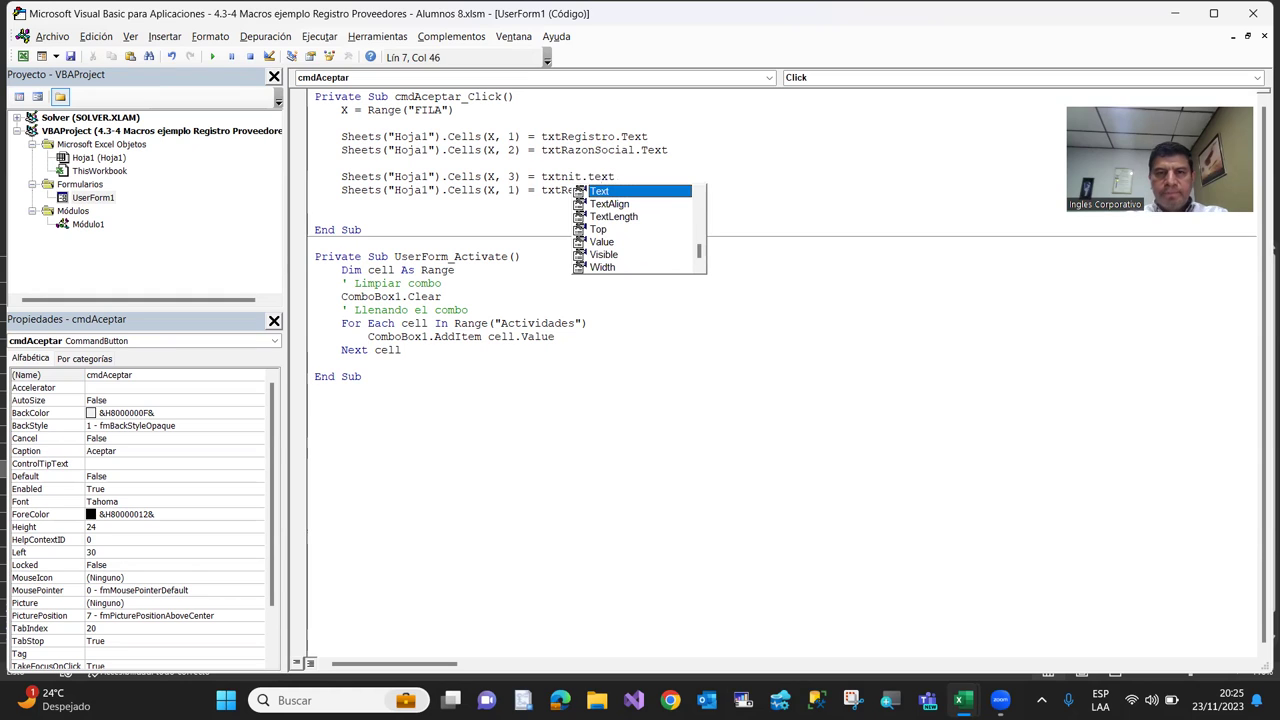
{"action": "key", "text": "Return"}
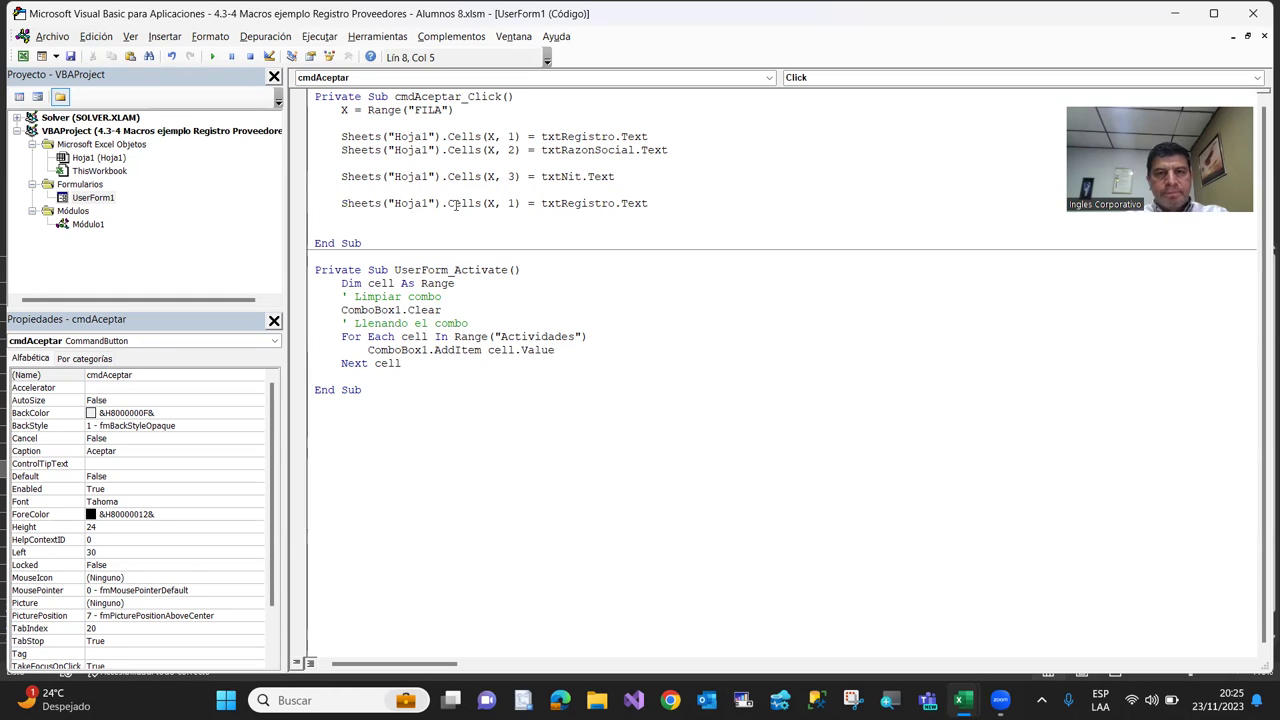
- Change the last assignment to Cells(X, 4) = txtDireccion.Text
{"action": "left_click", "coordinate": [506, 203]}
{"action": "key", "text": "Delete"}
{"action": "type", "text": "4"}
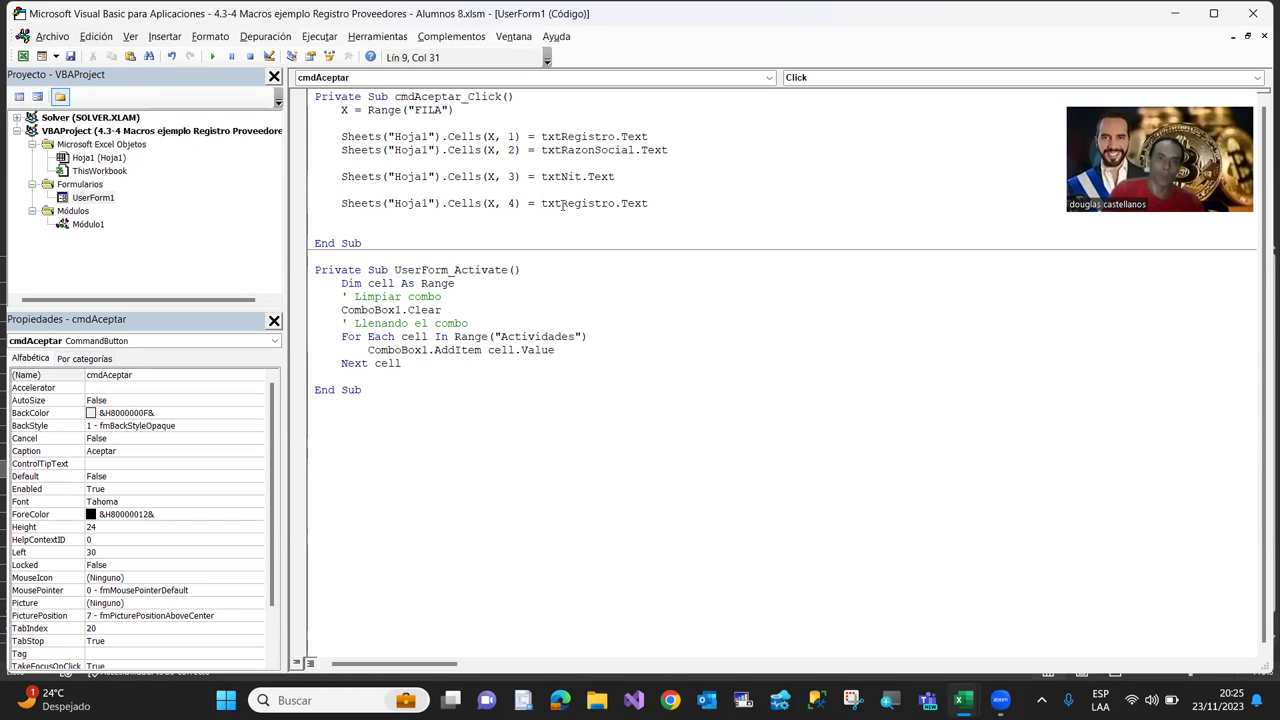
{"action": "key", "text": "Delete"}
{"action": "key", "text": "Delete"}
{"action": "key", "text": "Delete"}
{"action": "key", "text": "Delete"}
{"action": "key", "text": "Delete"}
{"action": "key", "text": "Delete"}
{"action": "key", "text": "Delete"}
{"action": "key", "text": "Delete"}
{"action": "key", "text": "Delete"}
{"action": "type", "text": "direccion.tex"}
{"action": "key", "text": "Return"}
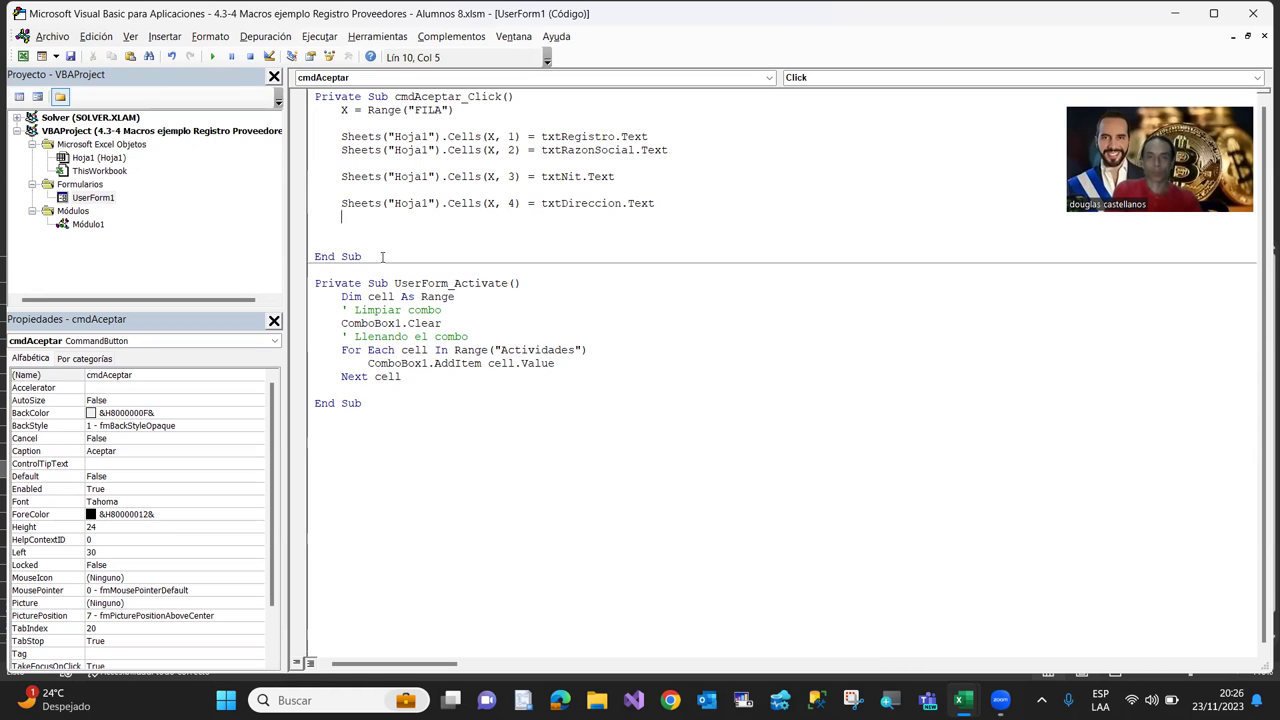
- Delete the blank lines between the NIT and Direccion assignments
{"action": "key", "text": "Up"}
{"action": "key", "text": "Up"}
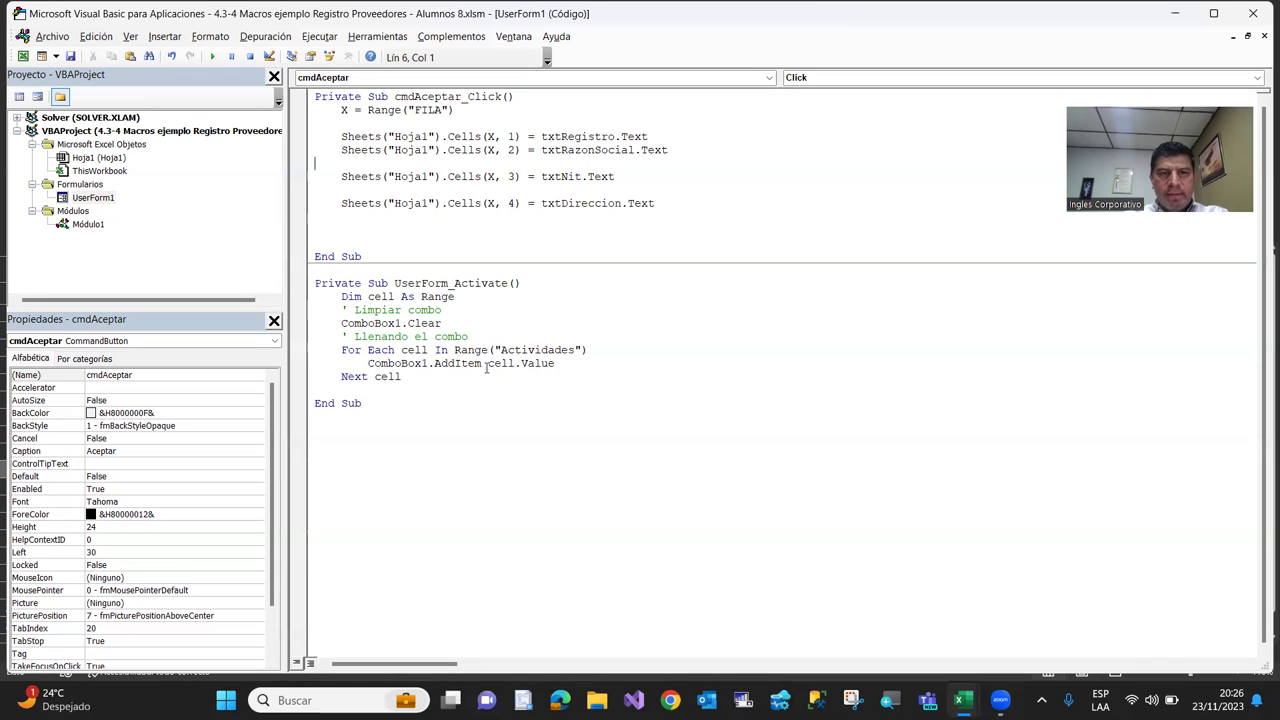
{"action": "key", "text": "Delete"}
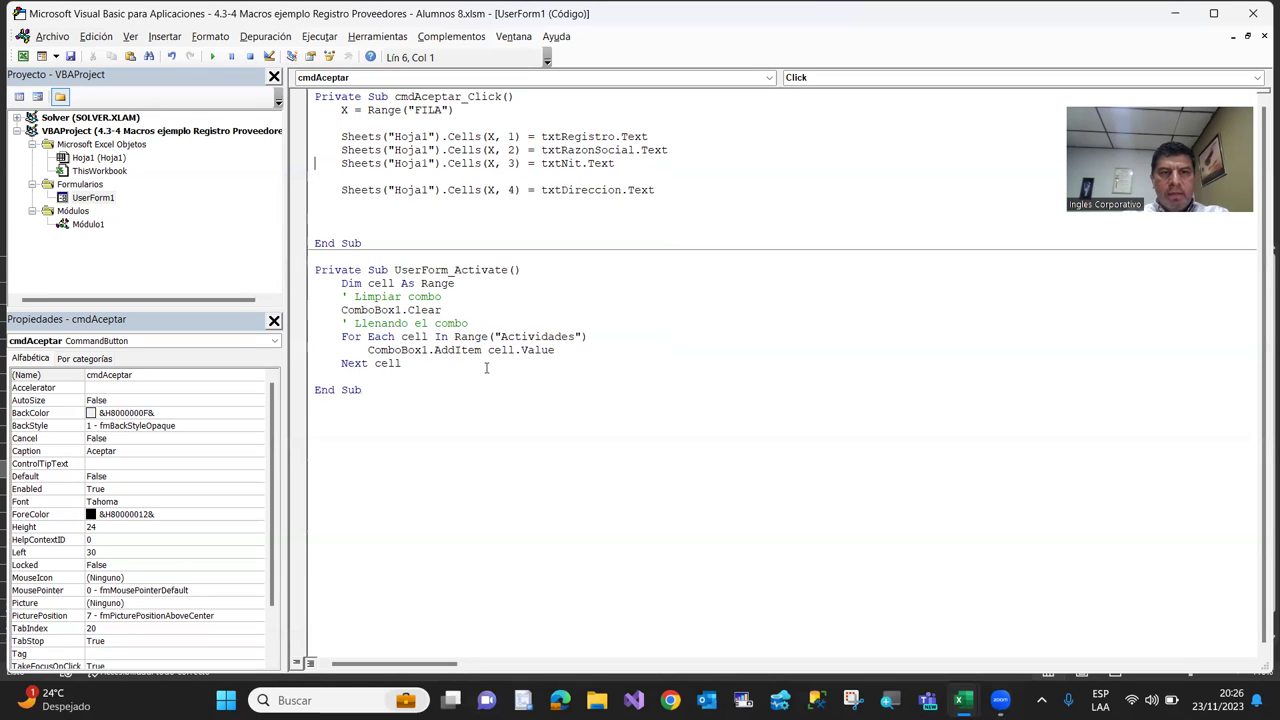
{"action": "key", "text": "shift+End"}
{"action": "key", "text": "Delete"}
{"action": "key", "text": "Delete"}
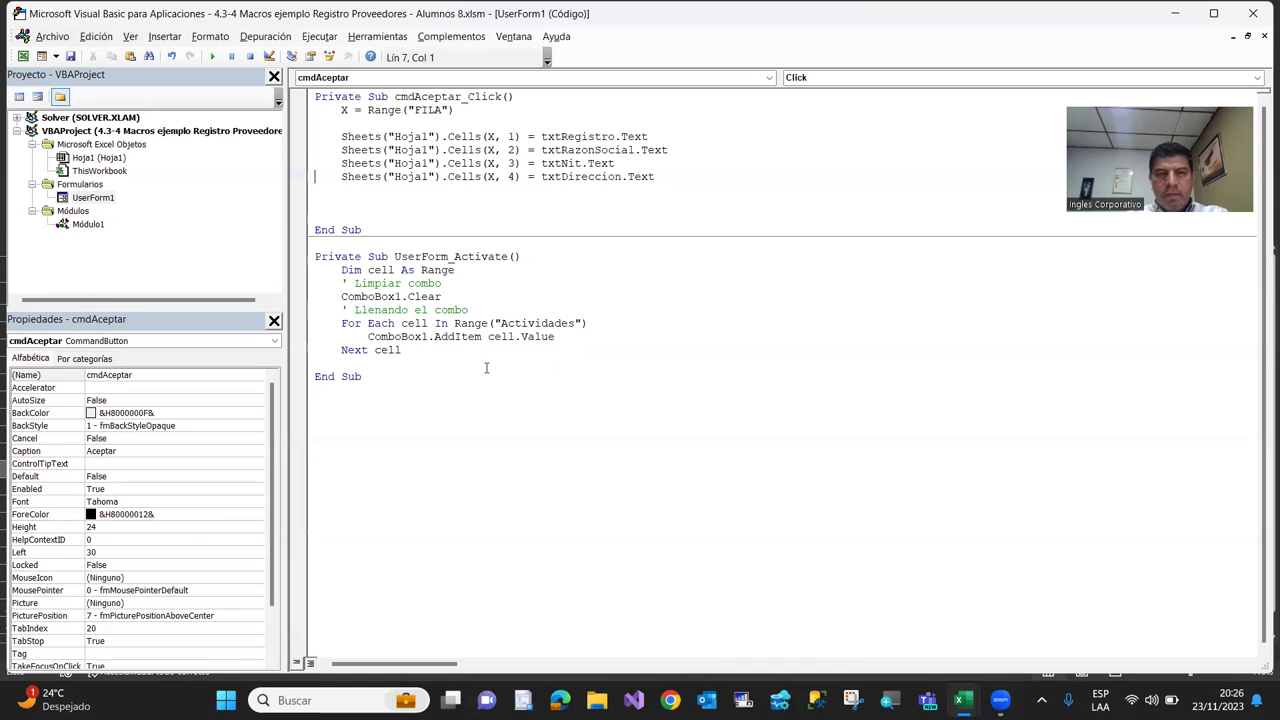
{"action": "key", "text": "Up"}
{"action": "key", "text": "Up"}
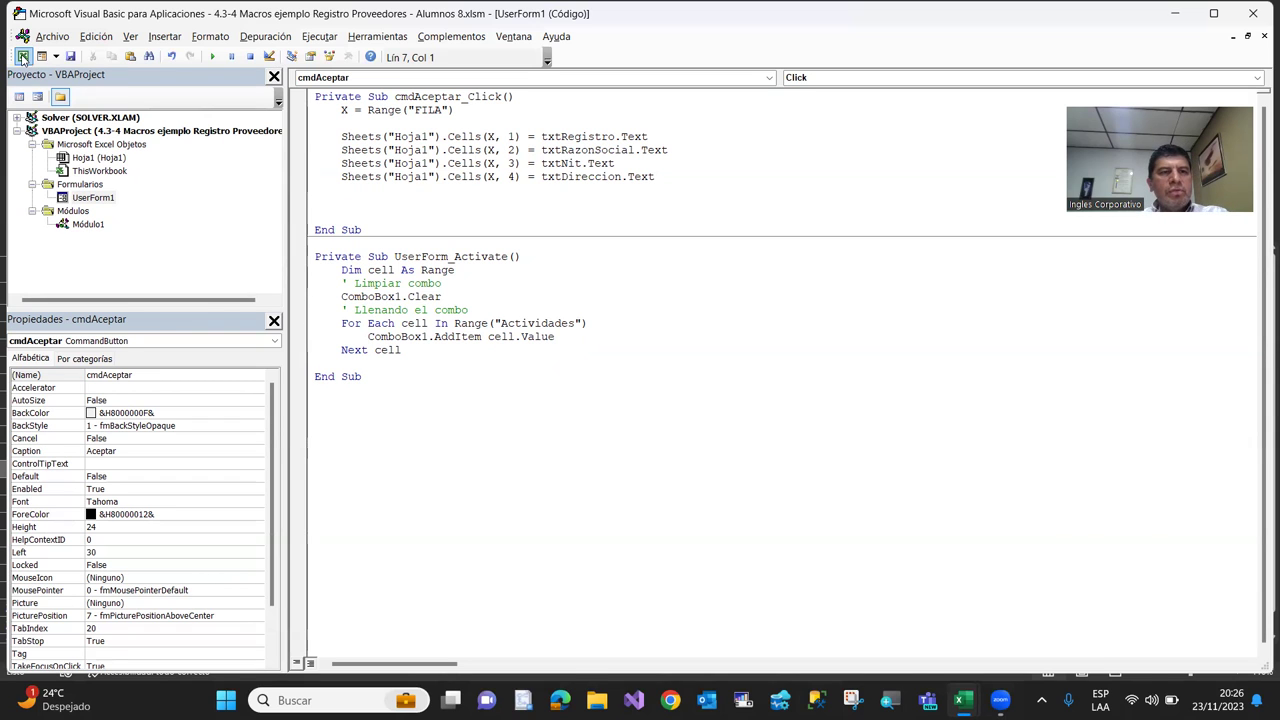
- Fill the form with 13131, Empresa 1, NIT 1111111 and San Salvador, and submit it into row 4
{"action": "left_click", "coordinate": [22, 57]}
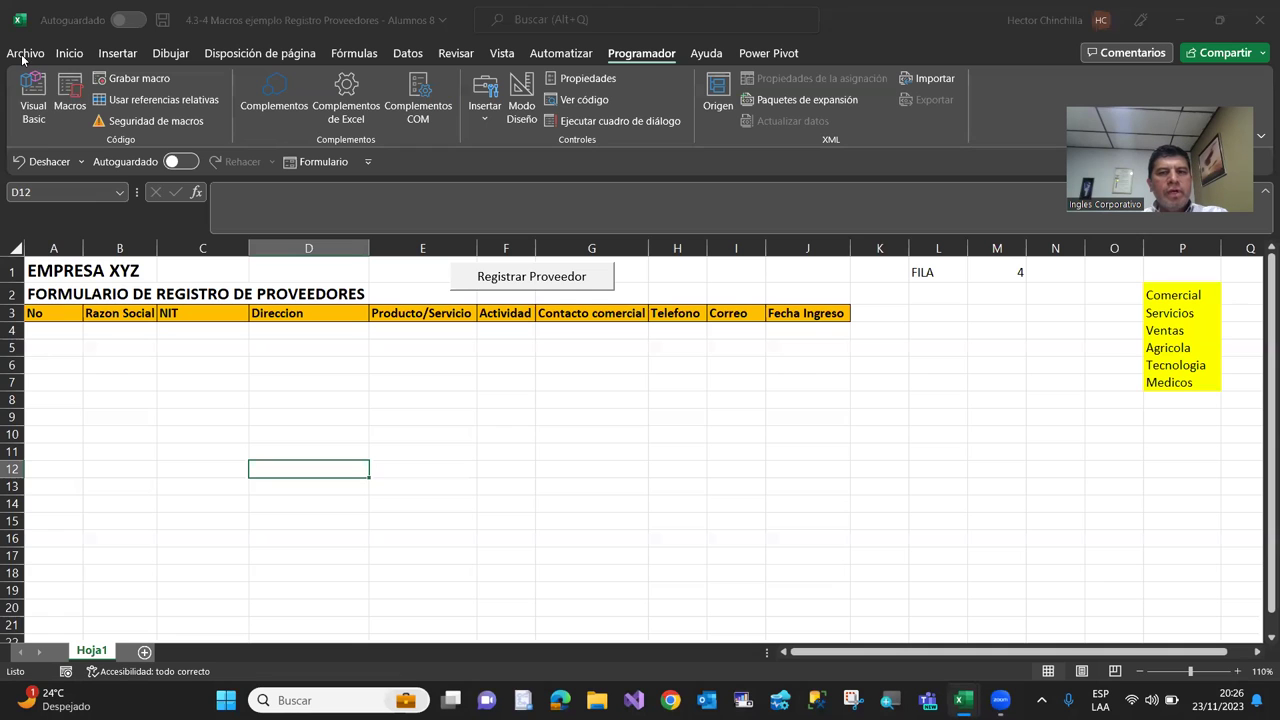
{"action": "left_click", "coordinate": [524, 277]}
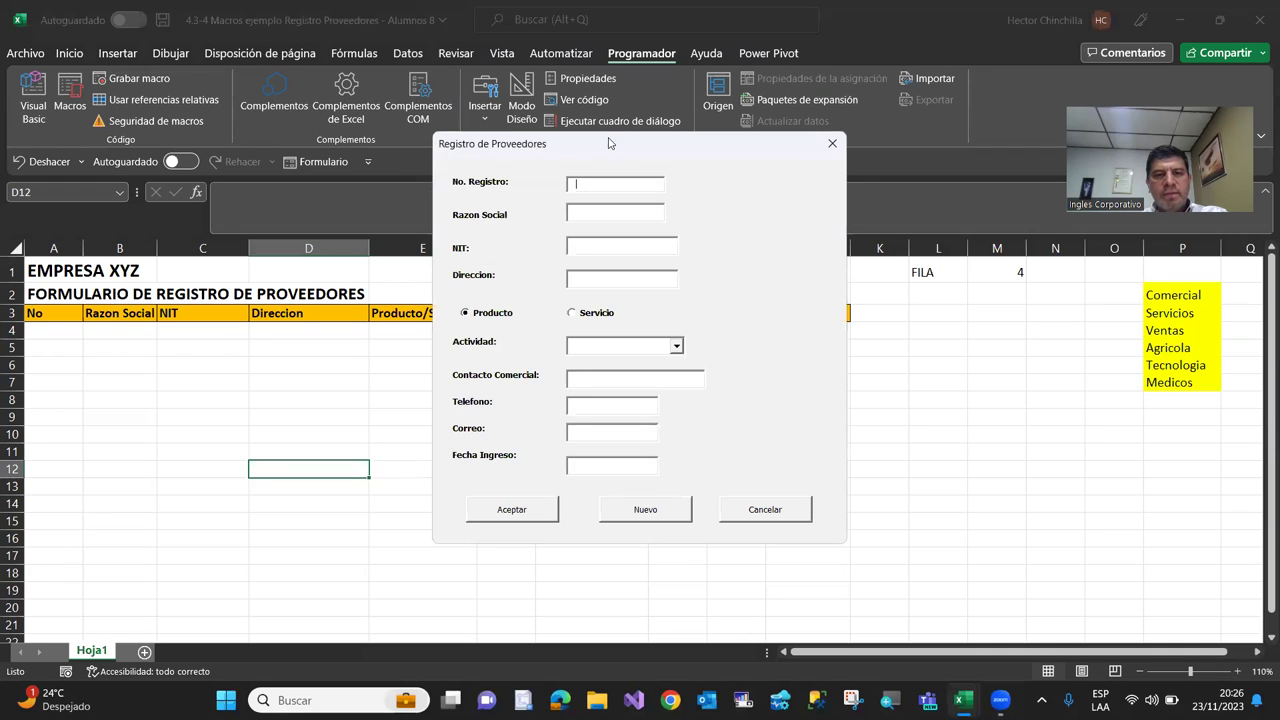
{"action": "left_click_drag", "start_coordinate": [616, 143], "coordinate": [676, 137]}
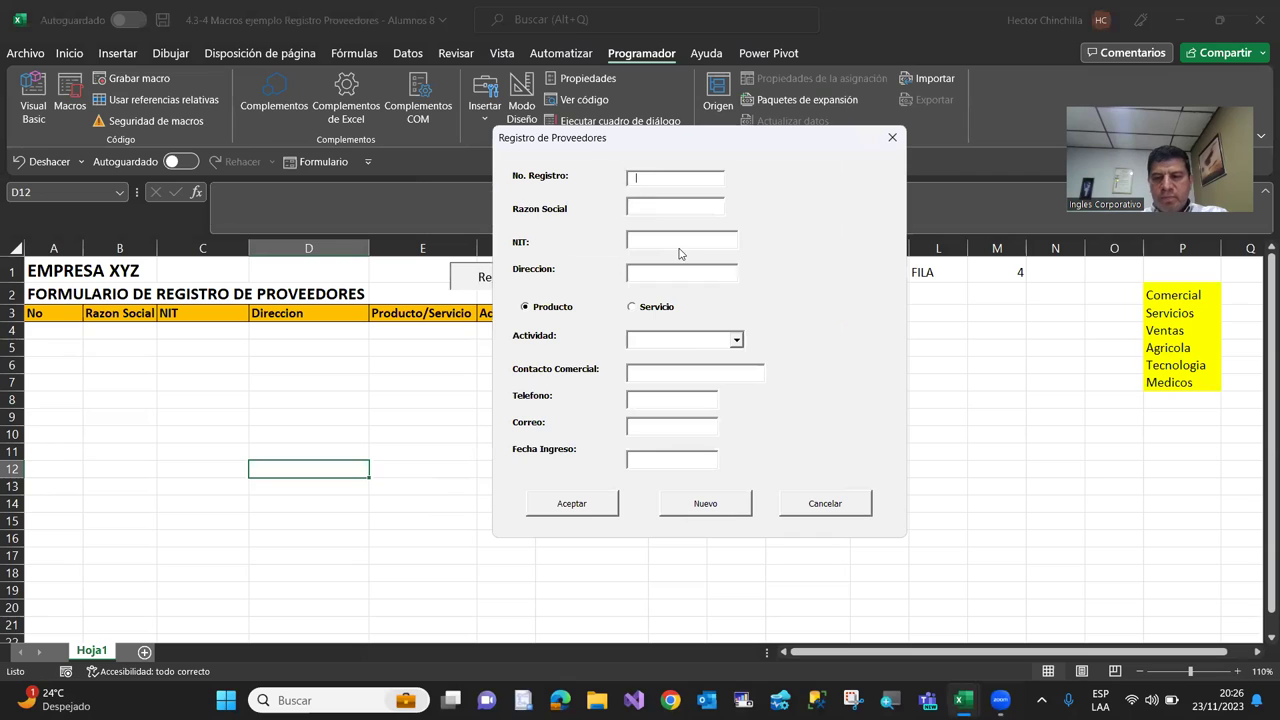
{"action": "type", "text": "13131"}
{"action": "left_click", "coordinate": [647, 206]}
{"action": "type", "text": "Empresa 1"}
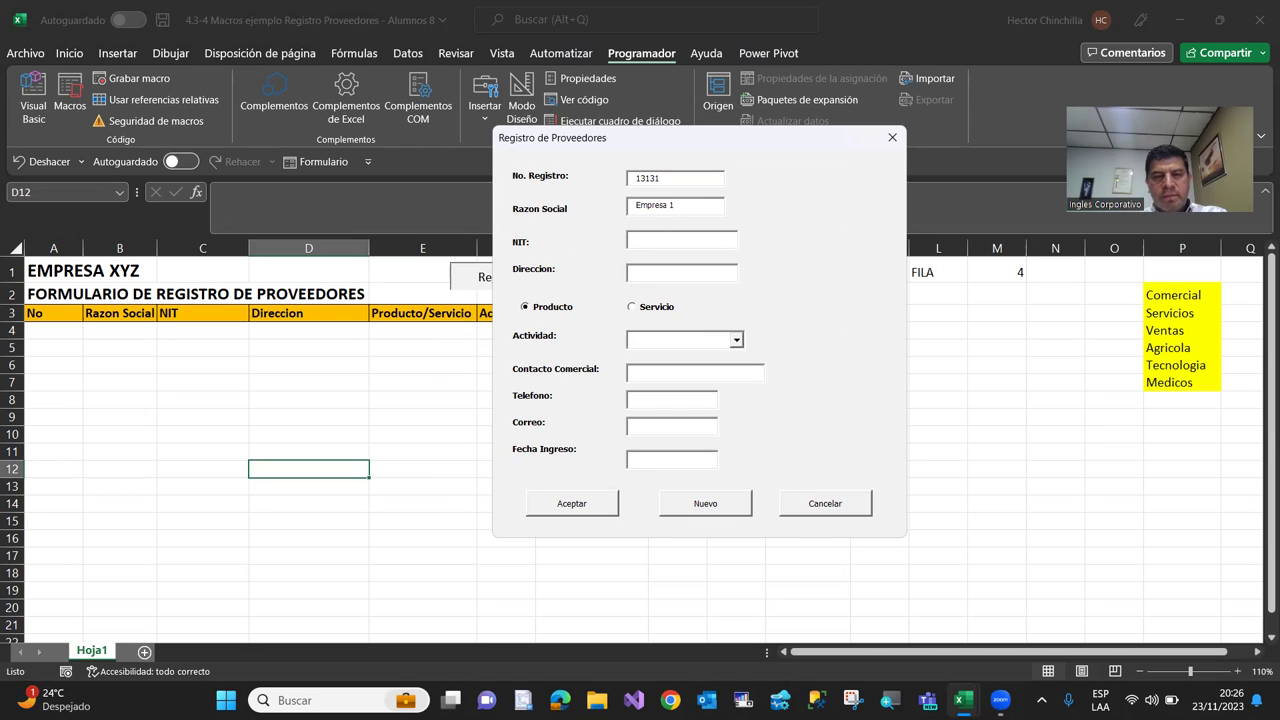
{"action": "left_click", "coordinate": [660, 239]}
{"action": "type", "text": "1111111"}
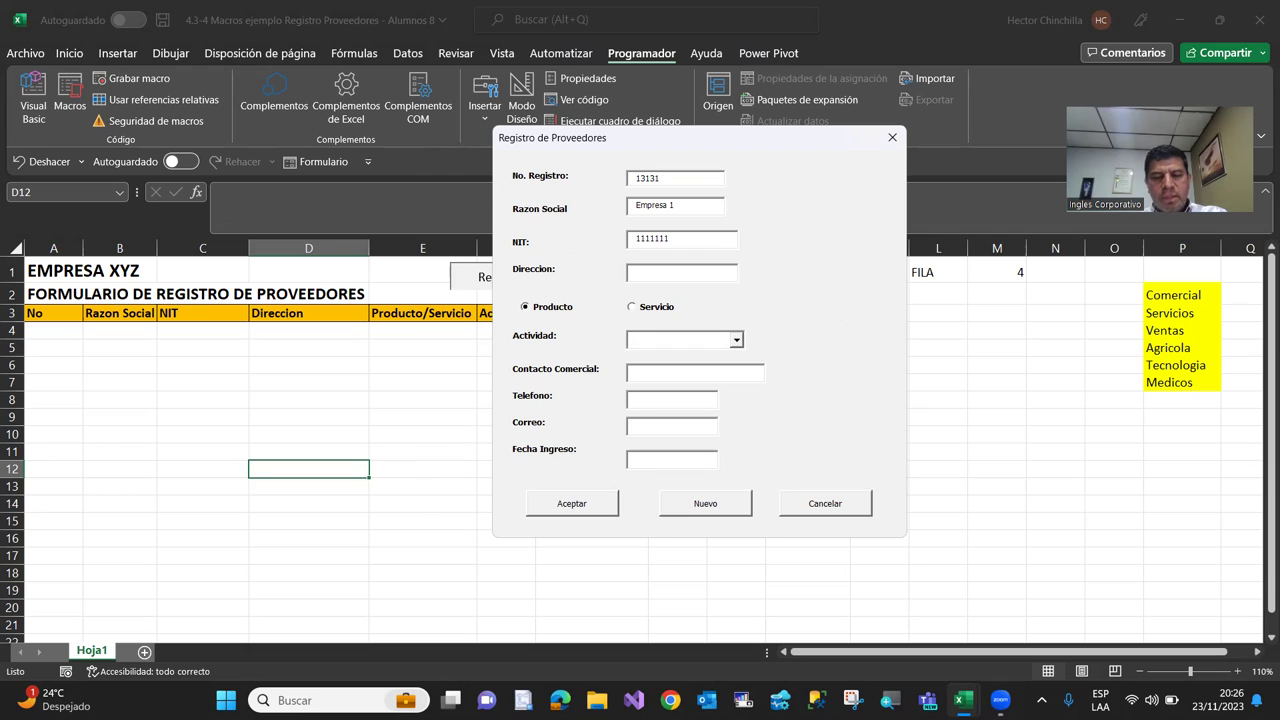
{"action": "left_click", "coordinate": [680, 272]}
{"action": "type", "text": "S"}
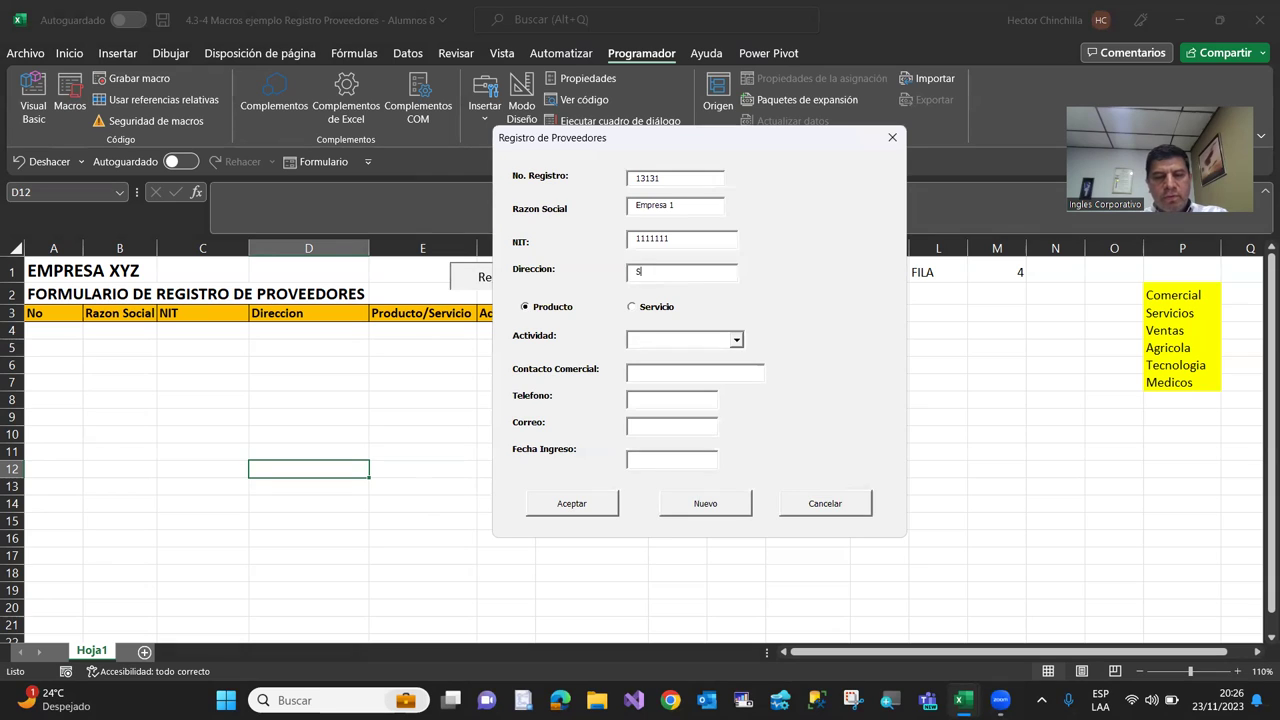
{"action": "key", "text": "BackSpace"}
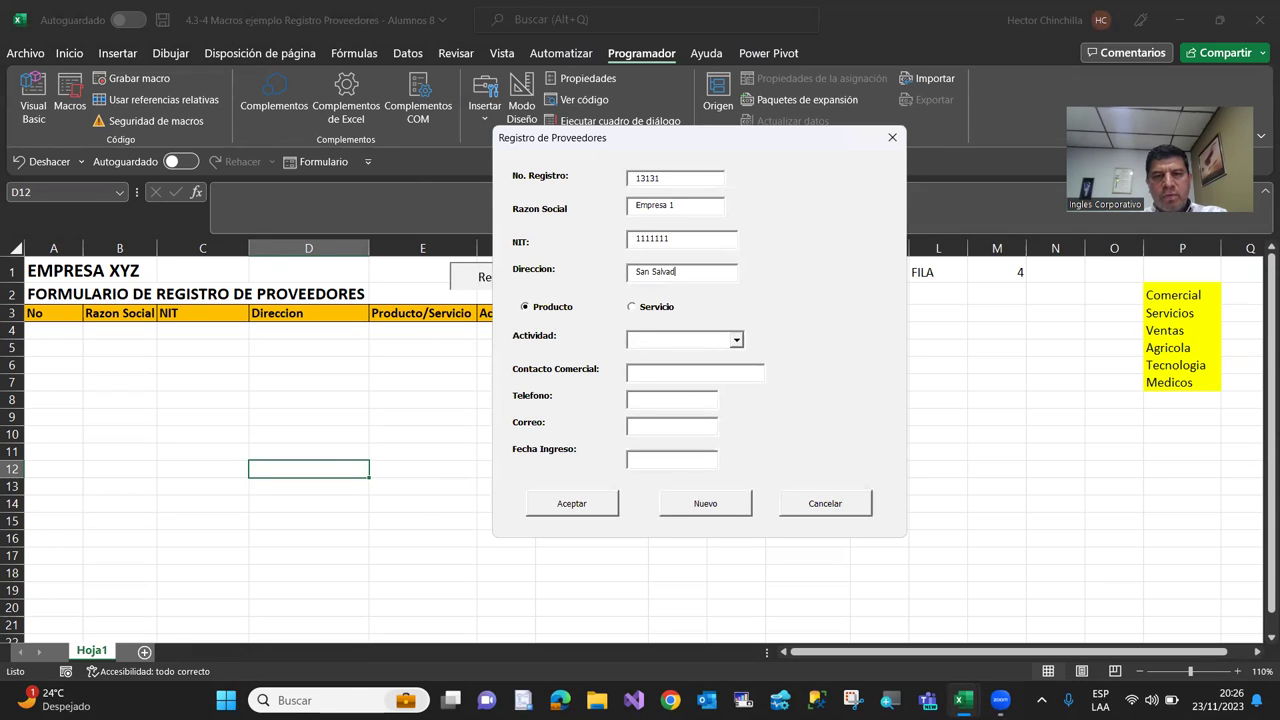
{"action": "type", "text": "or"}
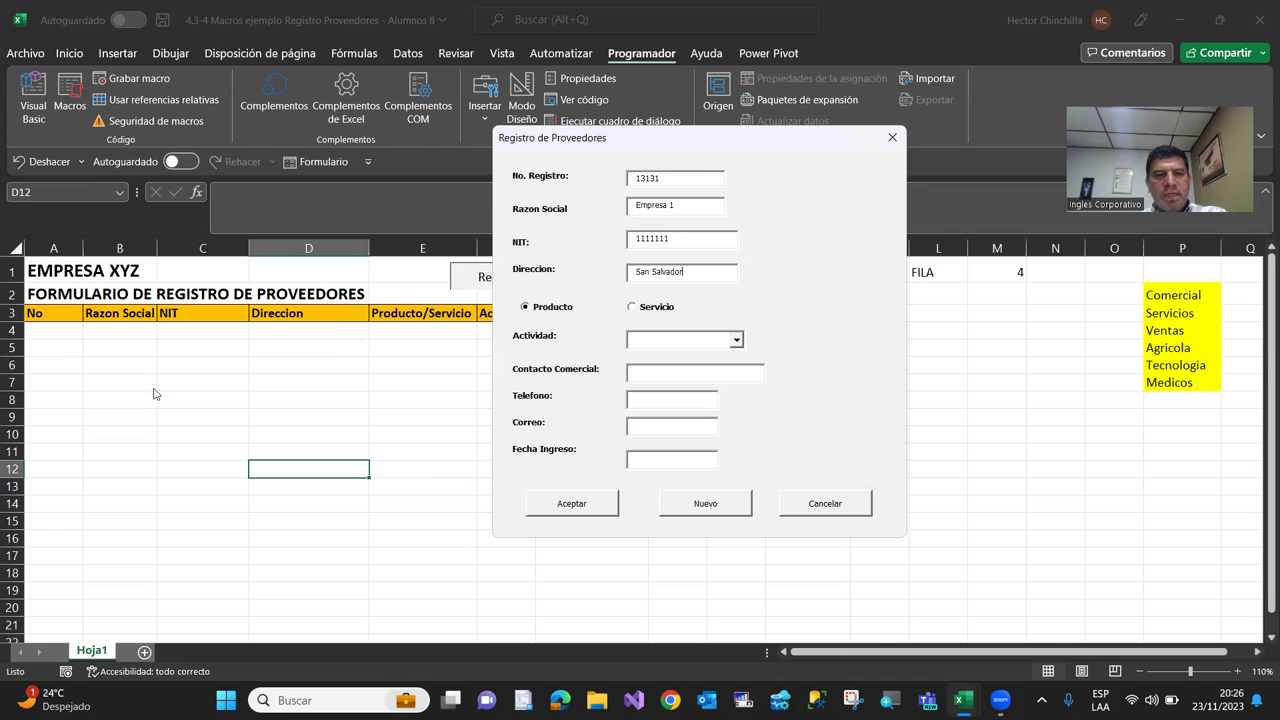
{"action": "left_click", "coordinate": [578, 508]}
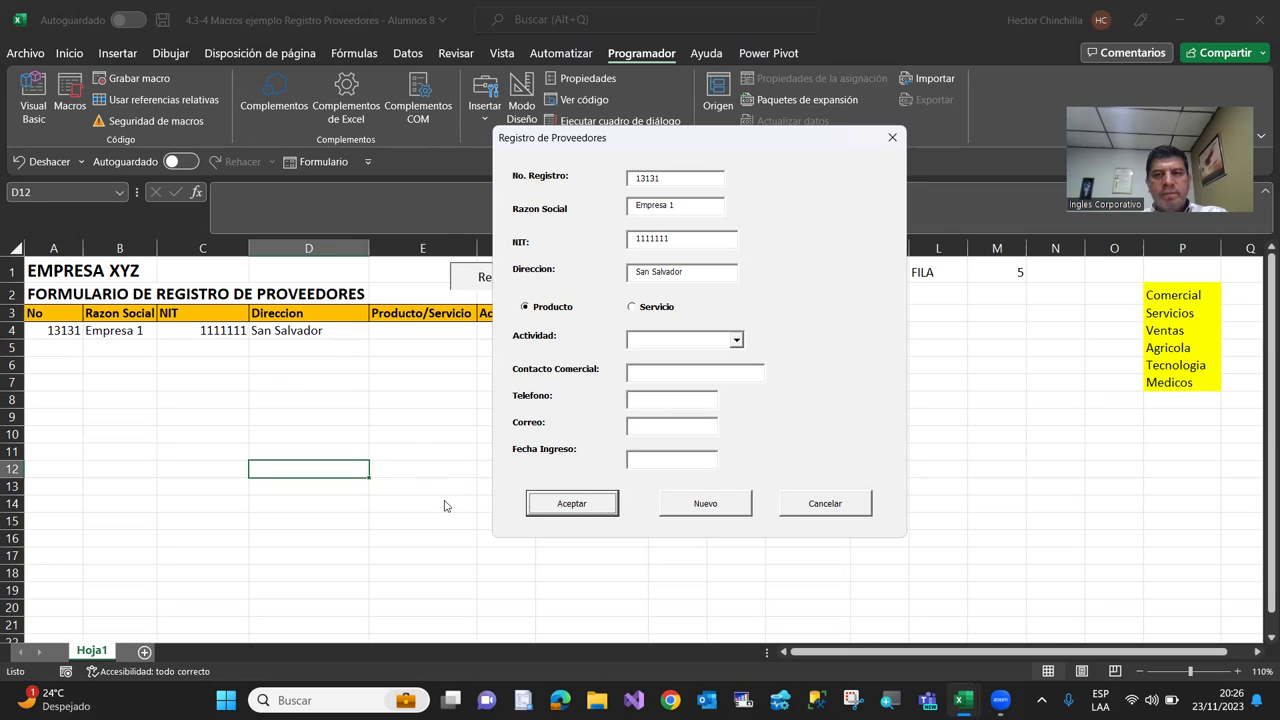
- Change the registration number to 4554545 and submit it into row 5
{"action": "left_click", "coordinate": [672, 177]}
{"action": "key", "text": "BackSpace"}
{"action": "key", "text": "BackSpace"}
{"action": "key", "text": "BackSpace"}
{"action": "key", "text": "BackSpace"}
{"action": "key", "text": "BackSpace"}
{"action": "type", "text": "4554545"}
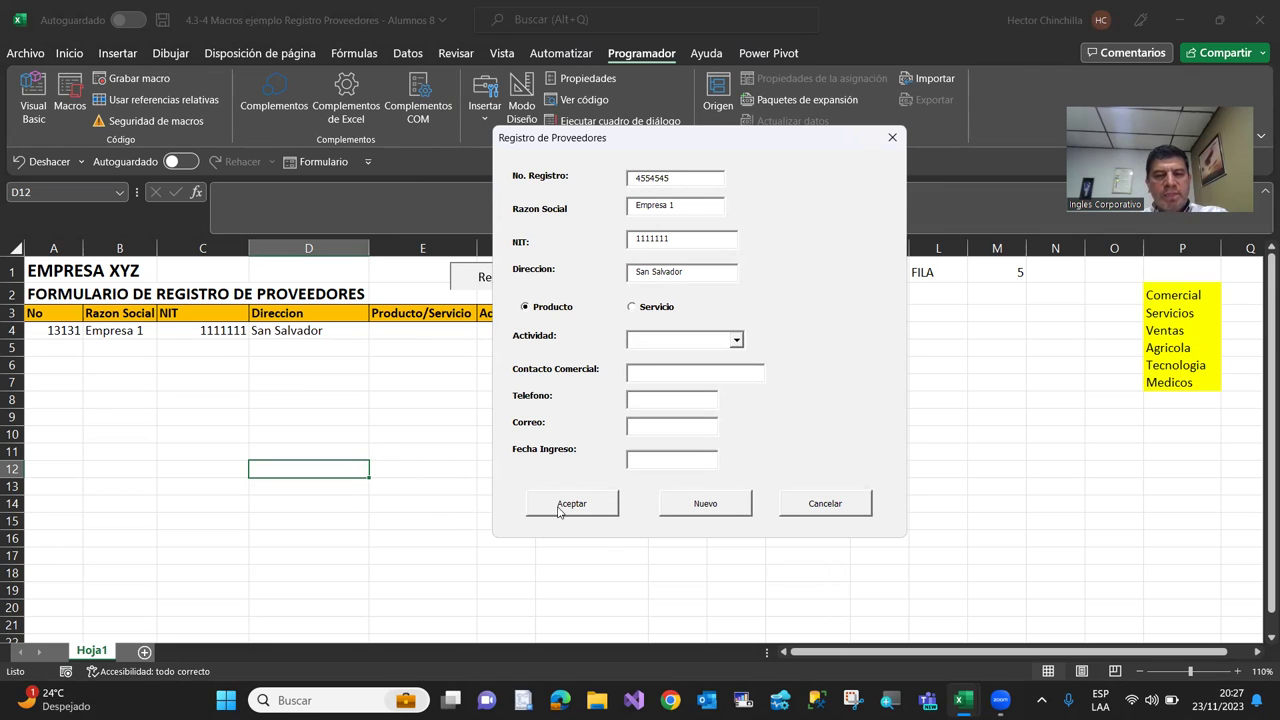
{"action": "left_click", "coordinate": [559, 511]}
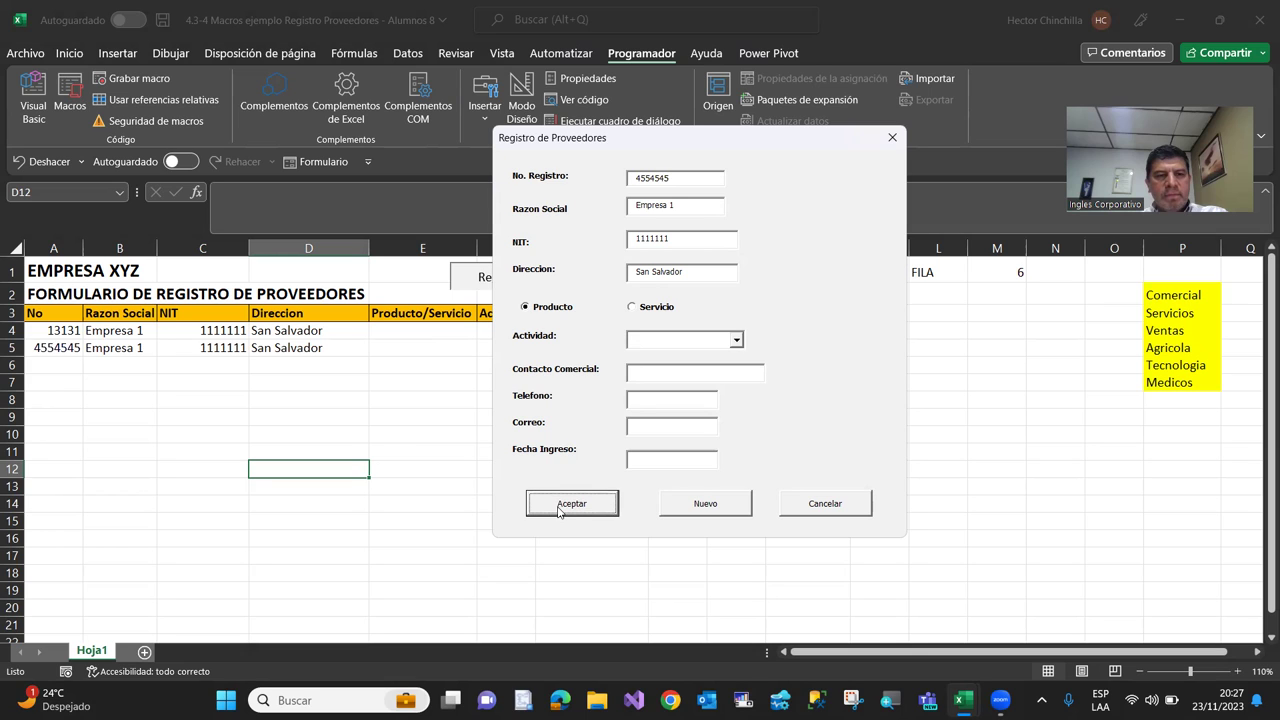
- Submit supplier 5656, Empresa 2, 2222222, San Miguel into row 6
{"action": "left_click_drag", "start_coordinate": [675, 176], "coordinate": [617, 184]}
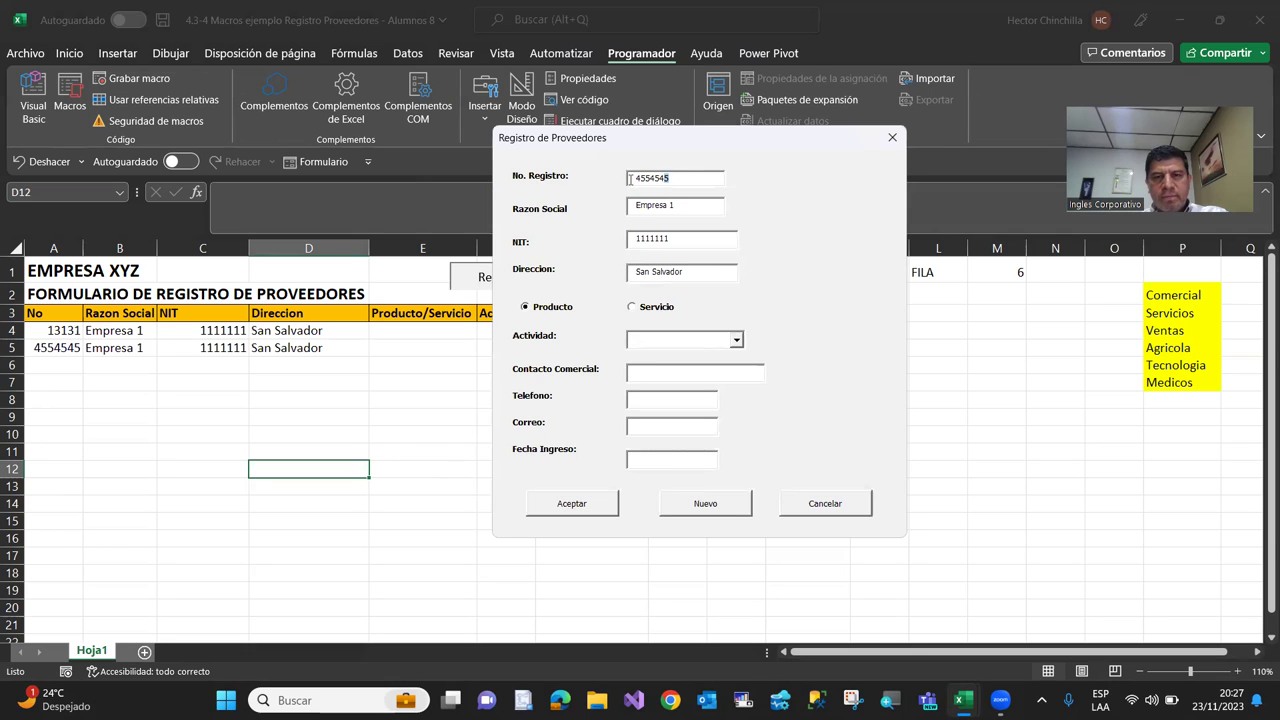
{"action": "type", "text": "5656"}
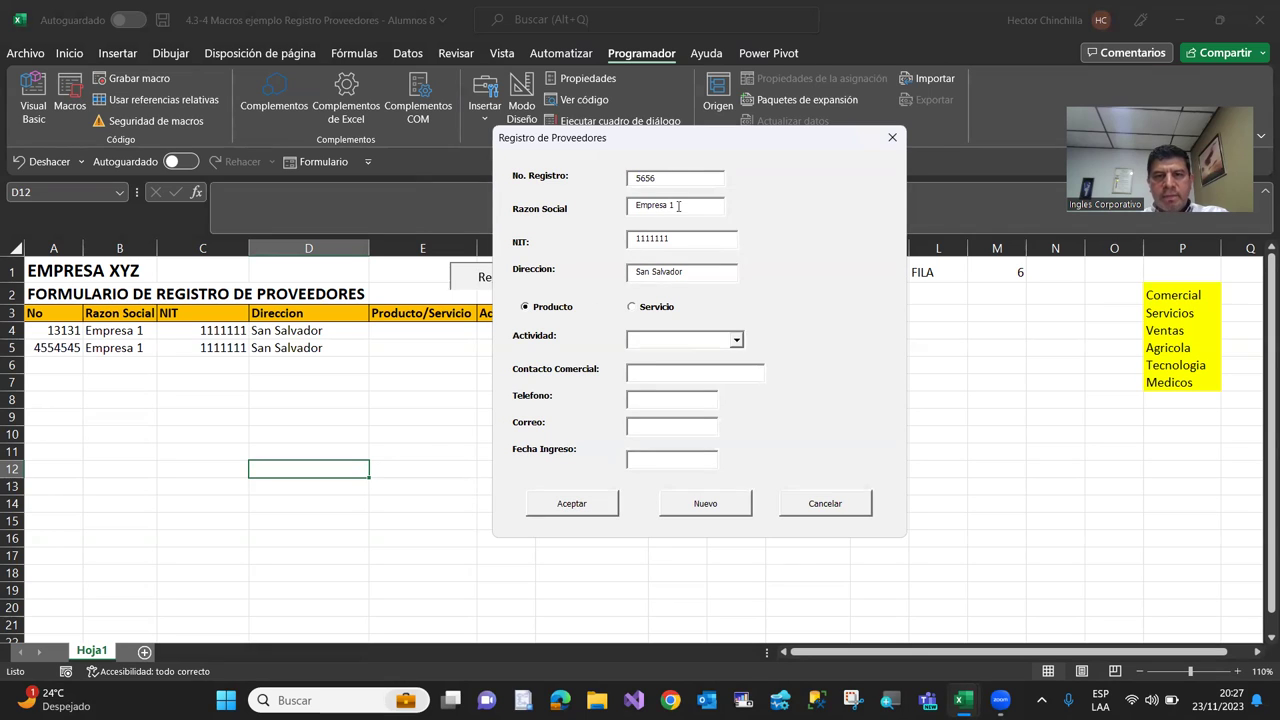
{"action": "left_click", "coordinate": [678, 205]}
{"action": "key", "text": "BackSpace"}
{"action": "type", "text": "2"}
{"action": "type", "text": "San Miguel"}
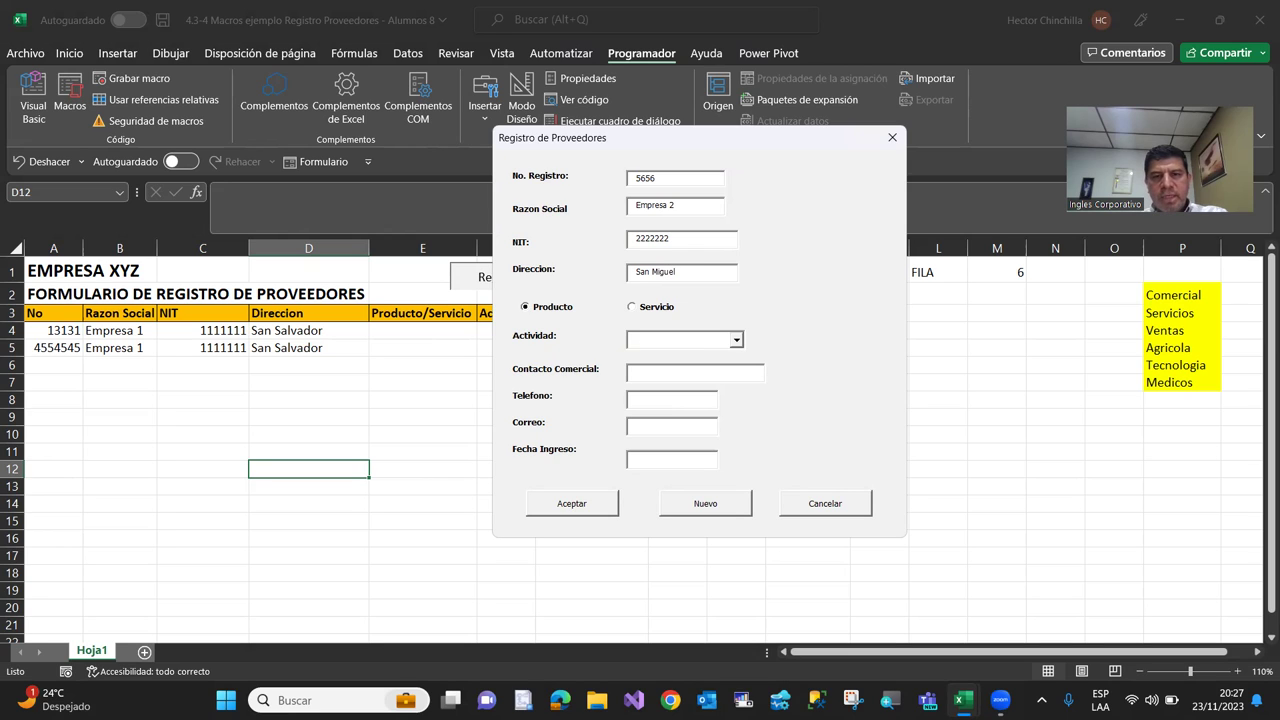
{"action": "left_click", "coordinate": [605, 505]}
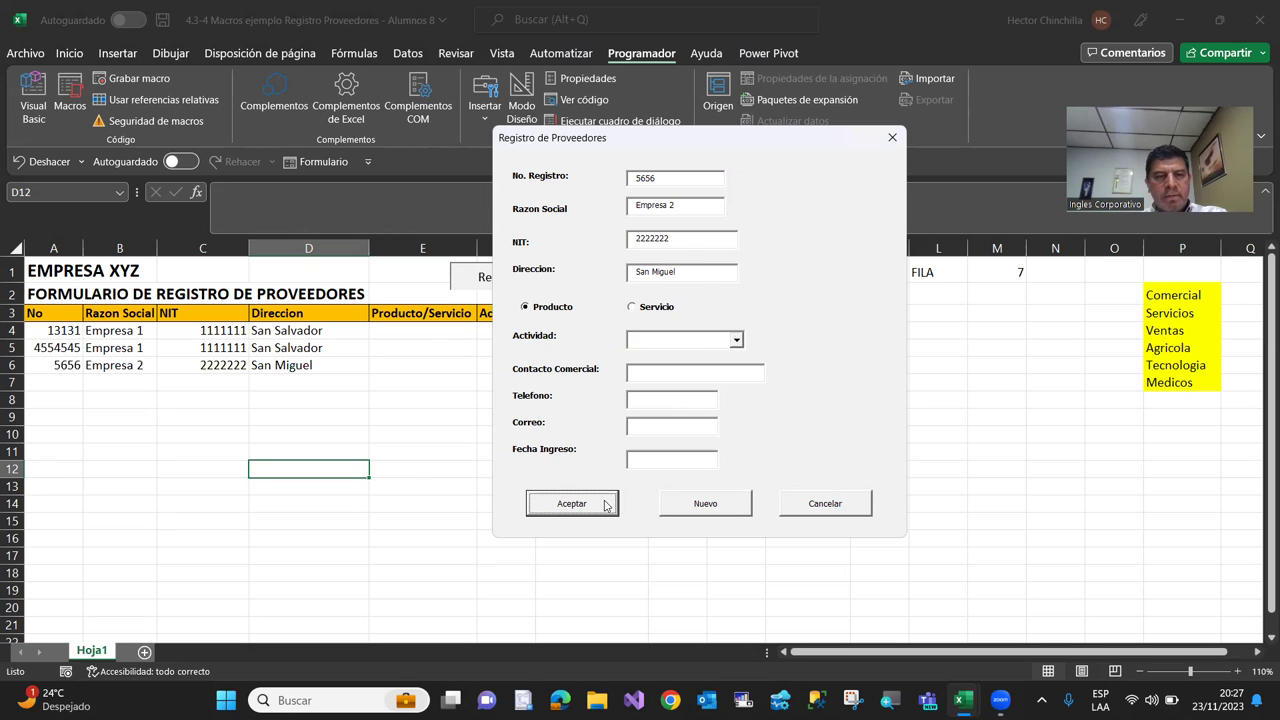
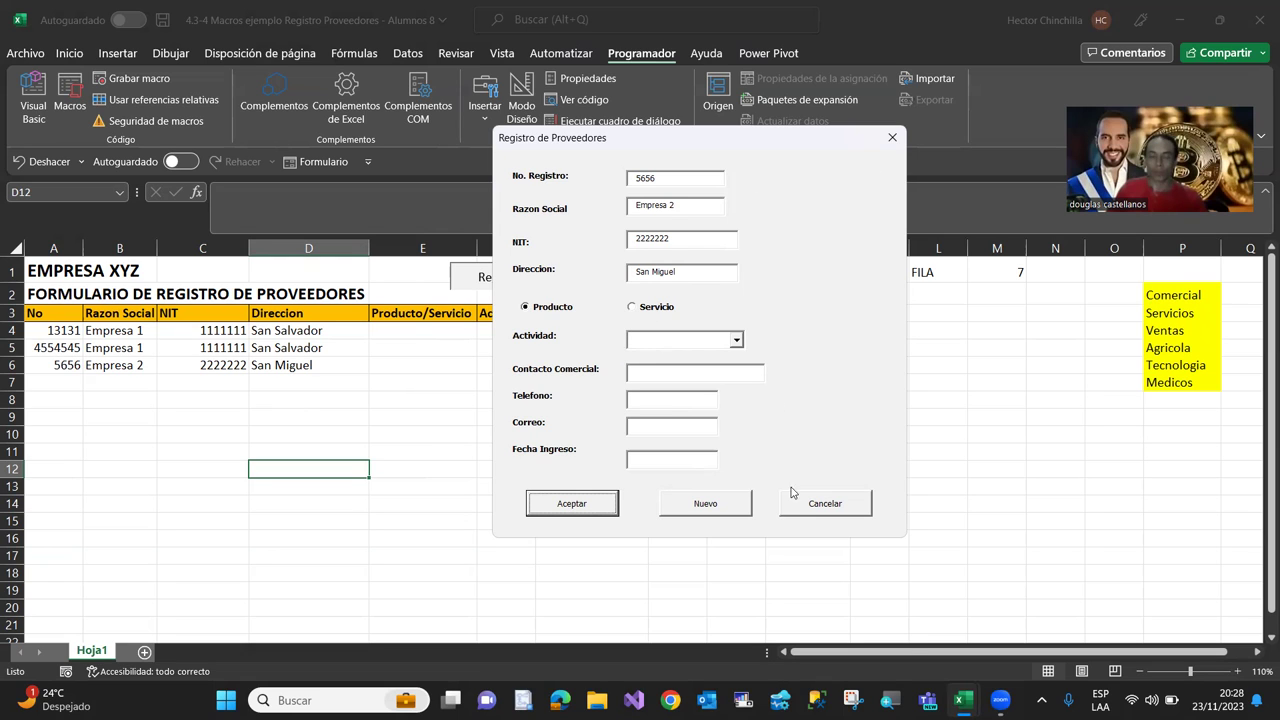
- Close the running supplier form and open the Aceptar button's click code in the VBA editor
{"action": "left_click", "coordinate": [889, 143]}
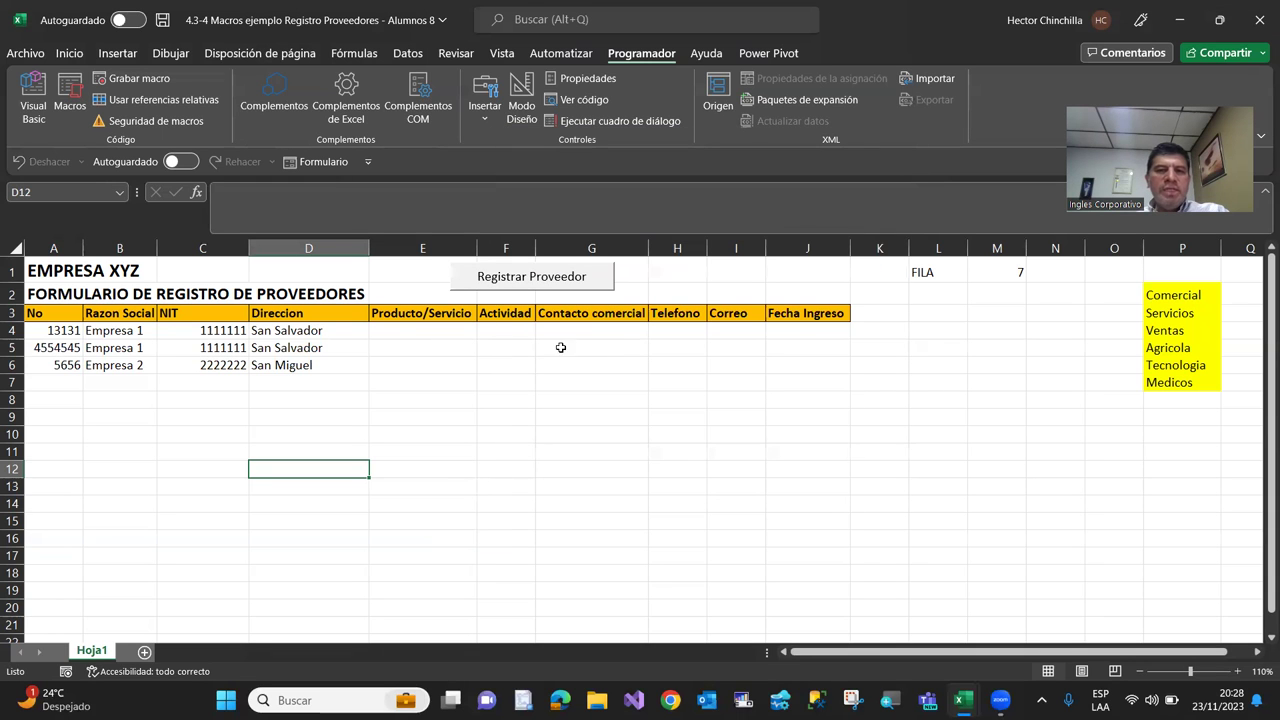
{"action": "left_click", "coordinate": [168, 420]}
{"action": "left_click", "coordinate": [33, 100]}
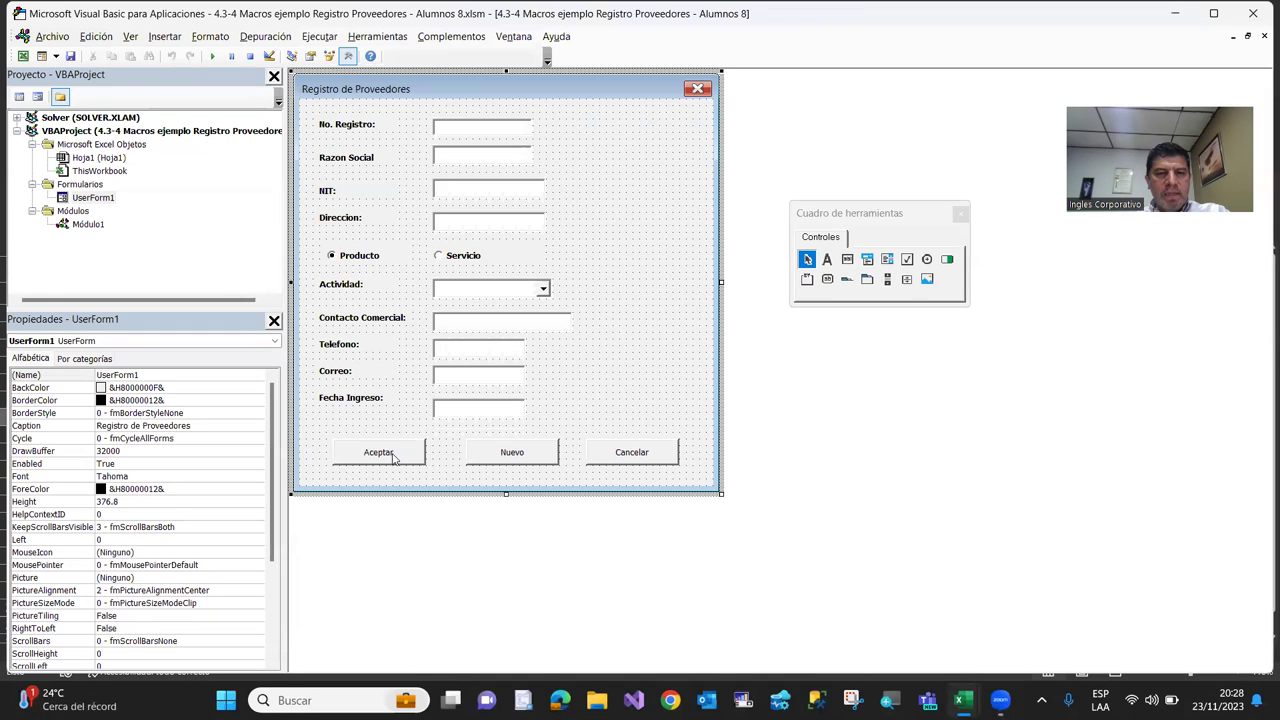
{"action": "double_click", "coordinate": [393, 456]}
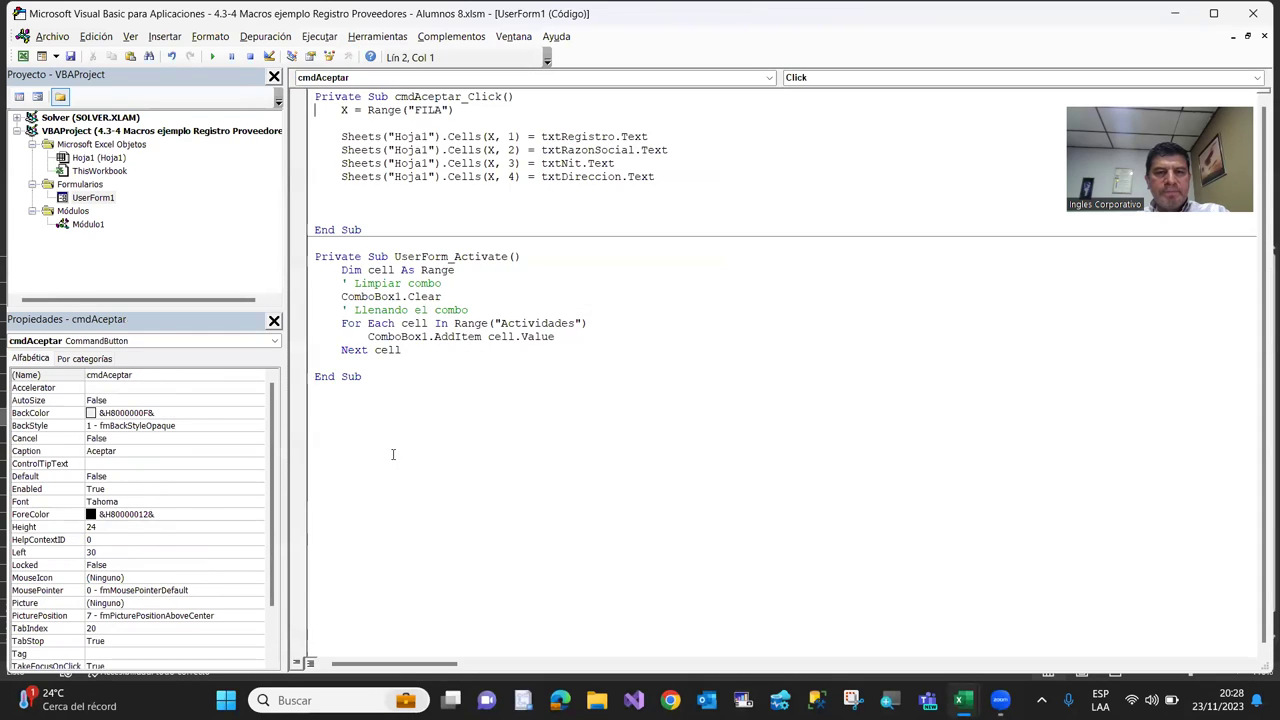
- Check cell E4 under Producto/Servicio on the sheet, then return to blank line 8 of the code
{"action": "left_click", "coordinate": [23, 55]}
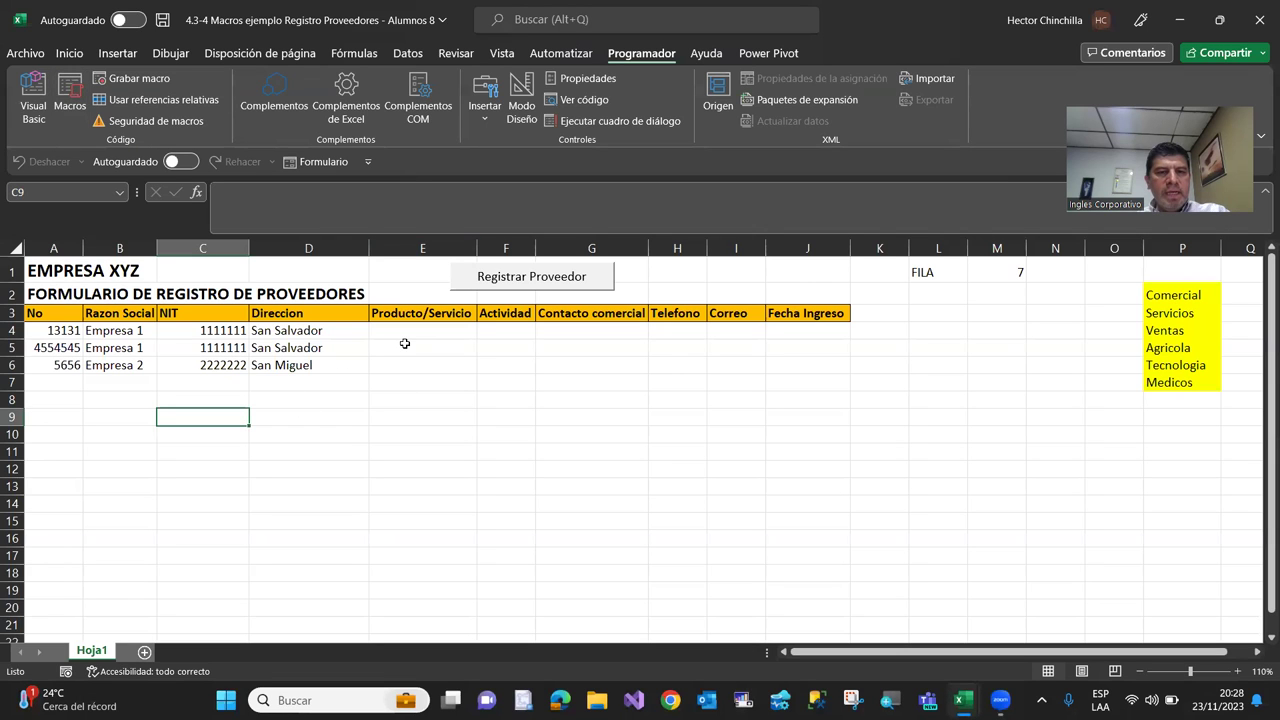
{"action": "left_click", "coordinate": [408, 336]}
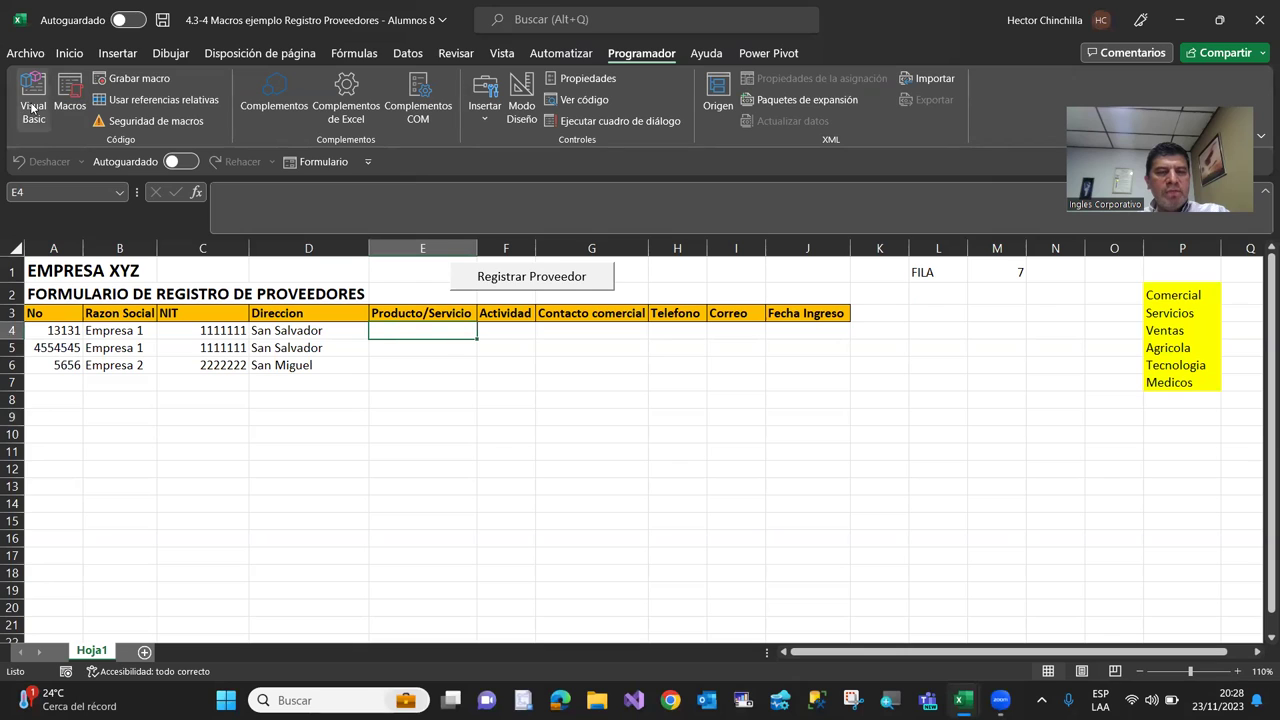
{"action": "left_click", "coordinate": [33, 100]}
{"action": "double_click", "coordinate": [346, 193]}
{"action": "left_click", "coordinate": [343, 193]}
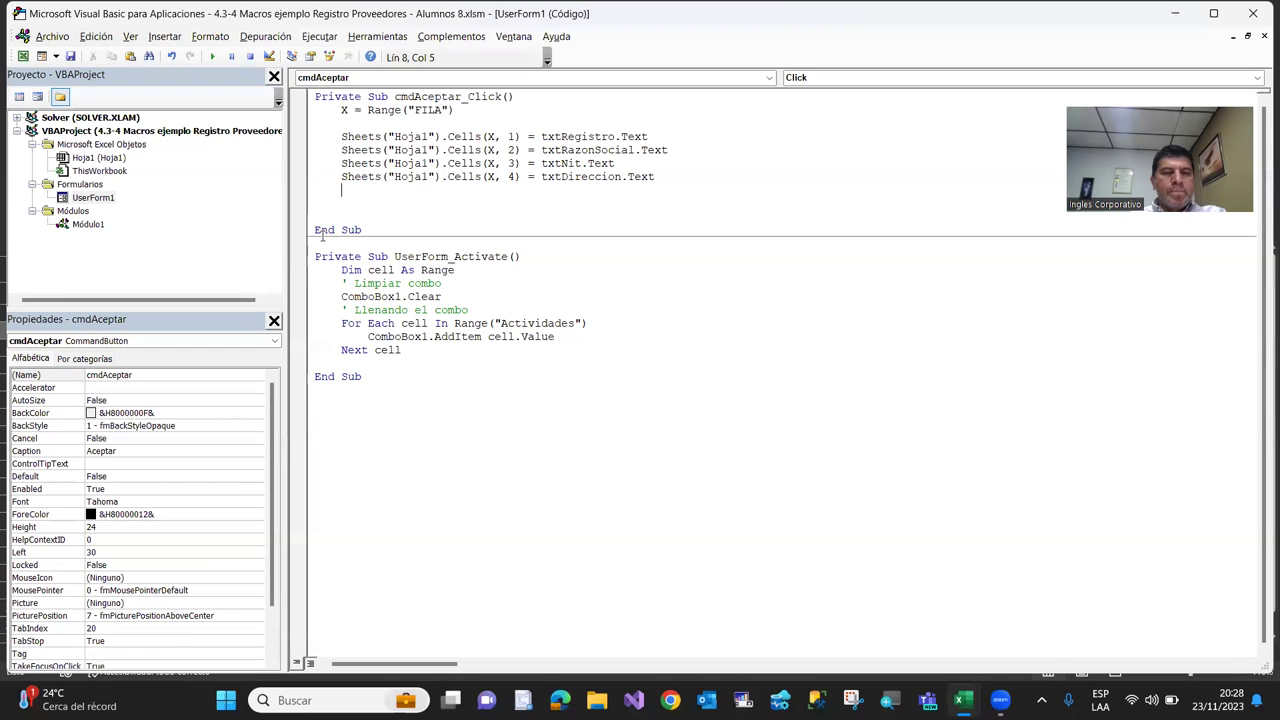
- Glance at the worksheet again, then open UserForm1 in design view
{"action": "left_click", "coordinate": [22, 57]}
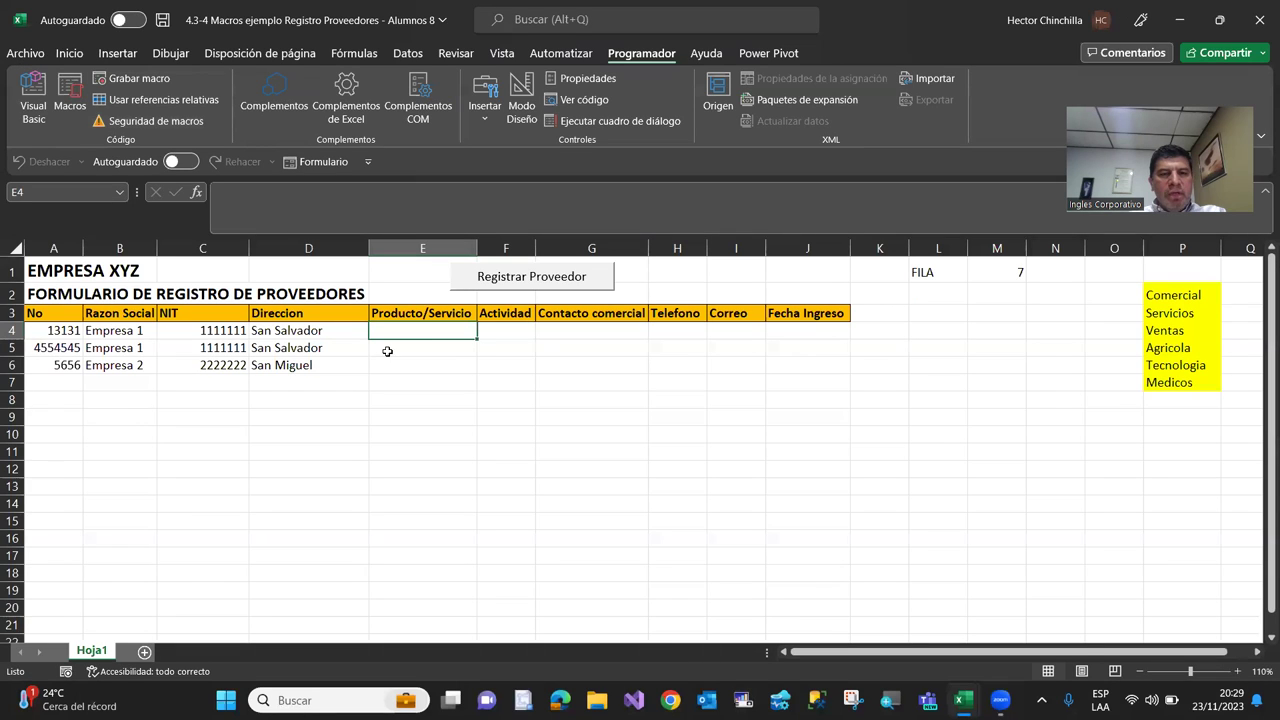
{"action": "left_click", "coordinate": [33, 100]}
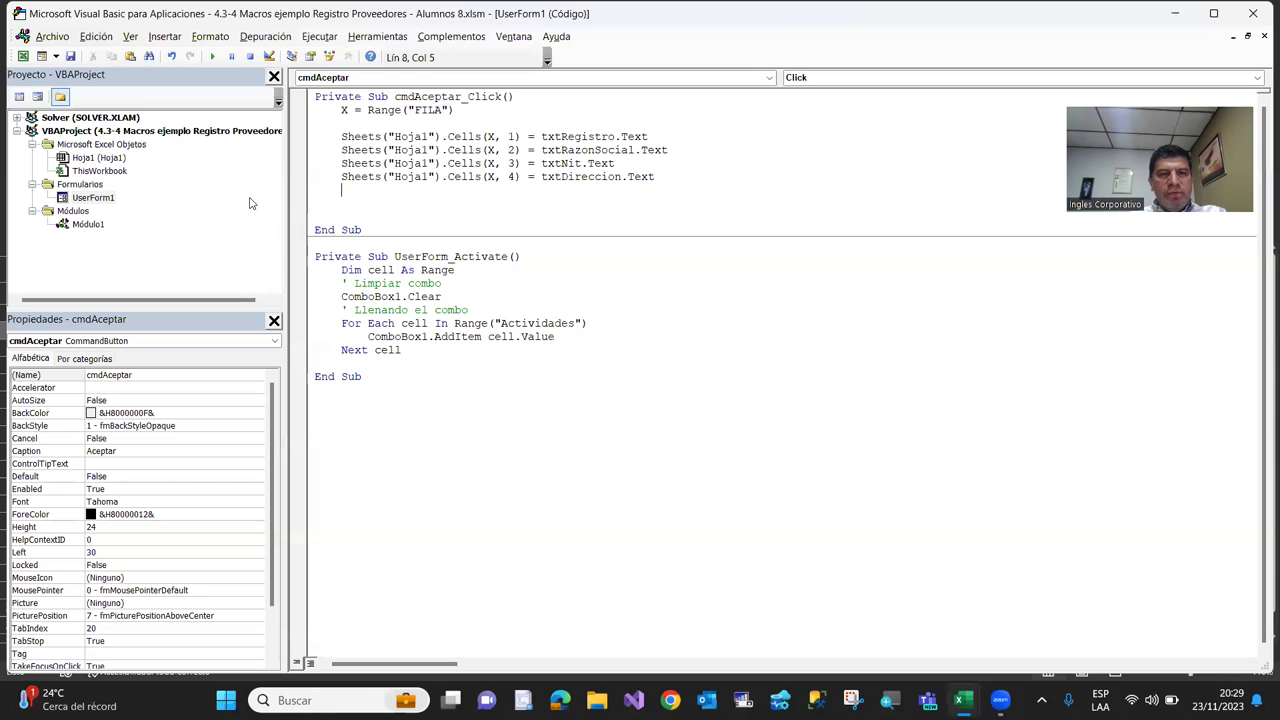
{"action": "double_click", "coordinate": [90, 197]}
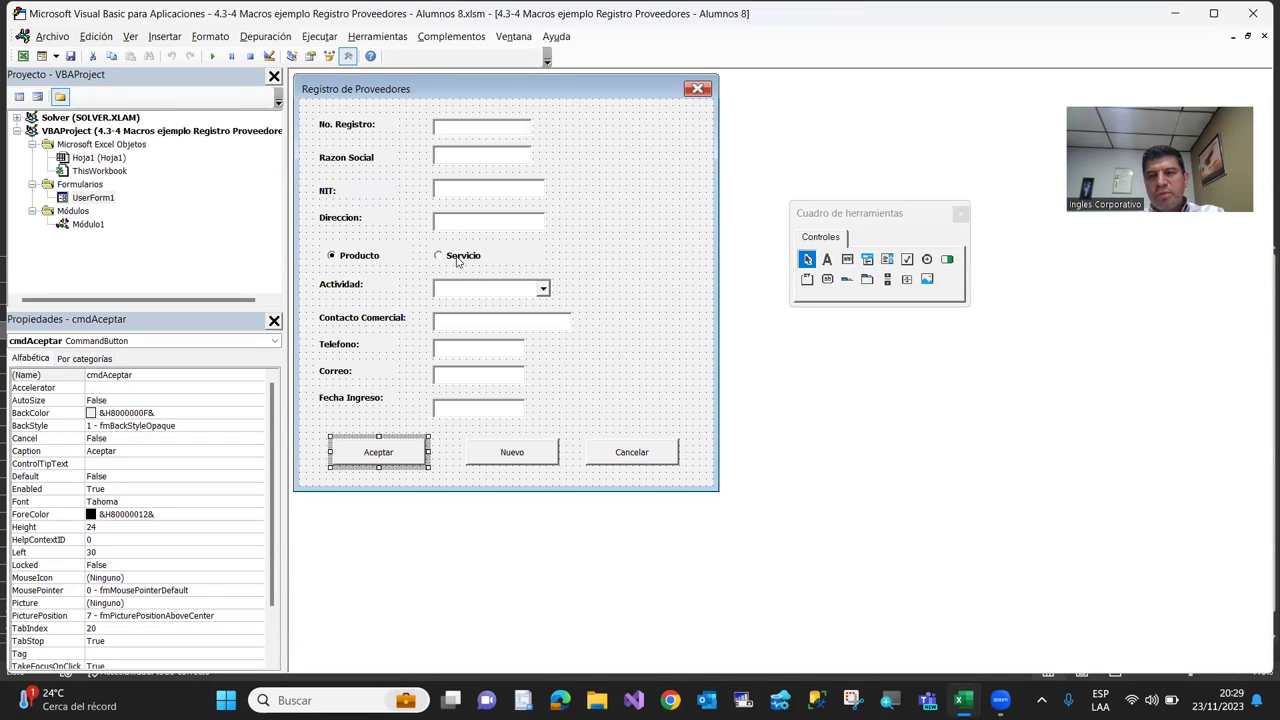
- Check the Producto and Servicio option names in Properties, then return to cmdAceptar_Click's blank line
{"action": "left_click", "coordinate": [363, 262]}
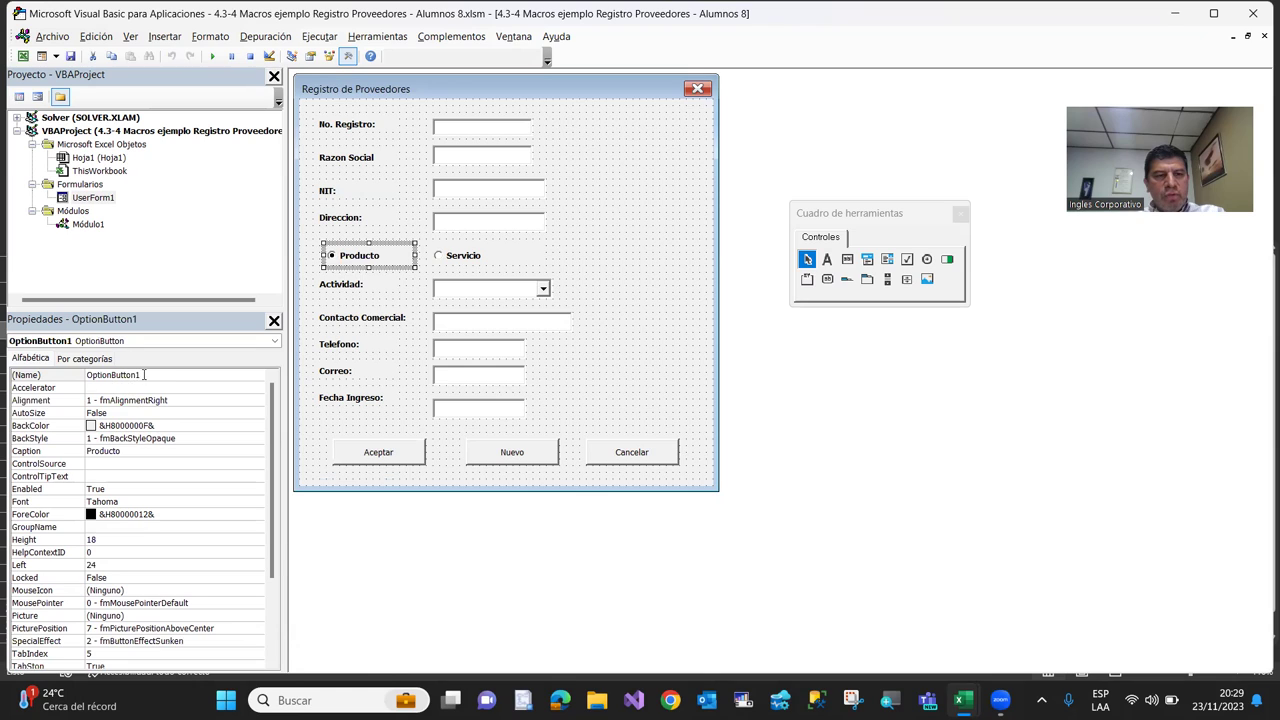
{"action": "left_click", "coordinate": [463, 264]}
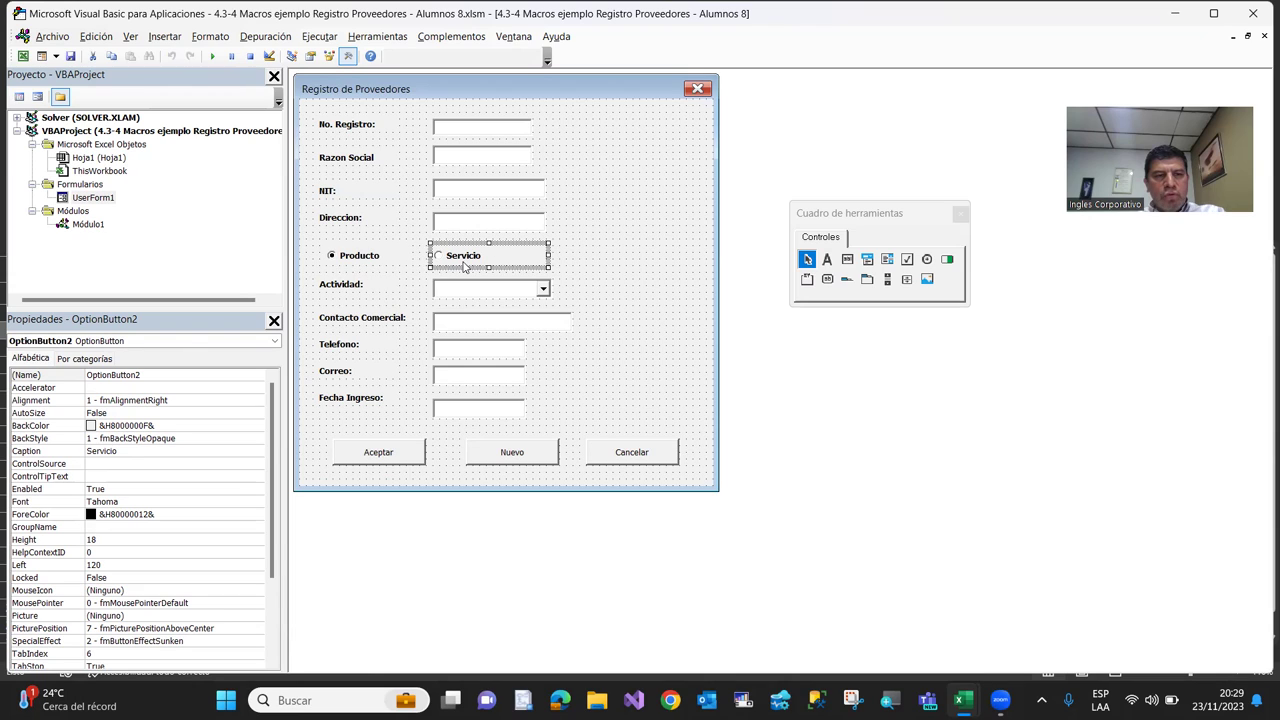
{"action": "left_click", "coordinate": [362, 260]}
{"action": "left_click", "coordinate": [452, 258]}
{"action": "left_click", "coordinate": [367, 263]}
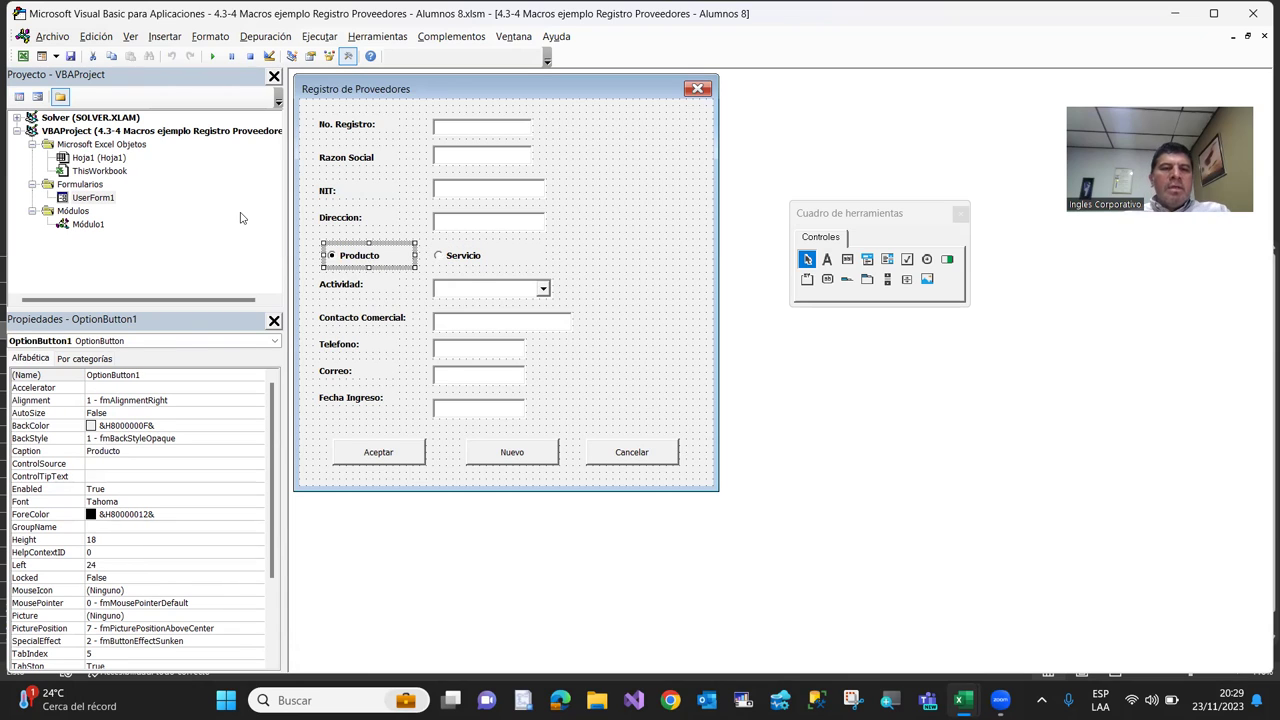
{"action": "double_click", "coordinate": [371, 455]}
{"action": "left_click", "coordinate": [343, 190]}
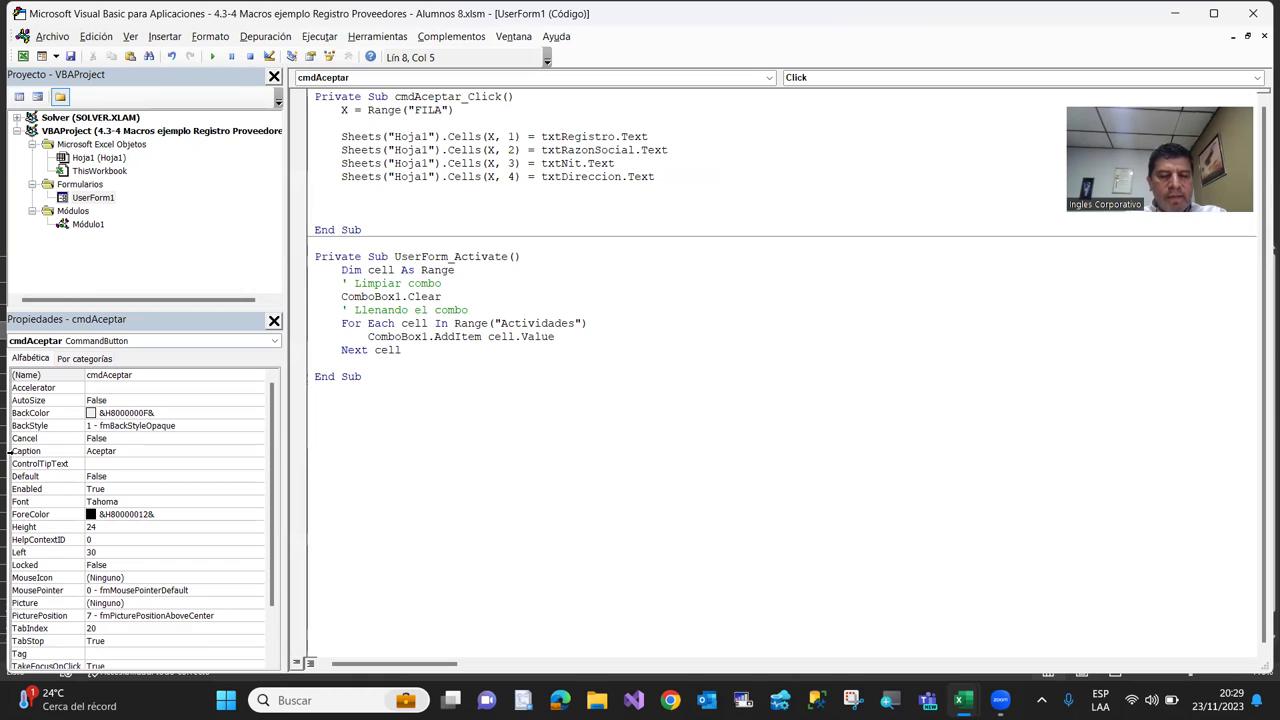
- Add the line 'If OptionButton1.Value = True Then' in cmdAceptar_Click and start a new line
{"action": "type", "text": "if o"}
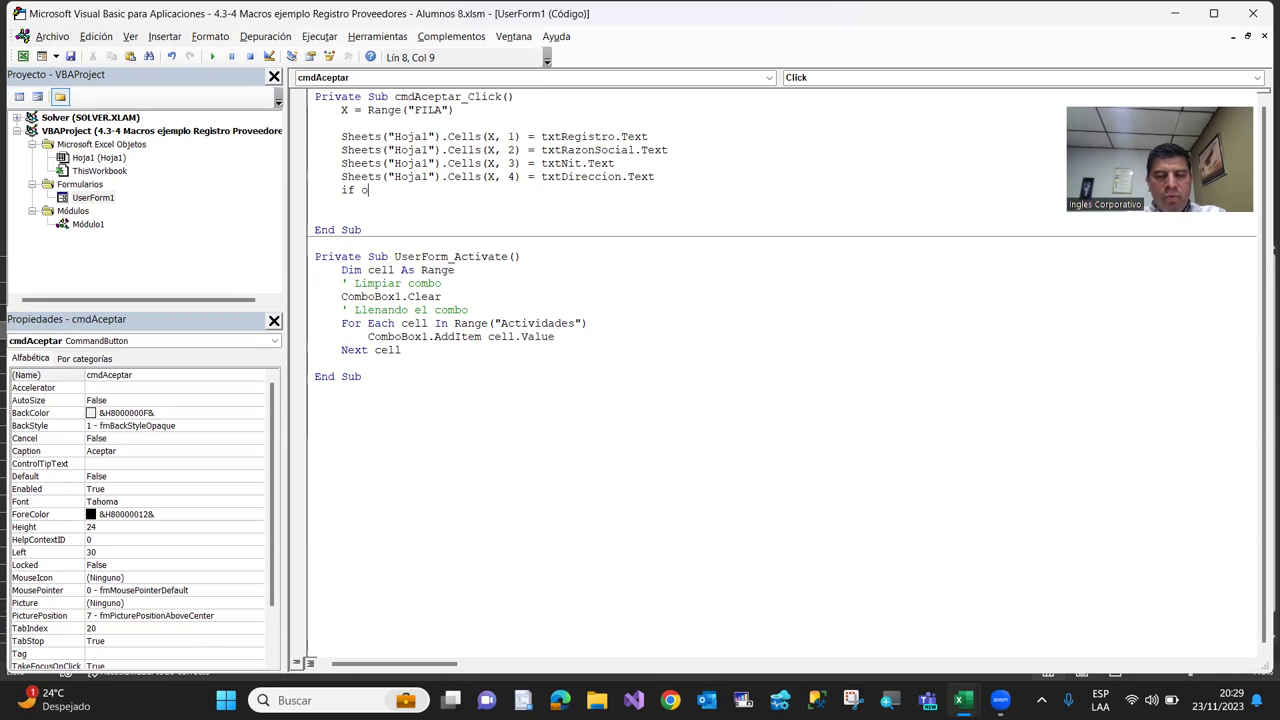
{"action": "type", "text": "ptionbutton1"}
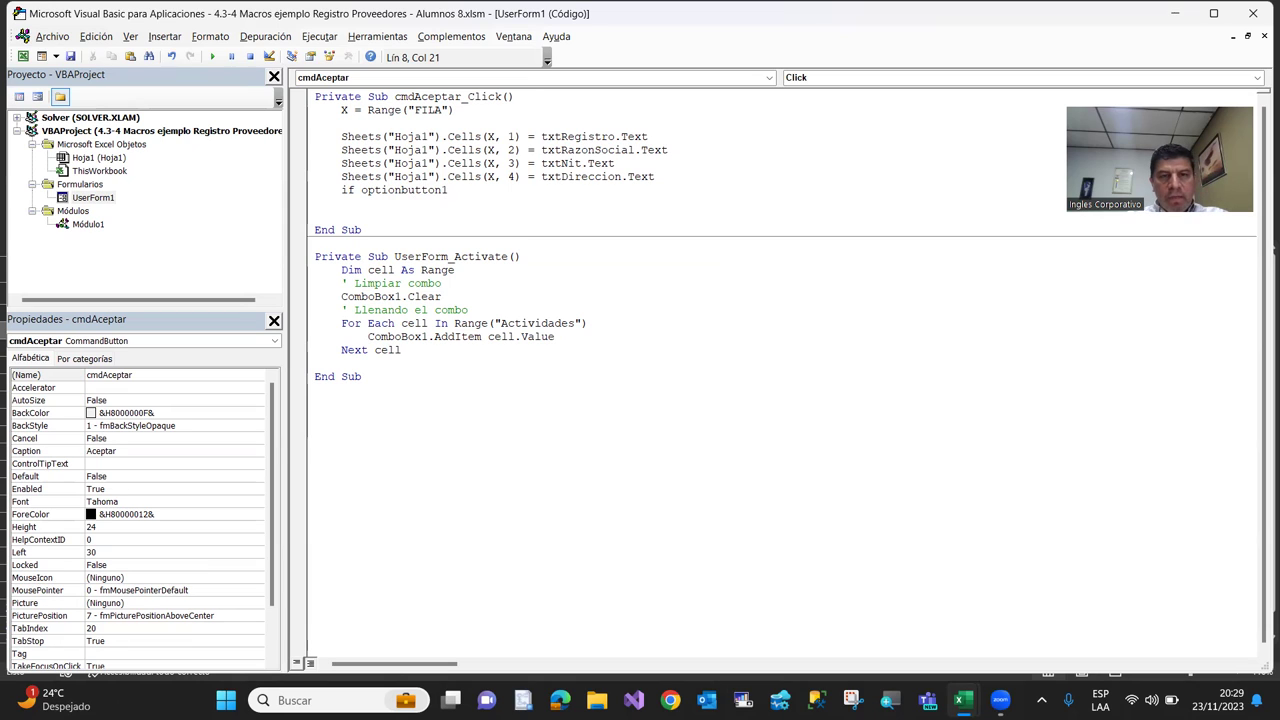
{"action": "type", "text": ".value"}
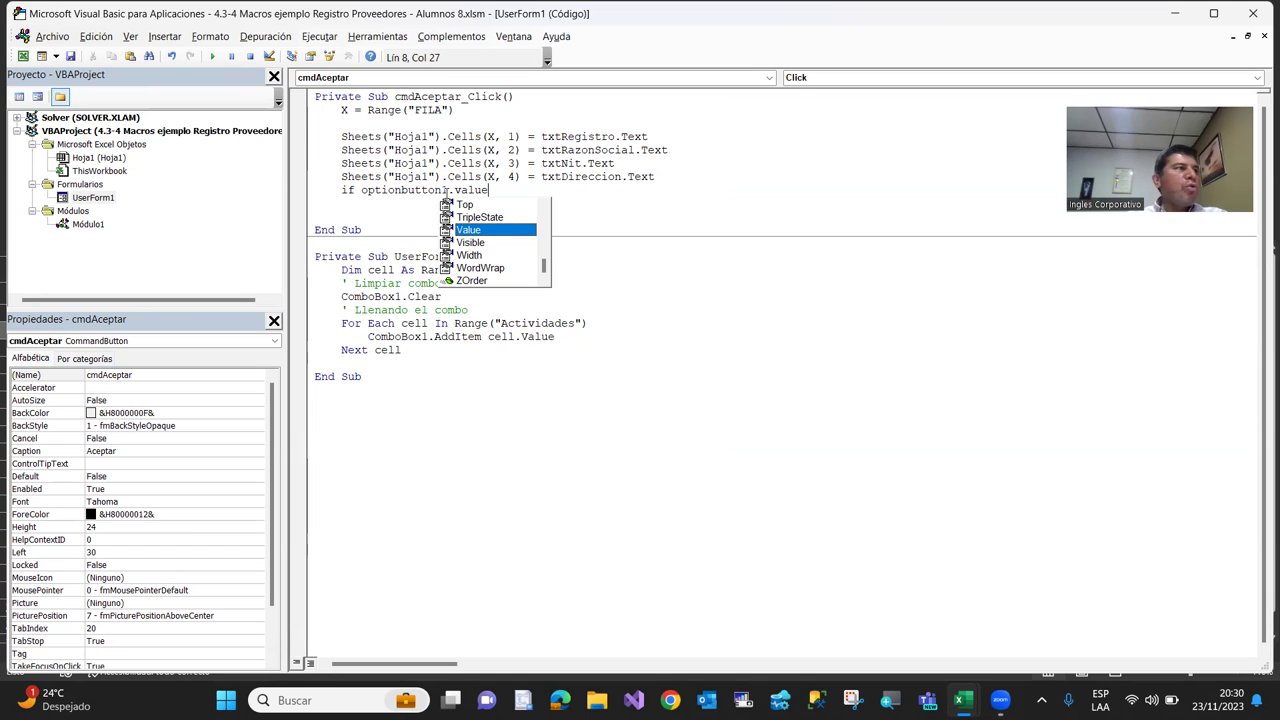
{"action": "type", "text": "="}
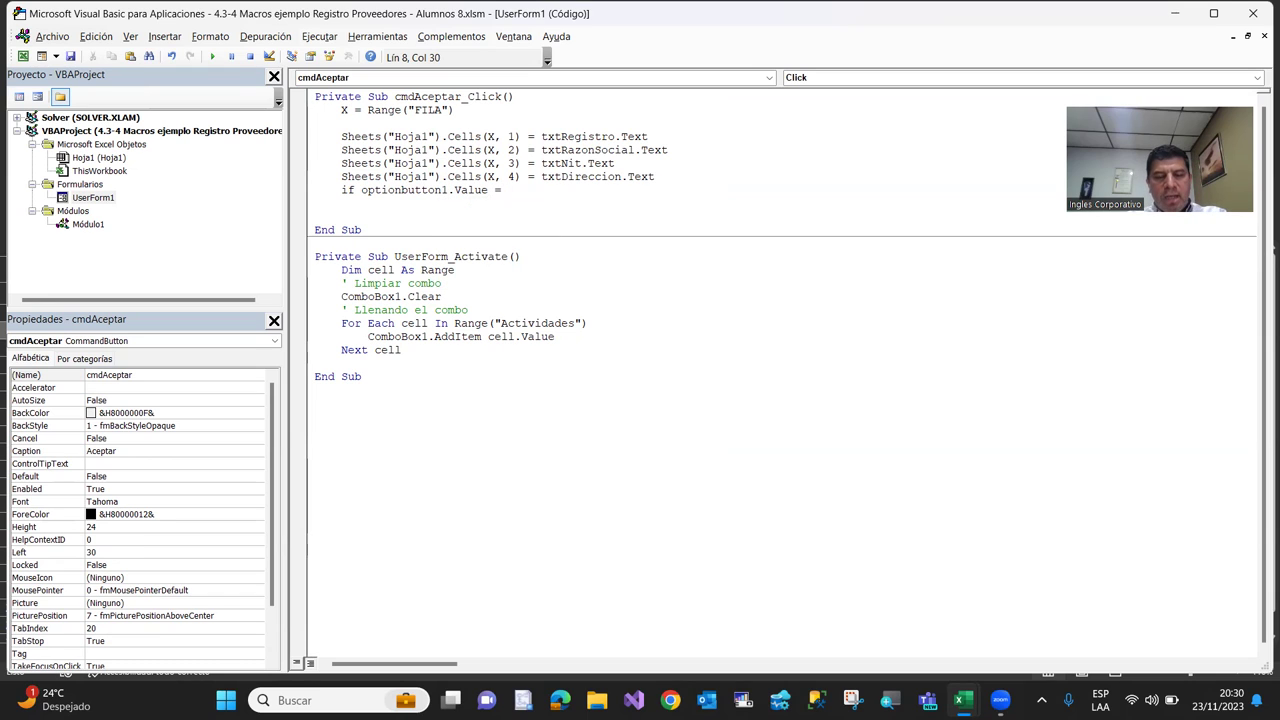
{"action": "type", "text": " true"}
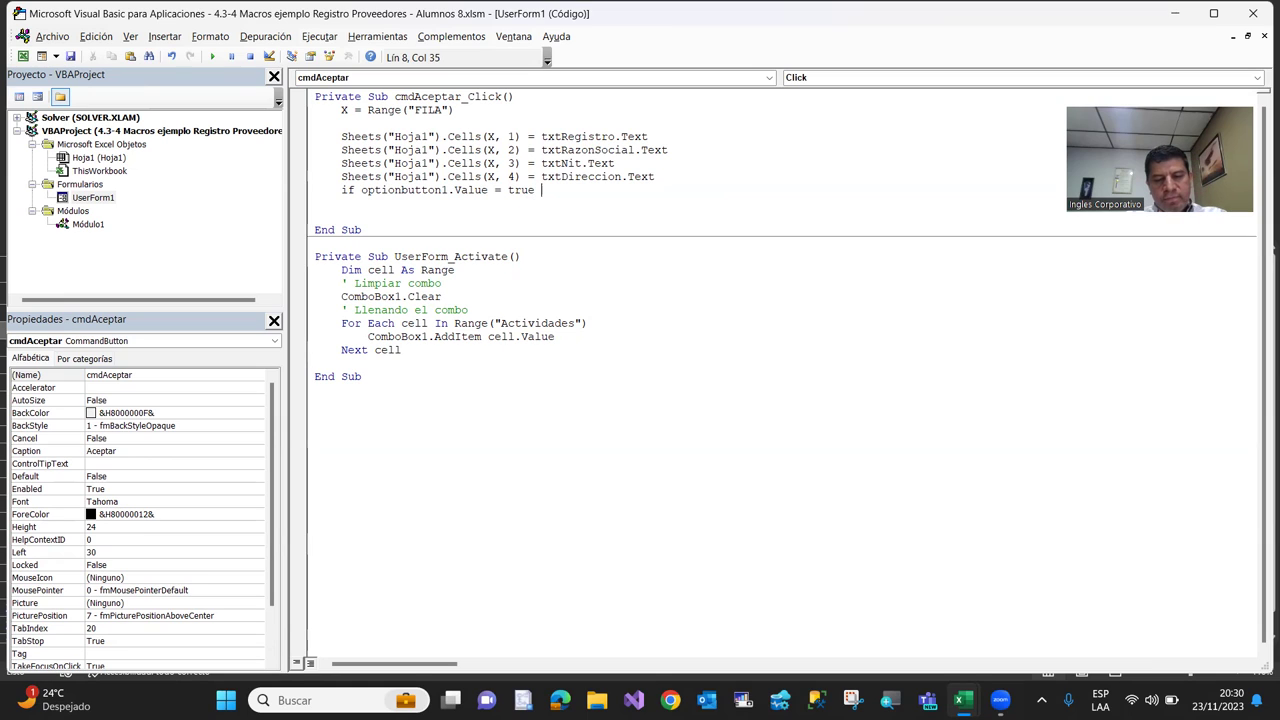
{"action": "type", "text": " then"}
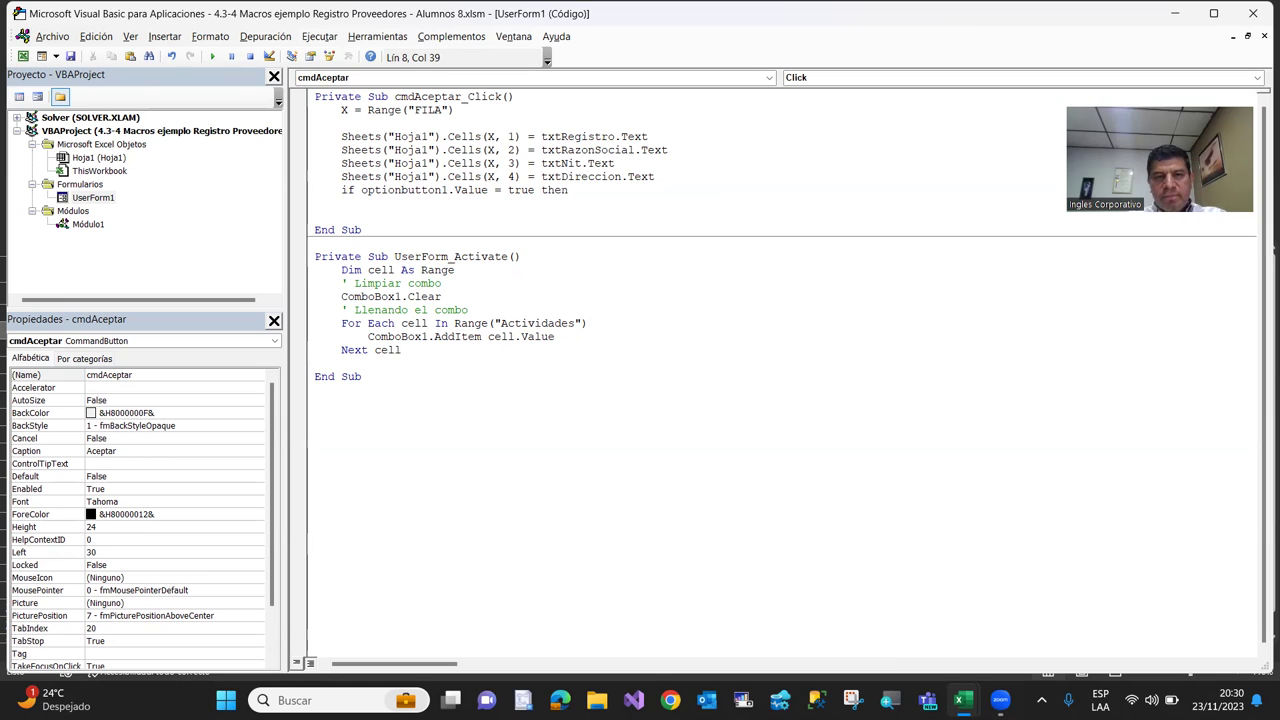
{"action": "key", "text": "Return"}
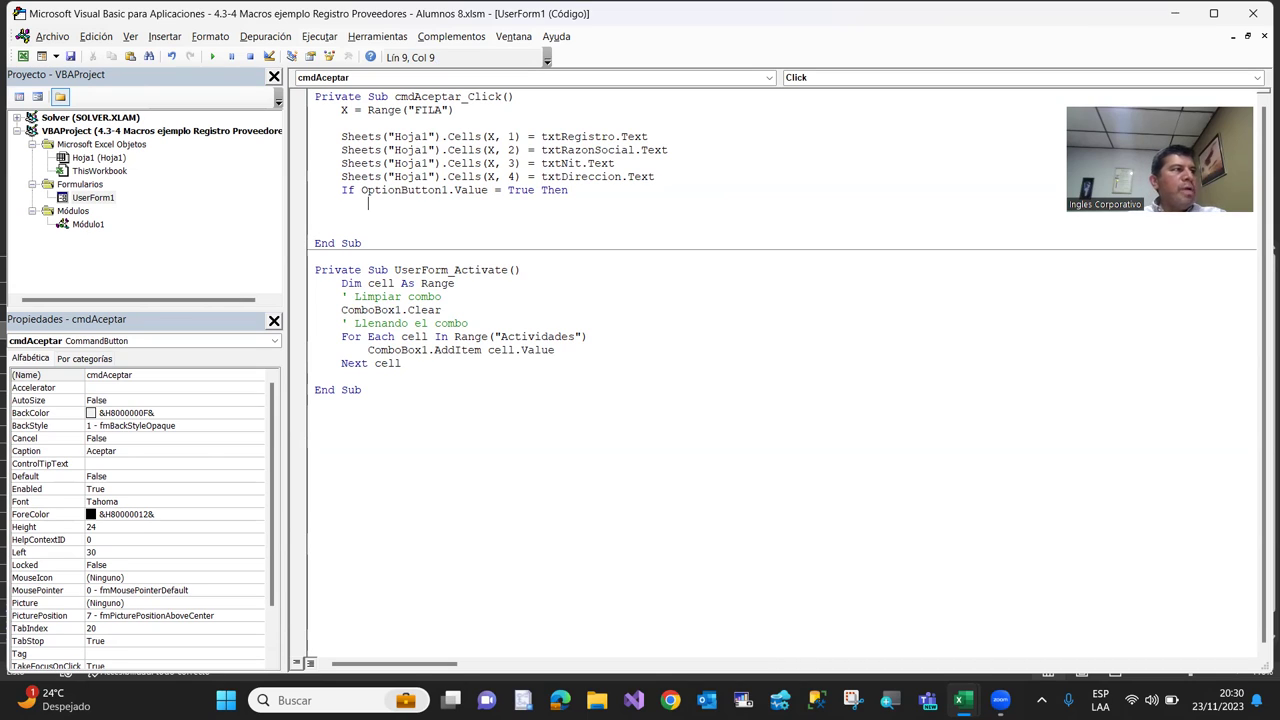
- Under the If, write Sheets("Hoja1").Cells(X, 5) = OptionButton1.Caption
{"action": "type", "text": "shee"}
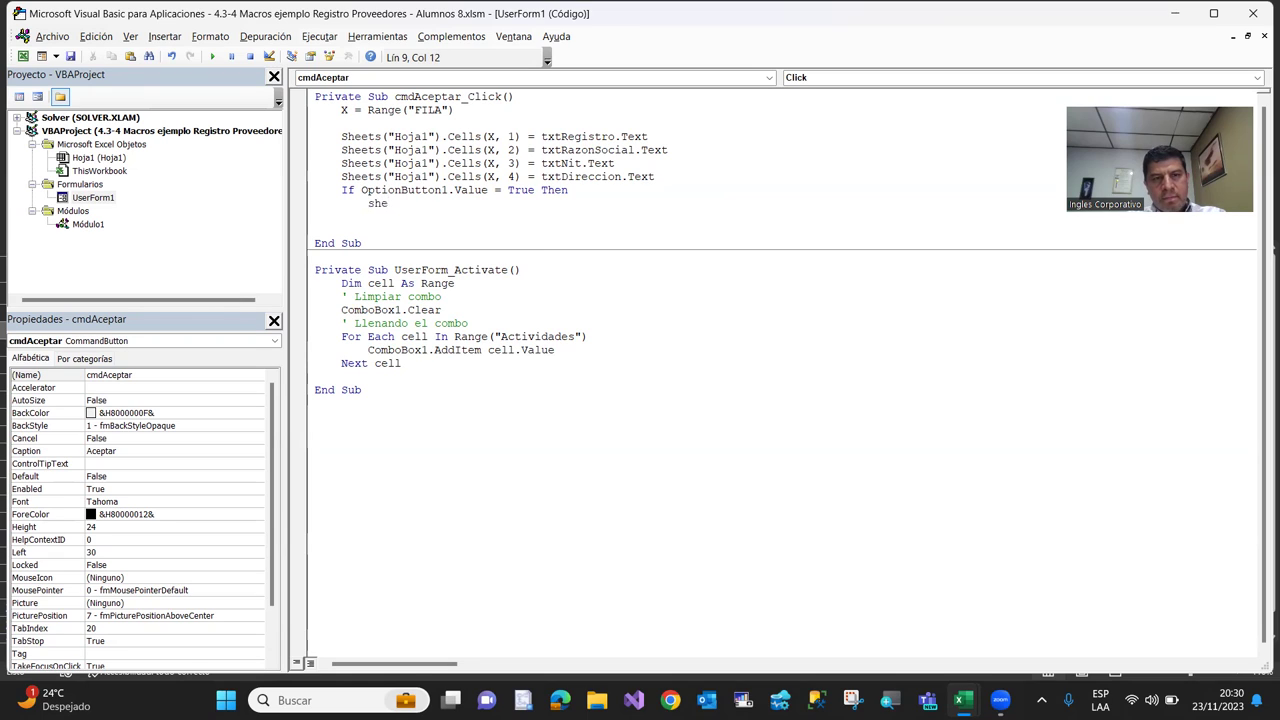
{"action": "type", "text": "ts"}
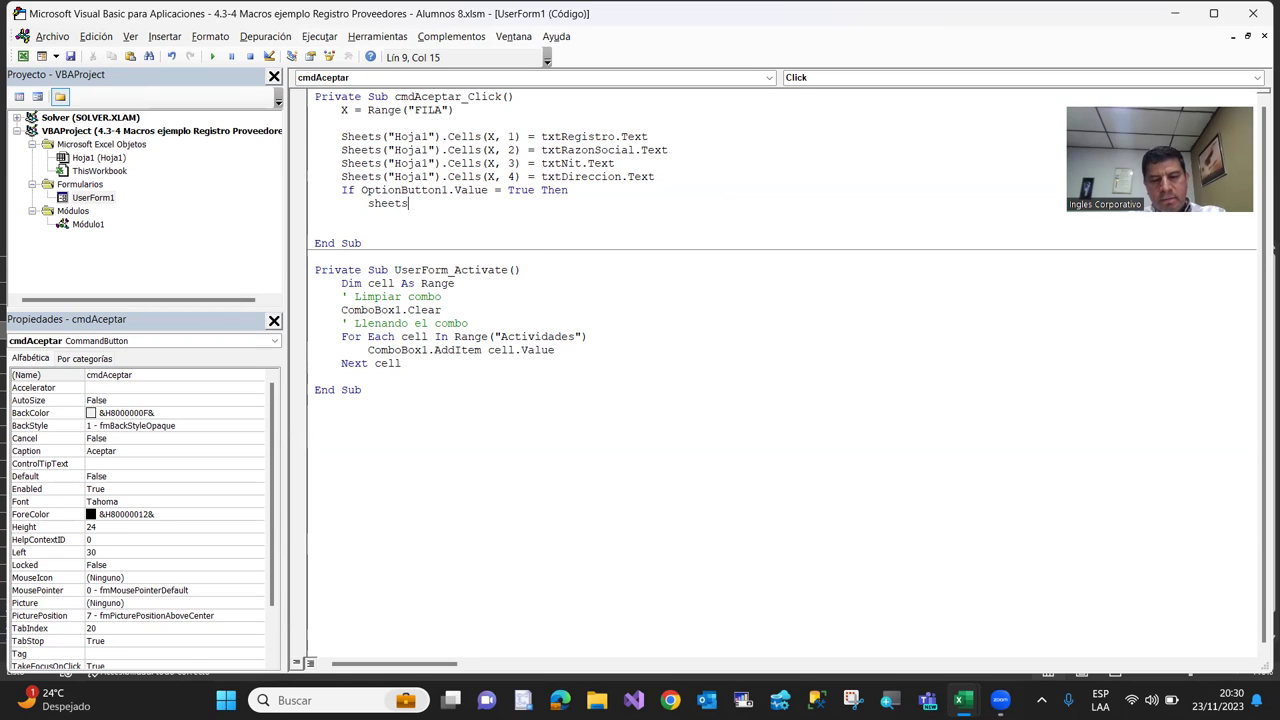
{"action": "type", "text": "(\"Hoja1\""}
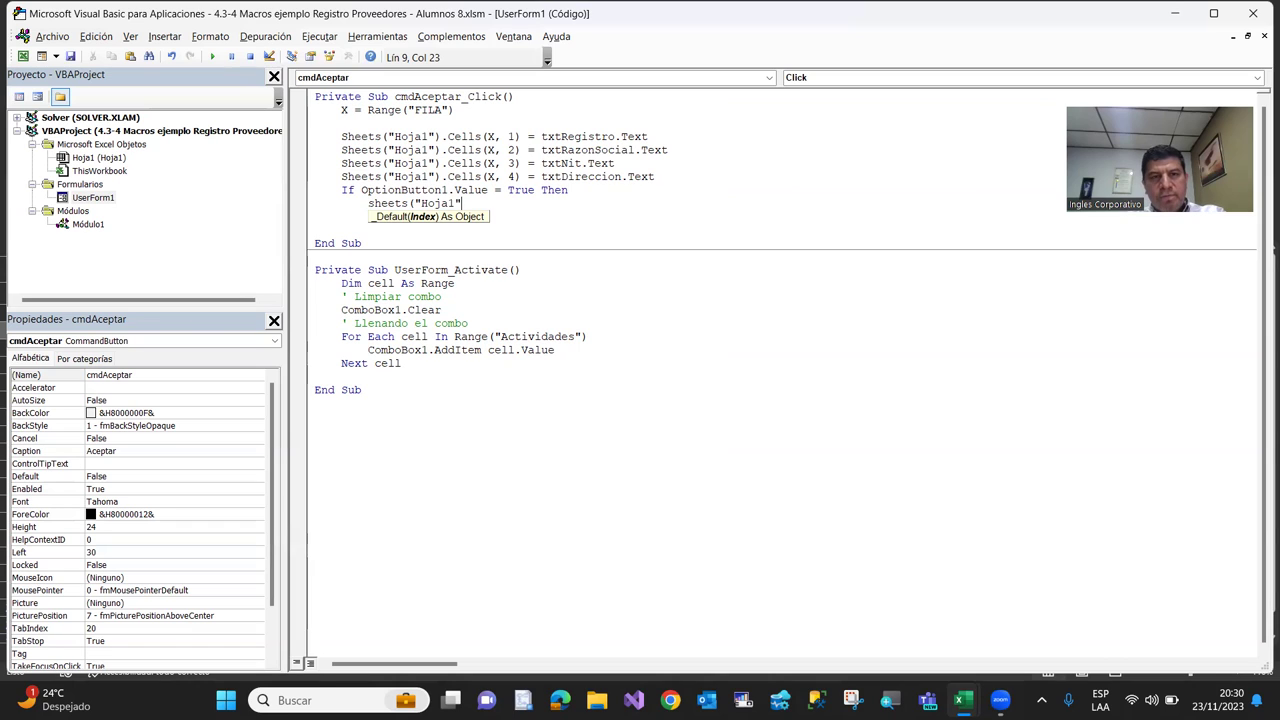
{"action": "type", "text": ").cells"}
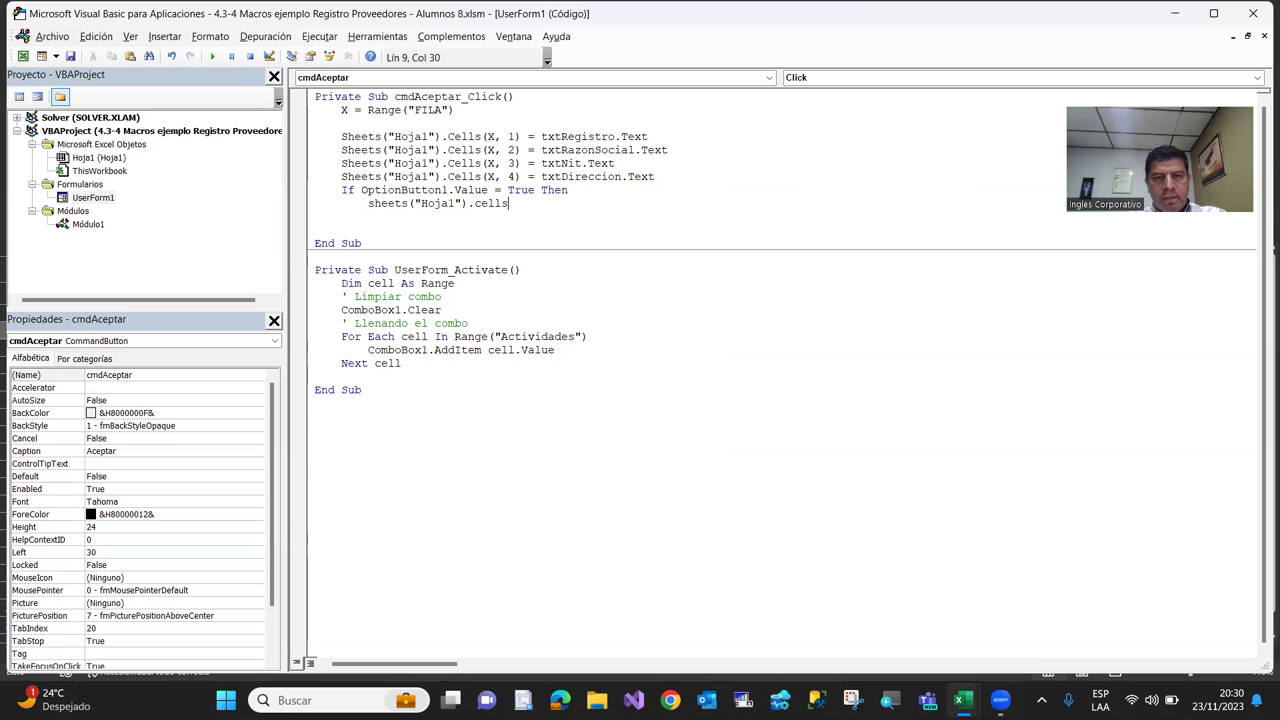
{"action": "type", "text": "("}
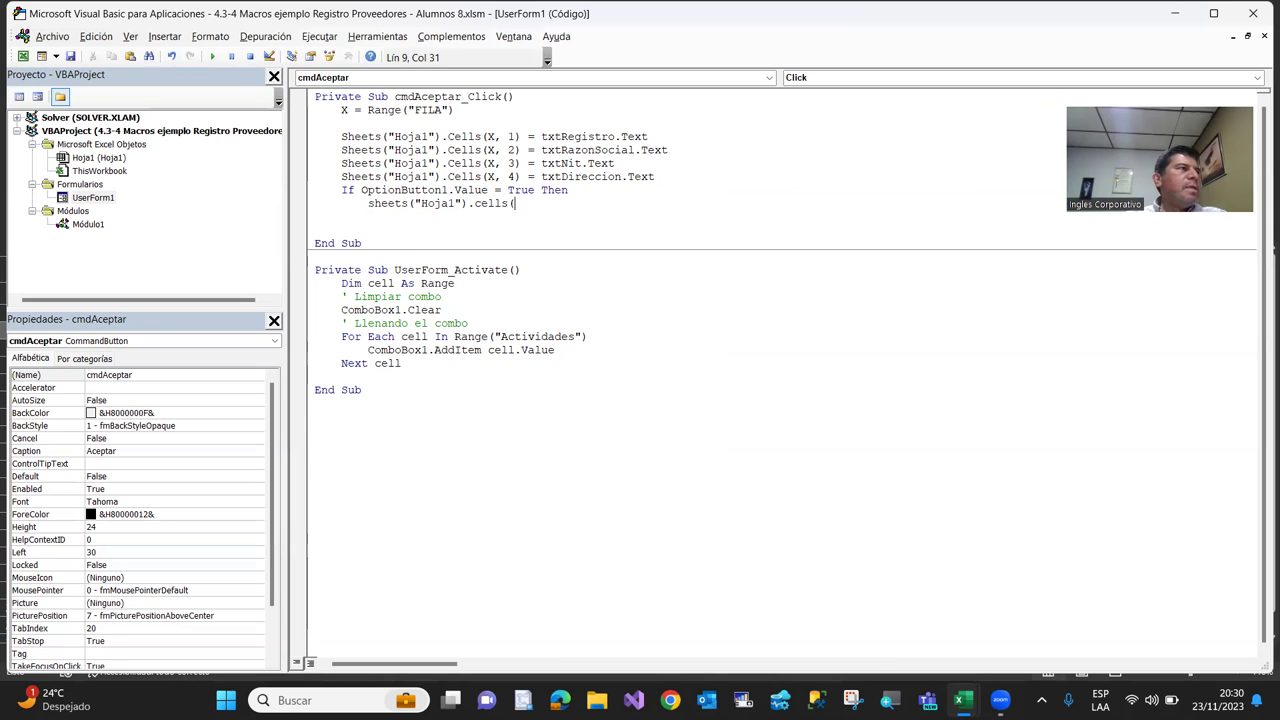
{"action": "type", "text": "x,5"}
{"action": "key", "text": "BackSpace"}
{"action": "key", "text": "BackSpace"}
{"action": "key", "text": "BackSpace"}
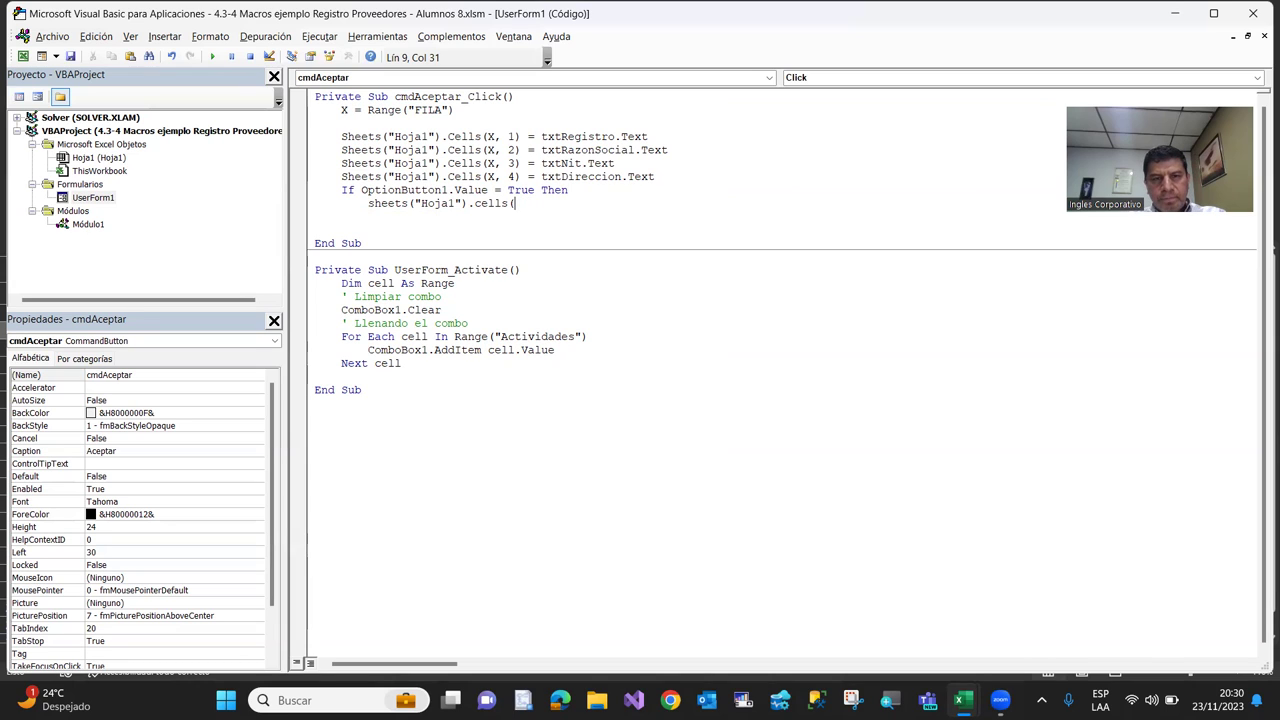
{"action": "type", "text": "X,5)"}
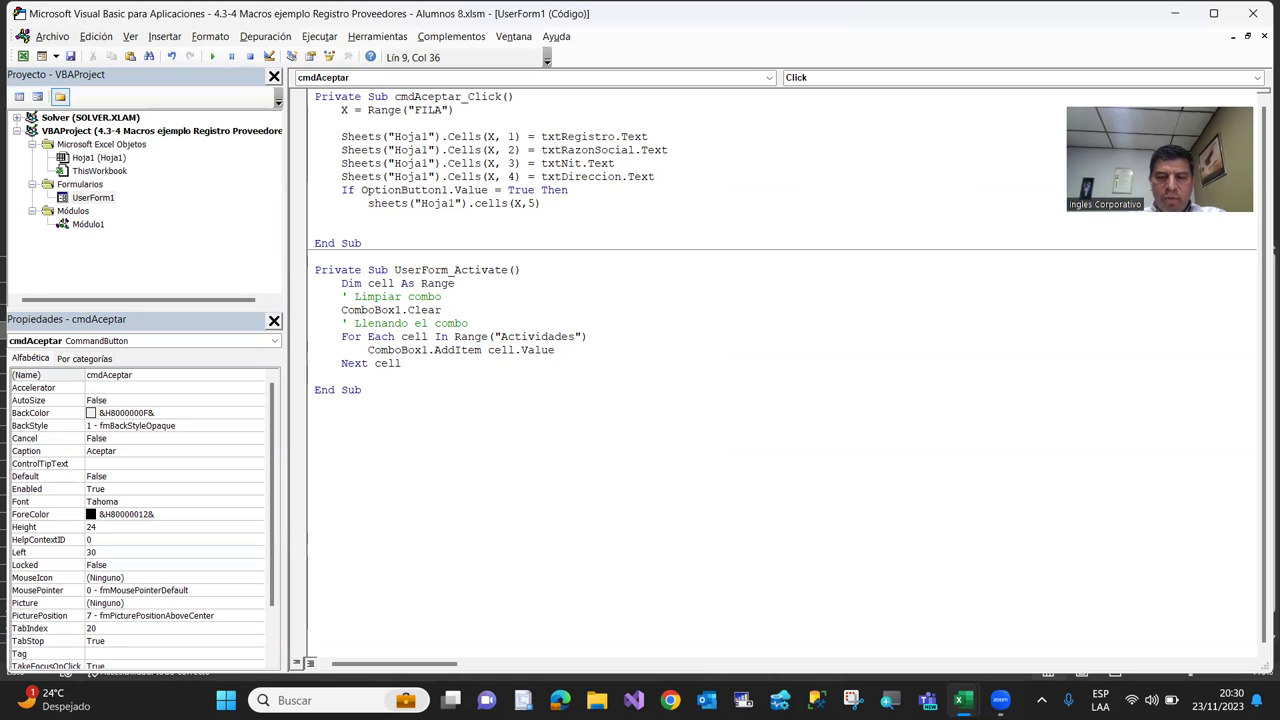
{"action": "type", "text": " = "}
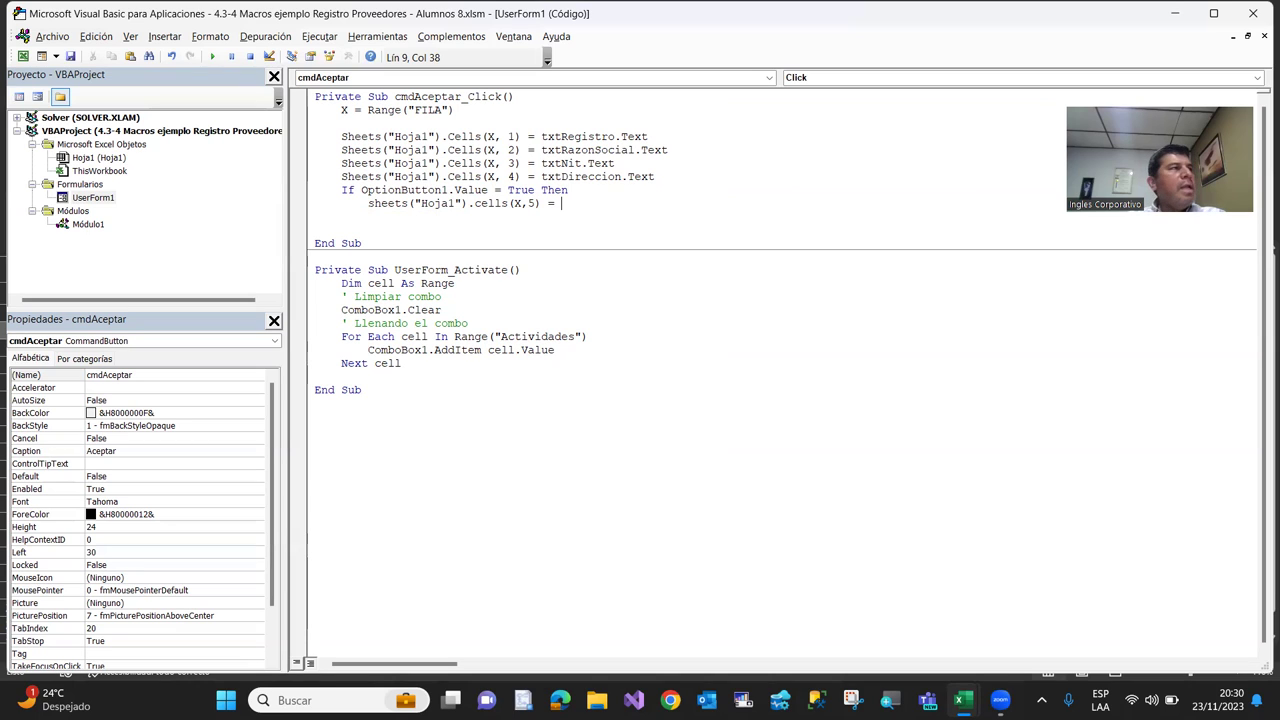
{"action": "type", "text": "optionbutton"}
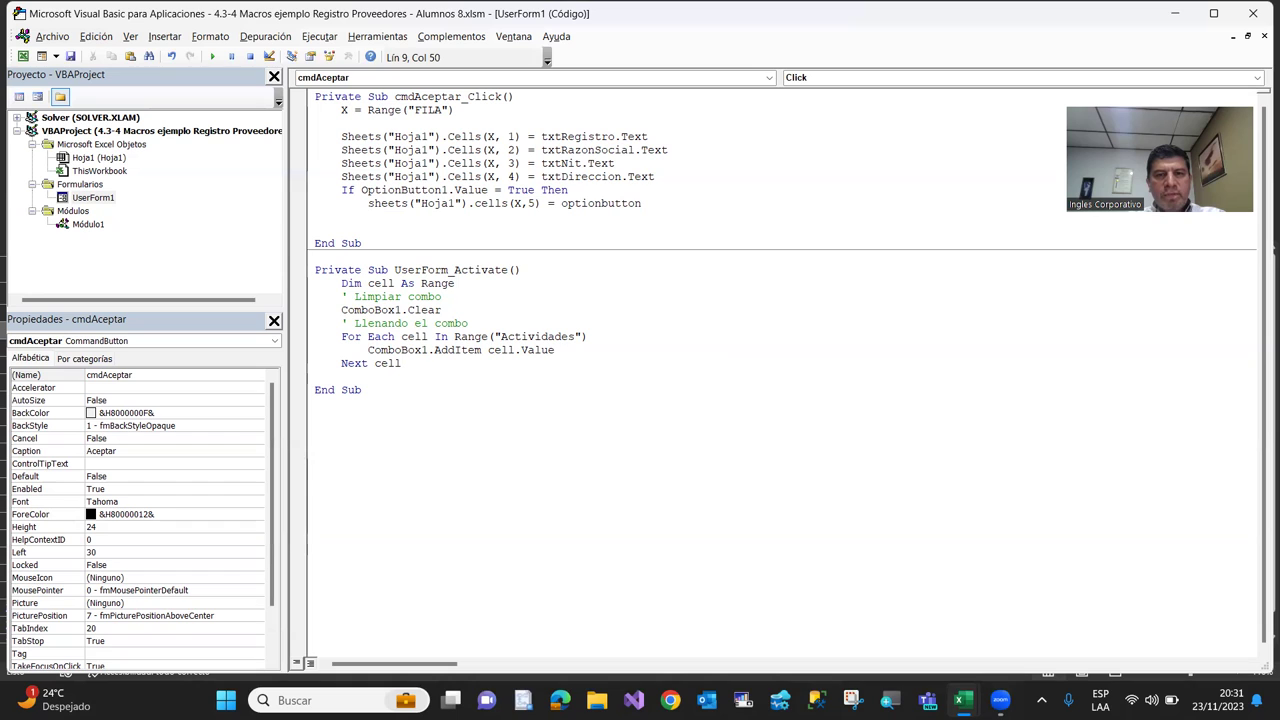
{"action": "type", "text": "1."}
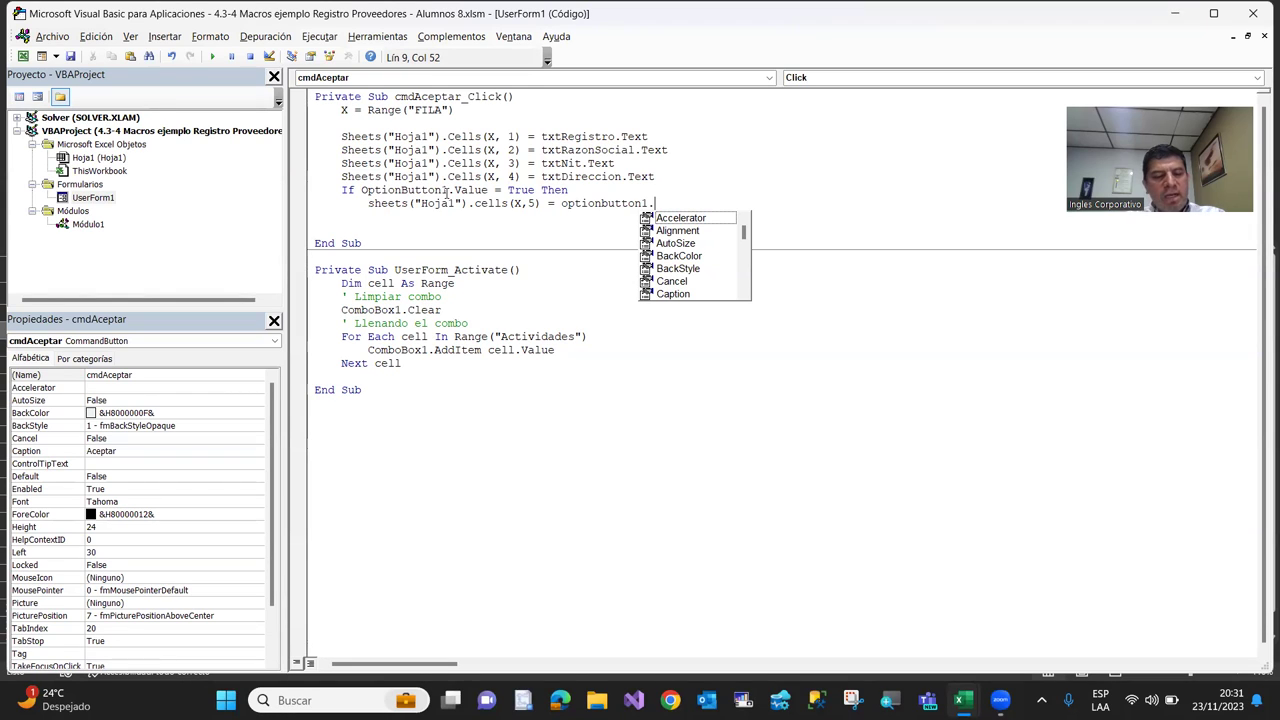
{"action": "type", "text": "caption"}
{"action": "key", "text": "Return"}
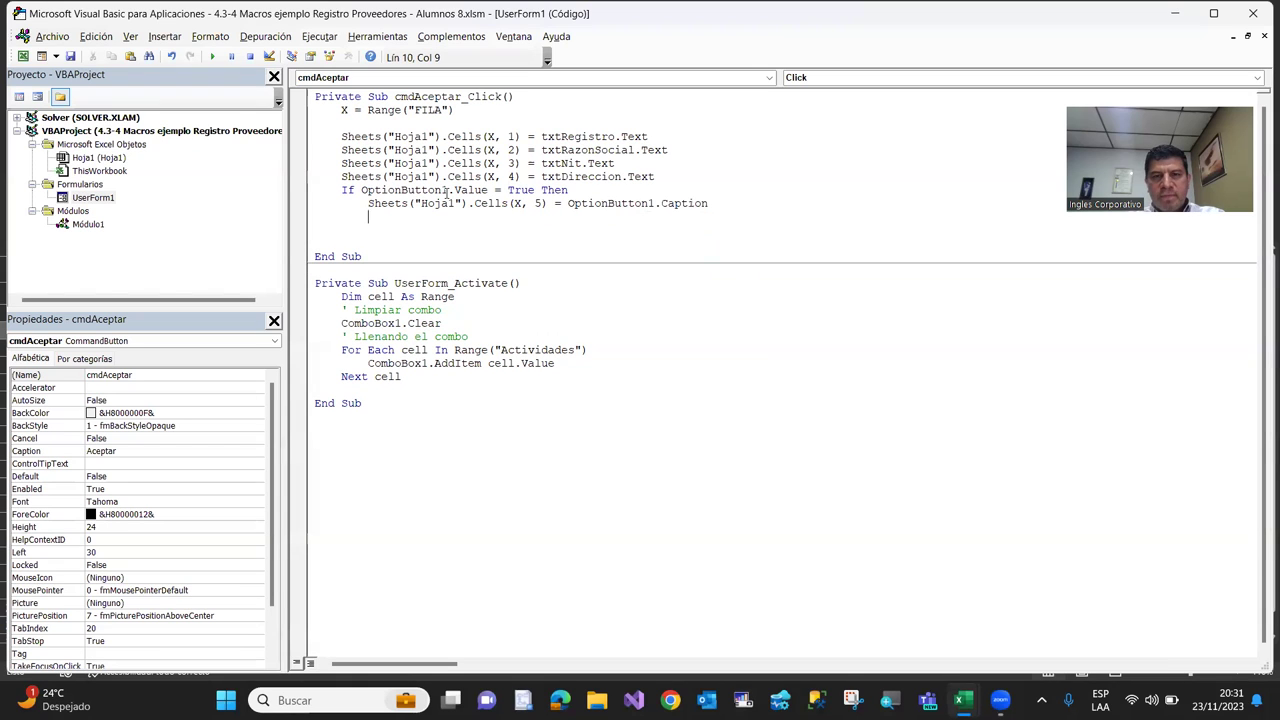
{"action": "left_click", "coordinate": [612, 203]}
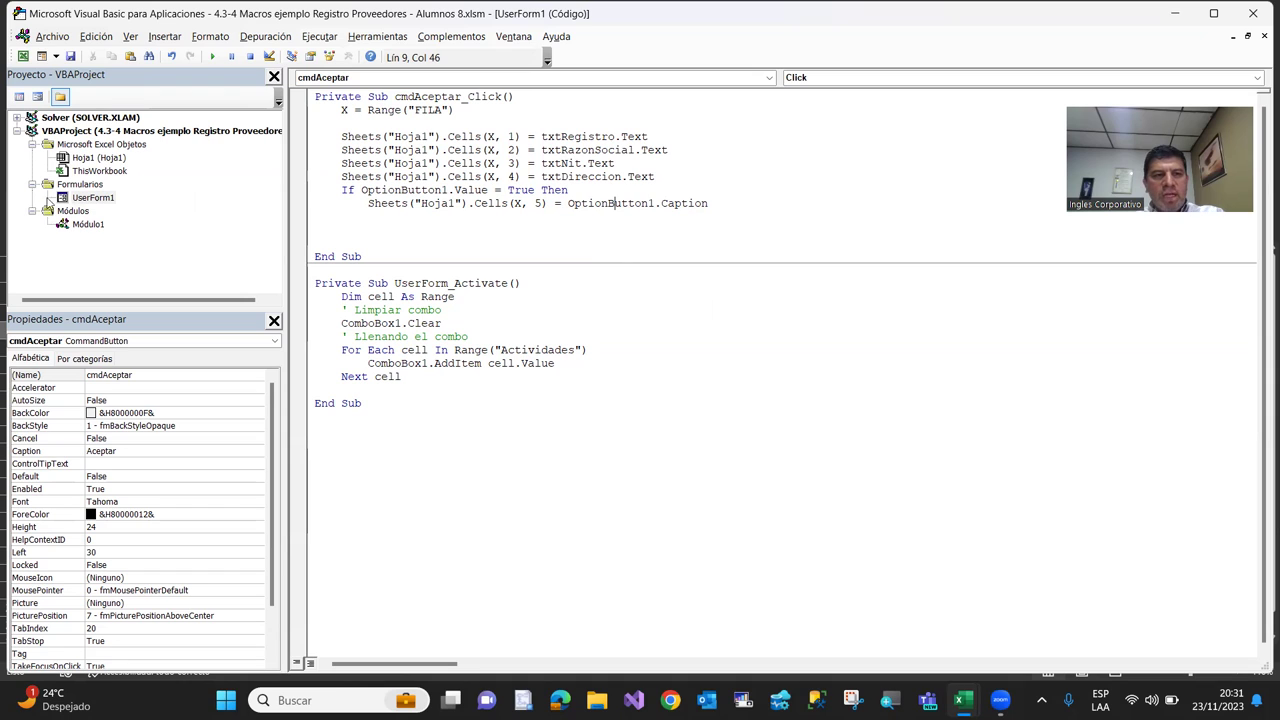
{"action": "double_click", "coordinate": [84, 198]}
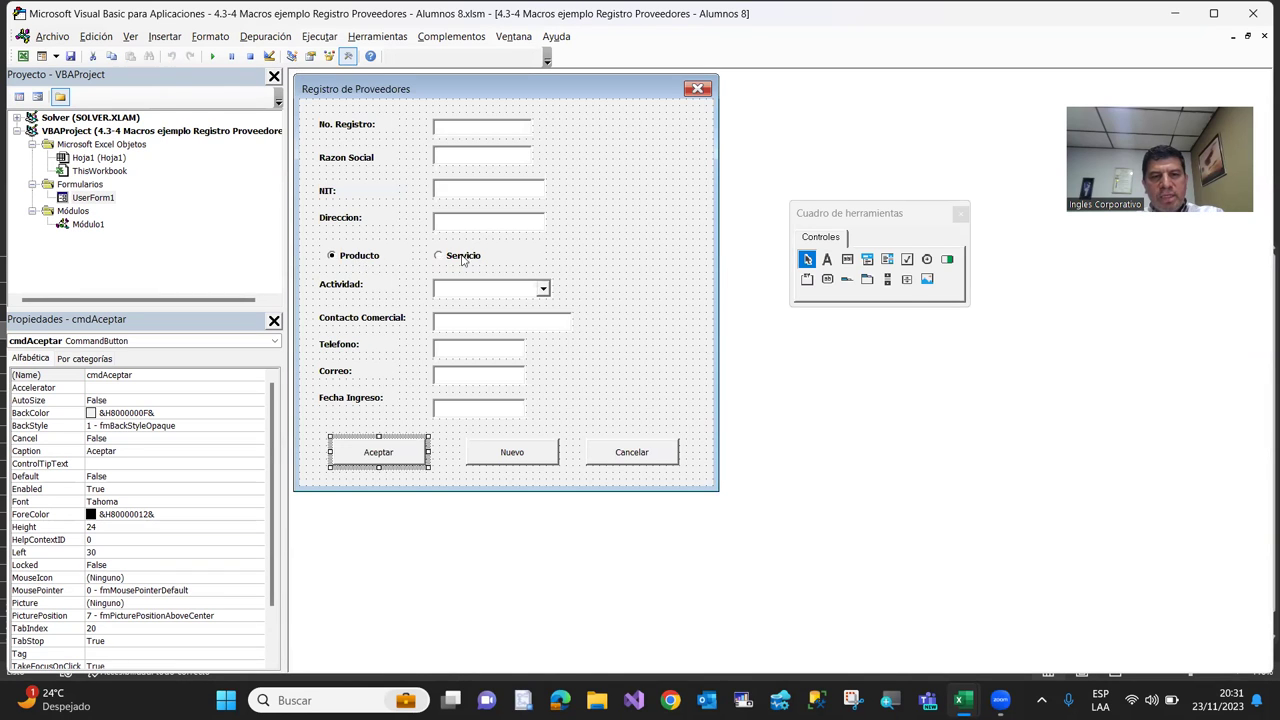
{"action": "double_click", "coordinate": [391, 452]}
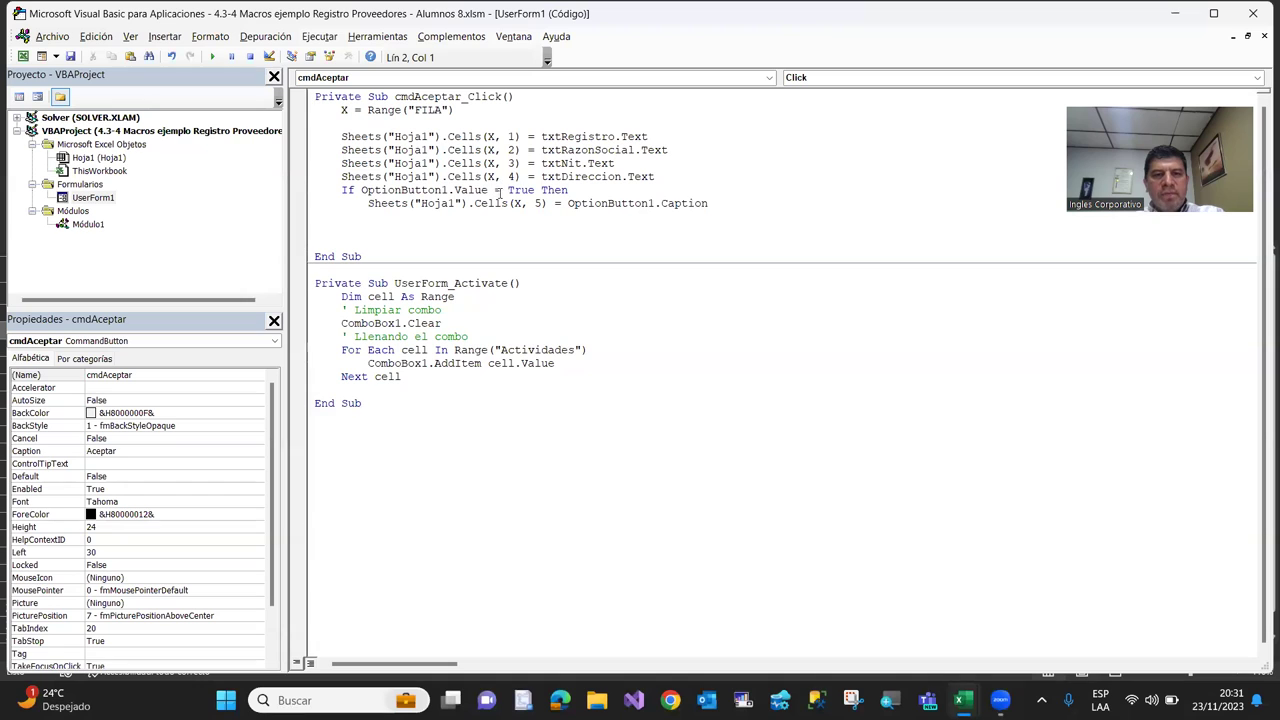
{"action": "double_click", "coordinate": [64, 199]}
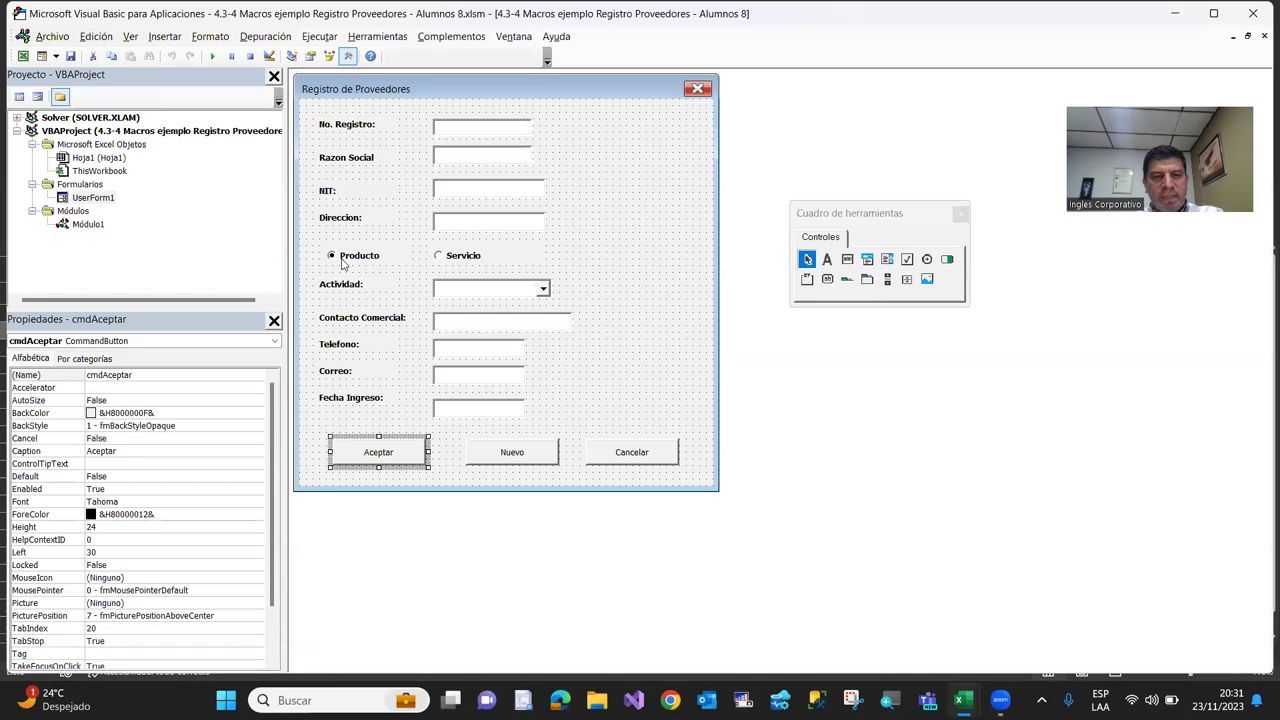
{"action": "double_click", "coordinate": [381, 452]}
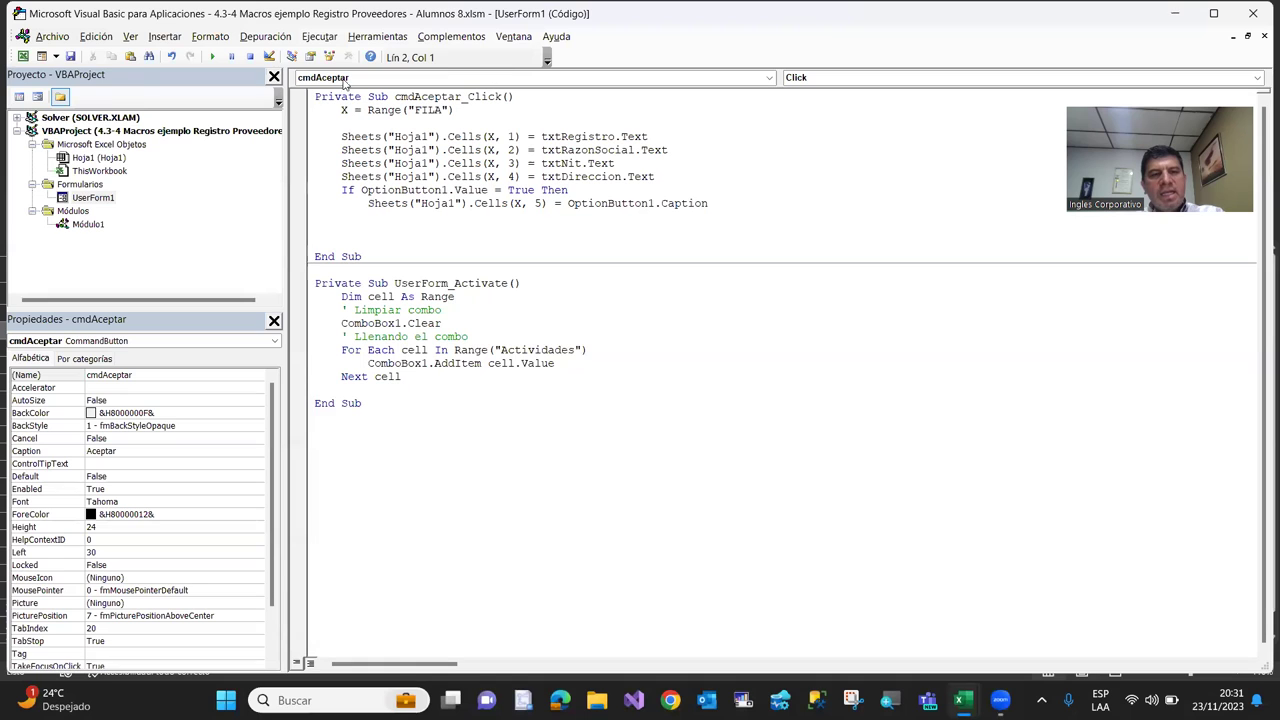
{"action": "left_click", "coordinate": [23, 56]}
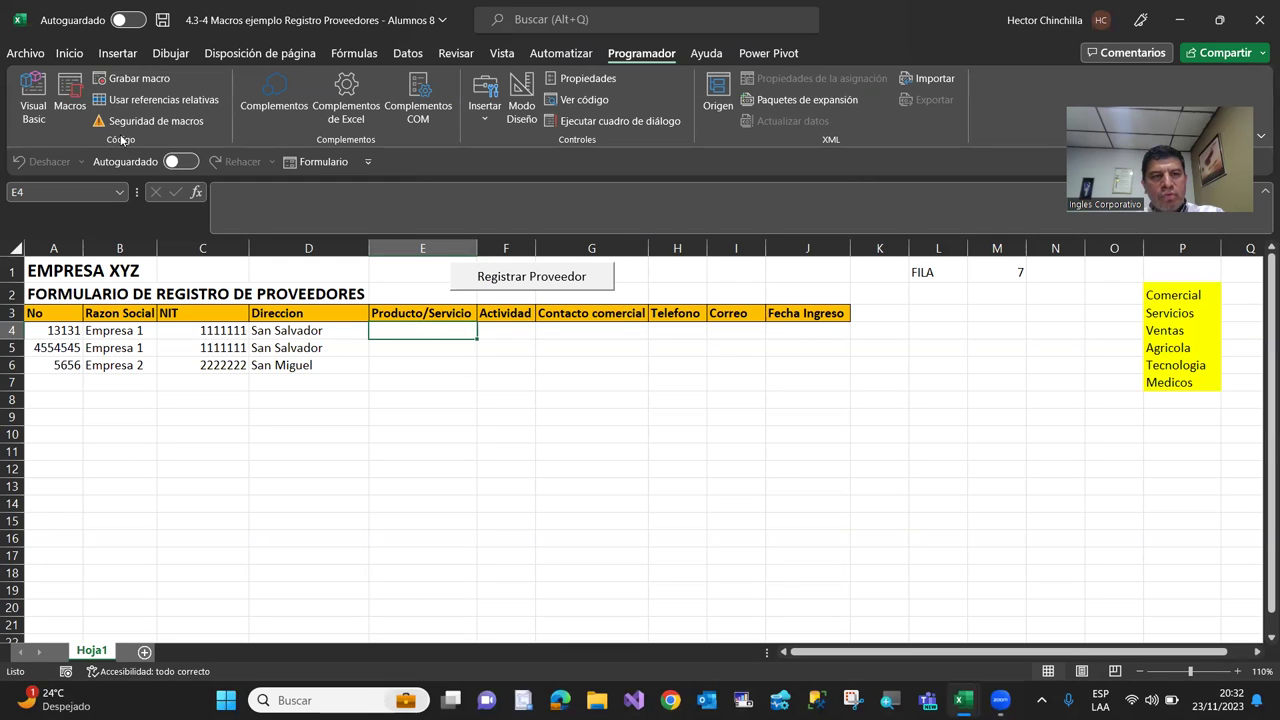
{"action": "left_click", "coordinate": [33, 98]}
{"action": "left_click", "coordinate": [715, 204]}
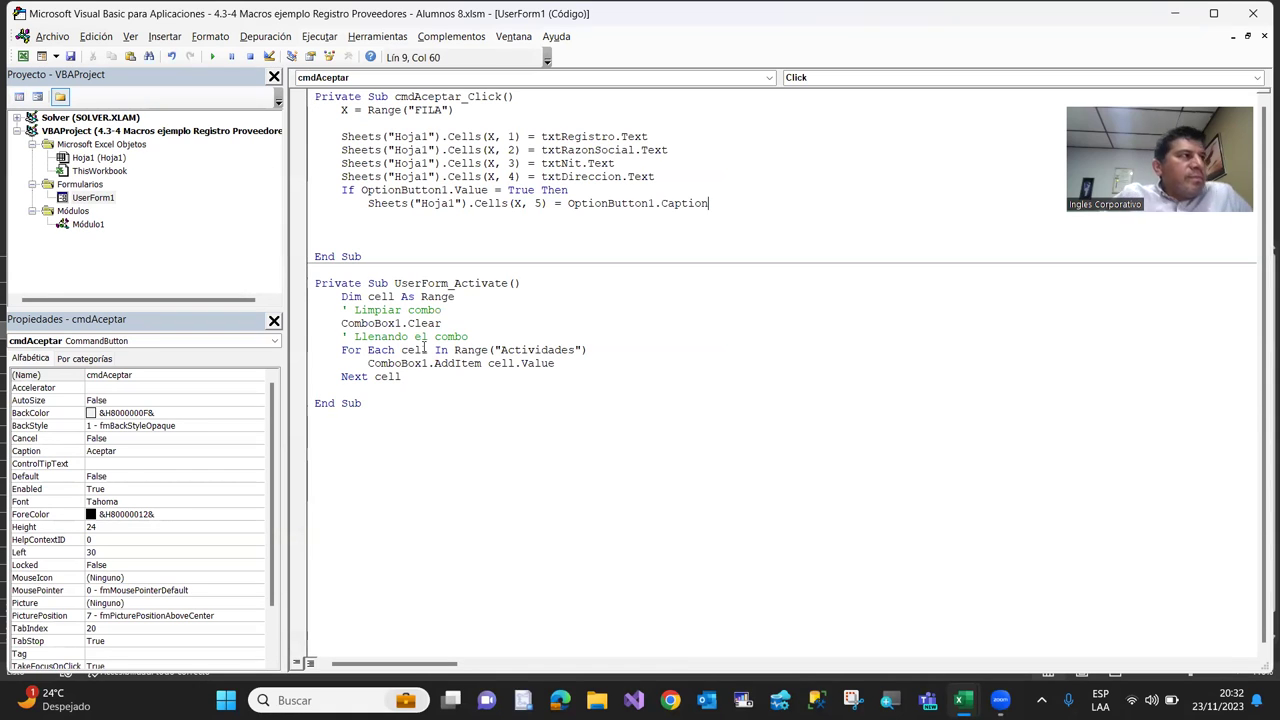
- Add an Else line after the OptionButton1 caption line and open a line beneath it
{"action": "key", "text": "Return"}
{"action": "key", "text": "BackSpace"}
{"action": "type", "text": "se"}
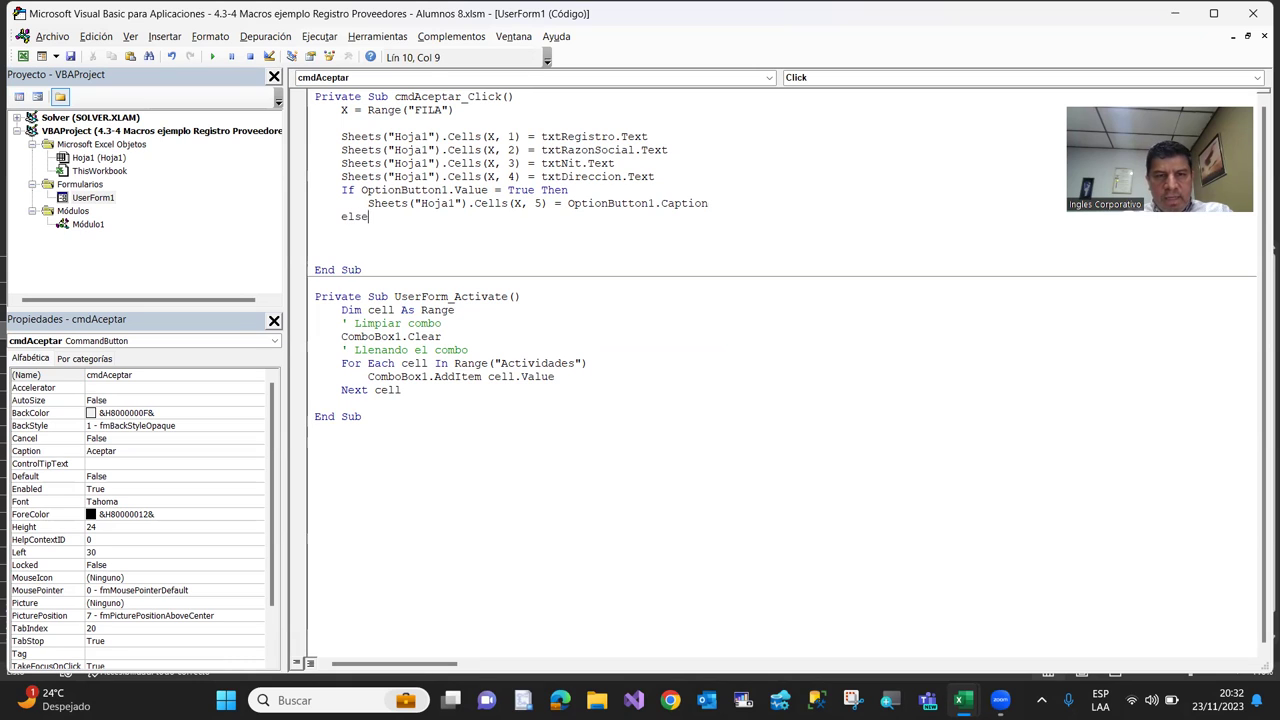
{"action": "key", "text": "Return"}
{"action": "key", "text": "Tab"}
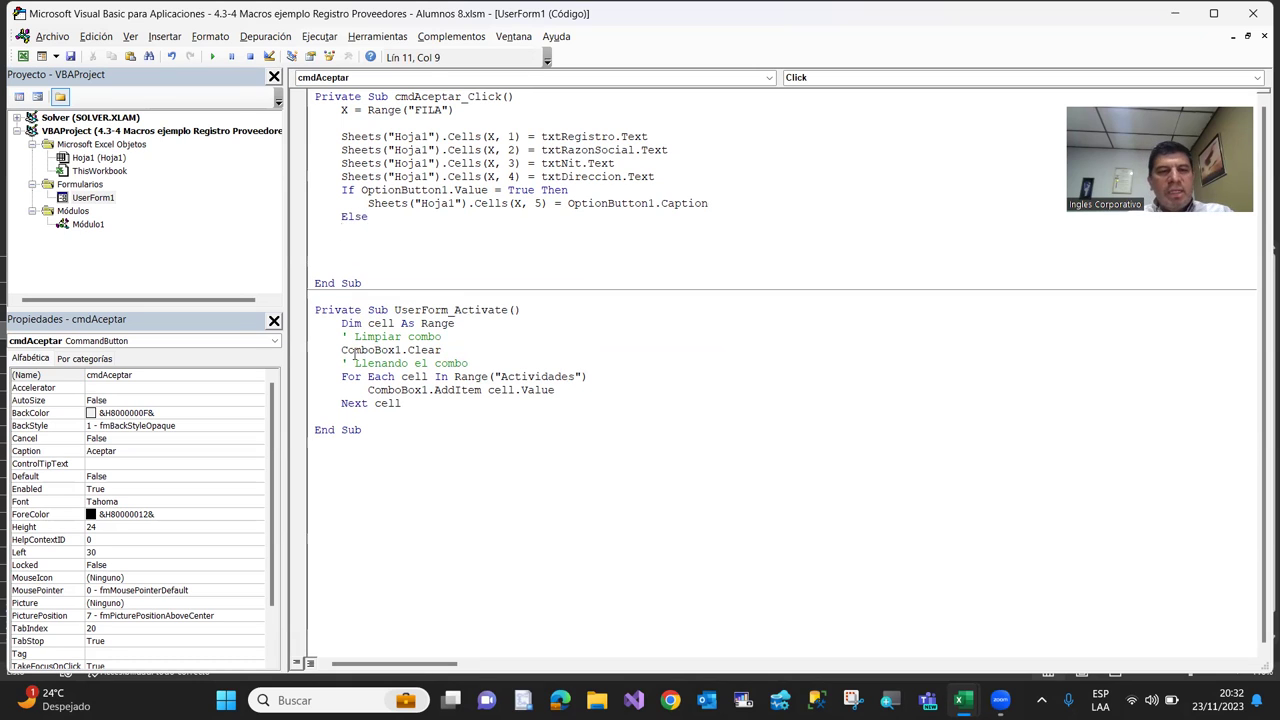
{"action": "left_click_drag", "start_coordinate": [341, 190], "coordinate": [377, 217]}
{"action": "left_click", "coordinate": [349, 190]}
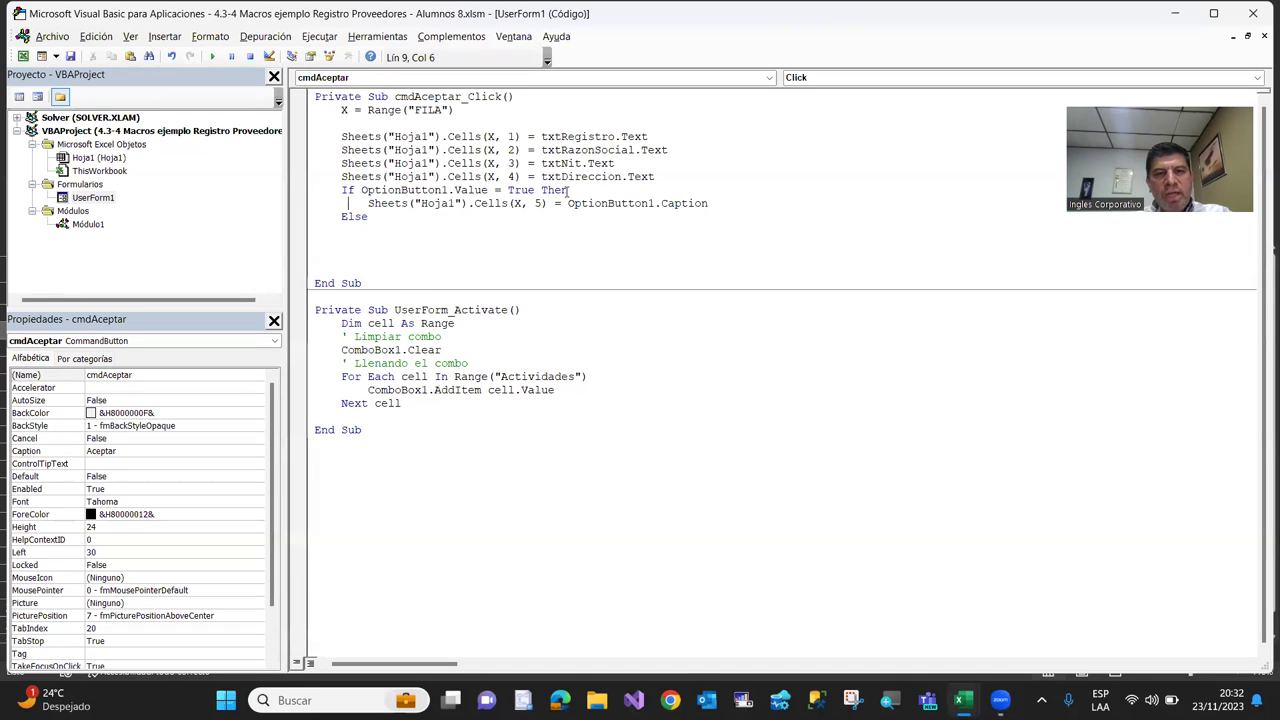
{"action": "left_click", "coordinate": [372, 219]}
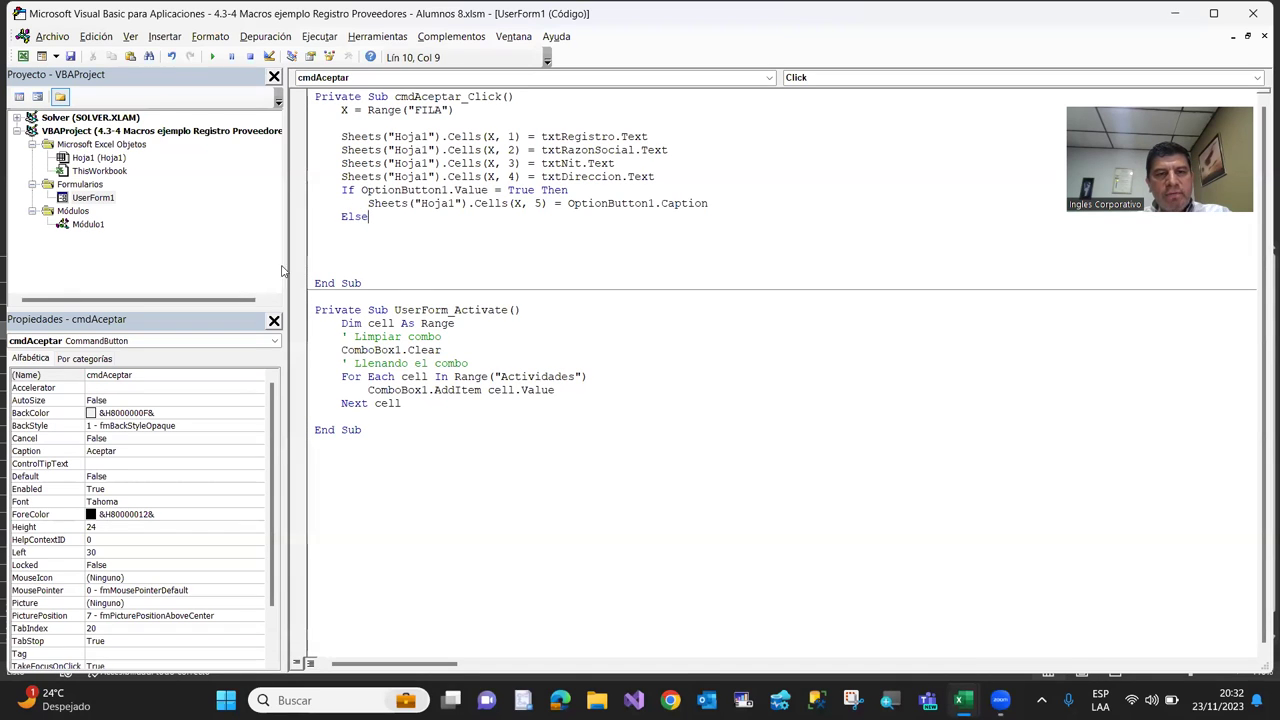
{"action": "key", "text": "Return"}
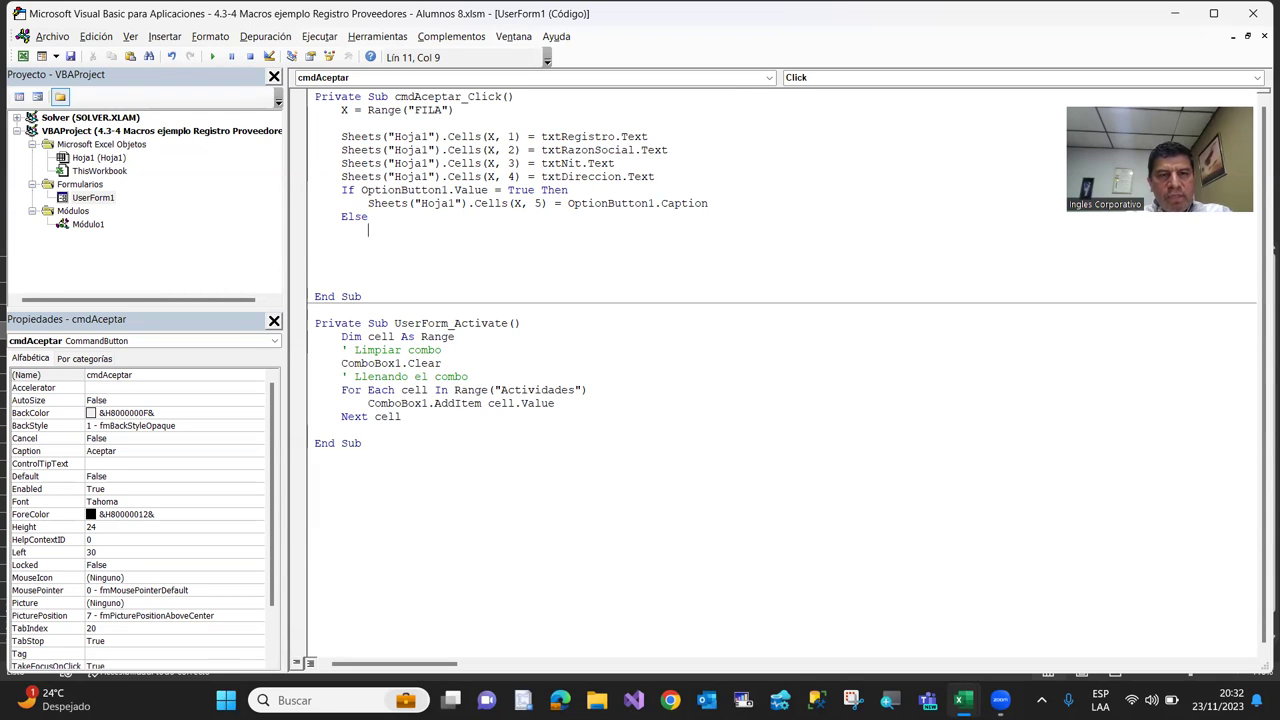
- Under Else, write Sheets("Hoja1").Cells(X,5) = OptionButton2.Caption
{"action": "type", "text": "sheets"}
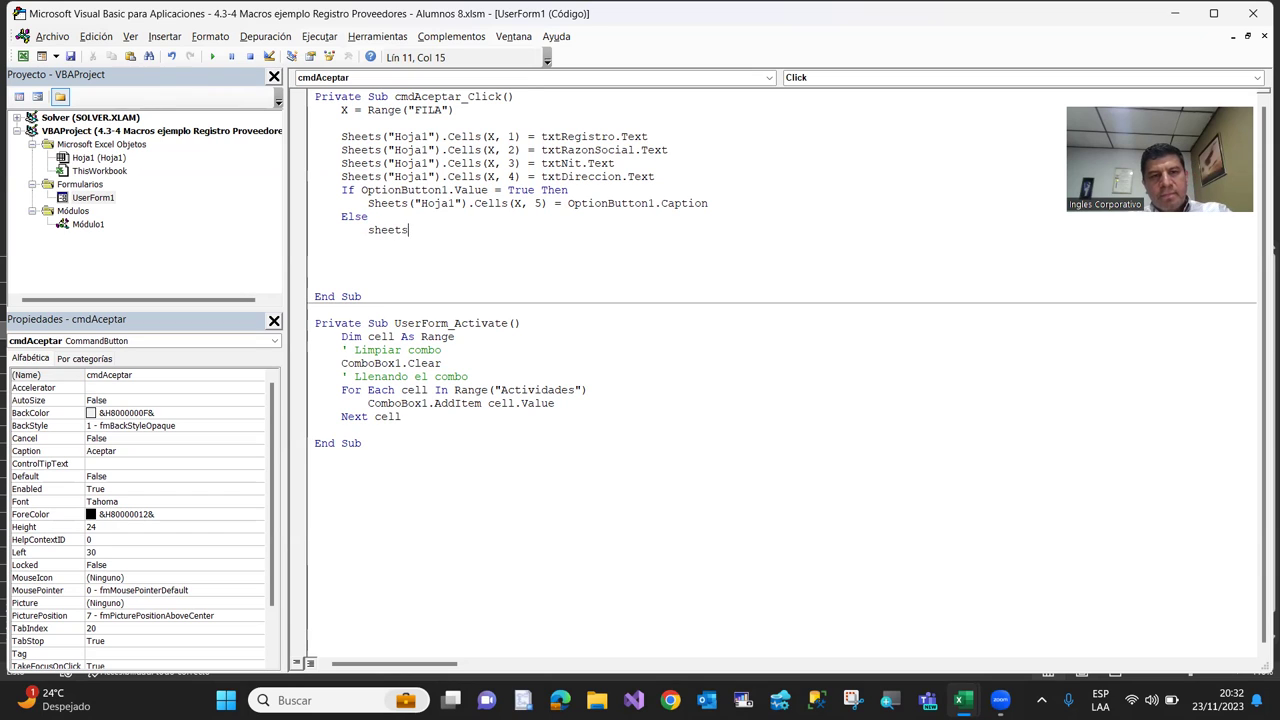
{"action": "type", "text": "(\"Hoja1"}
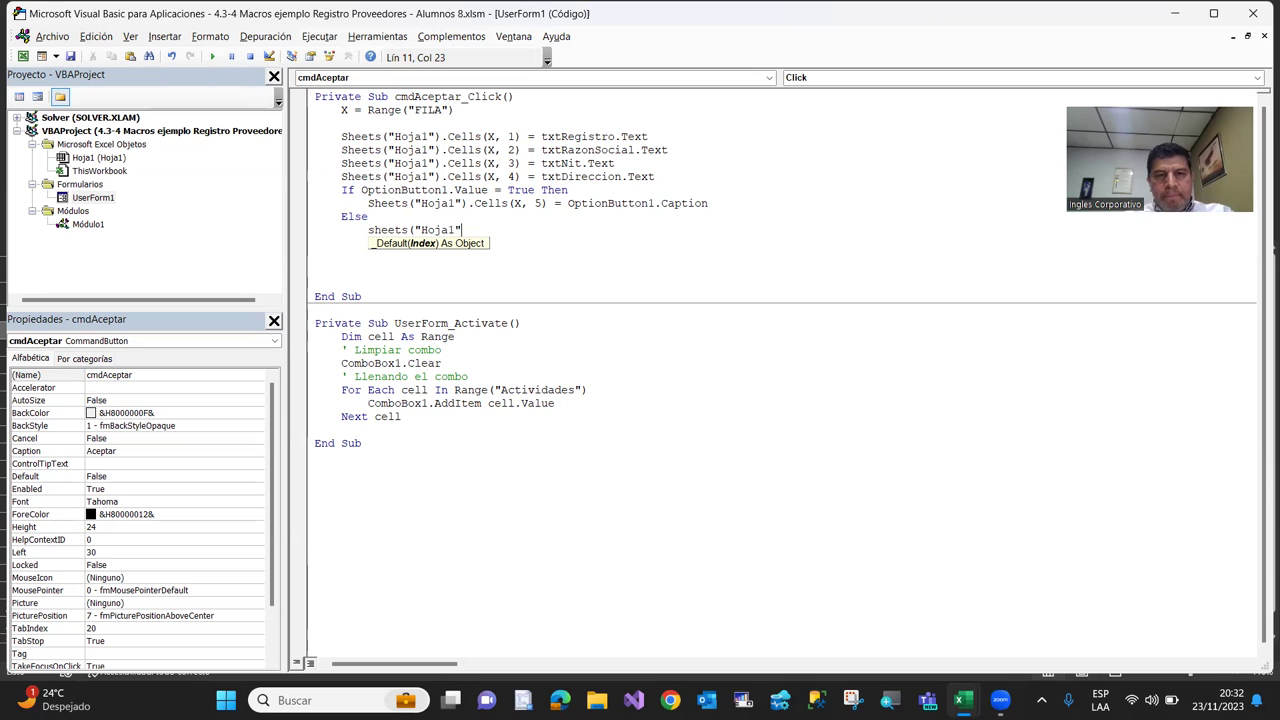
{"action": "type", "text": ")."}
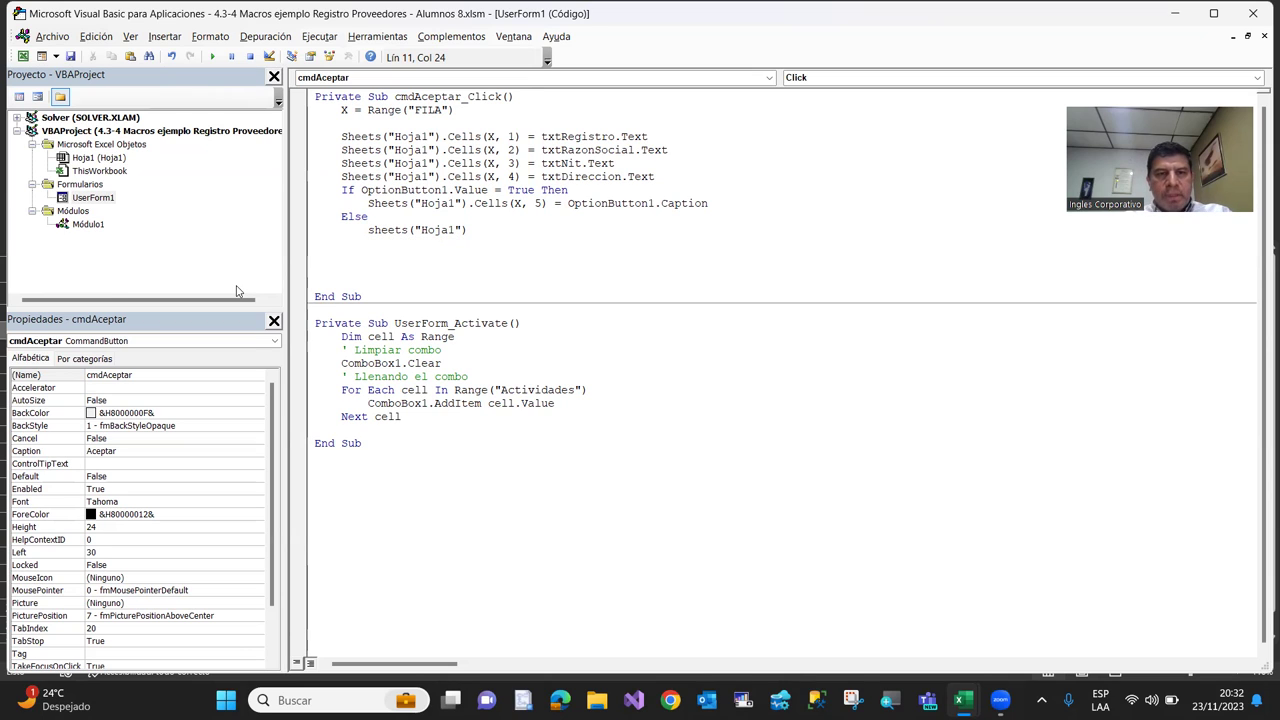
{"action": "type", "text": "cells"}
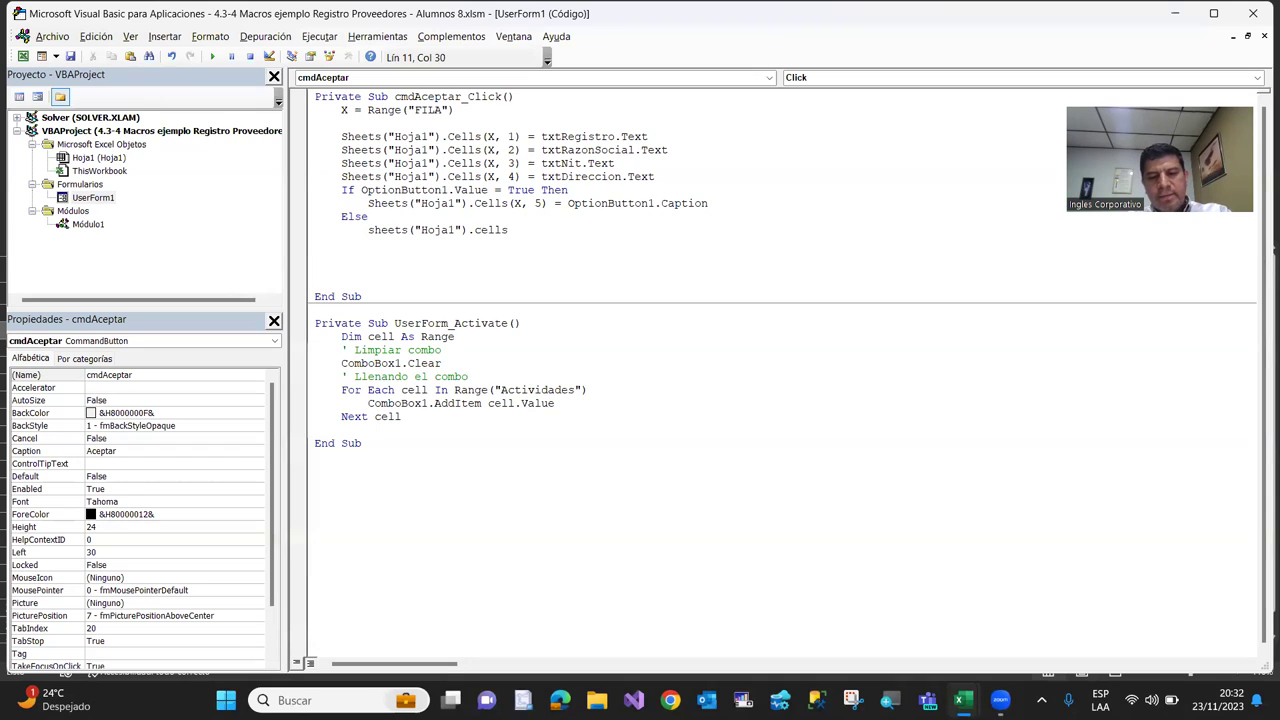
{"action": "type", "text": "(X,"}
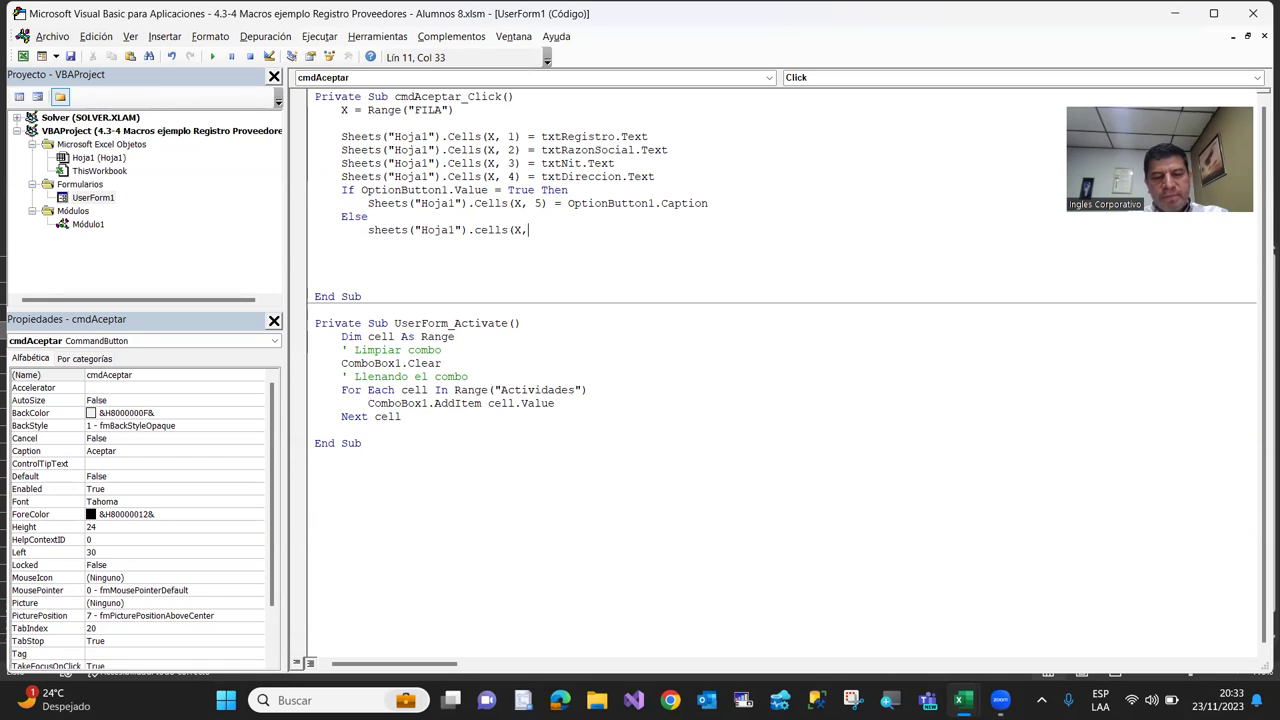
{"action": "type", "text": "5) "}
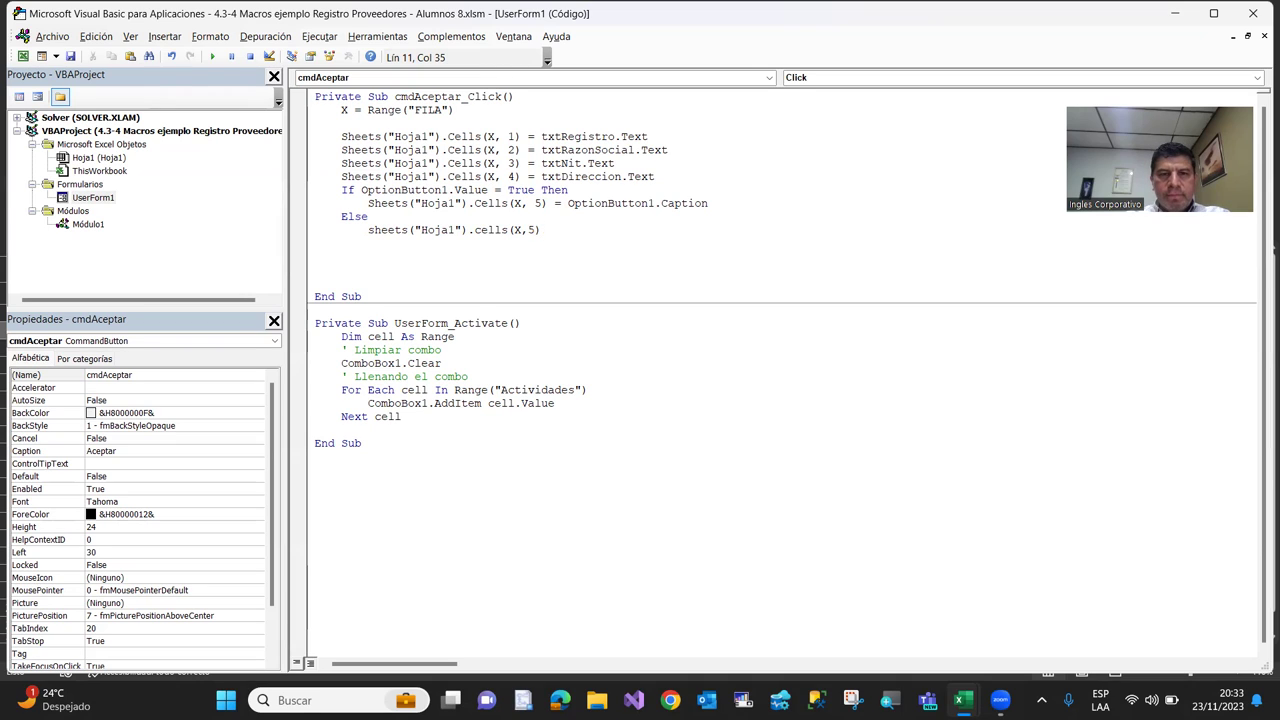
{"action": "type", "text": "= "}
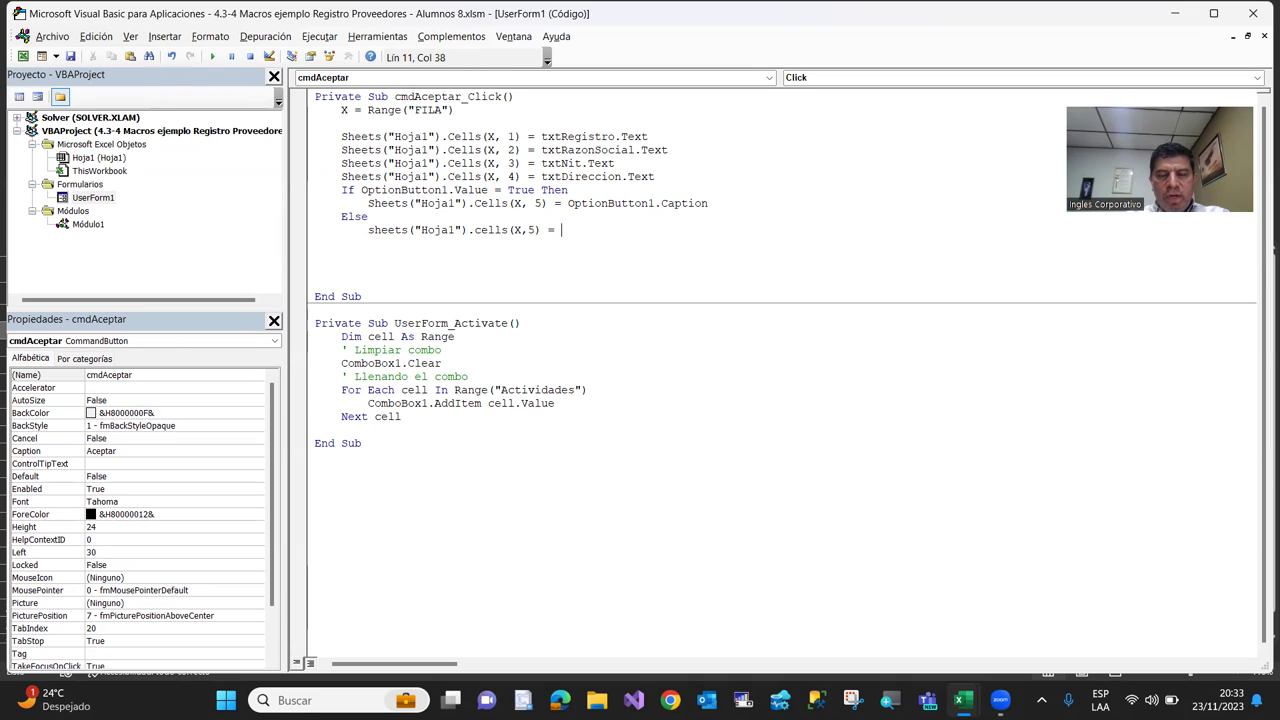
{"action": "type", "text": "optionbu"}
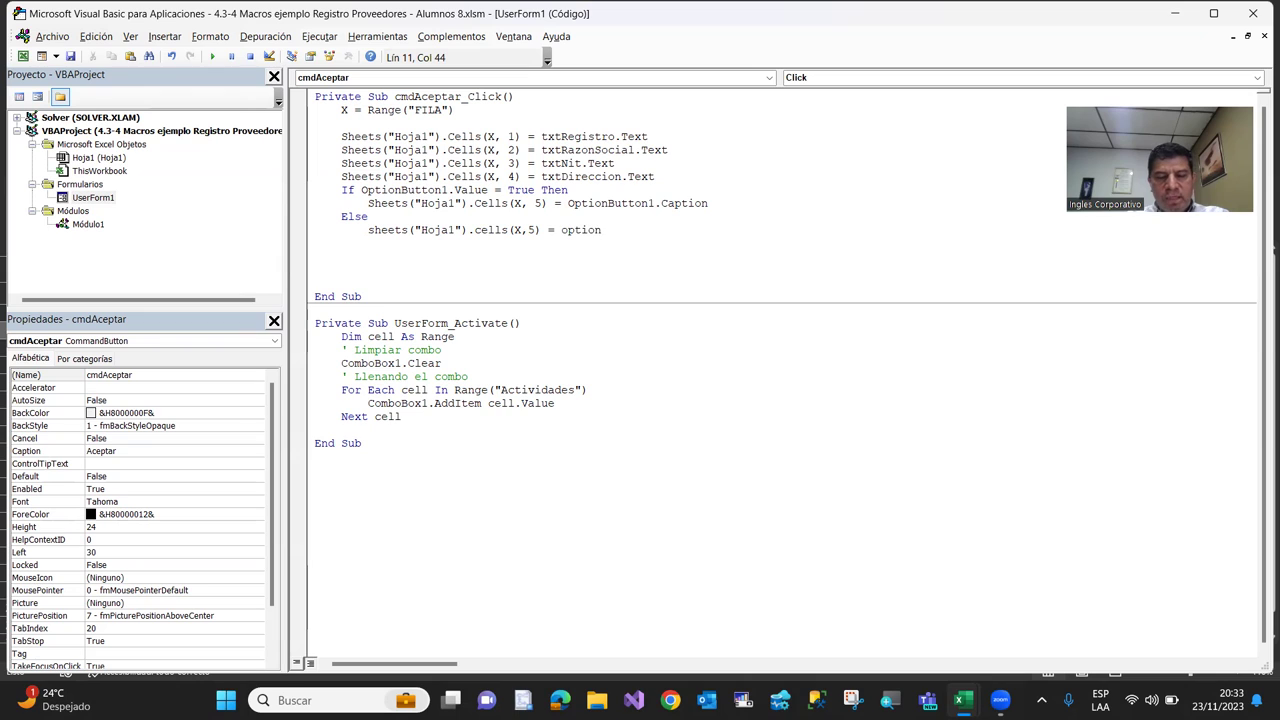
{"action": "type", "text": "tton1"}
{"action": "key", "text": "BackSpace"}
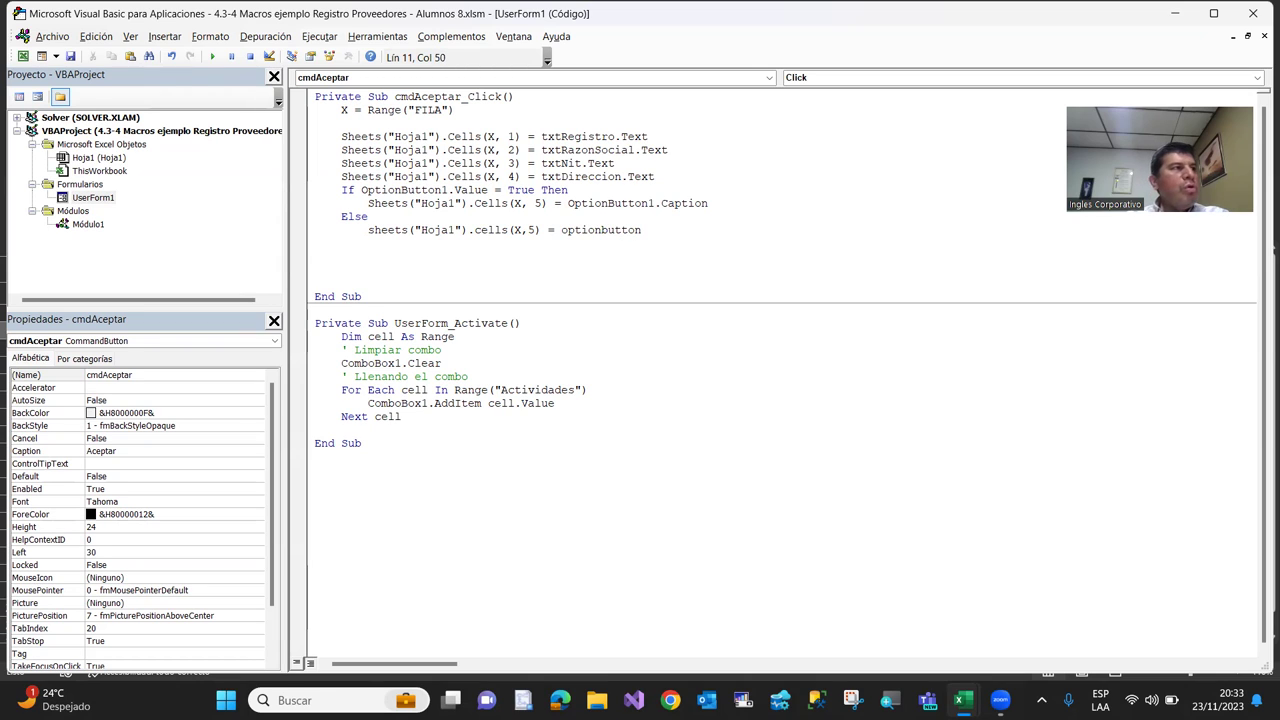
{"action": "type", "text": "2"}
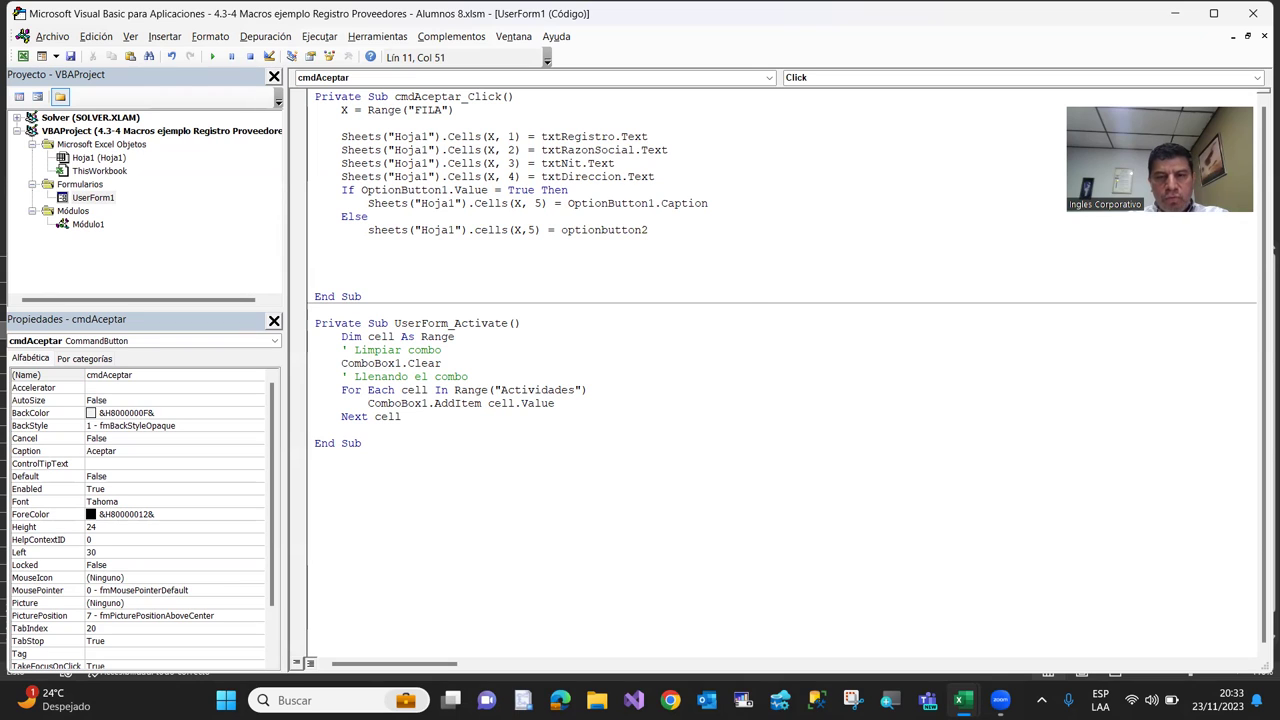
{"action": "type", "text": ".cap"}
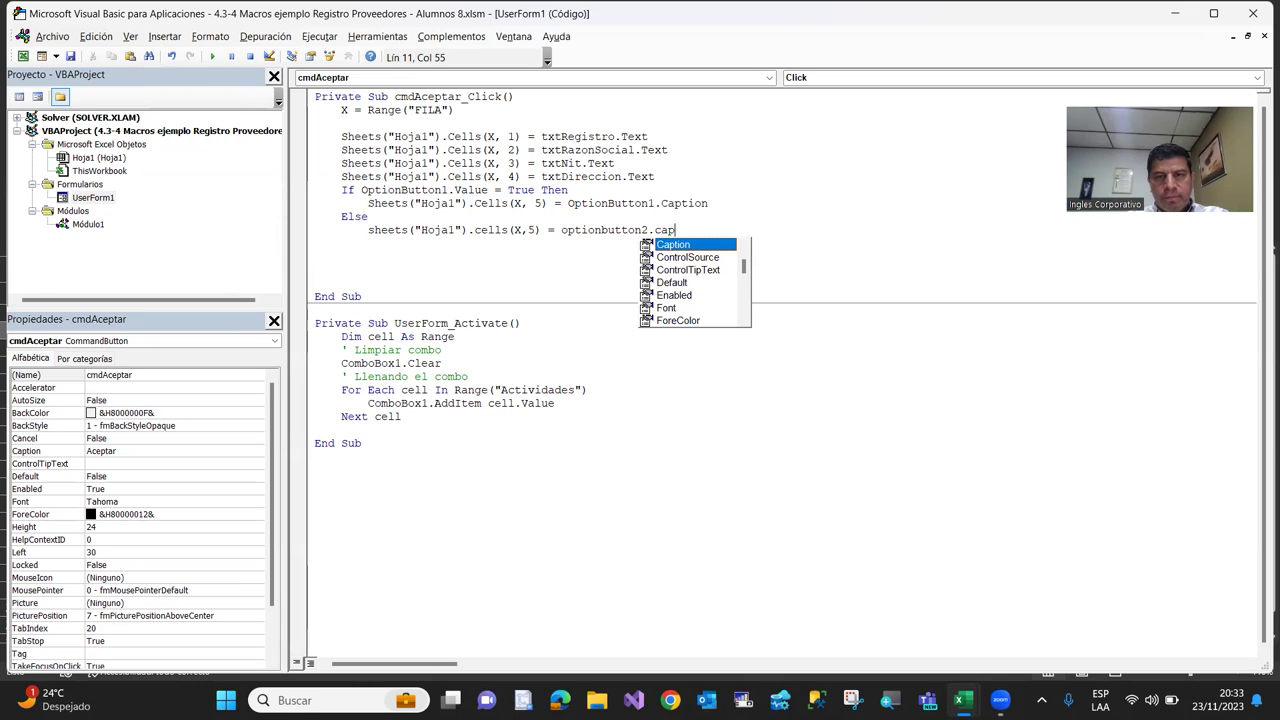
{"action": "type", "text": "tion"}
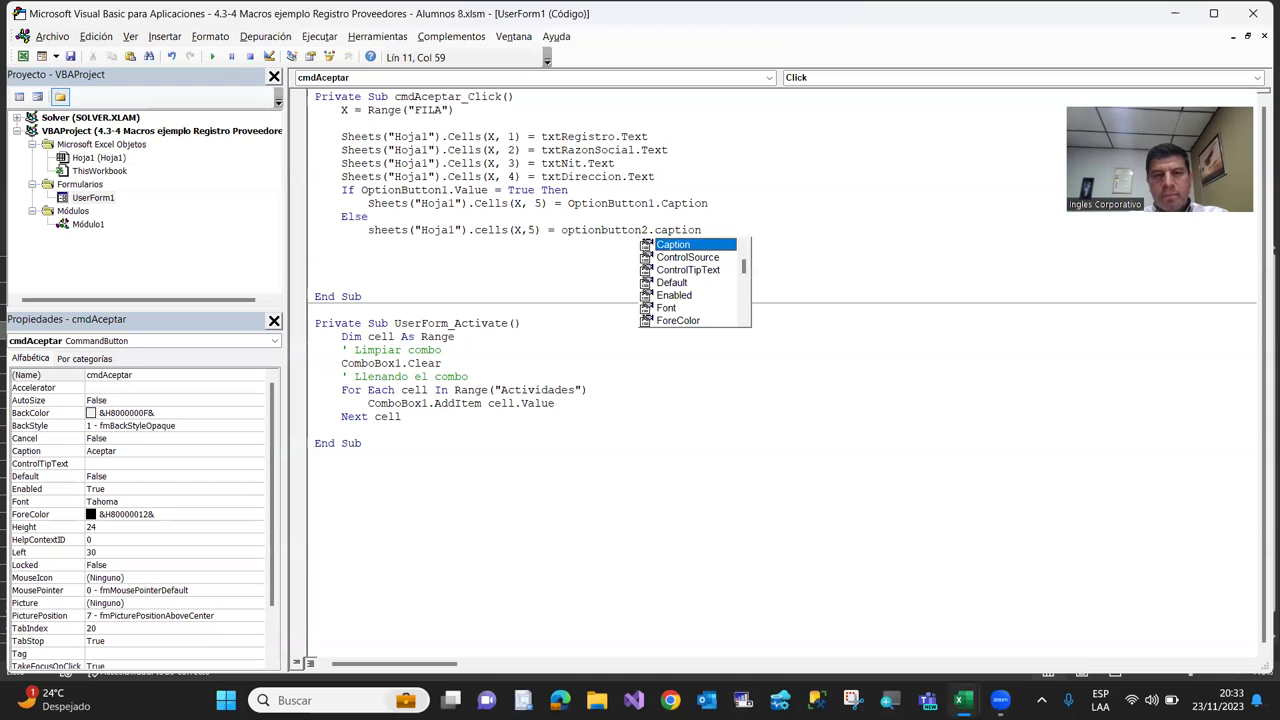
{"action": "key", "text": "Return"}
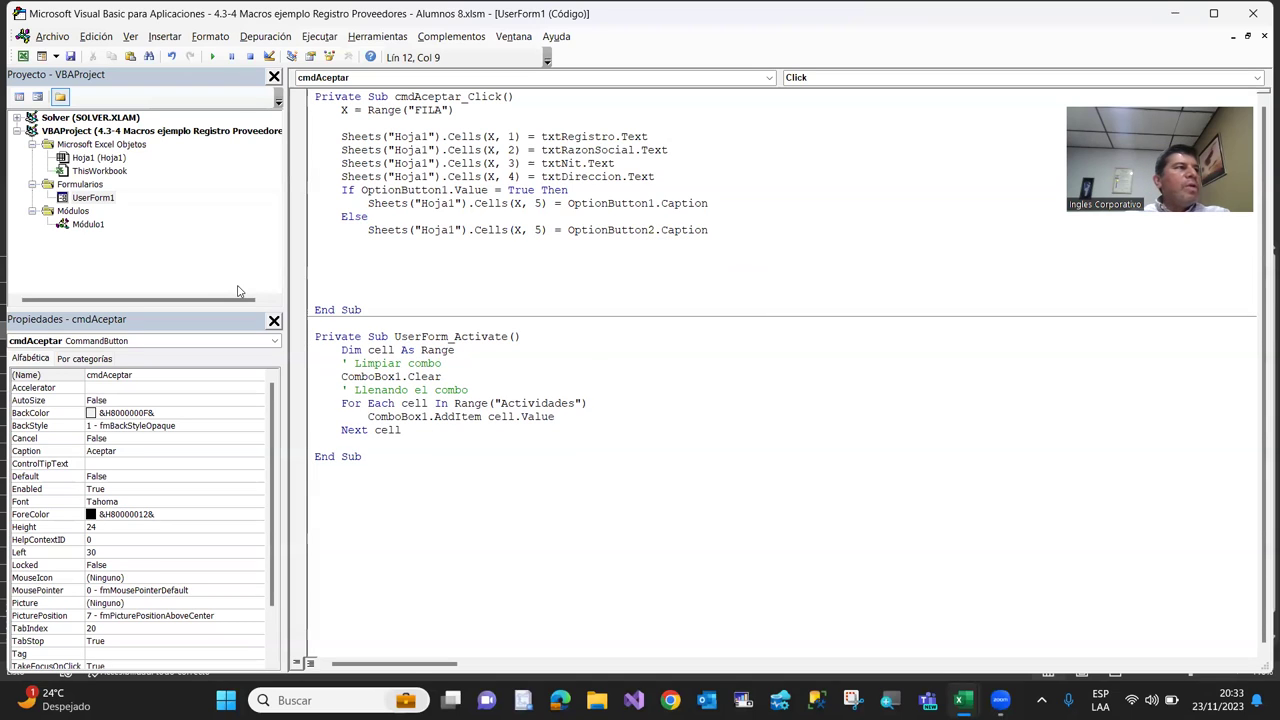
- Close the block with End If and bring up the UserForm1 design
{"action": "key", "text": "BackSpace"}
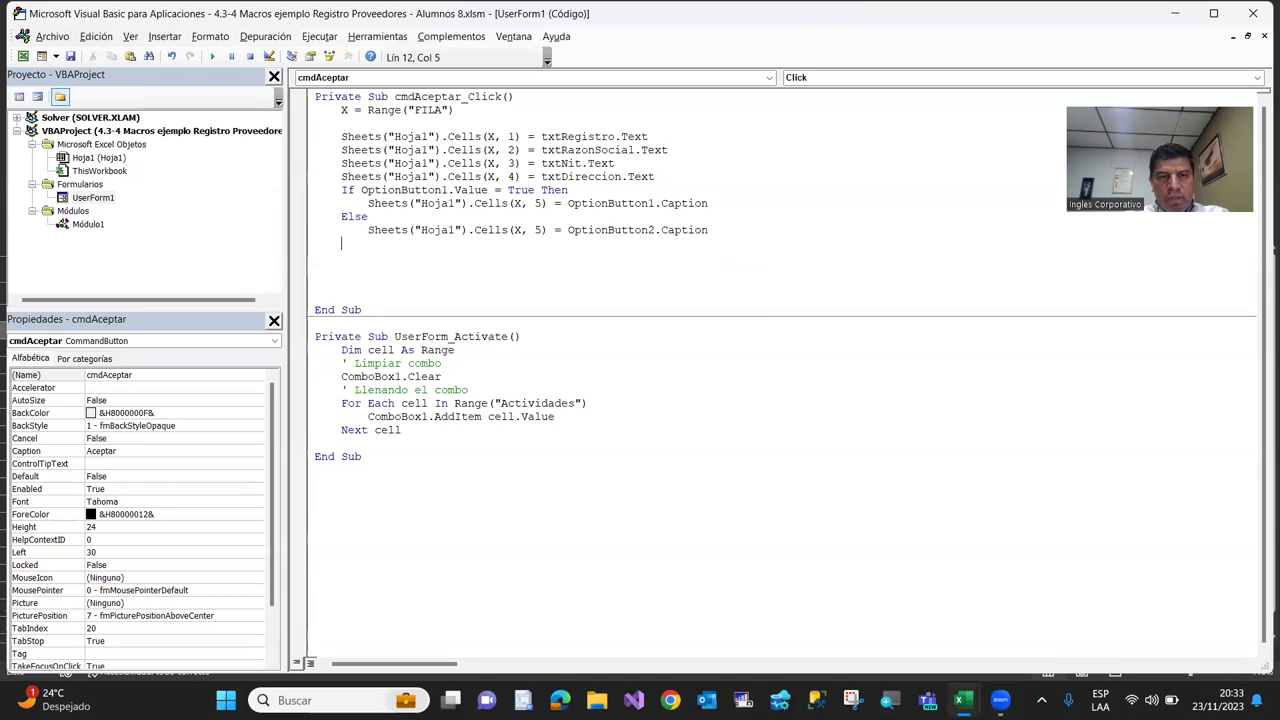
{"action": "type", "text": "end if"}
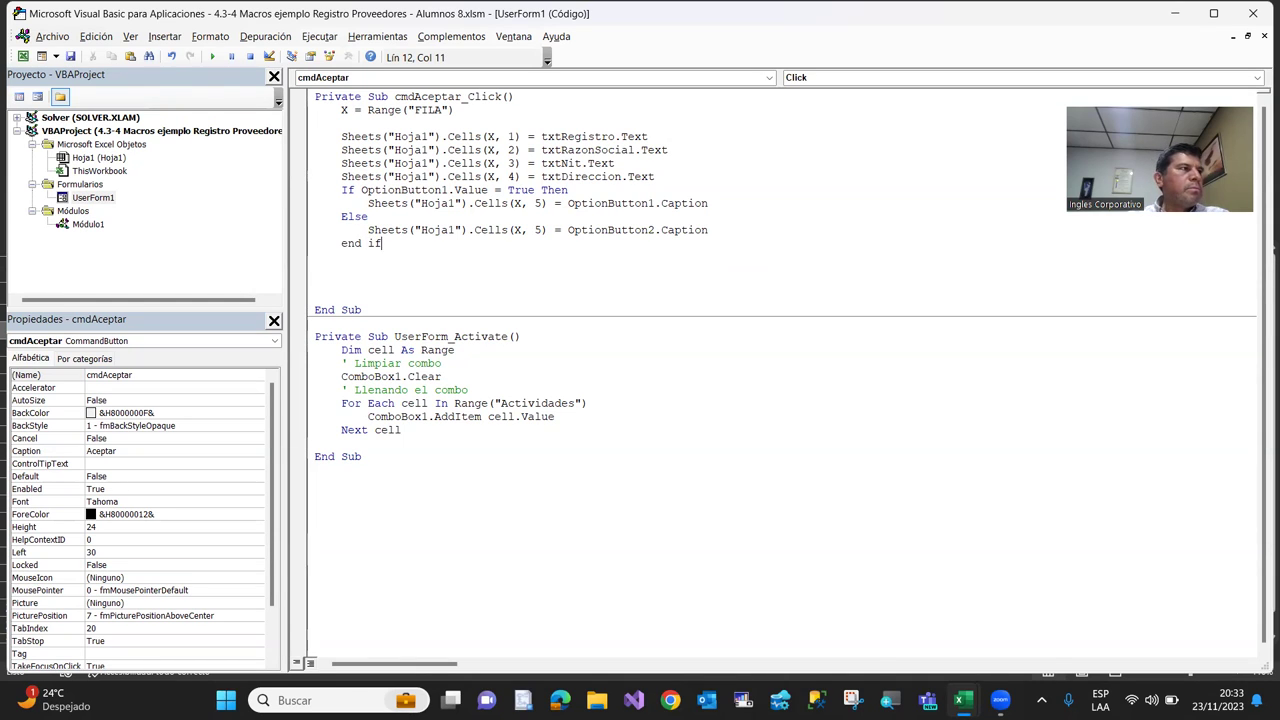
{"action": "key", "text": "Return"}
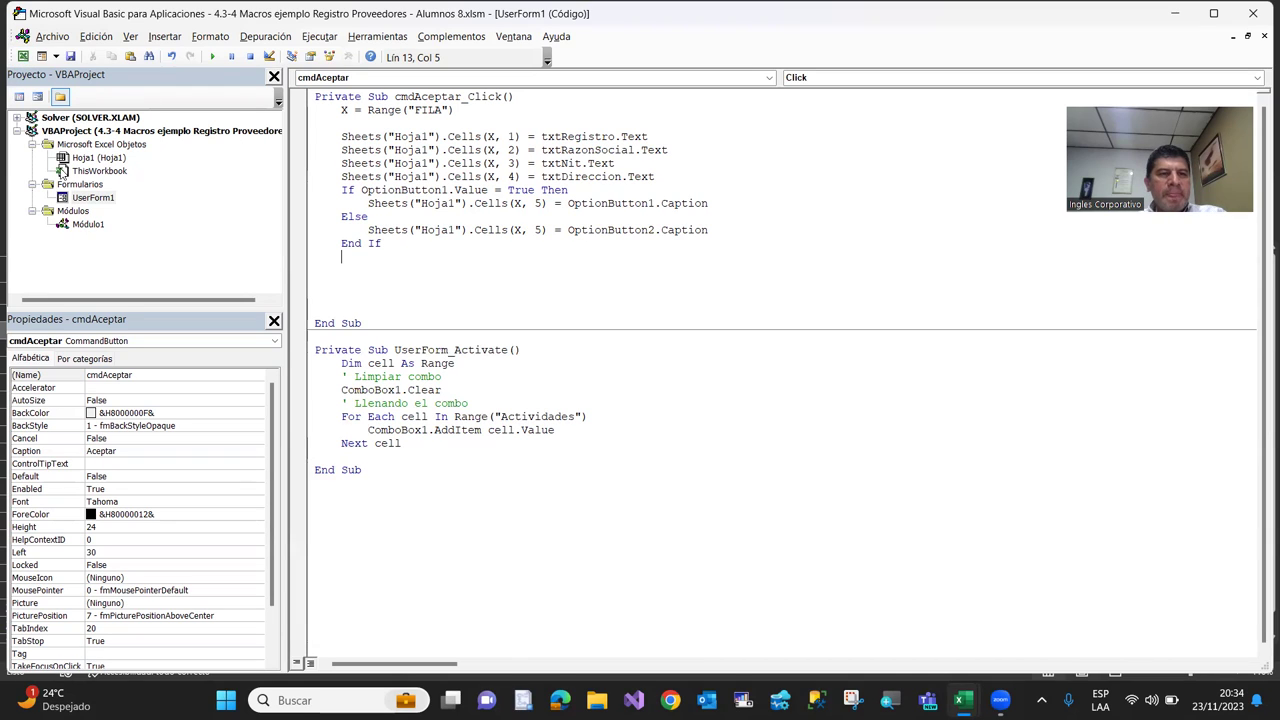
{"action": "double_click", "coordinate": [93, 197]}
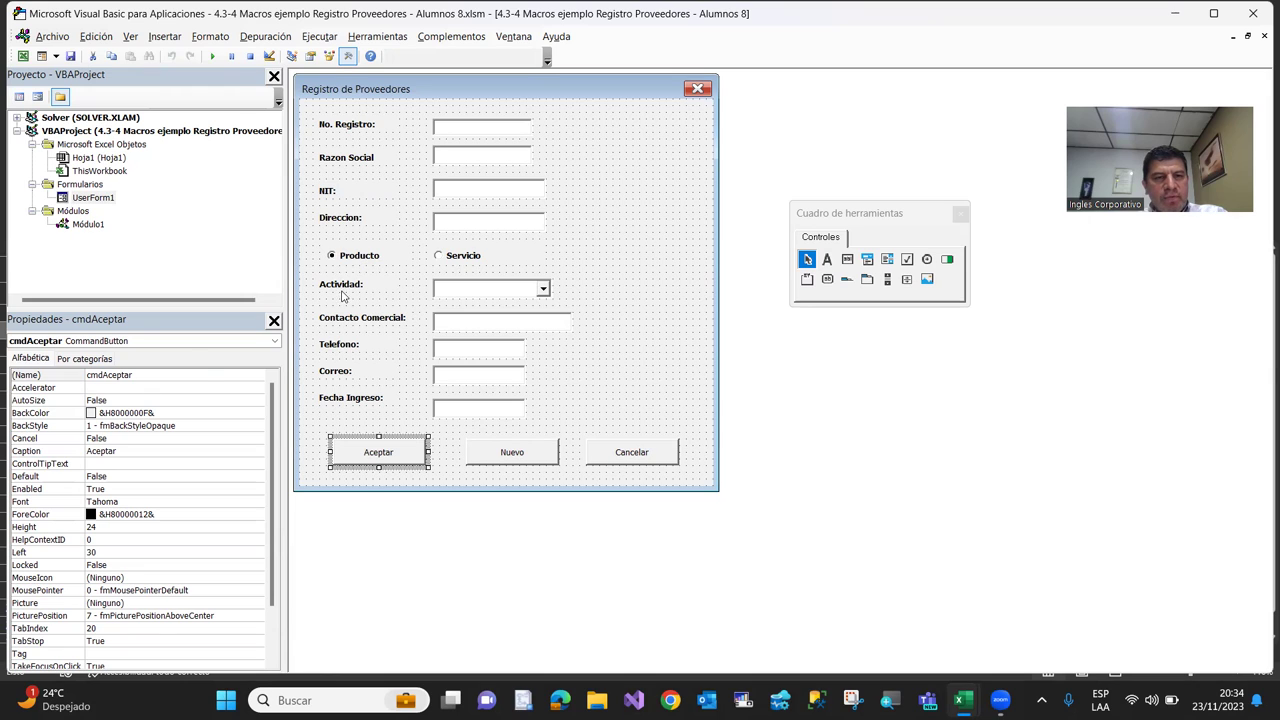
- View the OptionButton1 and OptionButton2 properties, then return to the Hoja1 worksheet
{"action": "left_click", "coordinate": [350, 262]}
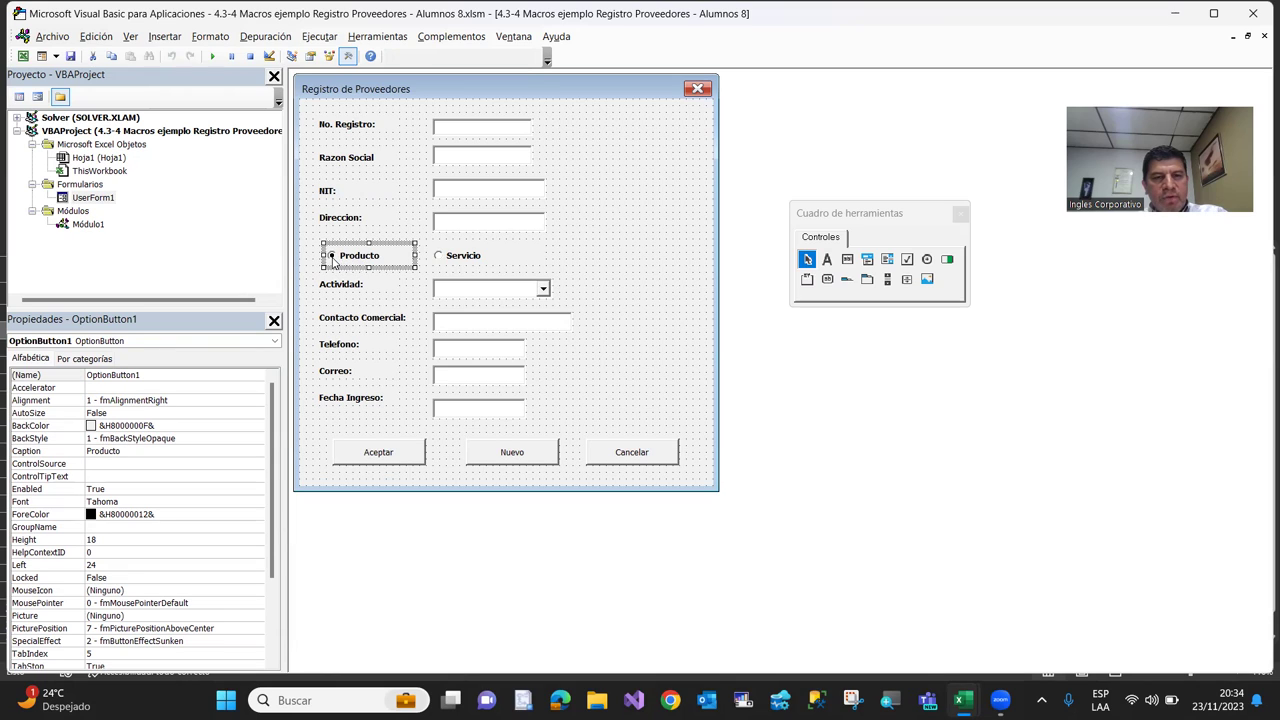
{"action": "left_click", "coordinate": [441, 259]}
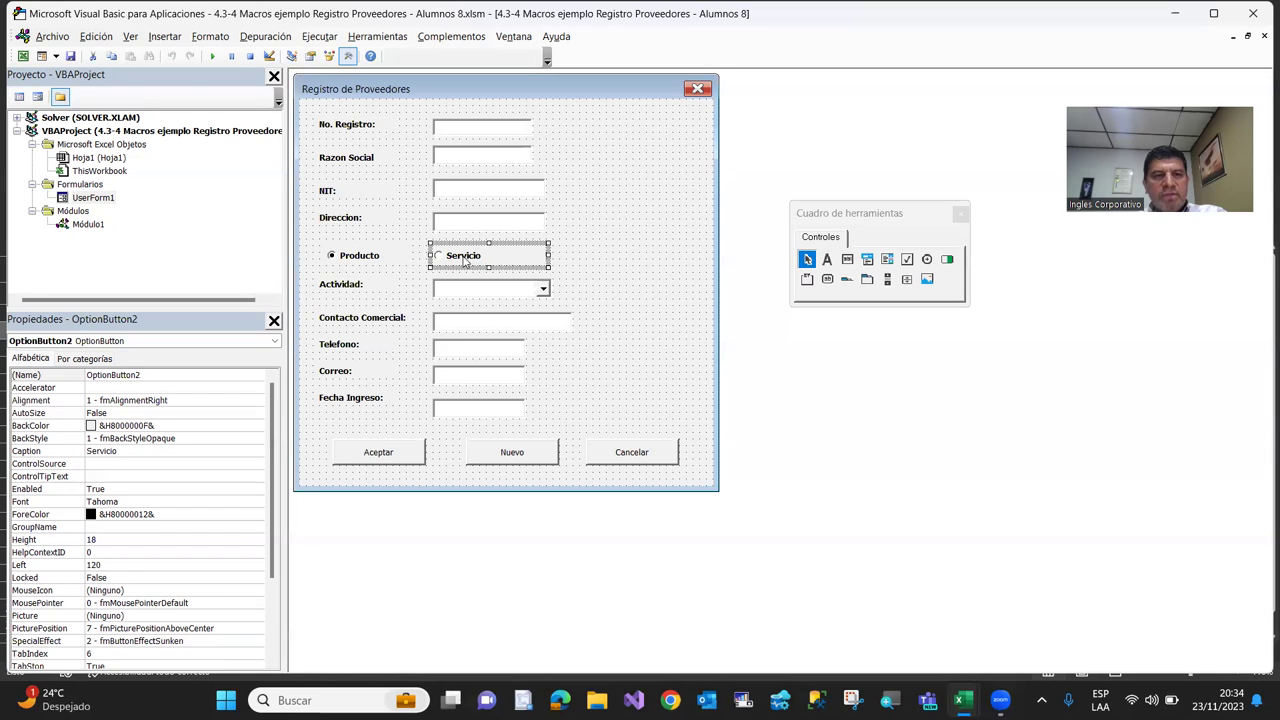
{"action": "left_click", "coordinate": [23, 56]}
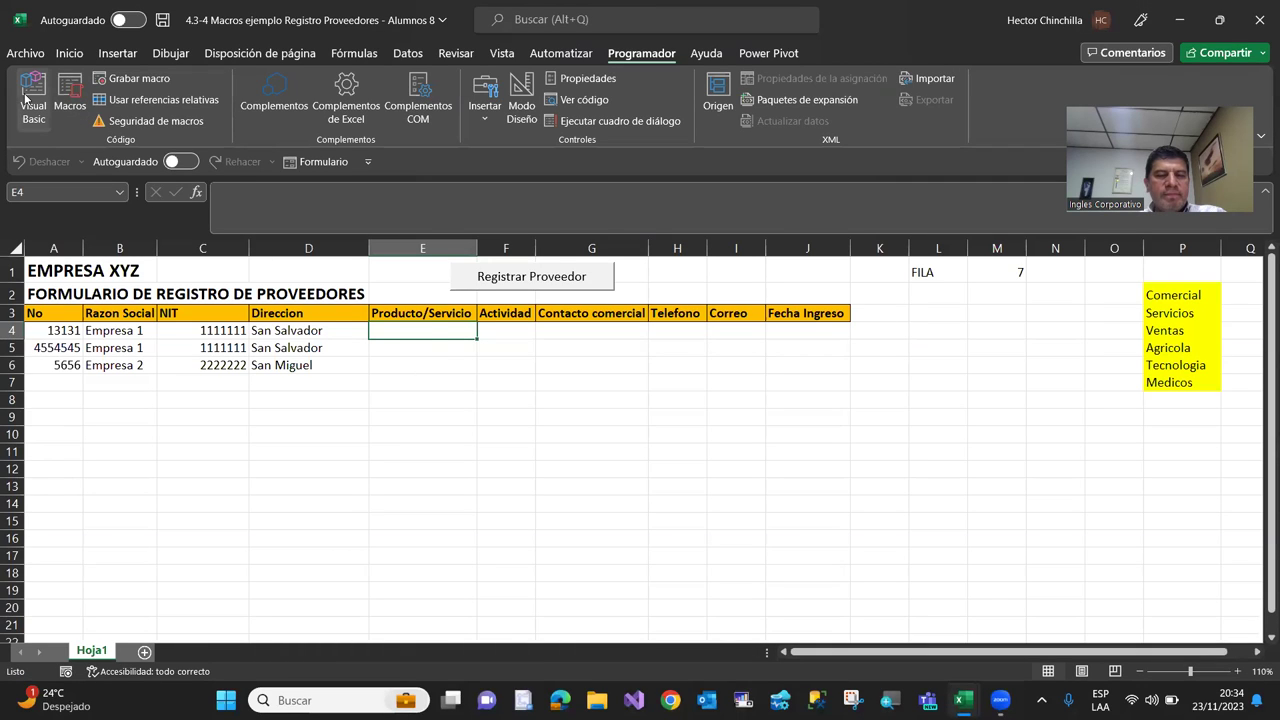
- Launch the registration form, enter a test registration number and save it as Servicio
{"action": "left_click", "coordinate": [511, 288]}
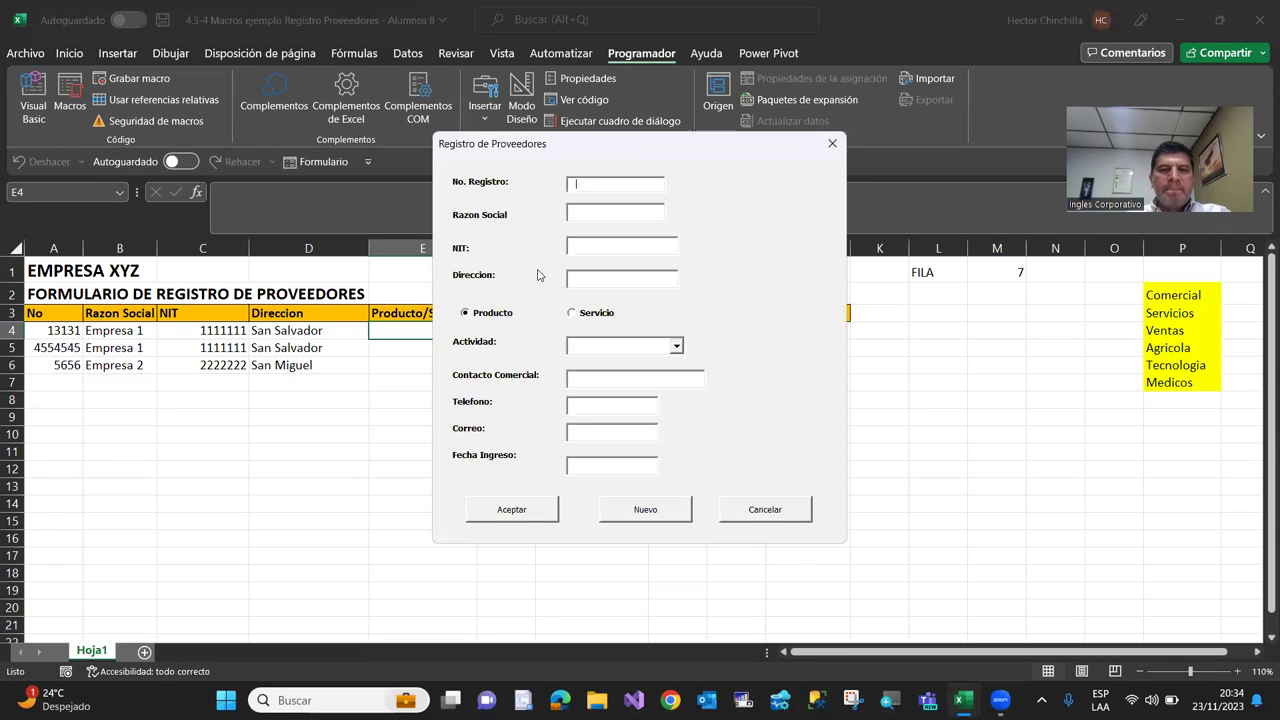
{"action": "type", "text": "89989"}
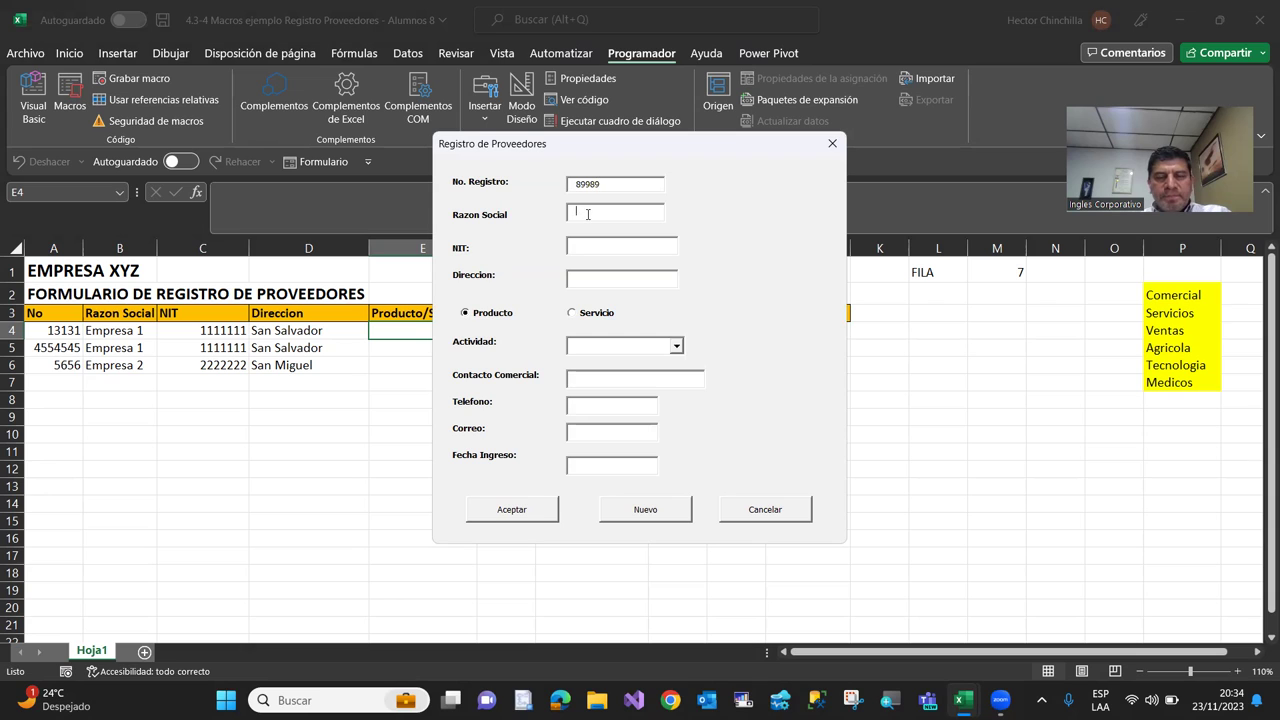
{"action": "type", "text": "wewew"}
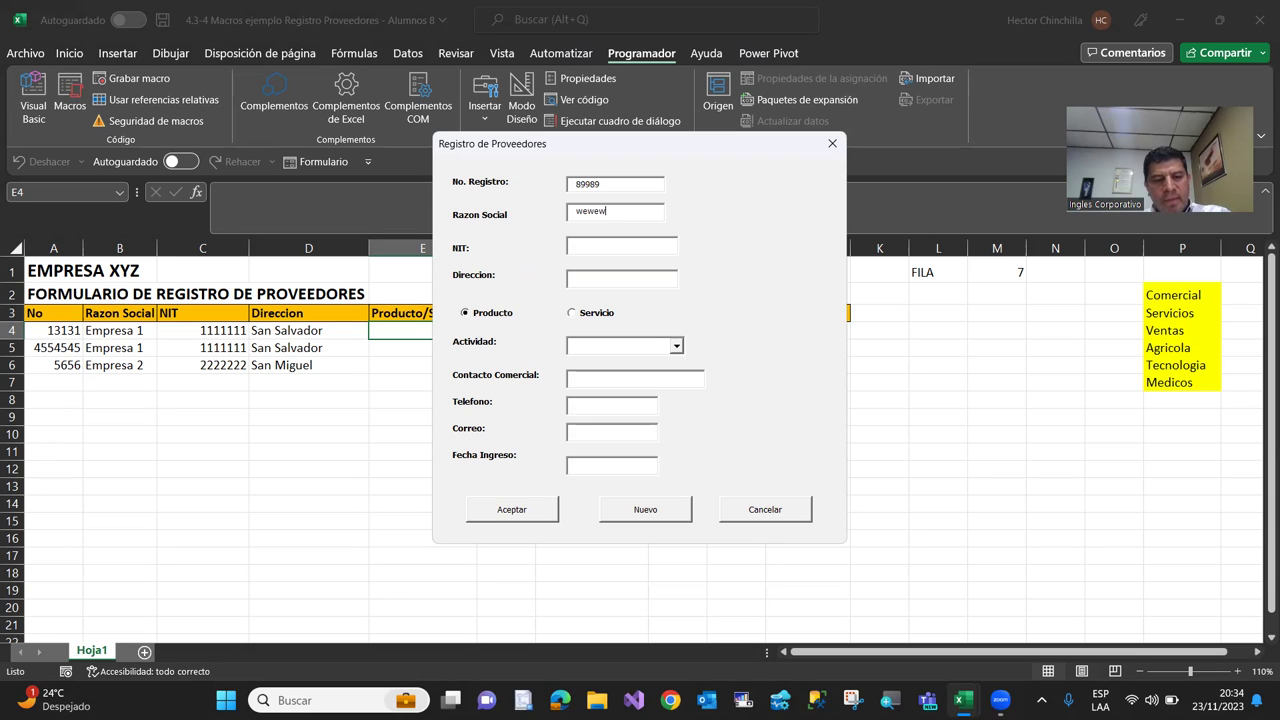
{"action": "type", "text": "212121"}
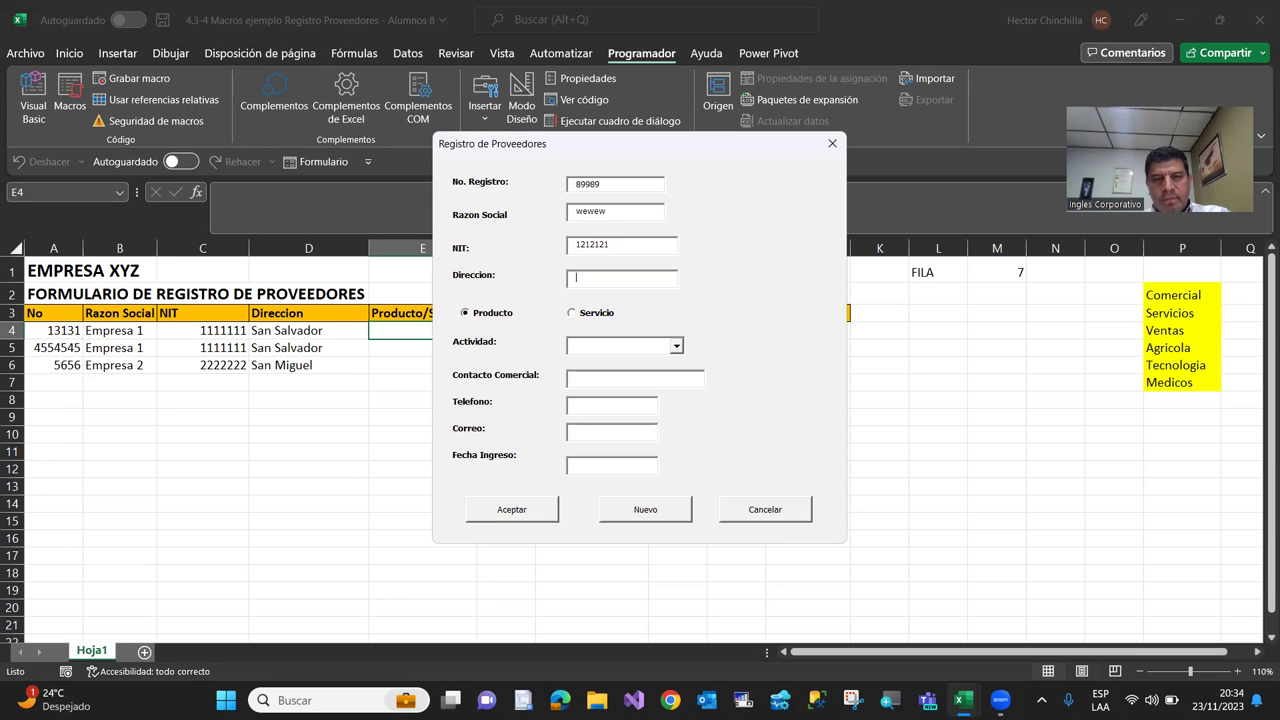
{"action": "type", "text": "sdss"}
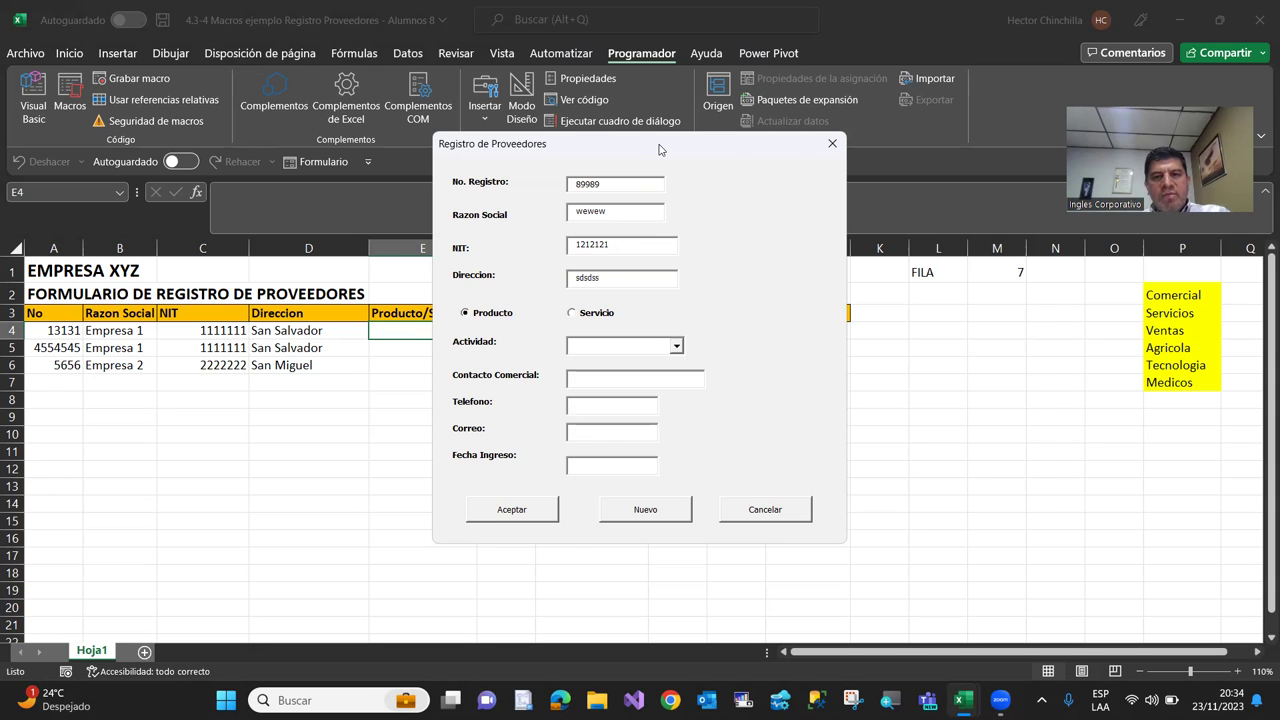
{"action": "left_click_drag", "start_coordinate": [652, 154], "coordinate": [860, 141]}
{"action": "left_click", "coordinate": [779, 302]}
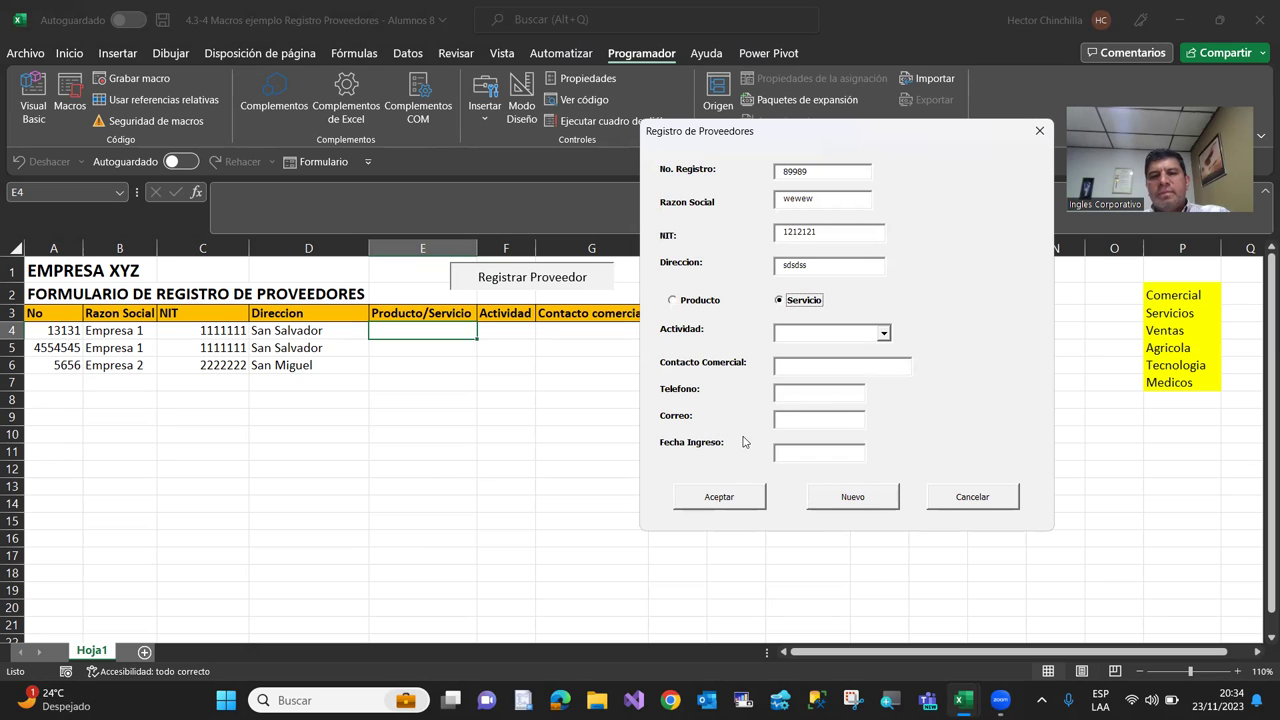
{"action": "left_click", "coordinate": [723, 503]}
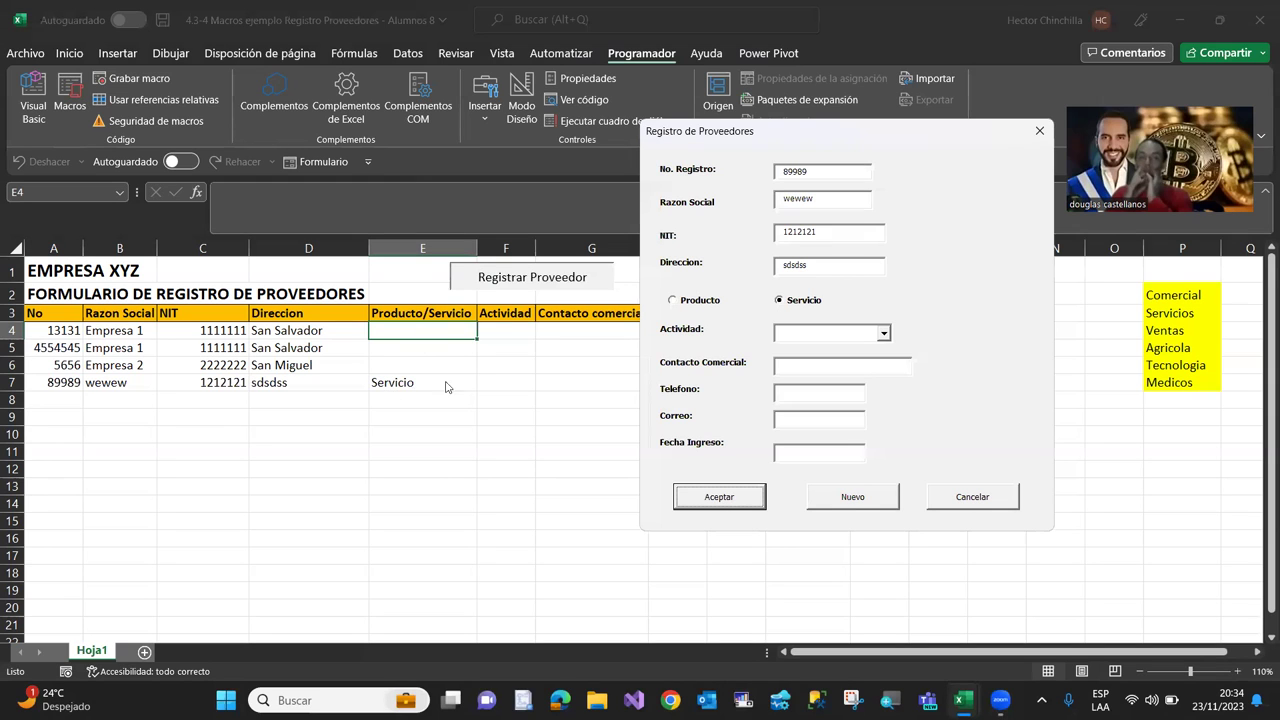
- Switch to Producto with a new registration number, save it five times, try Nuevo, and close the form
{"action": "left_click", "coordinate": [672, 301]}
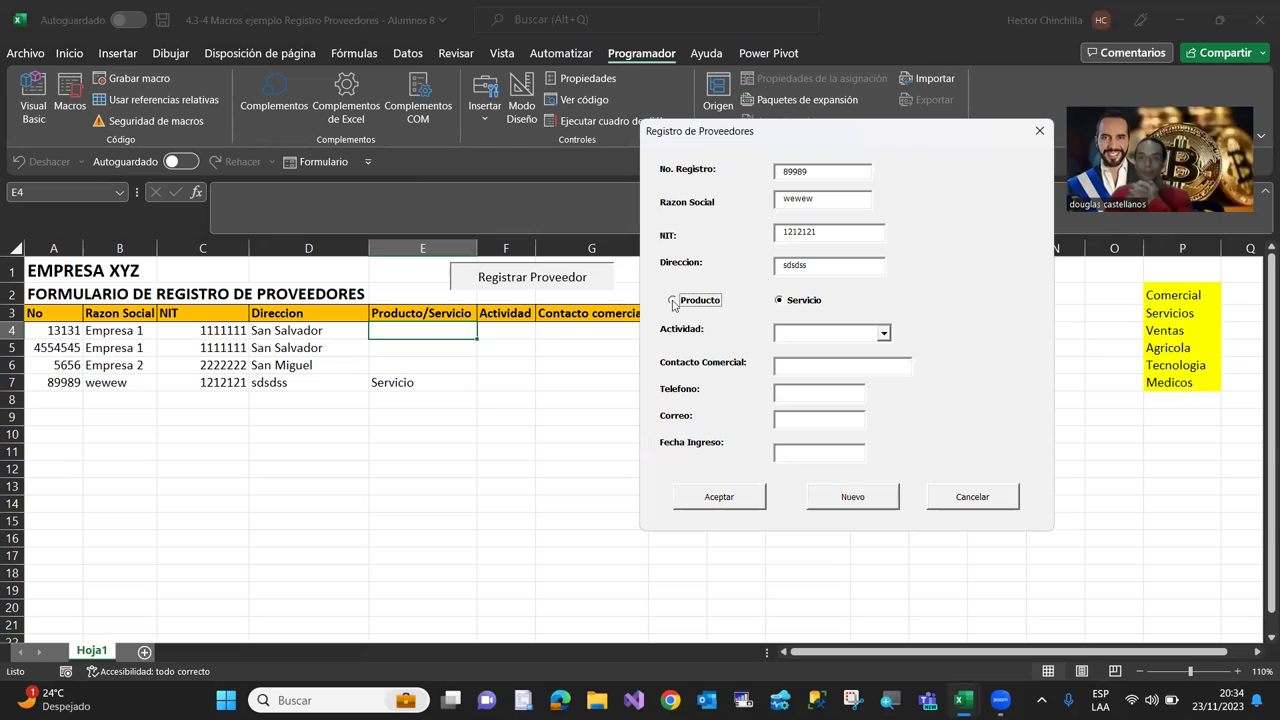
{"action": "left_click", "coordinate": [777, 175]}
{"action": "type", "text": "656565"}
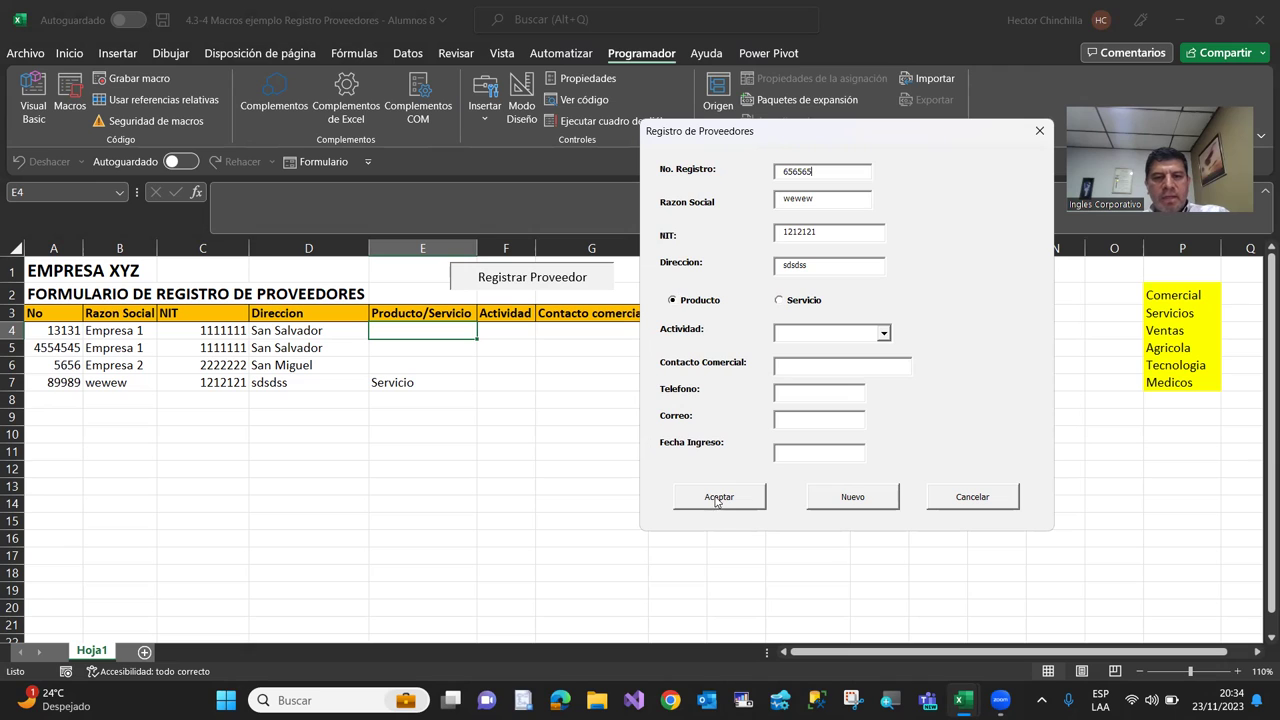
{"action": "left_click", "coordinate": [716, 500]}
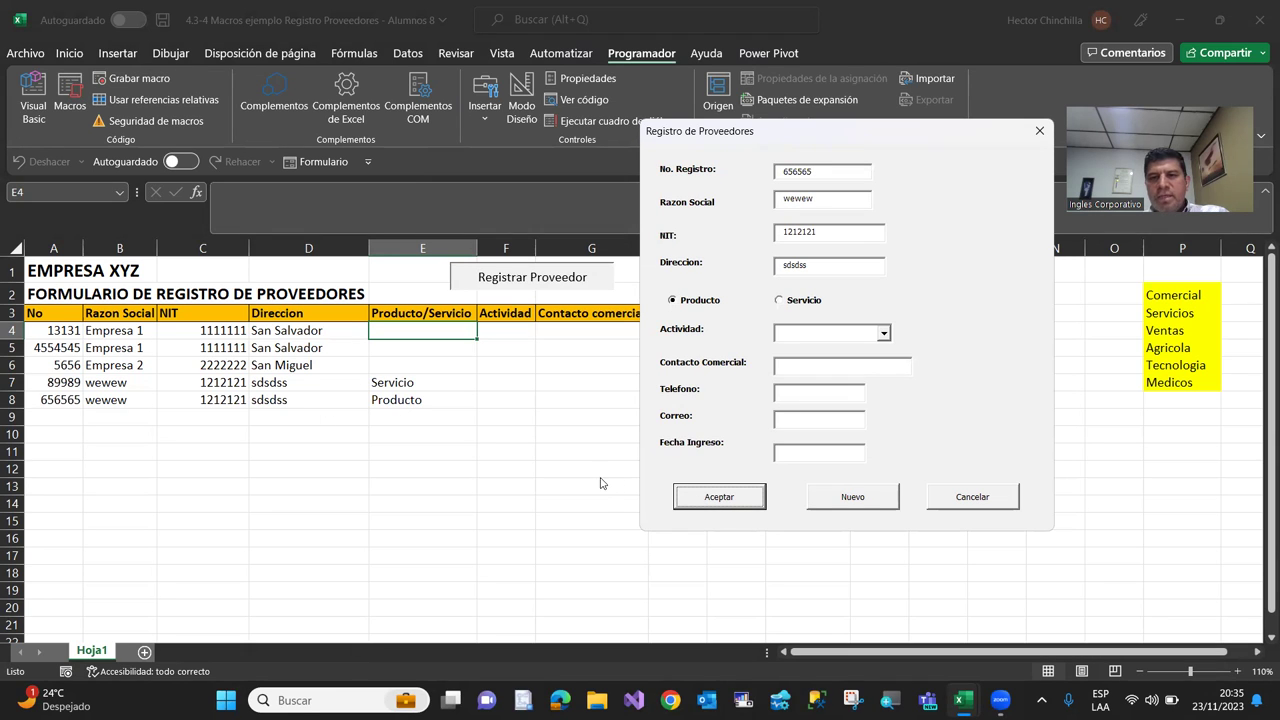
{"action": "left_click", "coordinate": [716, 500]}
{"action": "left_click", "coordinate": [717, 500]}
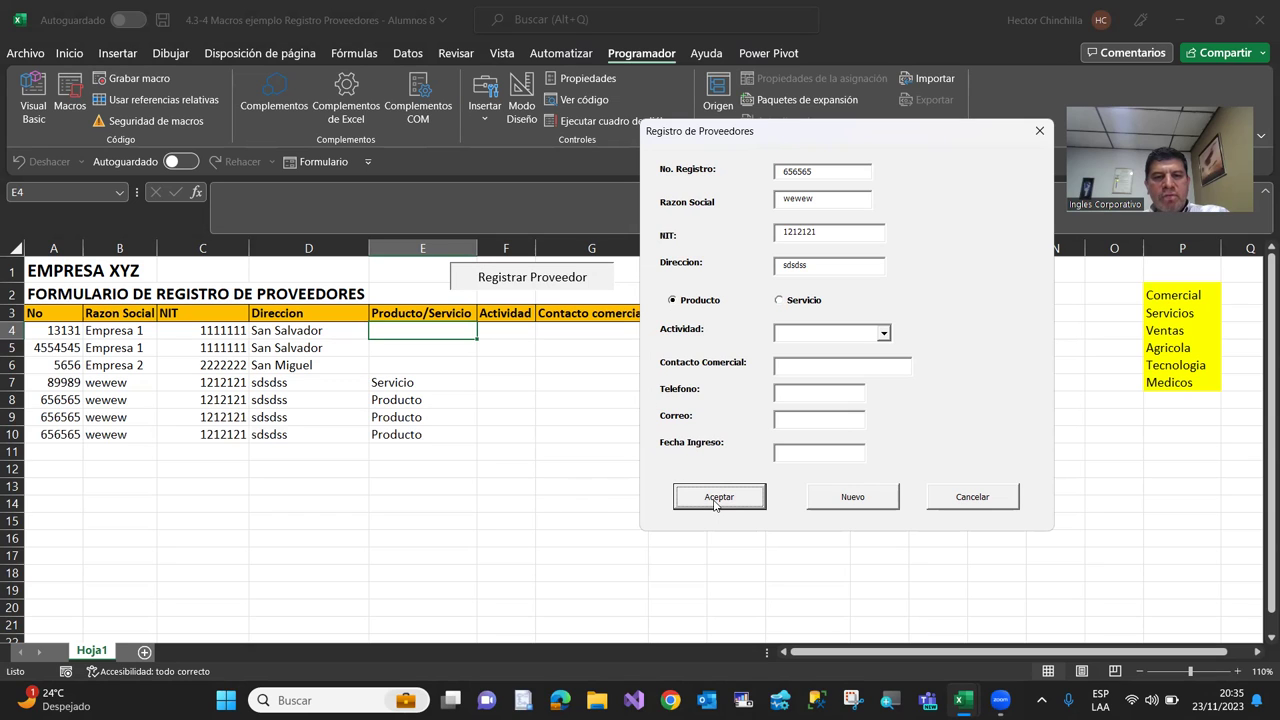
{"action": "left_click", "coordinate": [717, 500]}
{"action": "left_click", "coordinate": [717, 500]}
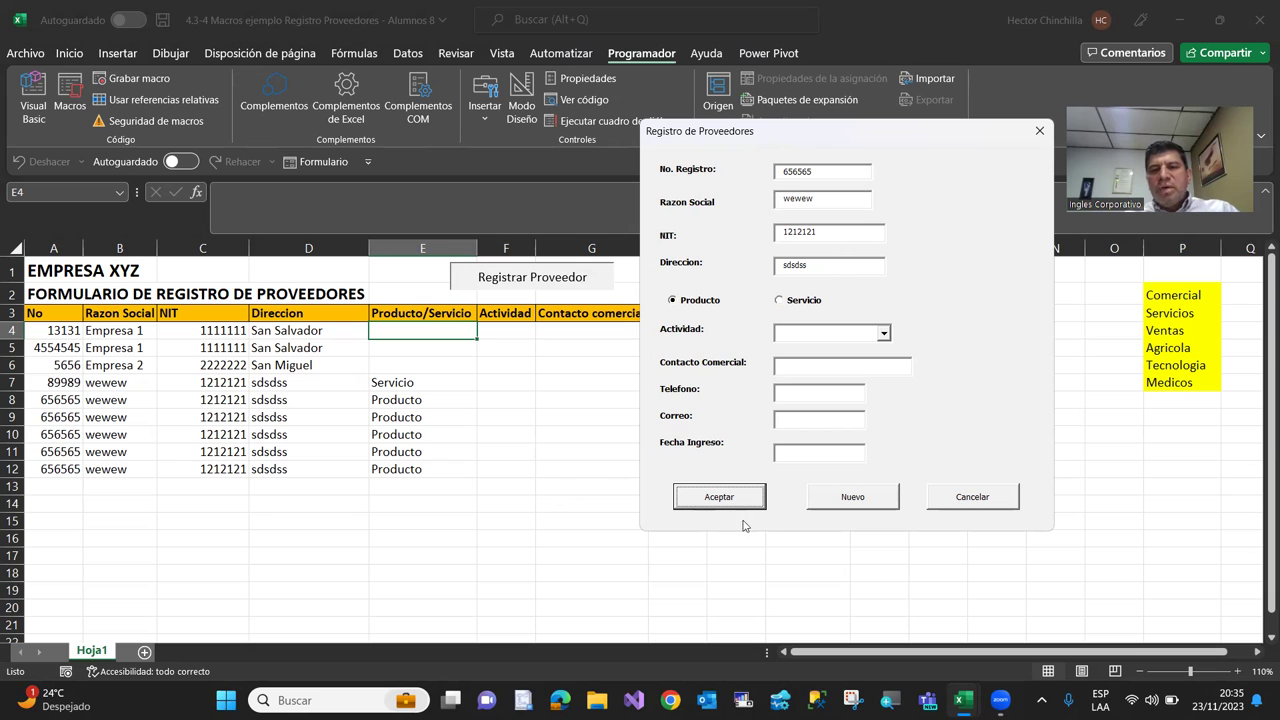
{"action": "left_click", "coordinate": [841, 502]}
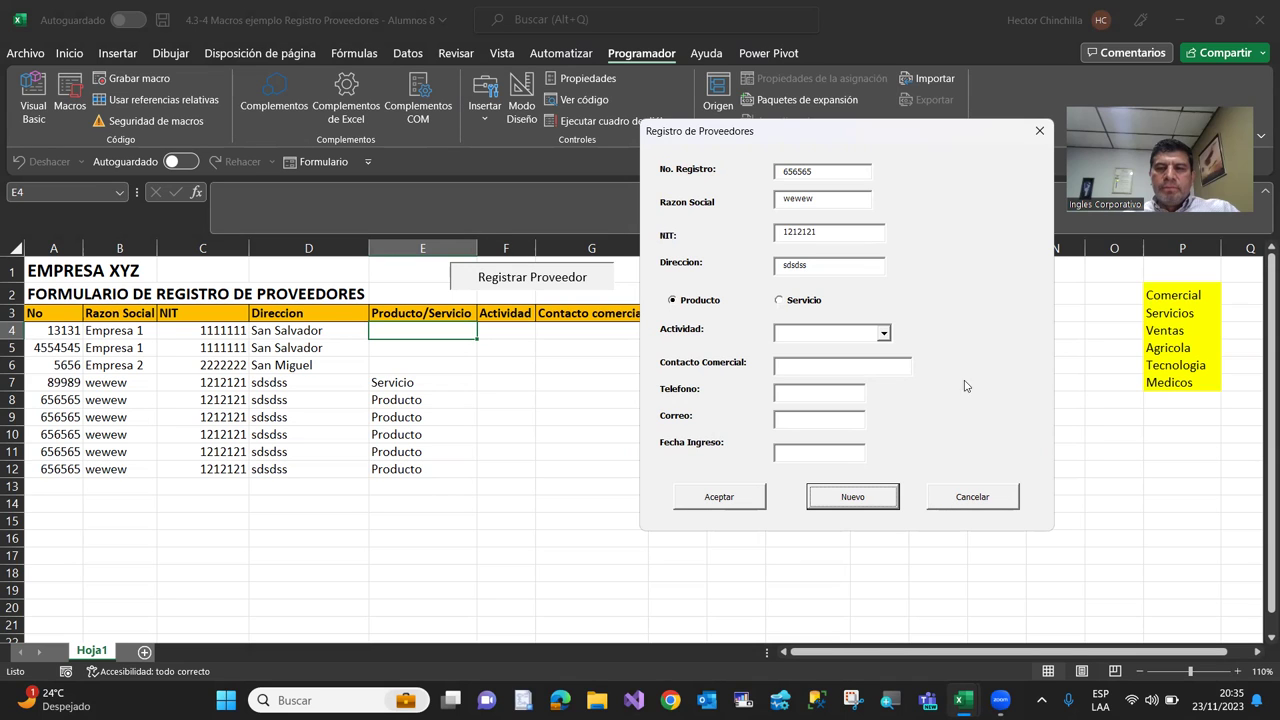
{"action": "left_click", "coordinate": [1039, 134]}
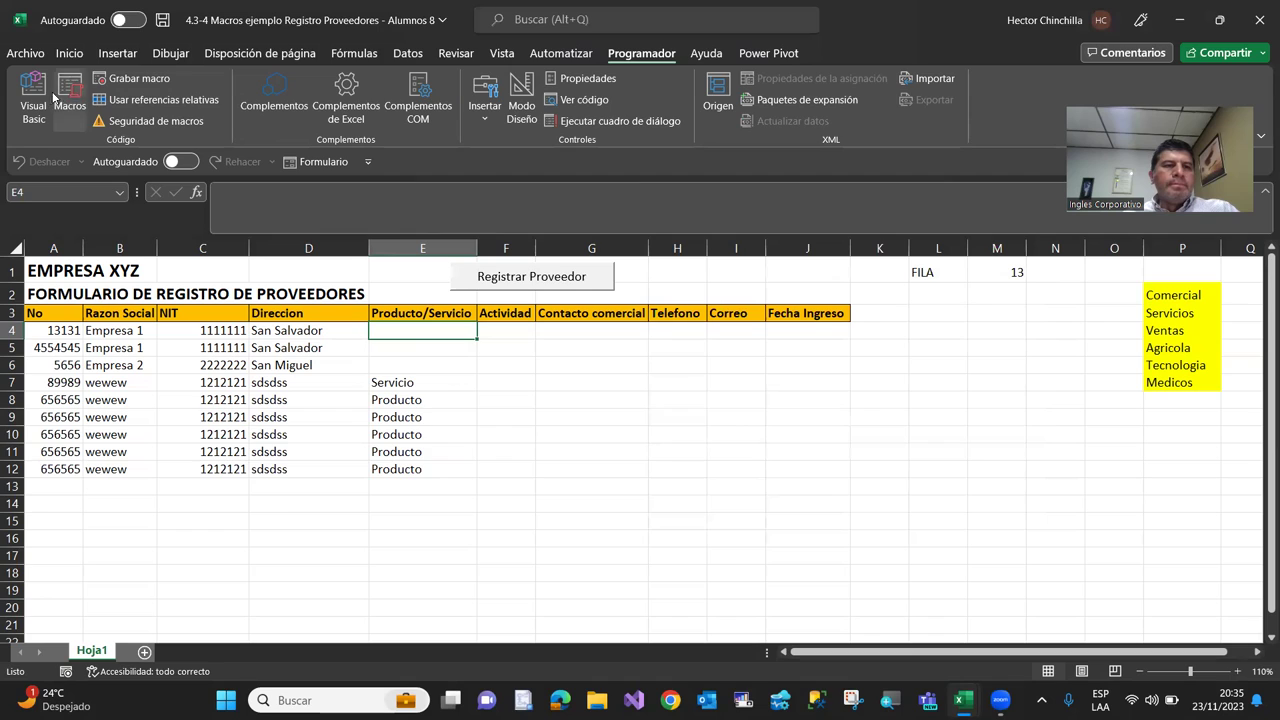
{"action": "left_click", "coordinate": [44, 96]}
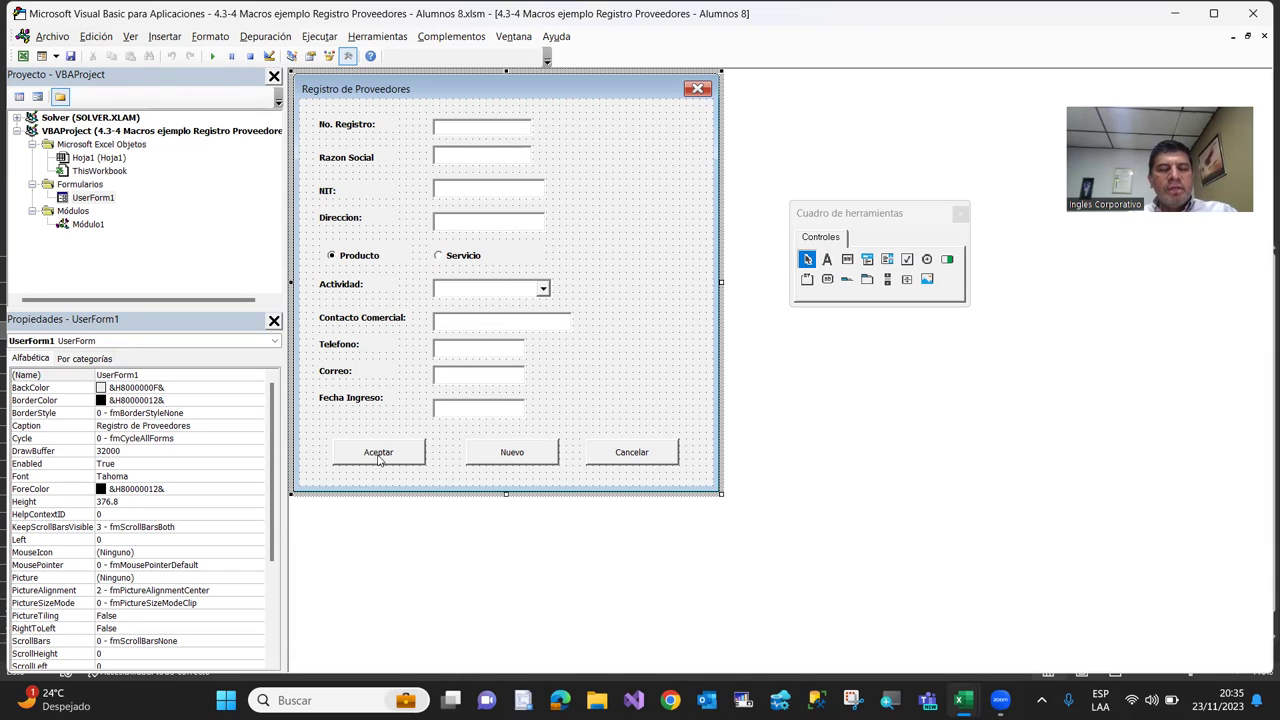
{"action": "left_click", "coordinate": [27, 58]}
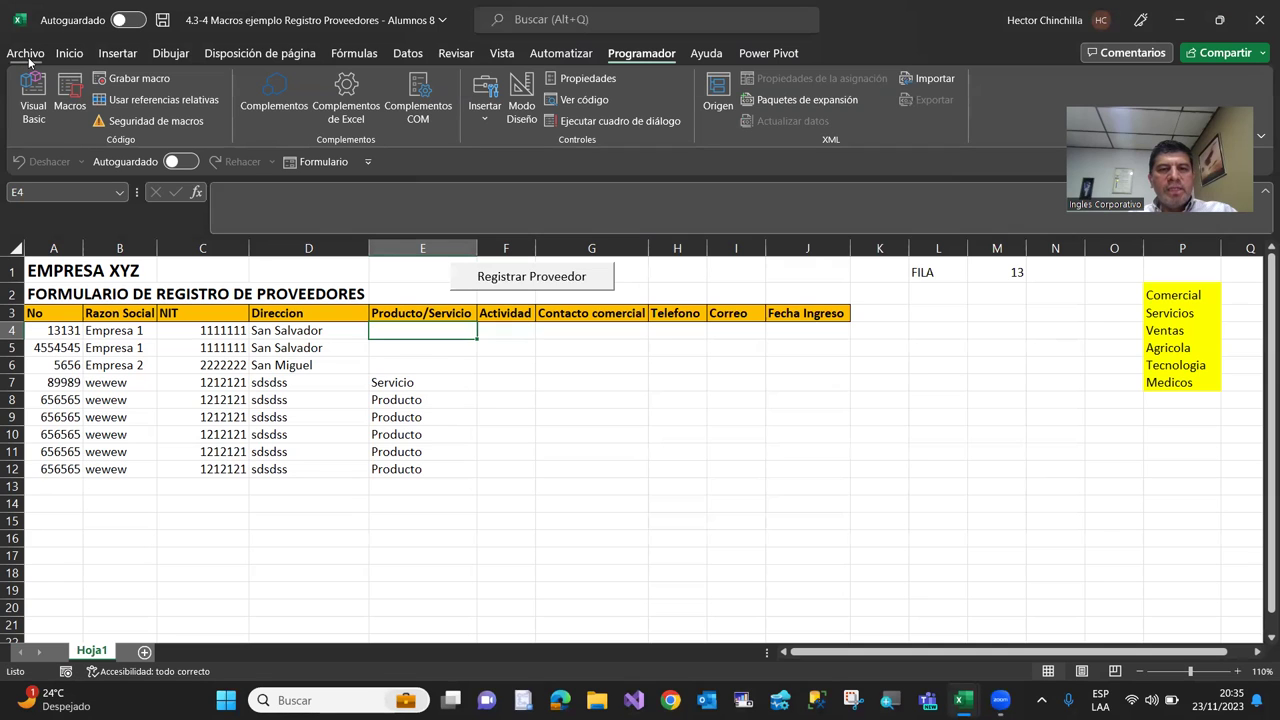
{"action": "left_click", "coordinate": [510, 277]}
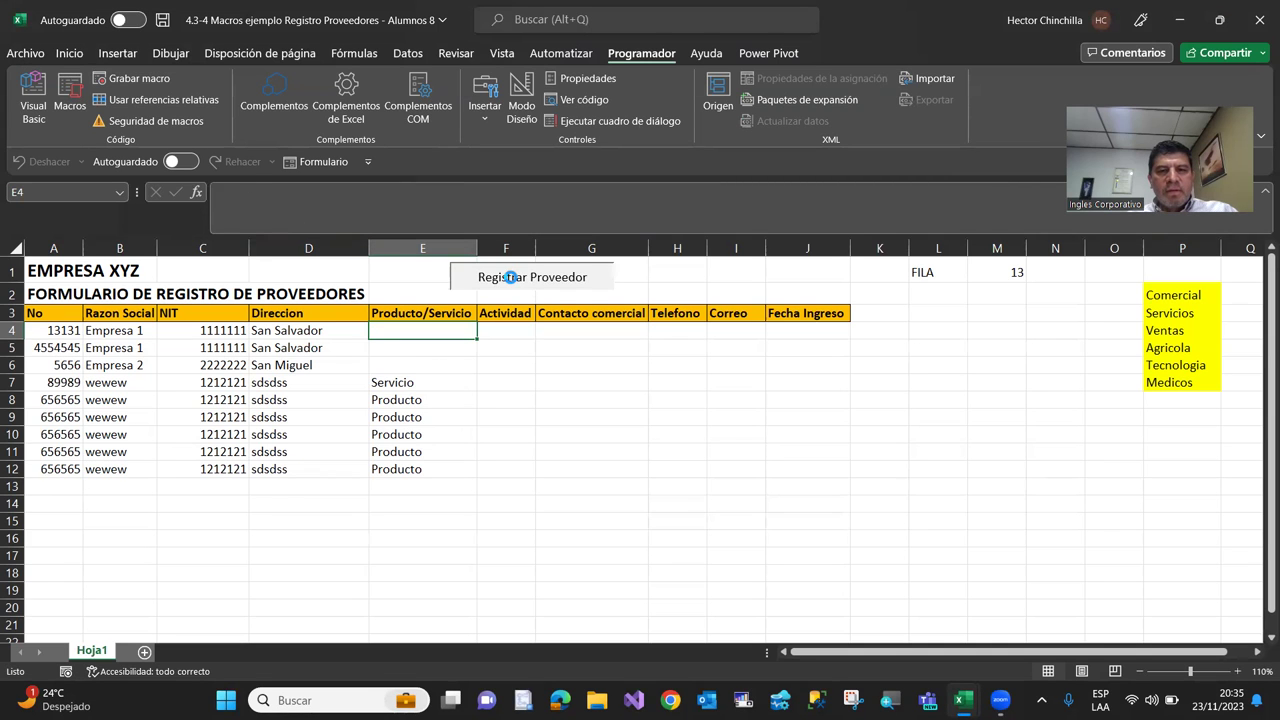
{"action": "left_click", "coordinate": [676, 345]}
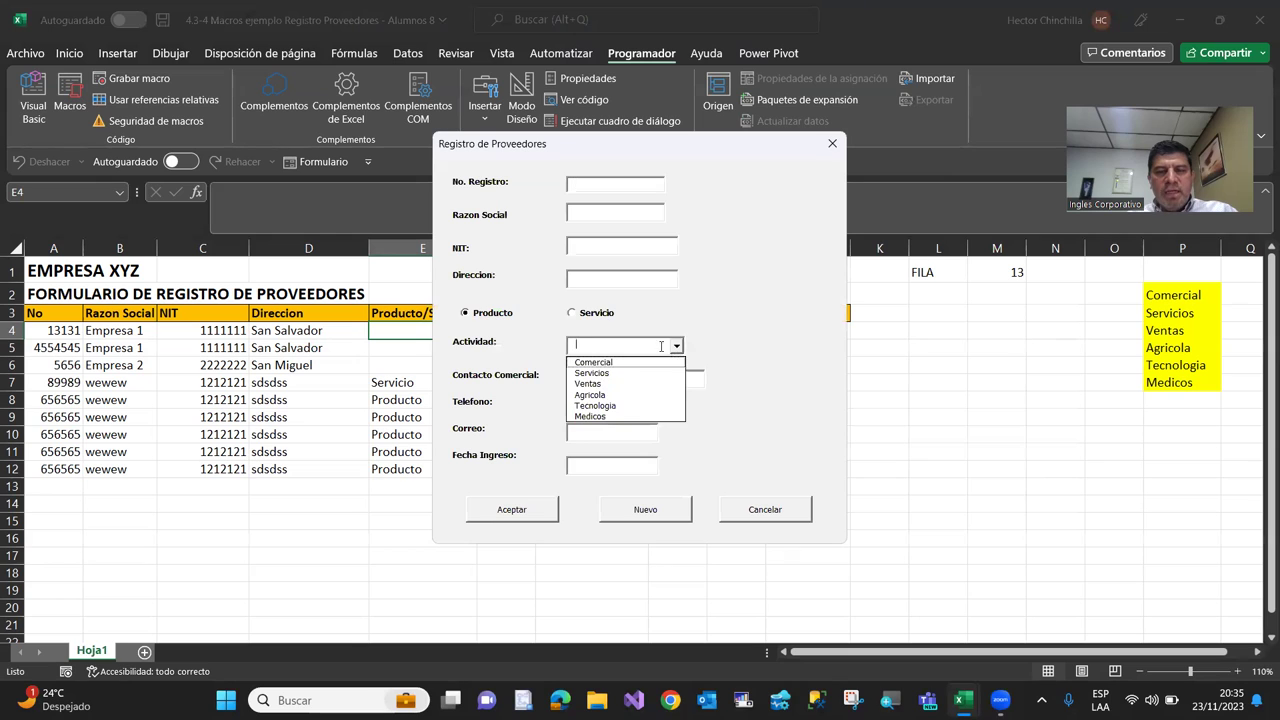
{"action": "left_click", "coordinate": [600, 384]}
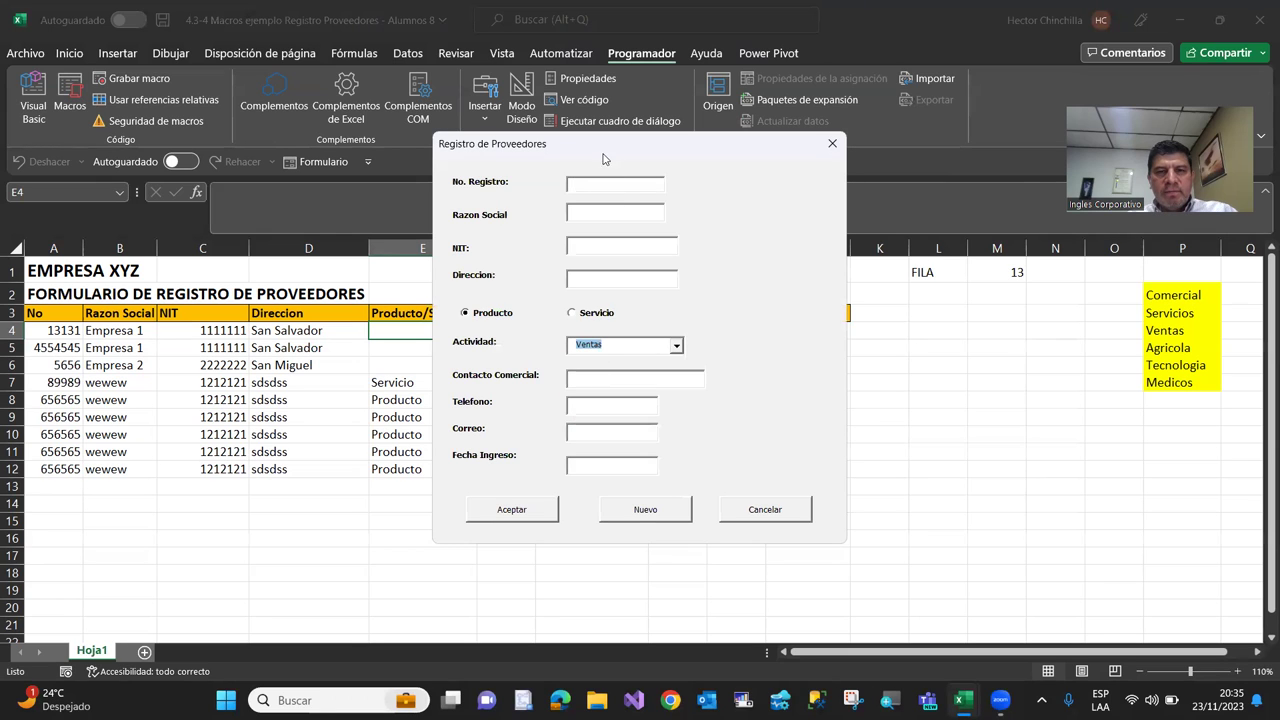
{"action": "left_click_drag", "start_coordinate": [626, 146], "coordinate": [803, 142]}
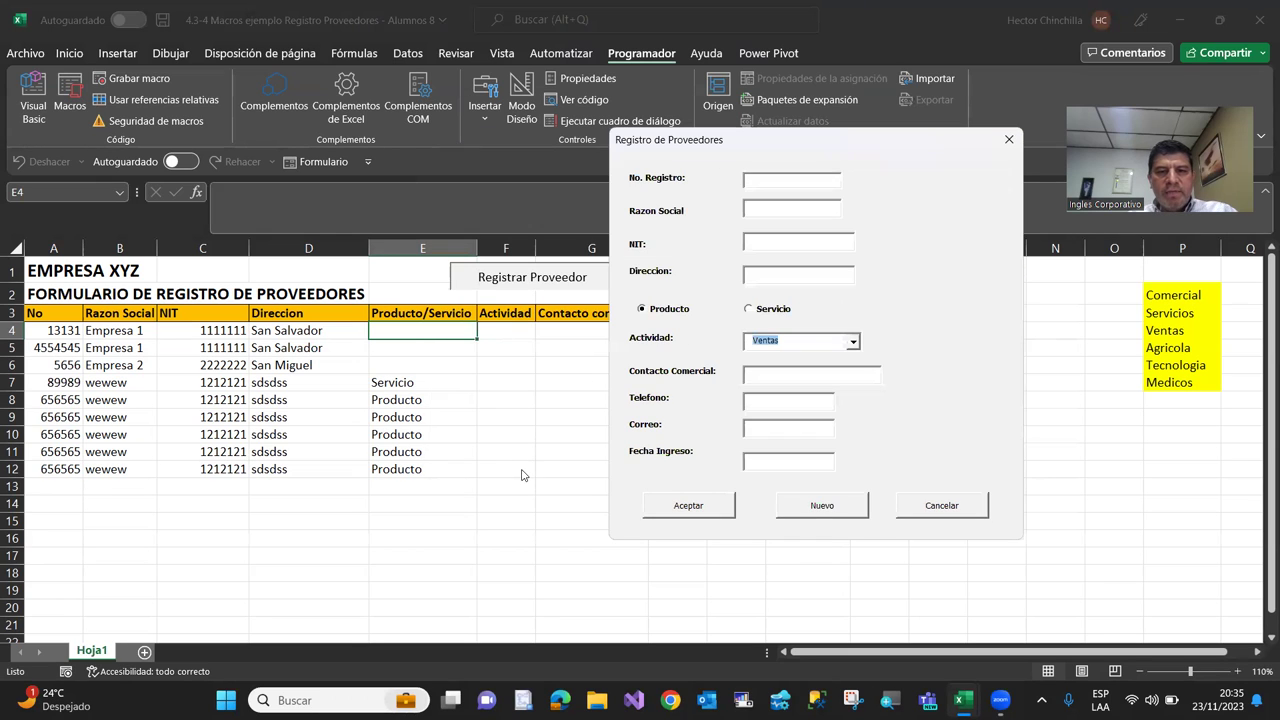
{"action": "left_click", "coordinate": [1007, 141]}
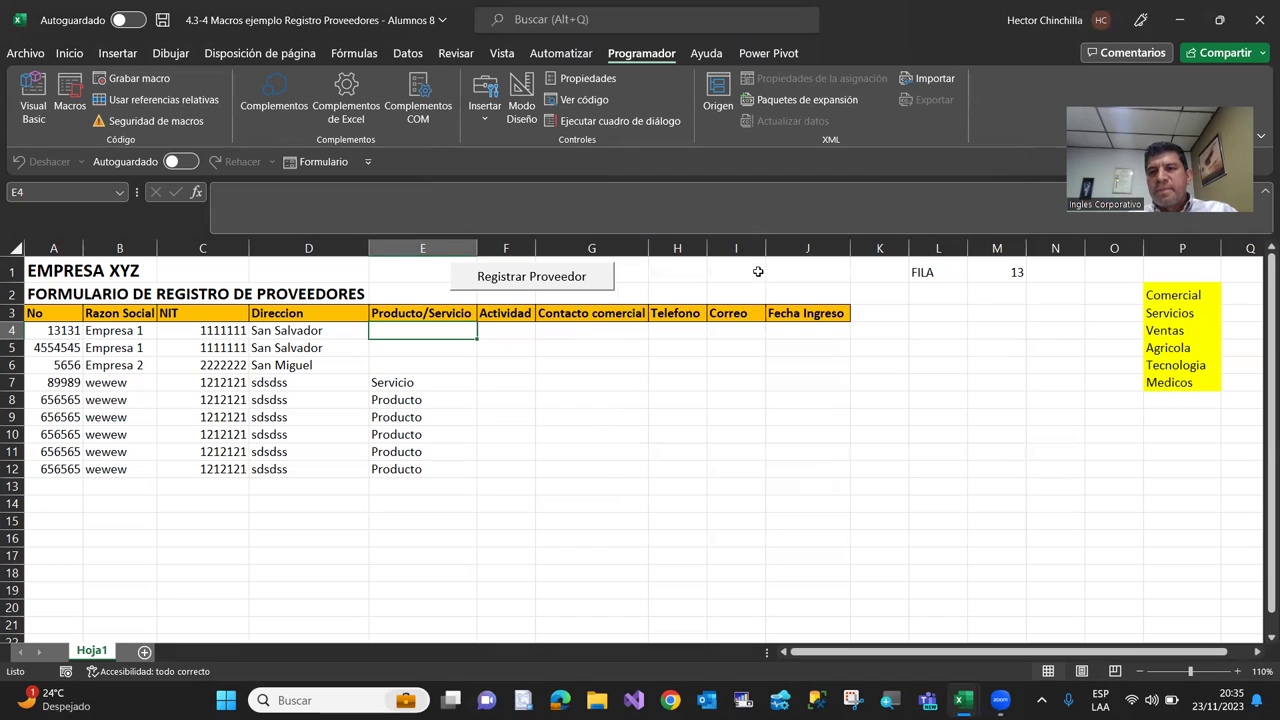
{"action": "left_click", "coordinate": [322, 330]}
- After End If in the Aceptar code, begin the line Sheets("Hoja1").Cells(X,6) =
{"action": "left_click", "coordinate": [33, 100]}
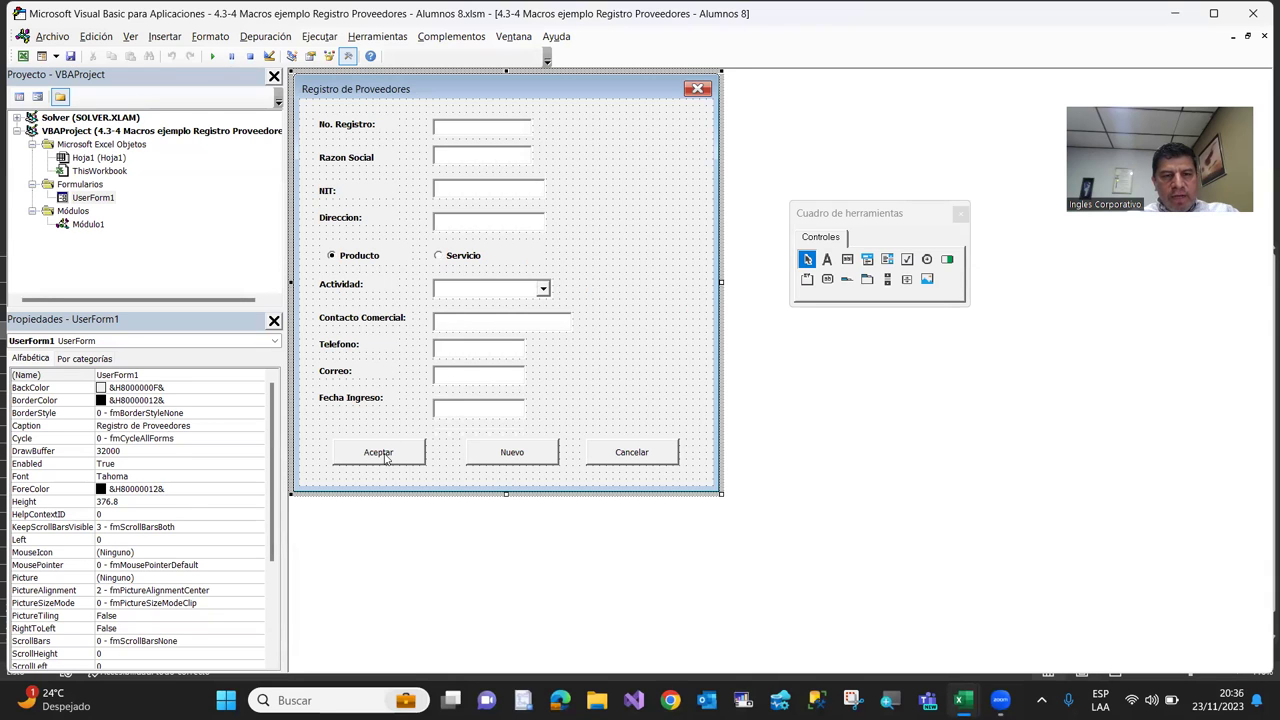
{"action": "double_click", "coordinate": [385, 455]}
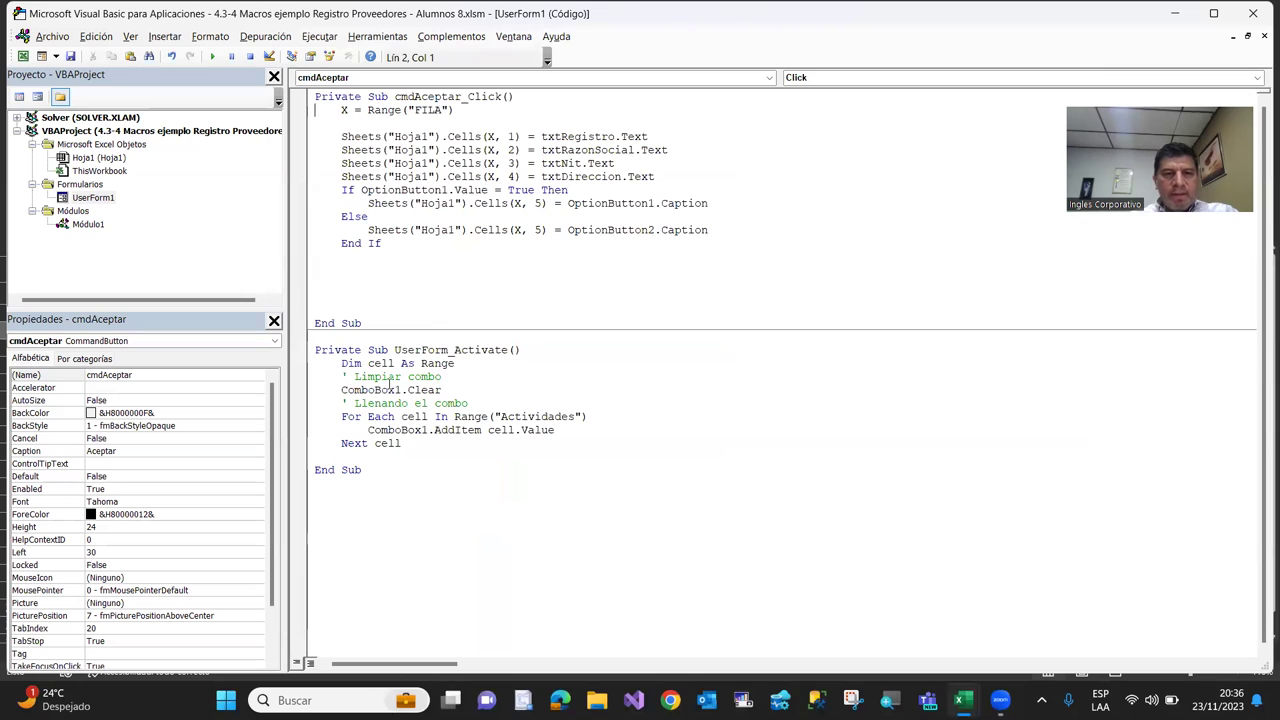
{"action": "key", "text": "Down"}
{"action": "key", "text": "Down"}
{"action": "key", "text": "Down"}
{"action": "key", "text": "Down"}
{"action": "key", "text": "Down"}
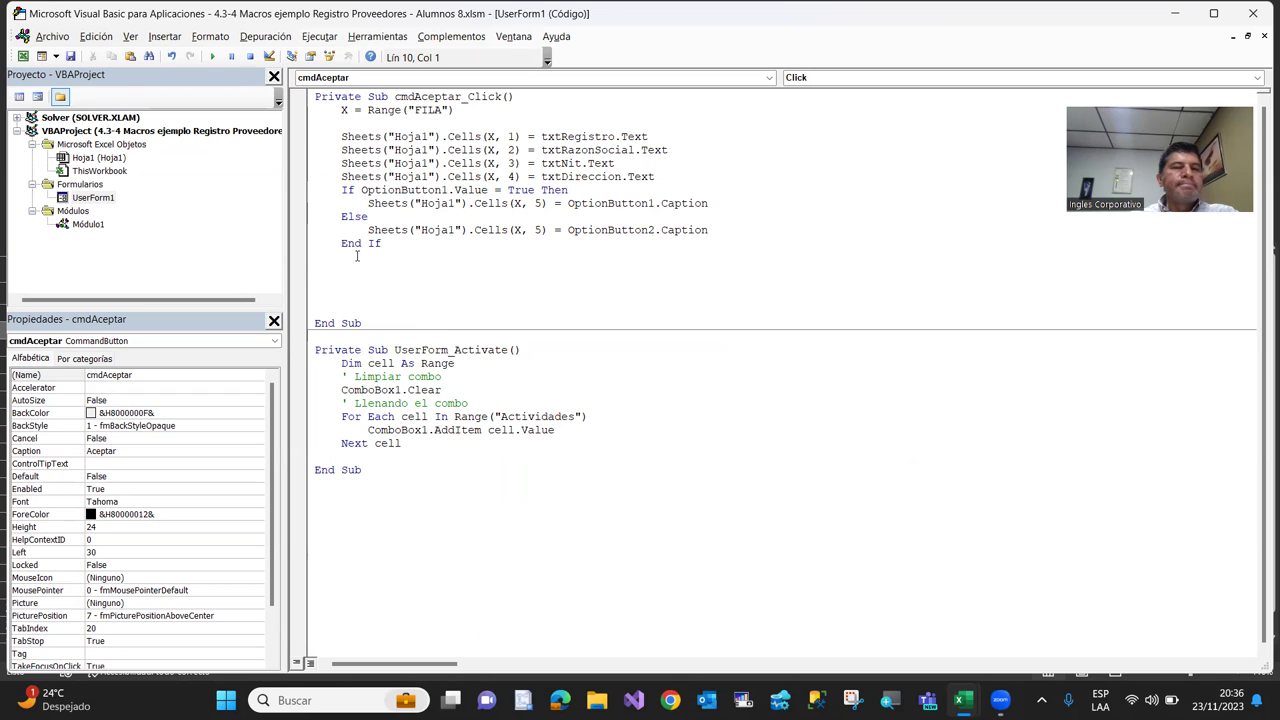
{"action": "key", "text": "Down"}
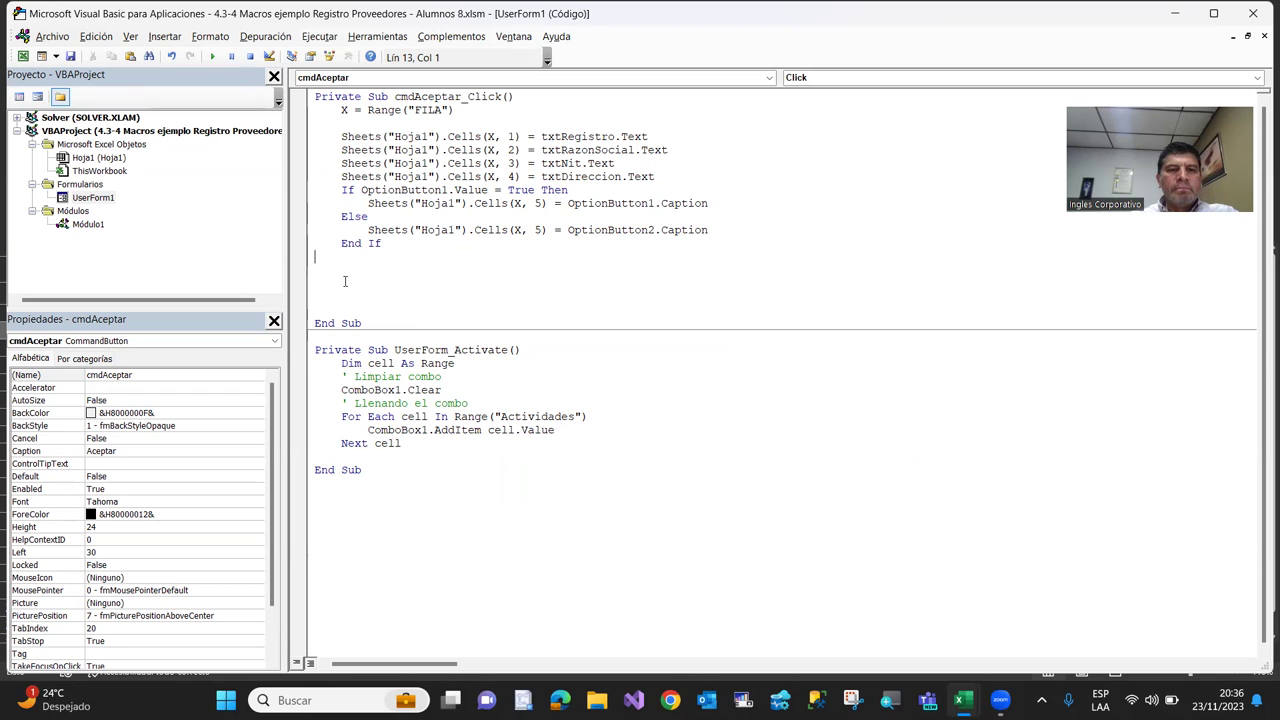
{"action": "key", "text": "Tab"}
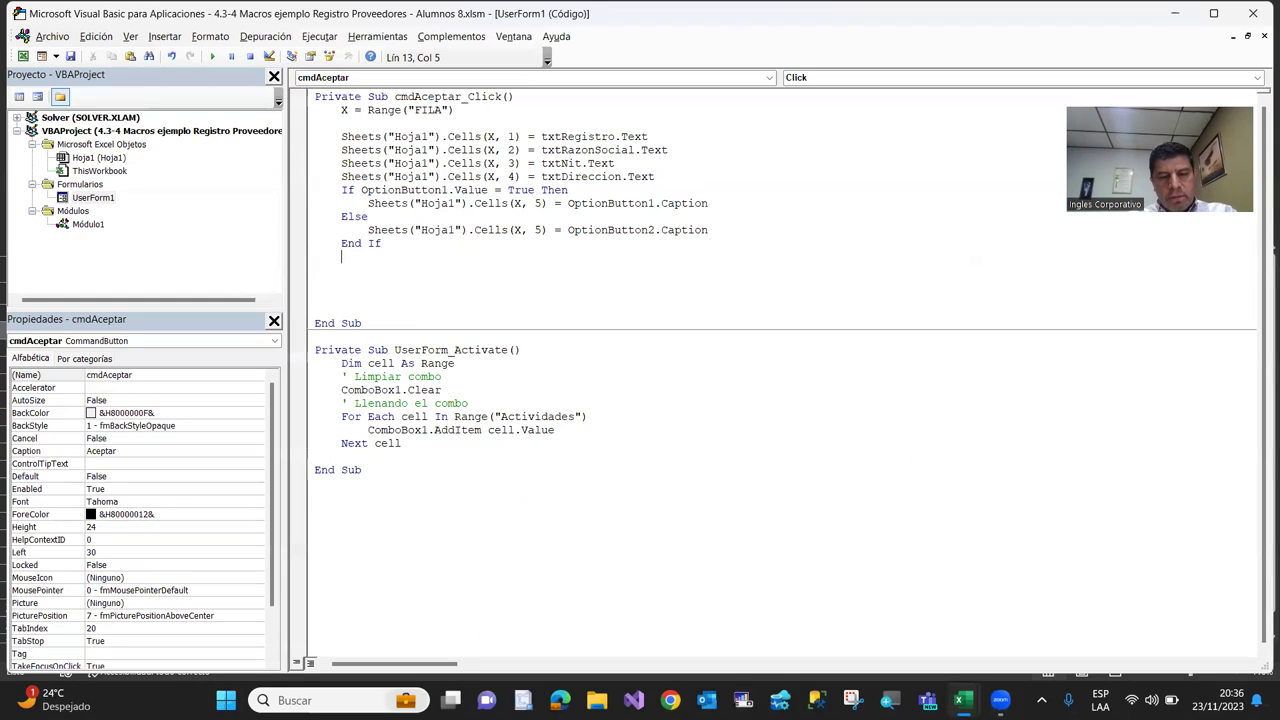
{"action": "type", "text": "heets"}
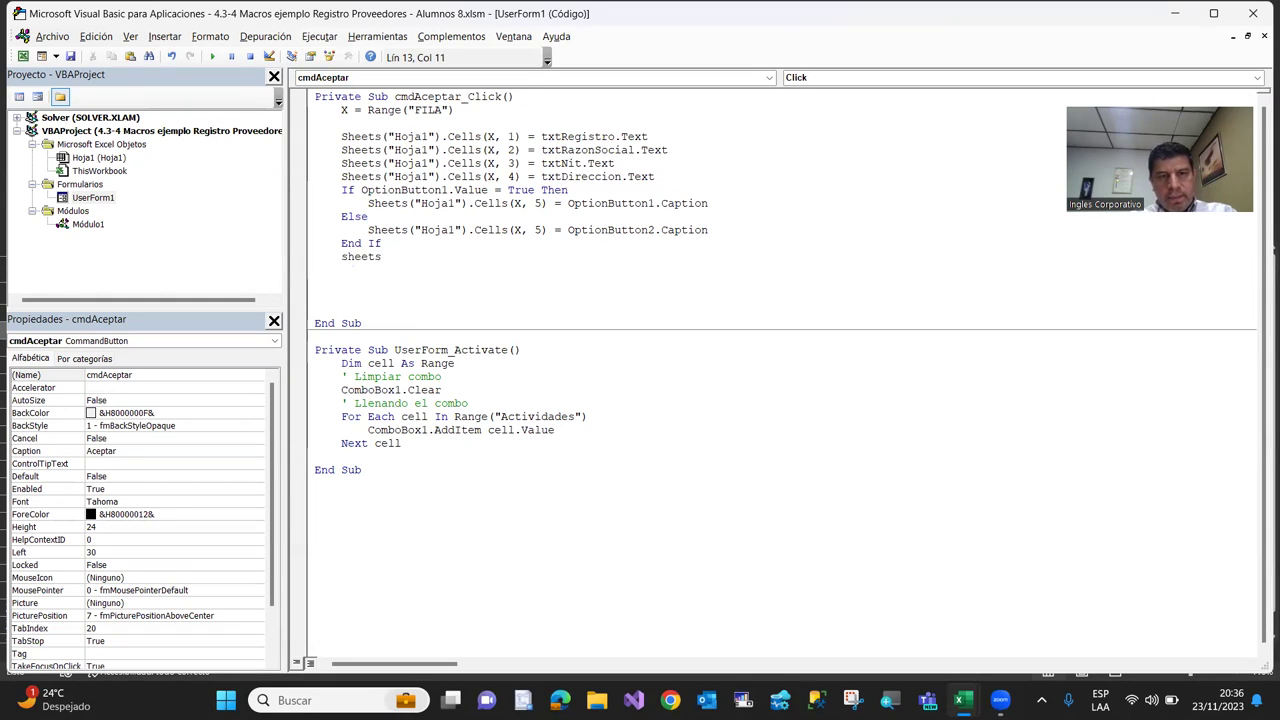
{"action": "type", "text": "(\""}
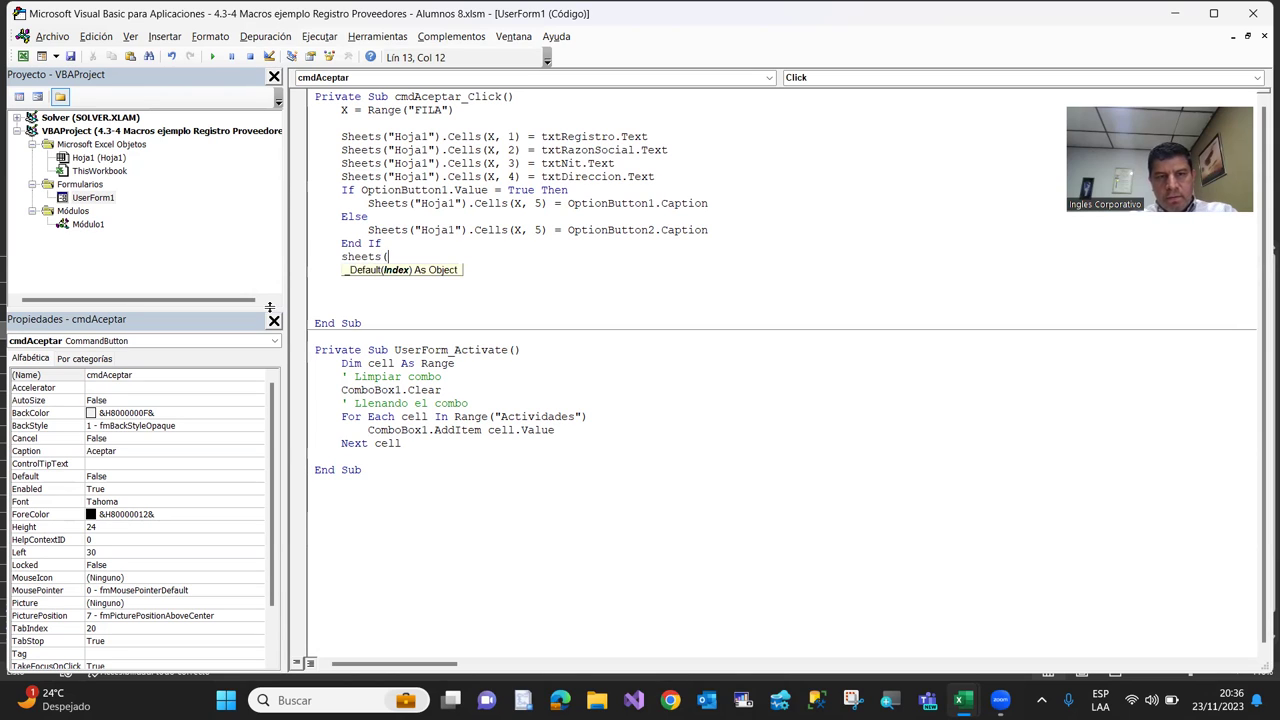
{"action": "type", "text": "Hoja1\""}
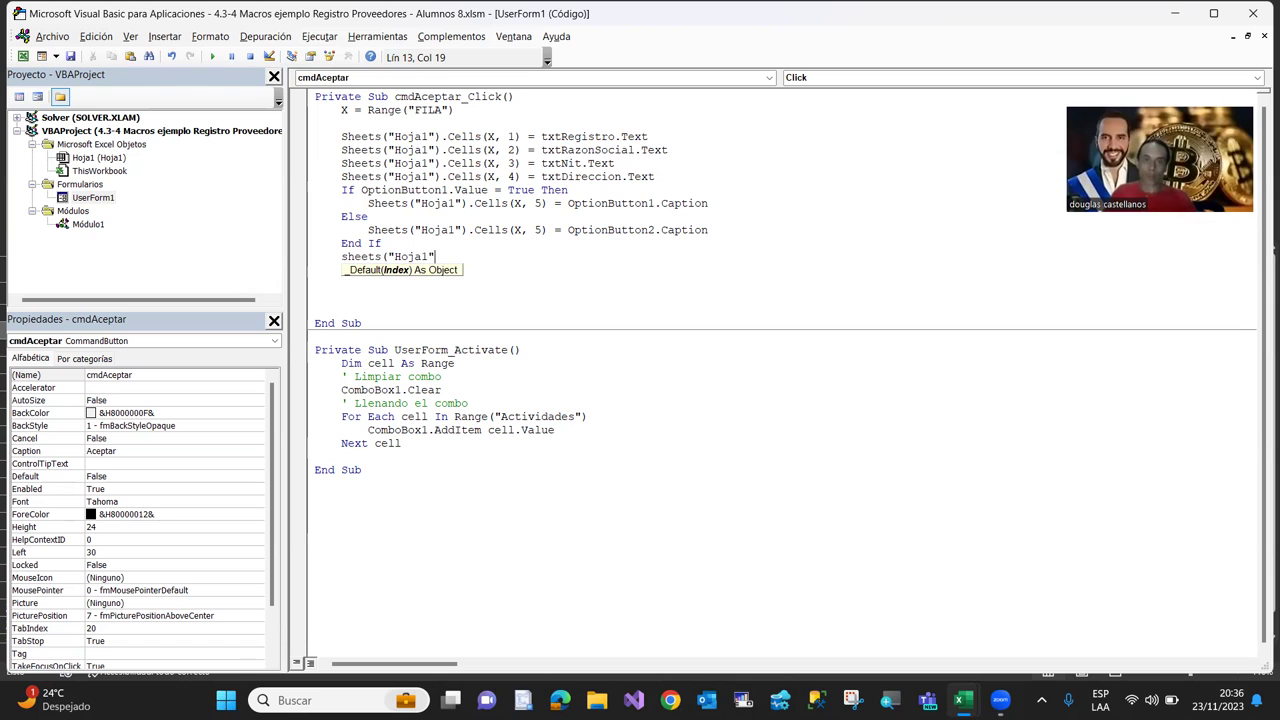
{"action": "type", "text": ").Cells(X,6"}
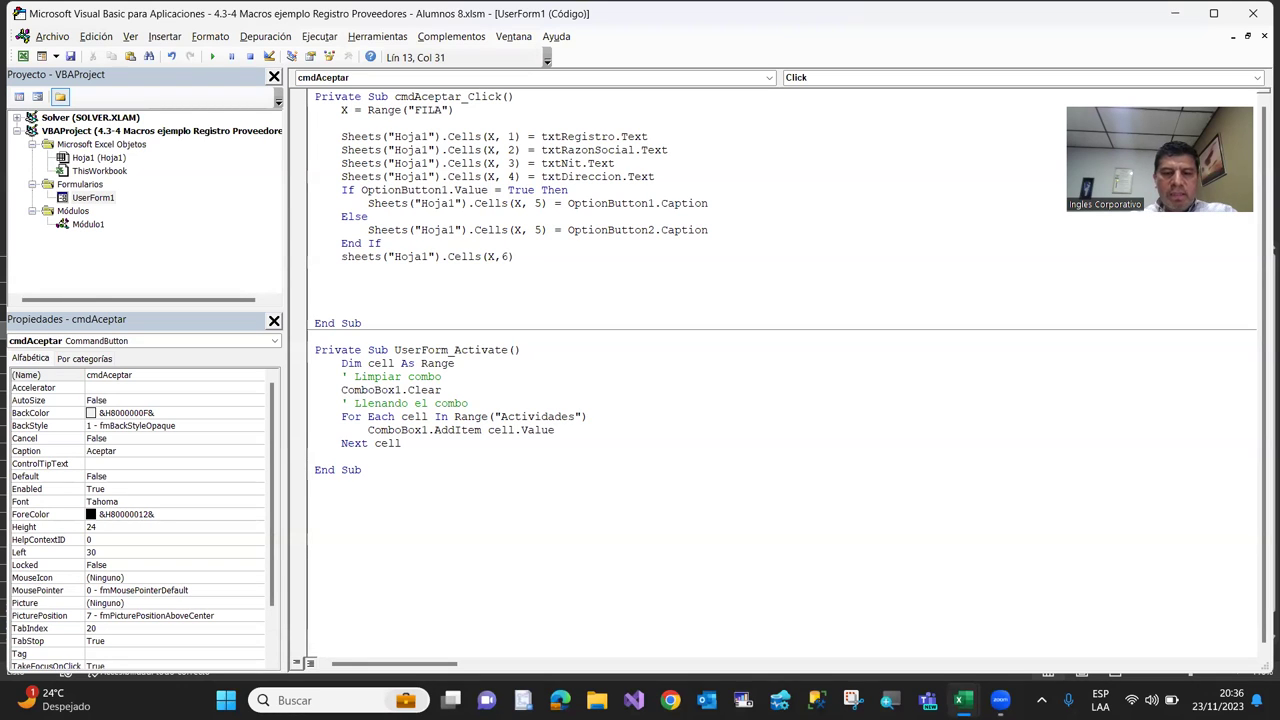
{"action": "type", "text": "="}
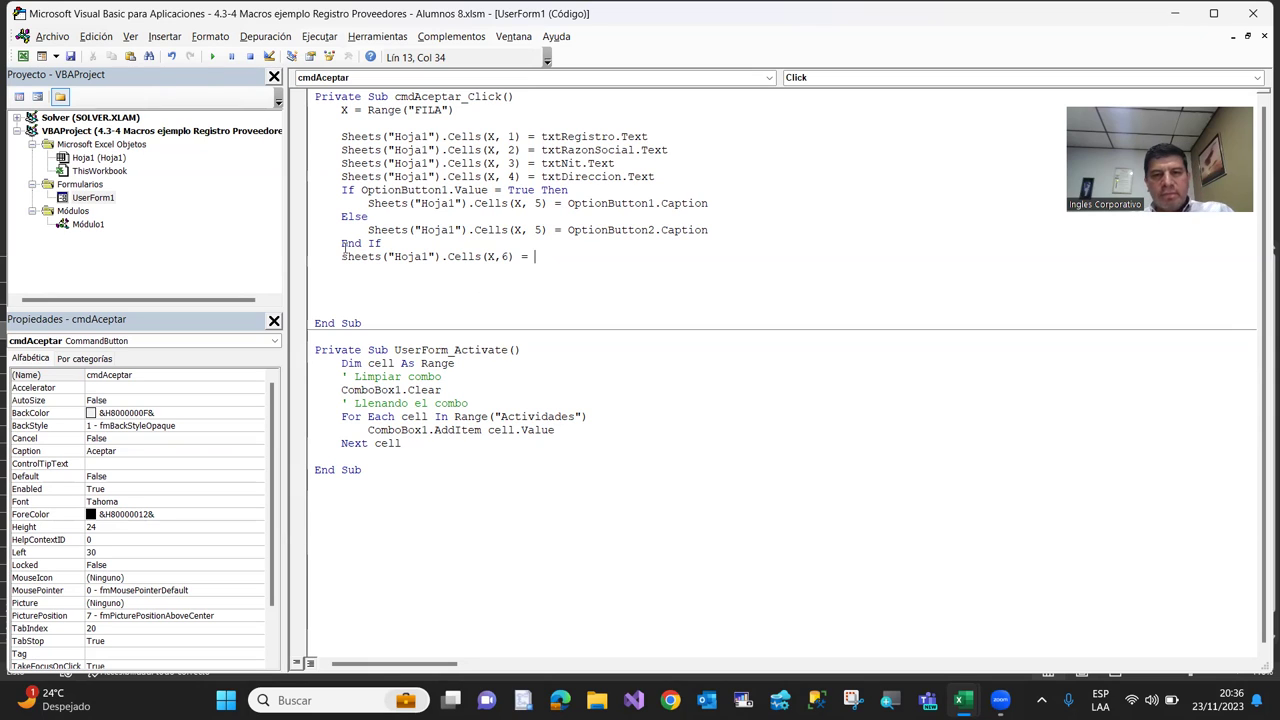
{"action": "double_click", "coordinate": [64, 199]}
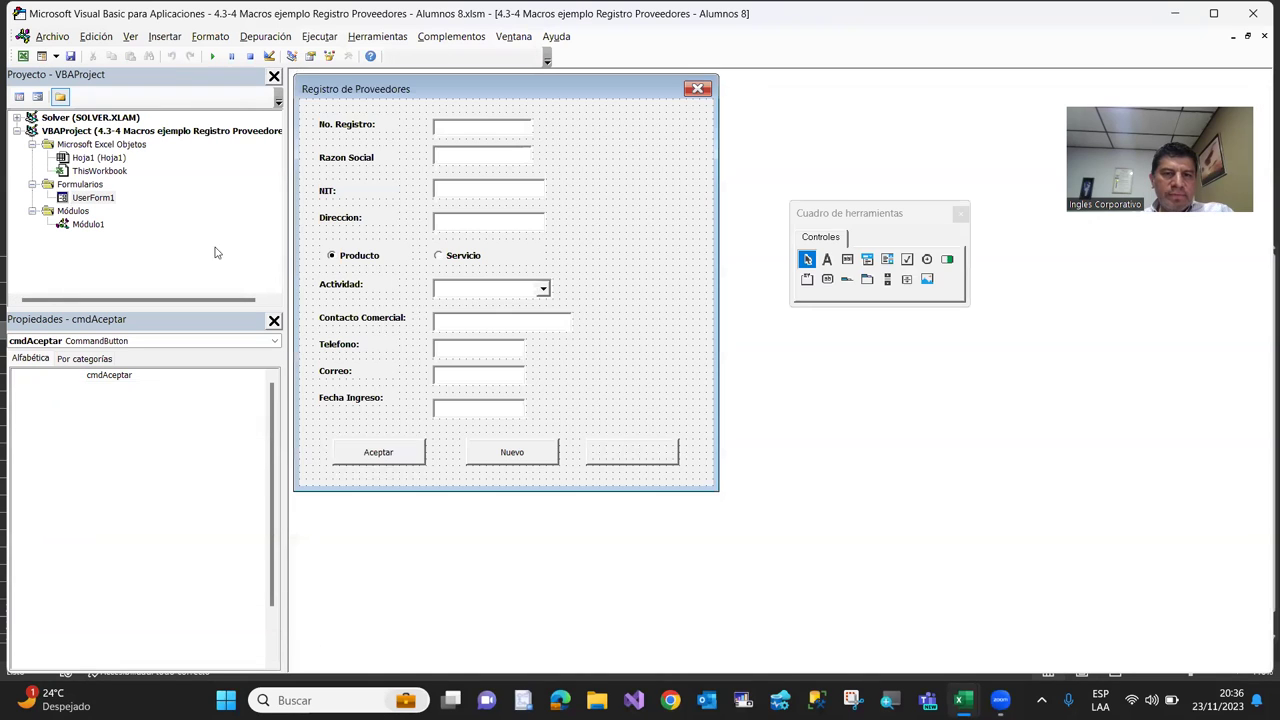
- Confirm the Actividad combo box is named ComboBox1, then return to the end of line 13
{"action": "left_click", "coordinate": [465, 292]}
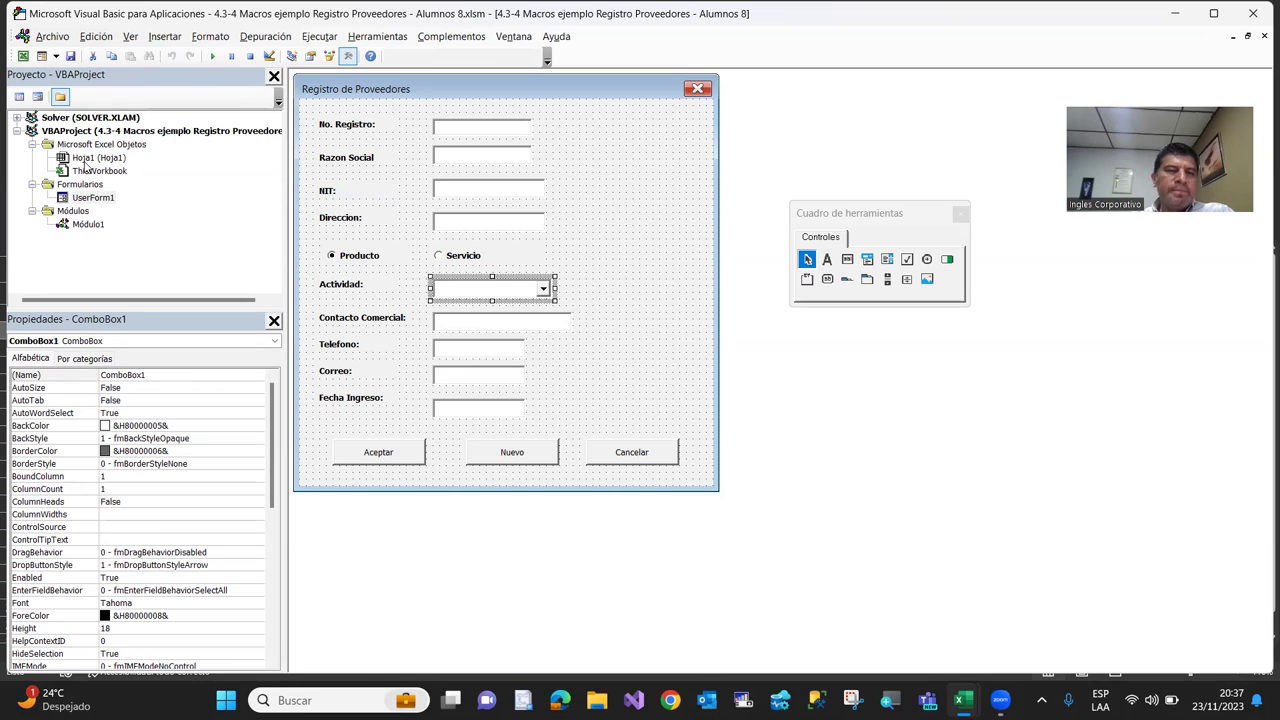
{"action": "double_click", "coordinate": [401, 453]}
{"action": "left_click", "coordinate": [510, 256]}
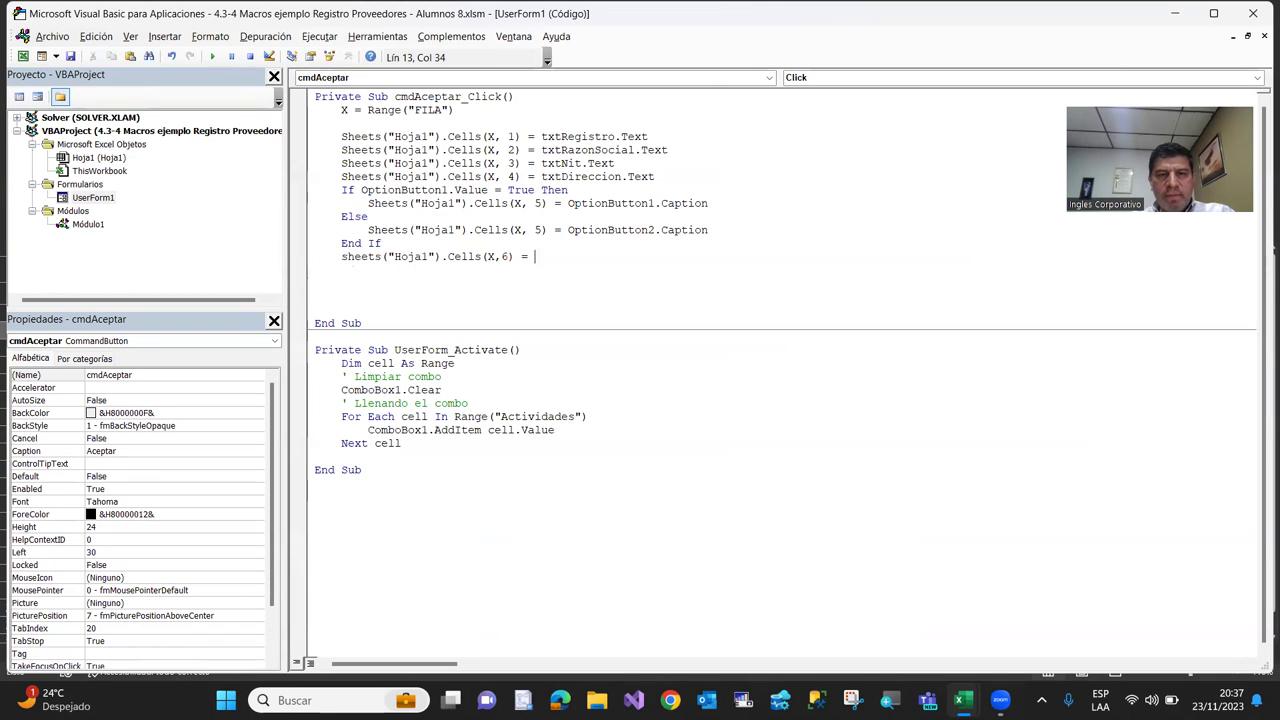
- Complete line 13 as Sheets("Hoja1").Cells(X,6) = ComboBox1.Text
{"action": "type", "text": "combo"}
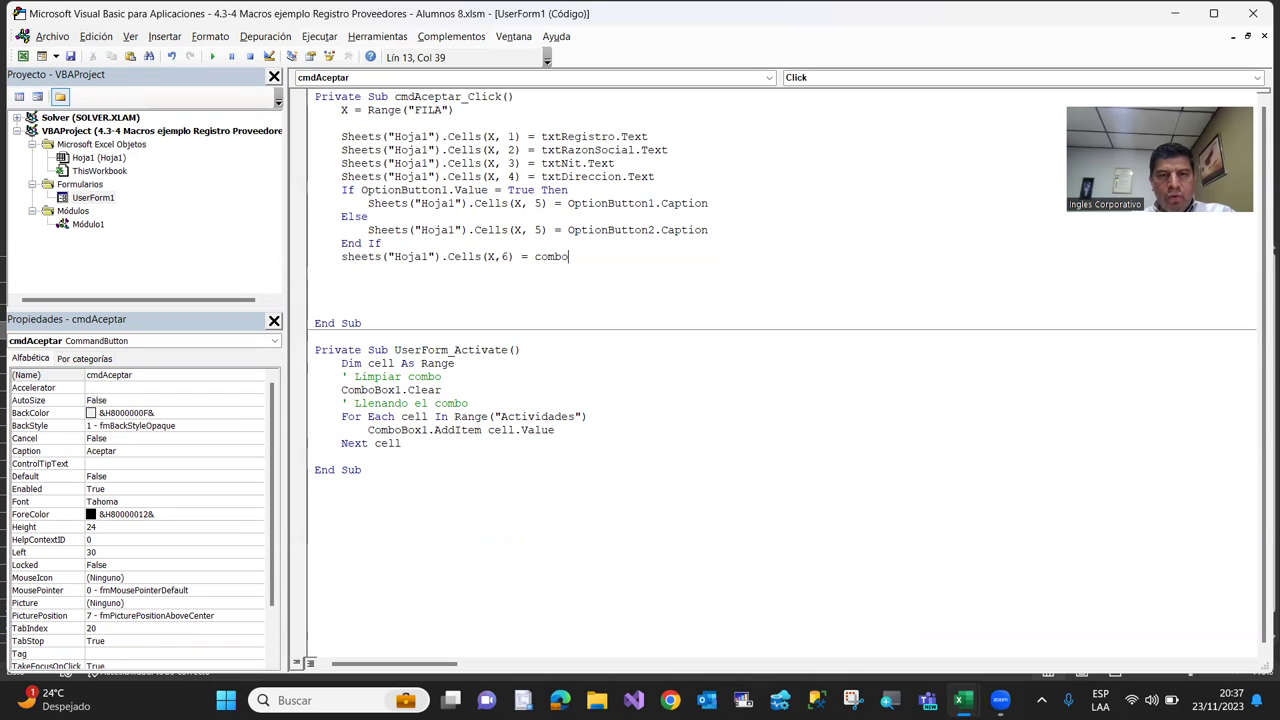
{"action": "type", "text": "box1"}
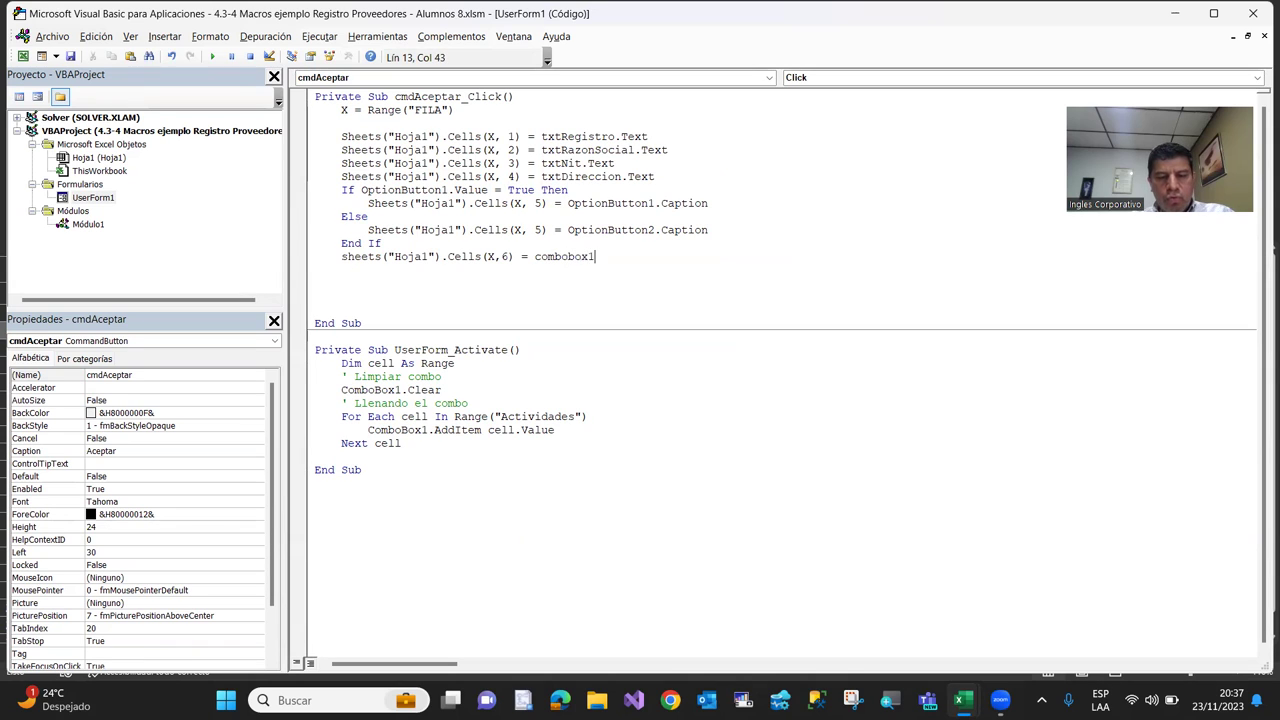
{"action": "type", "text": "."}
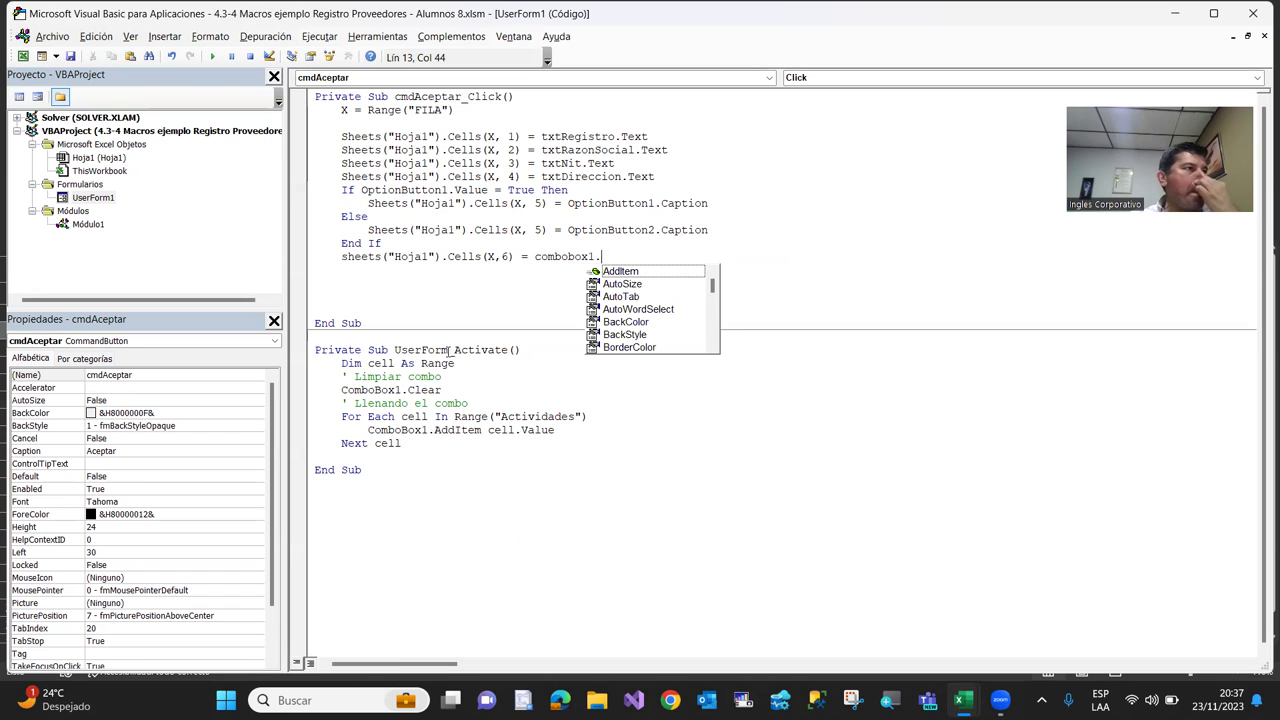
{"action": "type", "text": "test"}
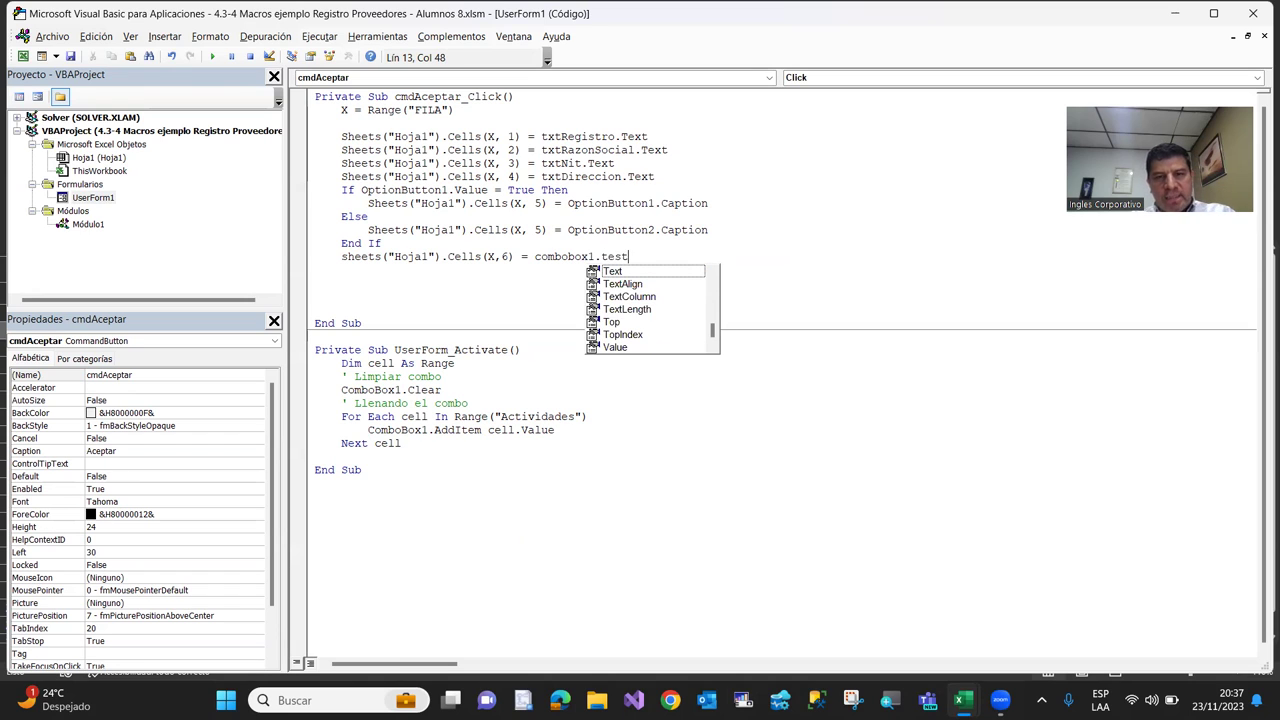
{"action": "key", "text": "BackSpace"}
{"action": "key", "text": "BackSpace"}
{"action": "type", "text": "x"}
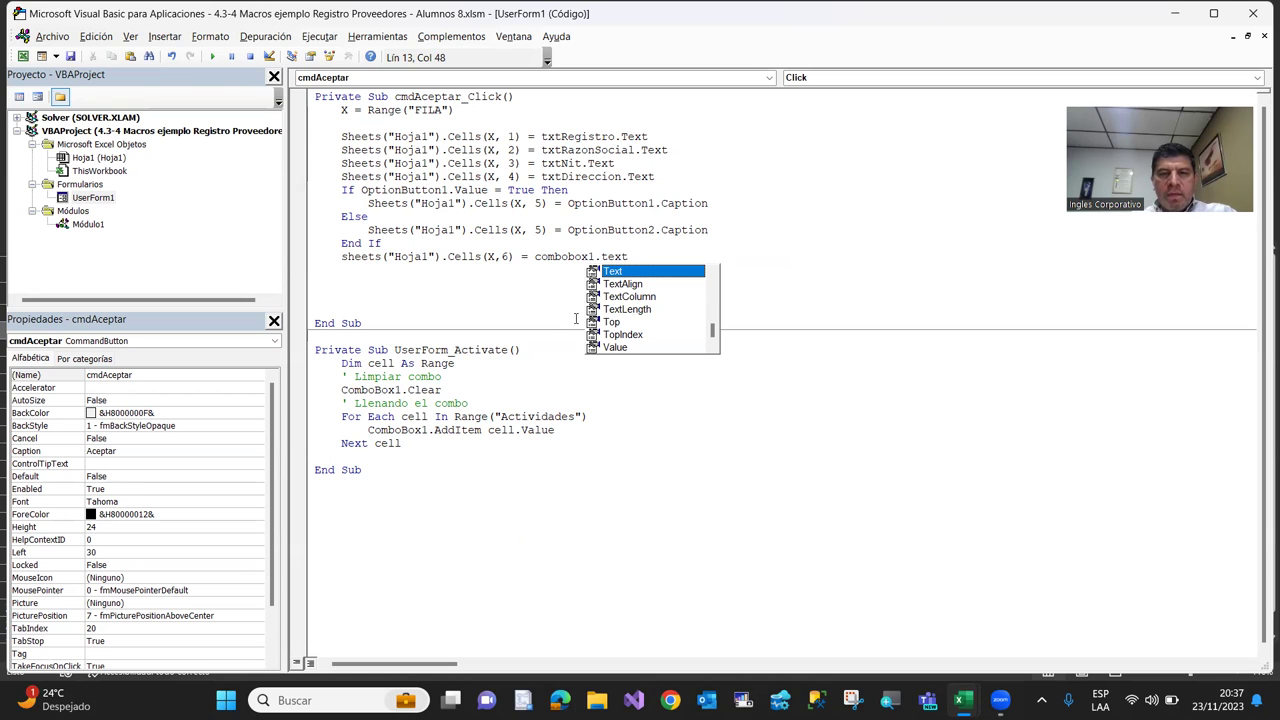
{"action": "key", "text": "BackSpace"}
{"action": "key", "text": "BackSpace"}
{"action": "key", "text": "BackSpace"}
{"action": "key", "text": "BackSpace"}
{"action": "key", "text": "BackSpace"}
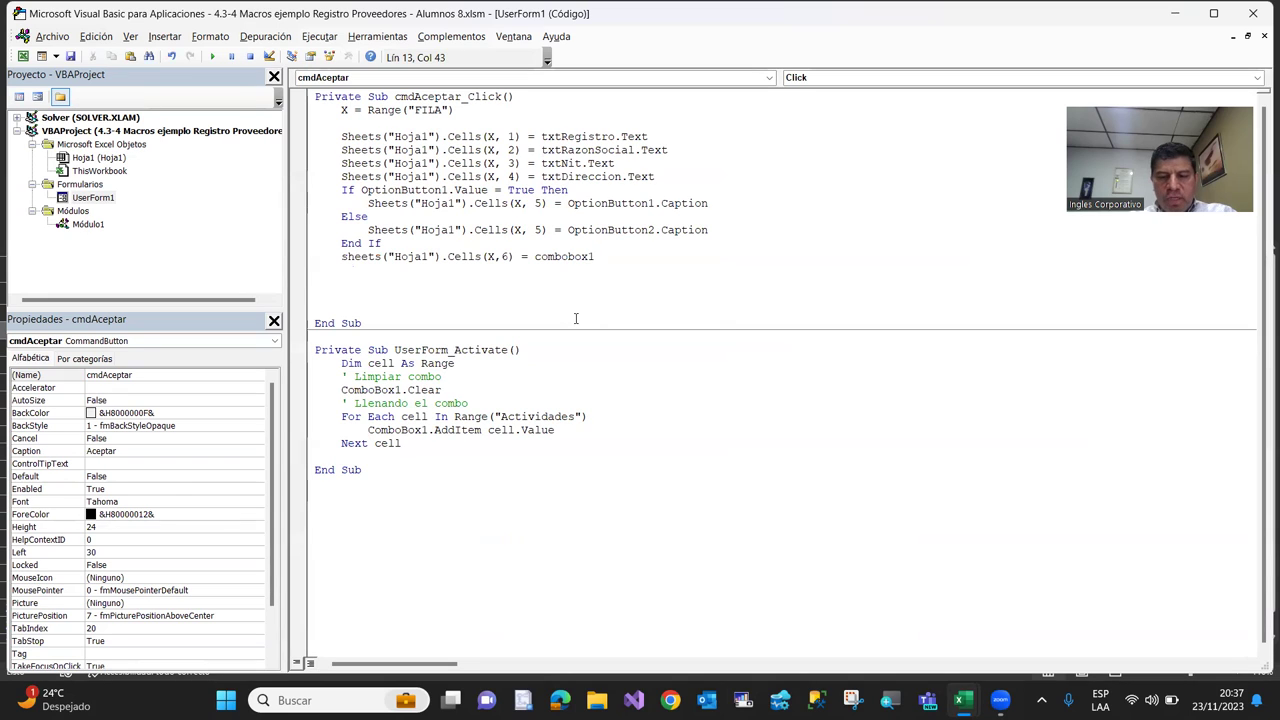
{"action": "type", "text": "."}
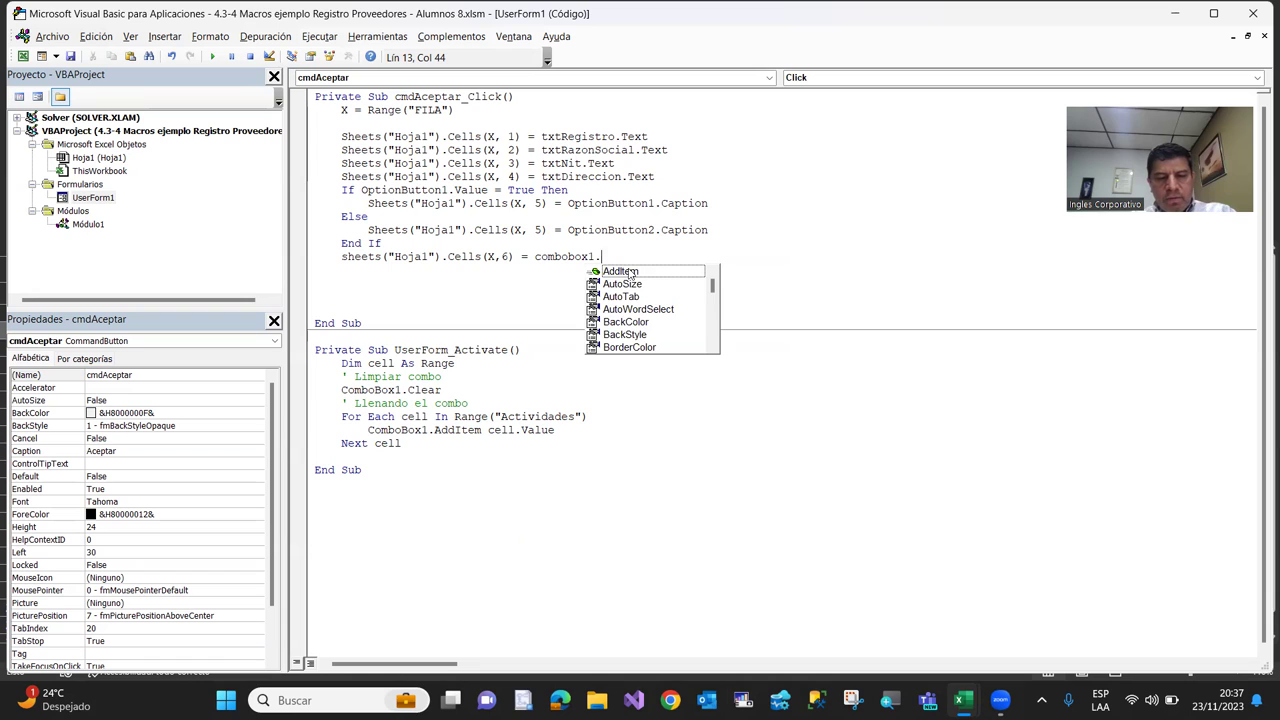
{"action": "type", "text": "text"}
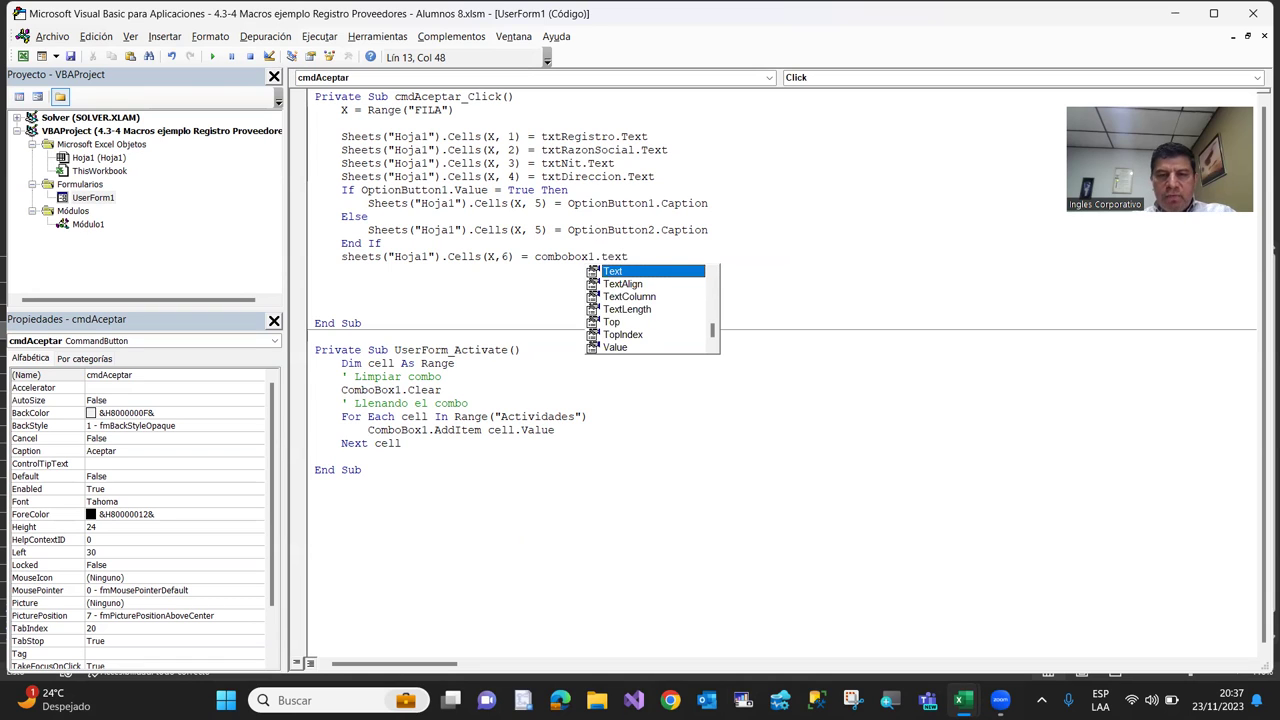
{"action": "key", "text": "Return"}
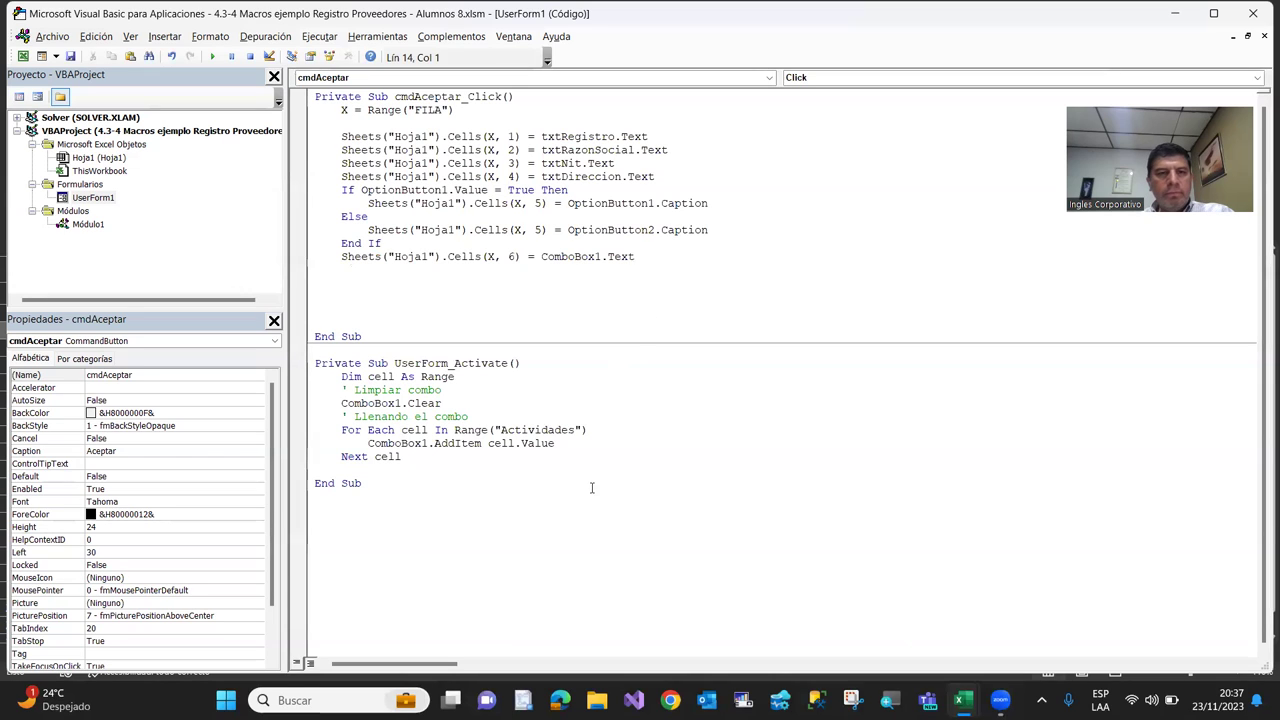
- Launch the supplier registration form from the worksheet and enter the test field values, including NIT 1231313
{"action": "left_click", "coordinate": [22, 57]}
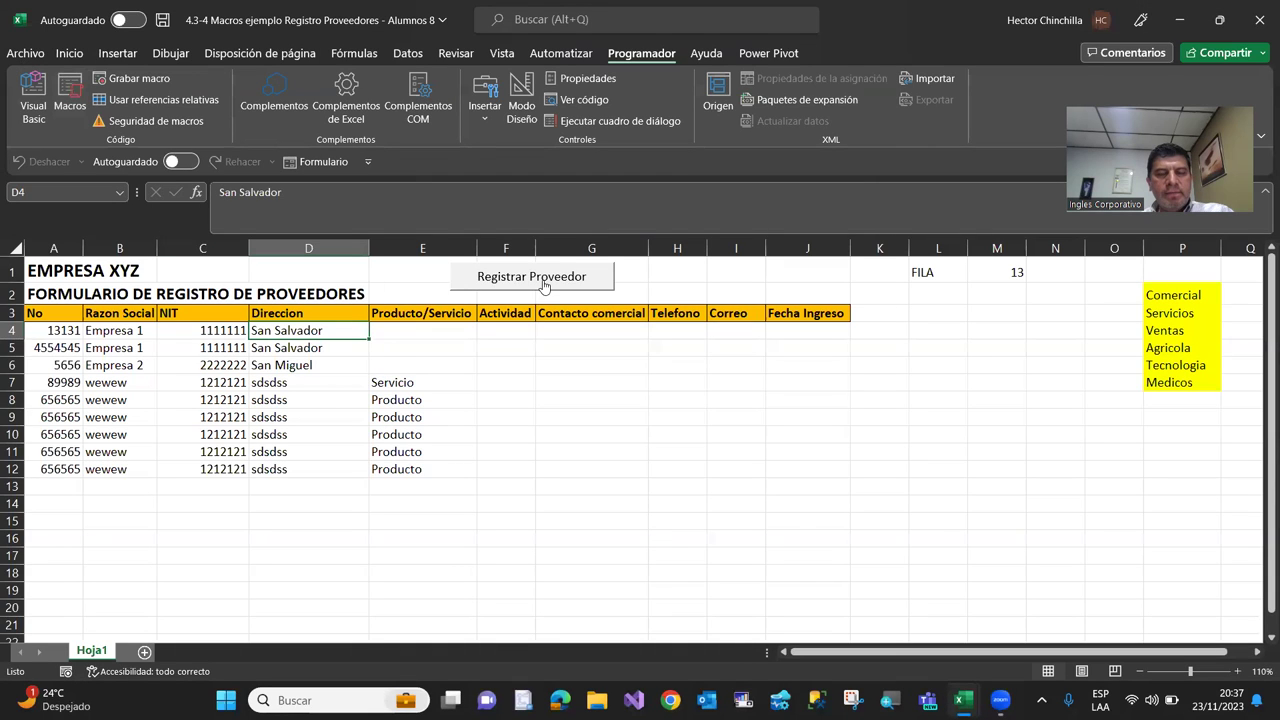
{"action": "left_click", "coordinate": [542, 284]}
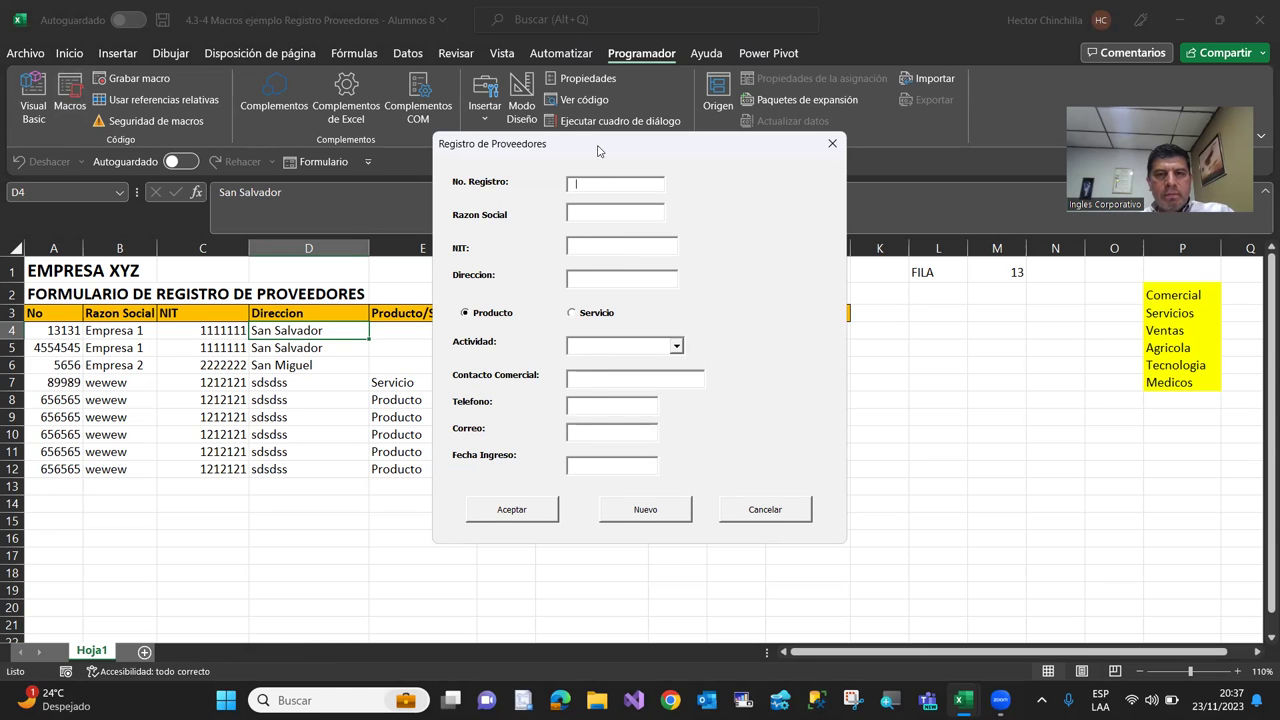
{"action": "left_click_drag", "start_coordinate": [590, 153], "coordinate": [724, 155]}
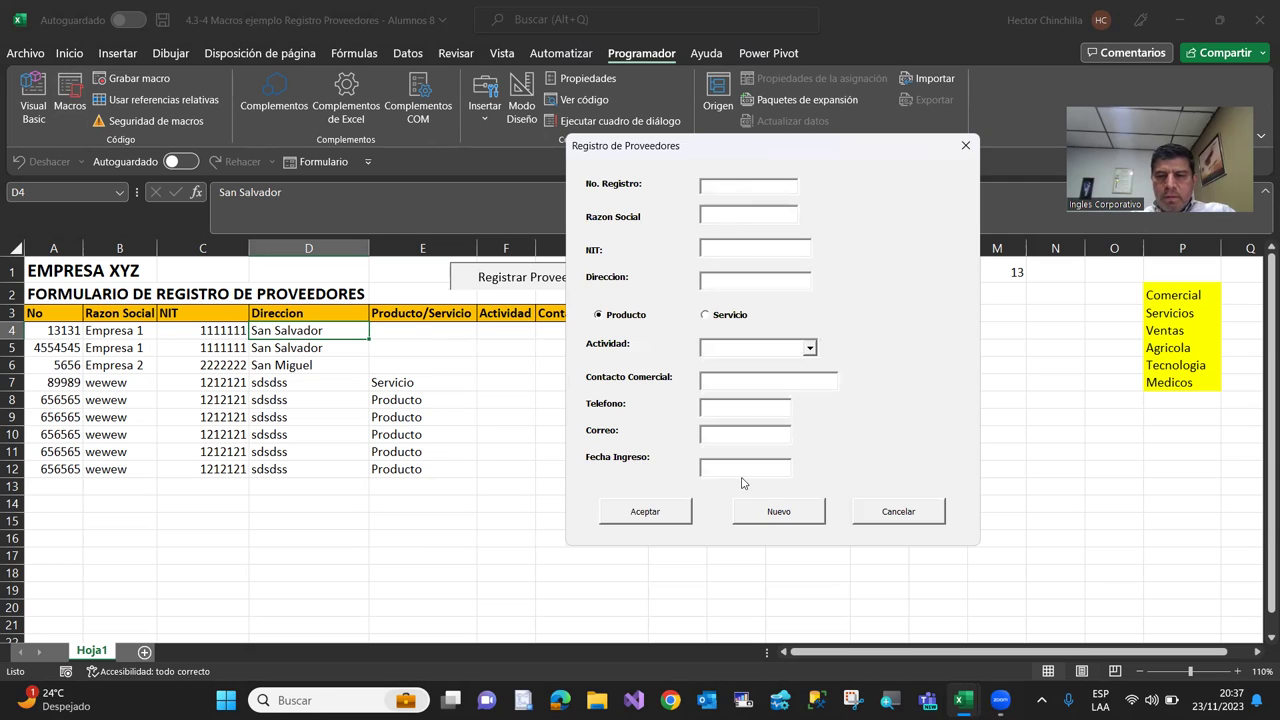
{"action": "type", "text": "54545"}
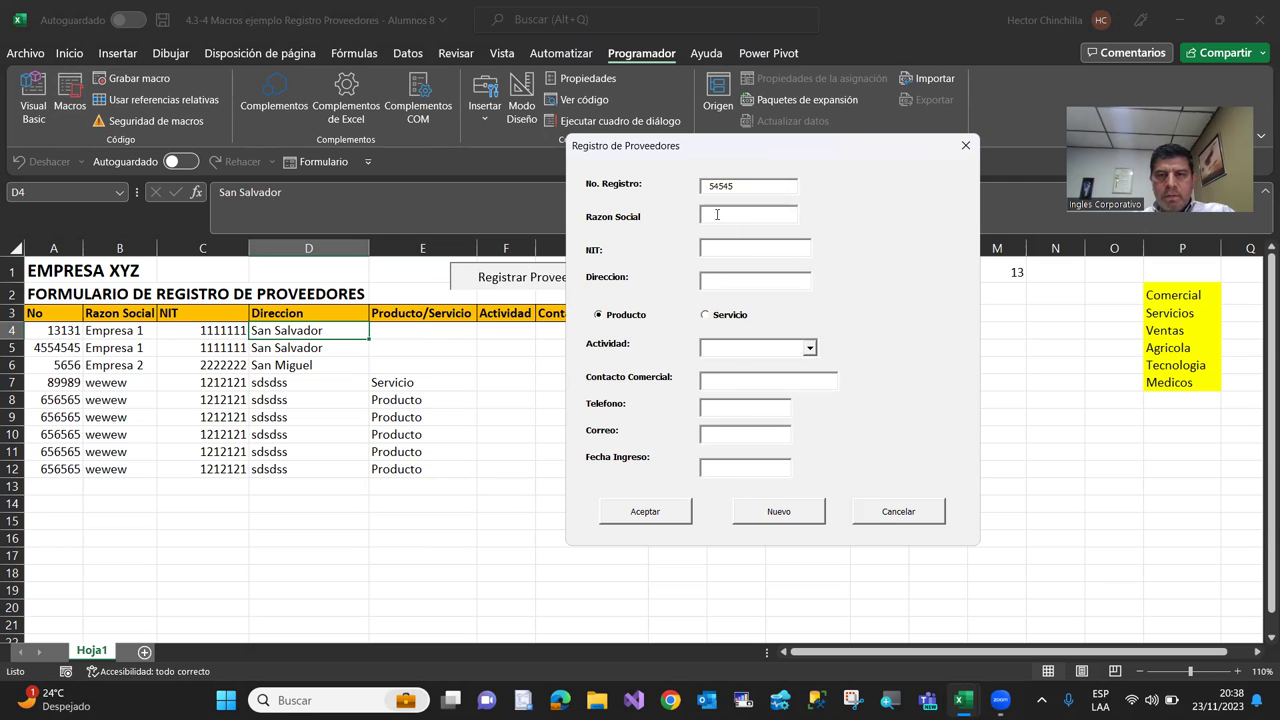
{"action": "type", "text": "dfdd"}
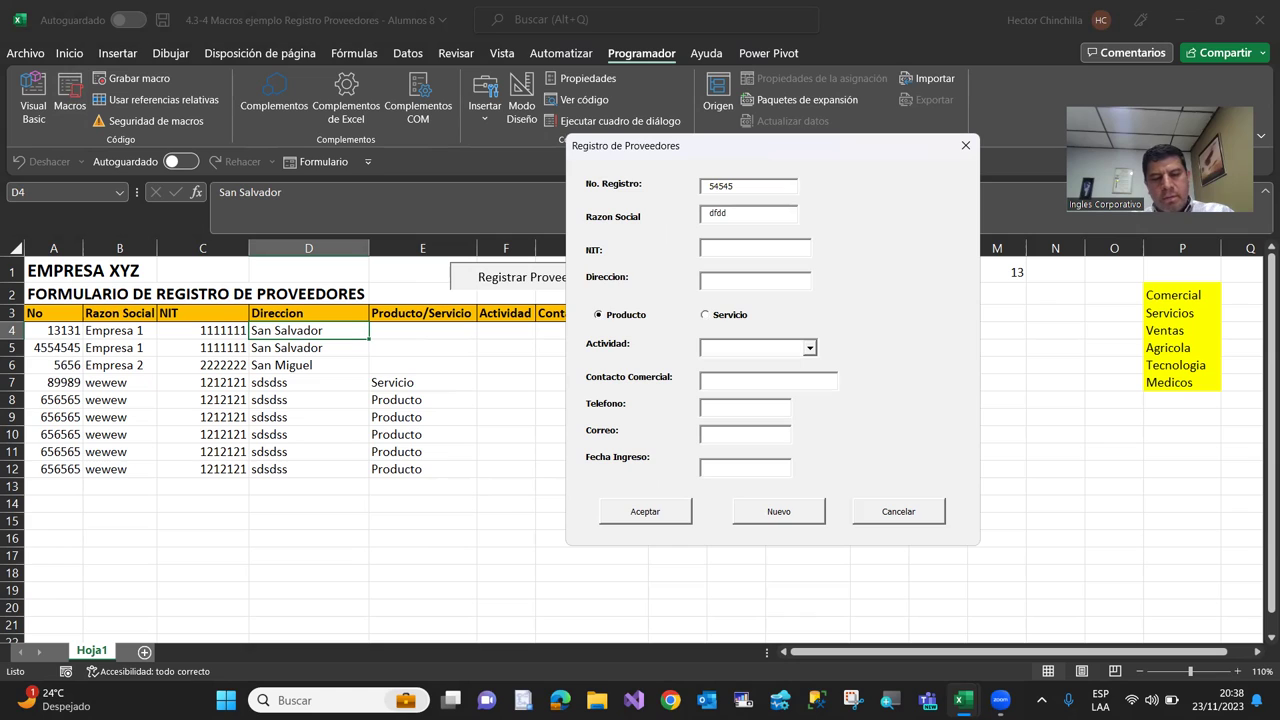
{"action": "key", "text": "BackSpace"}
{"action": "key", "text": "BackSpace"}
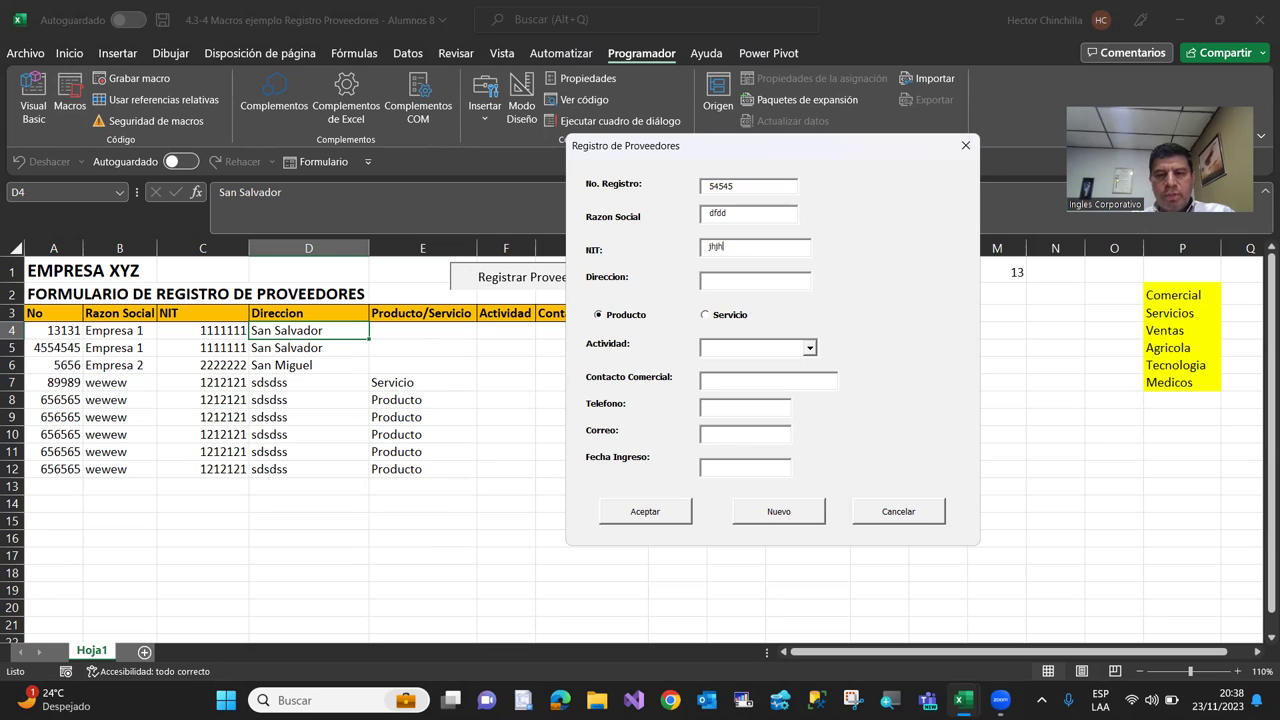
{"action": "type", "text": "1231313"}
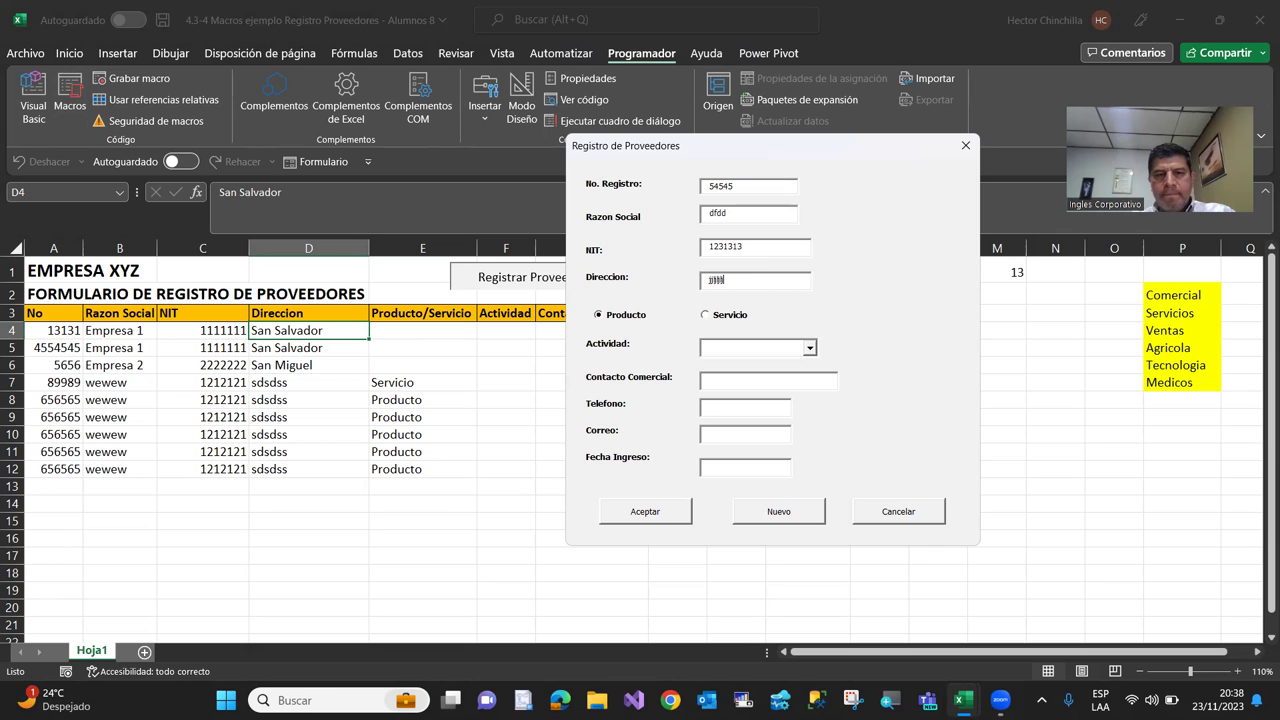
- Mark the supplier as Servicio with activity Tecnologia and save it to the sheet
{"action": "left_click", "coordinate": [705, 315]}
{"action": "left_click", "coordinate": [808, 349]}
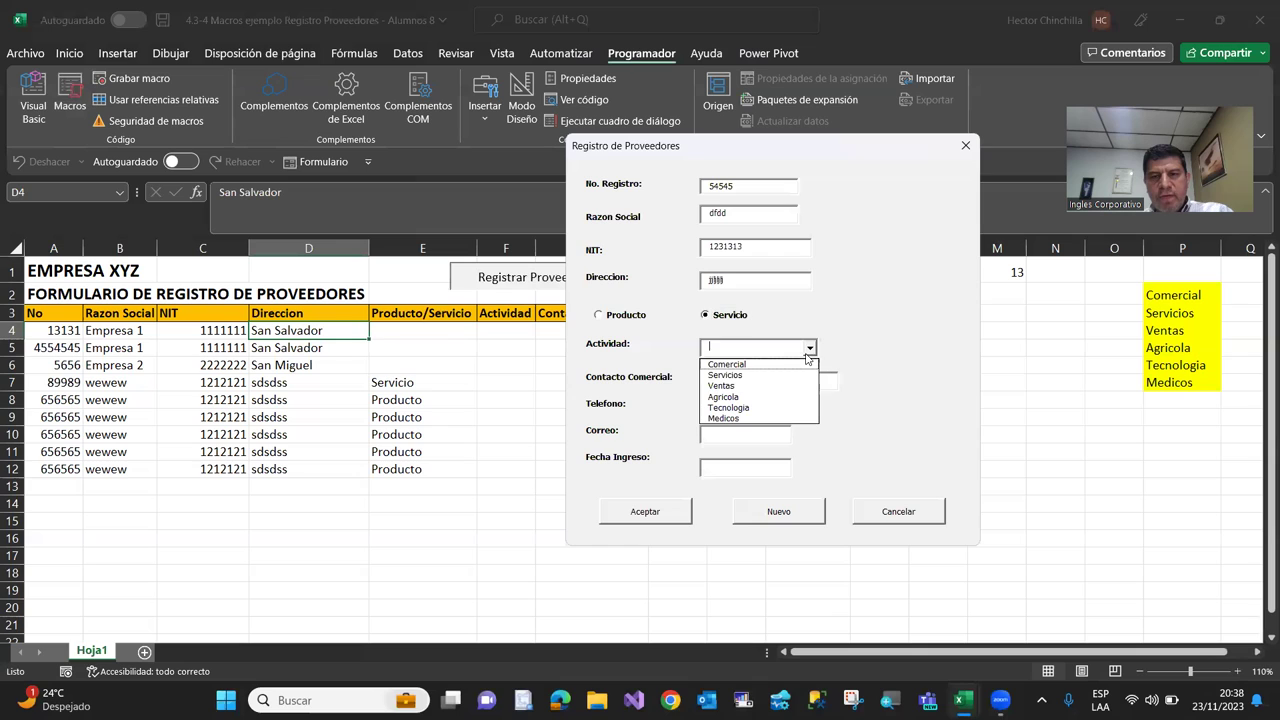
{"action": "left_click", "coordinate": [735, 409]}
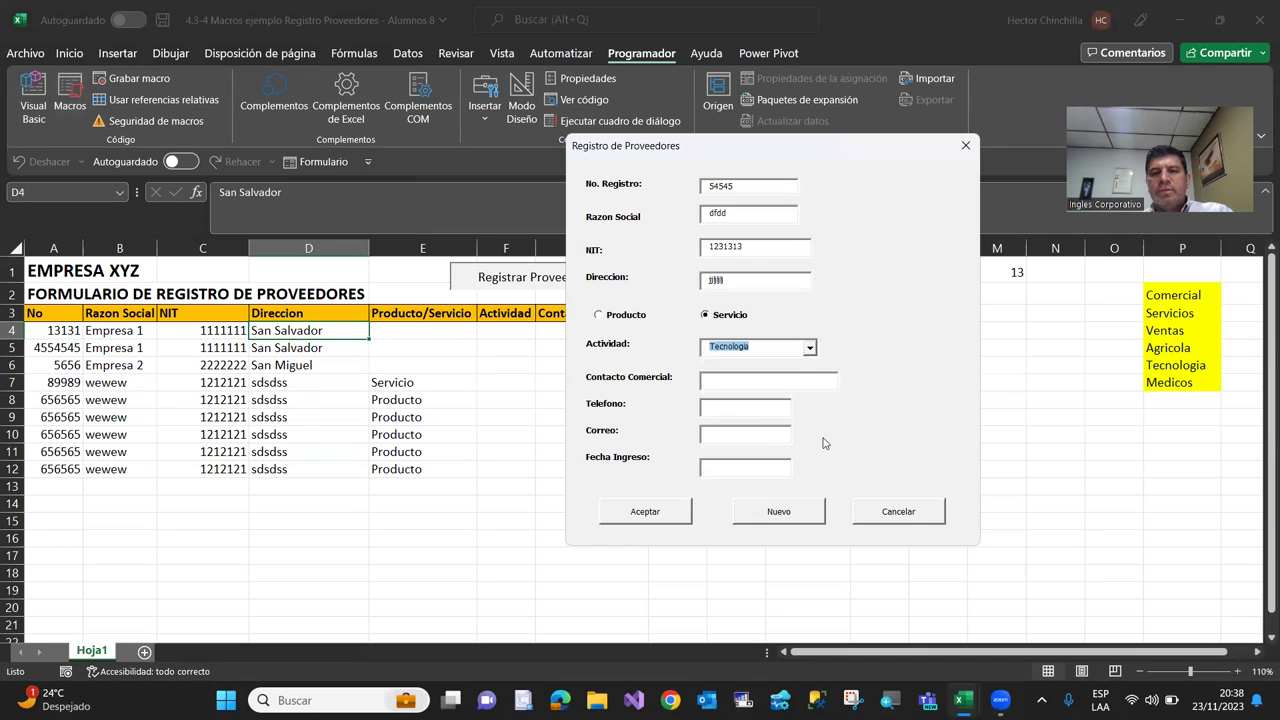
{"action": "left_click", "coordinate": [667, 514]}
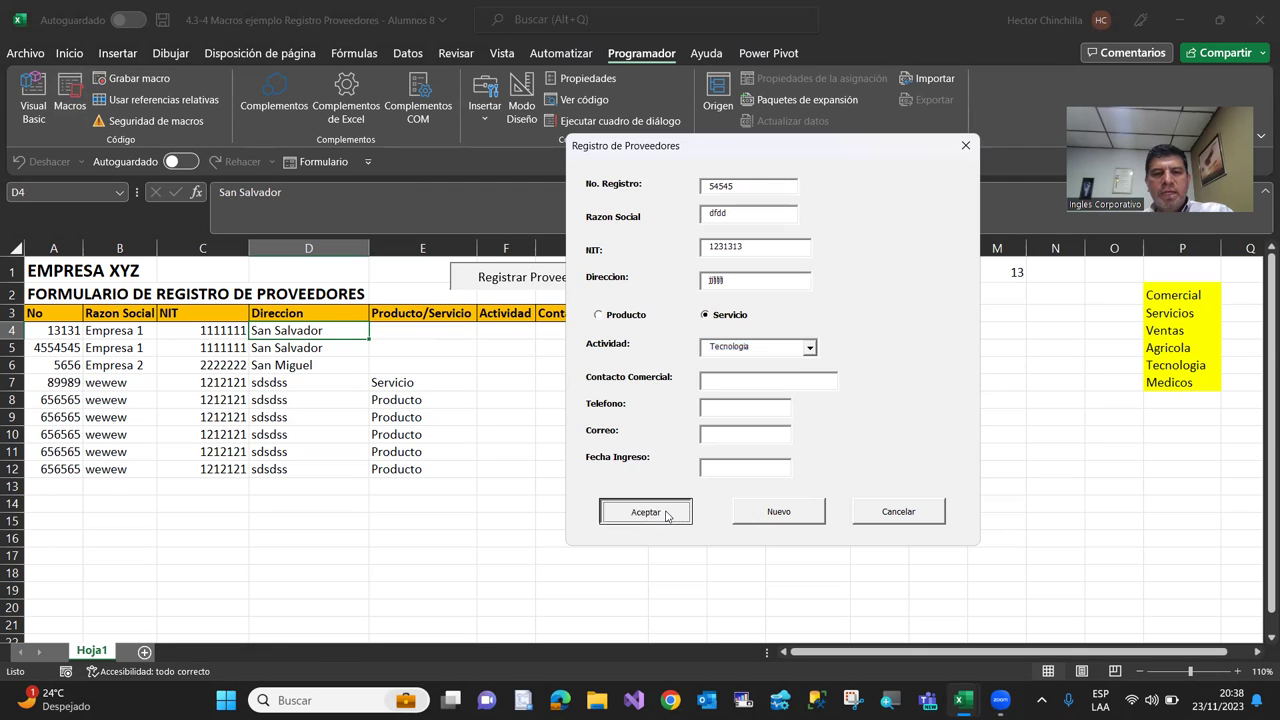
- Save two more supplier rows with activities Comercial and Agricola
{"action": "left_click_drag", "start_coordinate": [713, 150], "coordinate": [832, 158]}
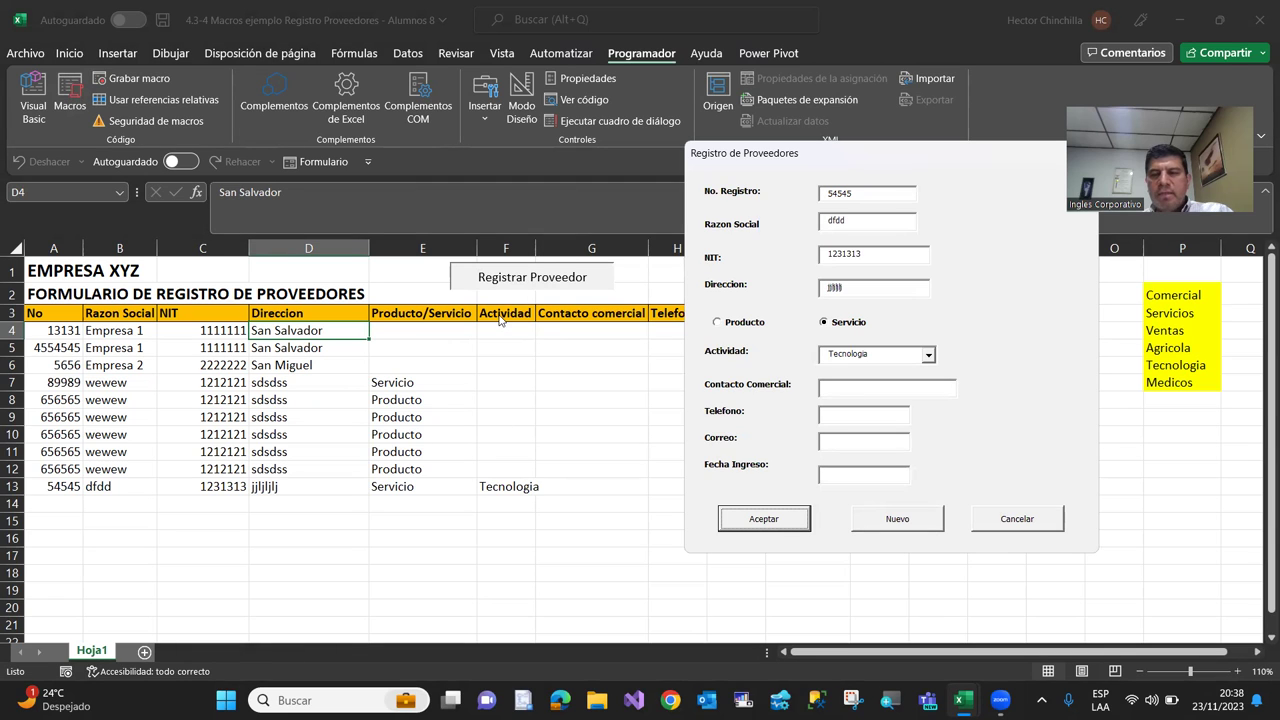
{"action": "left_click", "coordinate": [930, 357]}
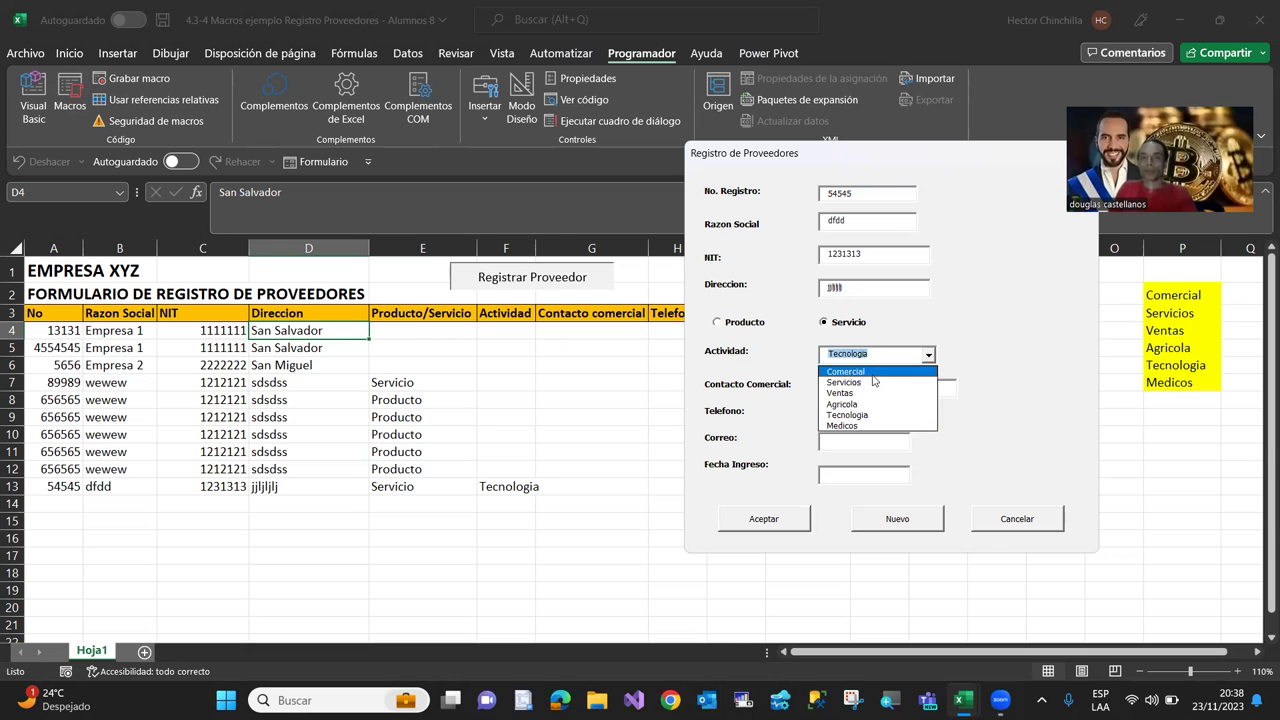
{"action": "left_click", "coordinate": [872, 370]}
{"action": "left_click", "coordinate": [758, 522]}
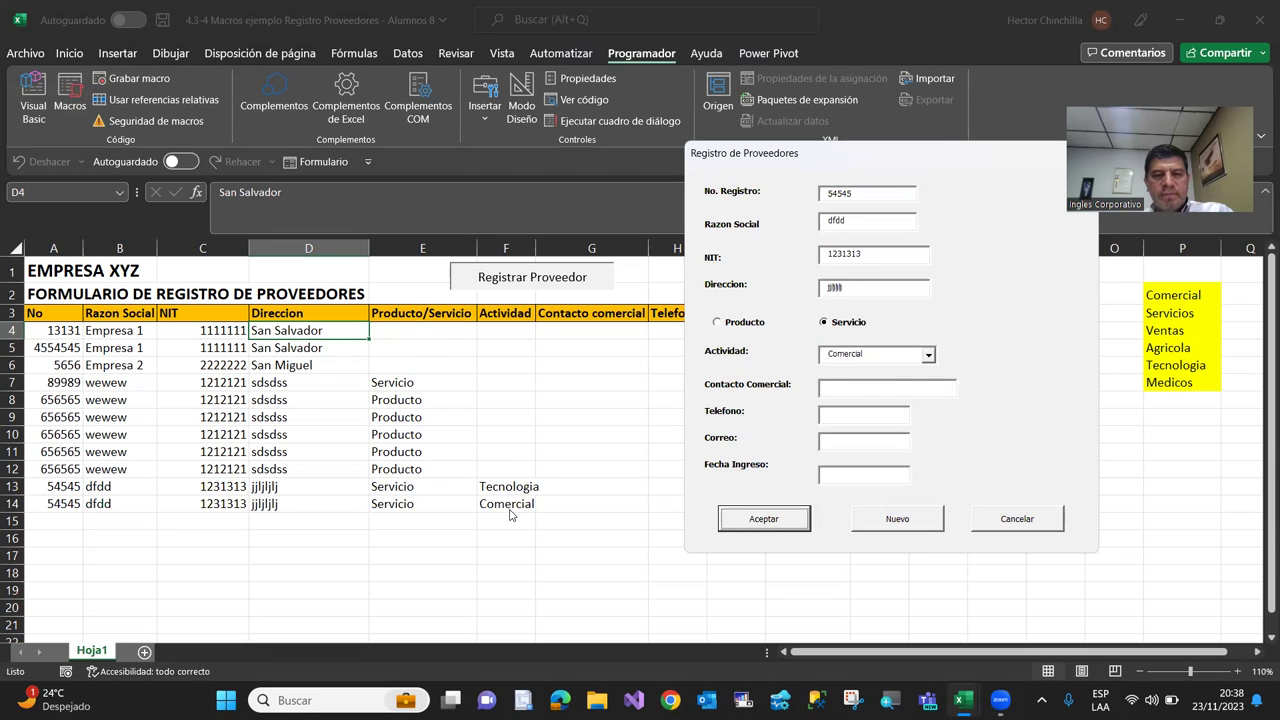
{"action": "left_click", "coordinate": [929, 356]}
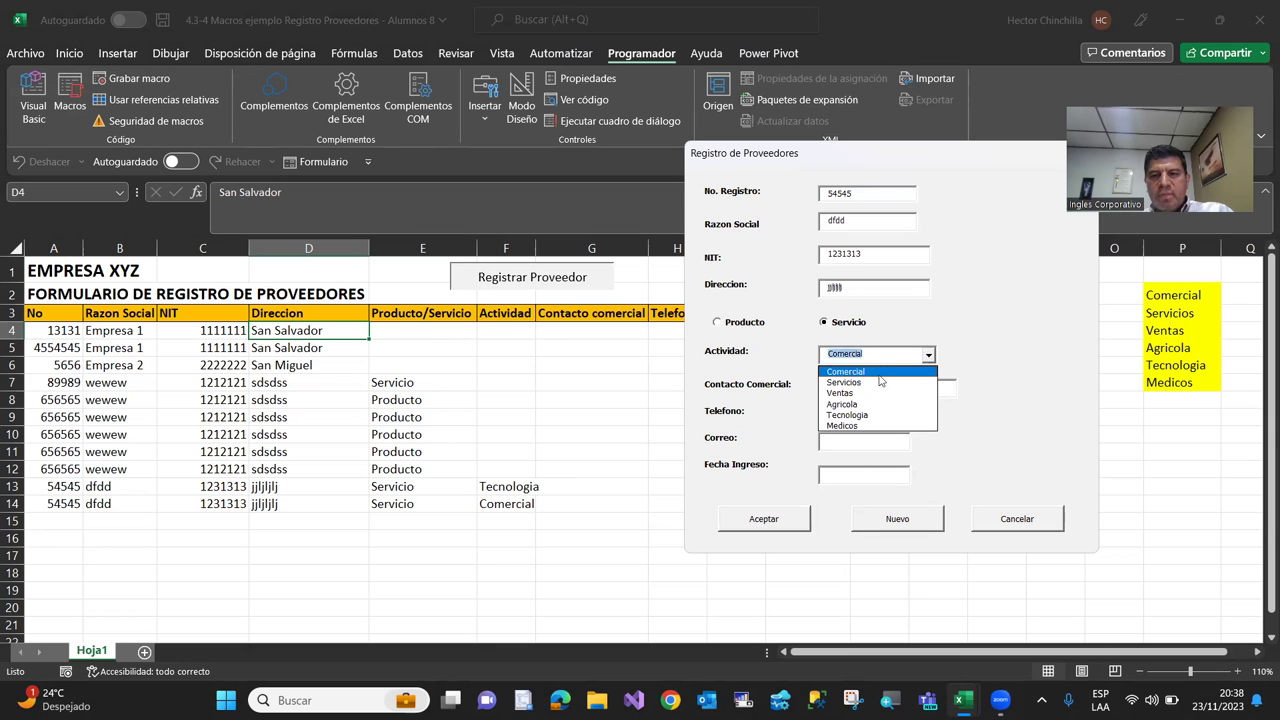
{"action": "left_click", "coordinate": [870, 404]}
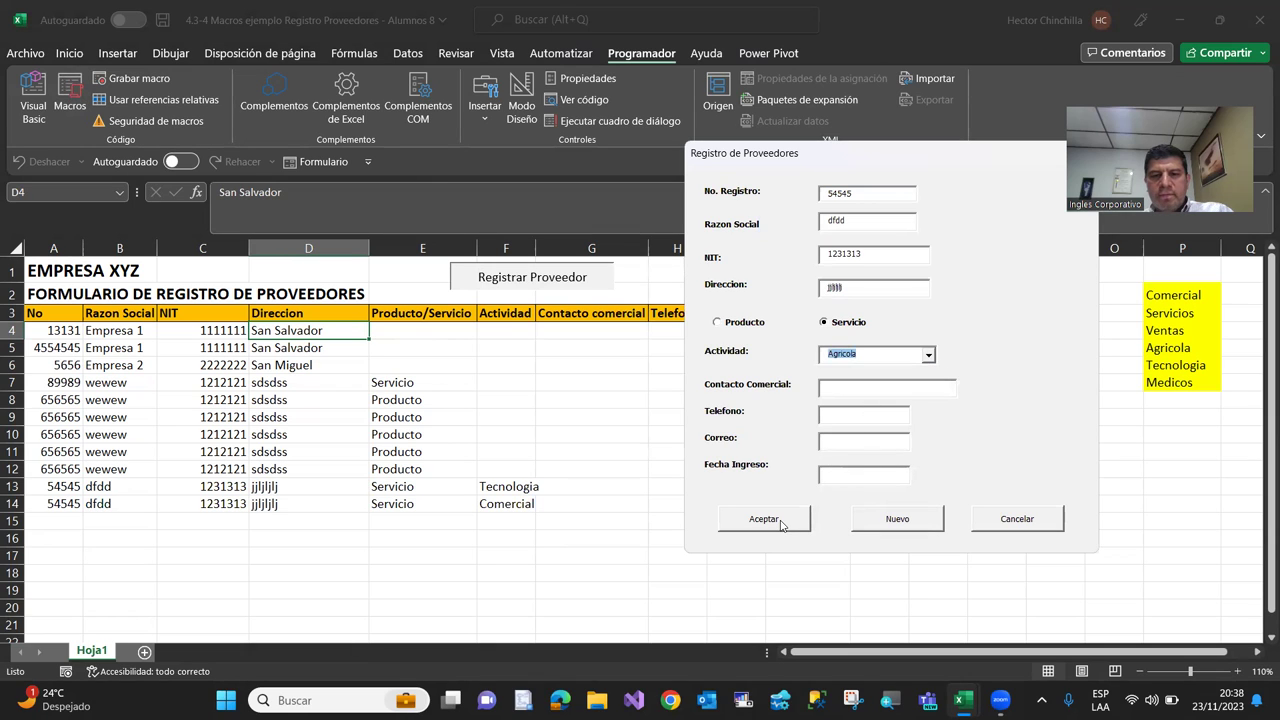
{"action": "left_click", "coordinate": [782, 526]}
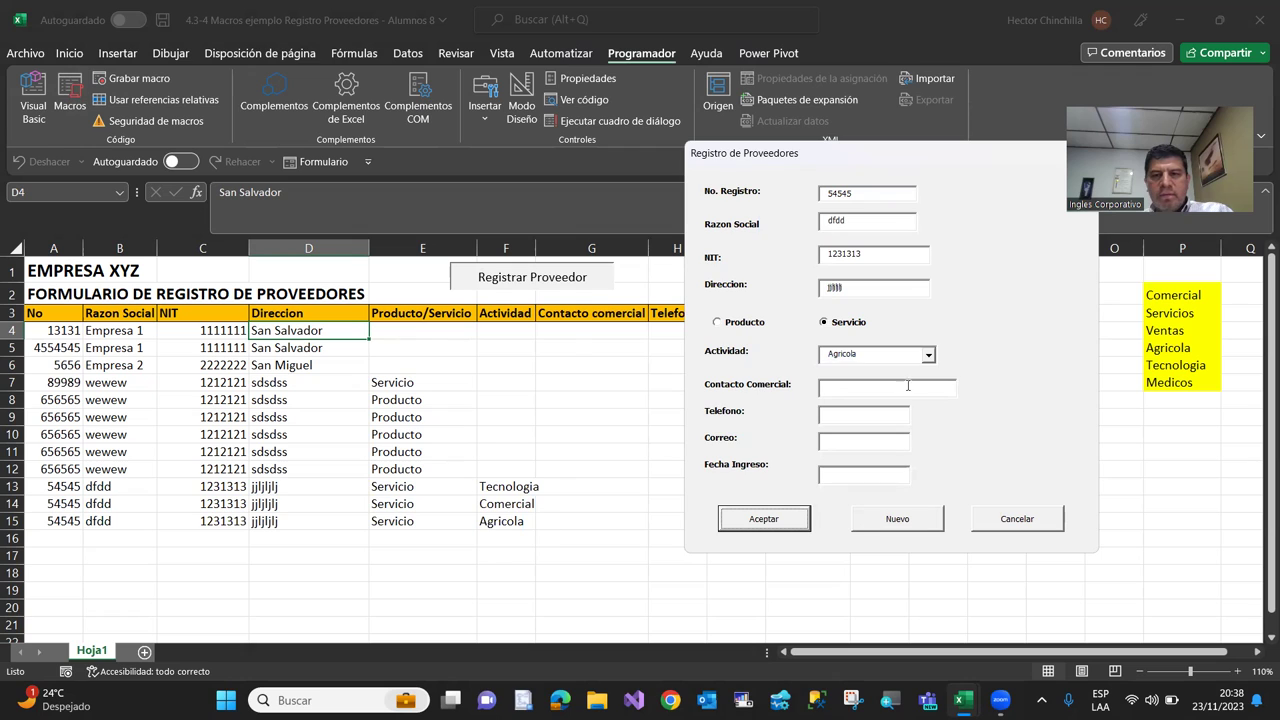
- Save a Producto supplier with activity Servicios, then close the registration form
{"action": "left_click", "coordinate": [928, 355]}
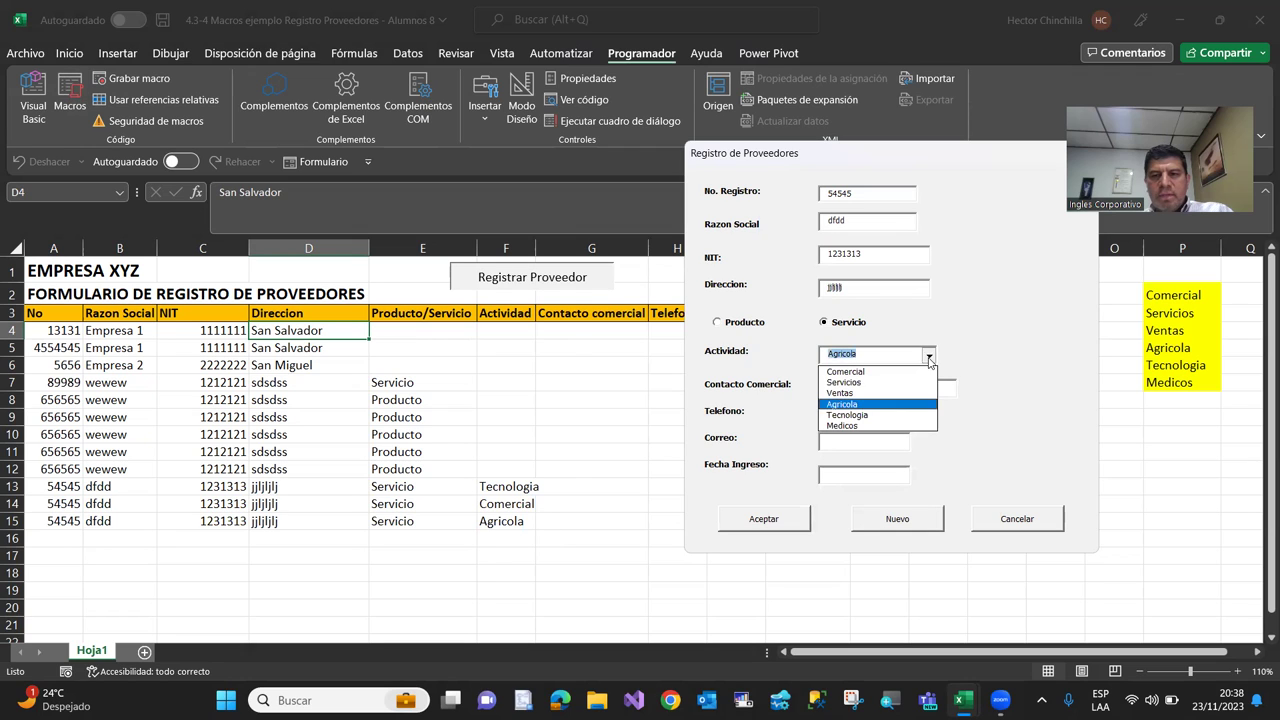
{"action": "left_click", "coordinate": [883, 383]}
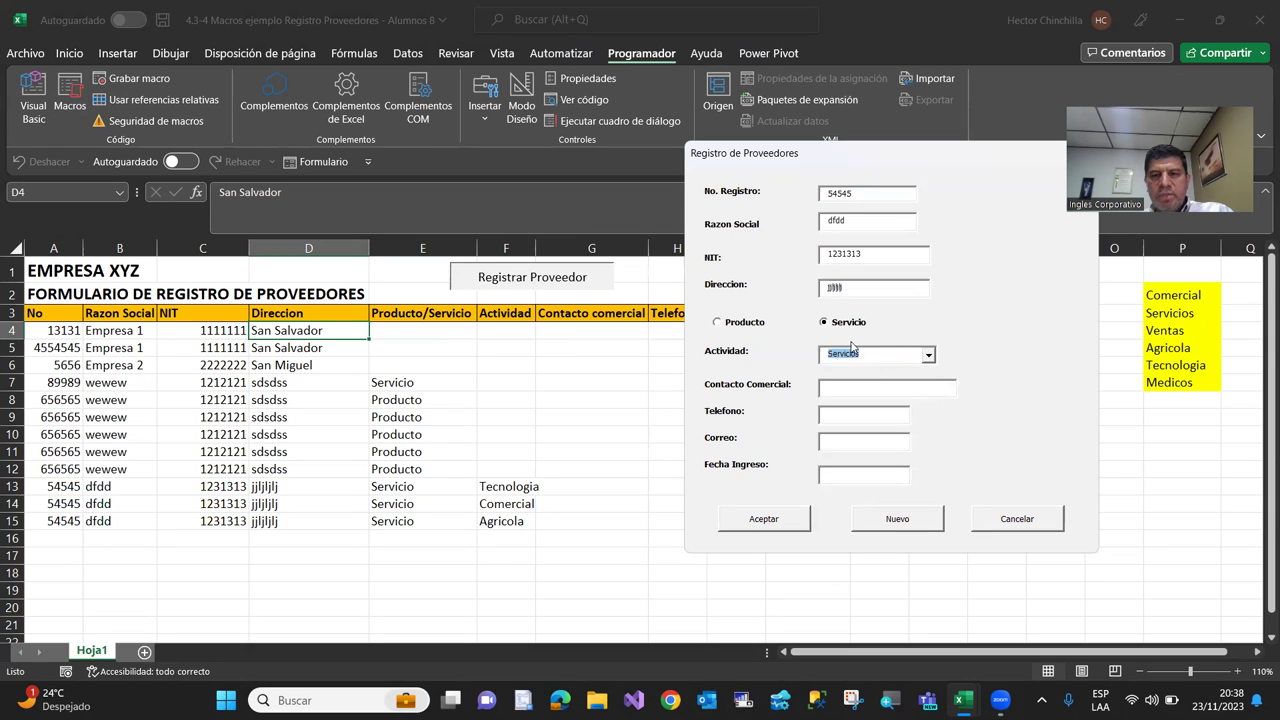
{"action": "left_click", "coordinate": [731, 329]}
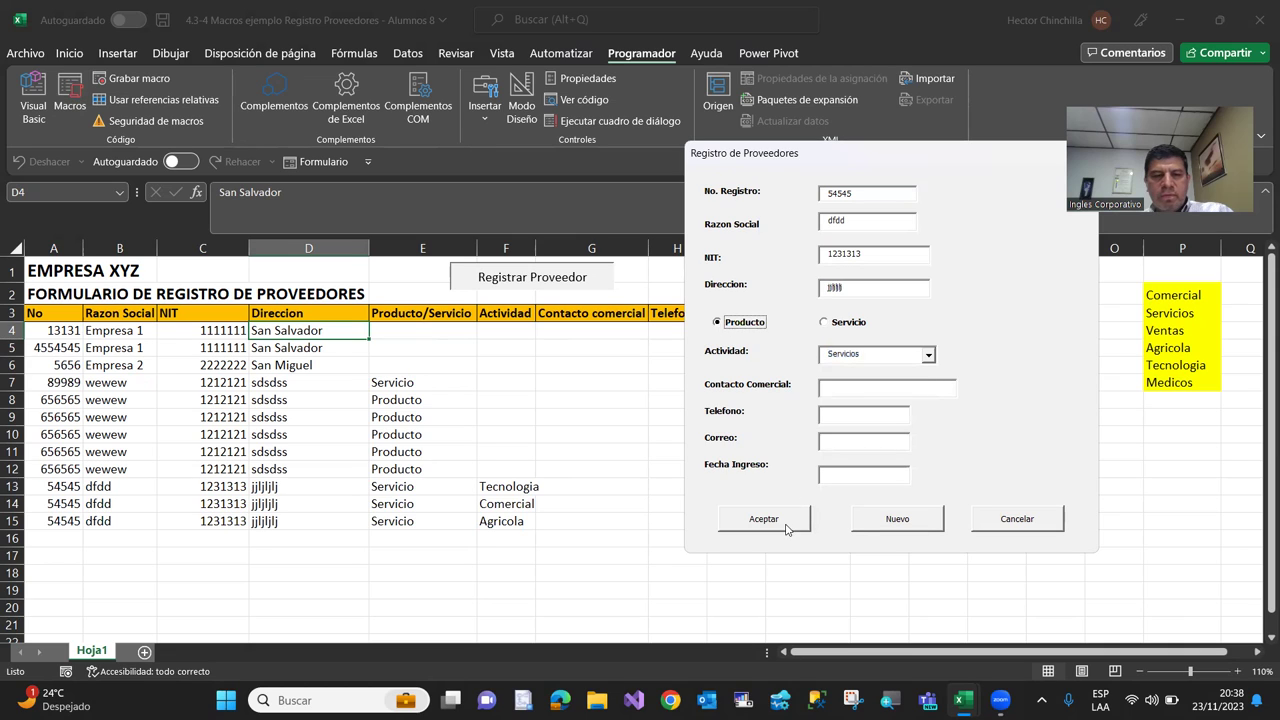
{"action": "left_click", "coordinate": [787, 530]}
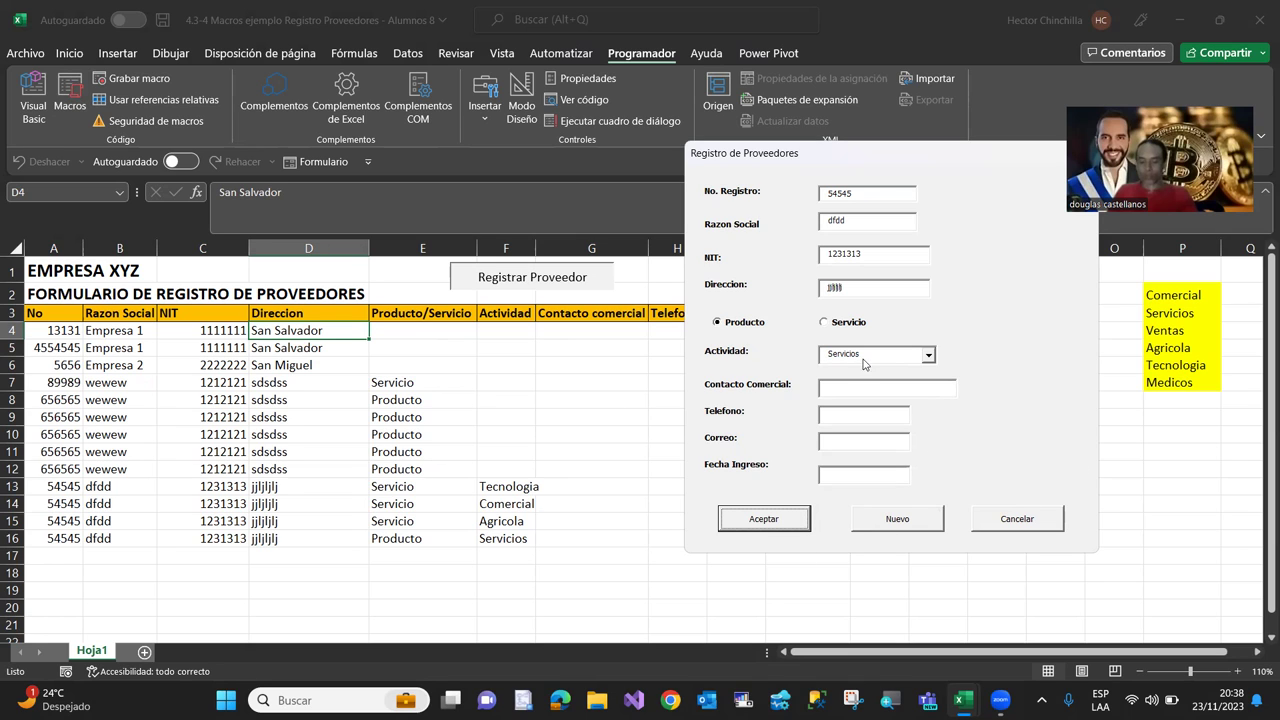
{"action": "left_click_drag", "start_coordinate": [918, 158], "coordinate": [822, 148]}
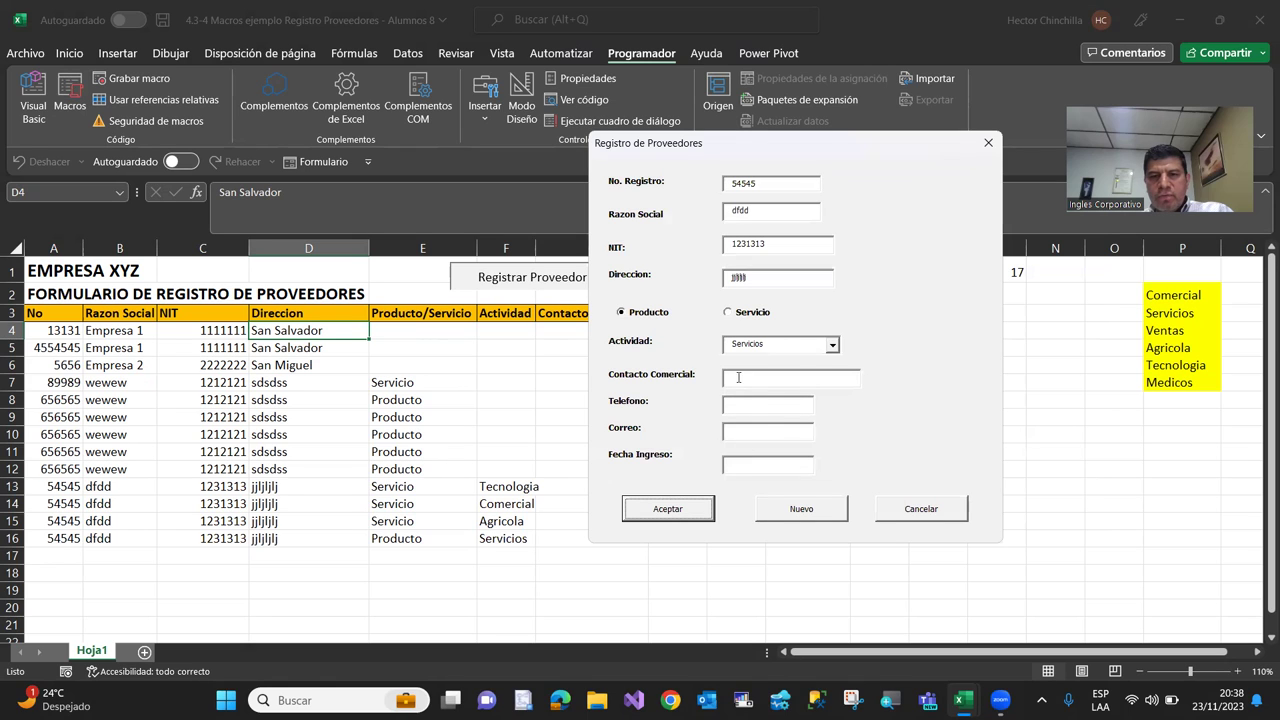
{"action": "left_click", "coordinate": [989, 146]}
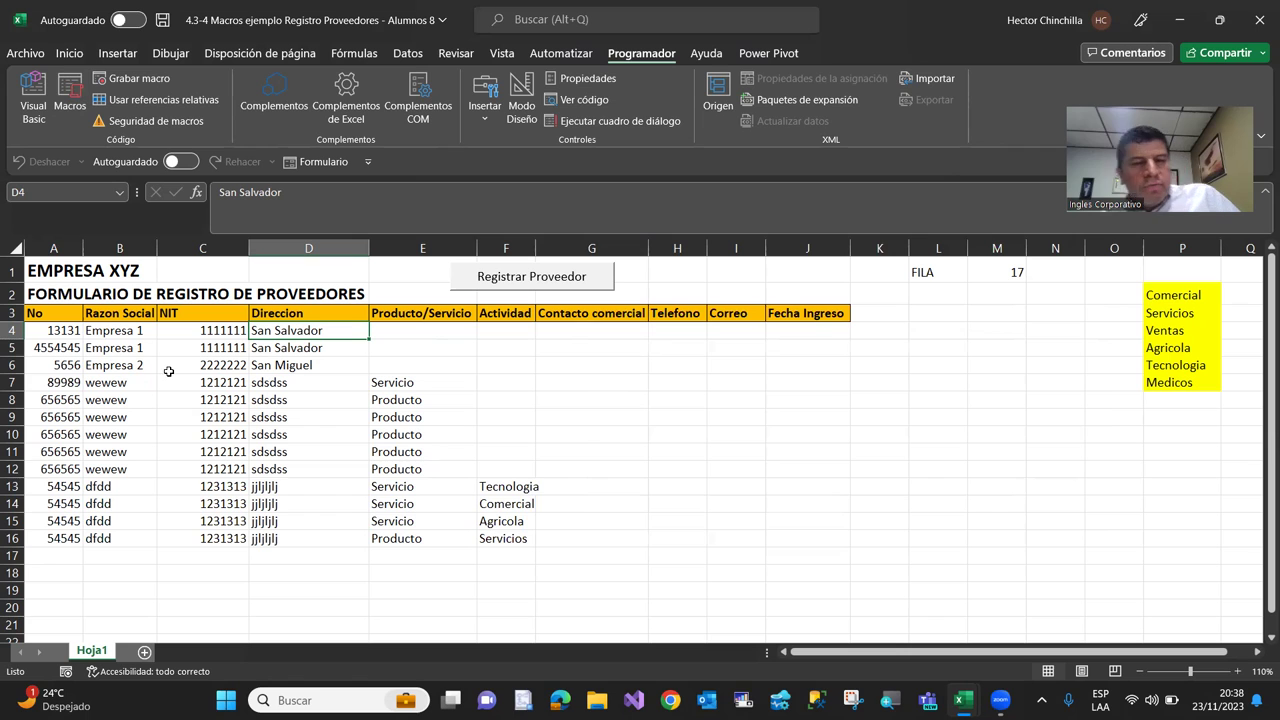
- Check the Contacto, Telefono, Correo and Fecha Ingreso text box names, then open the cmdAceptar_Click code
{"action": "left_click", "coordinate": [33, 100]}
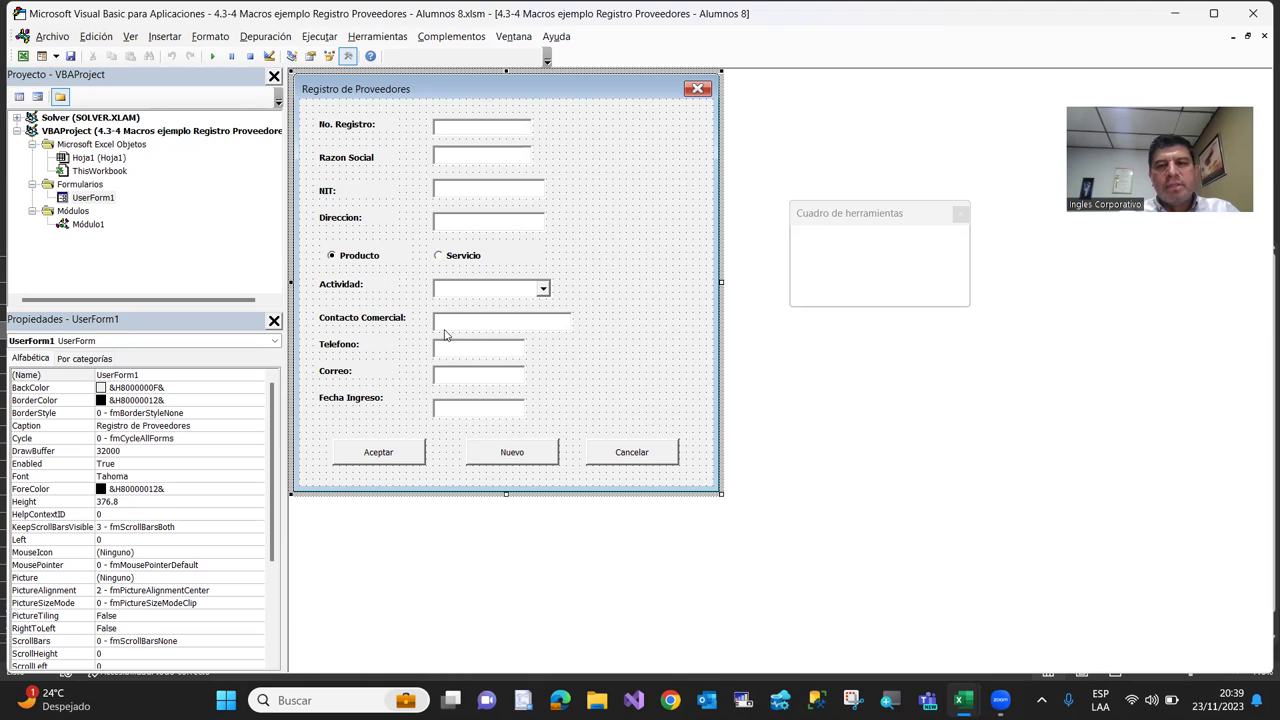
{"action": "left_click", "coordinate": [838, 220]}
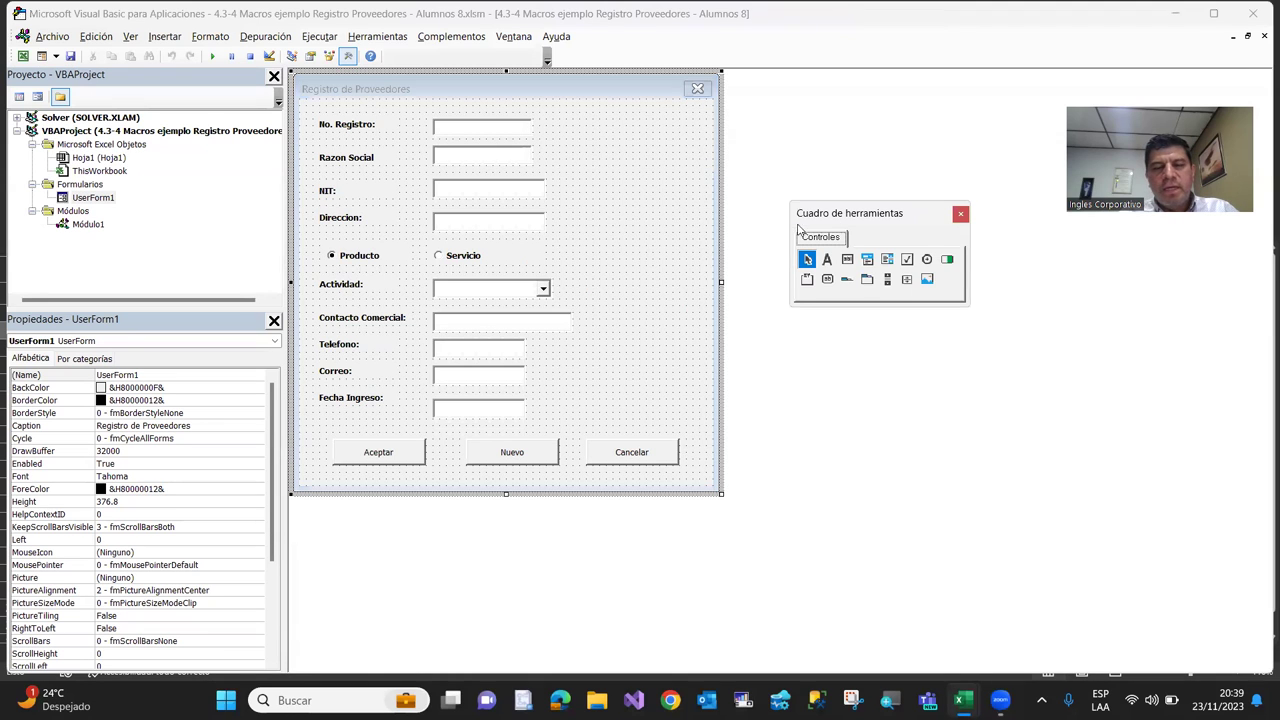
{"action": "left_click_drag", "start_coordinate": [840, 213], "coordinate": [820, 209]}
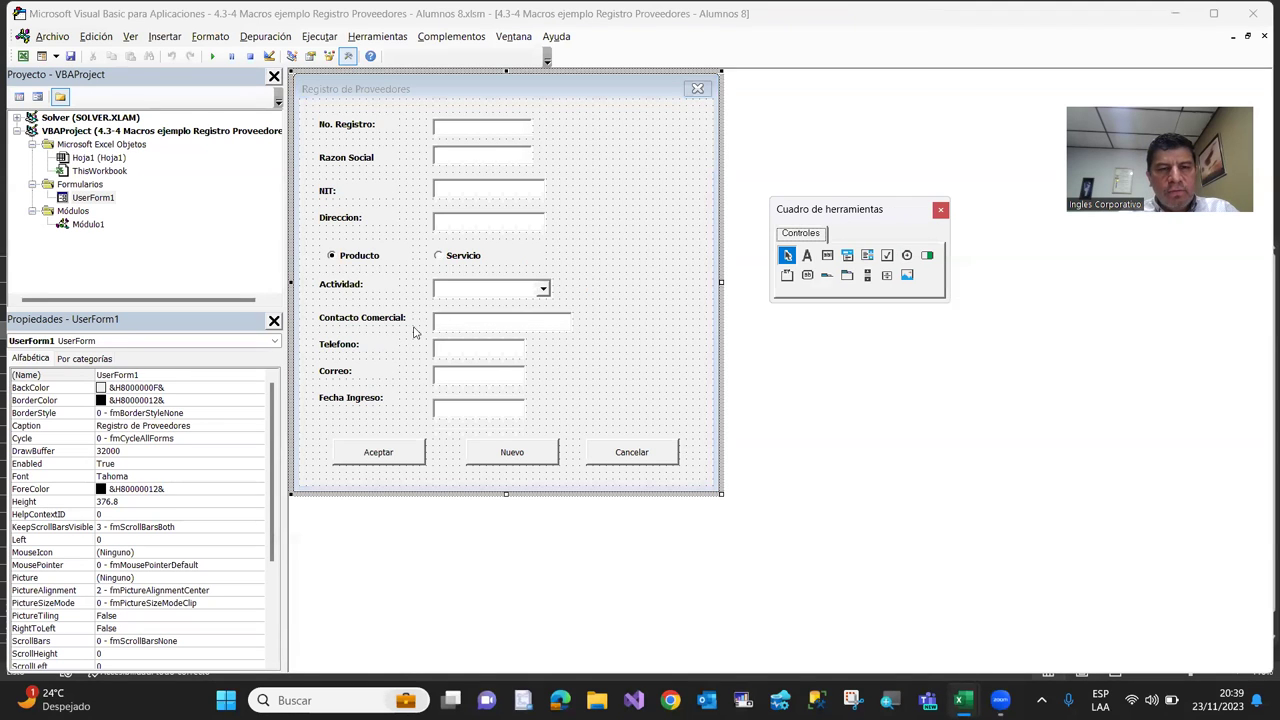
{"action": "left_click", "coordinate": [440, 324]}
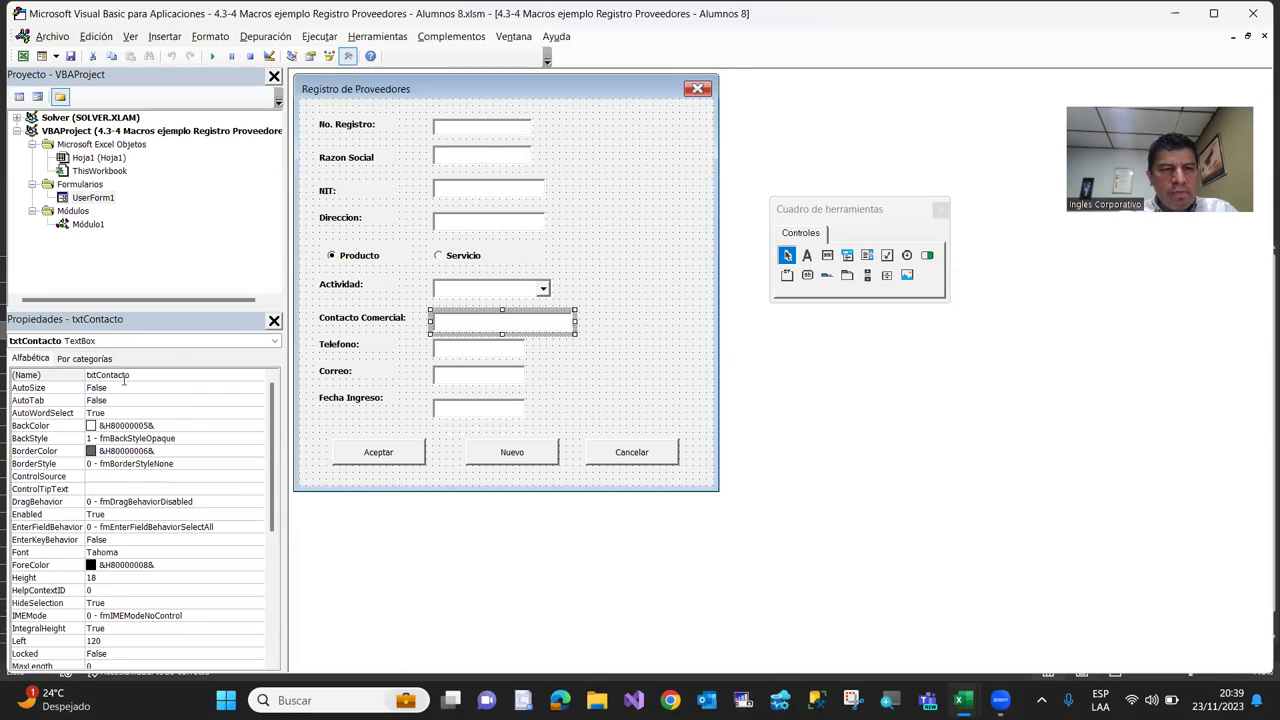
{"action": "left_click", "coordinate": [470, 352]}
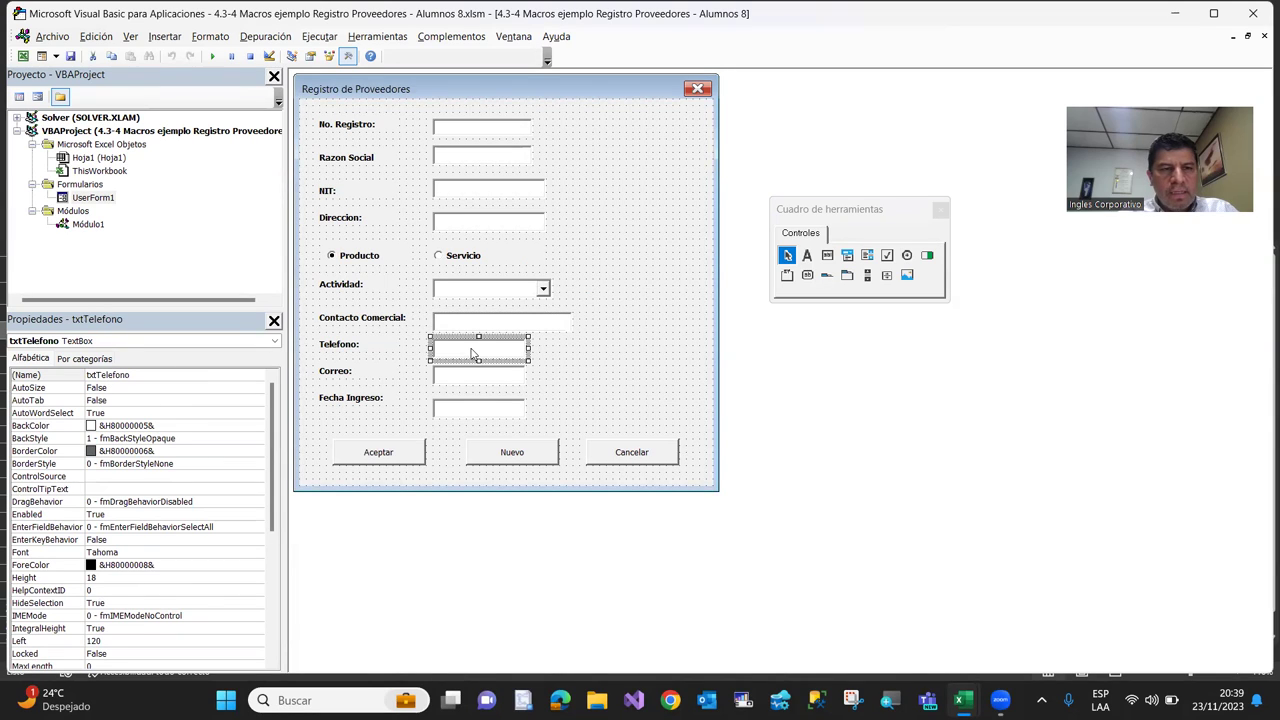
{"action": "left_click", "coordinate": [467, 378]}
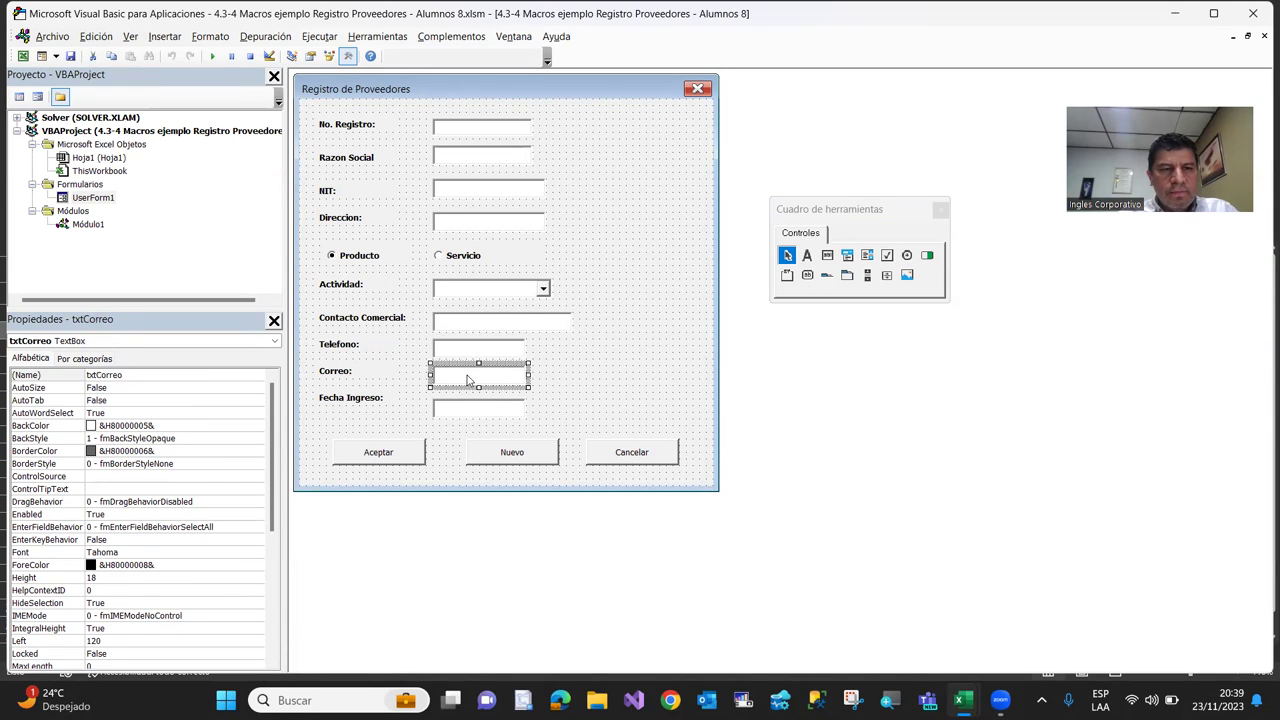
{"action": "left_click", "coordinate": [465, 409]}
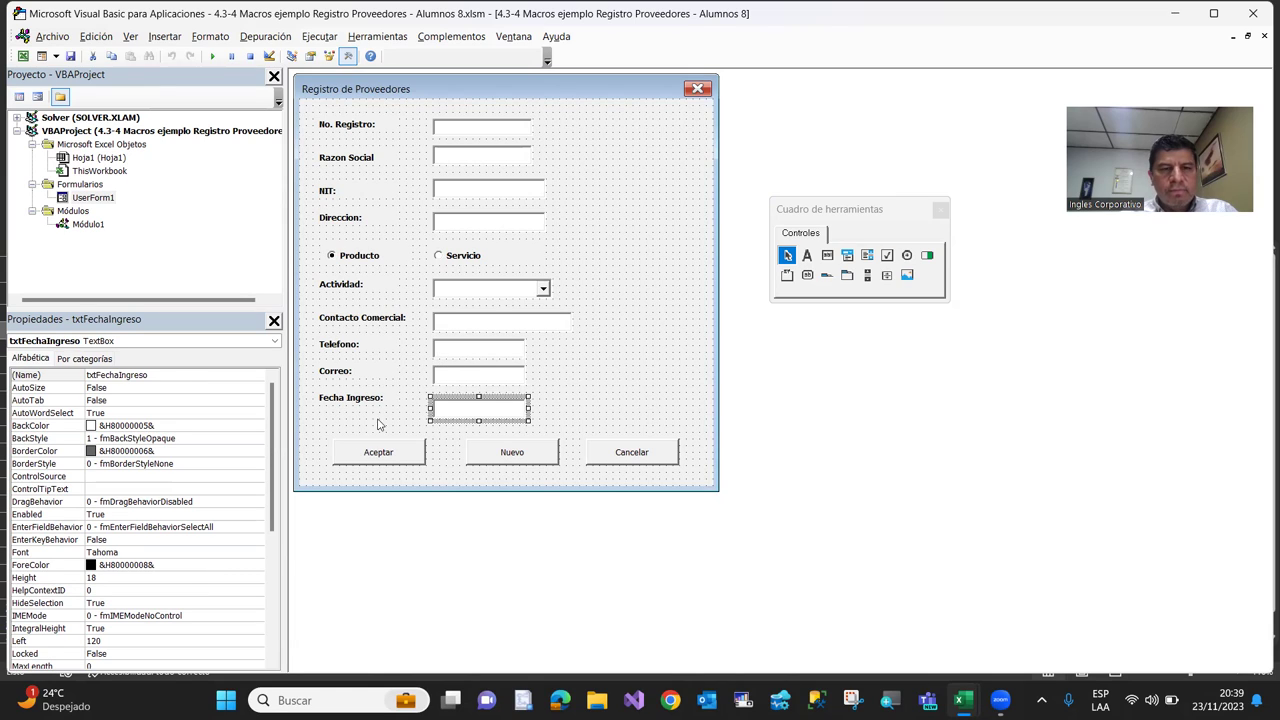
{"action": "double_click", "coordinate": [380, 452]}
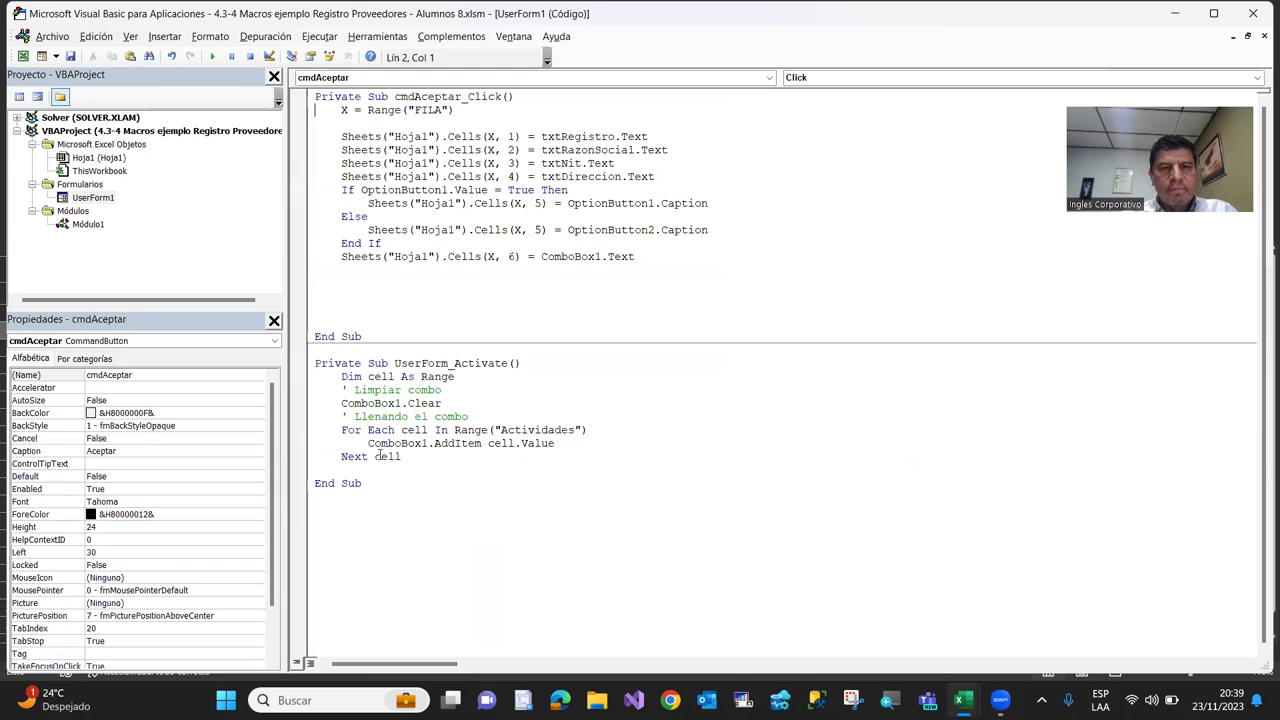
- Copy the Cells(X, 4) = txtDireccion.Text line
{"action": "left_click", "coordinate": [368, 256]}
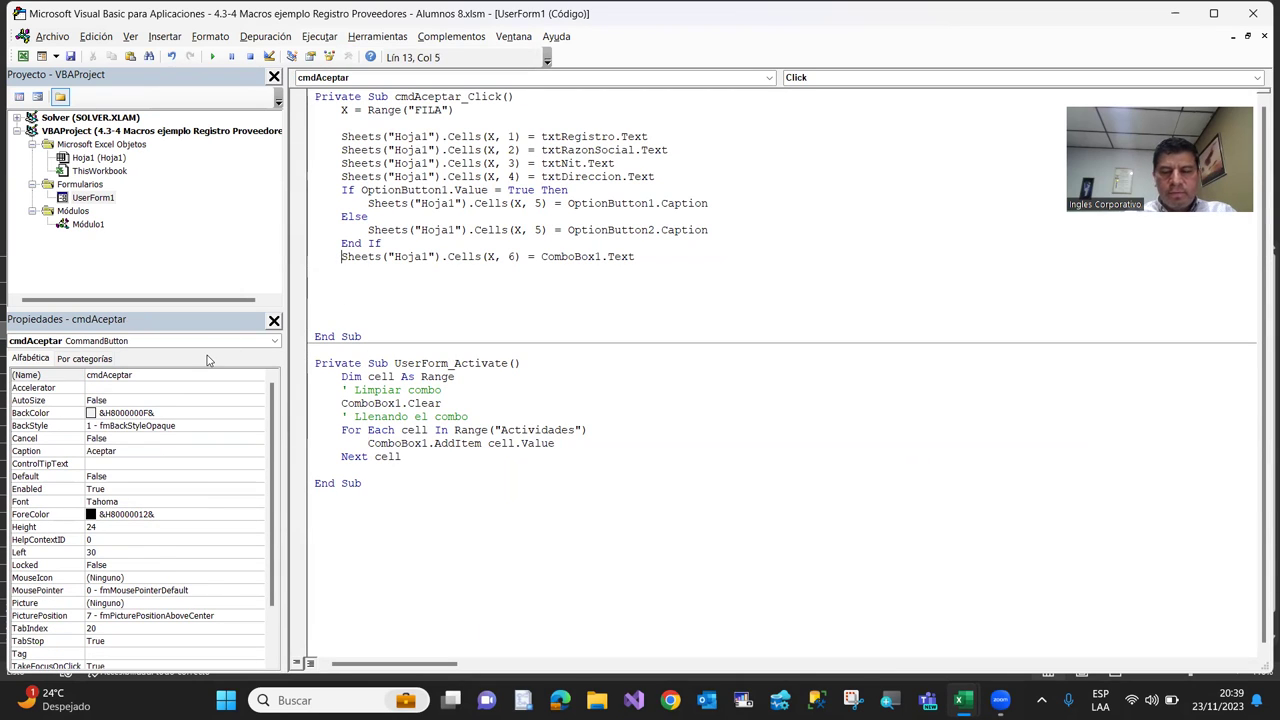
{"action": "key", "text": "Up"}
{"action": "key", "text": "shift+End"}
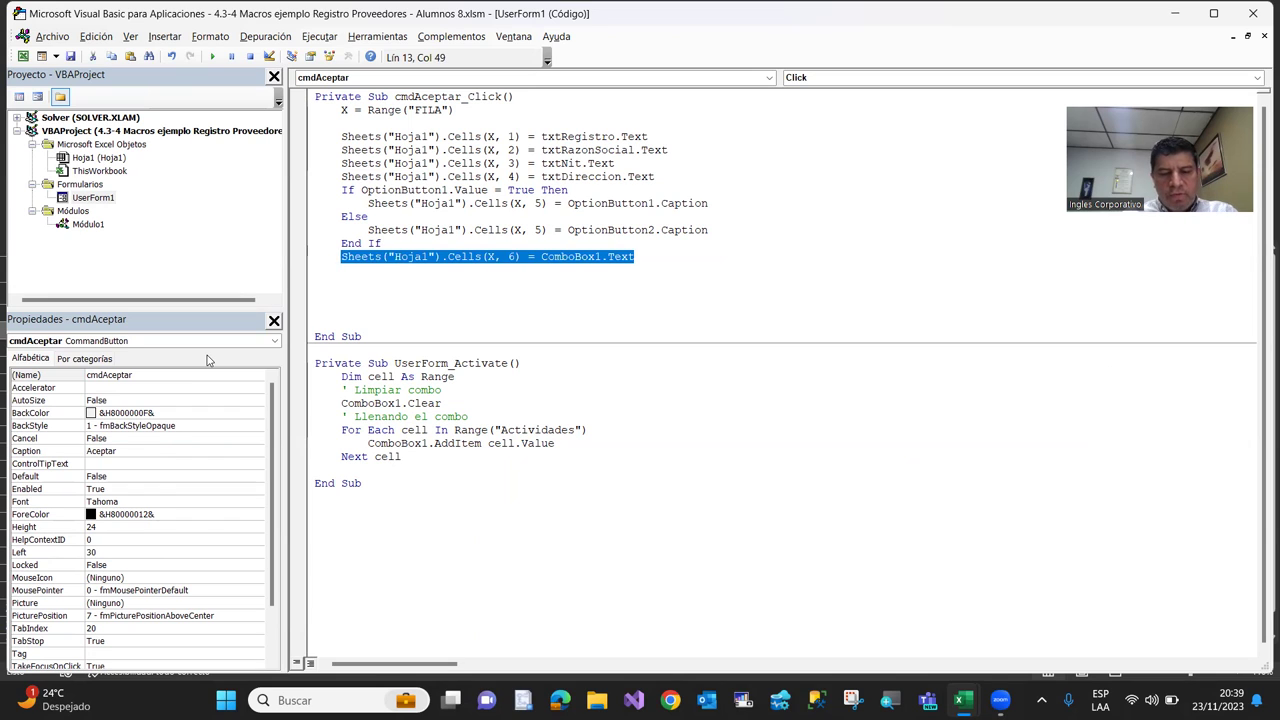
{"action": "left_click", "coordinate": [340, 176]}
{"action": "key", "text": "shift+End"}
{"action": "key", "text": "ctrl+c"}
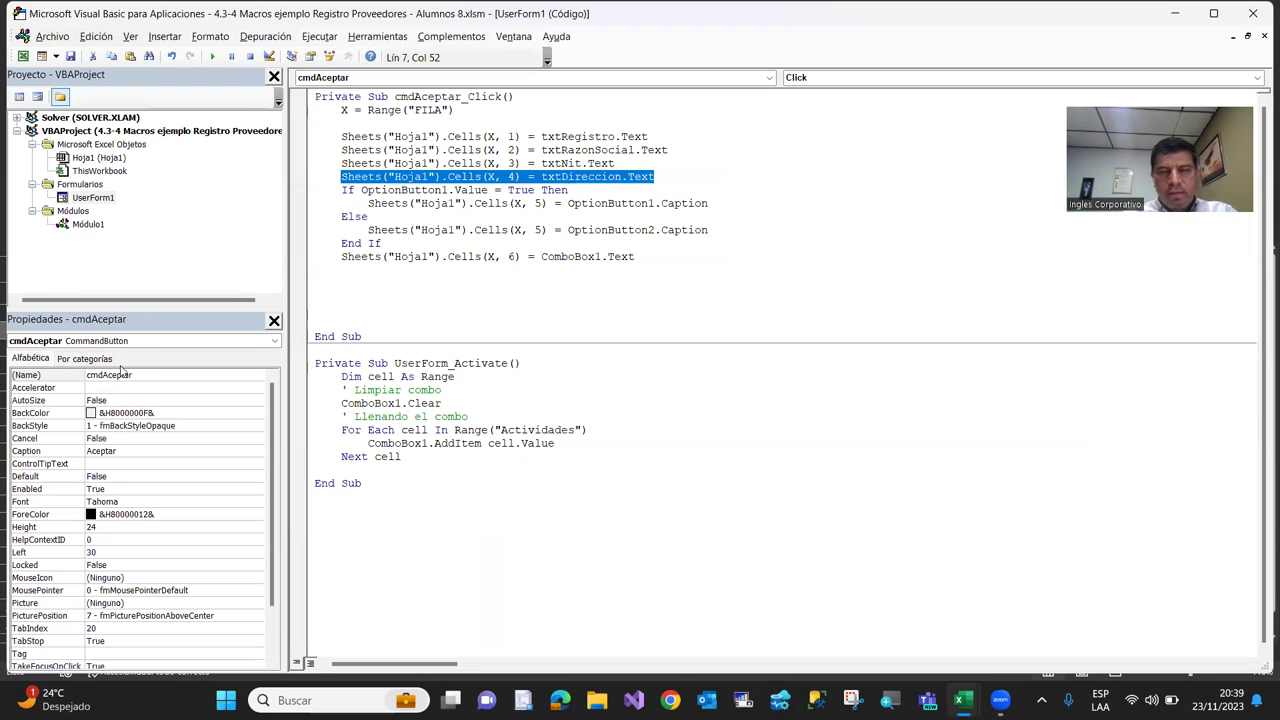
{"action": "key", "text": "Down"}
{"action": "key", "text": "Down"}
{"action": "key", "text": "Down"}
{"action": "key", "text": "Down"}
- Paste four copies below the ComboBox1 line, undoing an accidental deletion of ComboBox1.Text
{"action": "key", "text": "Return"}
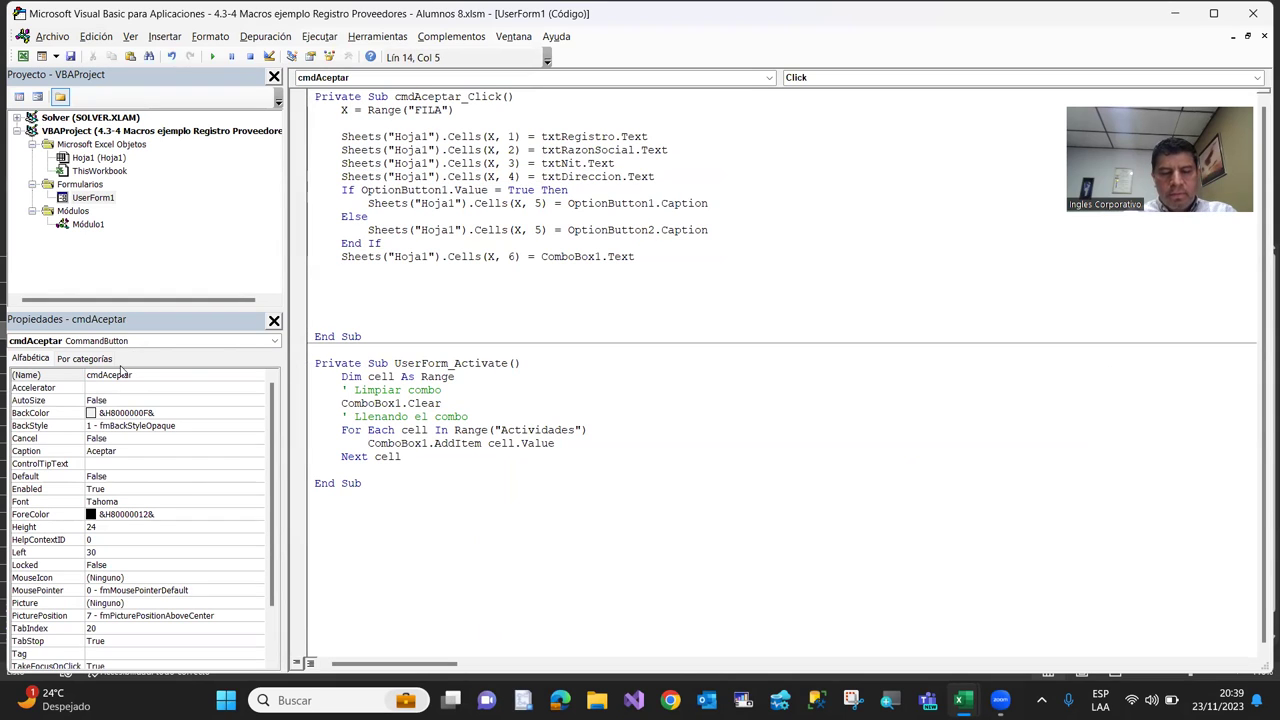
{"action": "key", "text": "ctrl+v"}
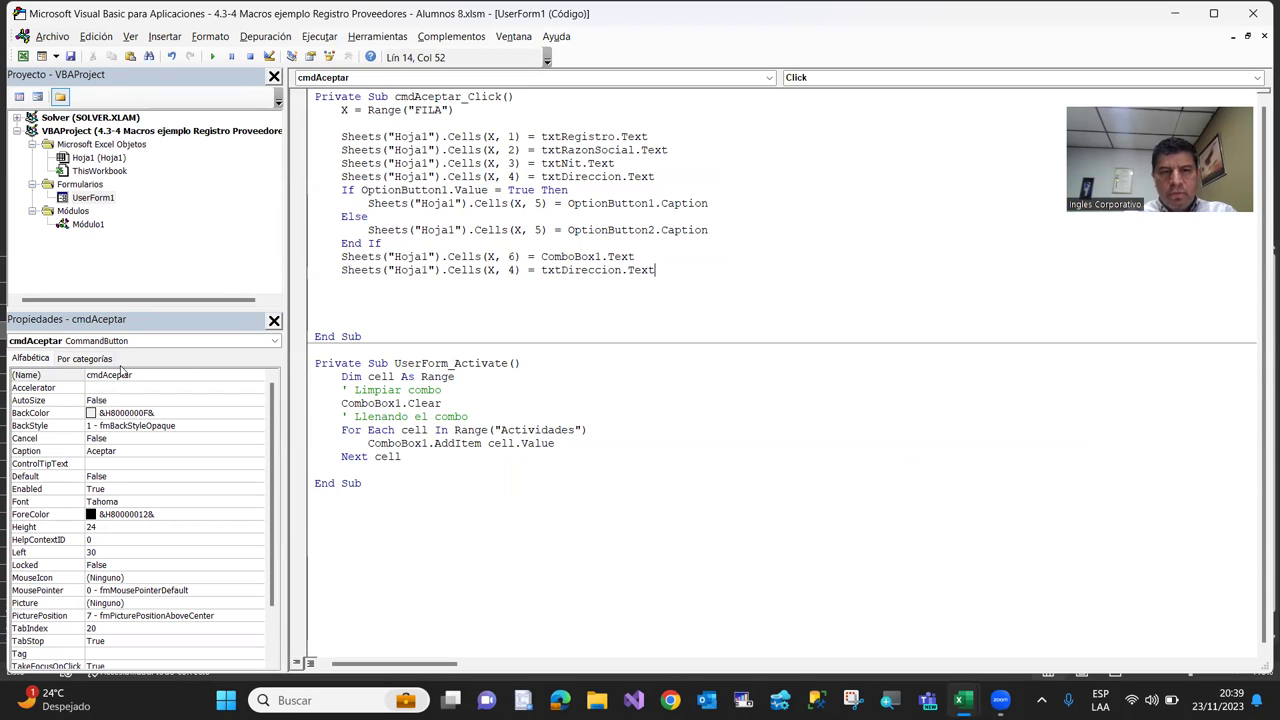
{"action": "key", "text": "Return"}
{"action": "key", "text": "ctrl+v"}
{"action": "key", "text": "Return"}
{"action": "key", "text": "ctrl+v"}
{"action": "key", "text": "Return"}
{"action": "type", "text": "v"}
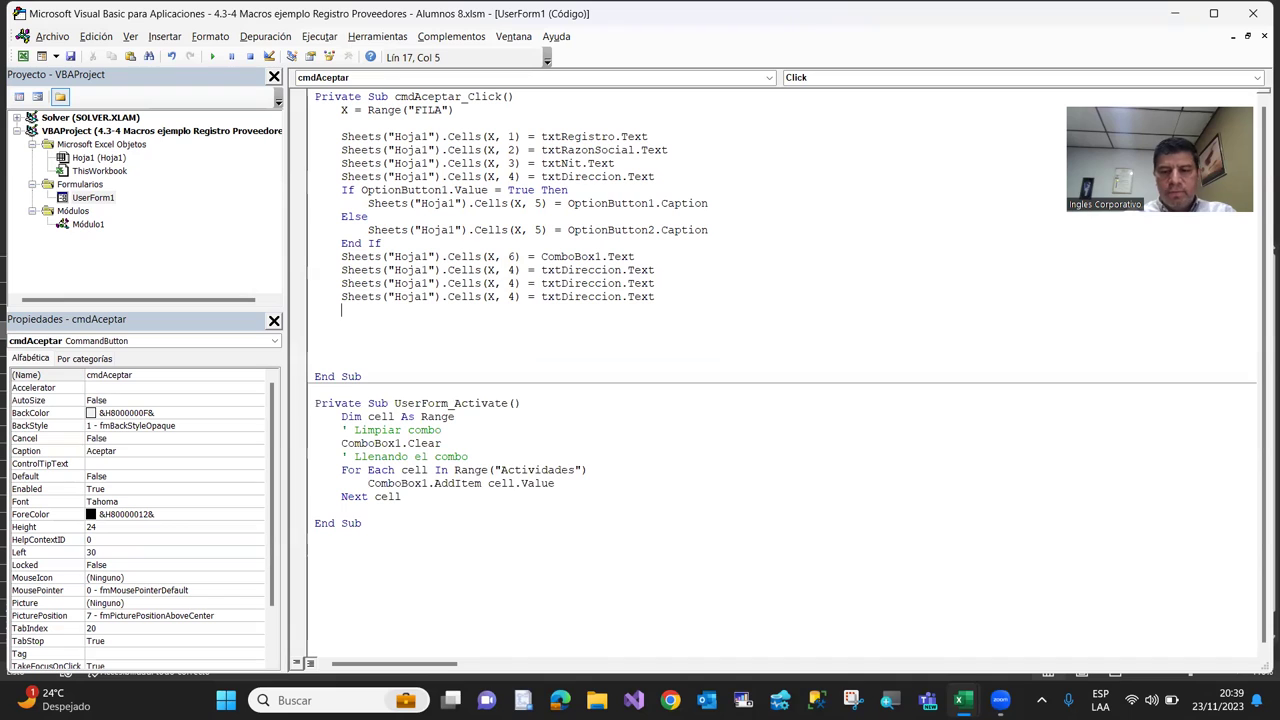
{"action": "key", "text": "ctrl+v"}
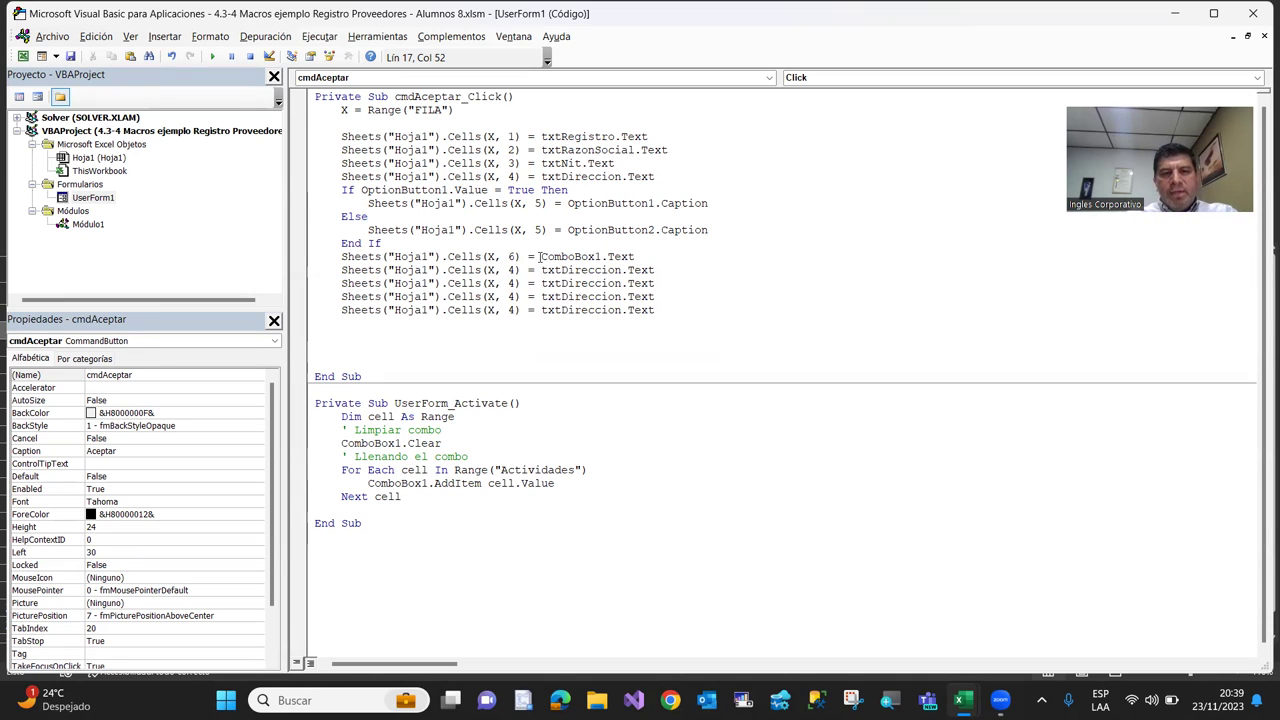
{"action": "key", "text": "shift+End"}
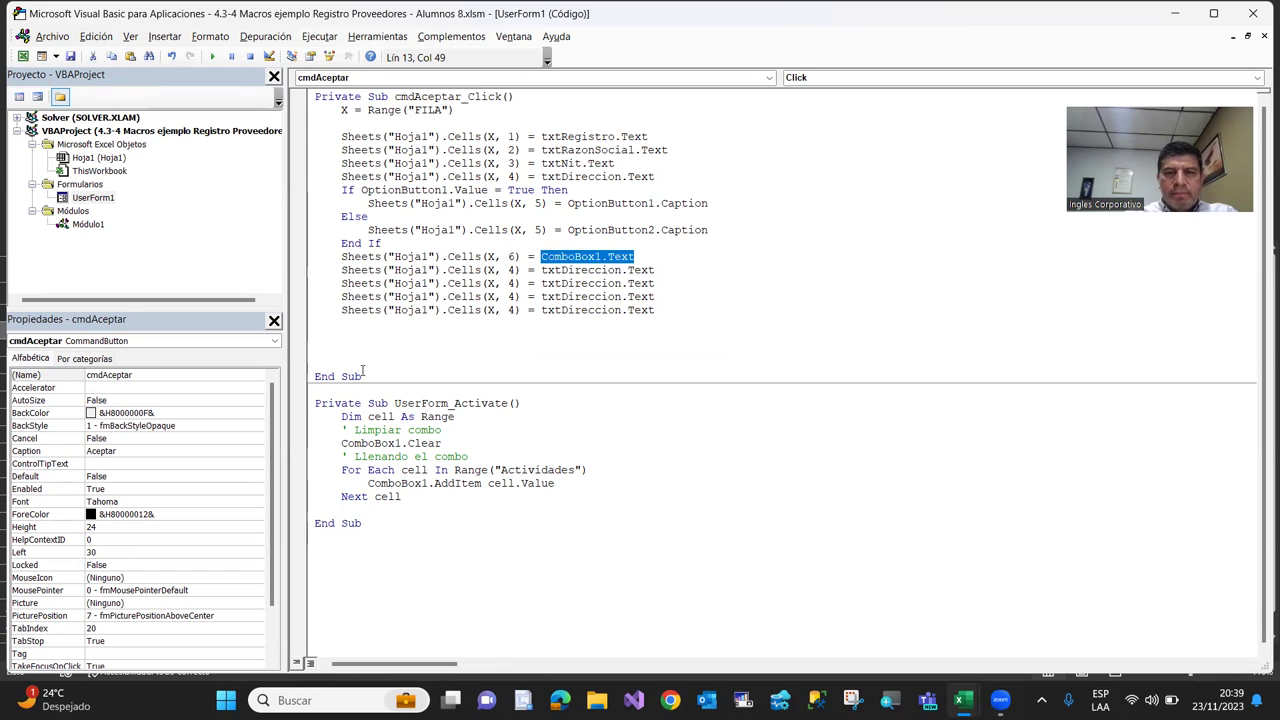
{"action": "key", "text": "Delete"}
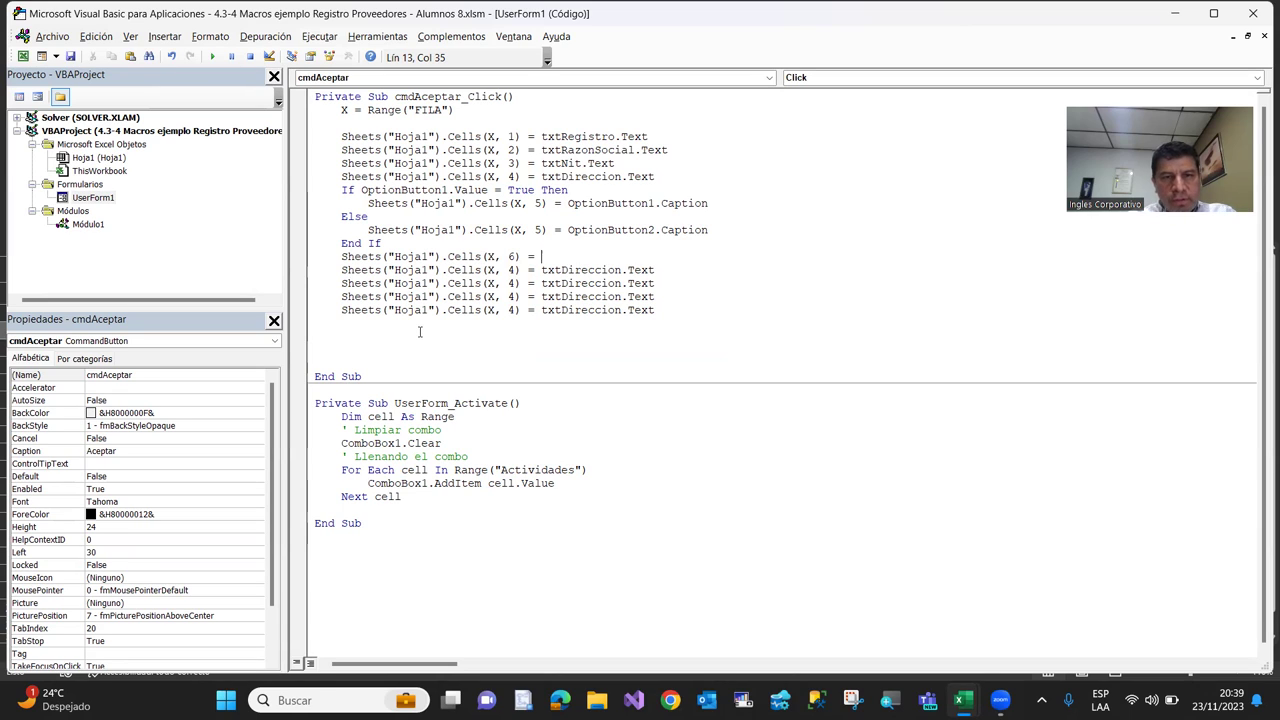
{"action": "key", "text": "ctrl+z"}
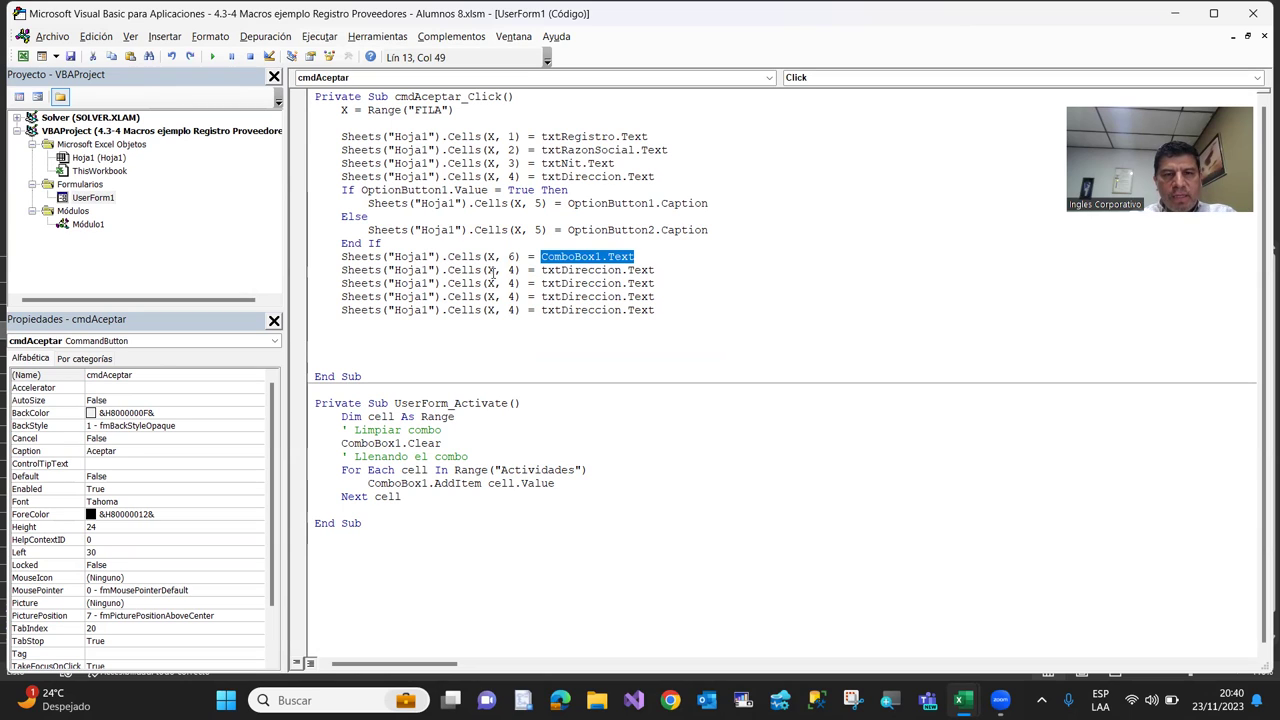
- Change the first copied line to Cells(X, 7) = txtContacto.Text
{"action": "left_click", "coordinate": [492, 270]}
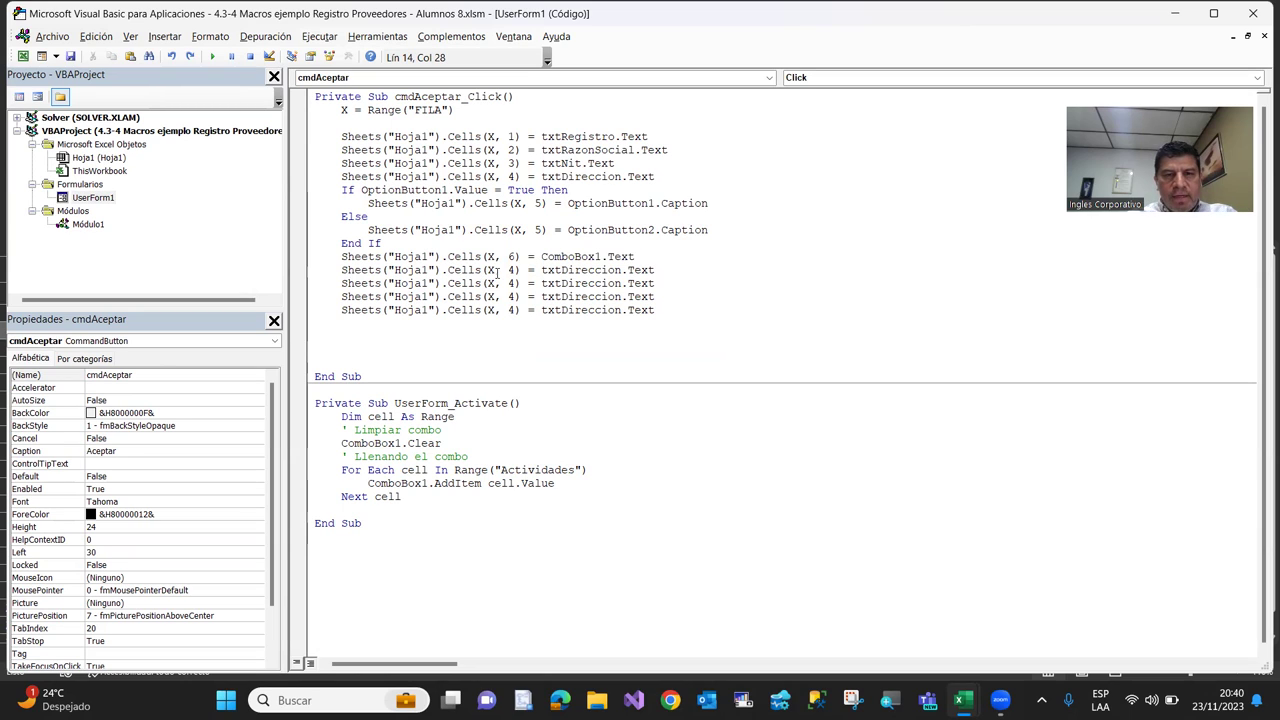
{"action": "key", "text": "Right"}
{"action": "key", "text": "Right"}
{"action": "key", "text": "Delete"}
{"action": "type", "text": "7"}
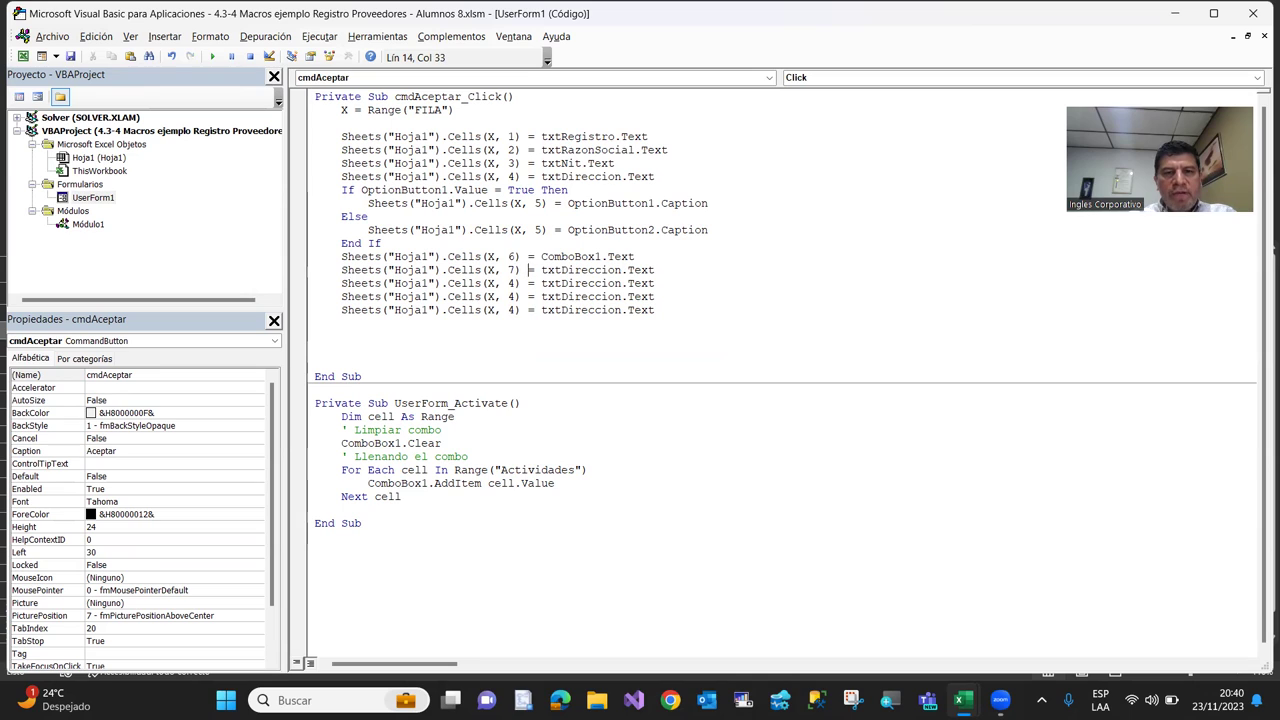
{"action": "key", "text": "Right"}
{"action": "key", "text": "Right"}
{"action": "key", "text": "Right"}
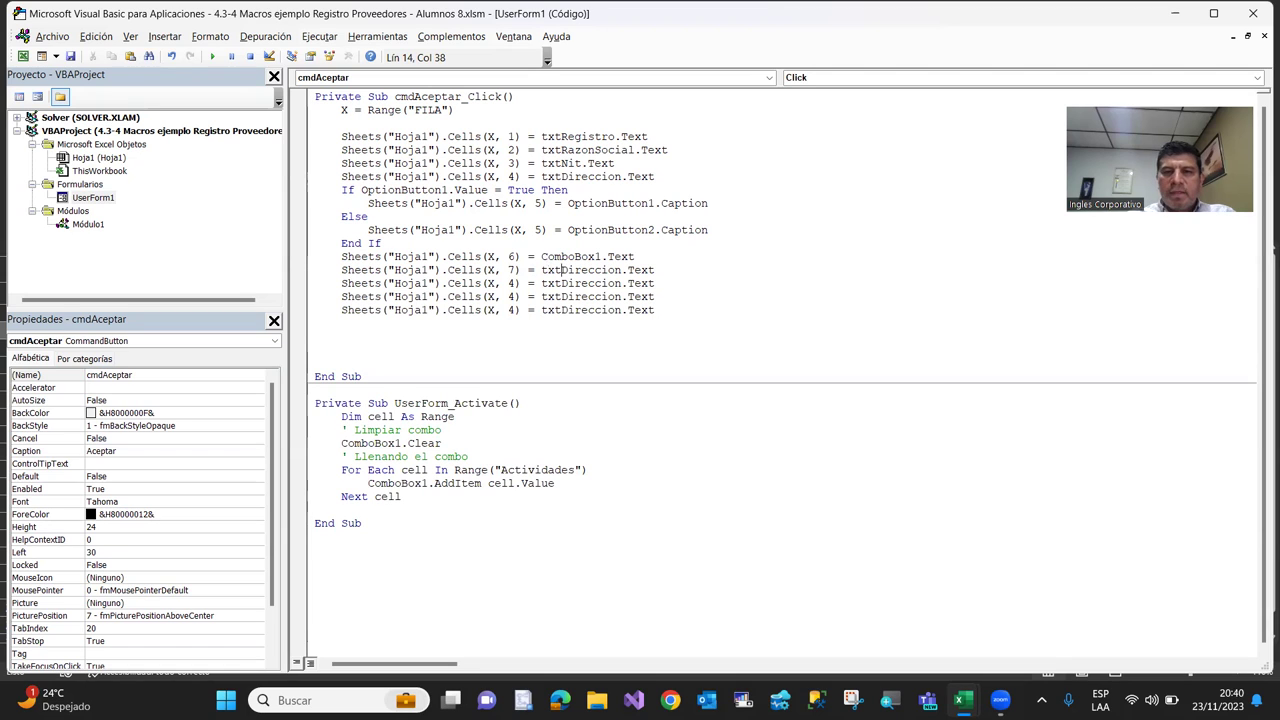
{"action": "key", "text": "Delete"}
{"action": "key", "text": "Delete"}
{"action": "key", "text": "Delete"}
{"action": "key", "text": "Delete"}
{"action": "key", "text": "Delete"}
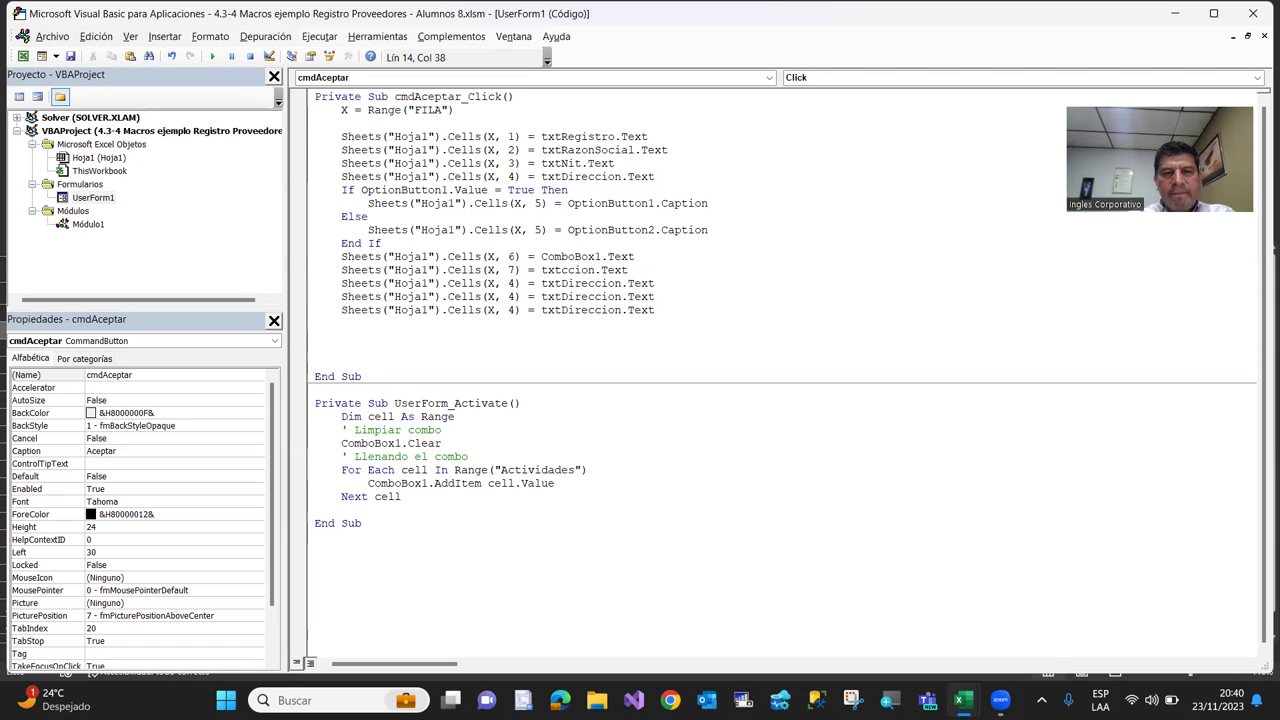
{"action": "key", "text": "Delete"}
{"action": "key", "text": "Delete"}
{"action": "key", "text": "Delete"}
{"action": "key", "text": "Delete"}
{"action": "key", "text": "Delete"}
{"action": "key", "text": "Delete"}
{"action": "key", "text": "Delete"}
{"action": "key", "text": "Delete"}
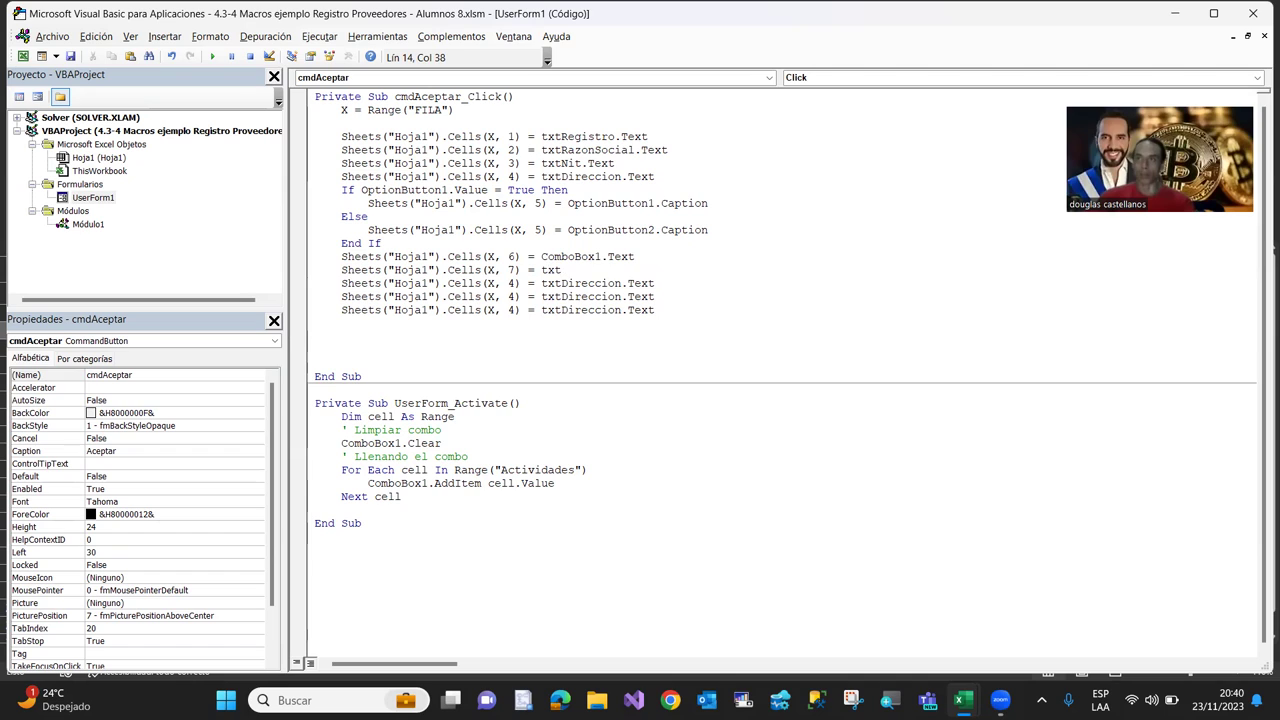
{"action": "type", "text": "contacto"}
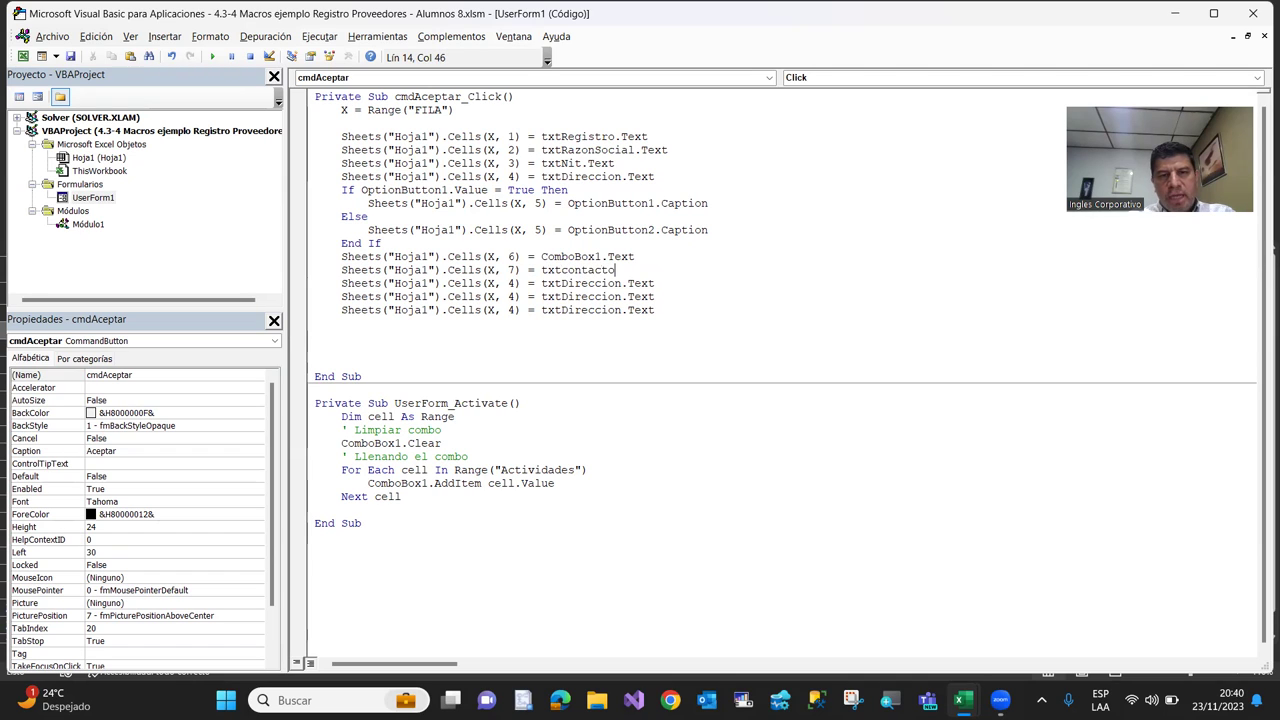
{"action": "type", "text": ".text"}
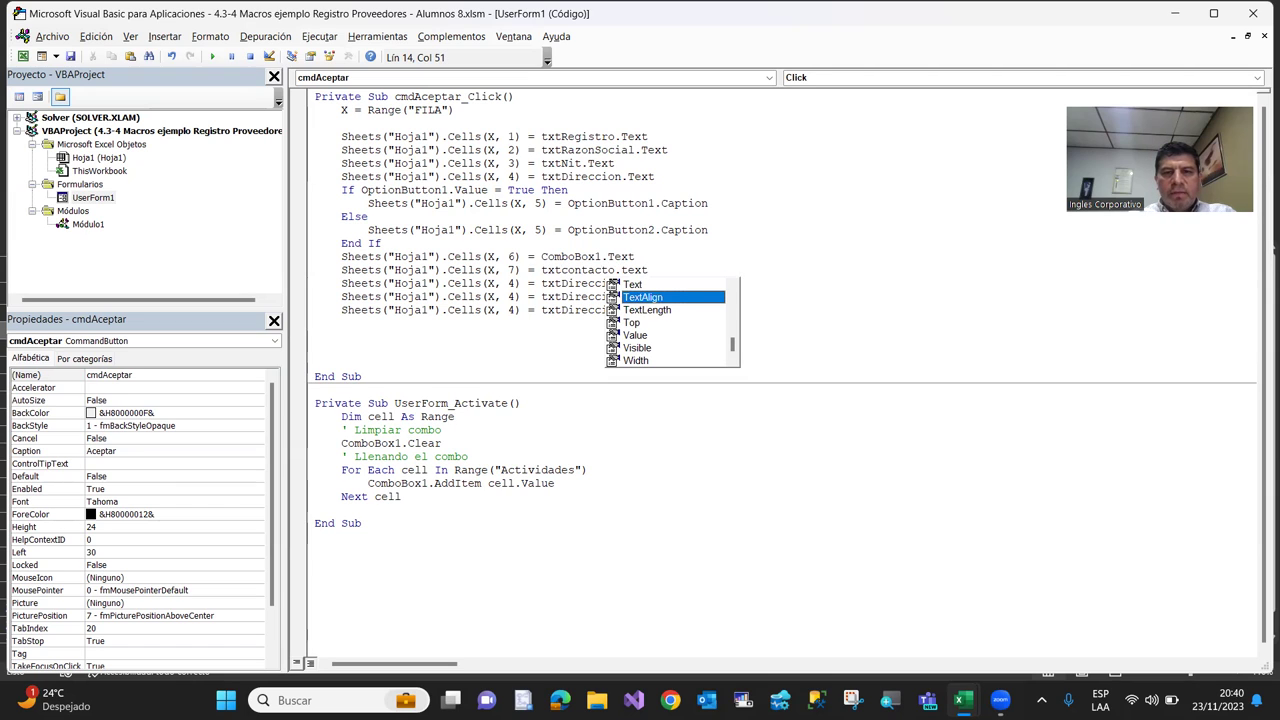
{"action": "key", "text": "Return"}
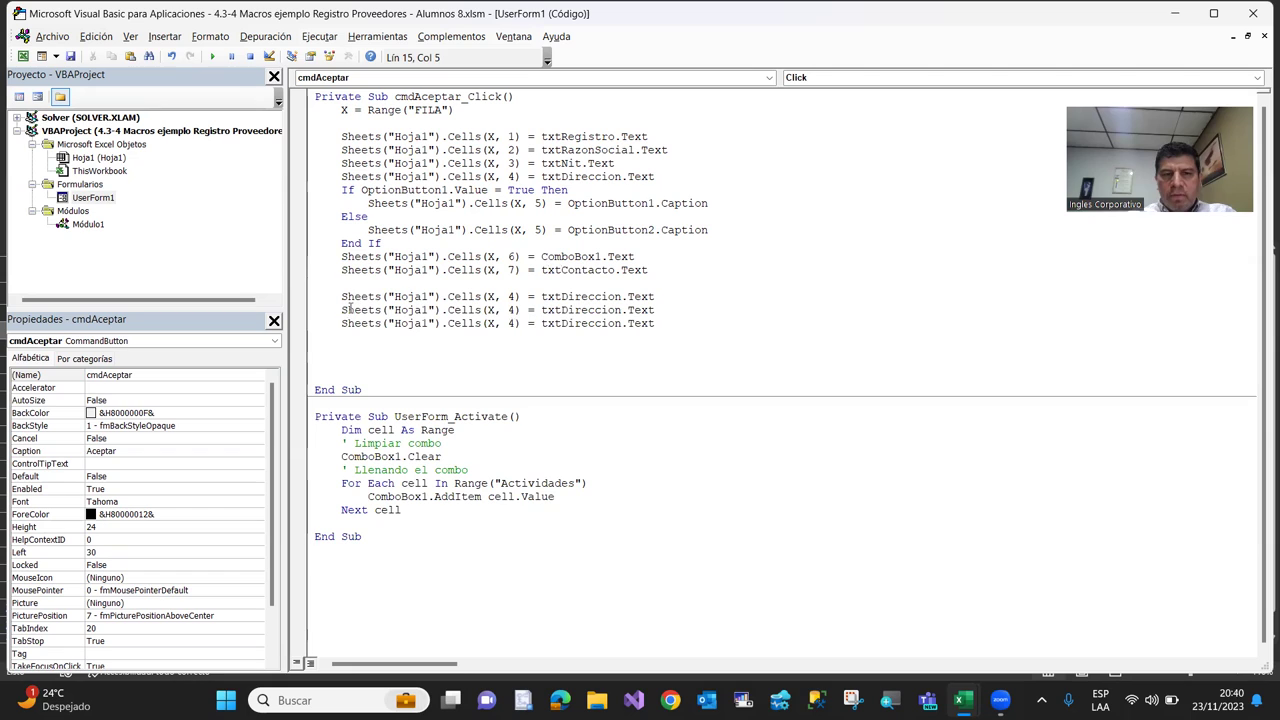
{"action": "left_click", "coordinate": [448, 297]}
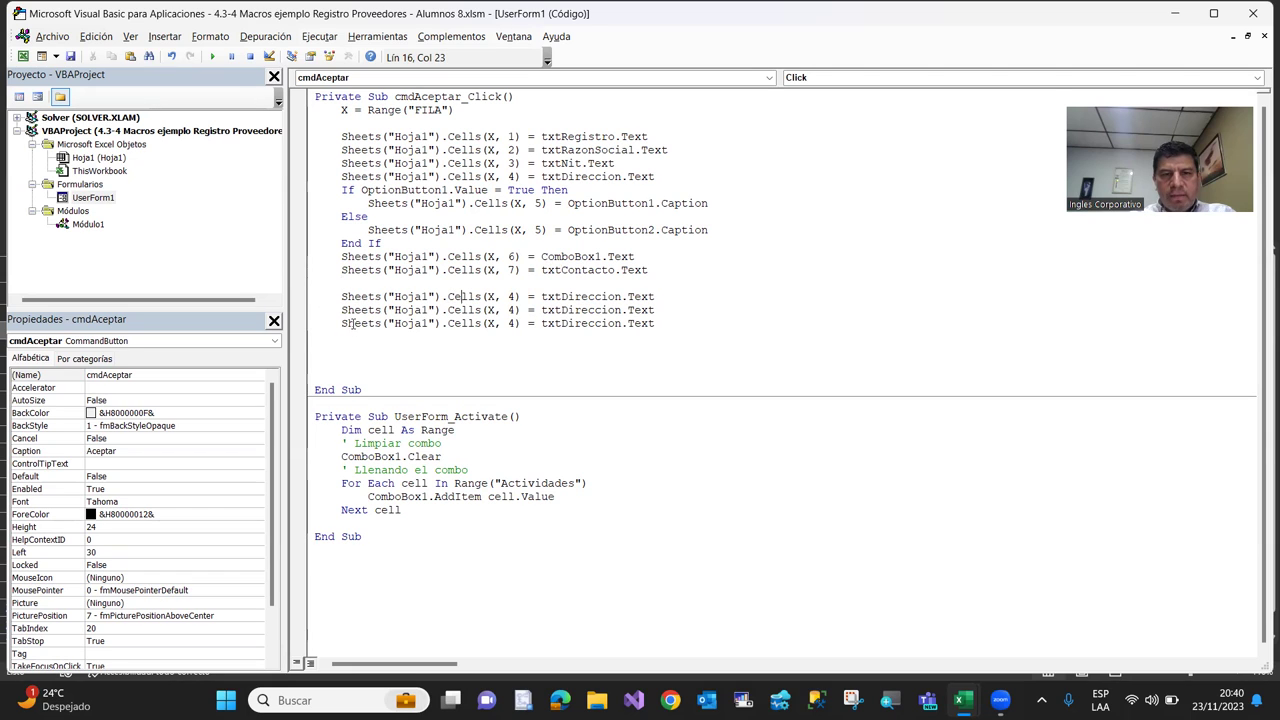
{"action": "key", "text": "Right"}
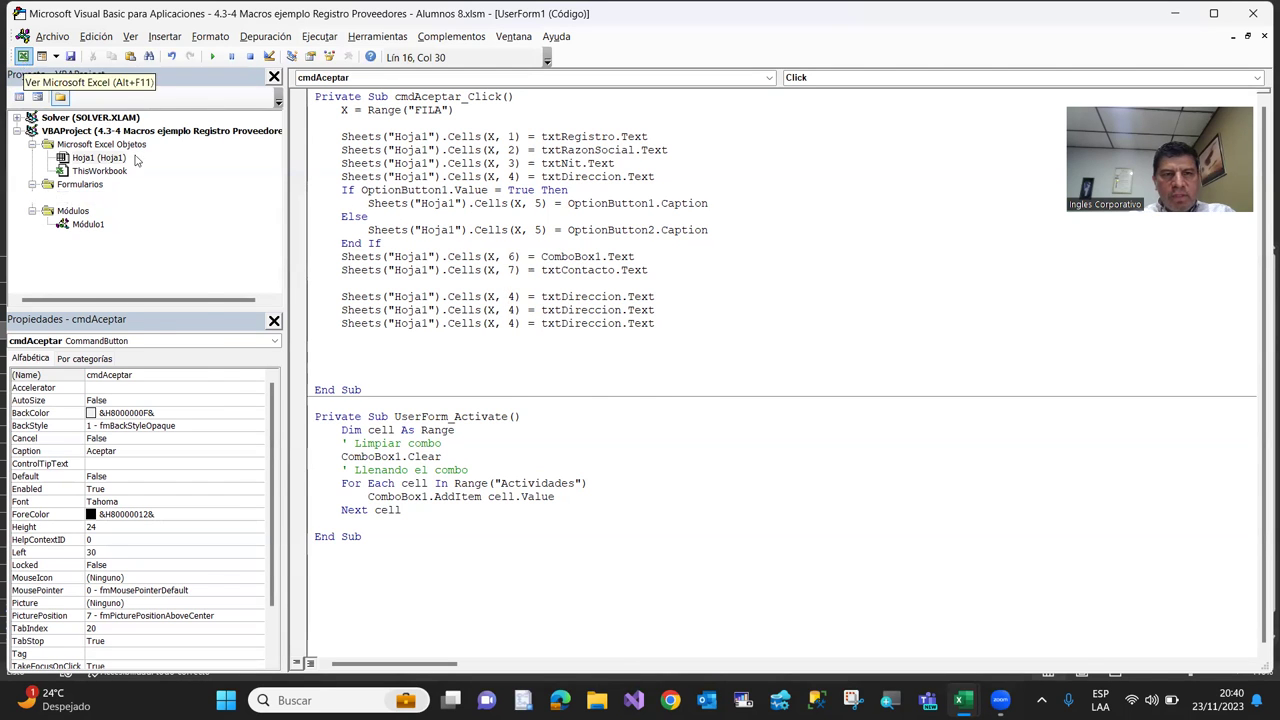
{"action": "left_click", "coordinate": [23, 56]}
{"action": "left_click", "coordinate": [56, 333]}
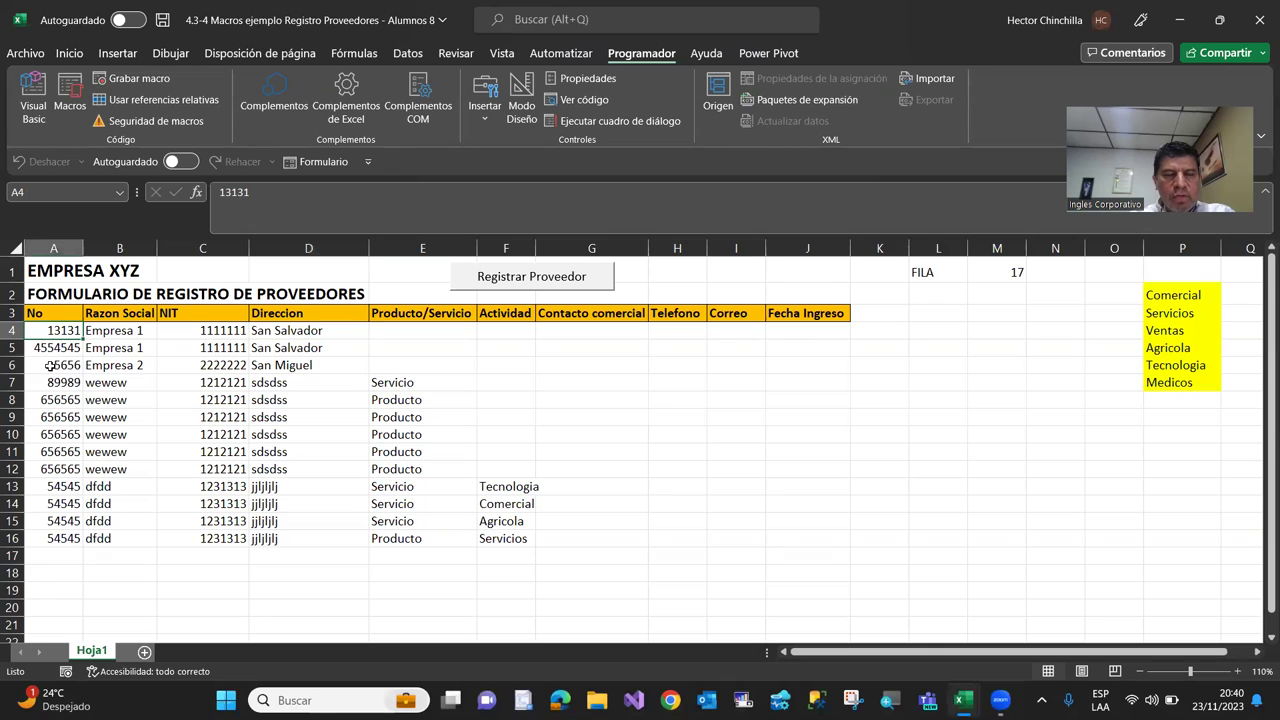
{"action": "key", "text": "Tab"}
{"action": "key", "text": "Tab"}
{"action": "key", "text": "Tab"}
{"action": "key", "text": "Tab"}
{"action": "key", "text": "Tab"}
{"action": "key", "text": "Tab"}
{"action": "key", "text": "Tab"}
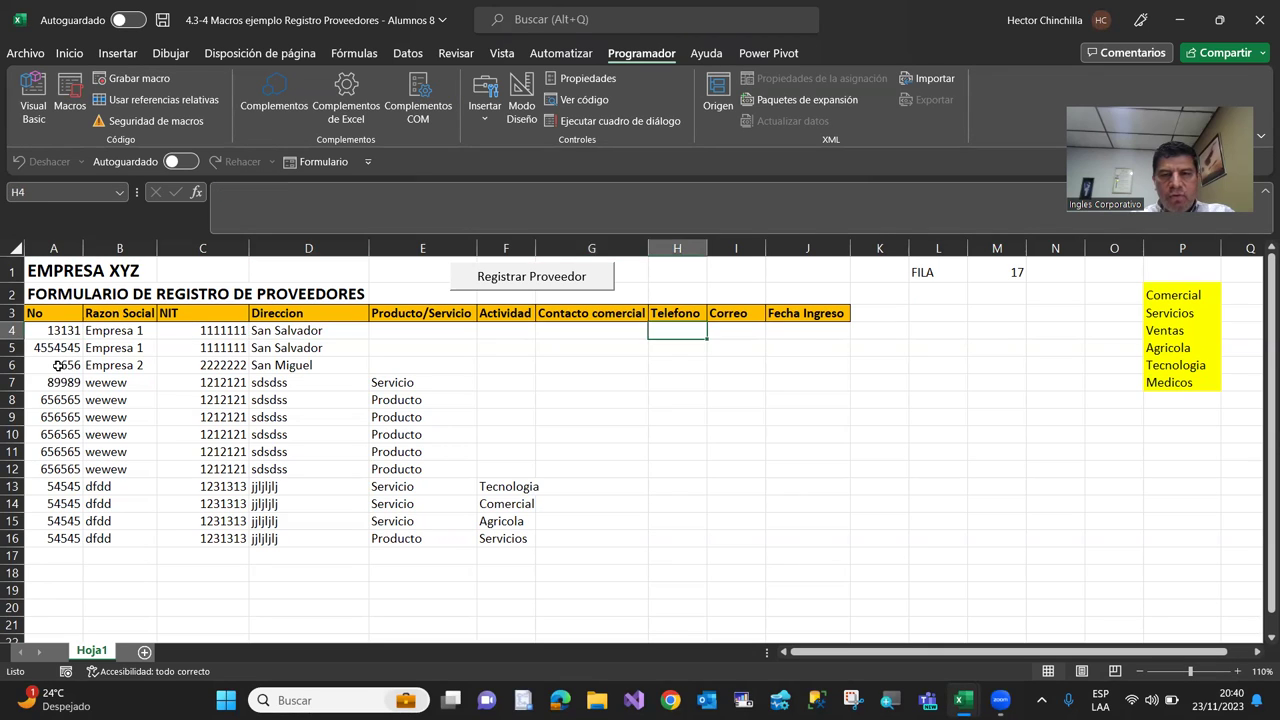
{"action": "key", "text": "Tab"}
{"action": "key", "text": "Tab"}
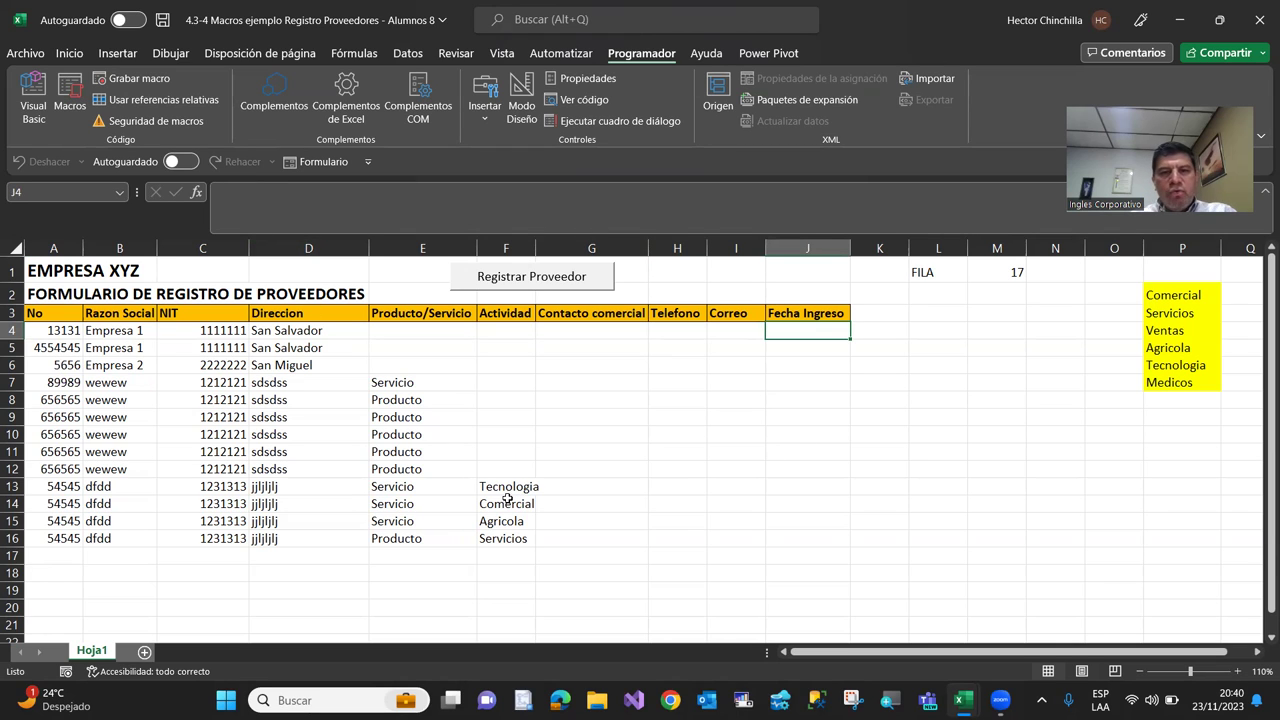
{"action": "left_click", "coordinate": [34, 100]}
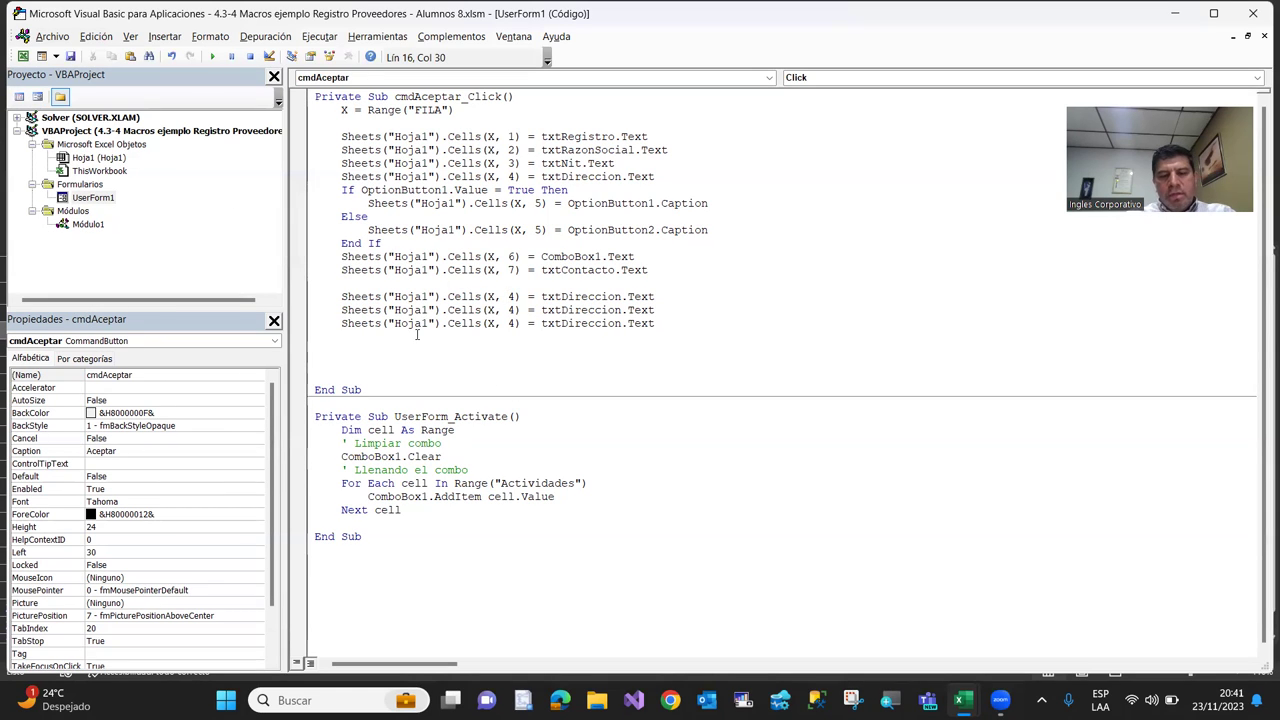
- Change the next copied line to Cells(X, 8) = txtTelefono.Text
{"action": "type", "text": "8"}
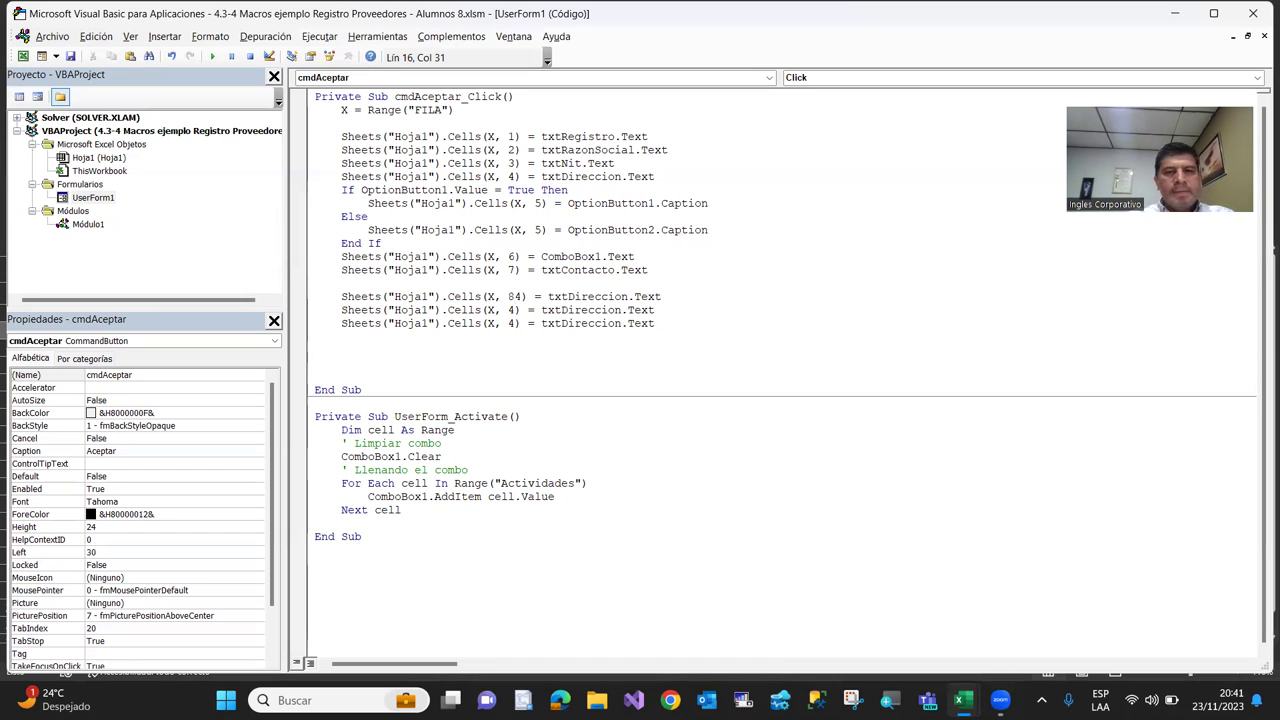
{"action": "key", "text": "Delete"}
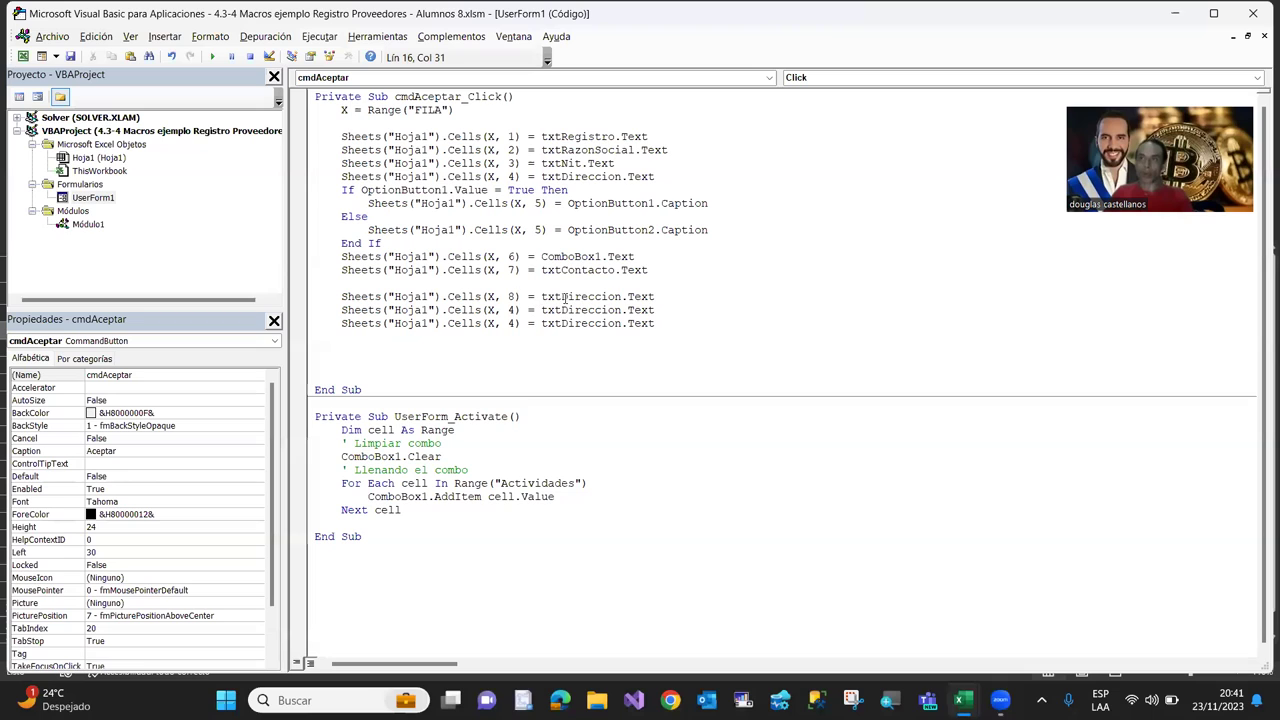
{"action": "left_click", "coordinate": [565, 297]}
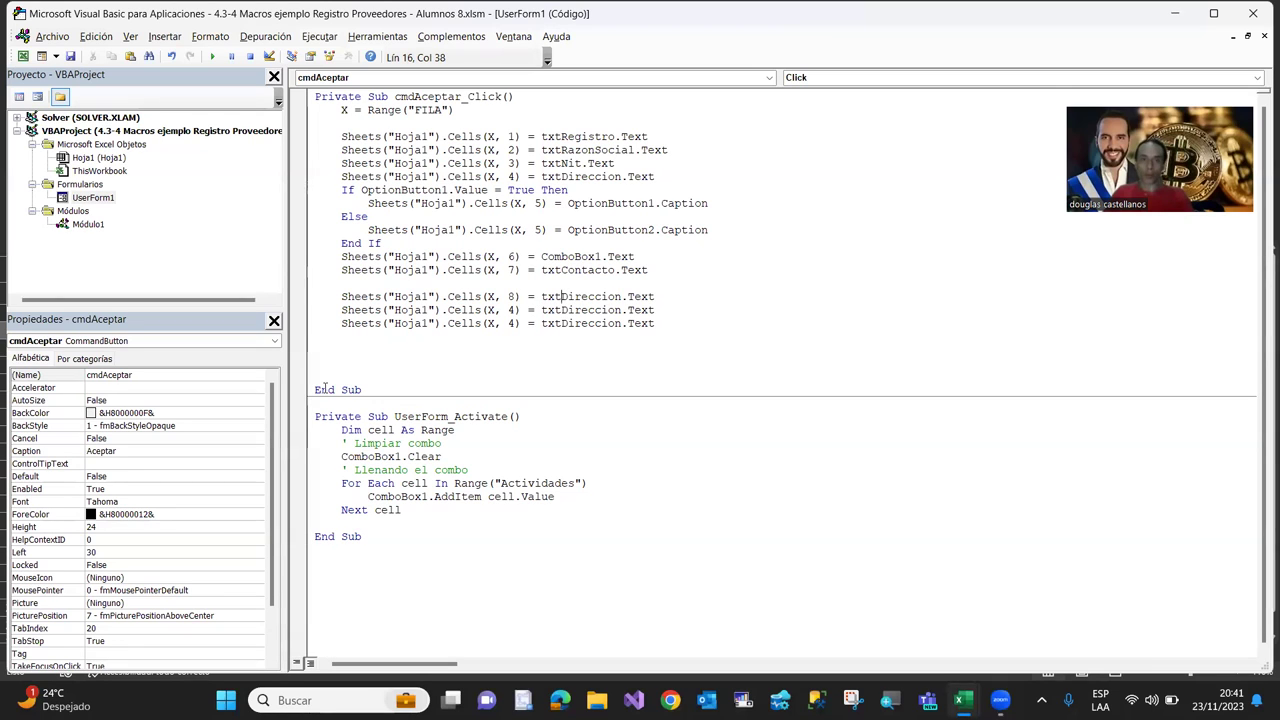
{"action": "key", "text": "shift+End"}
{"action": "key", "text": "Delete"}
{"action": "type", "text": "telefono"}
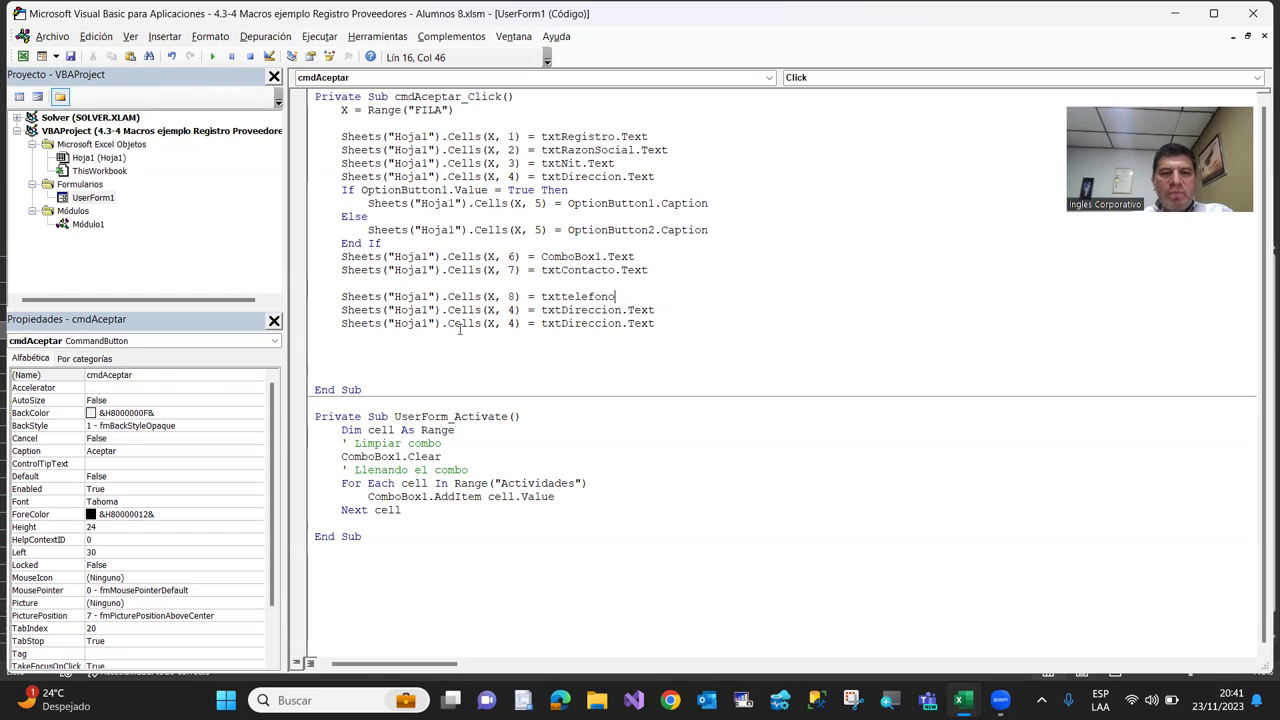
{"action": "type", "text": ".text"}
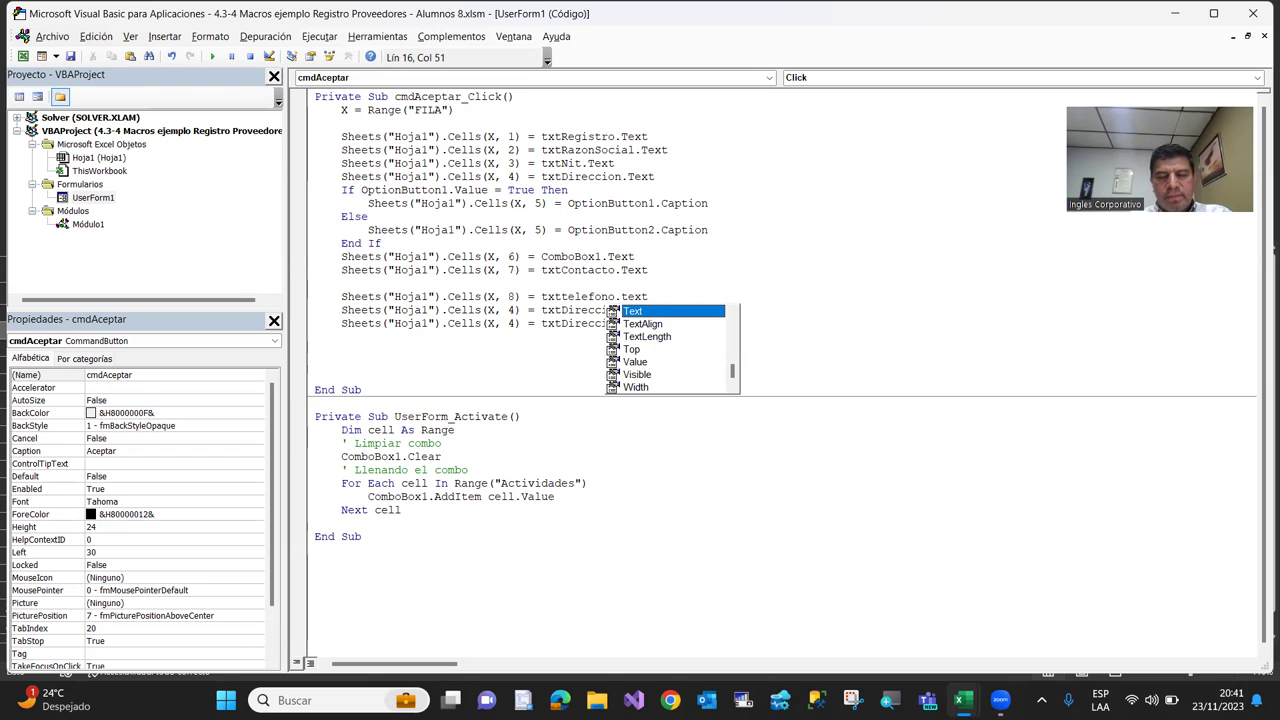
{"action": "key", "text": "Return"}
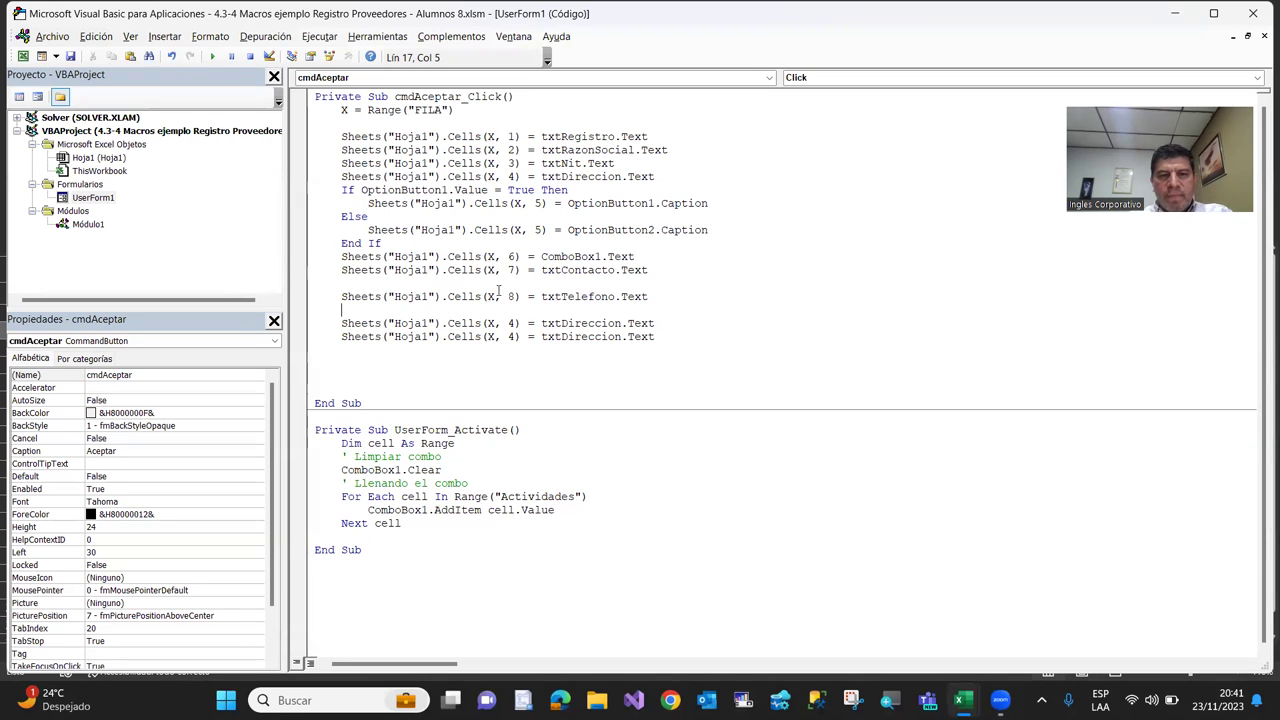
- Change the following copied line to Cells(X, 9) = txtCorreo.Text
{"action": "left_click_drag", "start_coordinate": [502, 323], "coordinate": [316, 310]}
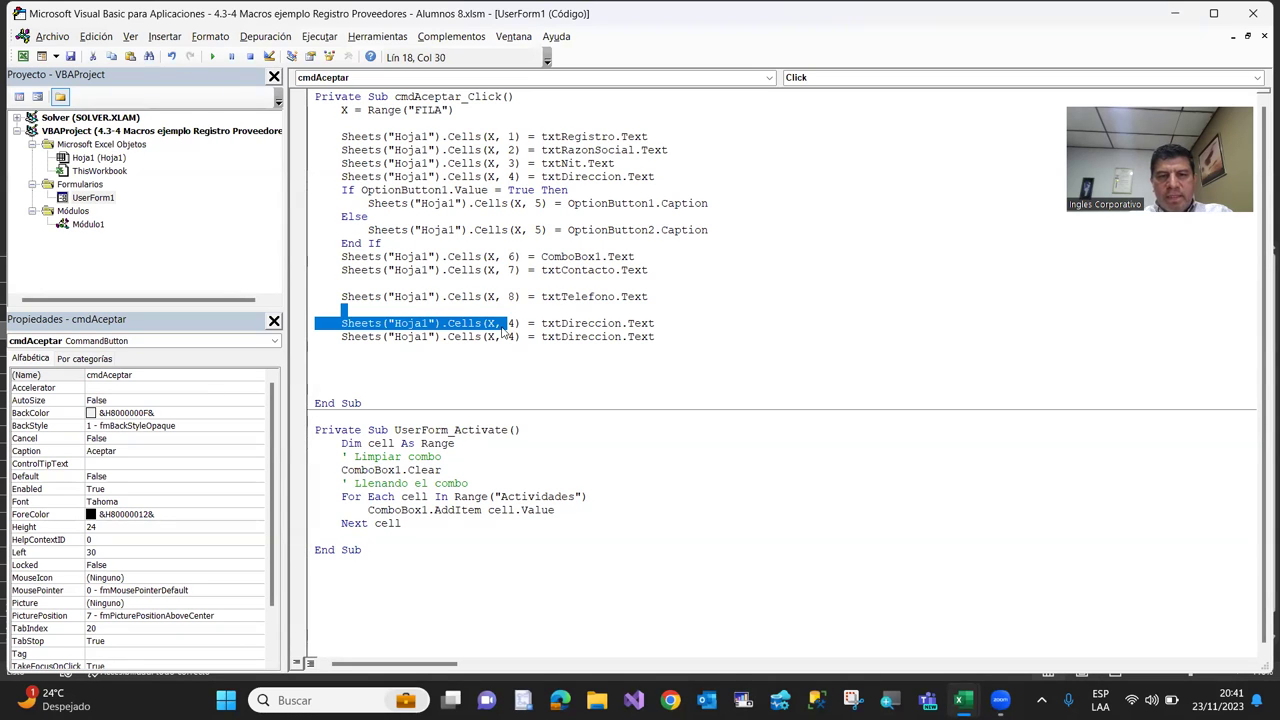
{"action": "left_click", "coordinate": [502, 323]}
{"action": "type", "text": "9"}
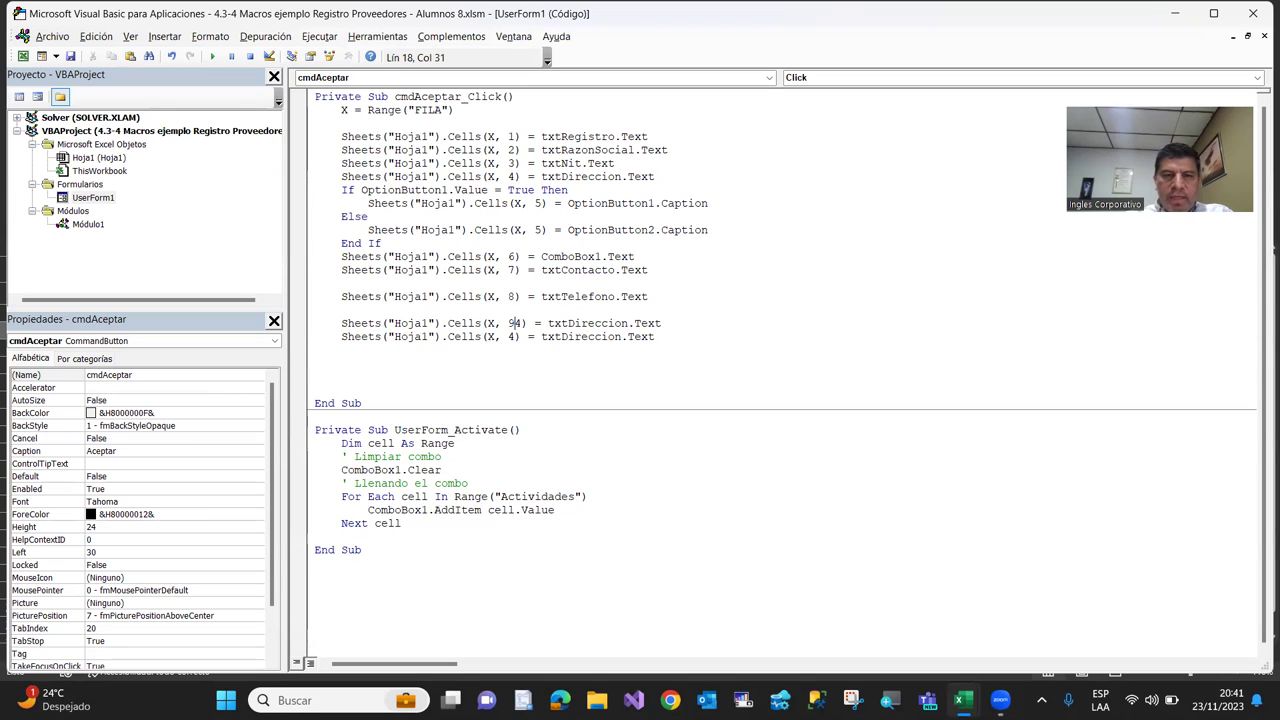
{"action": "key", "text": "Delete"}
{"action": "left_click", "coordinate": [559, 324]}
{"action": "key", "text": "shift+End"}
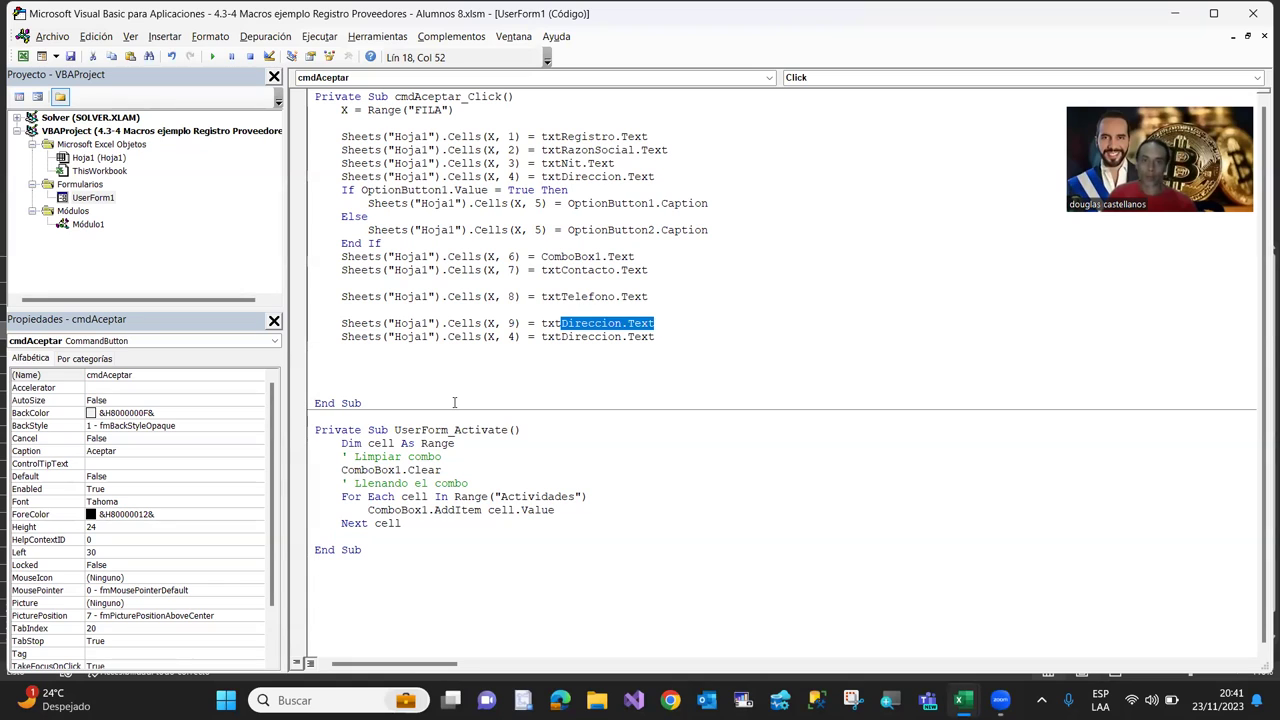
{"action": "type", "text": "correo"}
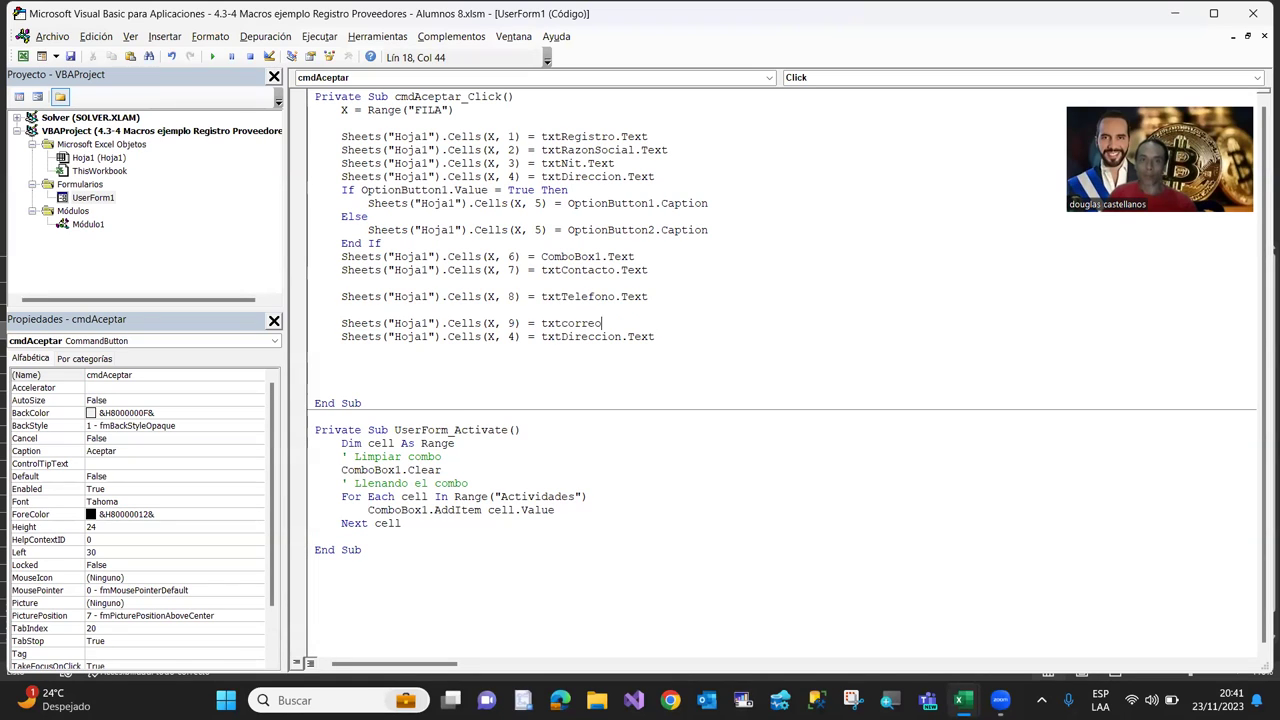
{"action": "type", "text": "."}
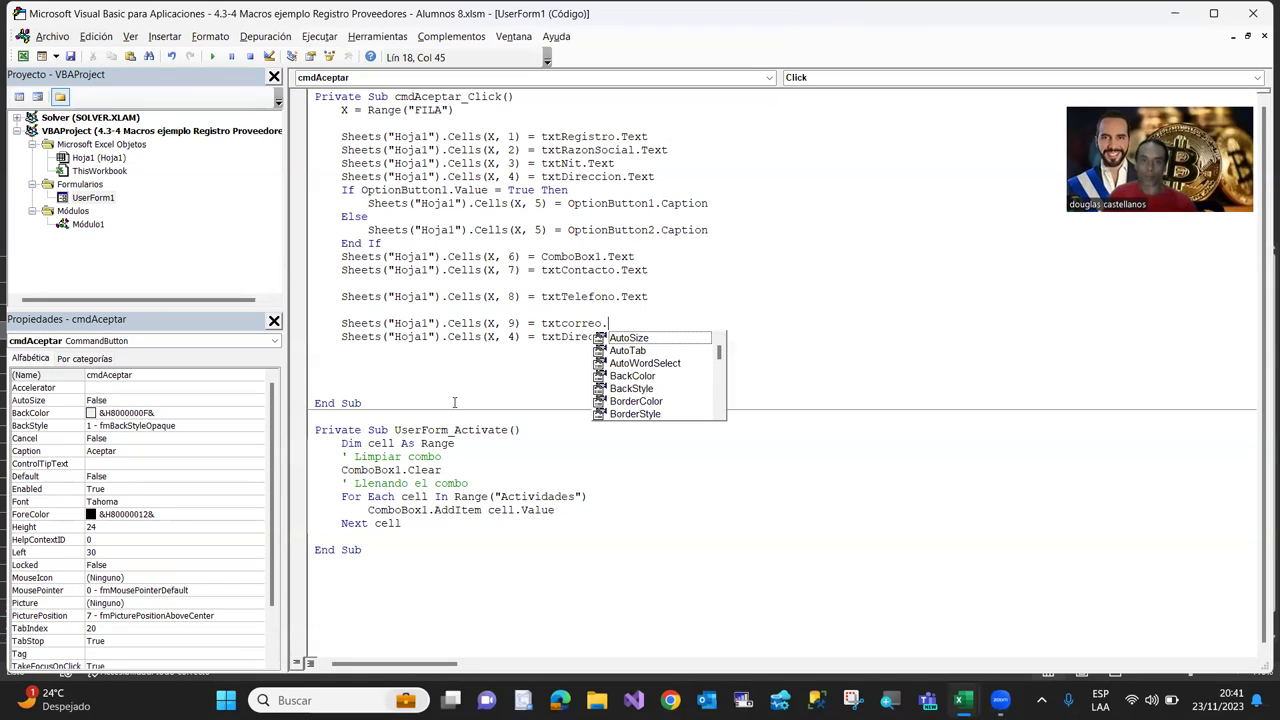
{"action": "type", "text": "tes"}
{"action": "key", "text": "BackSpace"}
{"action": "type", "text": "xt"}
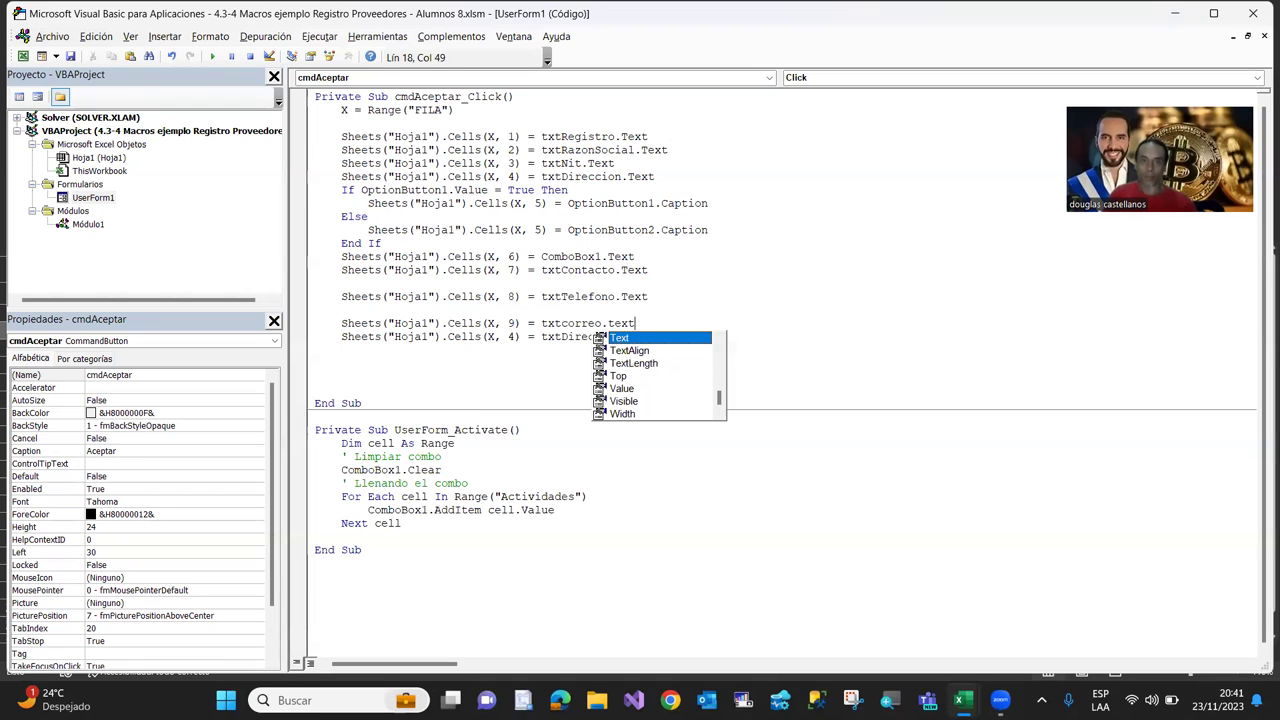
{"action": "key", "text": "Return"}
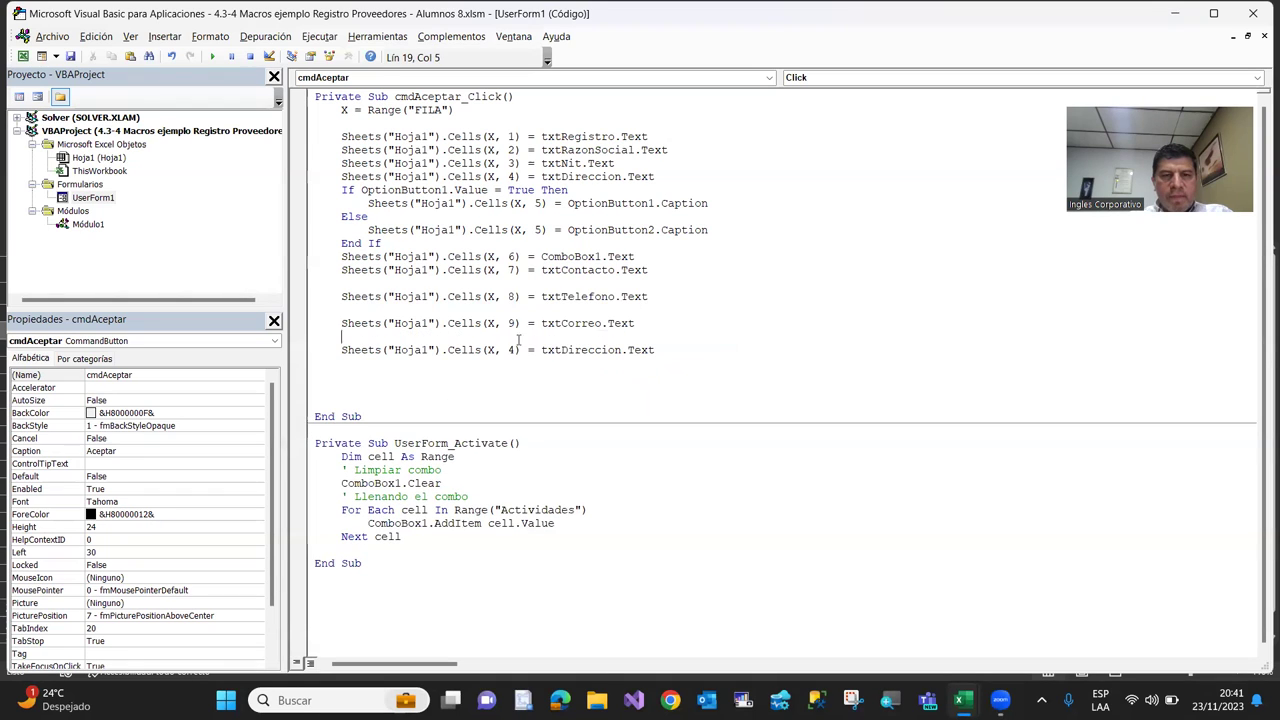
- Change the last copied line to Cells(X, 10) = txtFechaIngreso.Text
{"action": "left_click", "coordinate": [508, 349]}
{"action": "type", "text": "10"}
{"action": "key", "text": "Delete"}
{"action": "left_click", "coordinate": [568, 349]}
{"action": "key", "text": "shift+End"}
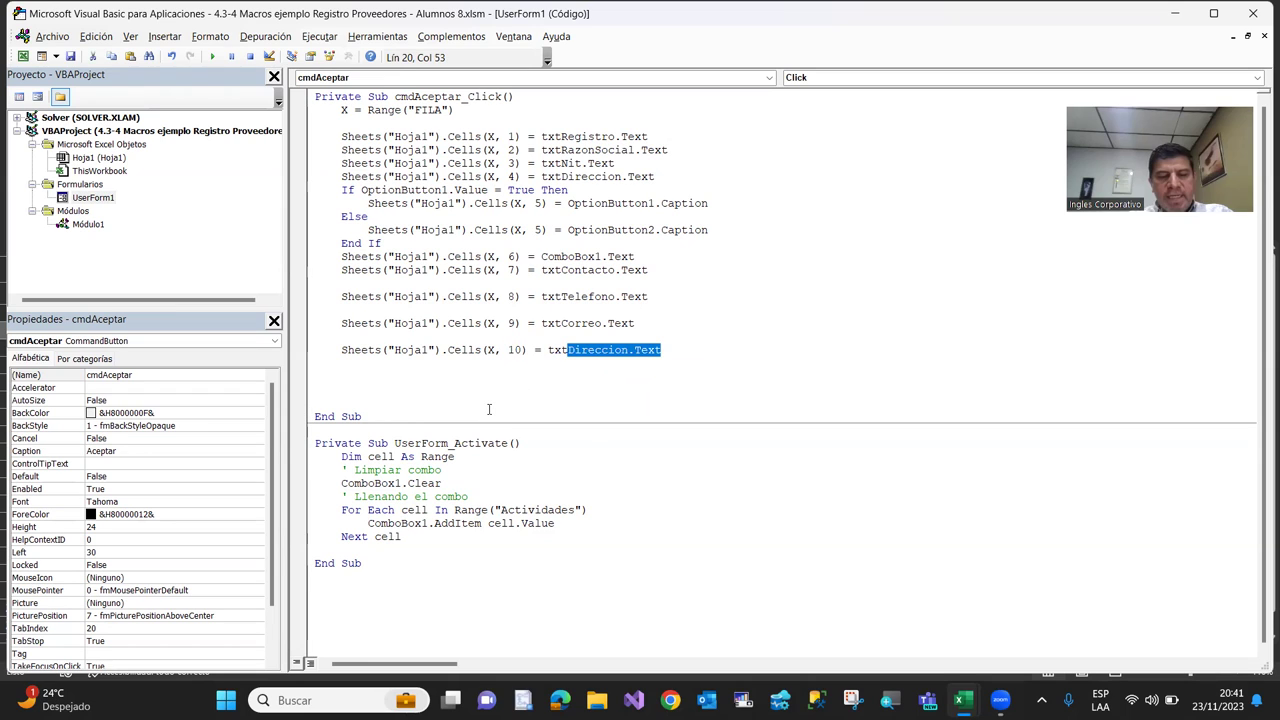
{"action": "type", "text": "fecha"}
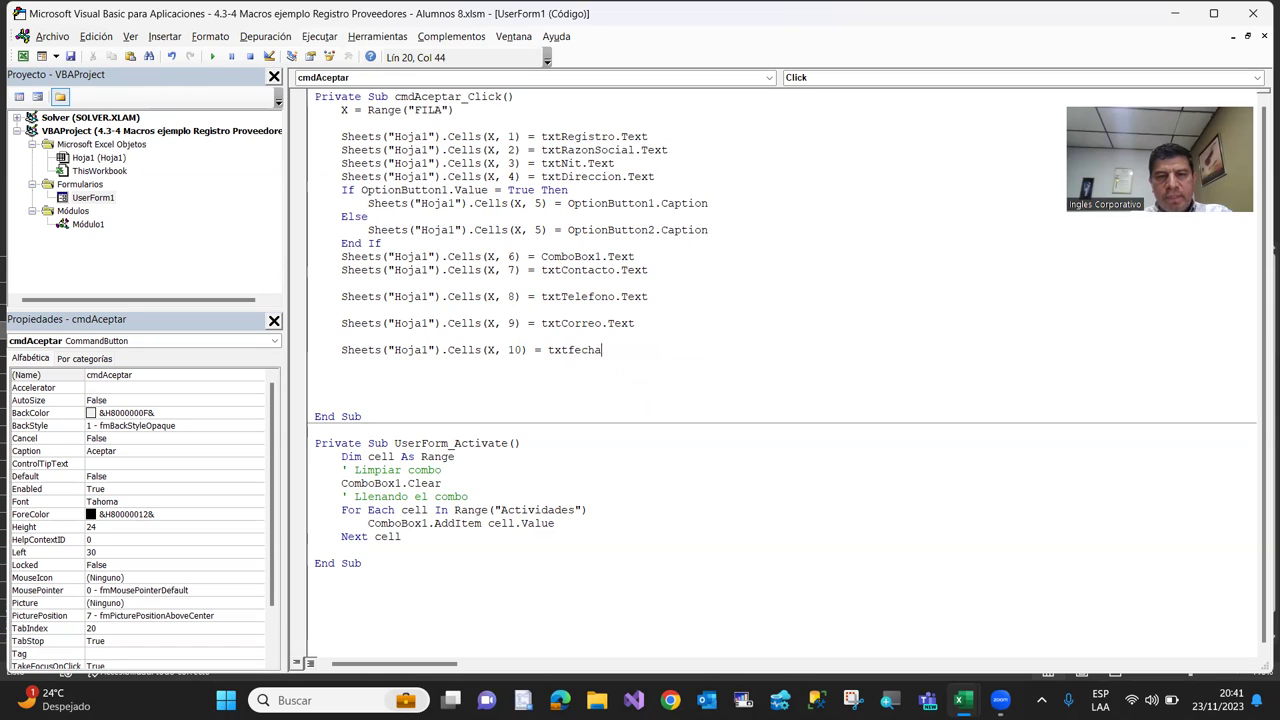
{"action": "type", "text": "ingreso.te"}
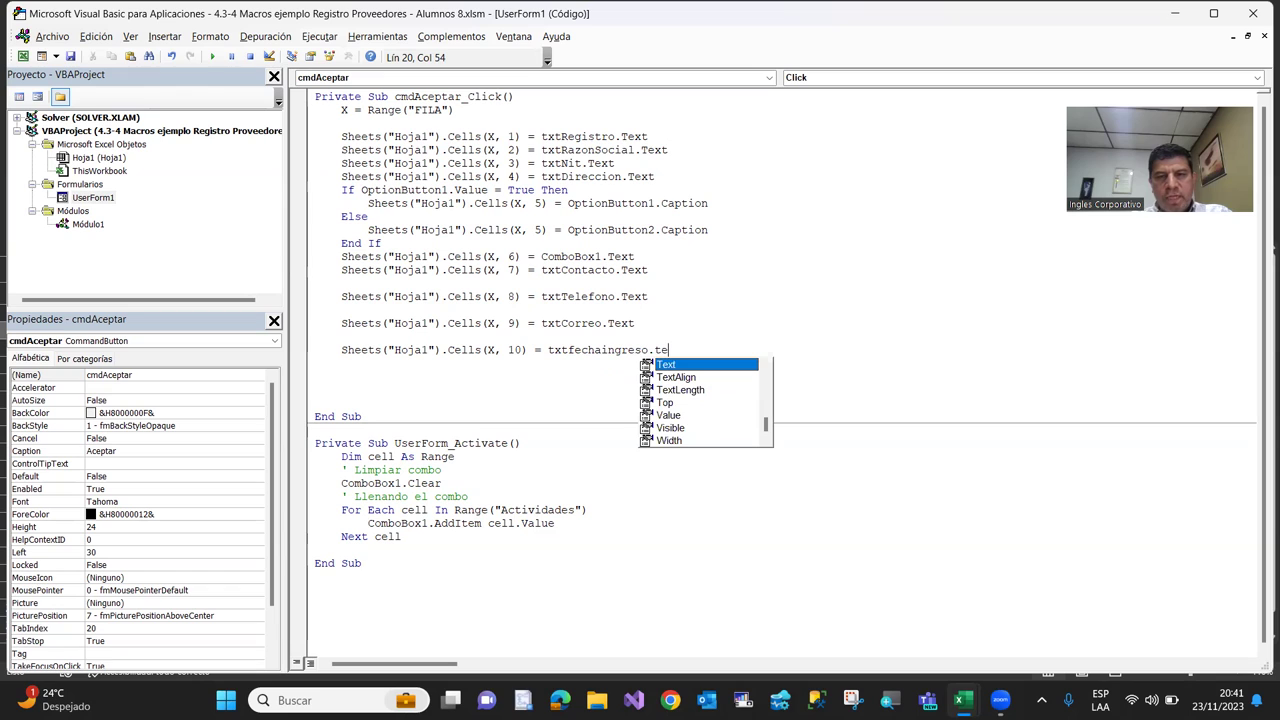
{"action": "key", "text": "Tab"}
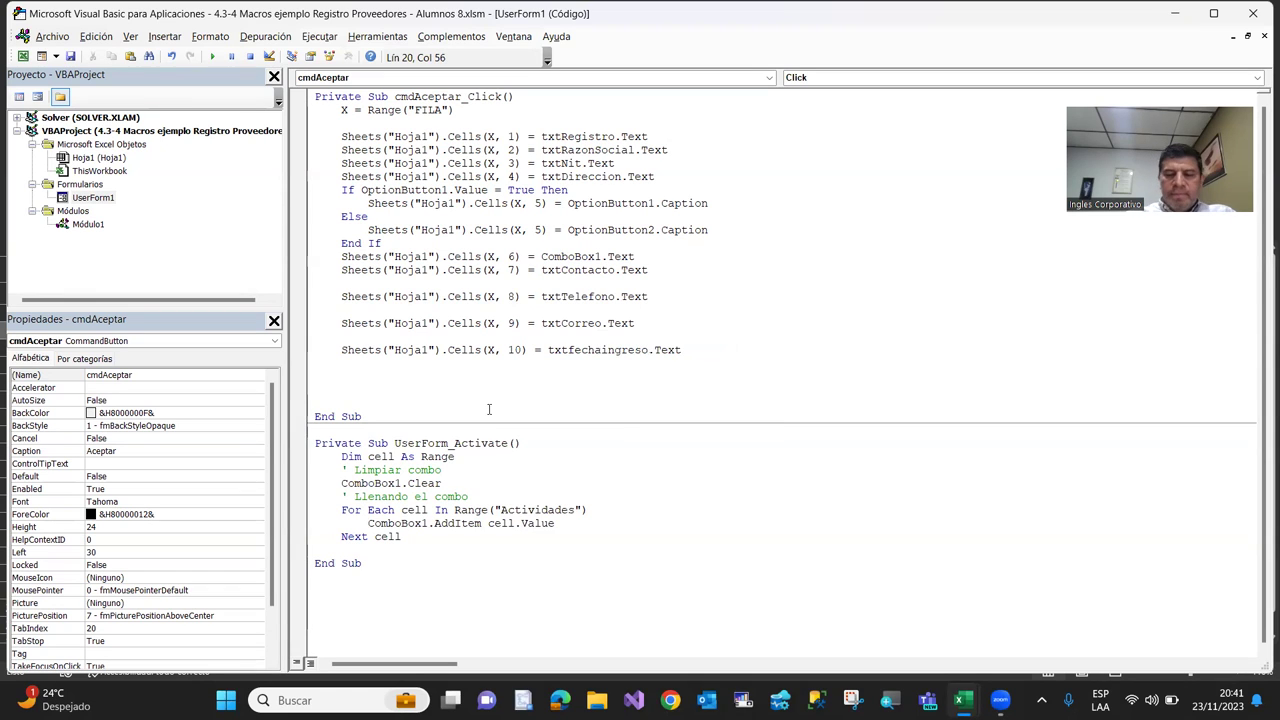
{"action": "key", "text": "Return"}
- Delete the blank lines between the Telefono, Correo and FechaIngreso assignments
{"action": "key", "text": "Up"}
{"action": "key", "text": "Up"}
{"action": "key", "text": "Up"}
{"action": "key", "text": "Up"}
{"action": "key", "text": "Up"}
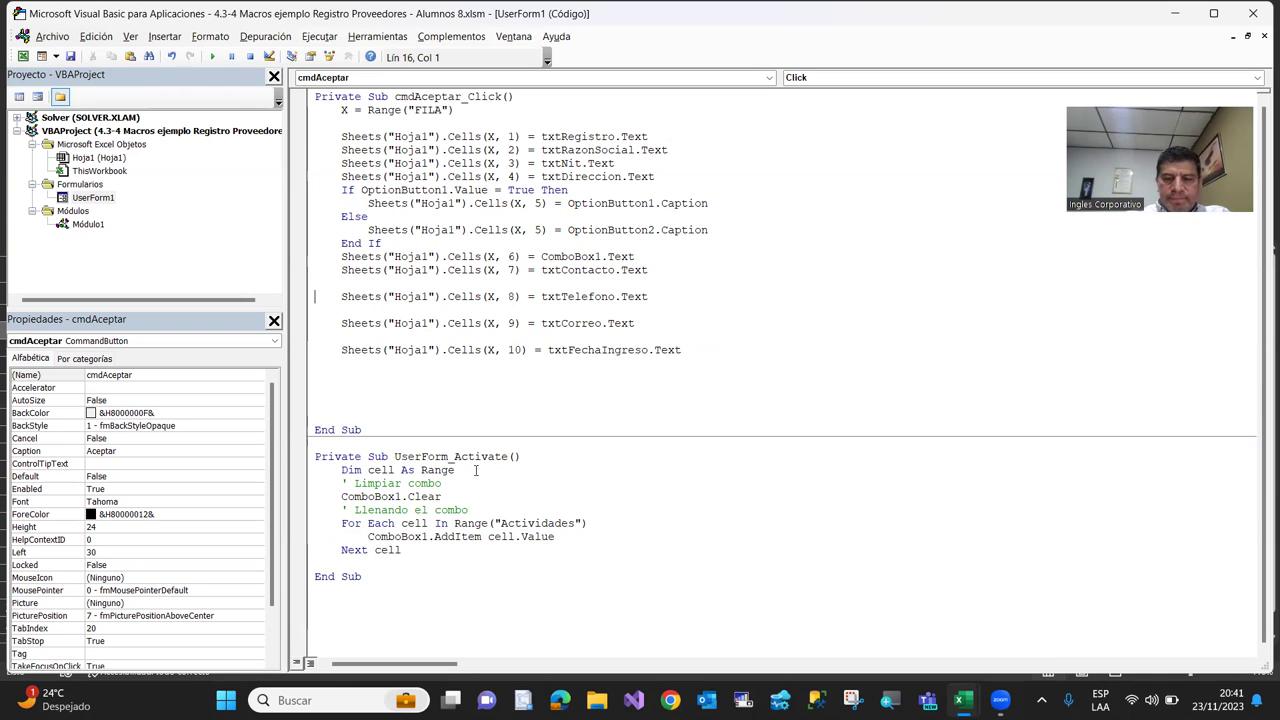
{"action": "key", "text": "shift+Down"}
{"action": "key", "text": "Delete"}
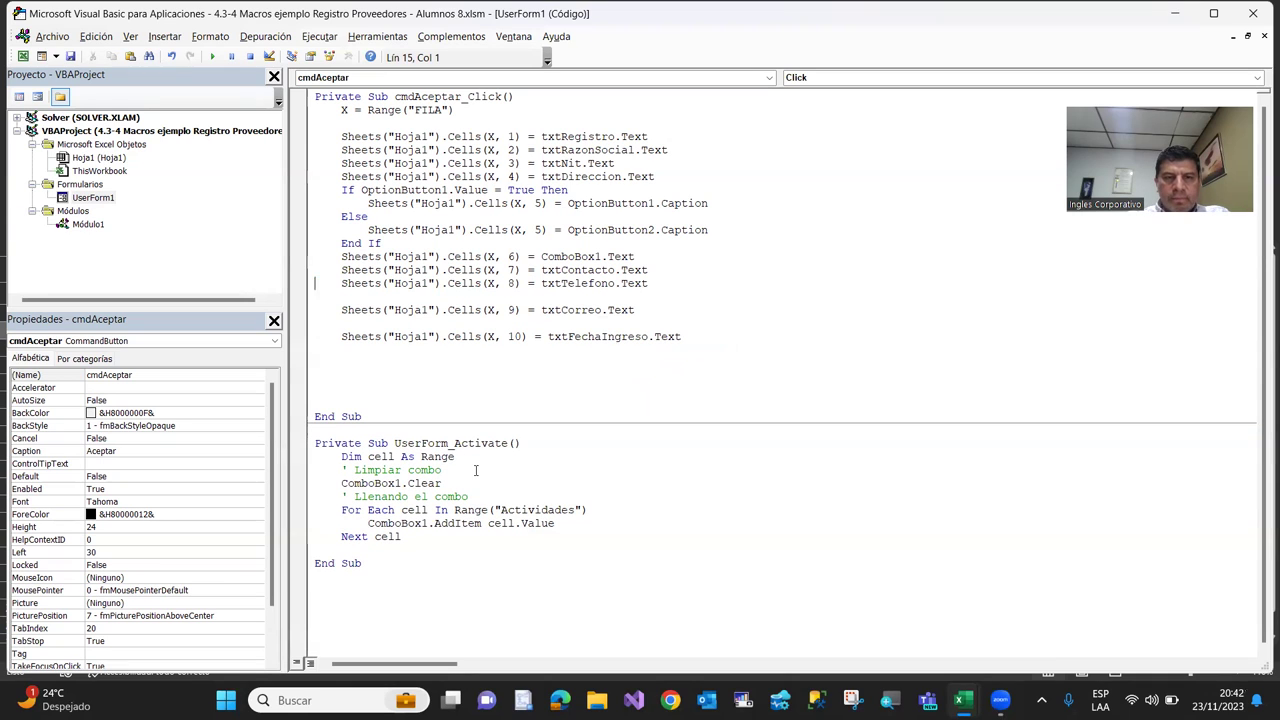
{"action": "key", "text": "shift+Down"}
{"action": "key", "text": "Delete"}
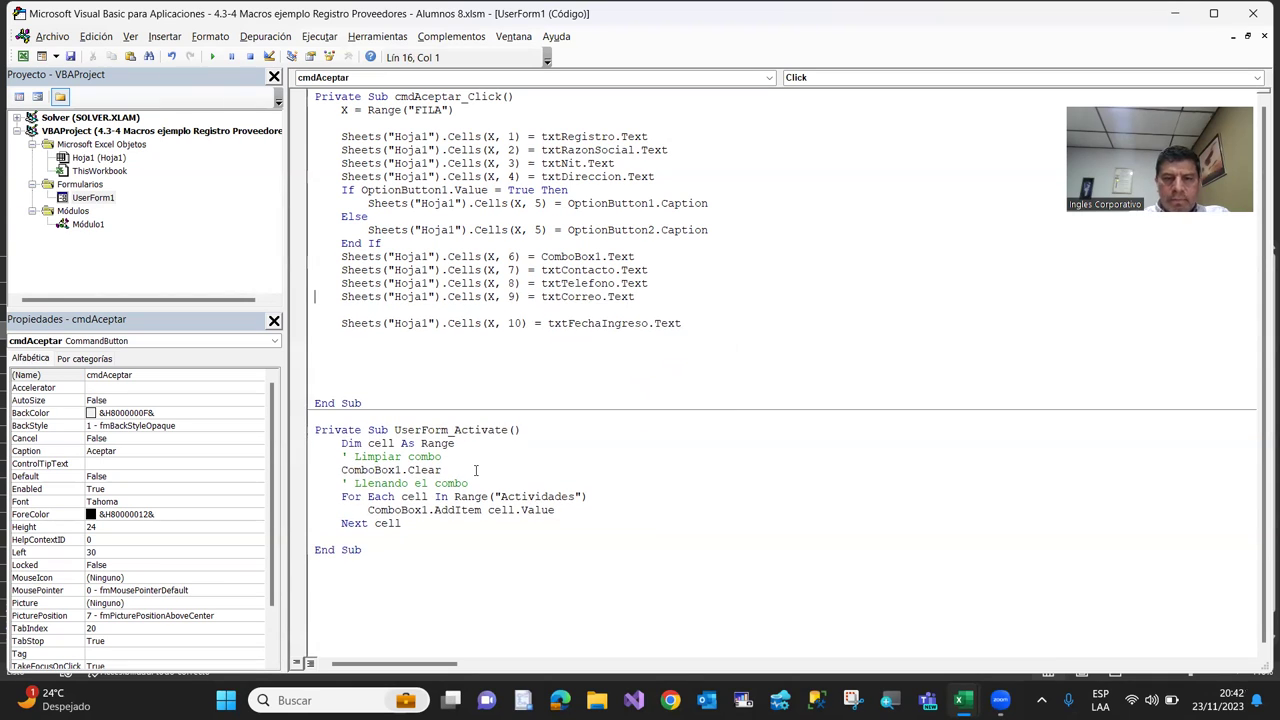
{"action": "key", "text": "shift+Down"}
{"action": "key", "text": "Delete"}
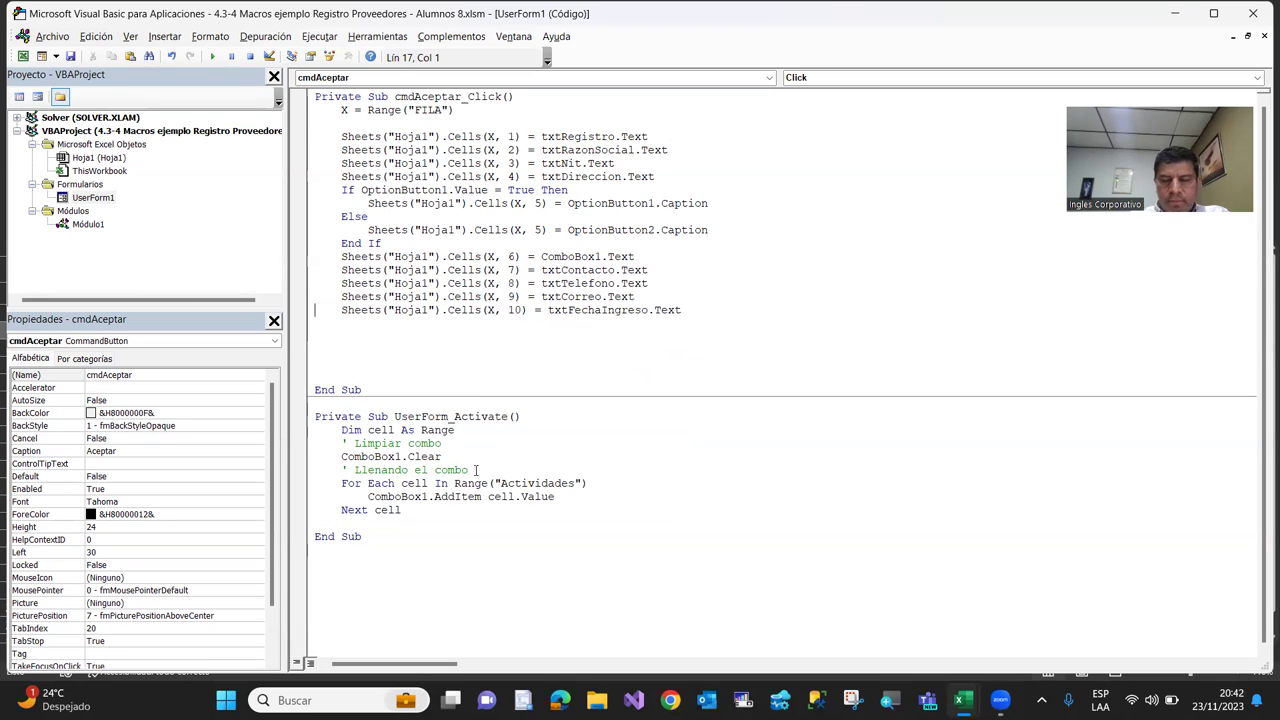
{"action": "key", "text": "Down"}
{"action": "key", "text": "Down"}
{"action": "key", "text": "Tab"}
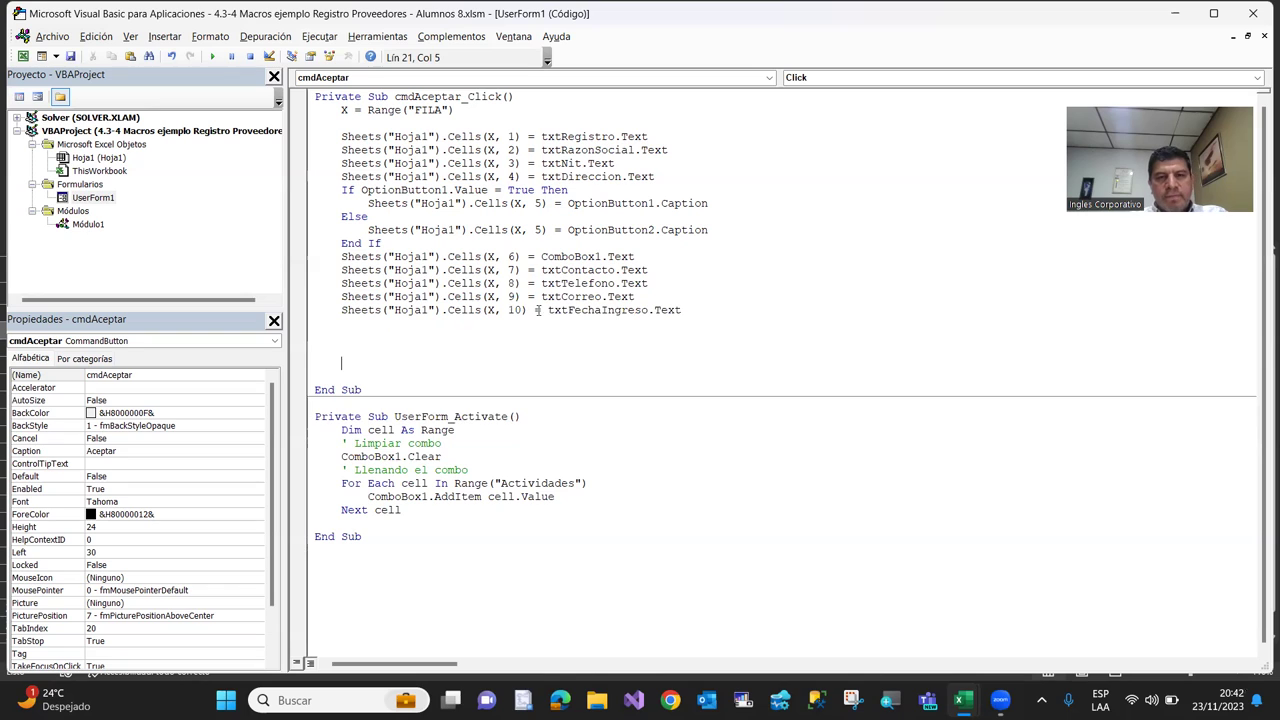
{"action": "key", "text": "Up"}
{"action": "key", "text": "Up"}
{"action": "key", "text": "Up"}
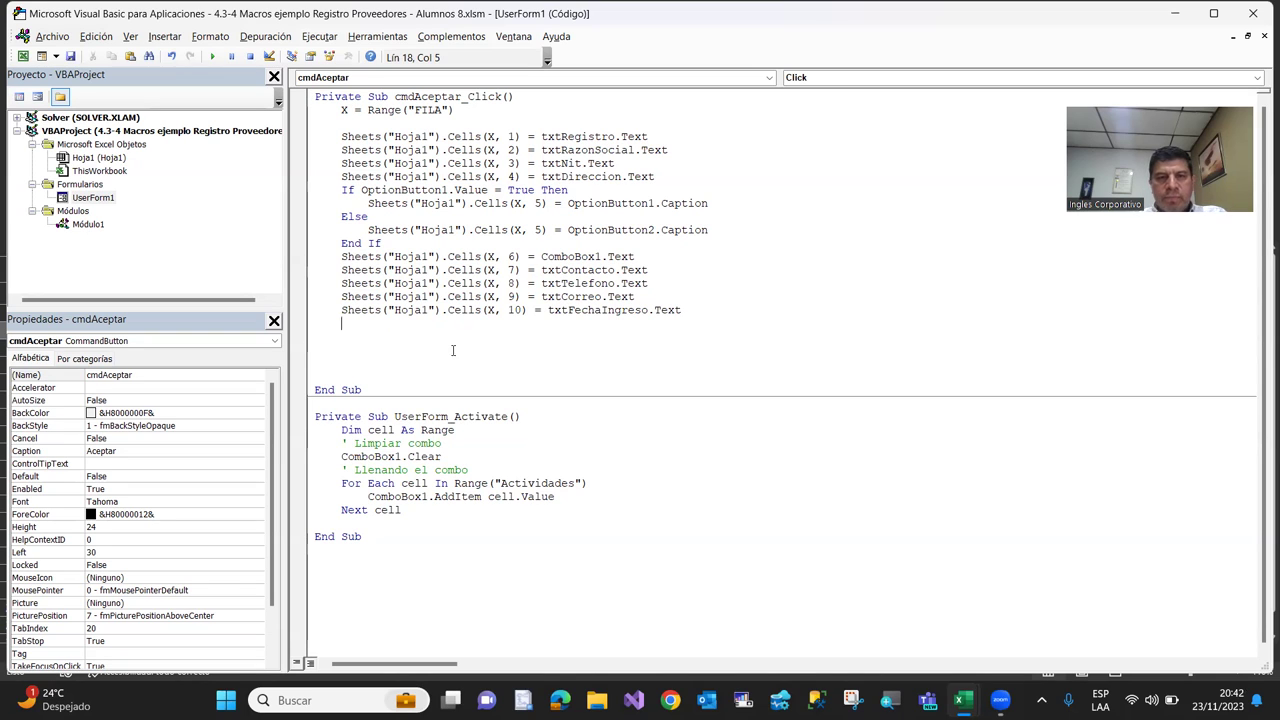
- Clear the old test data in rows 7–16 (A7:K16) of Hoja1
{"action": "left_click", "coordinate": [23, 56]}
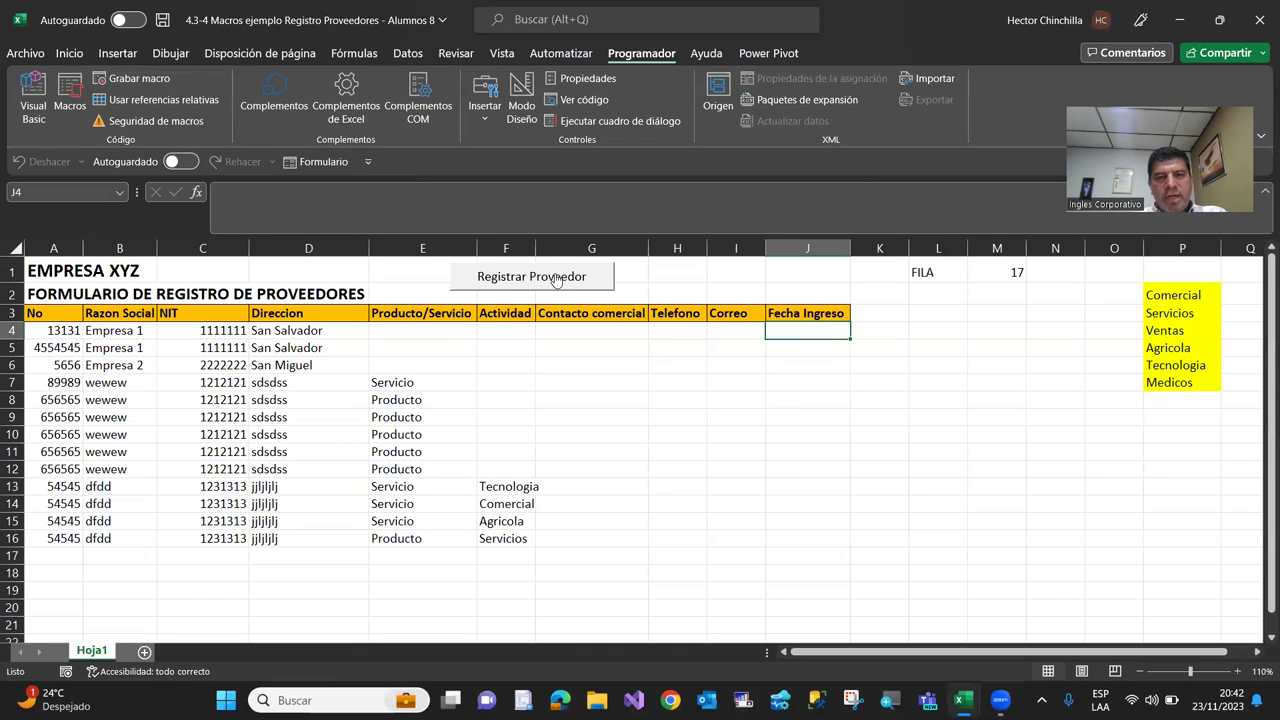
{"action": "left_click", "coordinate": [224, 386]}
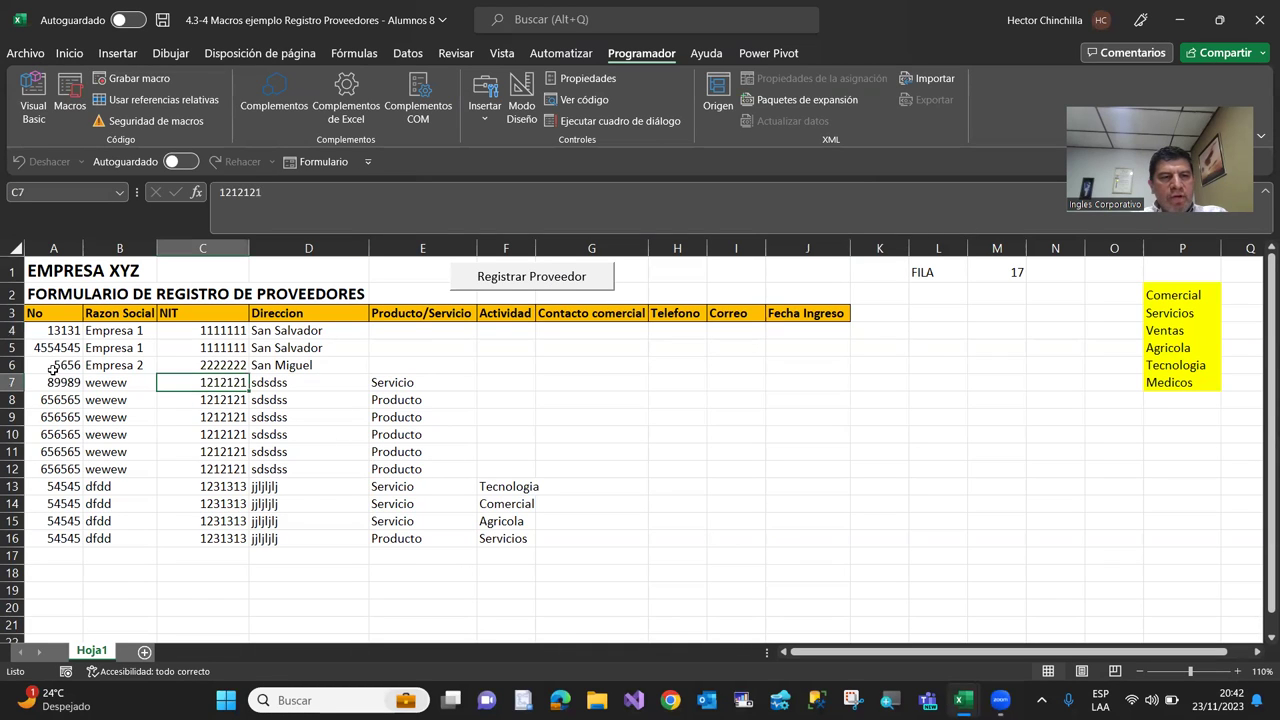
{"action": "left_click_drag", "start_coordinate": [46, 383], "coordinate": [905, 545]}
{"action": "key", "text": "Delete"}
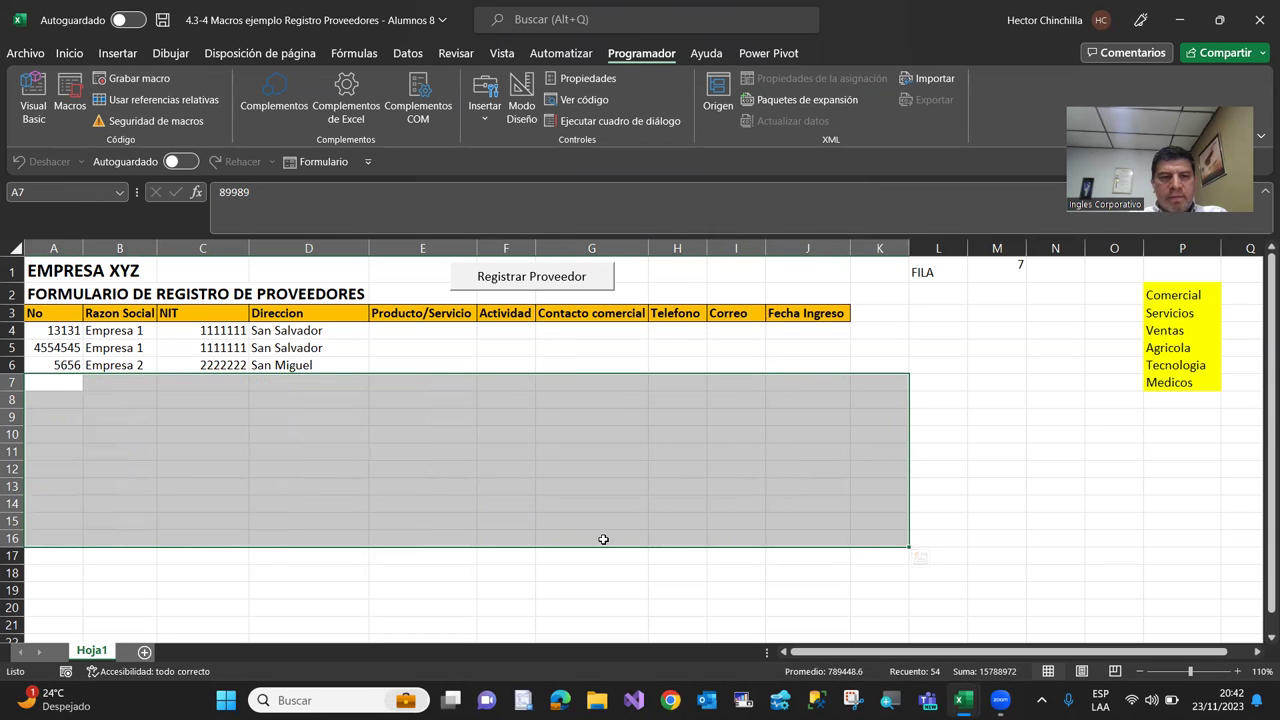
- Clear the remaining entries in A4:E6
{"action": "left_click", "coordinate": [228, 348]}
{"action": "key", "text": "Up"}
{"action": "key", "text": "Left"}
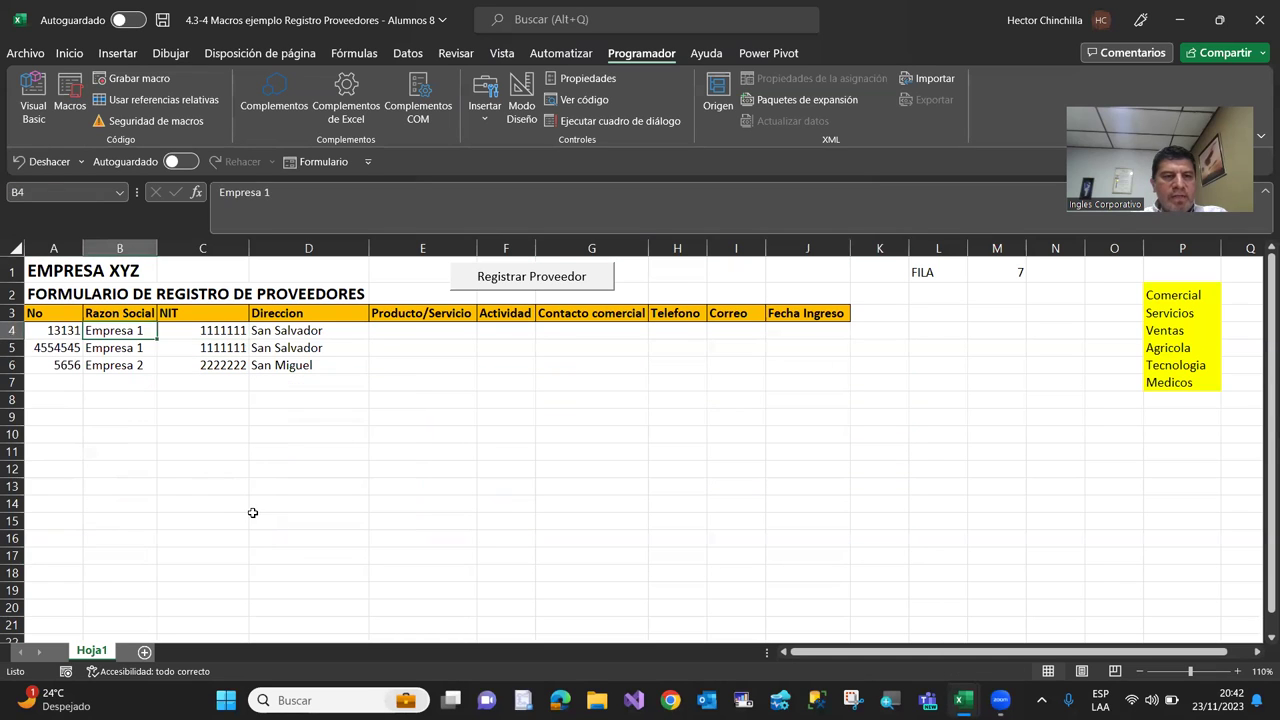
{"action": "key", "text": "Left"}
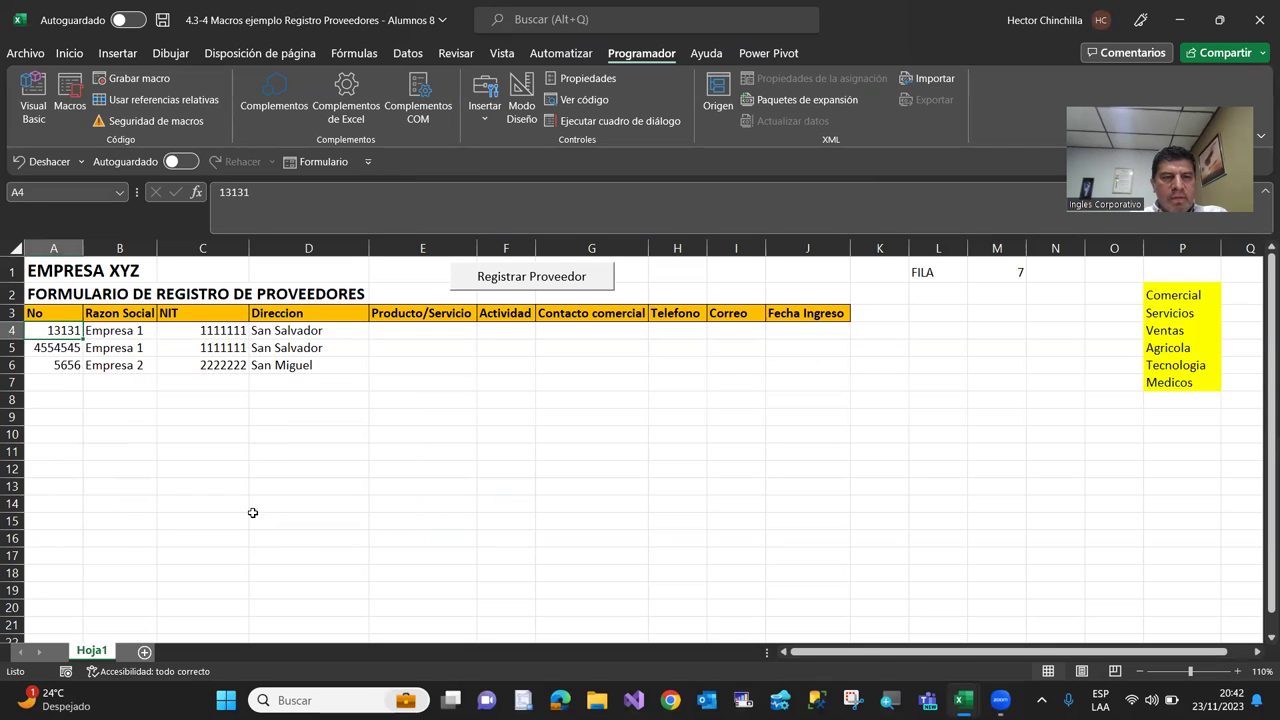
{"action": "key", "text": "shift+Down"}
{"action": "key", "text": "shift+Down"}
{"action": "key", "text": "shift+Right"}
{"action": "key", "text": "shift+Right"}
{"action": "key", "text": "shift+Right"}
{"action": "key", "text": "shift+Right"}
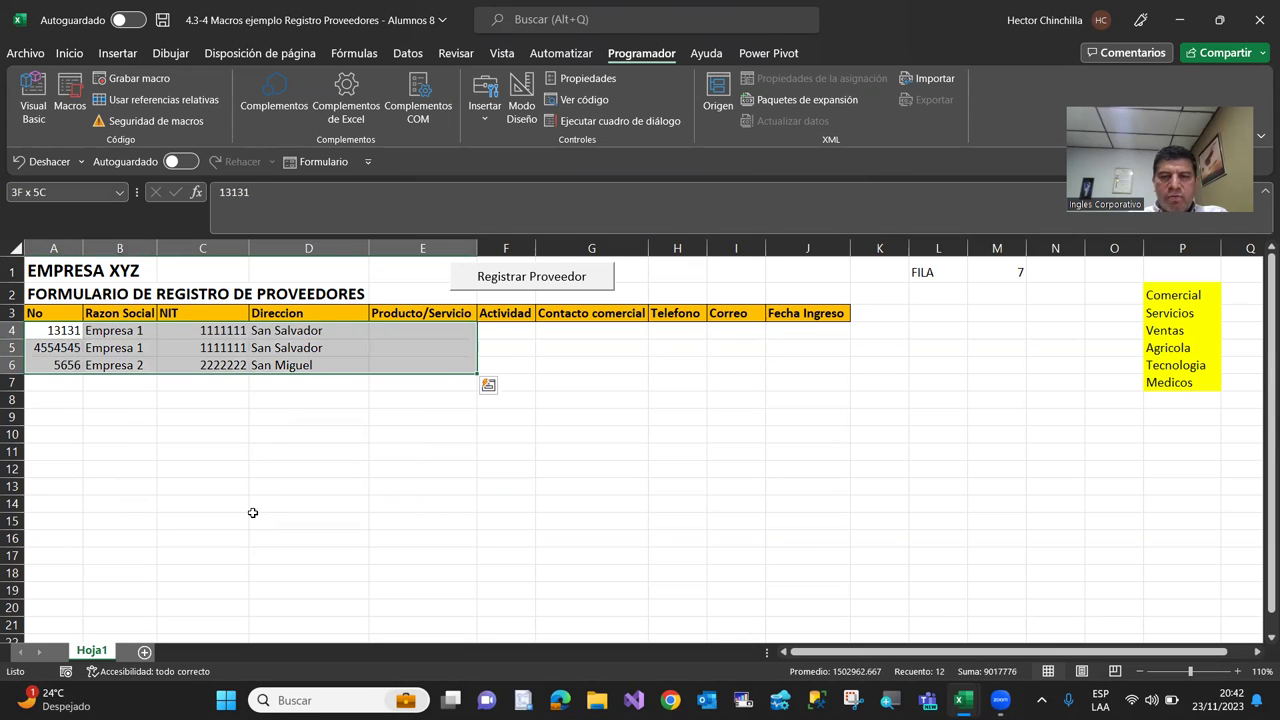
{"action": "key", "text": "Delete"}
{"action": "key", "text": "Up"}
{"action": "key", "text": "Up"}
{"action": "key", "text": "Down"}
{"action": "key", "text": "Down"}
{"action": "key", "text": "Down"}
{"action": "key", "text": "Down"}
{"action": "key", "text": "Down"}
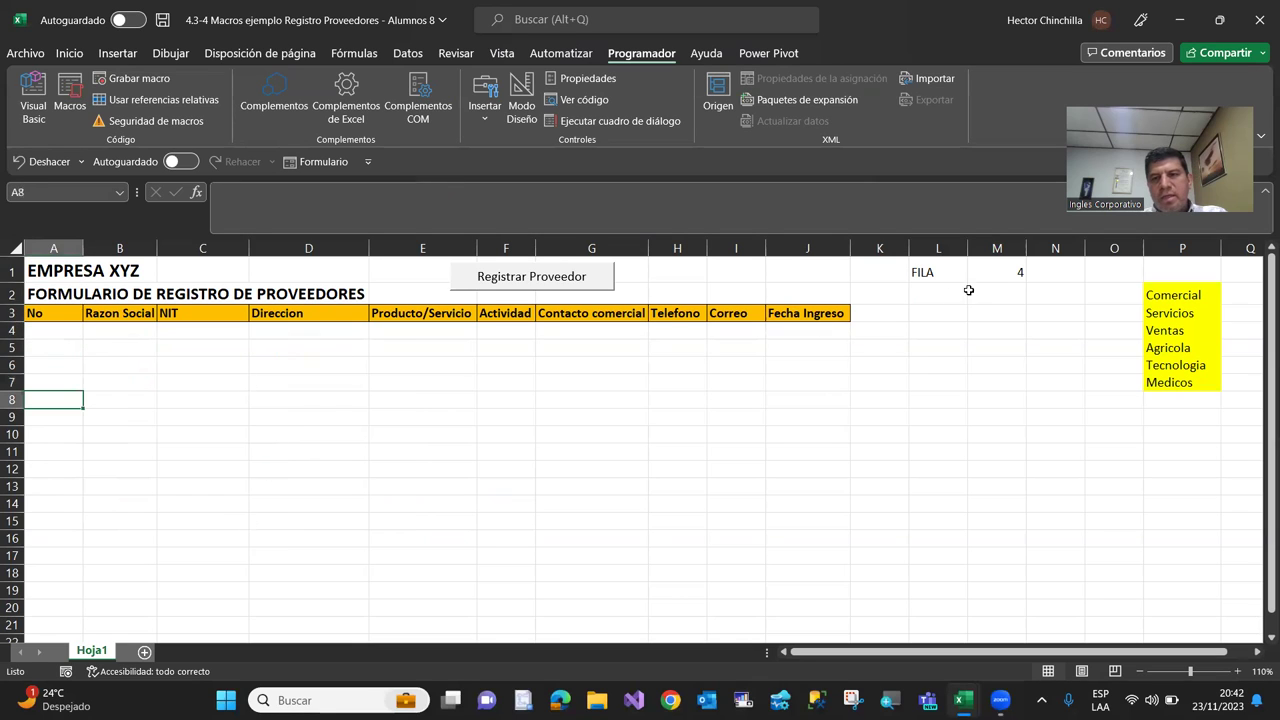
- Confirm the FILA formula in M1 now shows 4
{"action": "left_click", "coordinate": [994, 272]}
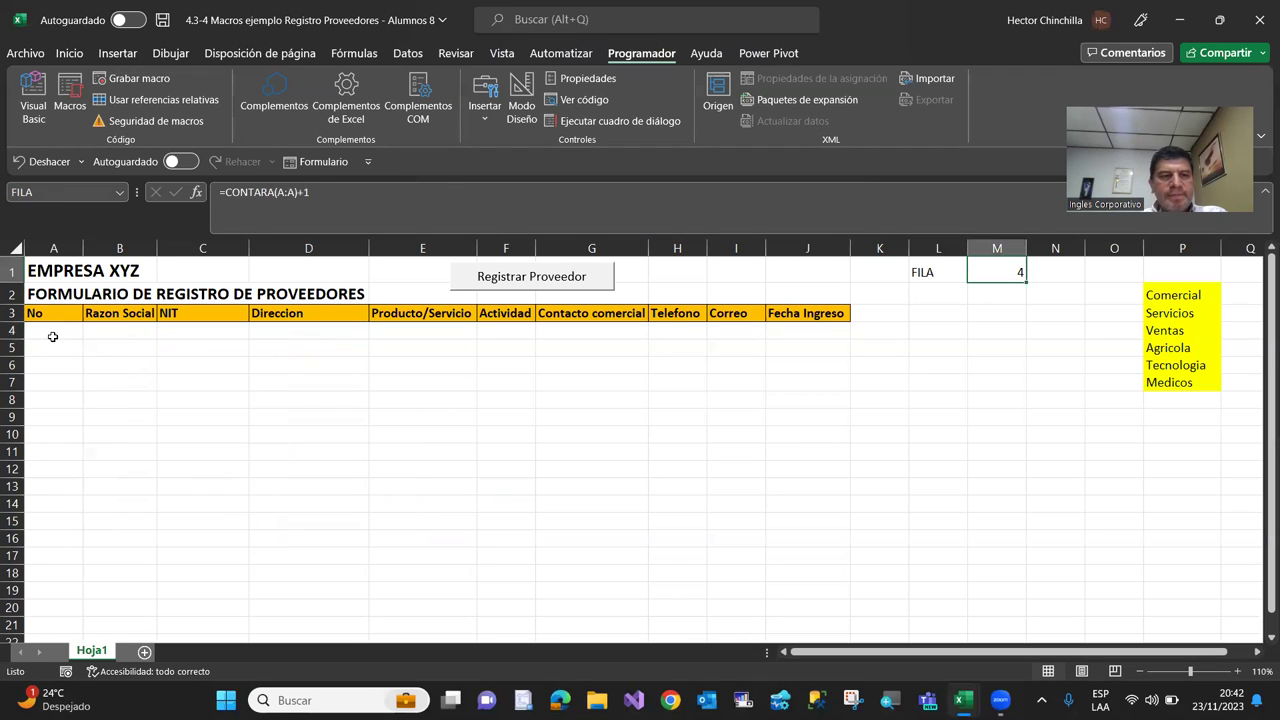
{"action": "left_click", "coordinate": [53, 337]}
{"action": "left_click", "coordinate": [122, 436]}
{"action": "left_click", "coordinate": [32, 112]}
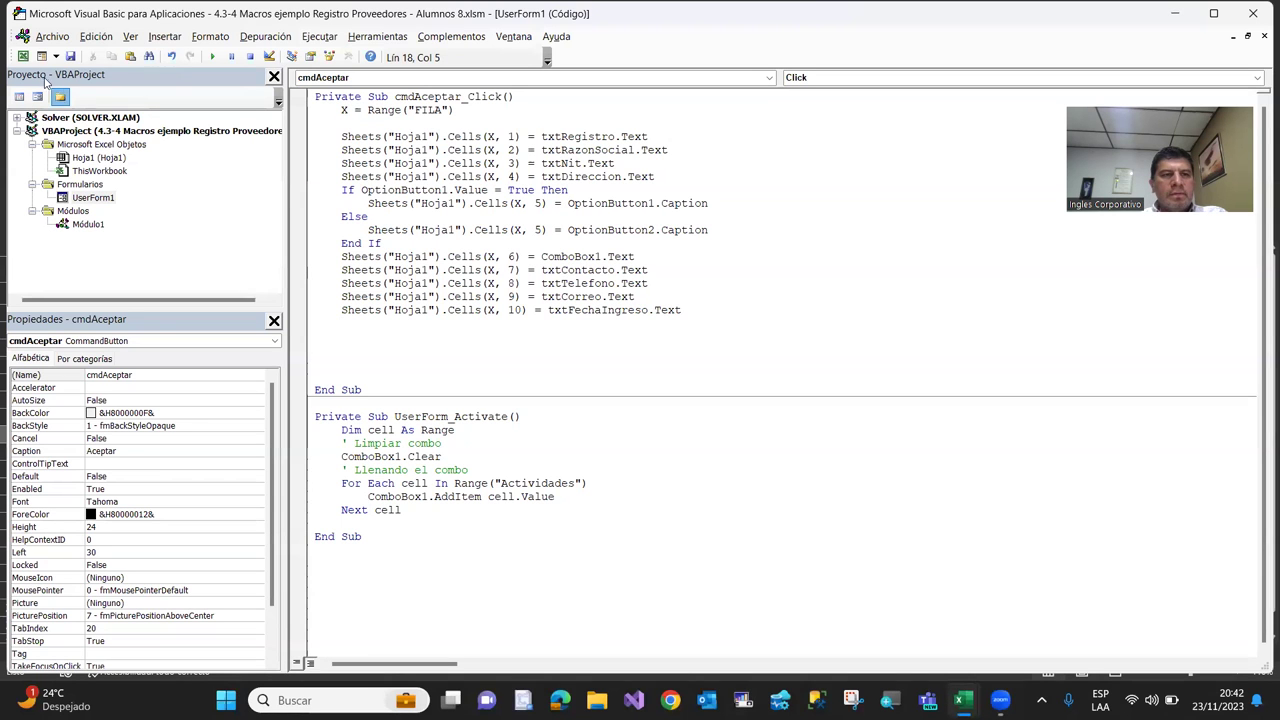
{"action": "left_click", "coordinate": [22, 56]}
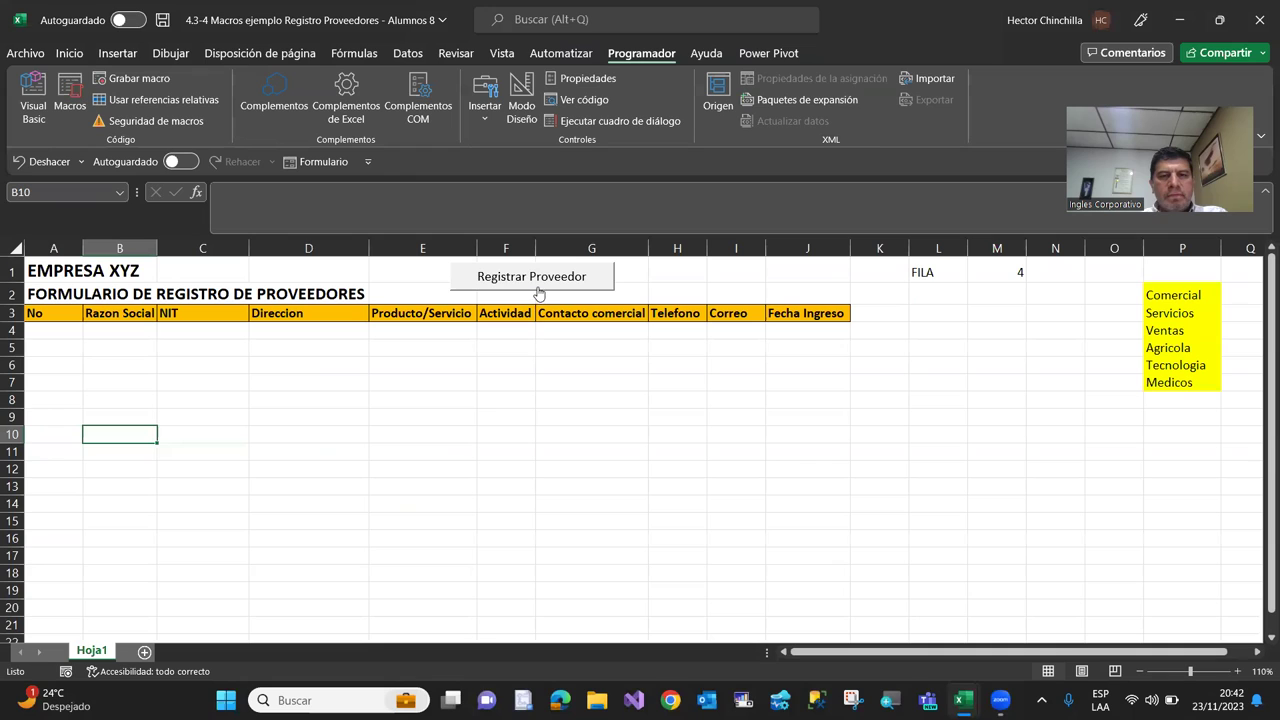
- Launch the supplier form and enter registration 1111, Empresa 1 and the NIT
{"action": "left_click", "coordinate": [538, 280]}
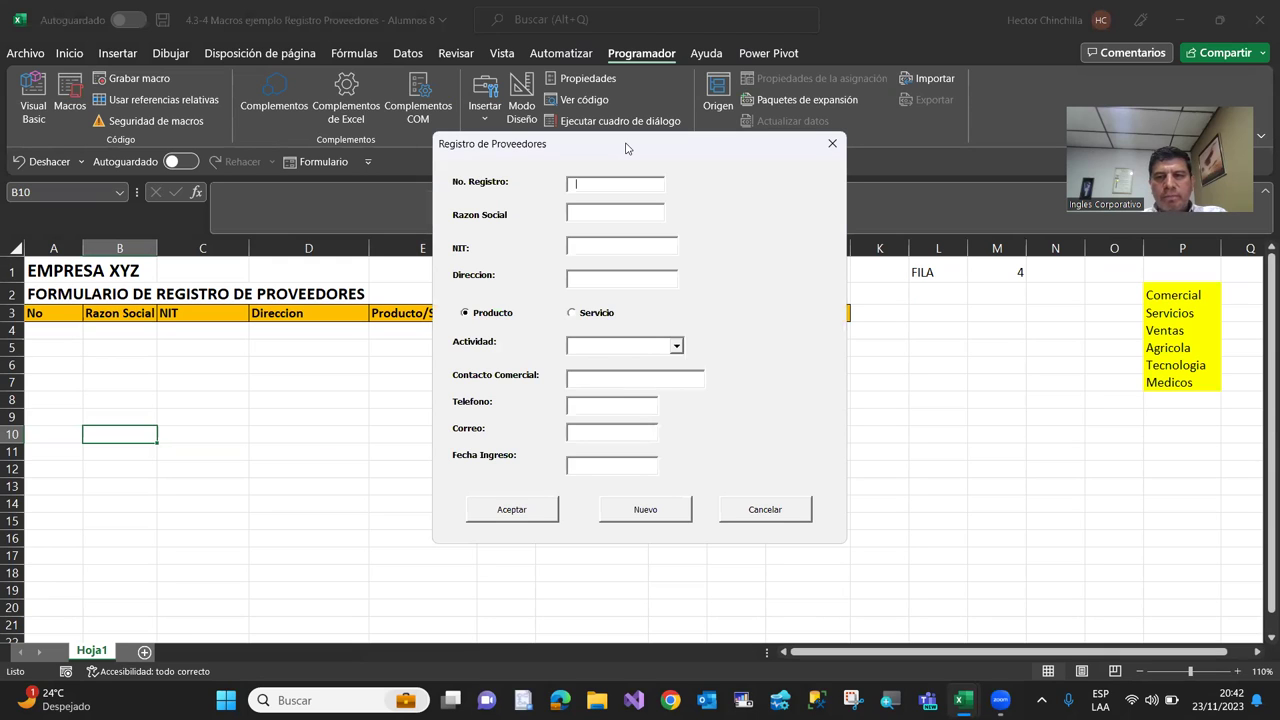
{"action": "left_click_drag", "start_coordinate": [626, 148], "coordinate": [1037, 237]}
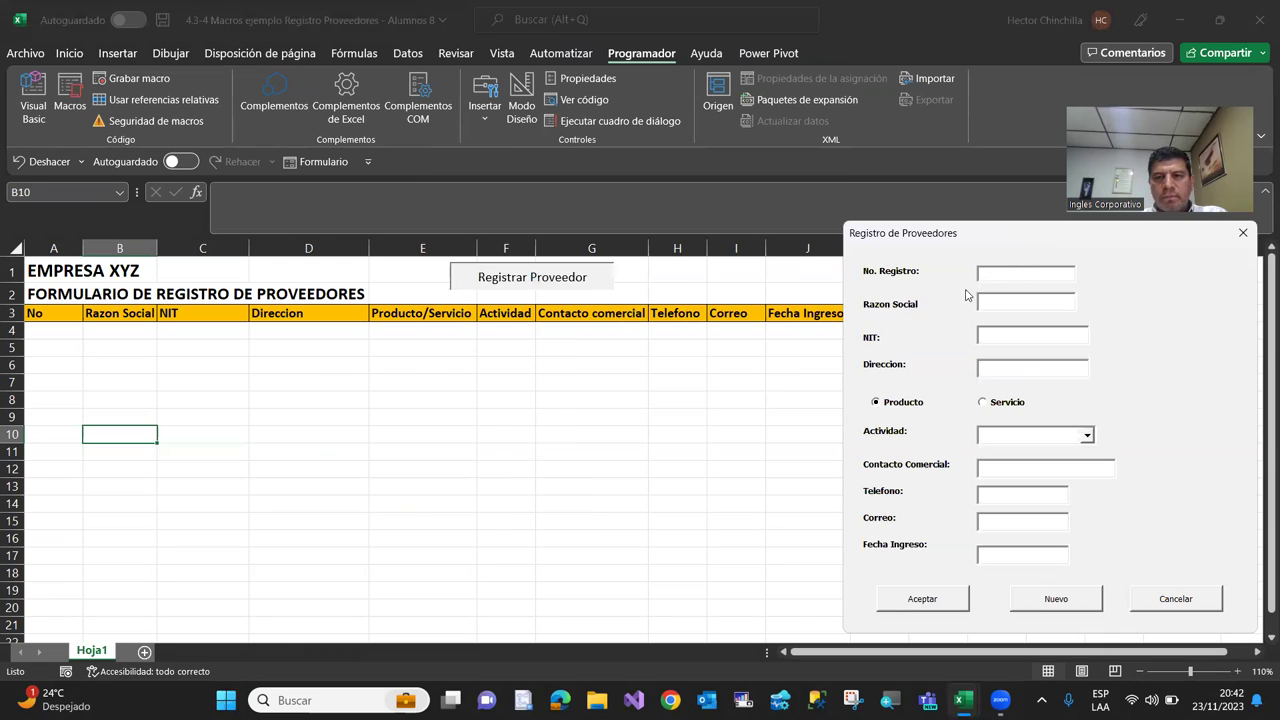
{"action": "type", "text": "1111"}
{"action": "type", "text": "Empresa 1"}
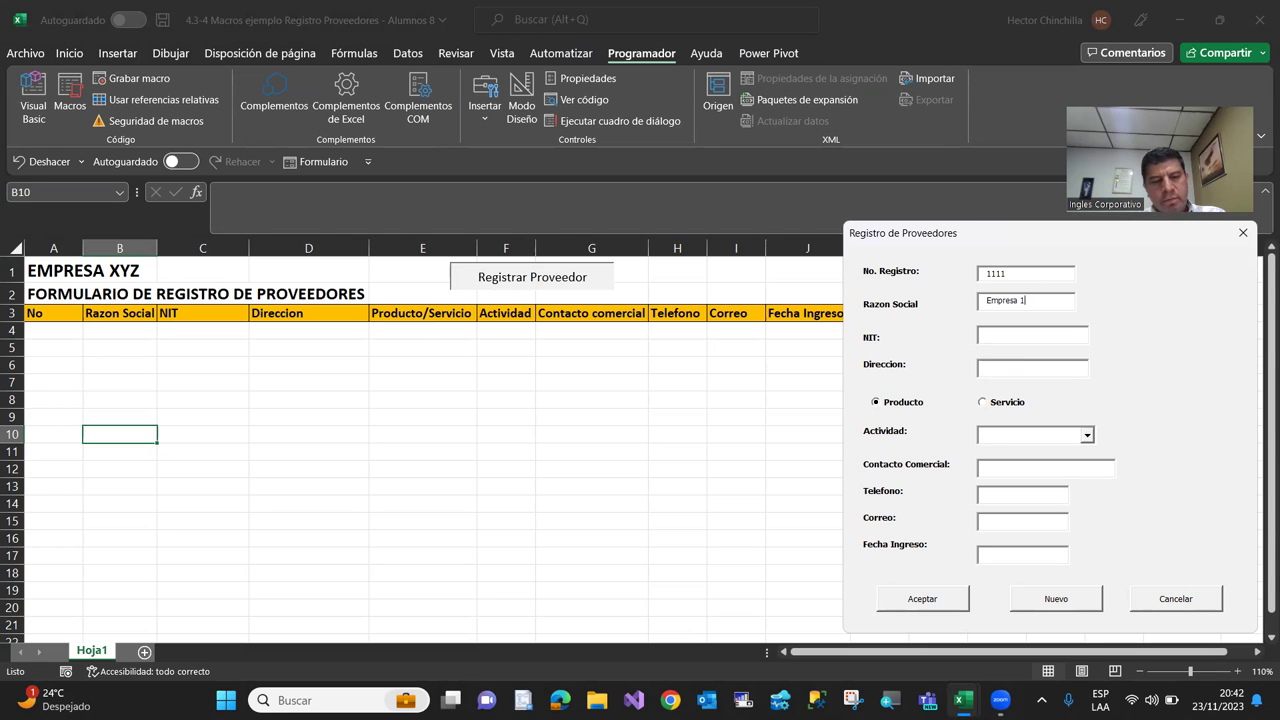
{"action": "key", "text": "Tab"}
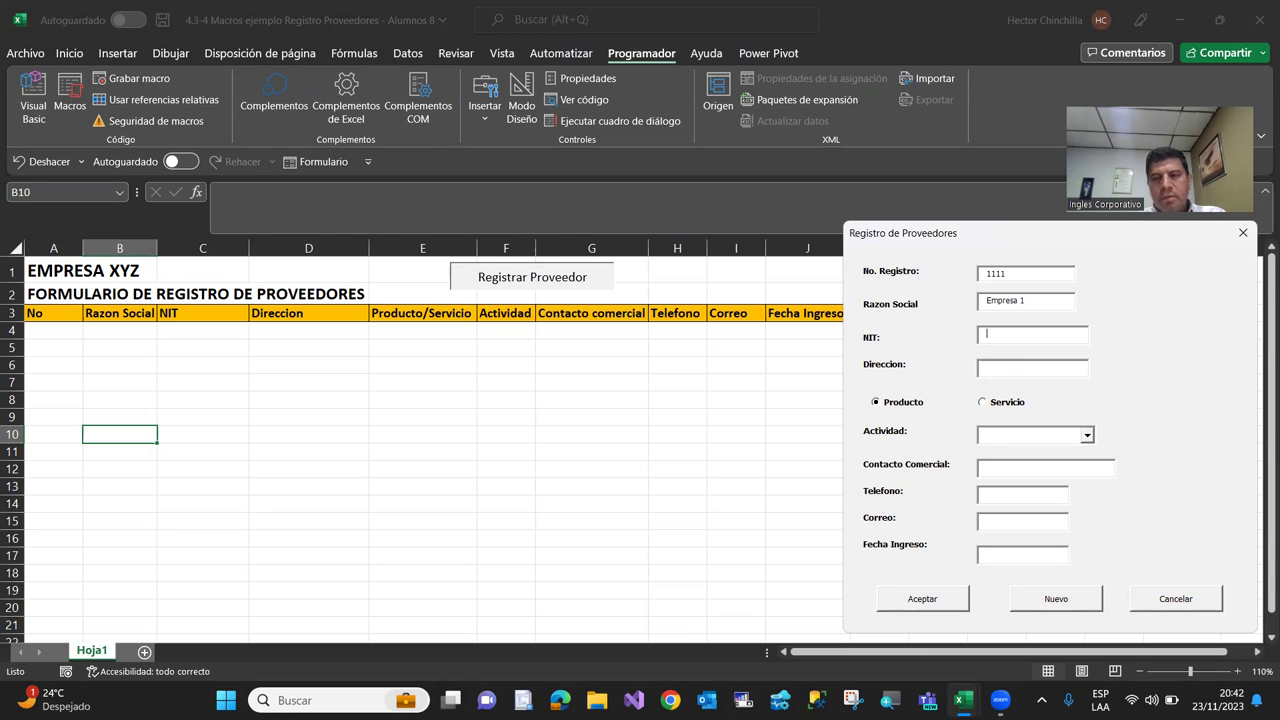
{"action": "type", "text": "1236464646"}
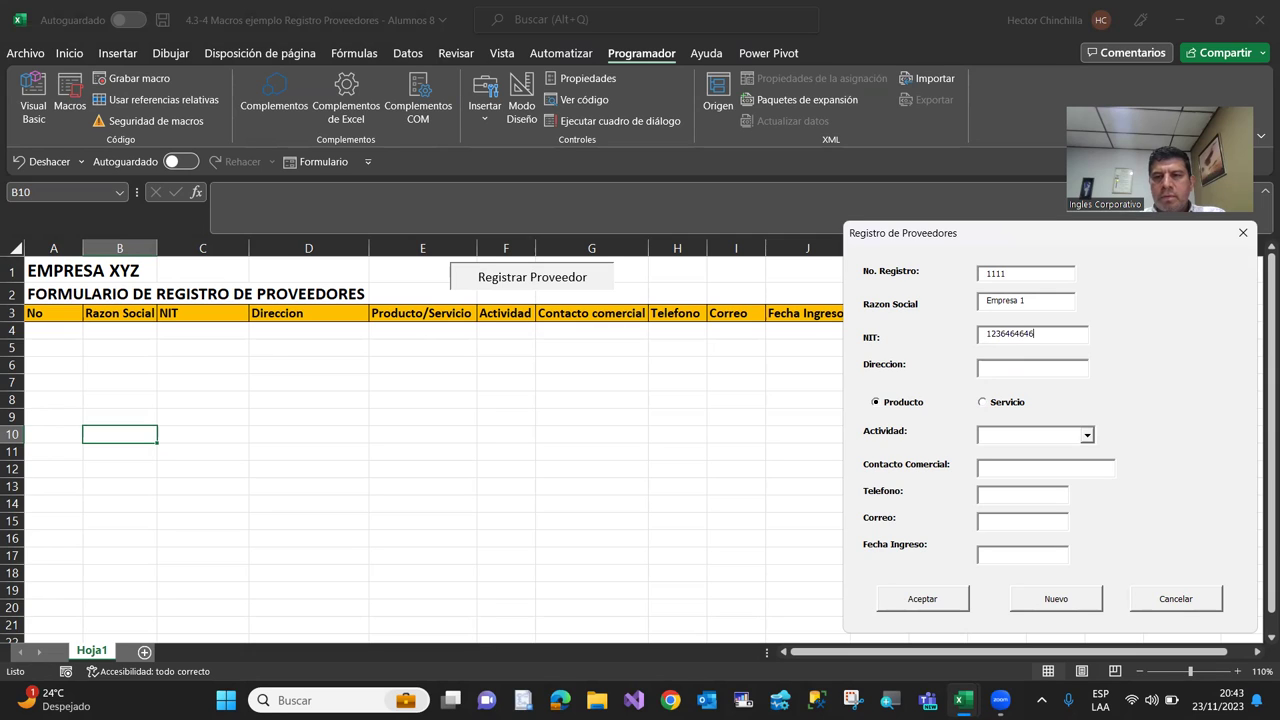
{"action": "type", "text": "an Salvador"}
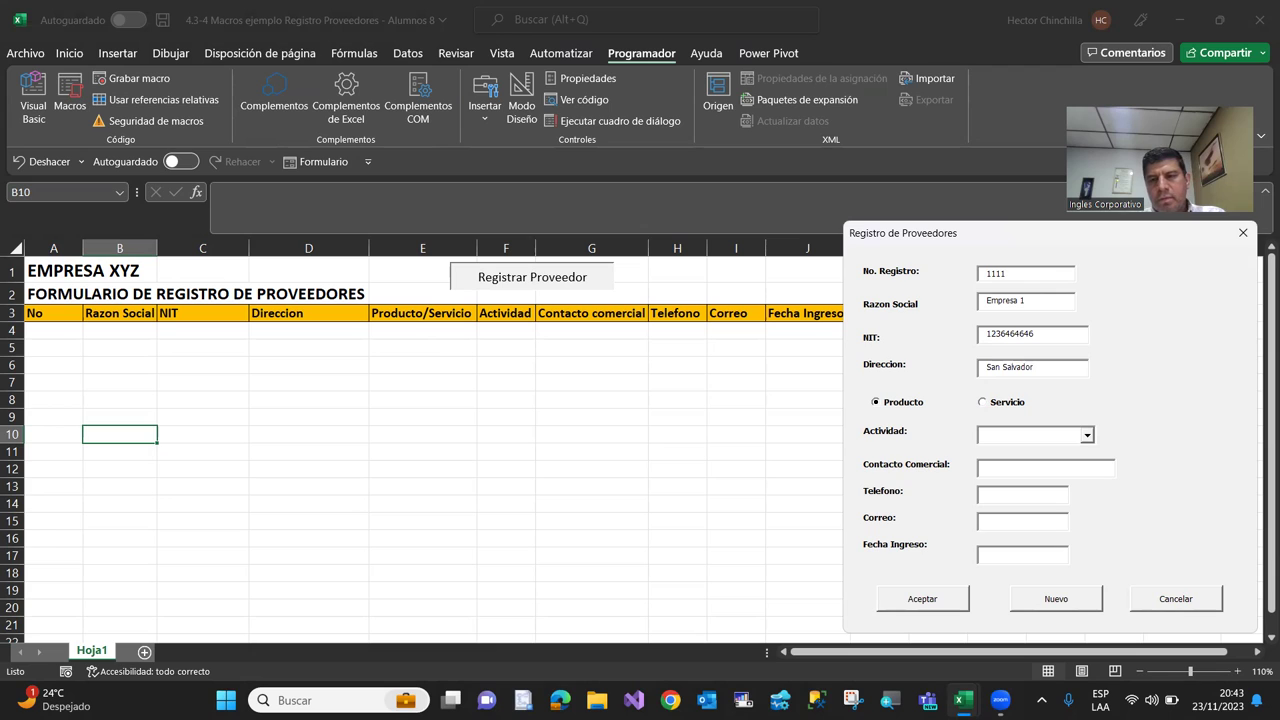
- Choose Servicio and activity Servicios, then enter the contact's name, phone, e-mail and date 23/11/2023
{"action": "left_click", "coordinate": [982, 405]}
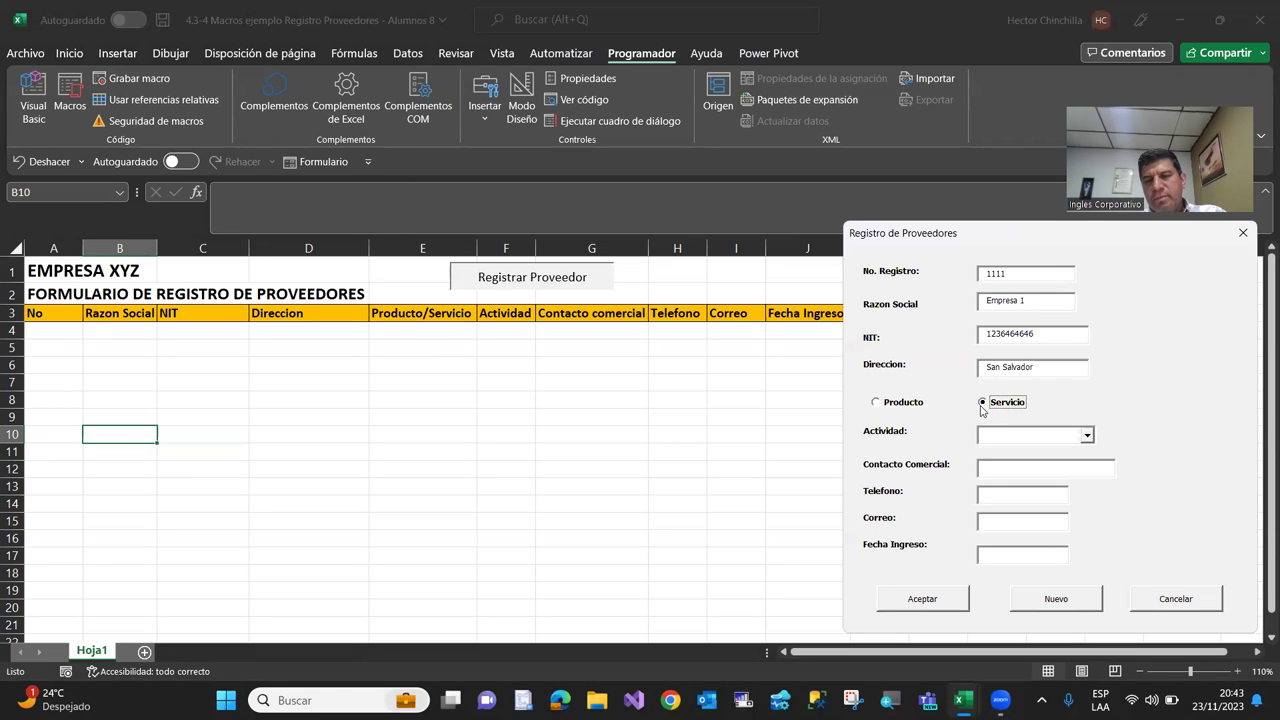
{"action": "left_click", "coordinate": [1087, 437]}
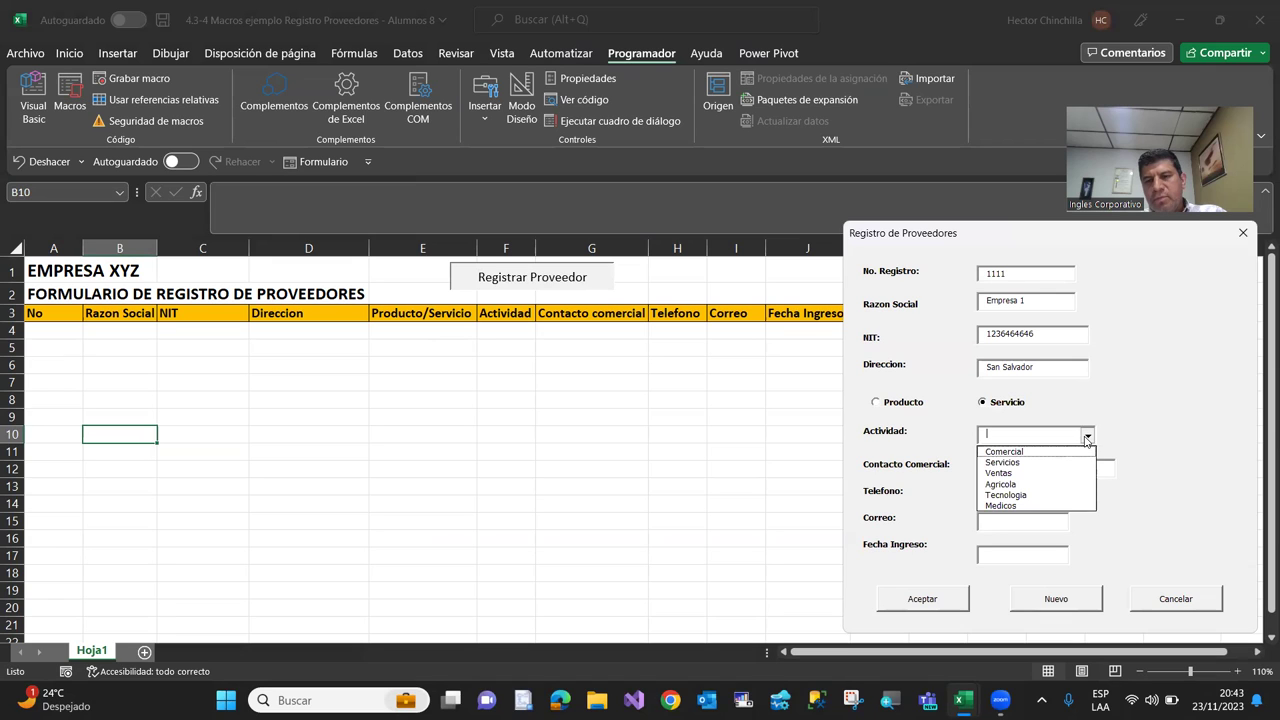
{"action": "left_click", "coordinate": [1022, 463]}
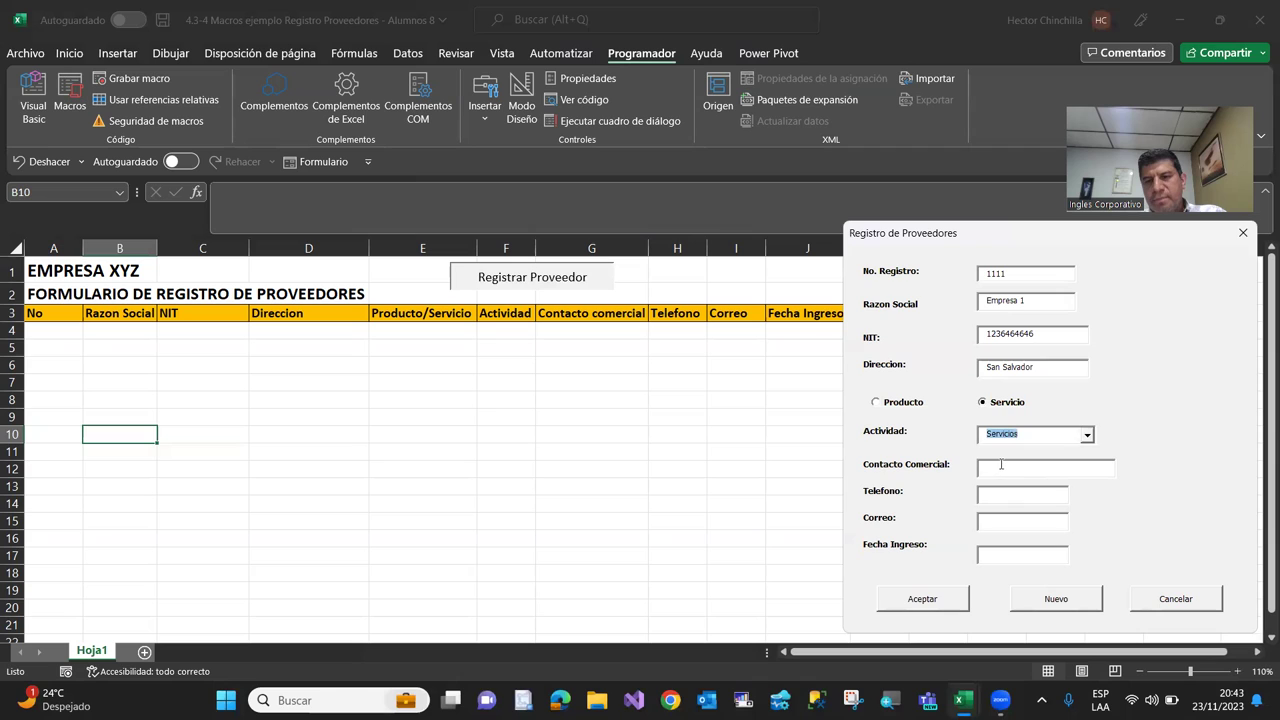
{"action": "left_click", "coordinate": [1001, 464]}
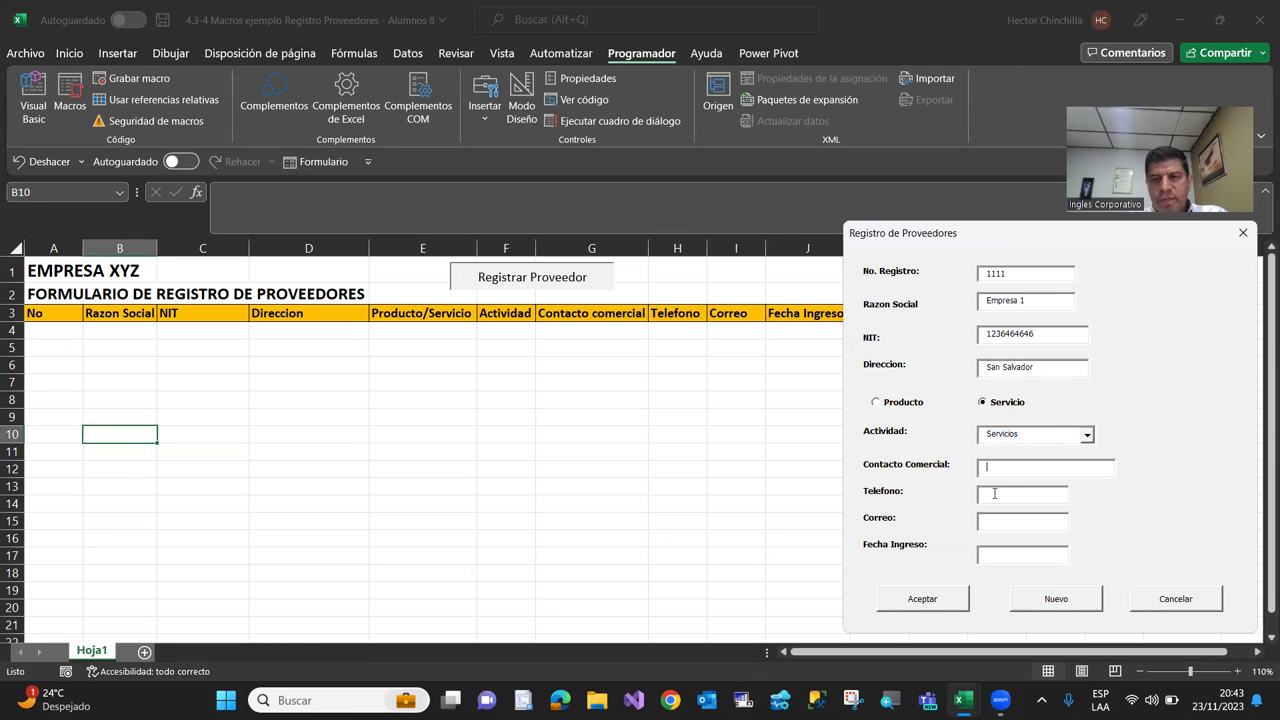
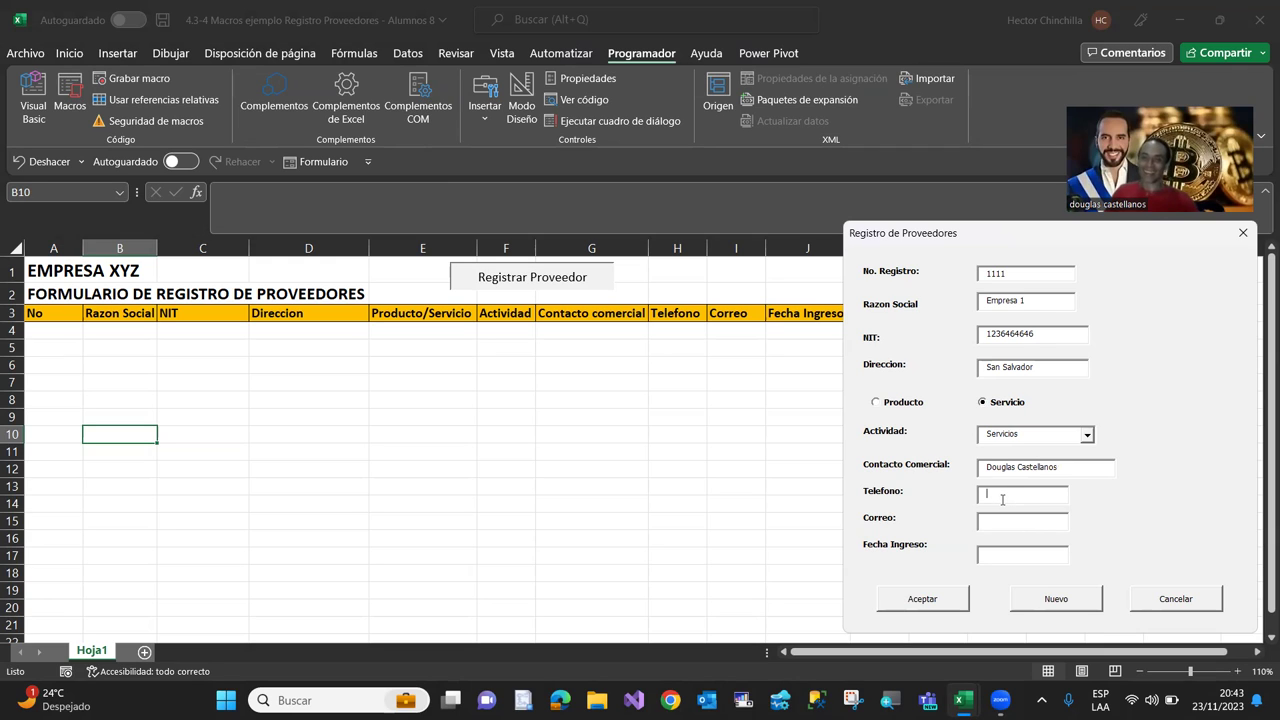
{"action": "type", "text": "12345678"}
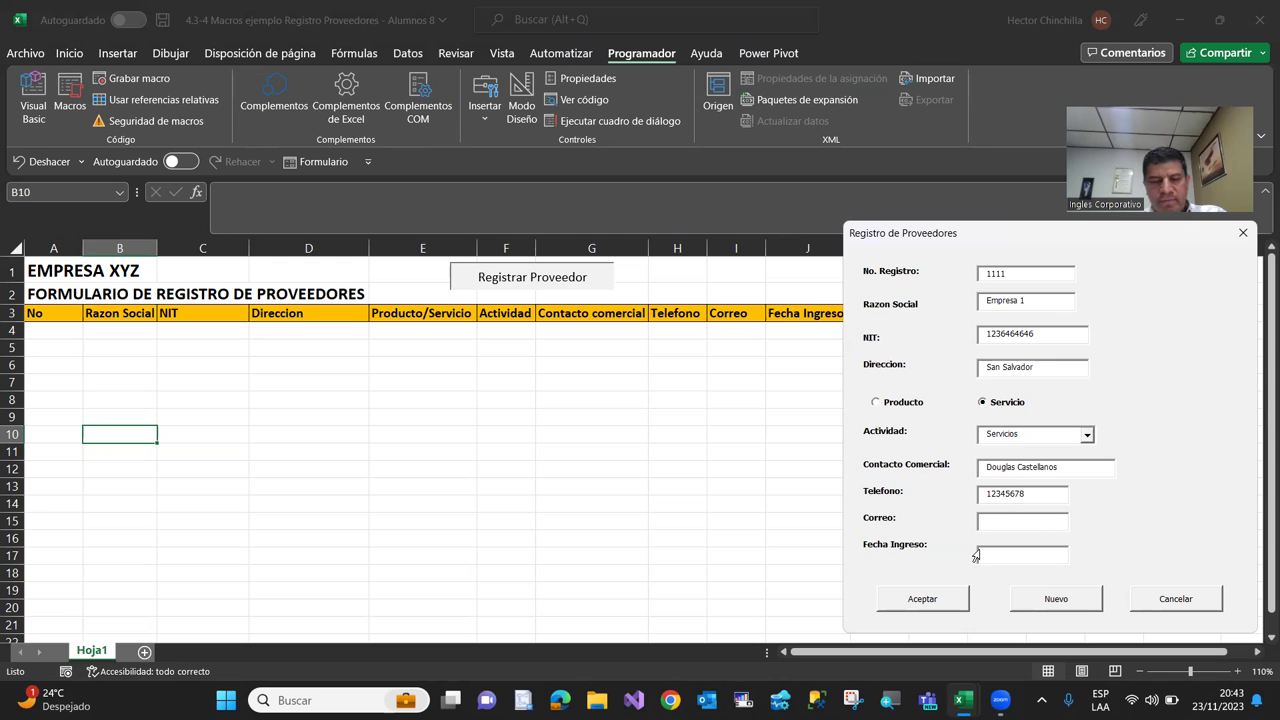
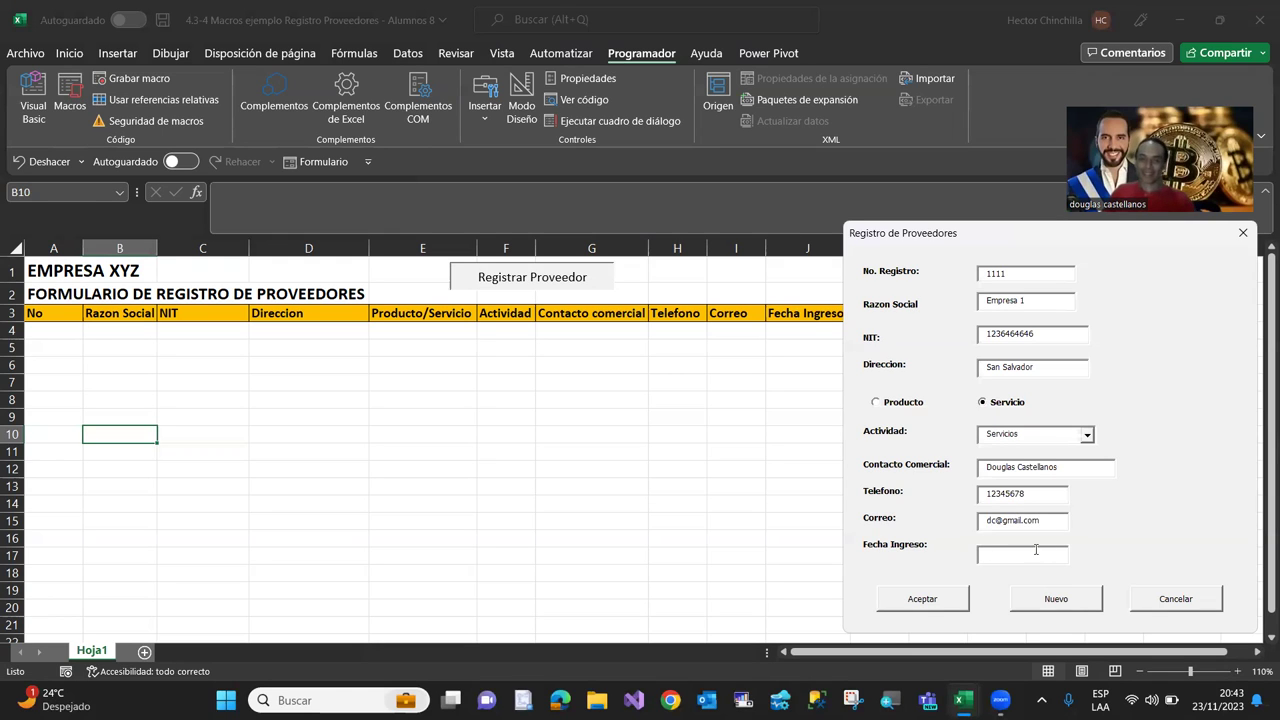
{"action": "type", "text": "23/11/2023"}
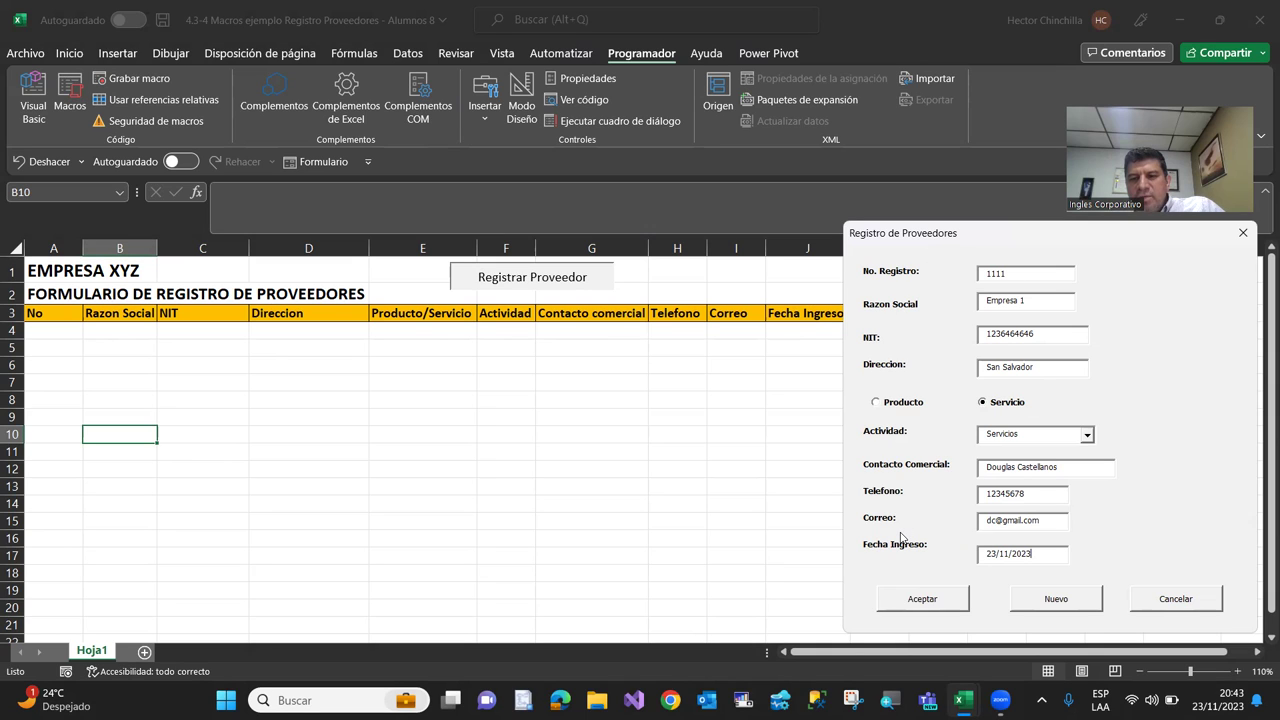
- Submit the Empresa 1 record to row 4, then close the registration form
{"action": "key", "text": "Return"}
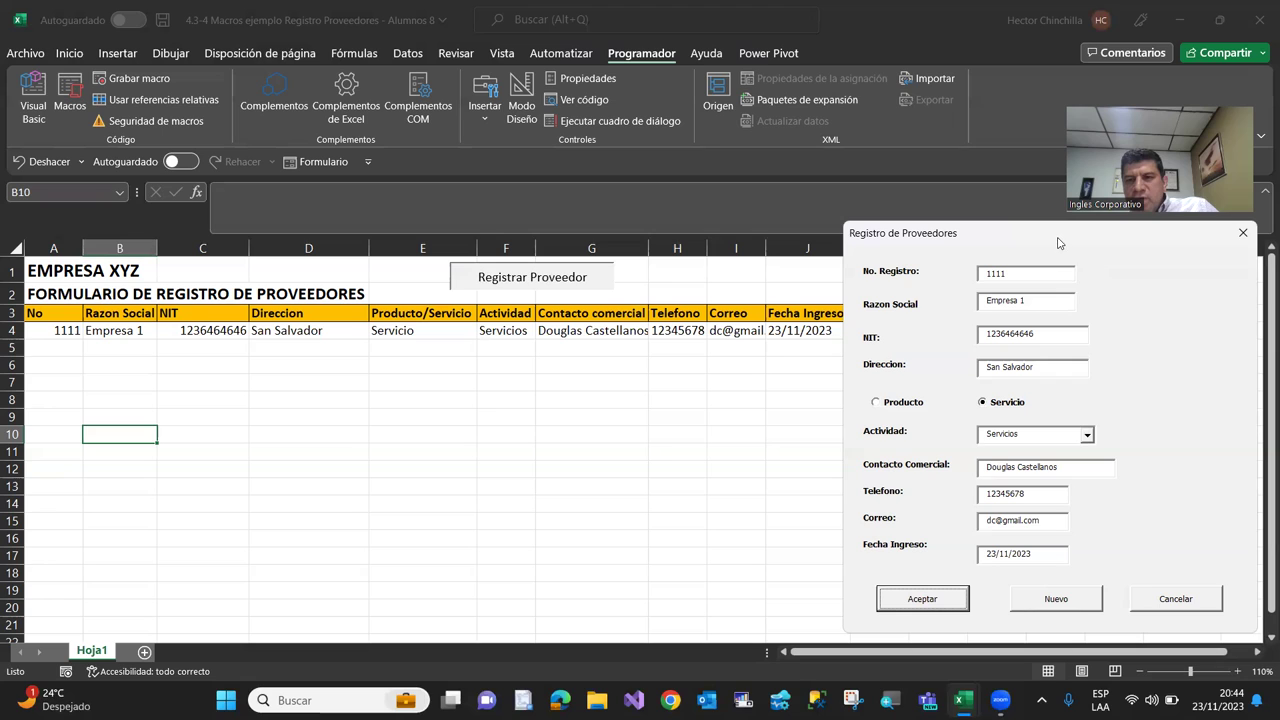
{"action": "left_click_drag", "start_coordinate": [1052, 240], "coordinate": [854, 200]}
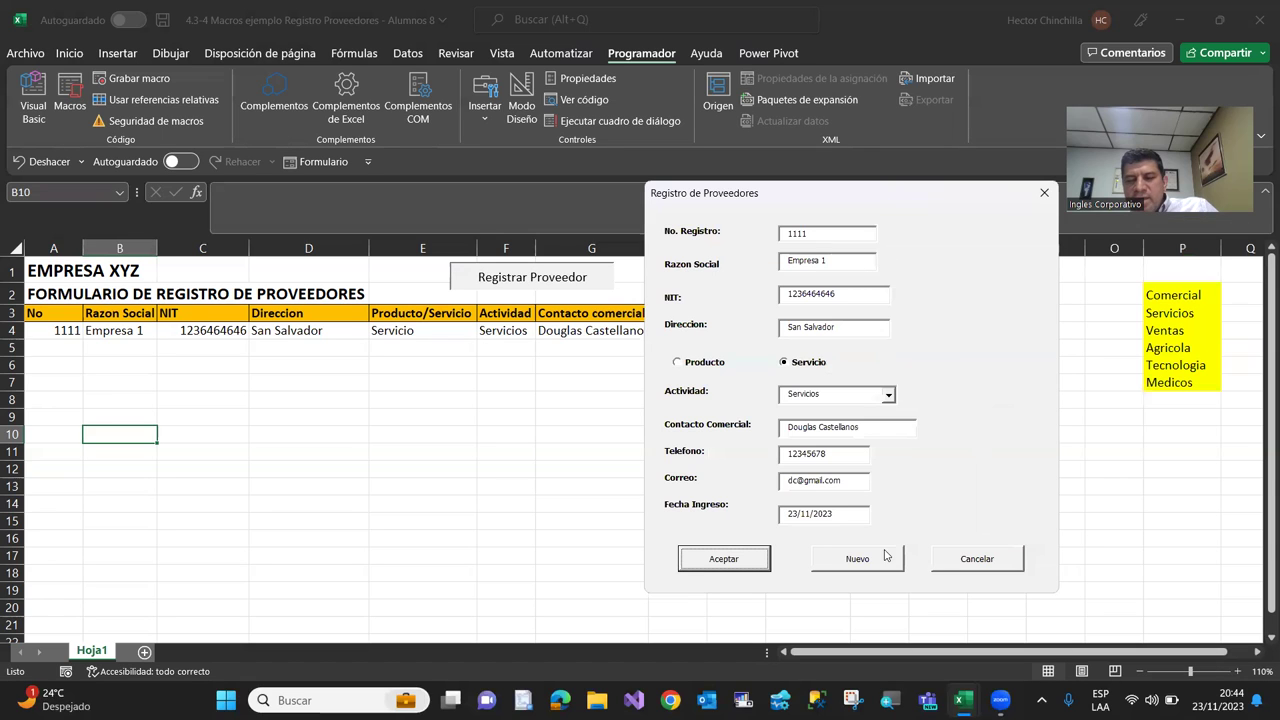
{"action": "left_click", "coordinate": [1044, 192]}
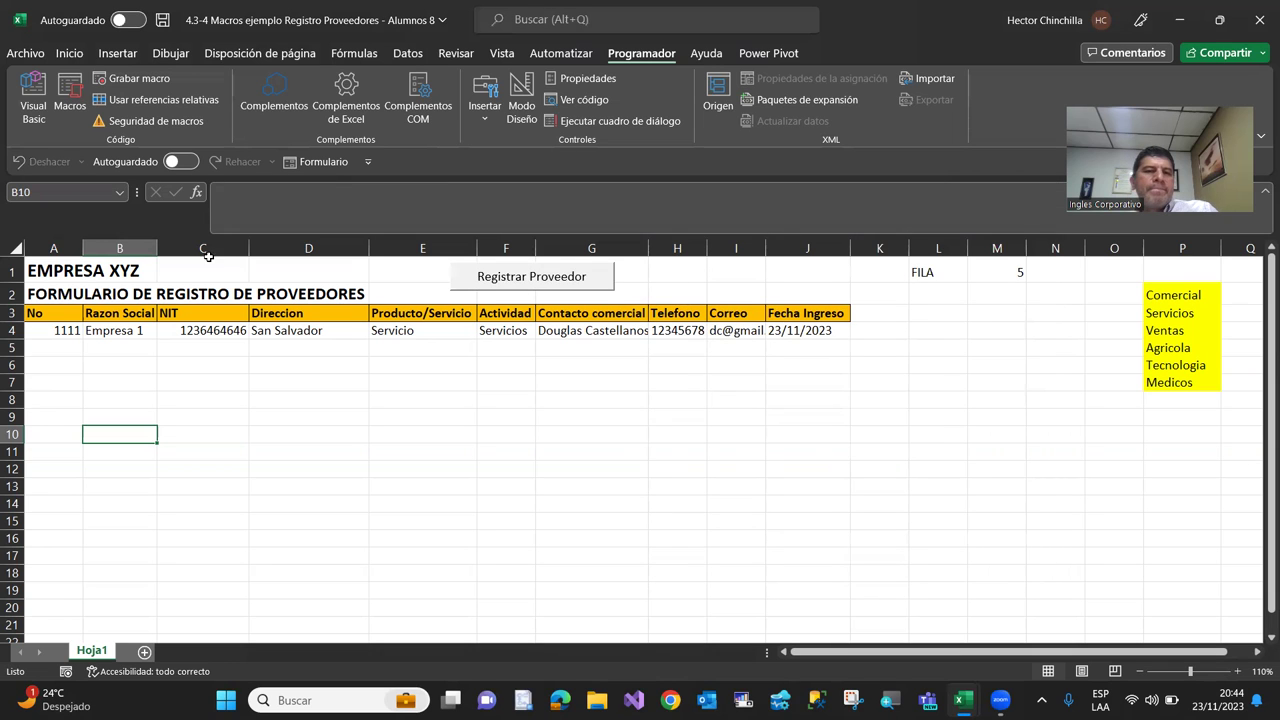
- Create the cmdNuevo_Click procedure for the Nuevo button and open an empty line in its body
{"action": "left_click", "coordinate": [30, 95]}
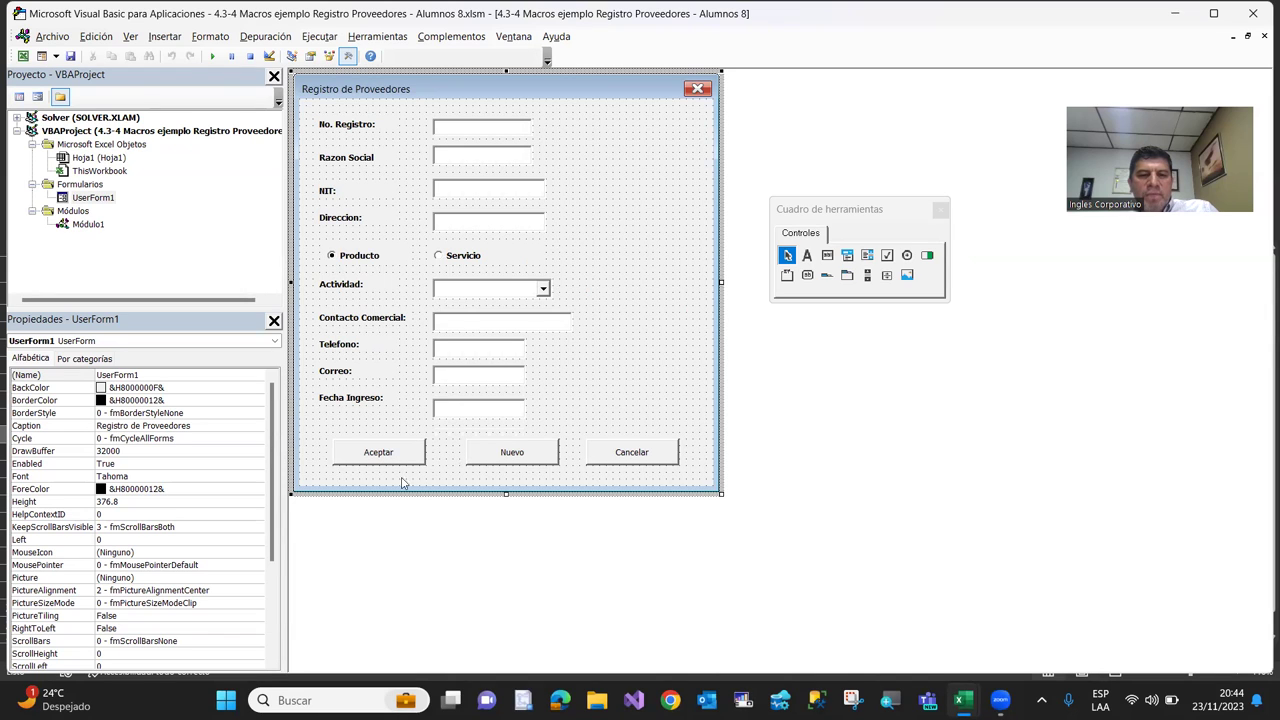
{"action": "double_click", "coordinate": [512, 455]}
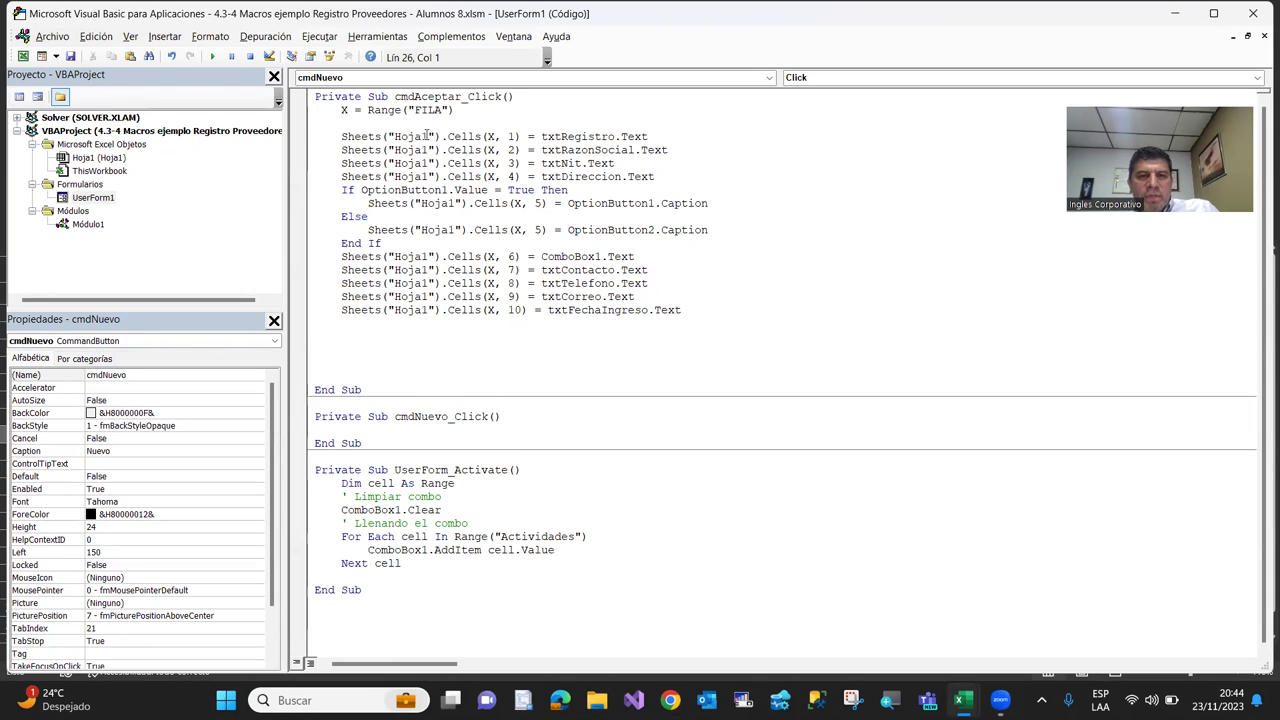
{"action": "left_click", "coordinate": [429, 96]}
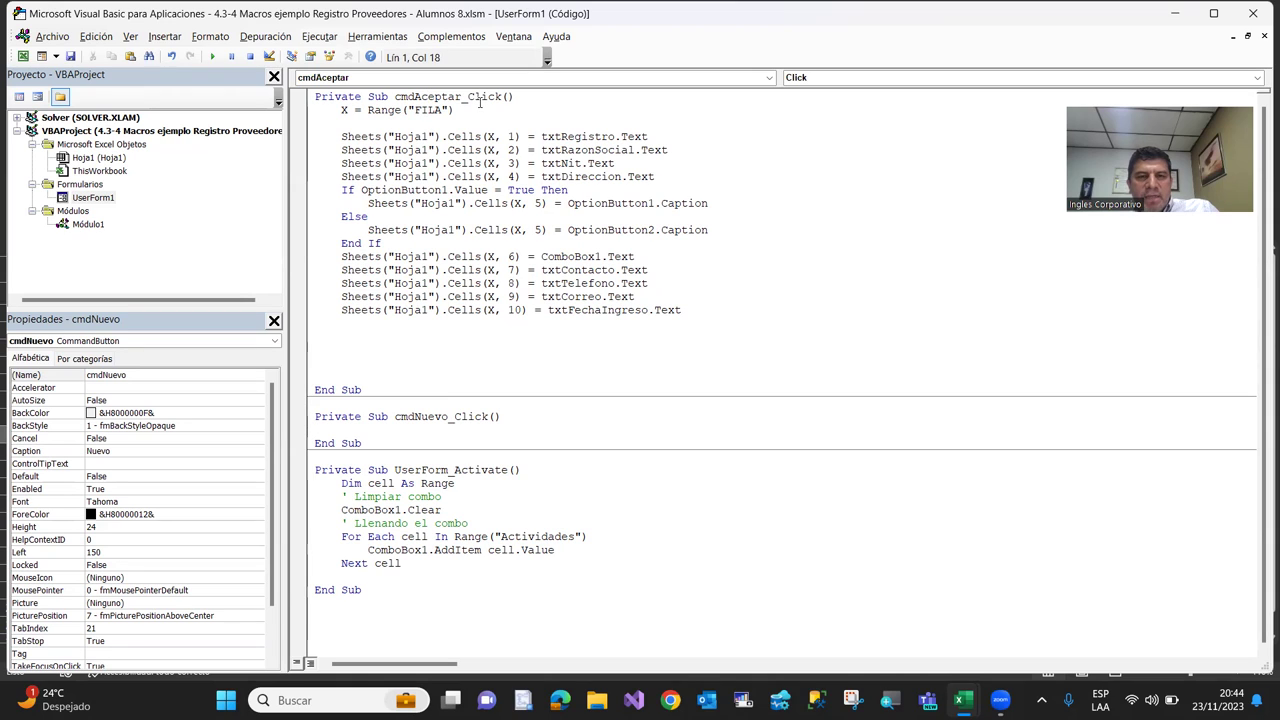
{"action": "double_click", "coordinate": [480, 100]}
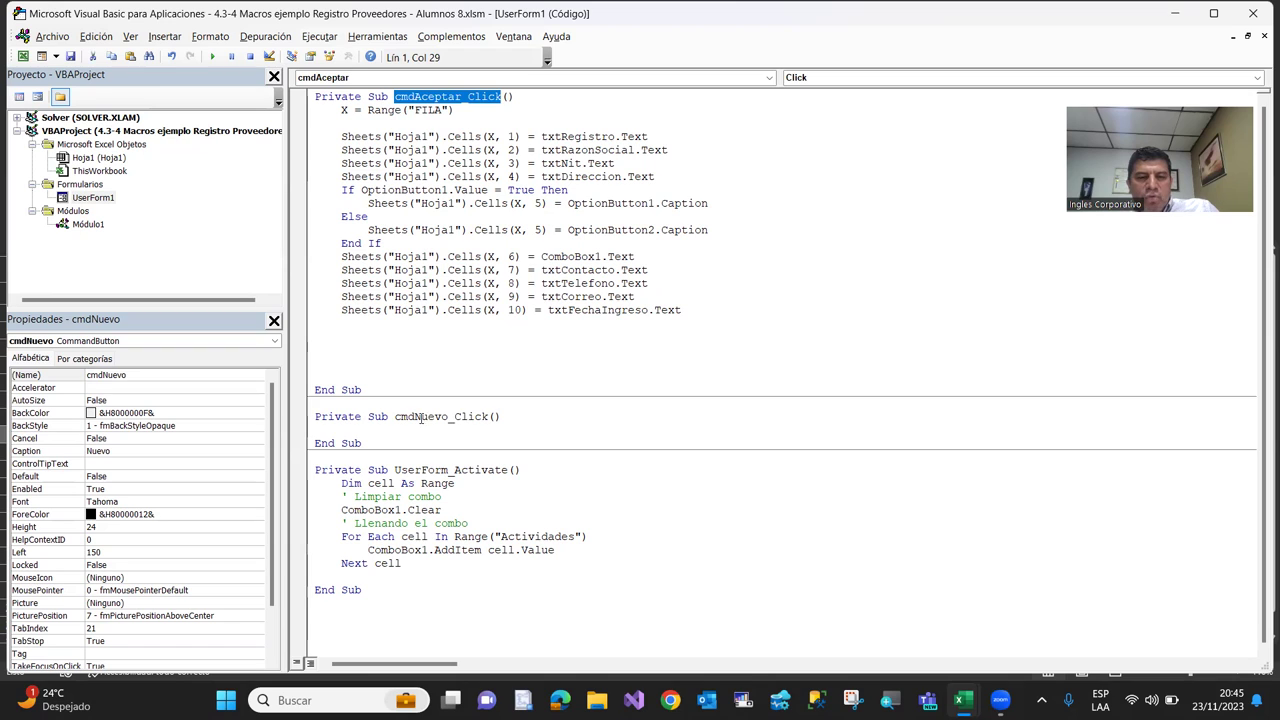
{"action": "double_click", "coordinate": [470, 420]}
{"action": "left_click", "coordinate": [470, 421]}
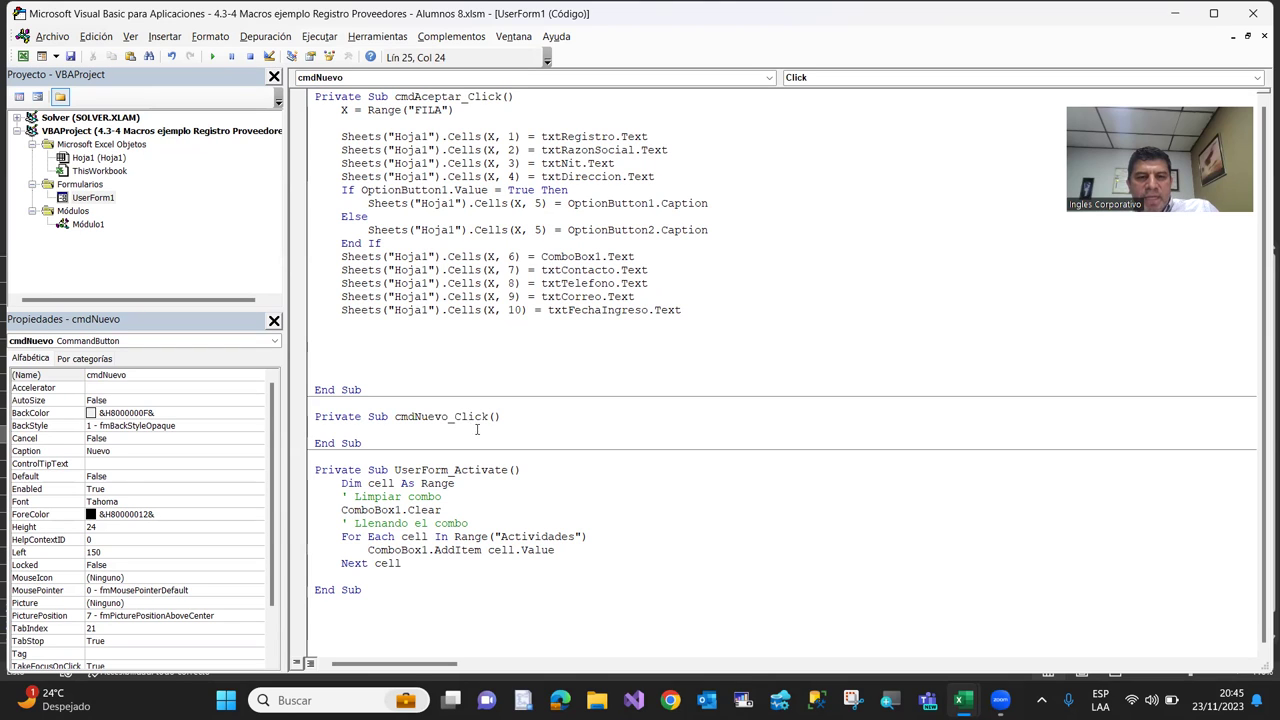
{"action": "left_click", "coordinate": [507, 420]}
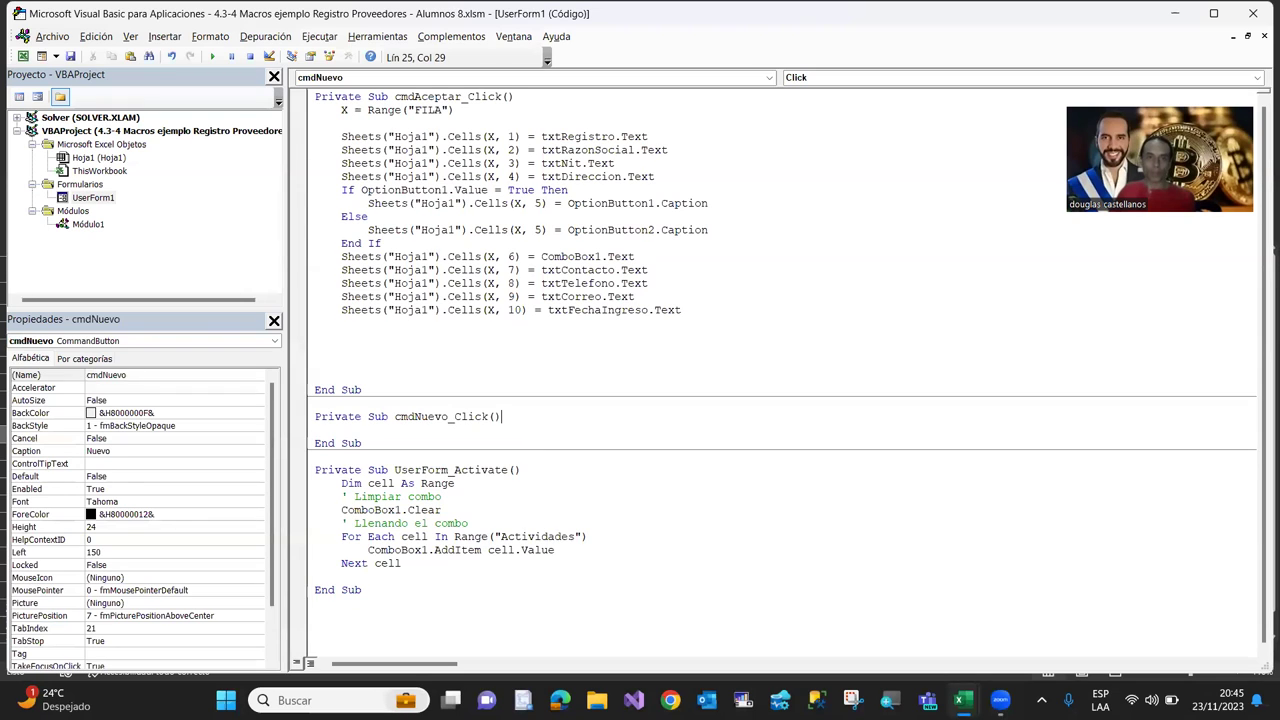
{"action": "key", "text": "Return"}
{"action": "key", "text": "Up"}
{"action": "key", "text": "Up"}
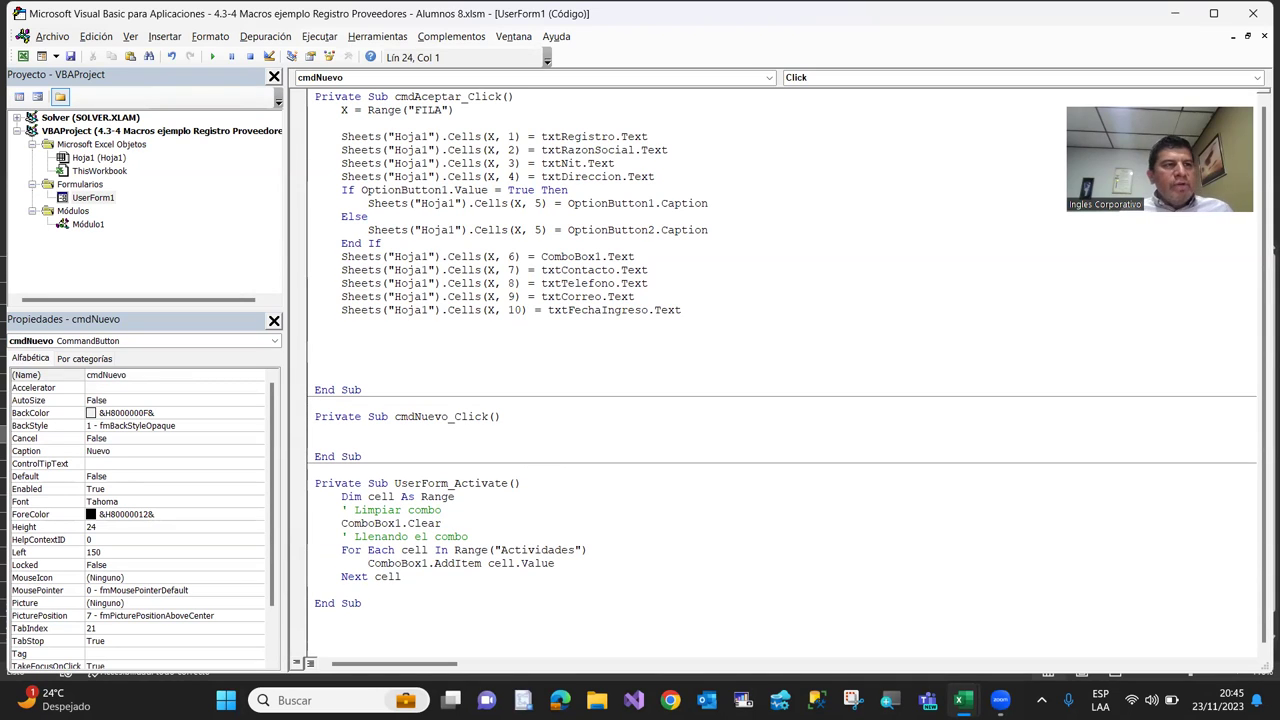
- In cmdNuevo_Click, set txtRegistro, txtRazonSocial, txtNit and txtDireccion .Text to ""
{"action": "left_click", "coordinate": [315, 363]}
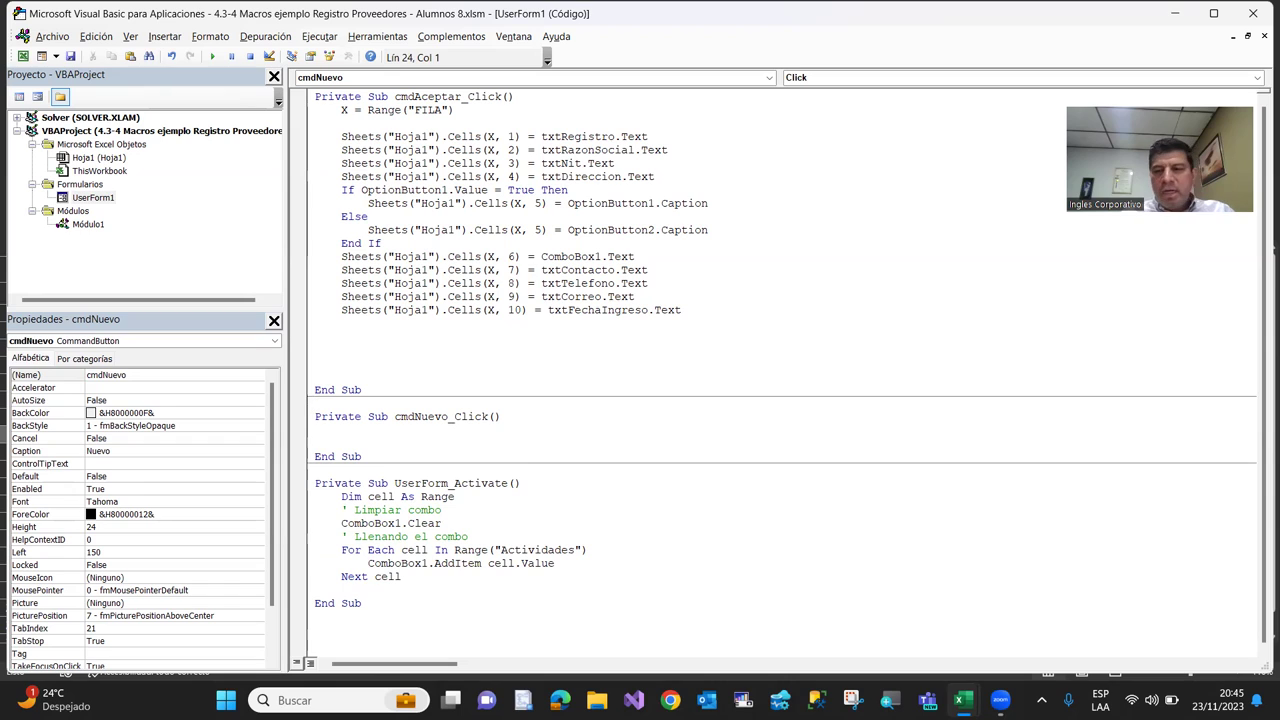
{"action": "key", "text": "Up"}
{"action": "key", "text": "Up"}
{"action": "key", "text": "Up"}
{"action": "key", "text": "Up"}
{"action": "key", "text": "Up"}
{"action": "key", "text": "Up"}
{"action": "key", "text": "Up"}
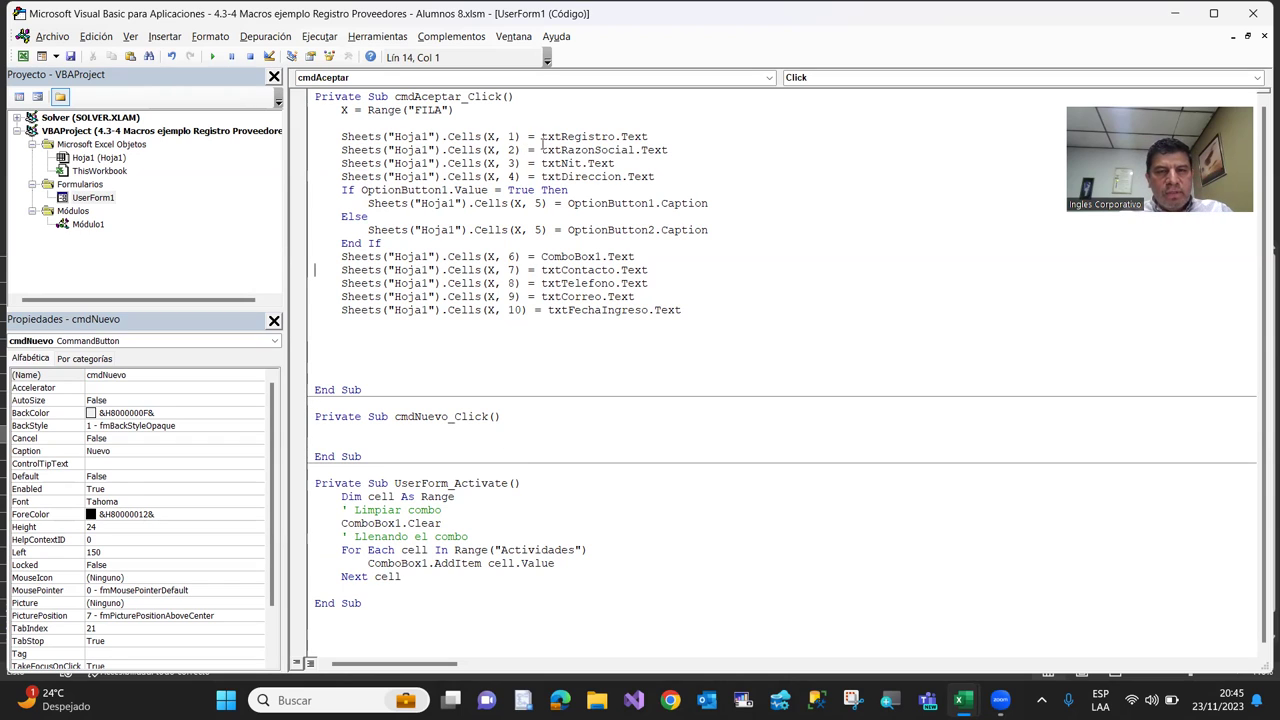
{"action": "left_click", "coordinate": [541, 137]}
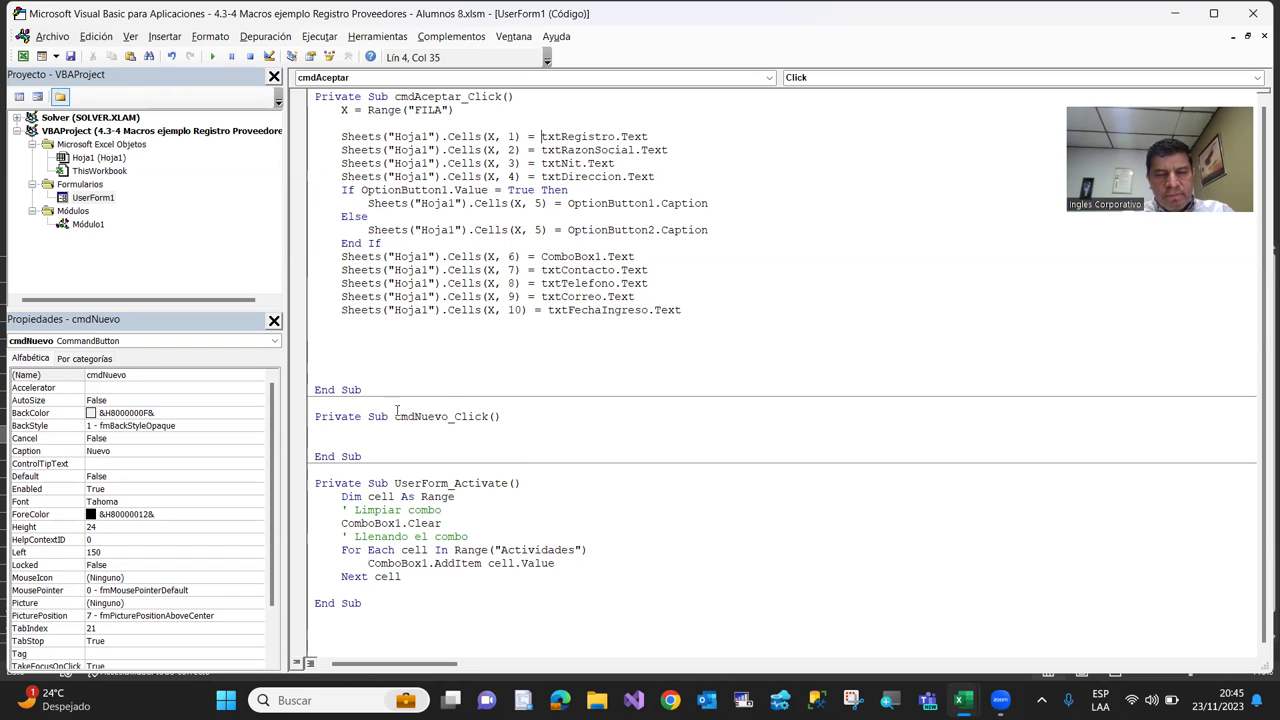
{"action": "left_click", "coordinate": [339, 438]}
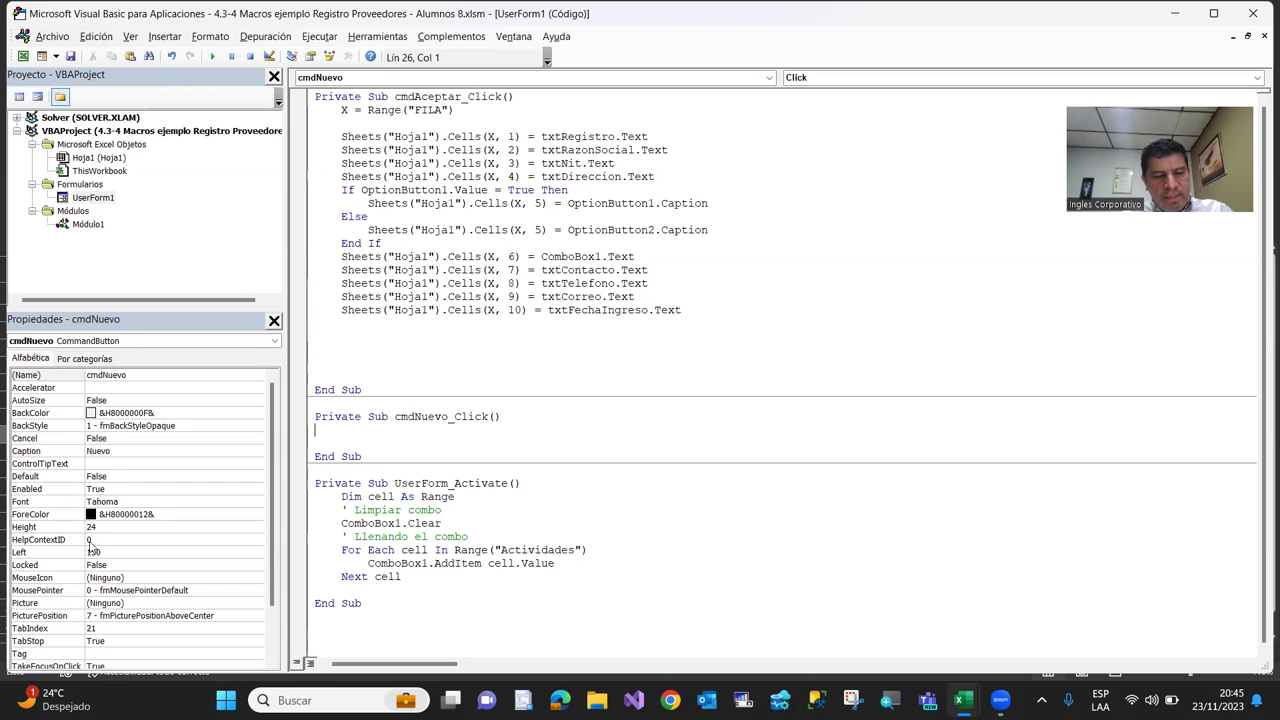
{"action": "type", "text": "txtregistro"}
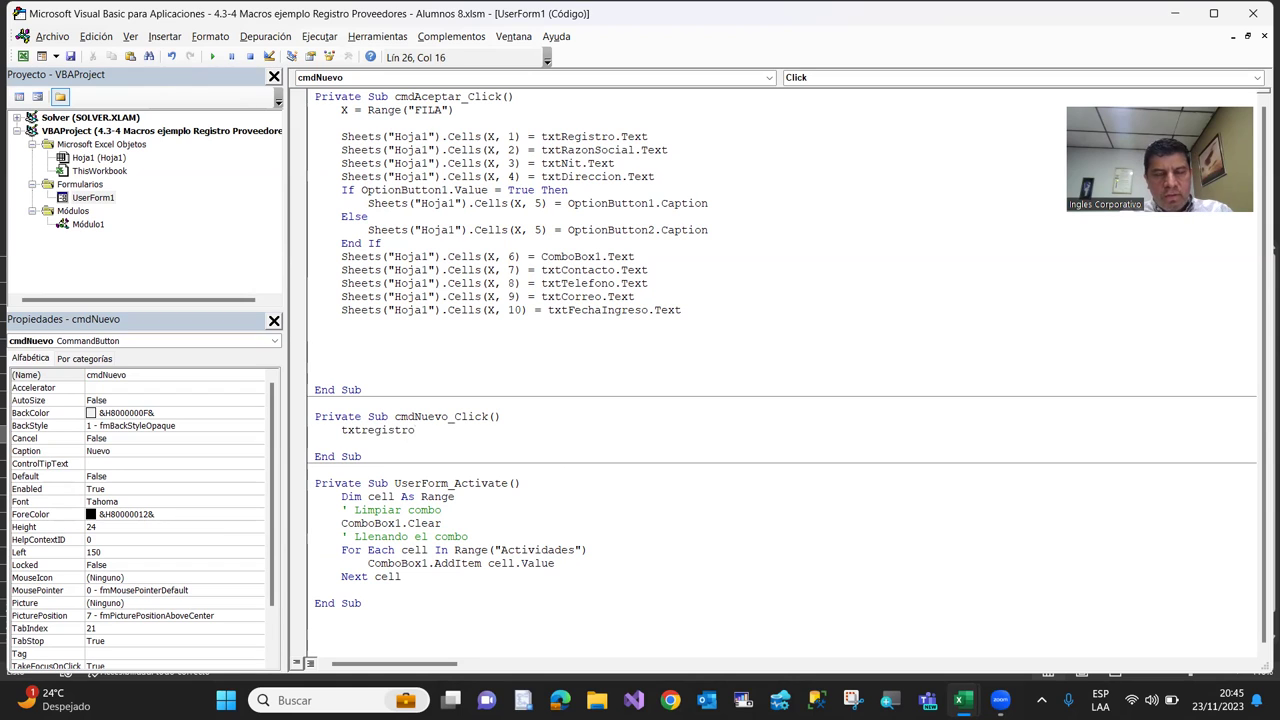
{"action": "type", "text": ".text"}
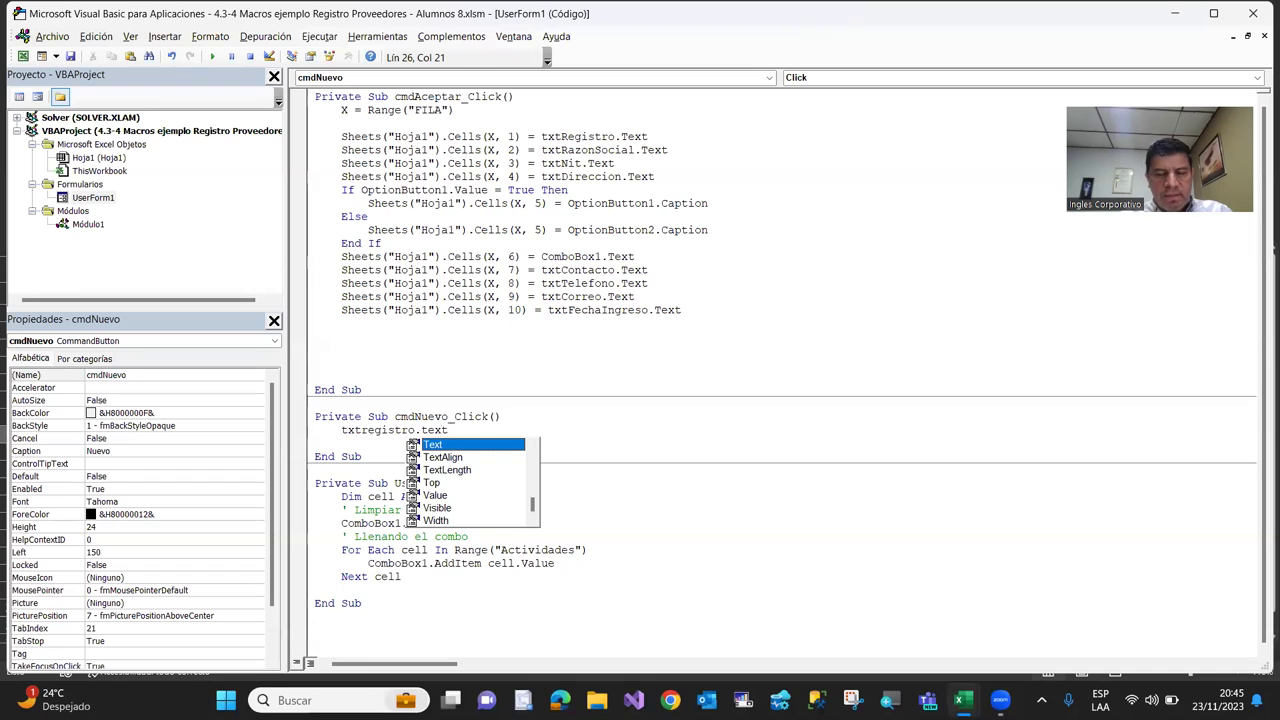
{"action": "type", "text": " ="}
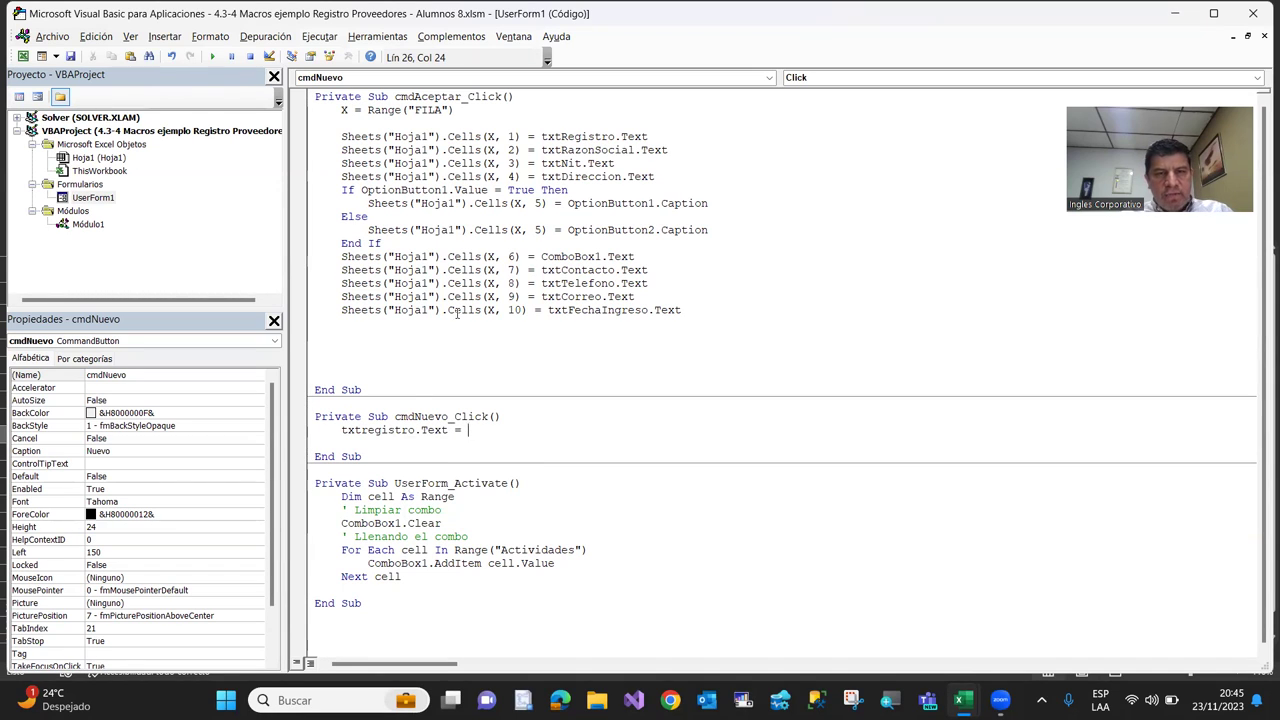
{"action": "type", "text": "\"\""}
{"action": "key", "text": "Return"}
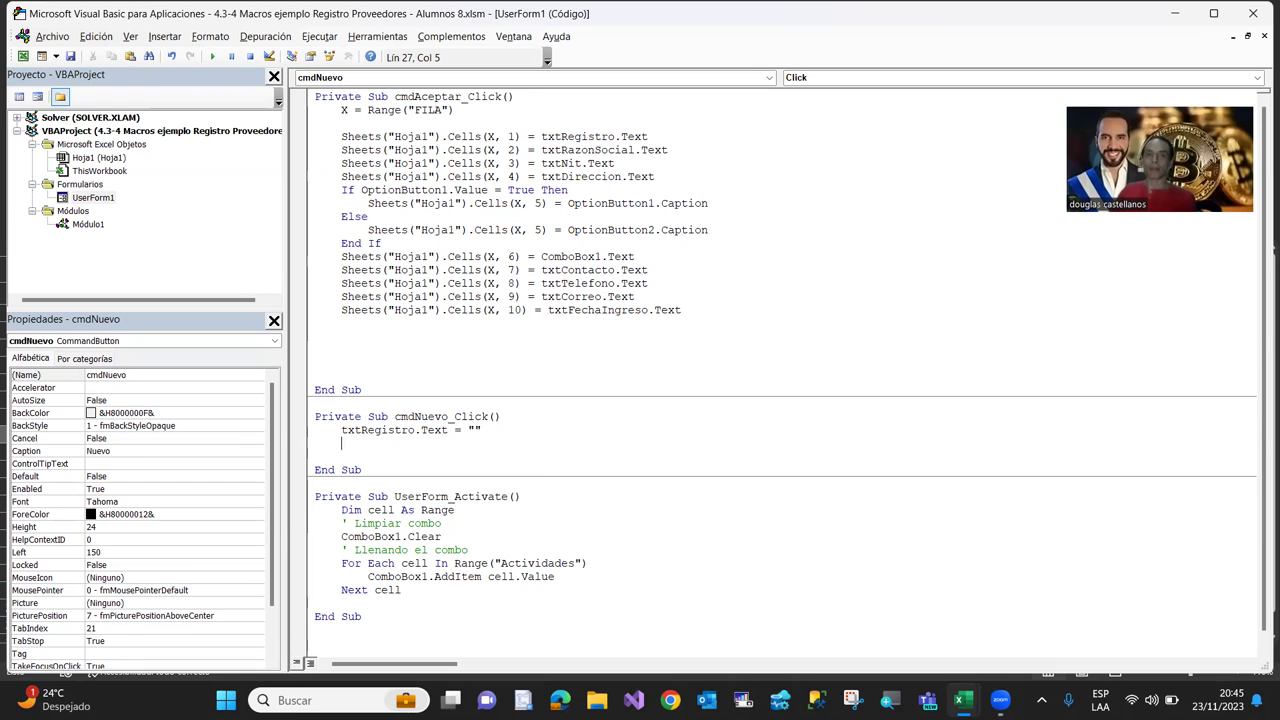
{"action": "type", "text": "txt"}
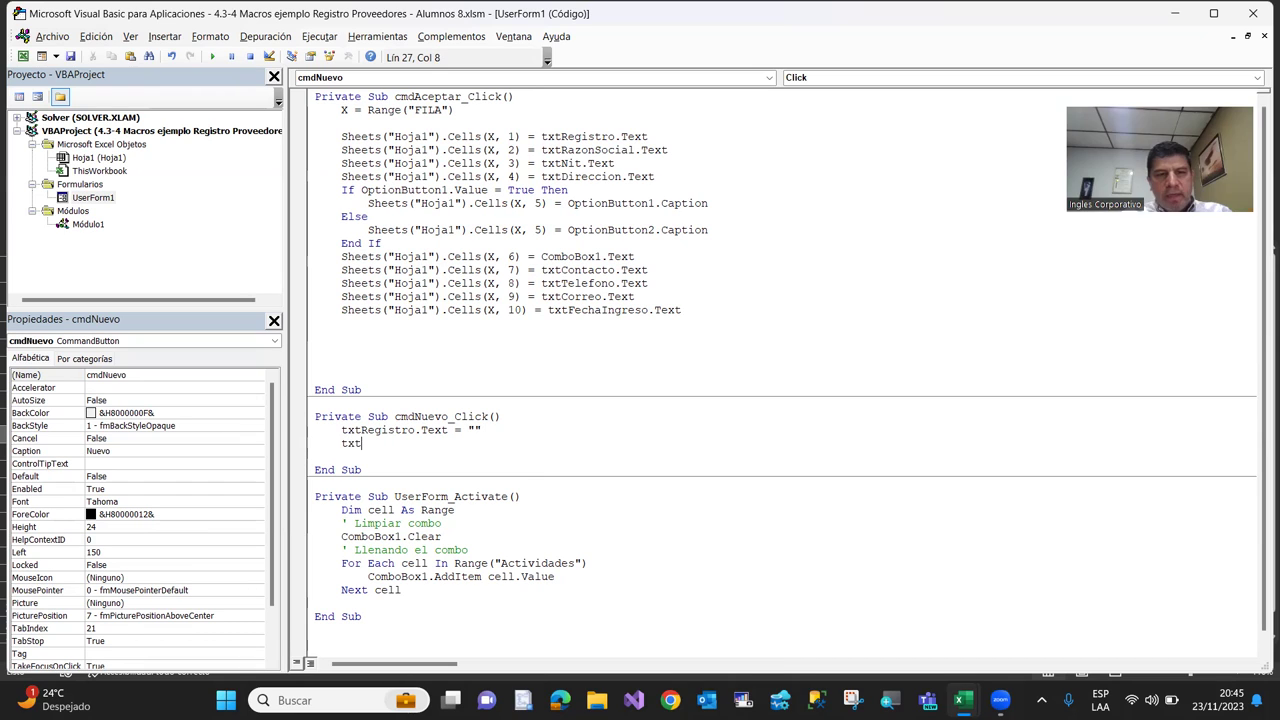
{"action": "type", "text": "razonsocial"}
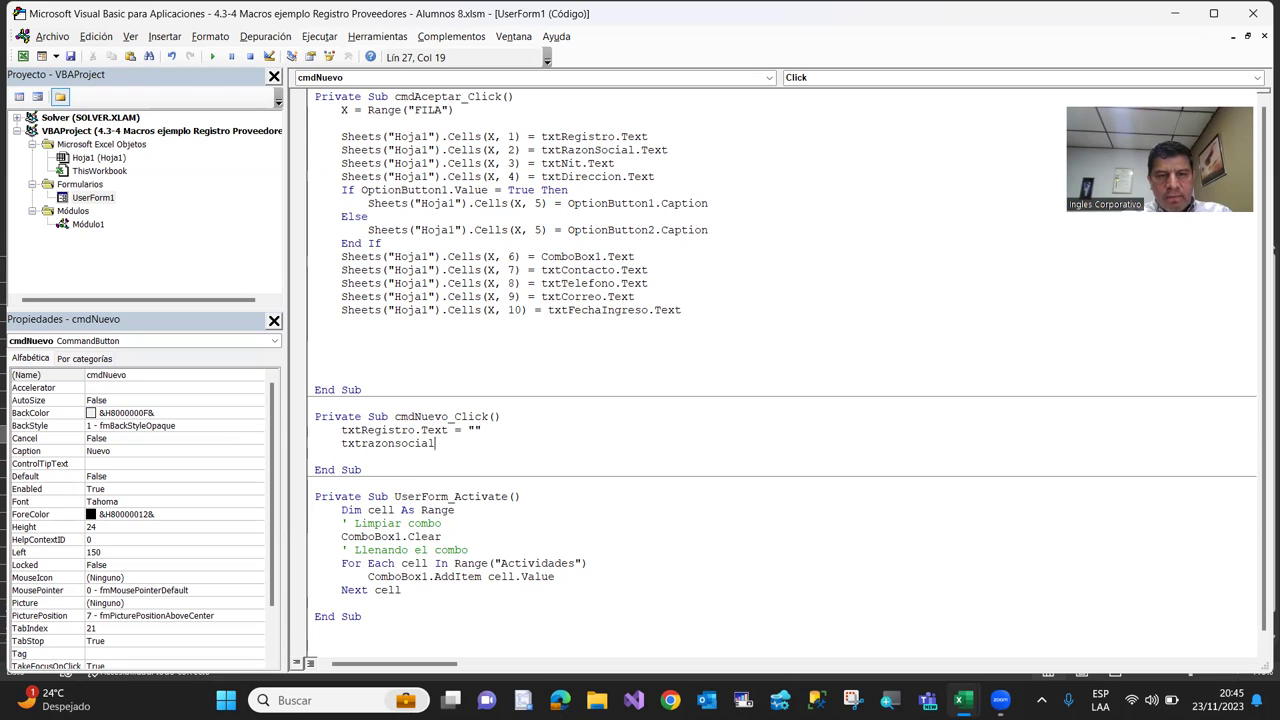
{"action": "type", "text": ".text"}
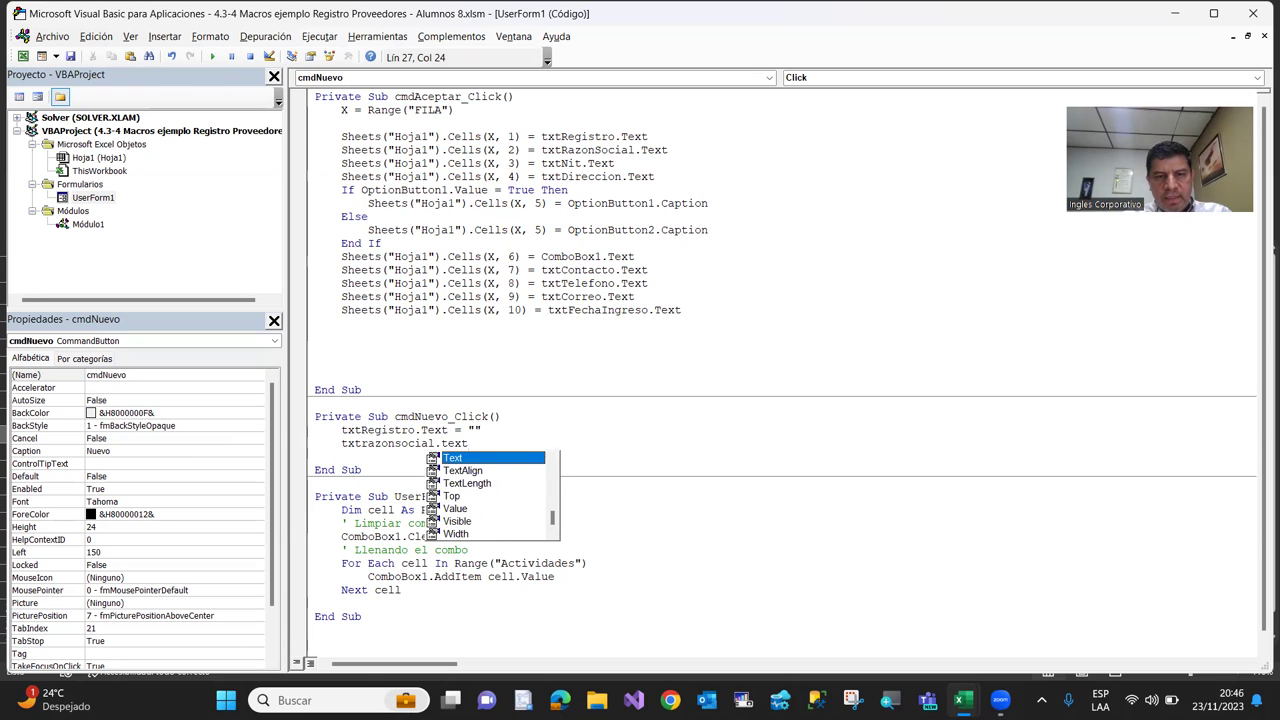
{"action": "type", "text": "="}
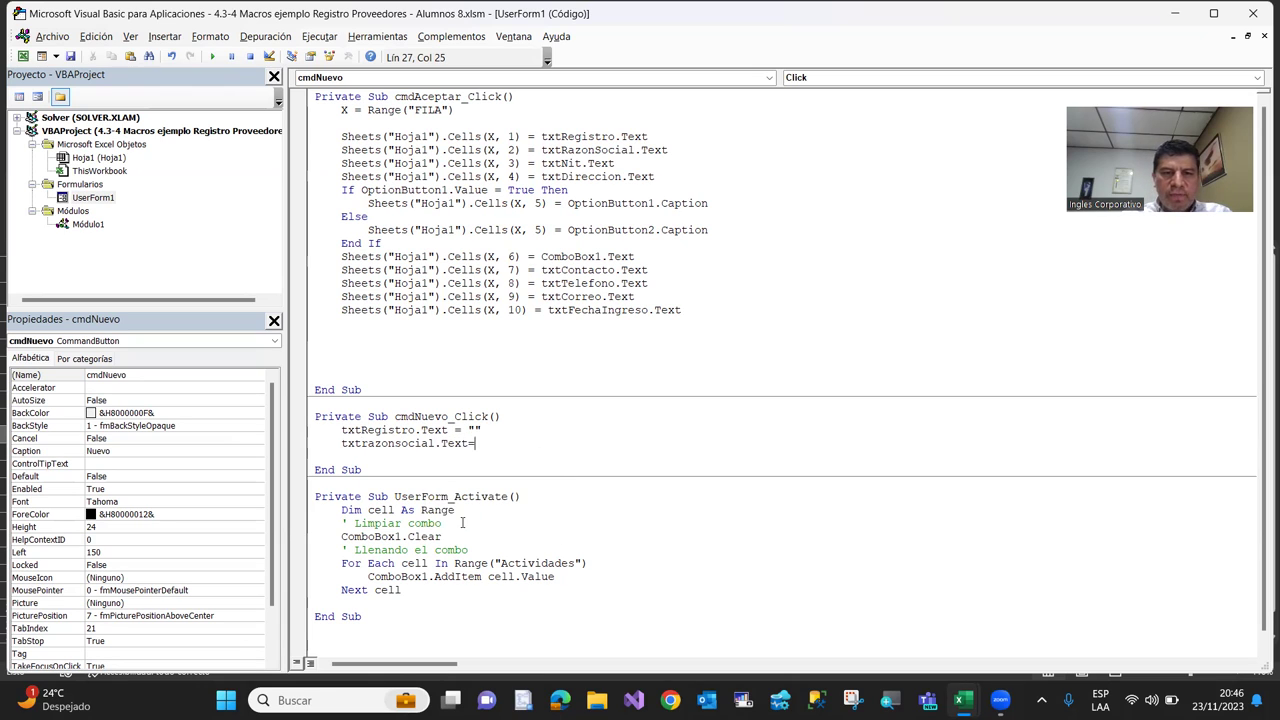
{"action": "type", "text": " \"\""}
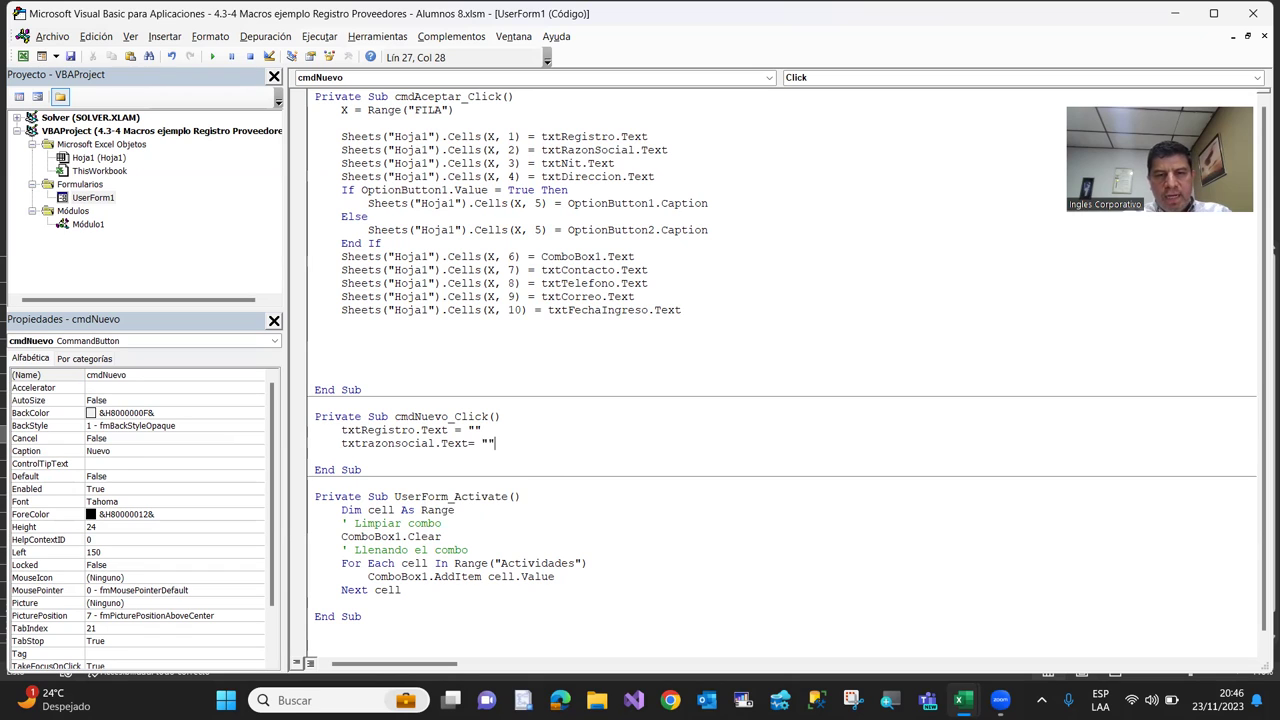
{"action": "key", "text": "Return"}
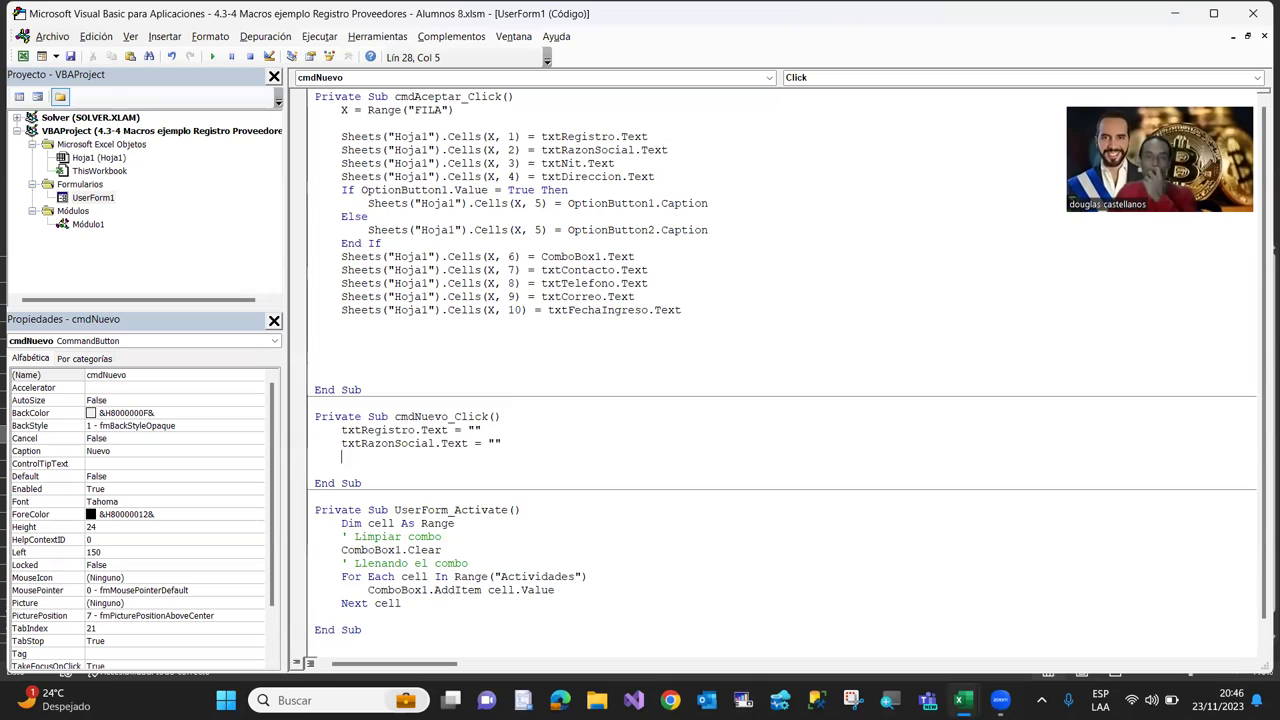
{"action": "type", "text": "txtnit"}
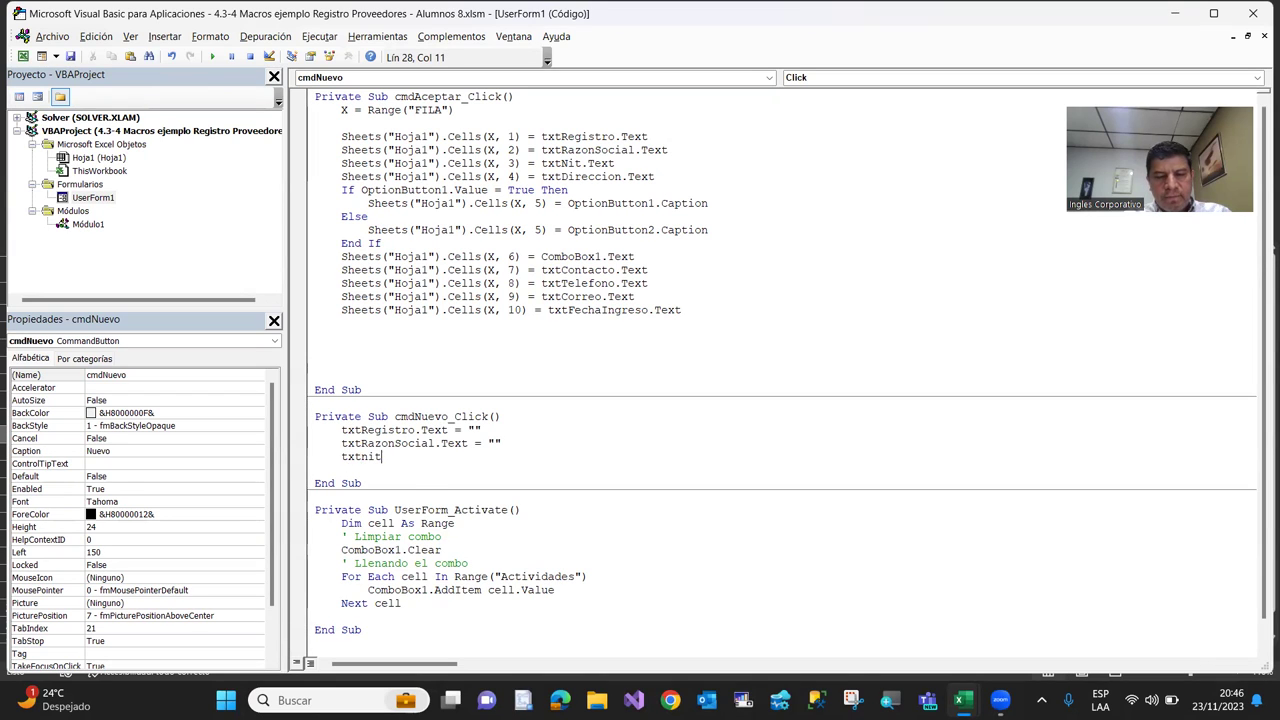
{"action": "type", "text": ".text"}
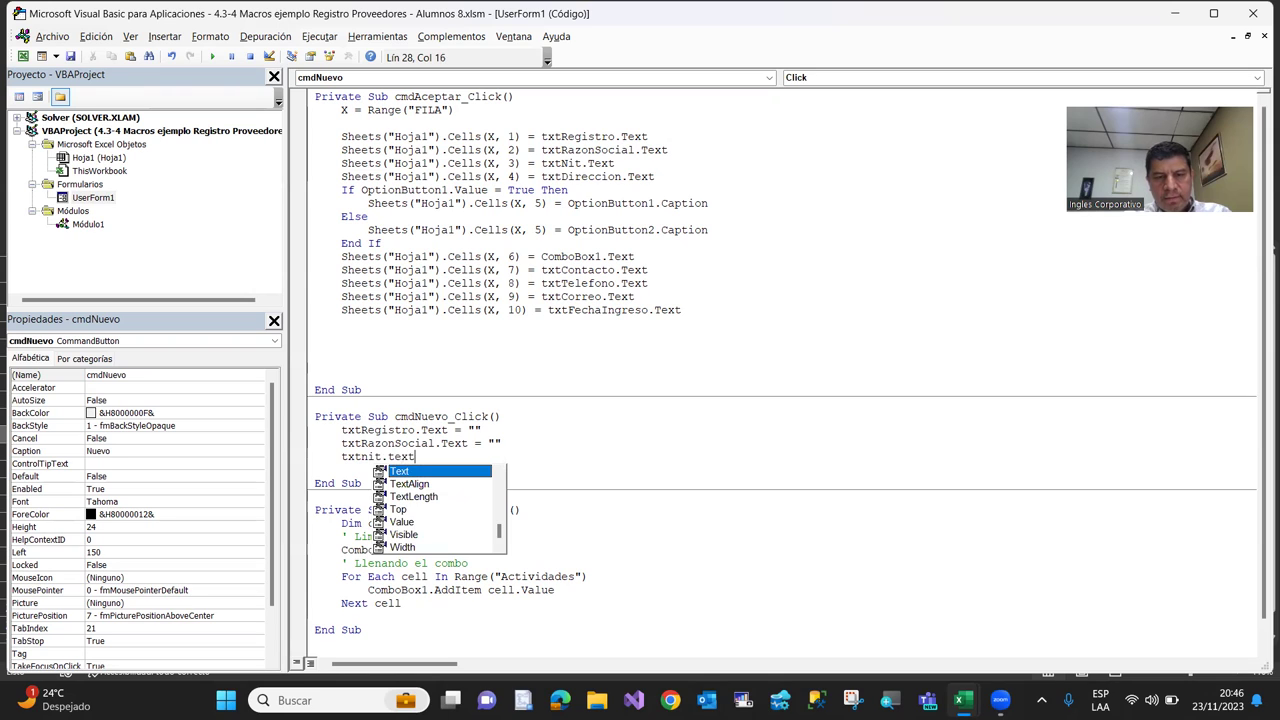
{"action": "type", "text": " = \"\""}
{"action": "key", "text": "Return"}
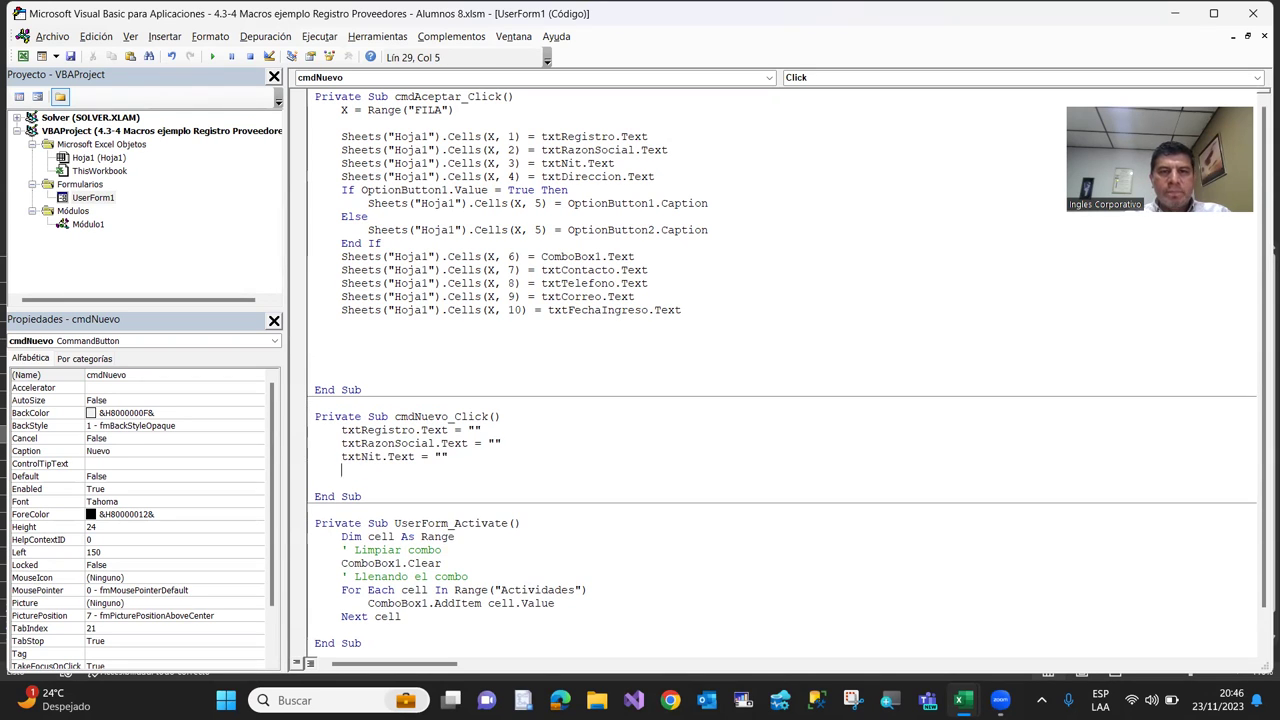
{"action": "type", "text": "txtdireccio"}
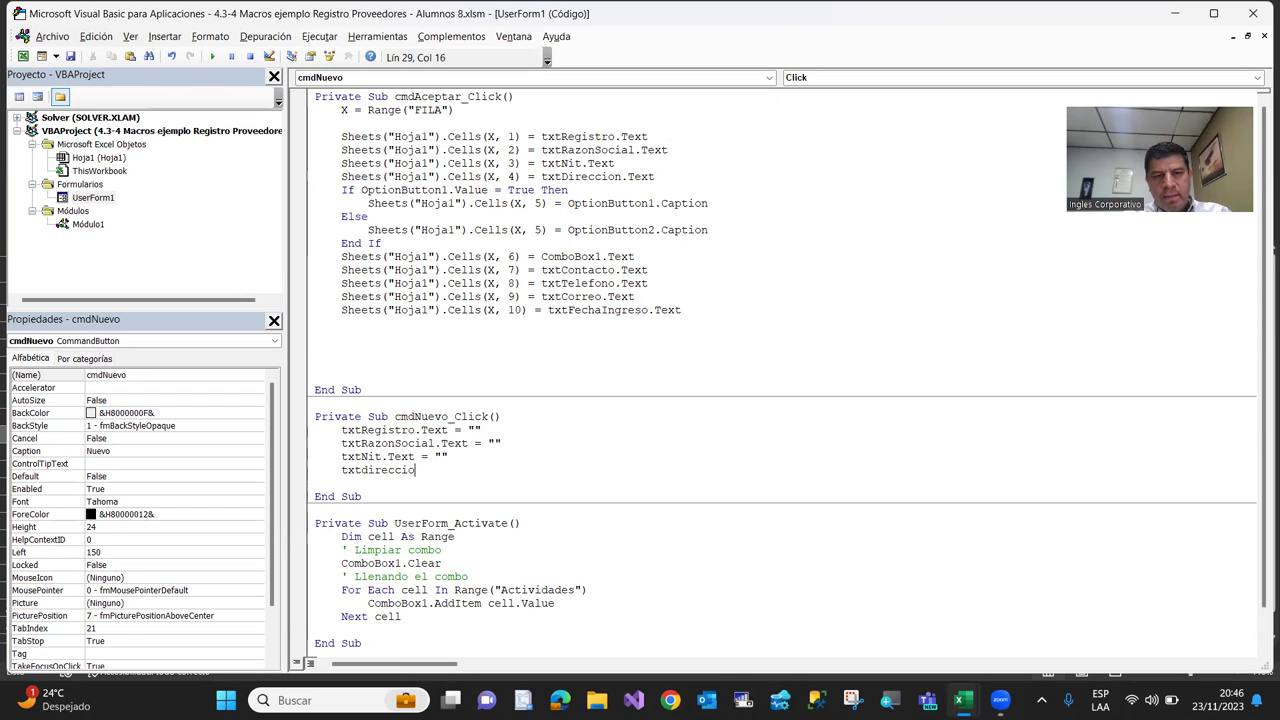
{"action": "type", "text": "n"}
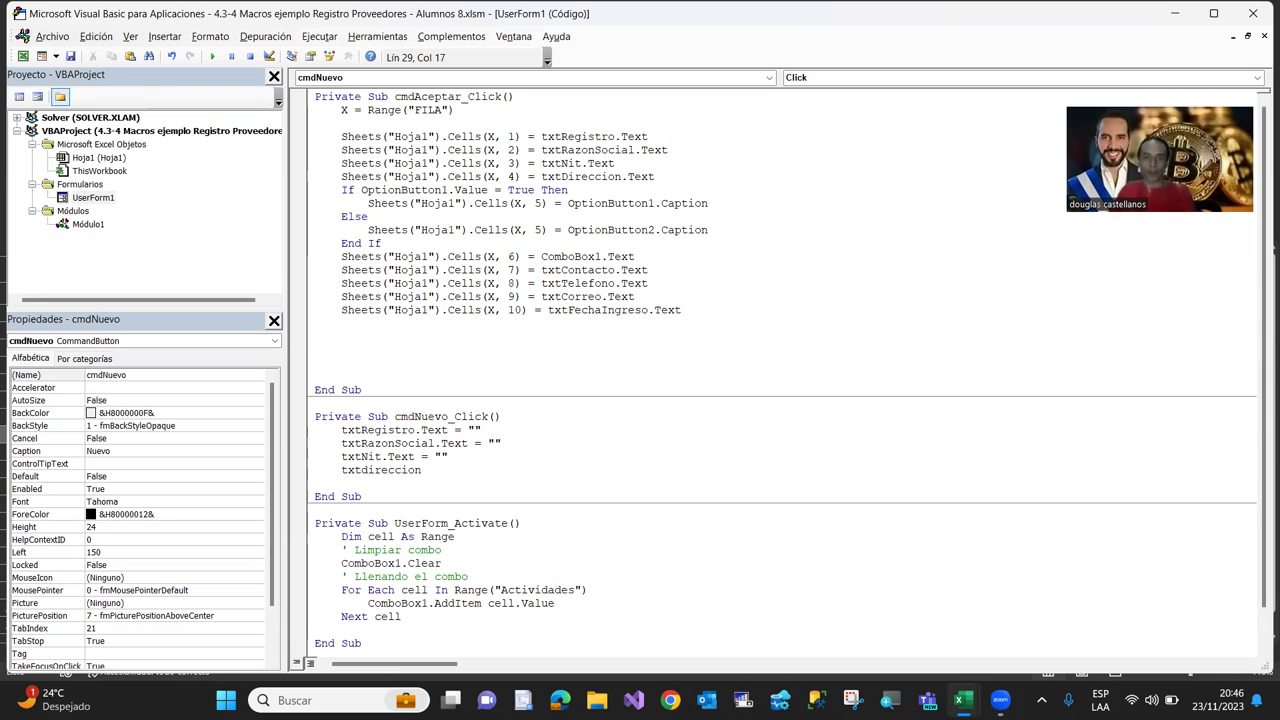
{"action": "type", "text": ".text"}
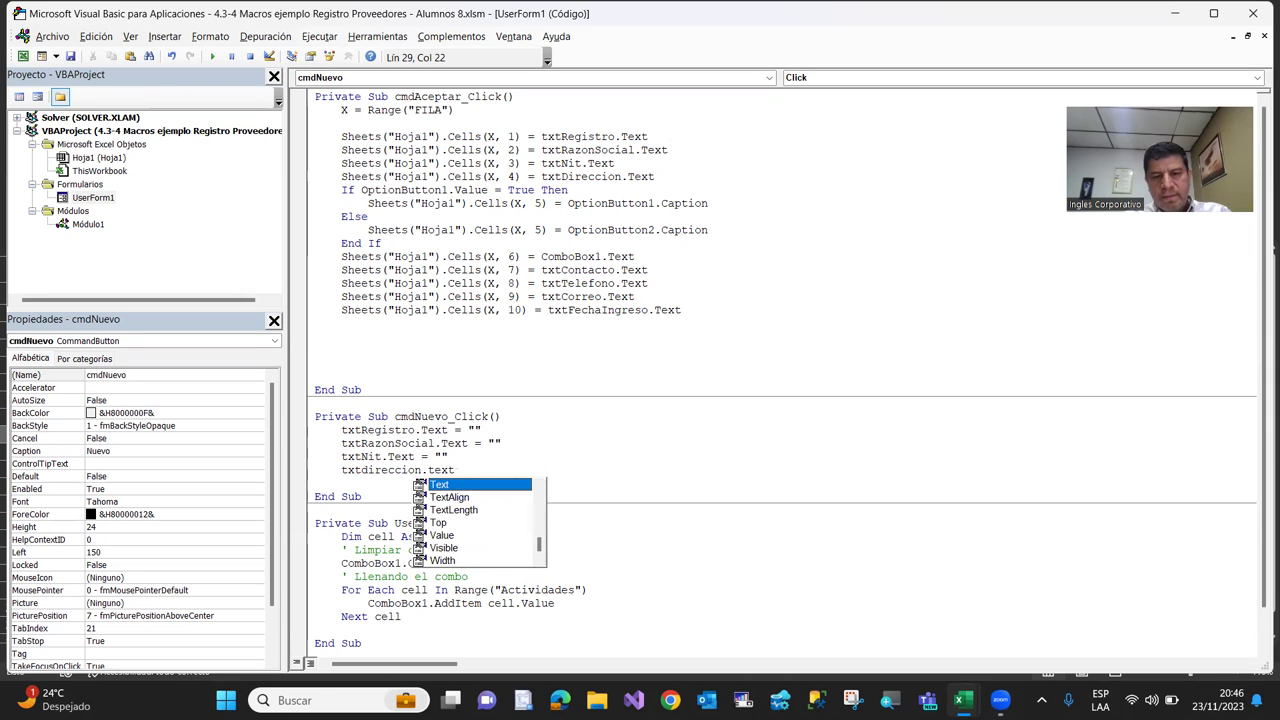
{"action": "type", "text": "=\"\""}
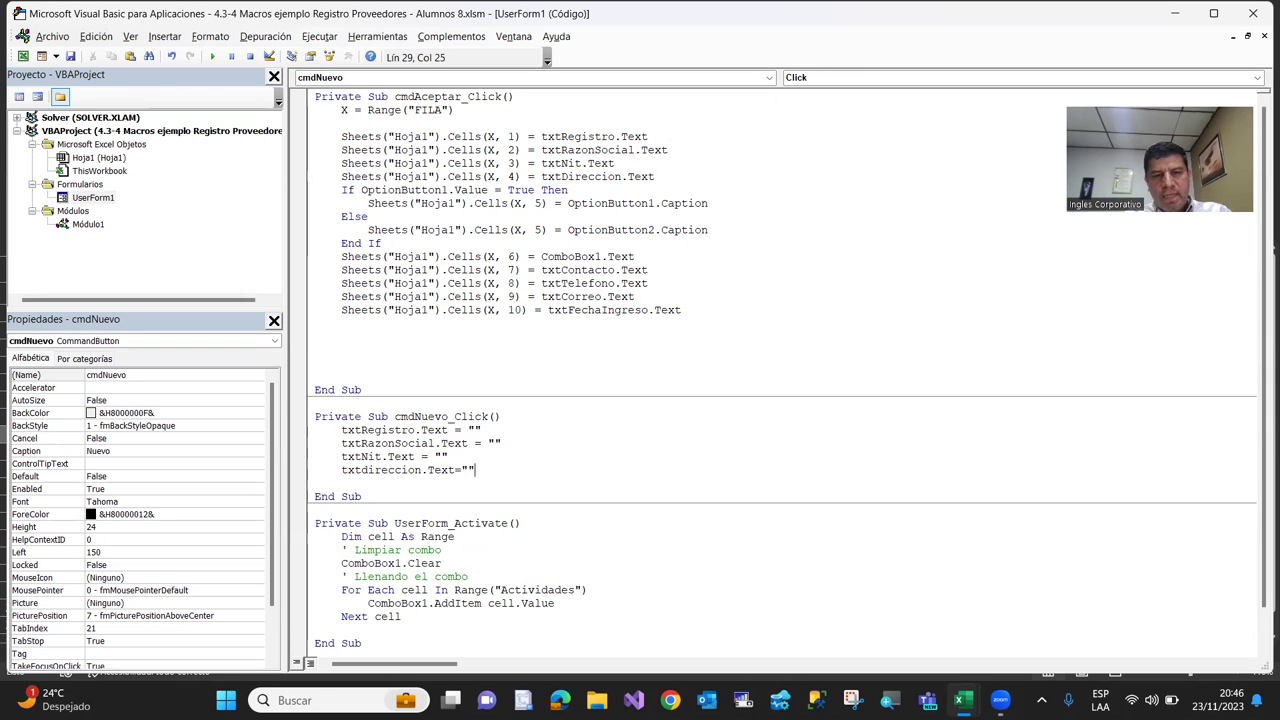
{"action": "key", "text": "Return"}
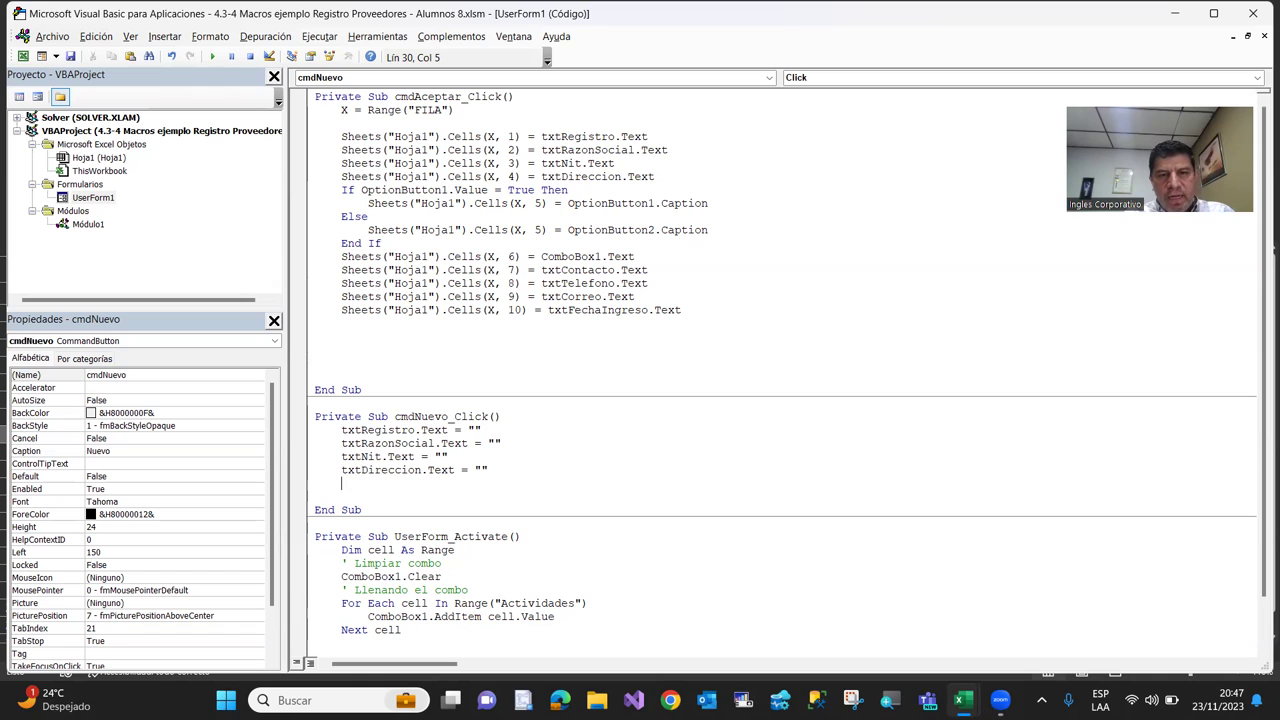
- Add lines setting txtContacto, txtTelefono, txtCorreo and txtFechaIngreso .Text to "" in cmdNuevo_Click
{"action": "type", "text": "txt"}
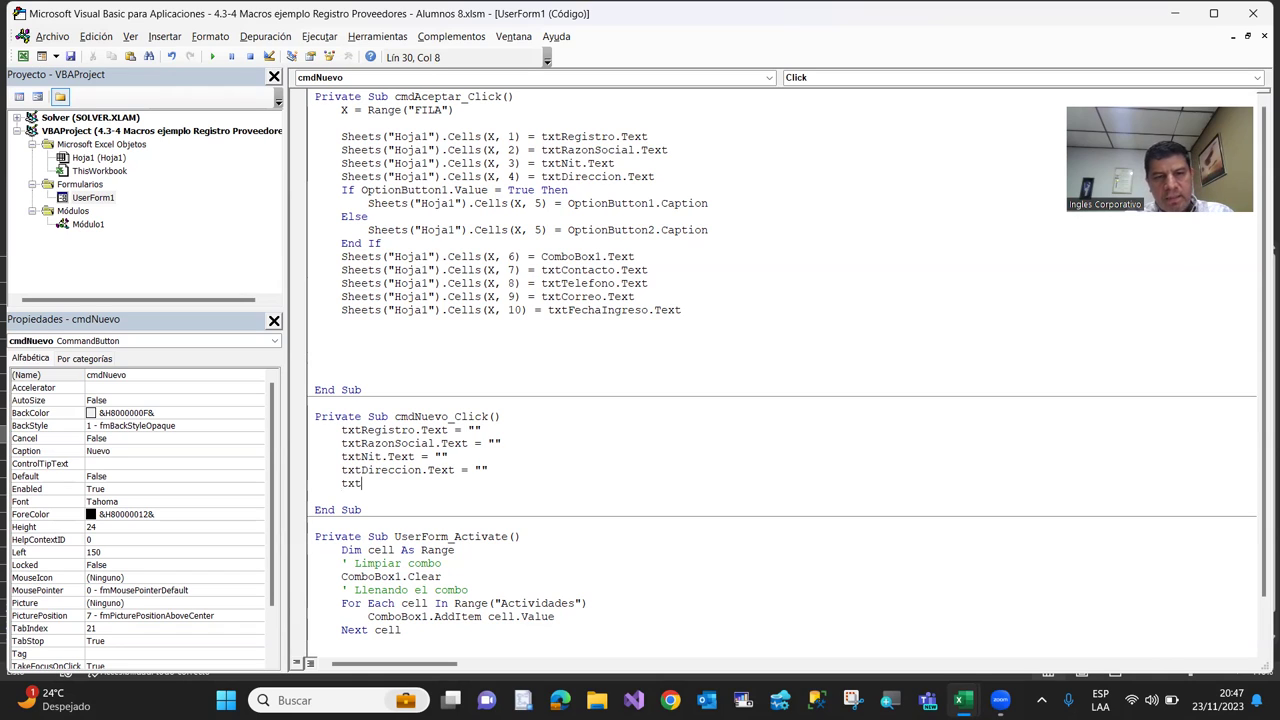
{"action": "type", "text": "con"}
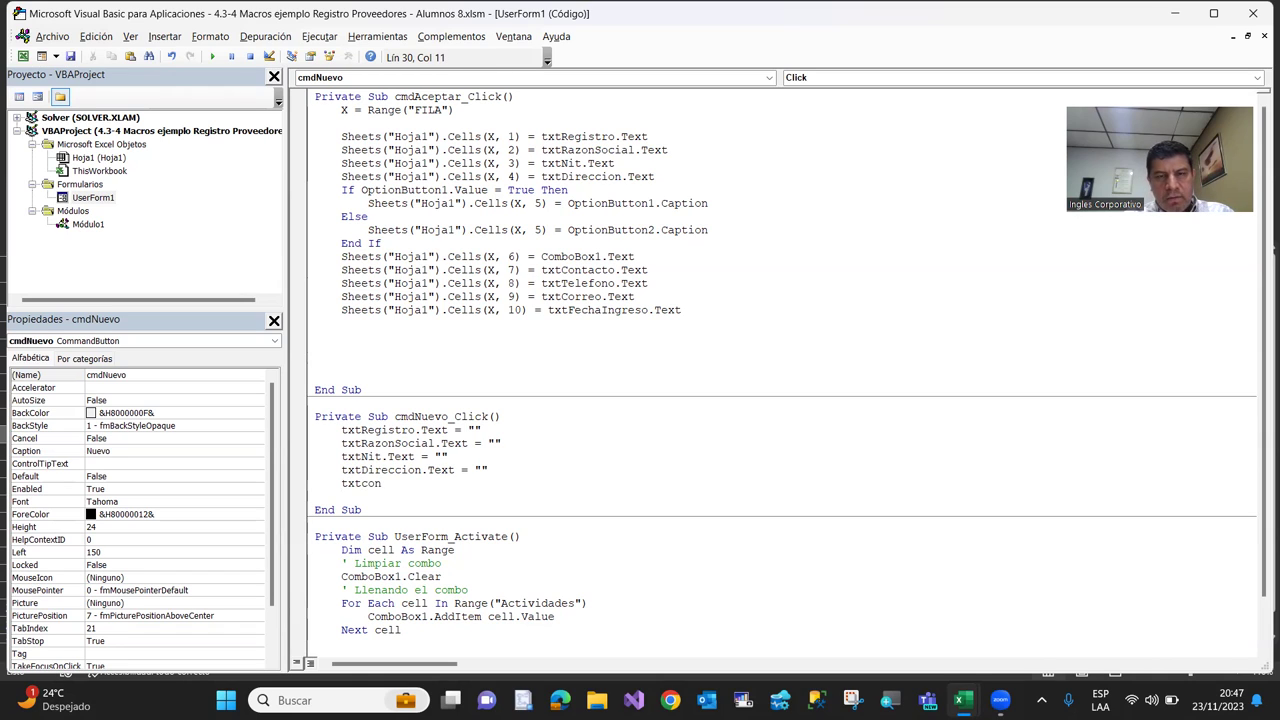
{"action": "type", "text": "tacto.text=\"\""}
{"action": "key", "text": "Return"}
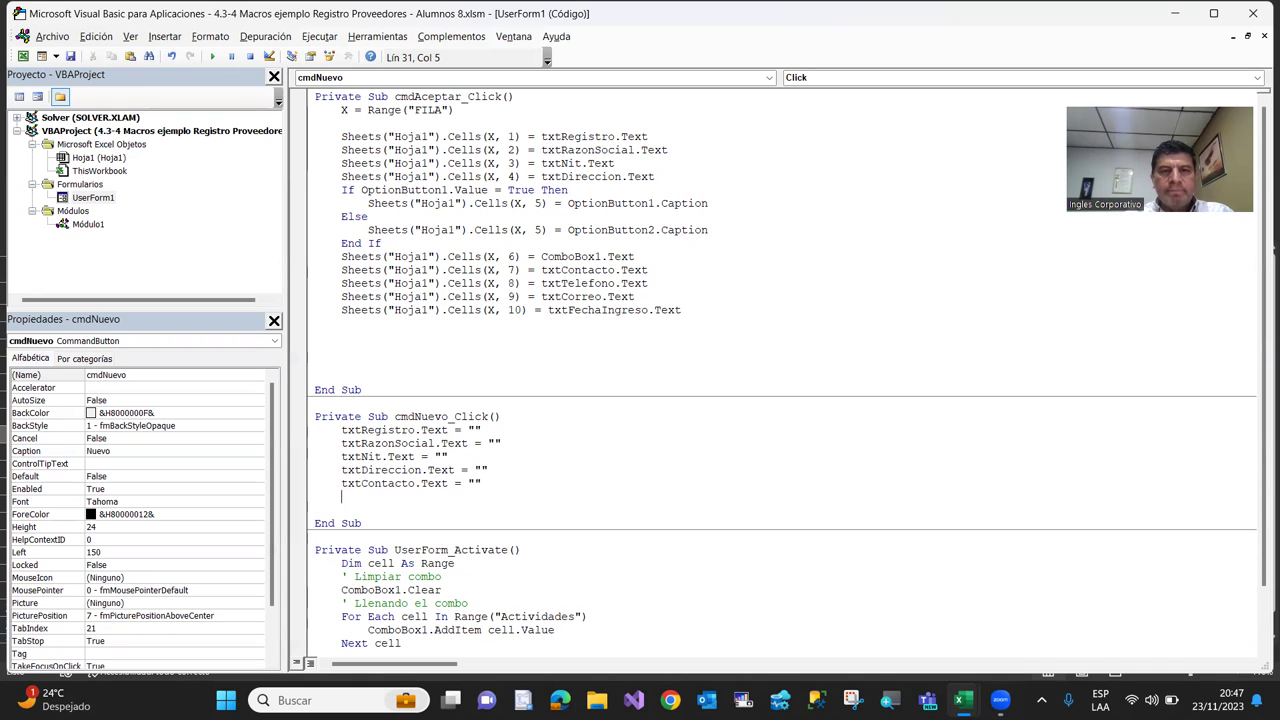
{"action": "type", "text": "txttelefono"}
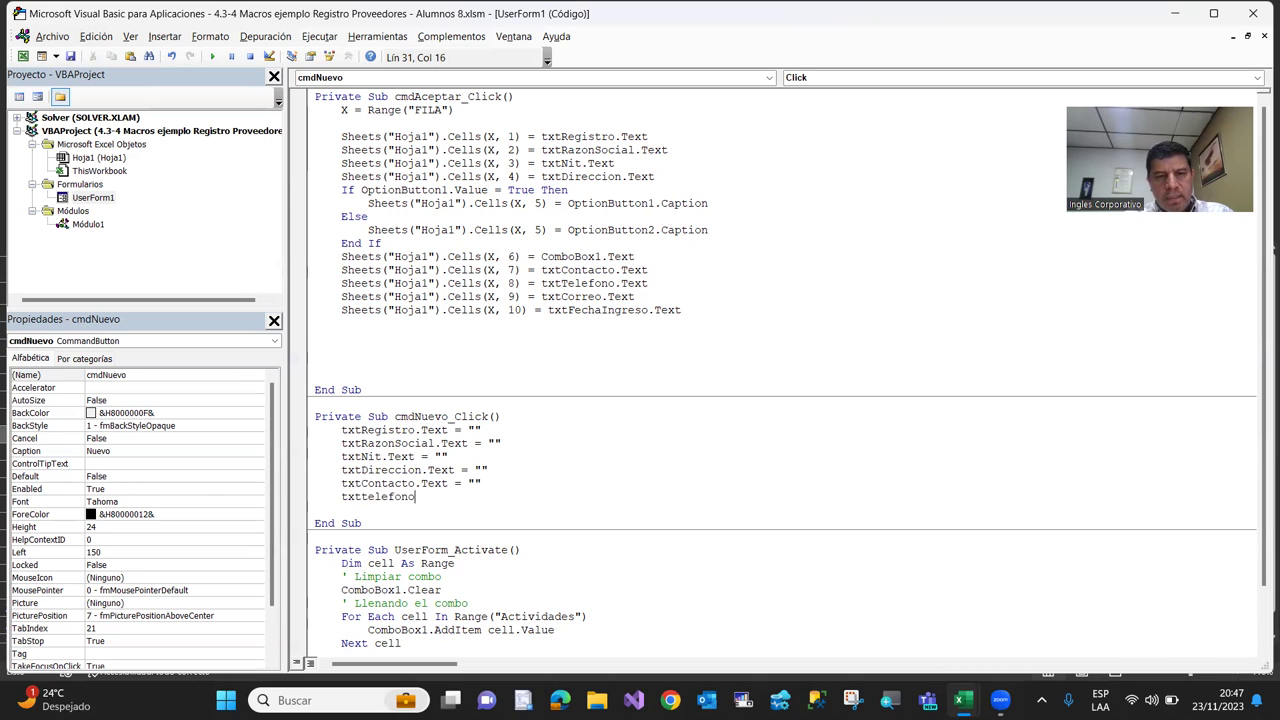
{"action": "type", "text": ".Text=\"\""}
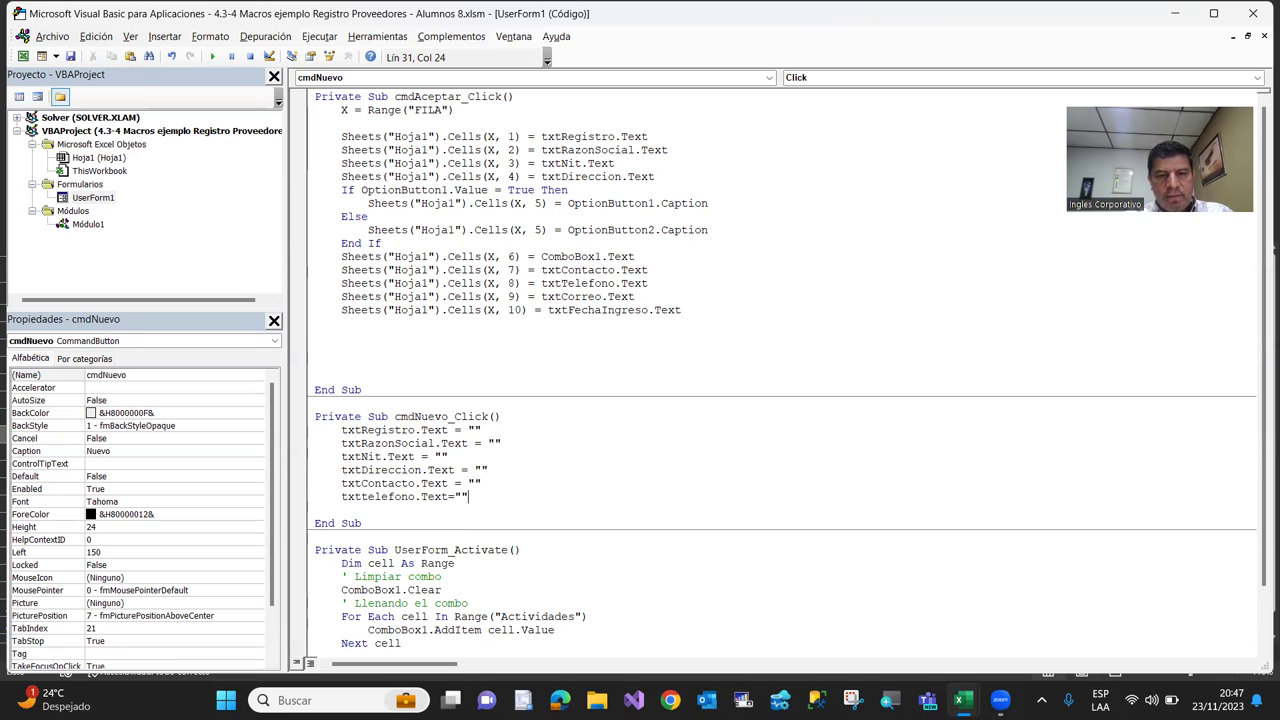
{"action": "key", "text": "Return"}
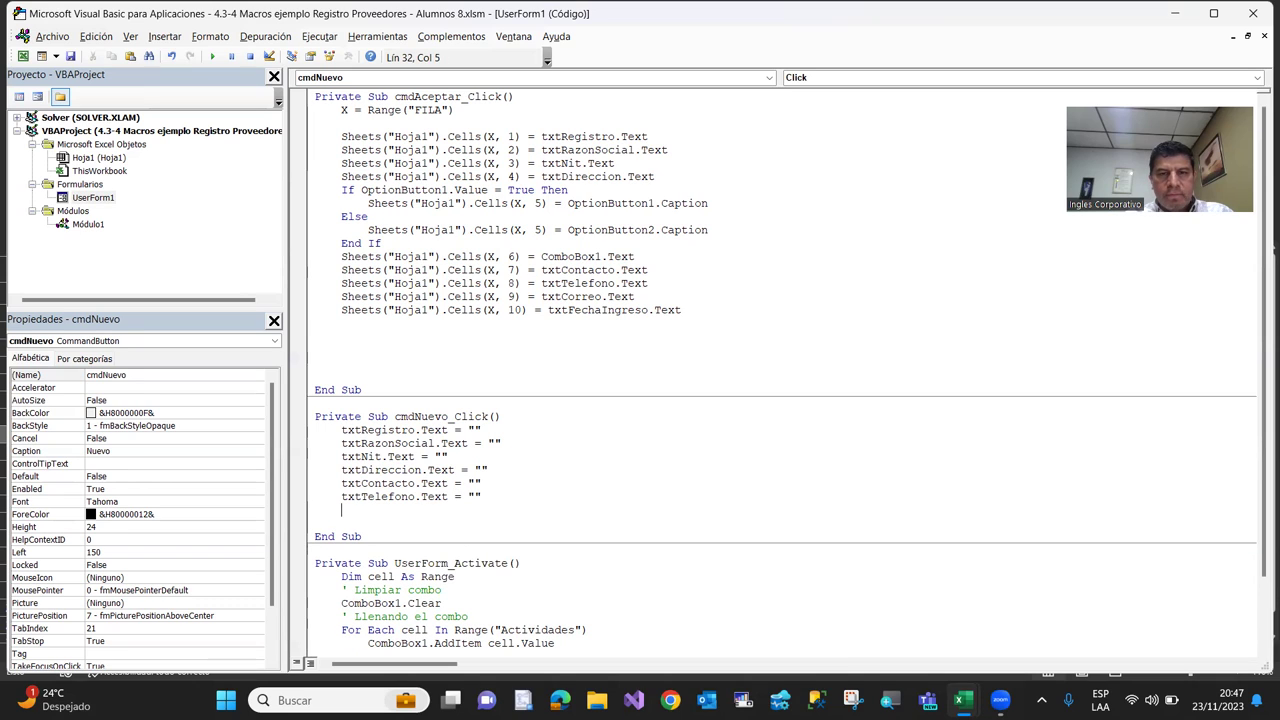
{"action": "type", "text": "txt"}
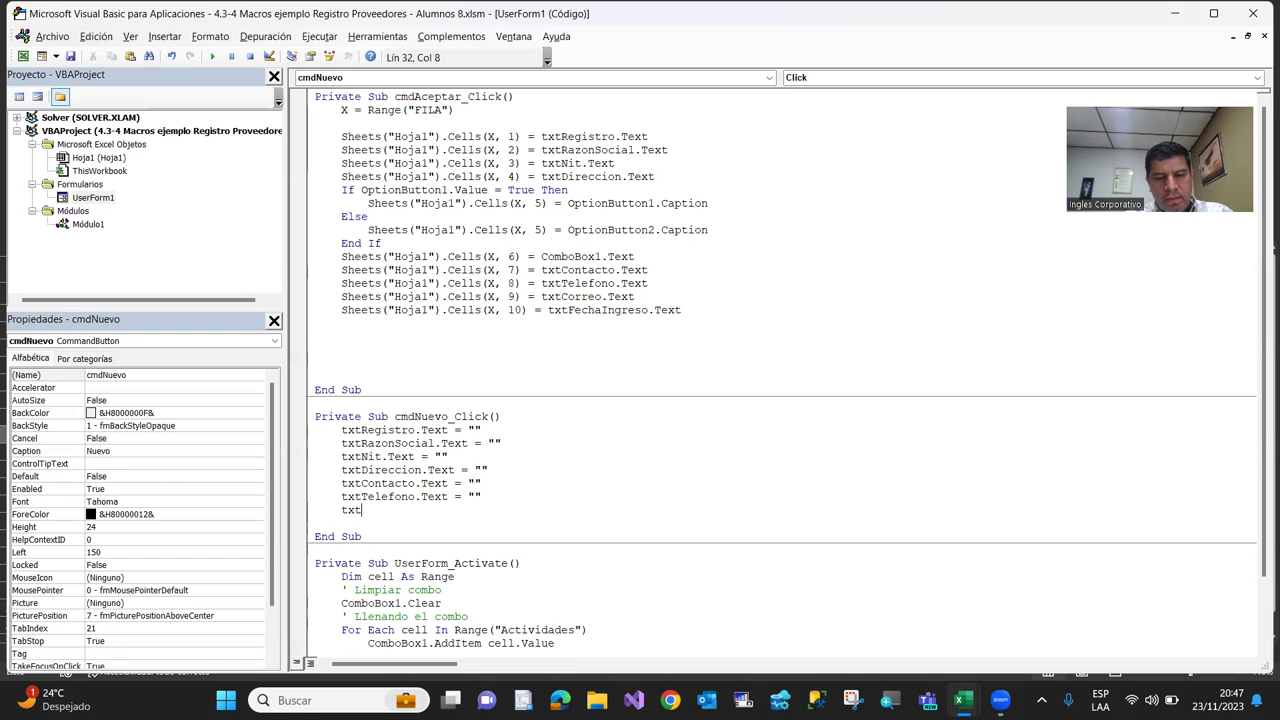
{"action": "type", "text": "correo"}
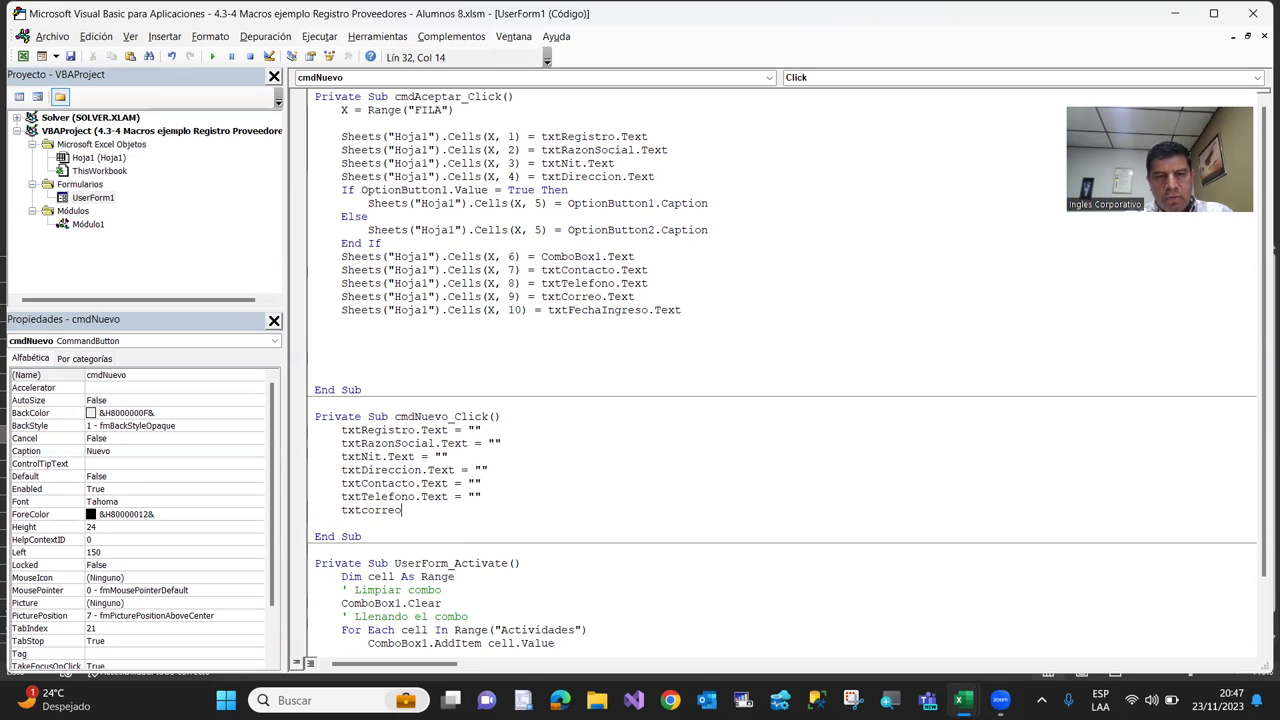
{"action": "type", "text": ".text"}
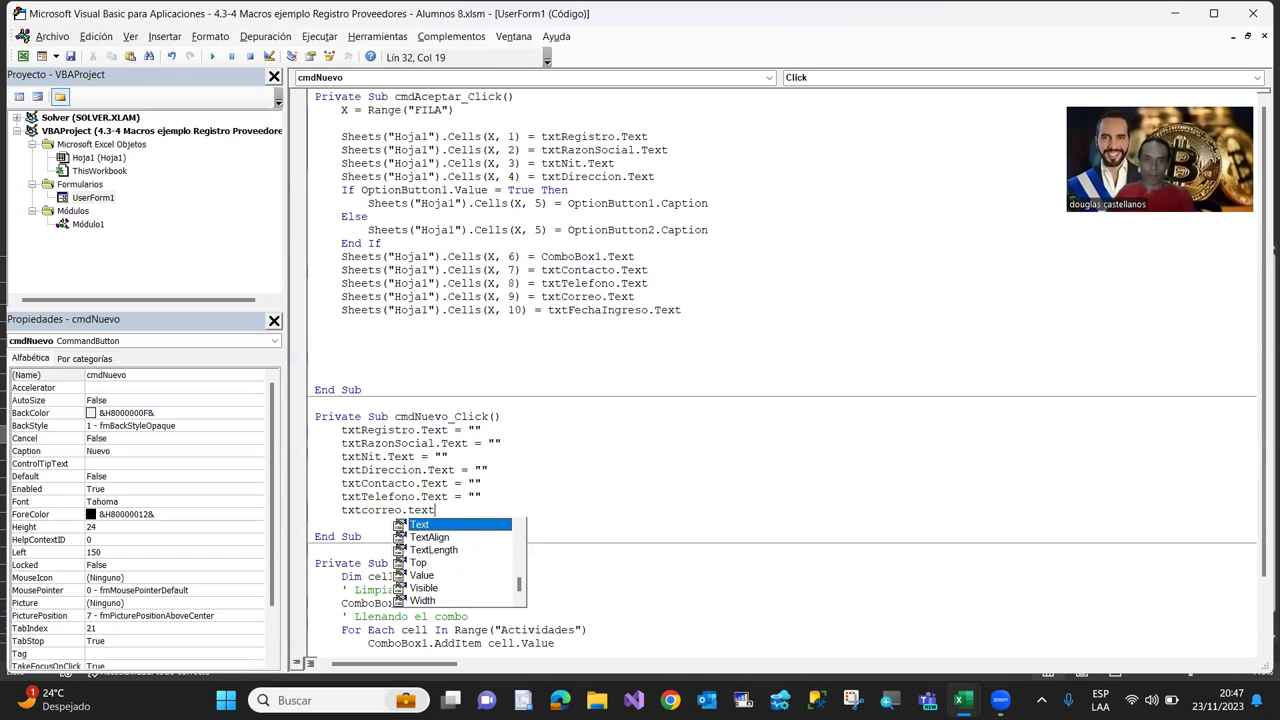
{"action": "type", "text": "=\"\""}
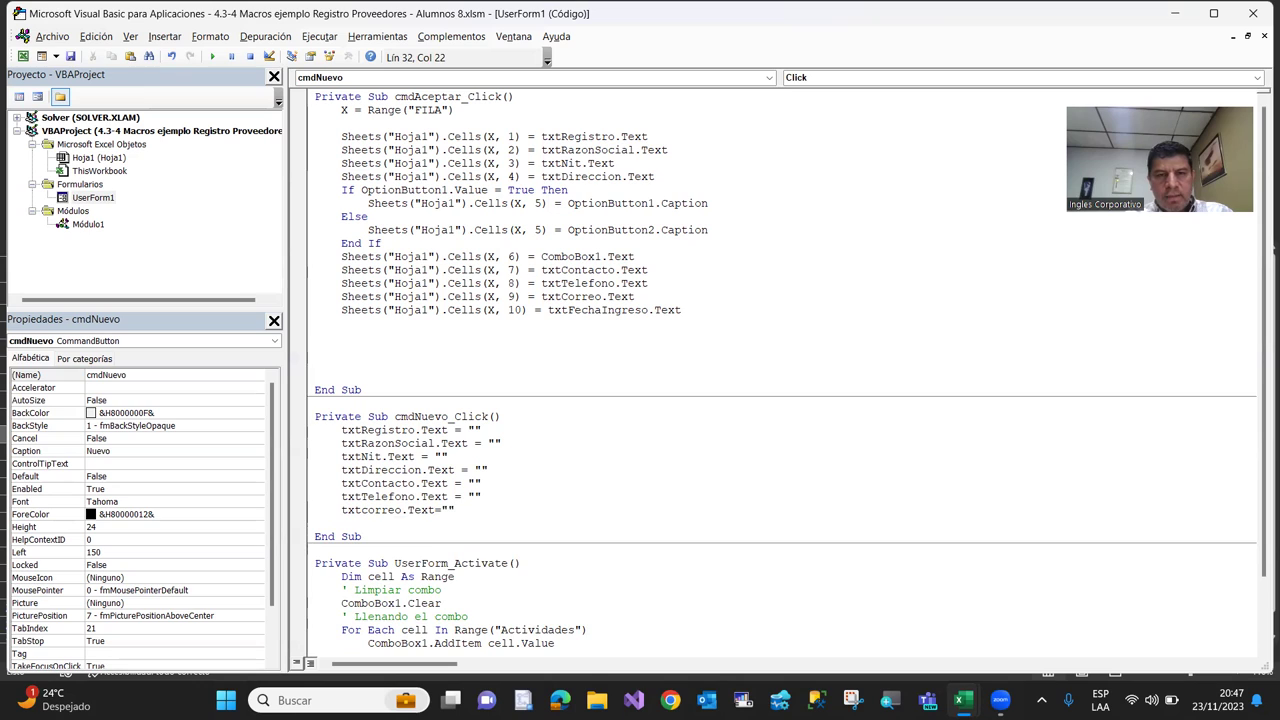
{"action": "key", "text": "Return"}
{"action": "type", "text": "txtfechaingreso"}
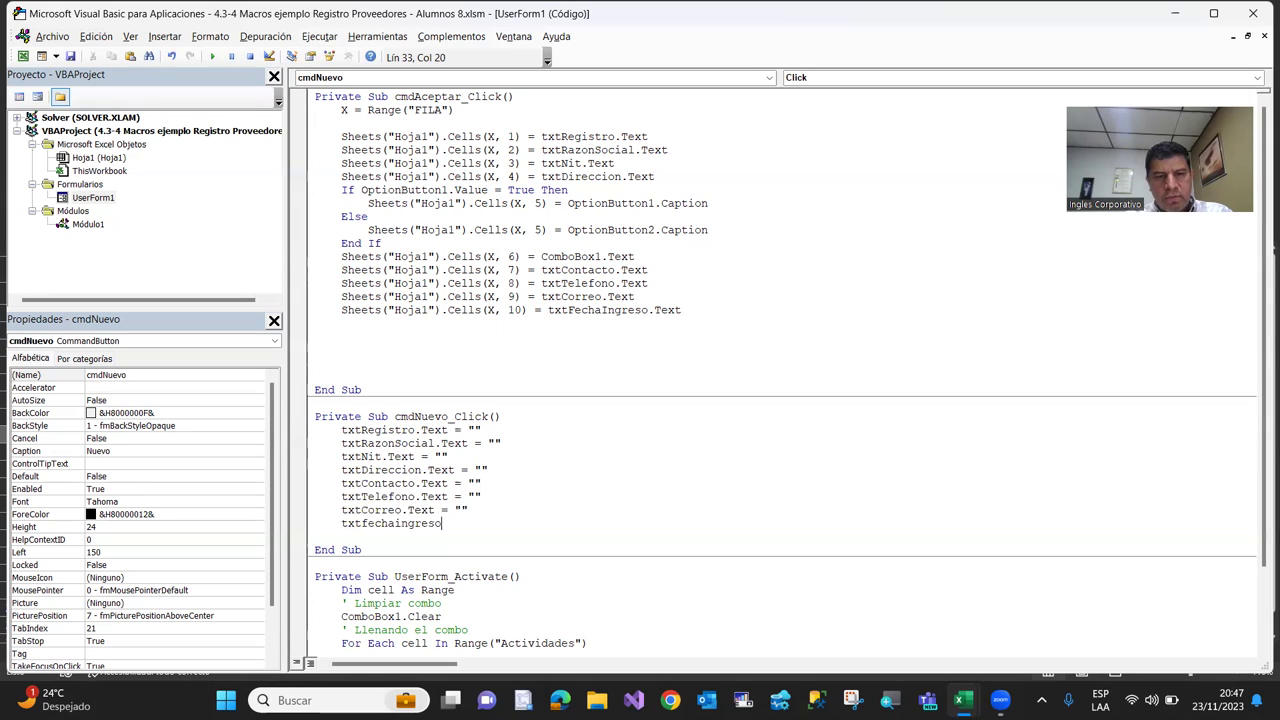
{"action": "type", "text": ".text"}
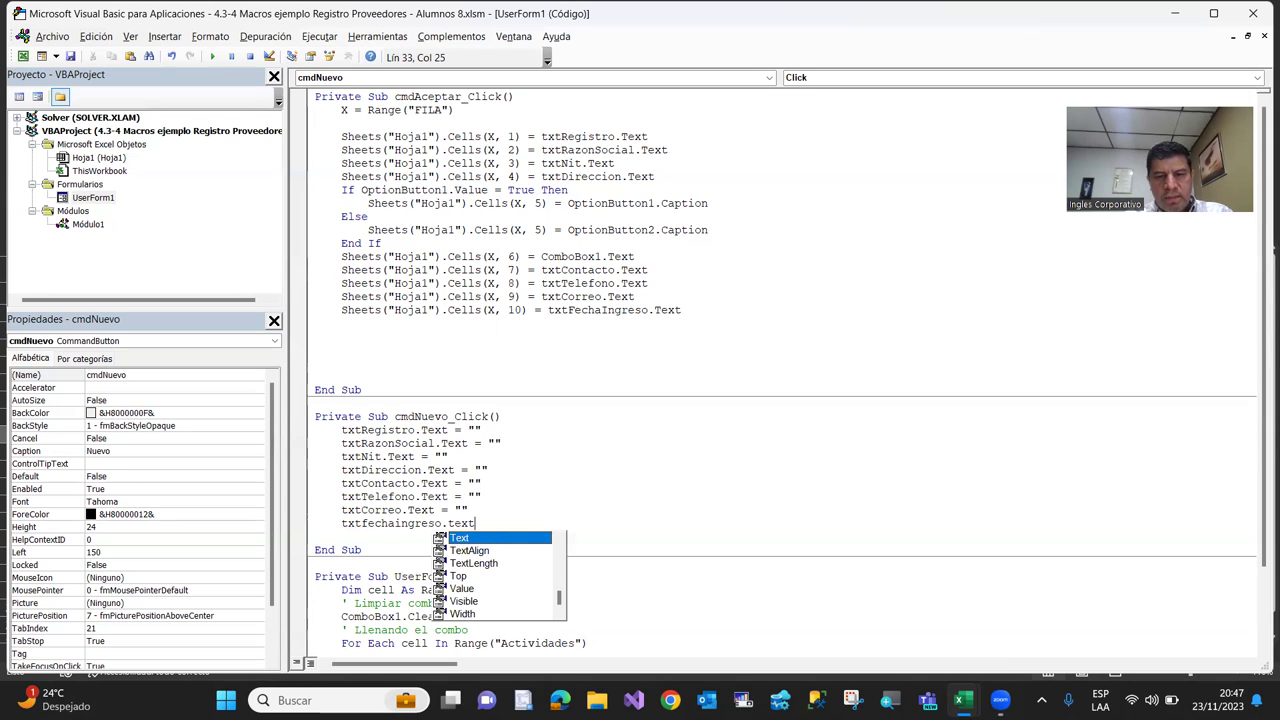
{"action": "type", "text": "=\"\""}
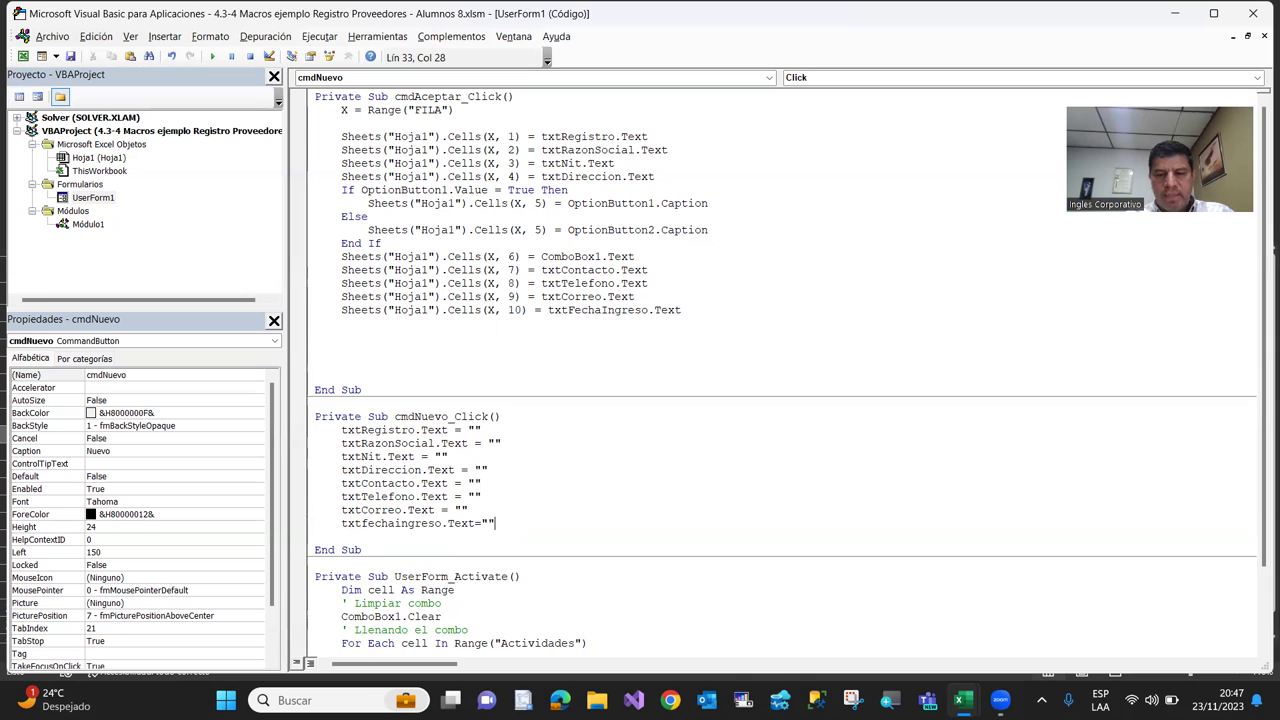
{"action": "key", "text": "Return"}
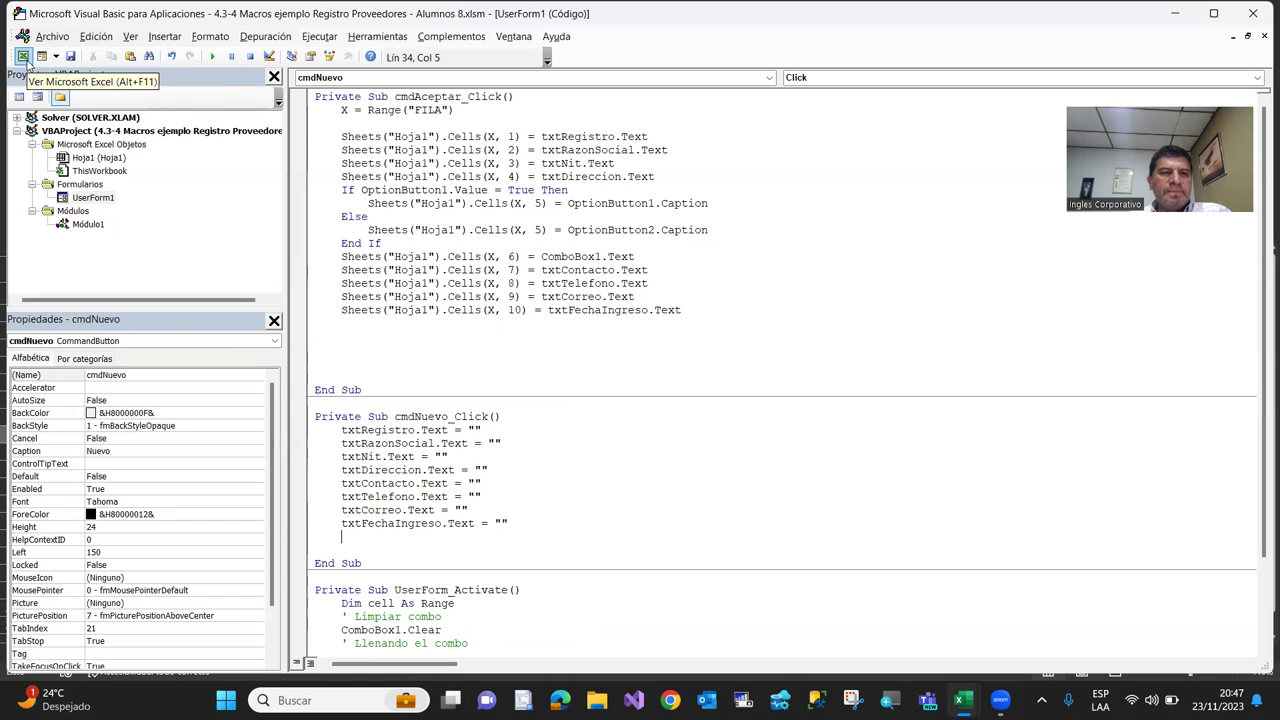
- Return to Excel and launch the Registrar Proveedor form, moving it beside the sheet
{"action": "left_click", "coordinate": [22, 57]}
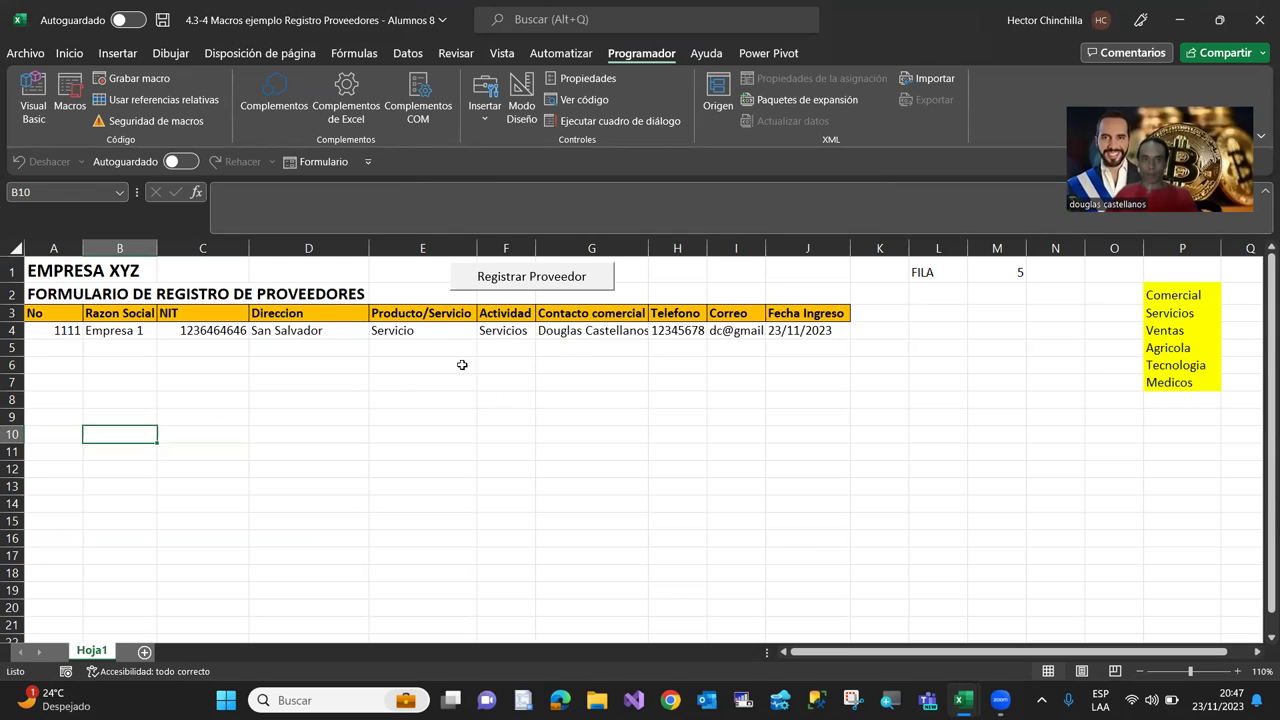
{"action": "left_click", "coordinate": [531, 277]}
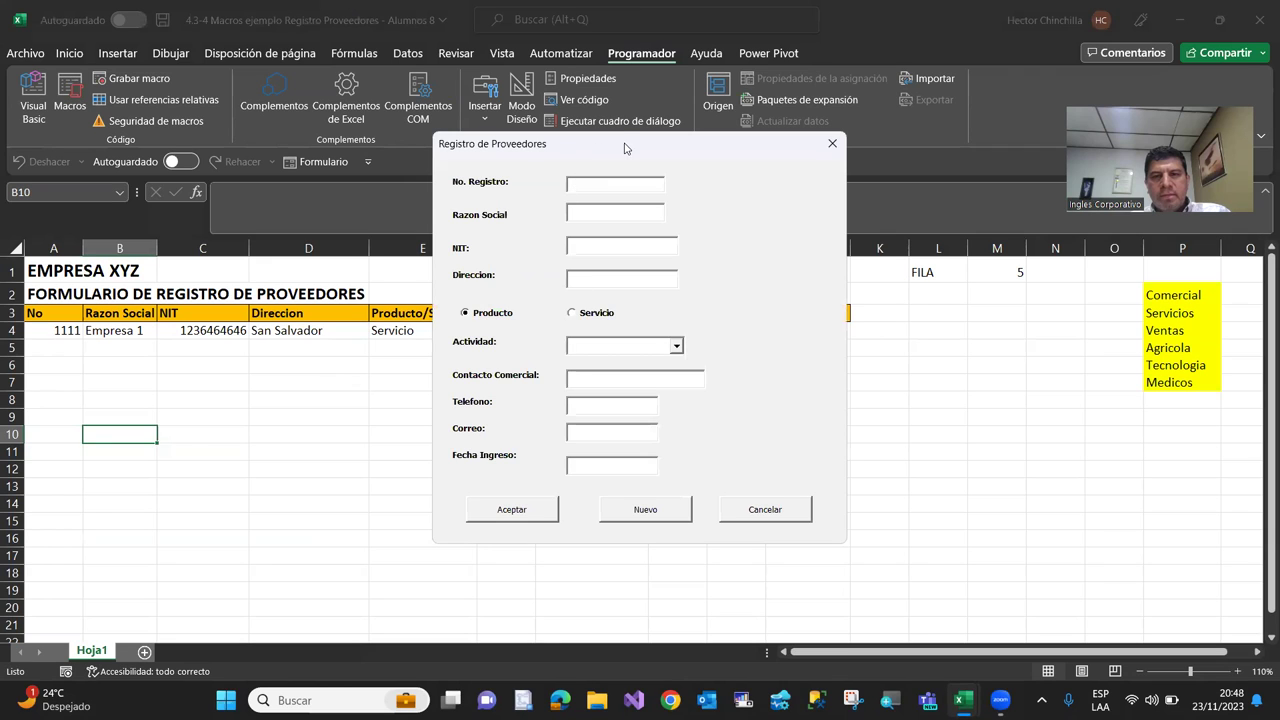
{"action": "left_click_drag", "start_coordinate": [625, 148], "coordinate": [867, 151]}
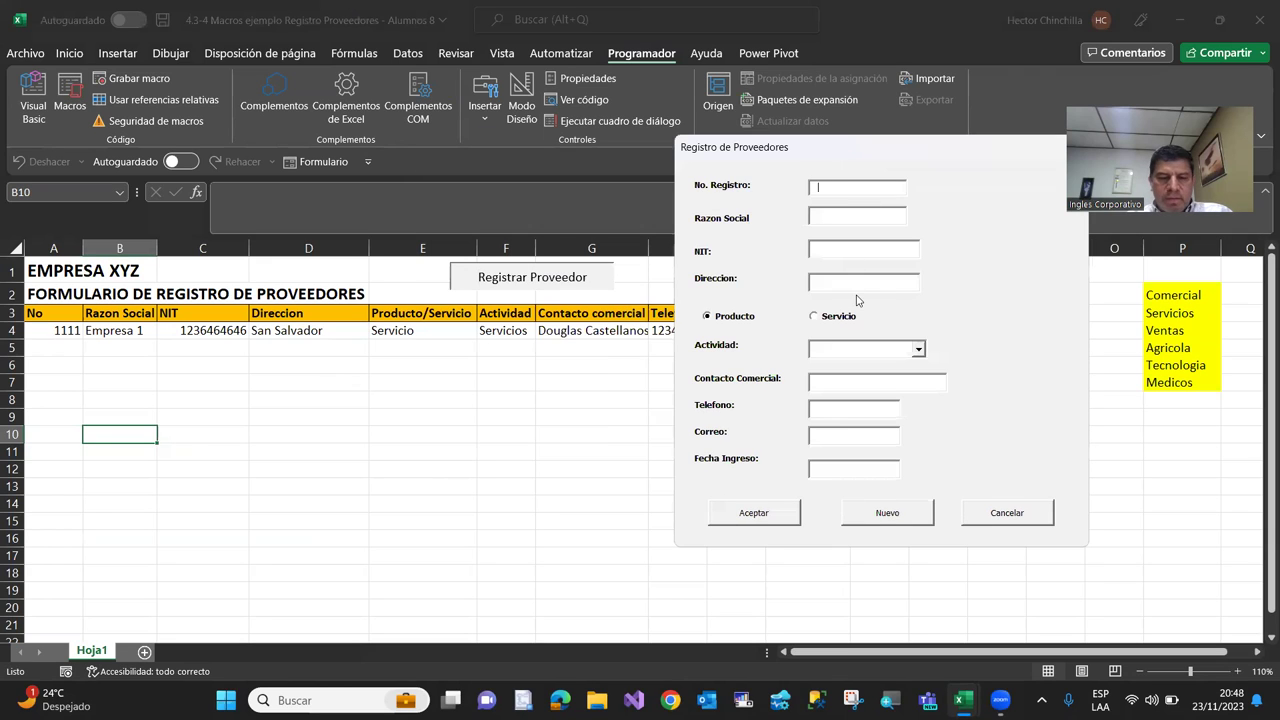
- Fill the form's text boxes with test entries such as 1231, 1313131 and wewewewewew
{"action": "type", "text": "1231"}
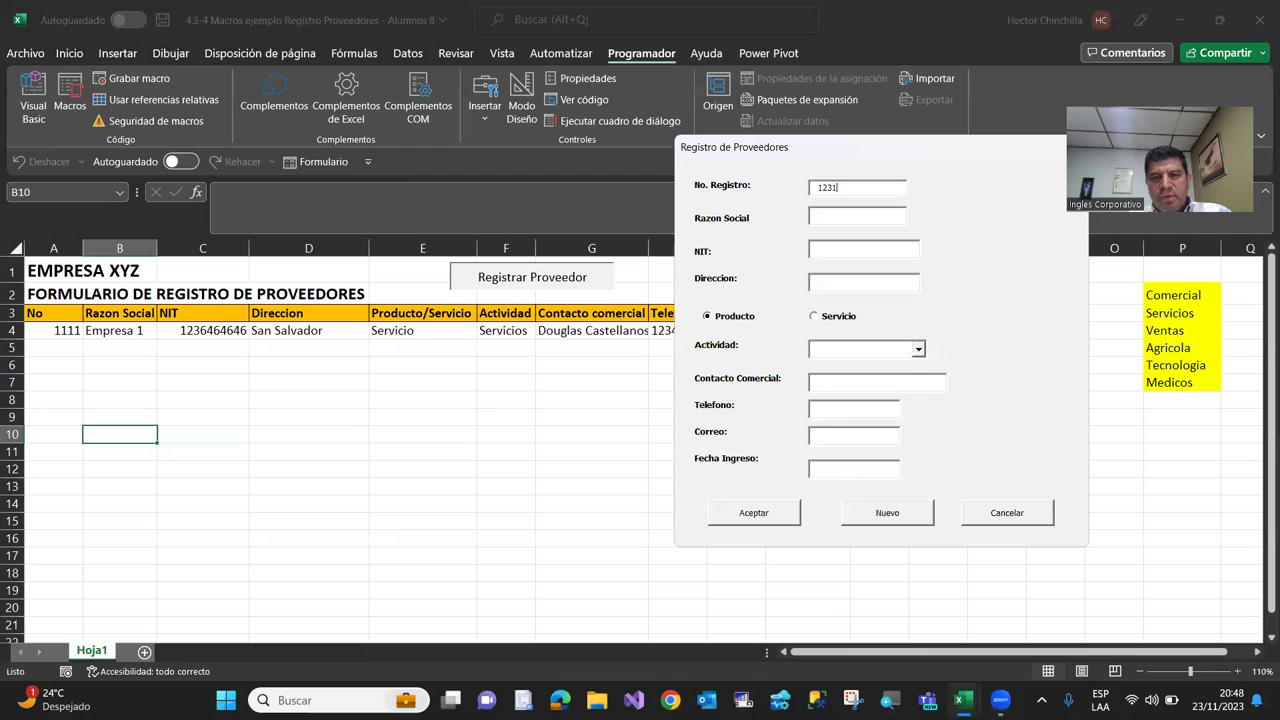
{"action": "left_click", "coordinate": [857, 215]}
{"action": "type", "text": "qwqwqwqqwqw"}
{"action": "key", "text": "BackSpace"}
{"action": "key", "text": "BackSpace"}
{"action": "key", "text": "BackSpace"}
{"action": "key", "text": "BackSpace"}
{"action": "type", "text": "1313131"}
{"action": "type", "text": "wewewewewew"}
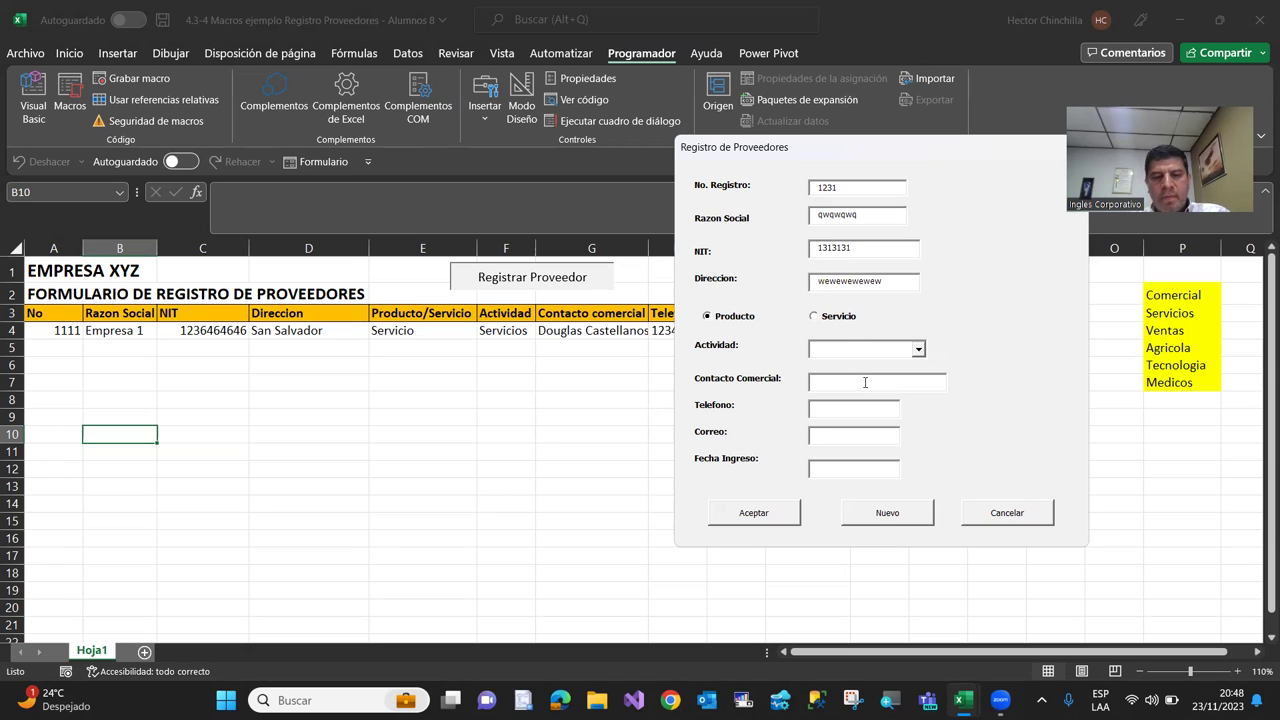
{"action": "left_click", "coordinate": [864, 378]}
{"action": "type", "text": "reeere"}
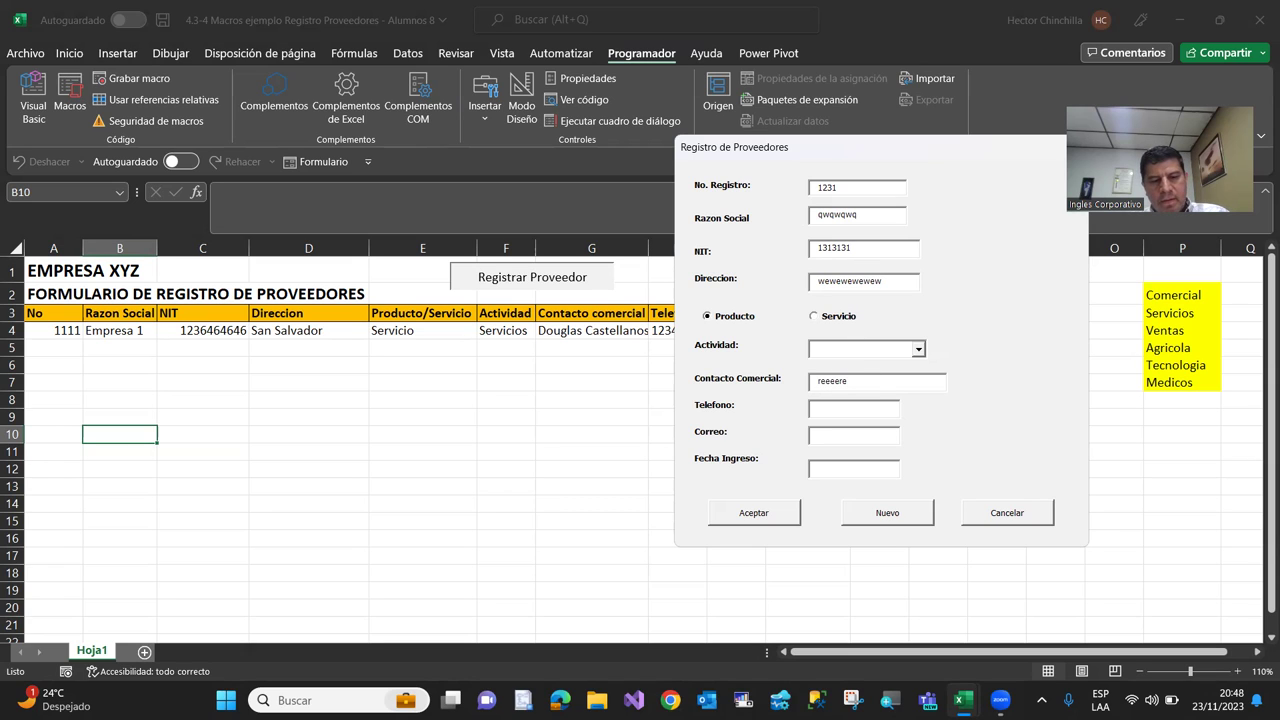
{"action": "type", "text": "gfgfgf"}
{"action": "type", "text": "fdfdd"}
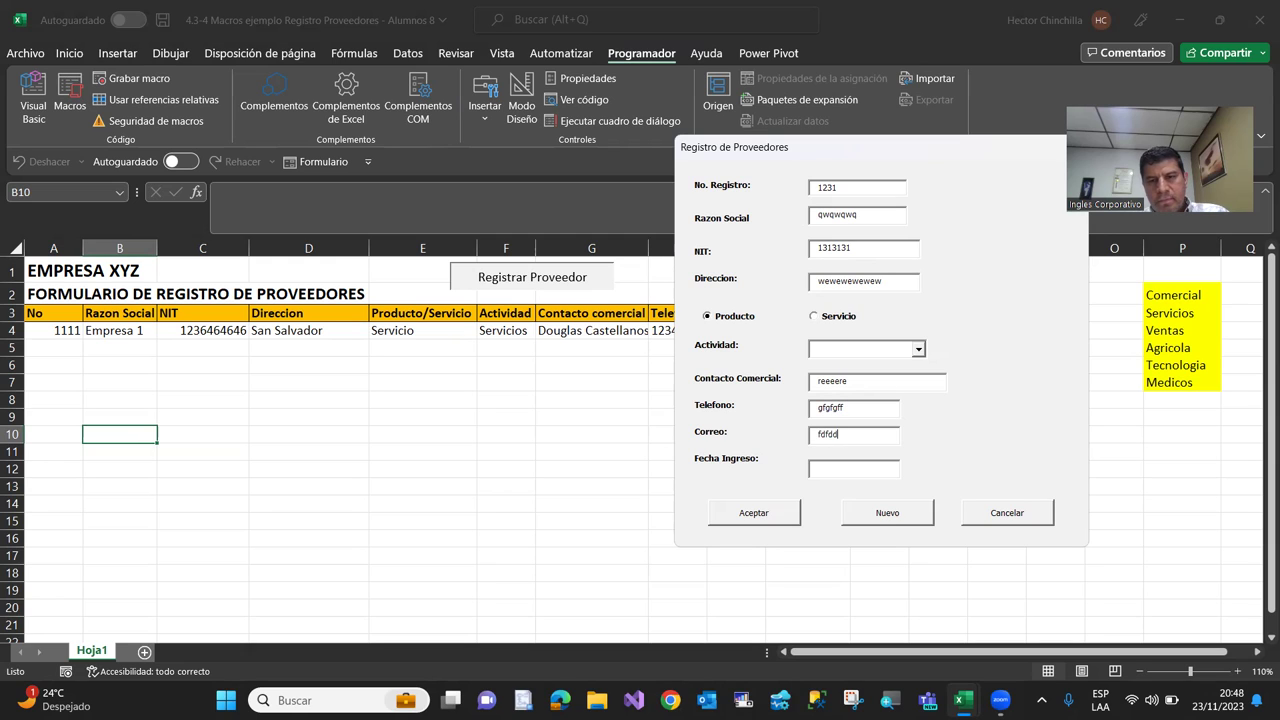
{"action": "type", "text": "fdfdfdfd"}
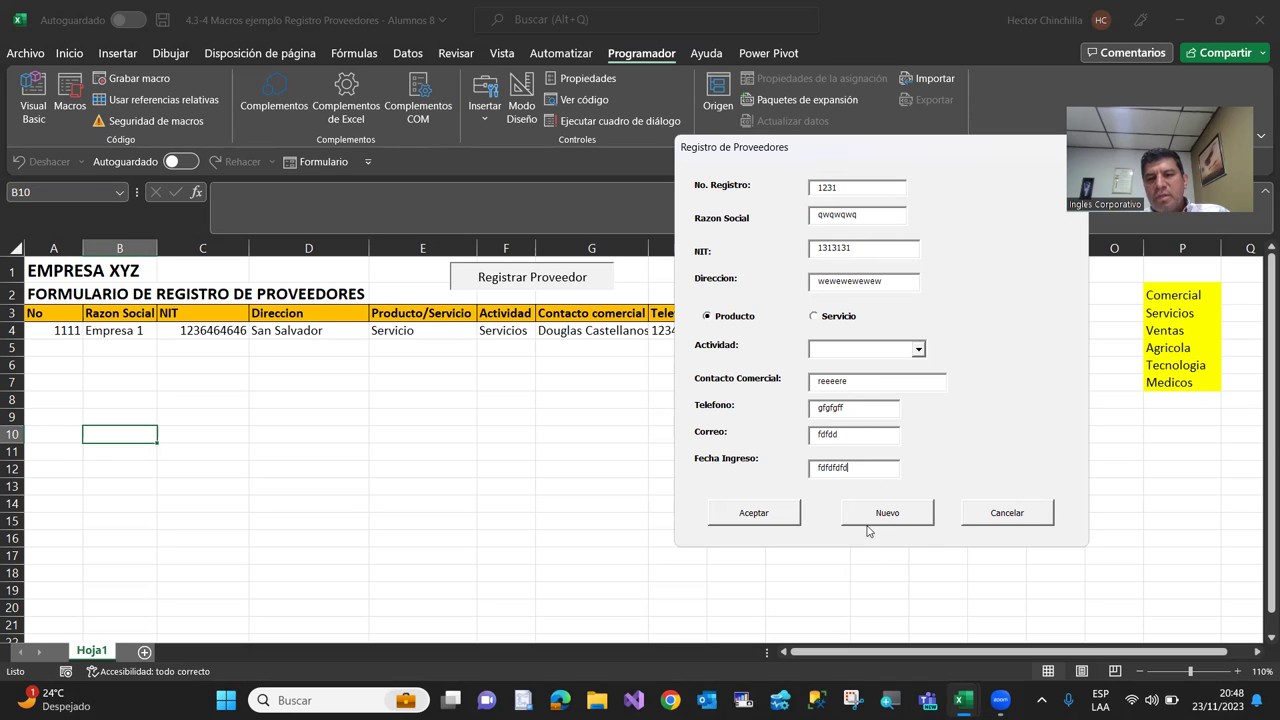
- Clear the form with Nuevo, enter registration 2313131 and NIT hkhlh, then clear it again
{"action": "left_click", "coordinate": [879, 519]}
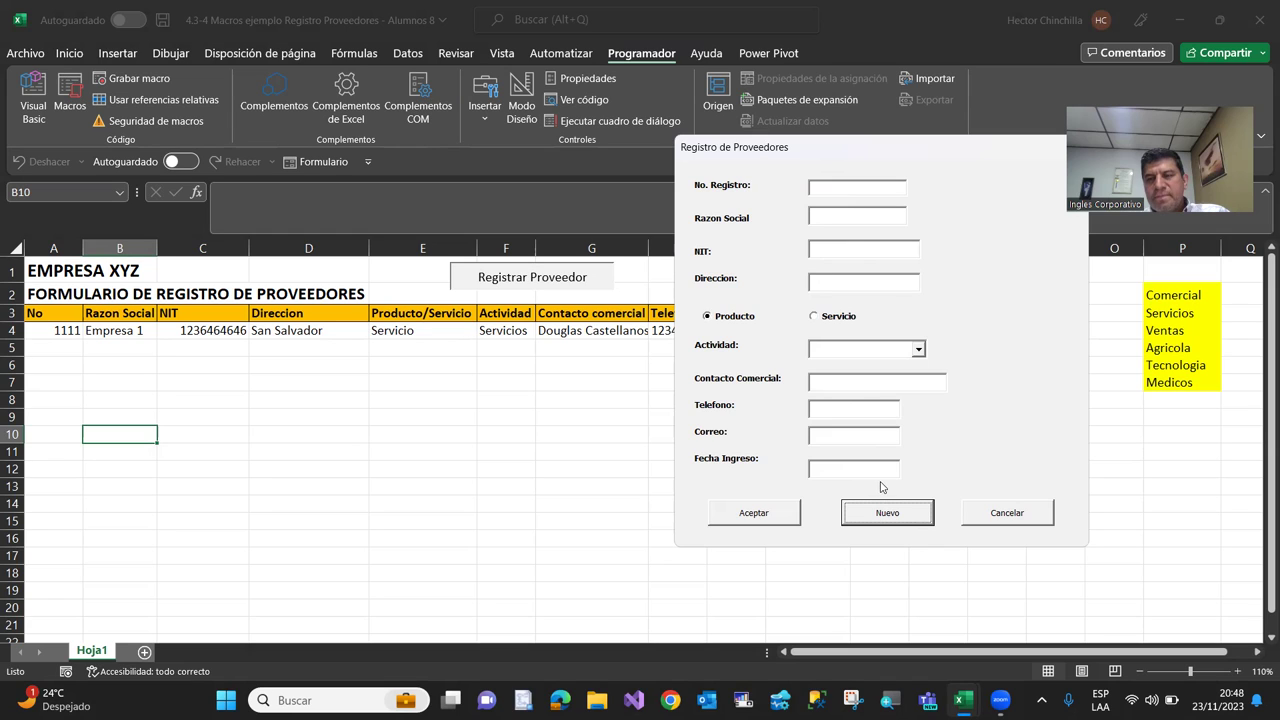
{"action": "left_click", "coordinate": [826, 190]}
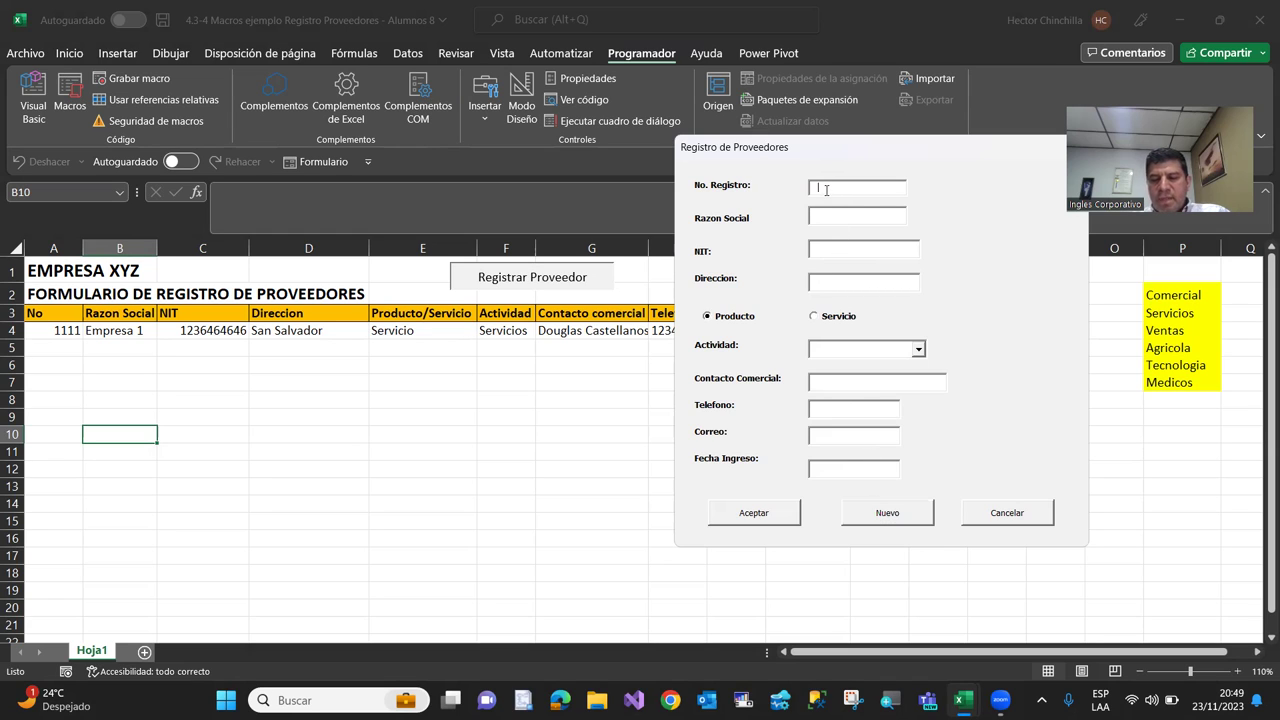
{"action": "type", "text": "2313131"}
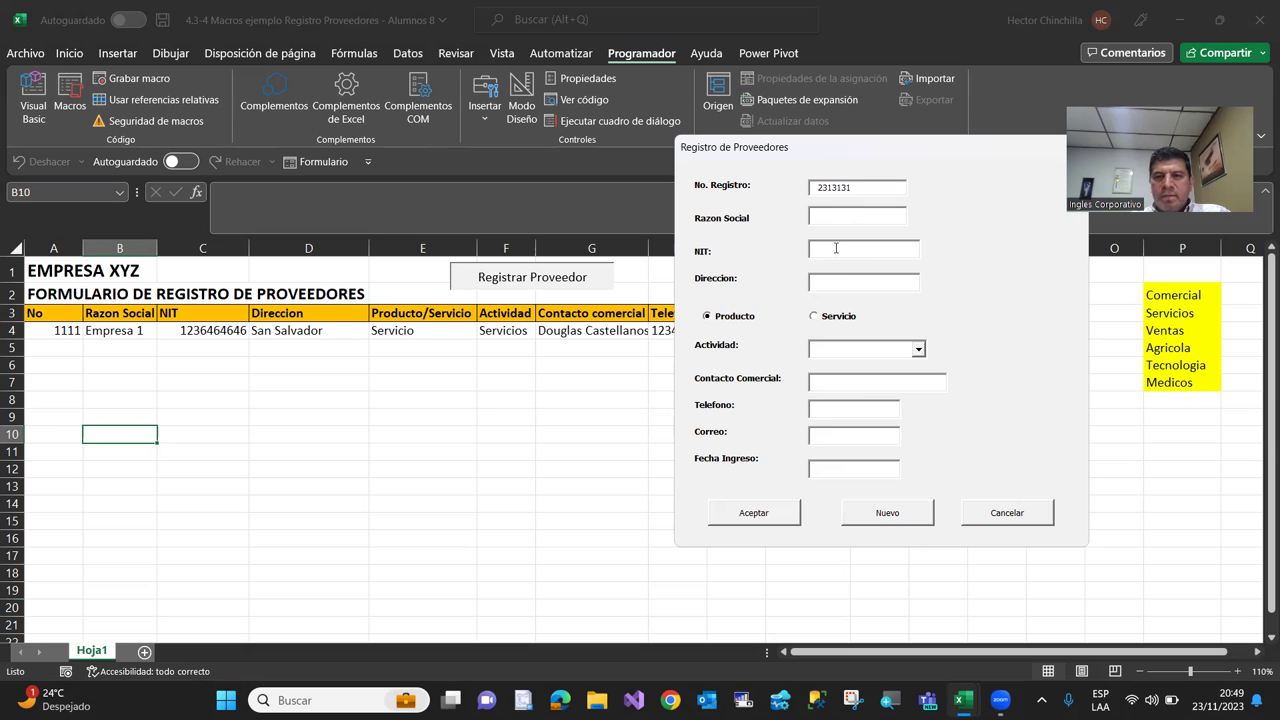
{"action": "left_click", "coordinate": [836, 248]}
{"action": "type", "text": "hkhlh"}
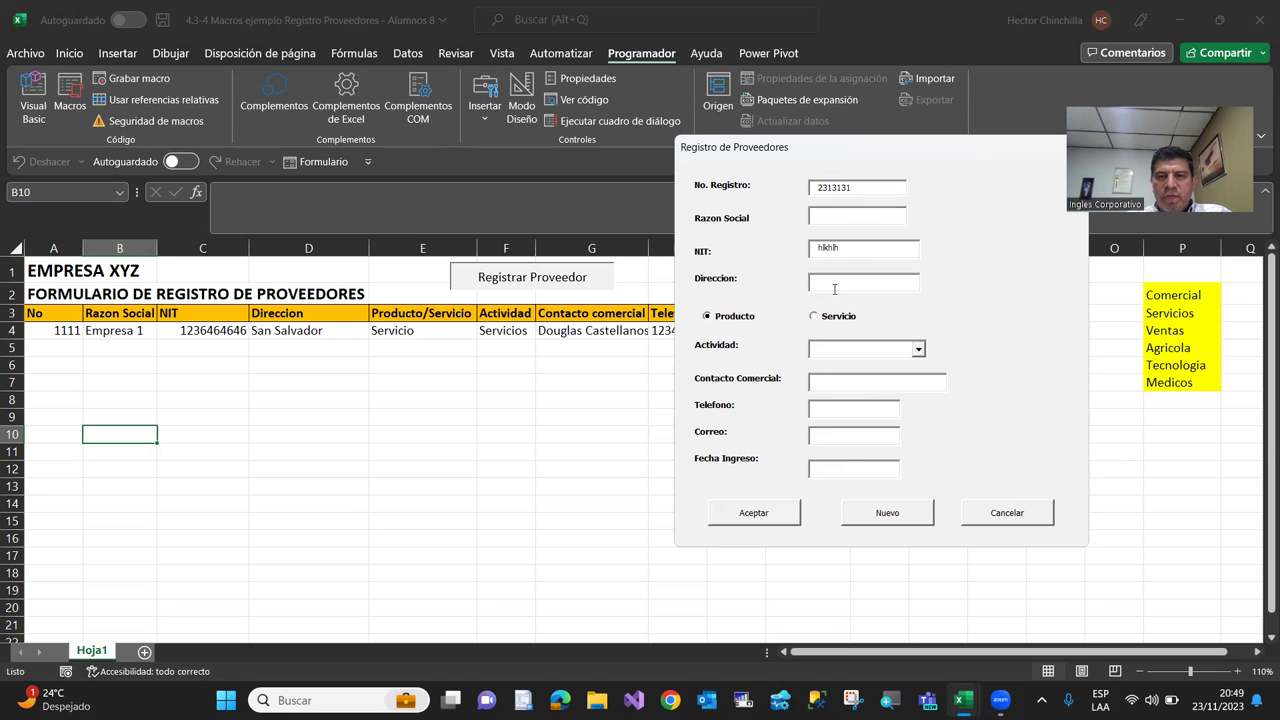
{"action": "type", "text": "hlhl"}
{"action": "left_click", "coordinate": [873, 514]}
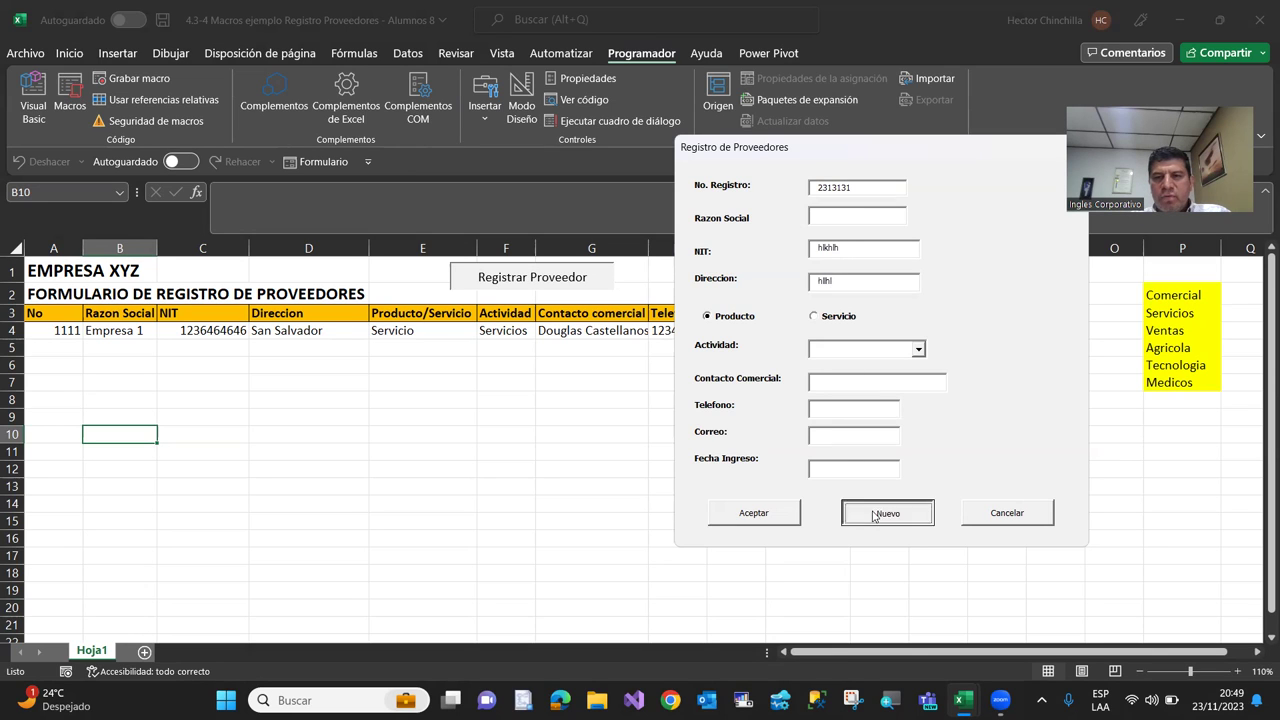
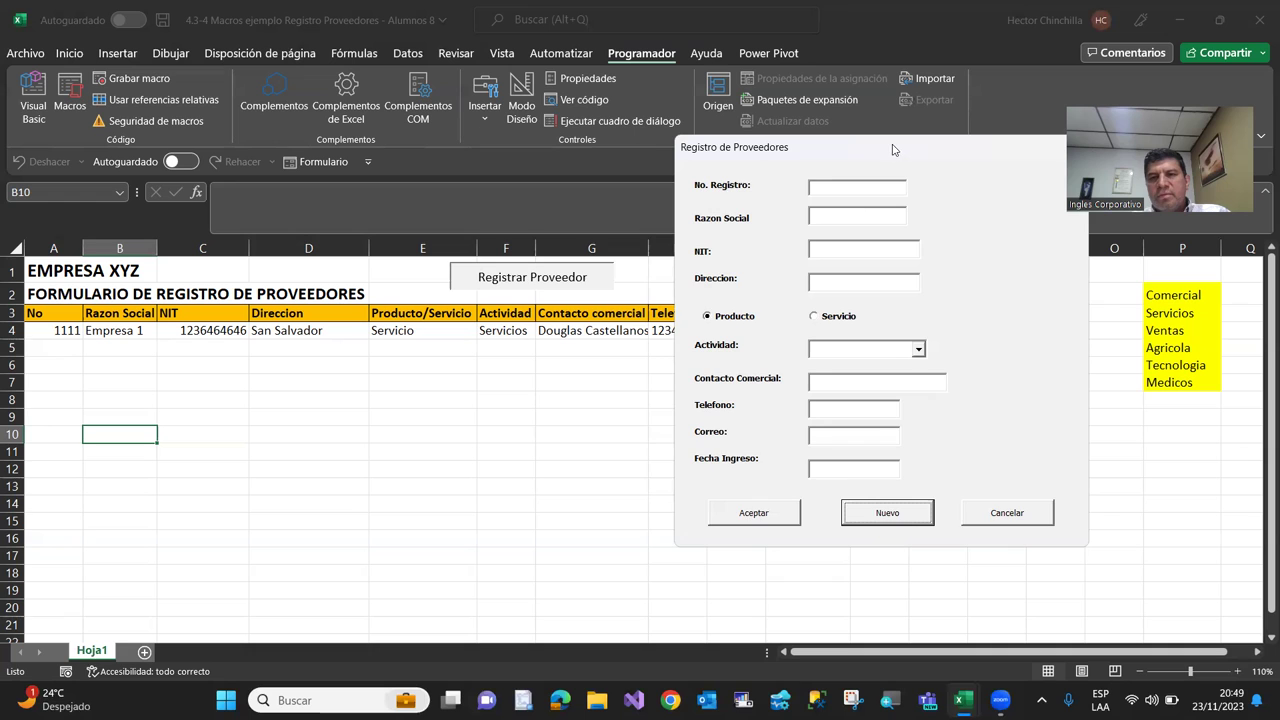
- Close the Registro de Proveedores form and open the VBA editor from the Programador tab
{"action": "left_click_drag", "start_coordinate": [901, 154], "coordinate": [816, 161]}
{"action": "left_click", "coordinate": [988, 156]}
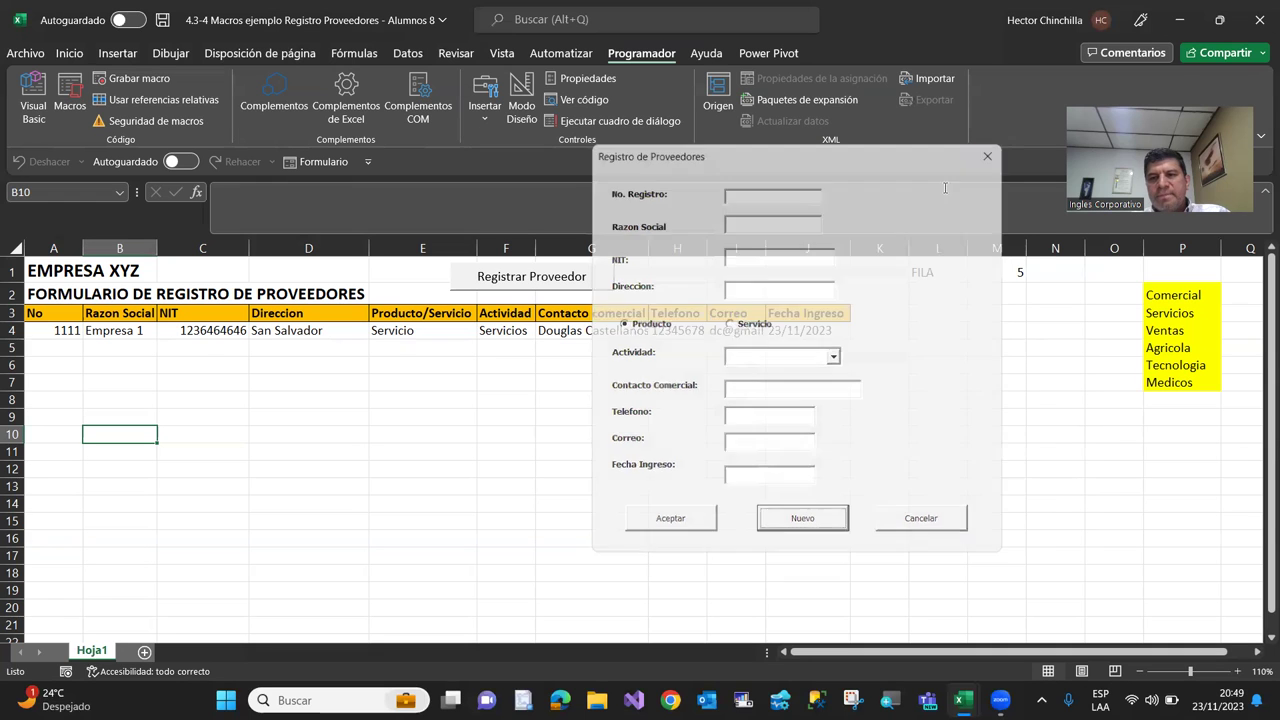
{"action": "left_click", "coordinate": [34, 107]}
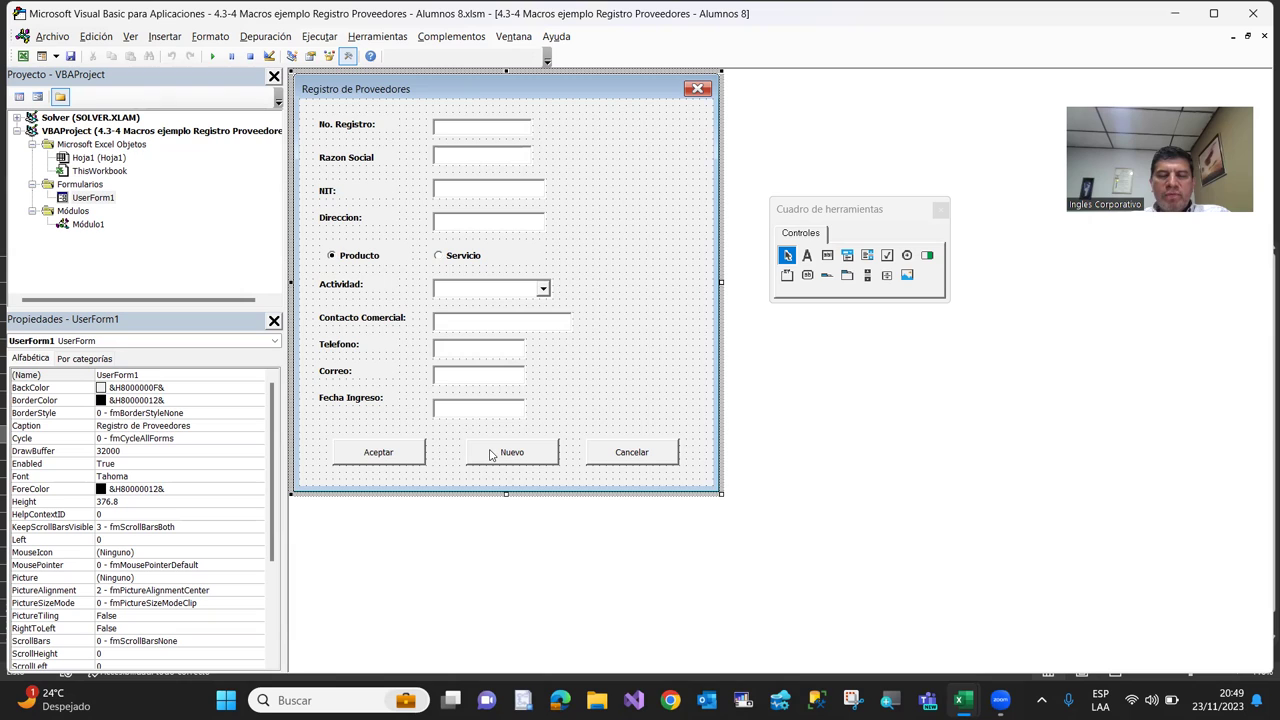
- Add the line cmdNuevo = True just before End Sub in the cmdAceptar_Click routine
{"action": "double_click", "coordinate": [390, 455]}
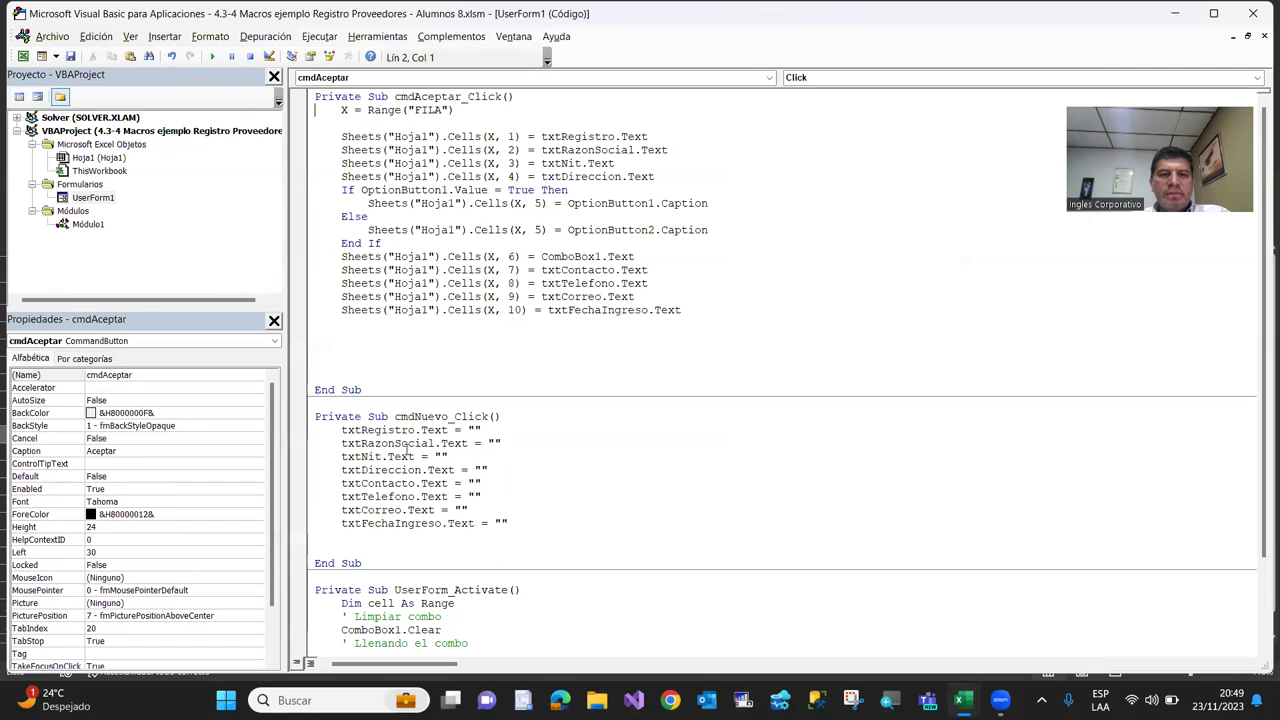
{"action": "left_click", "coordinate": [402, 354]}
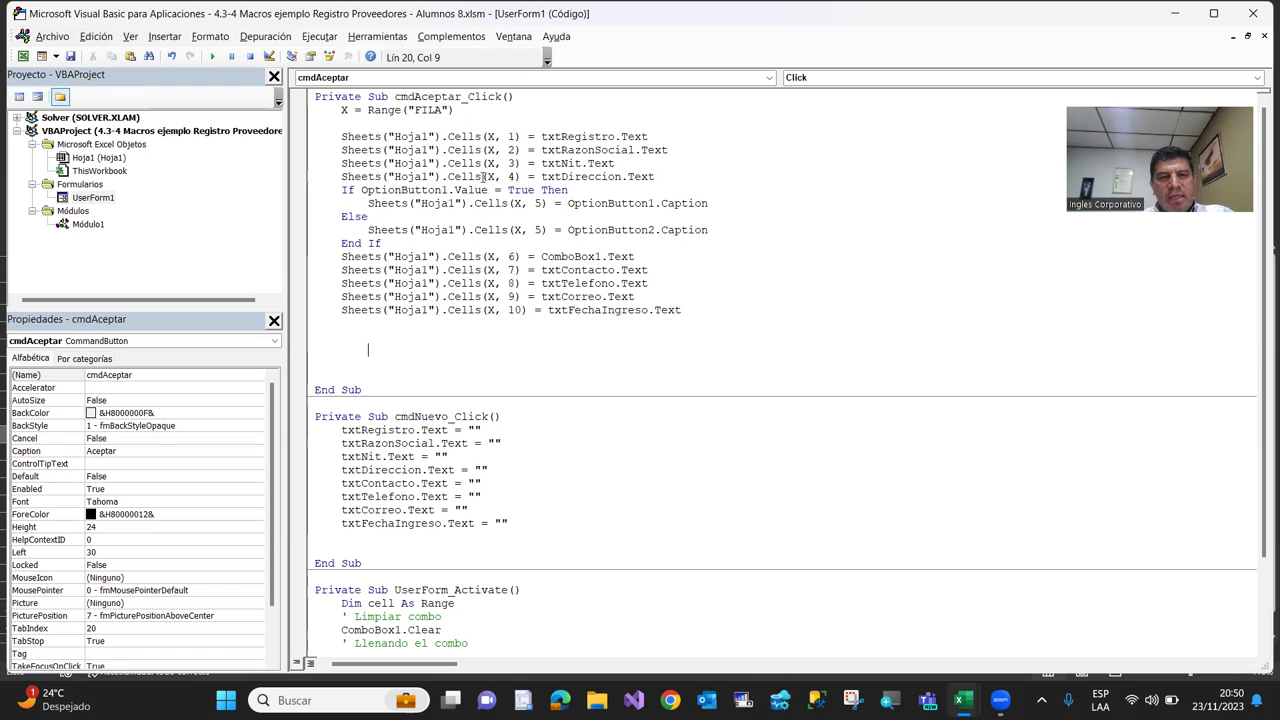
{"action": "left_click", "coordinate": [345, 346]}
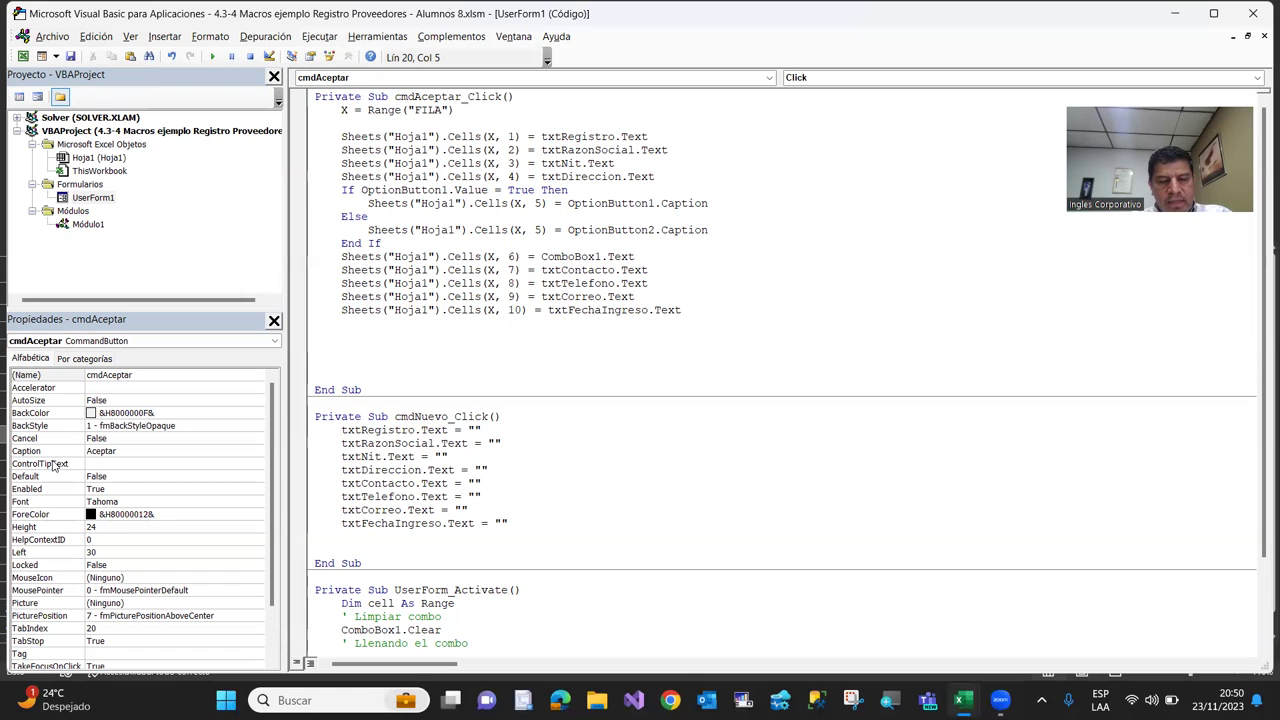
{"action": "type", "text": "cmdnuevo"}
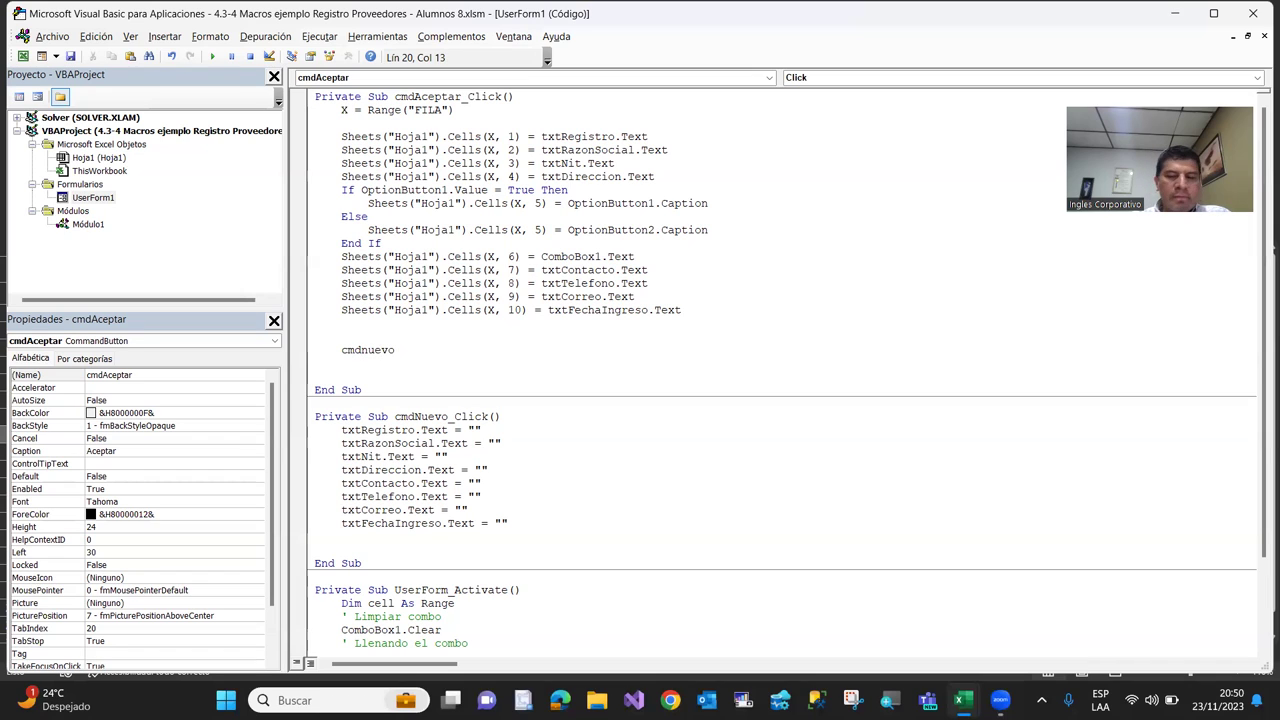
{"action": "type", "text": "="}
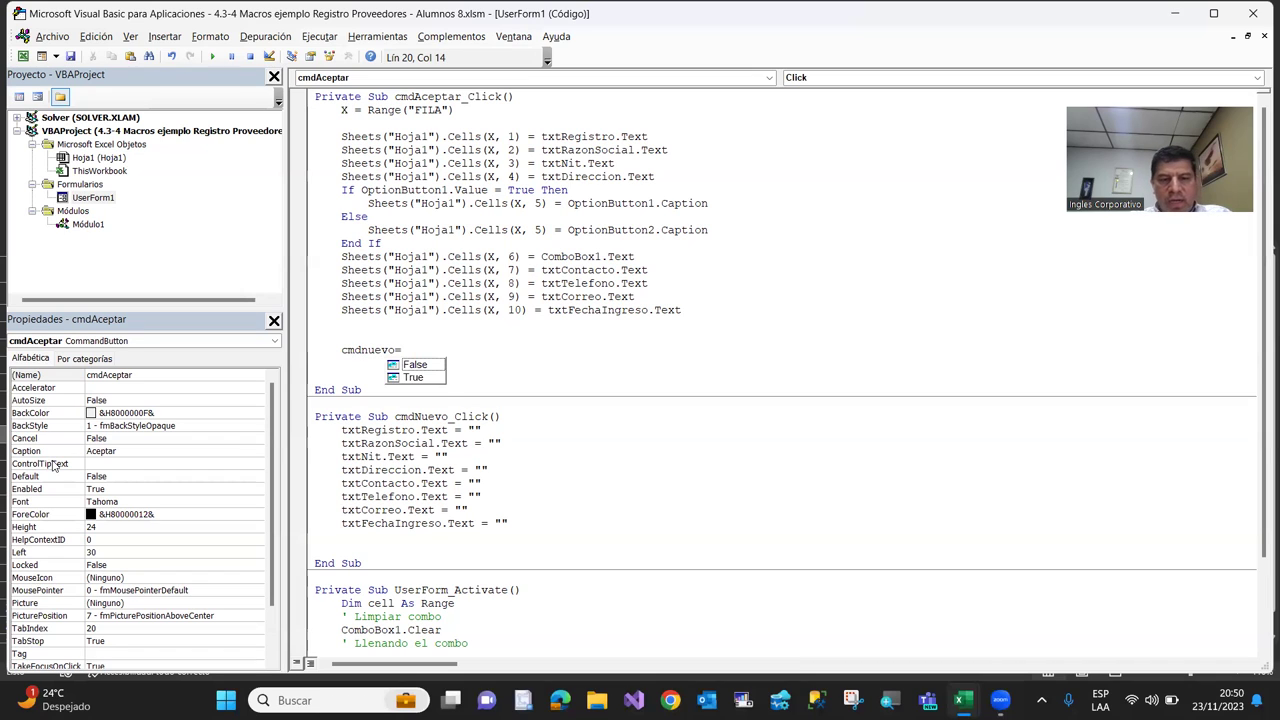
{"action": "type", "text": "true"}
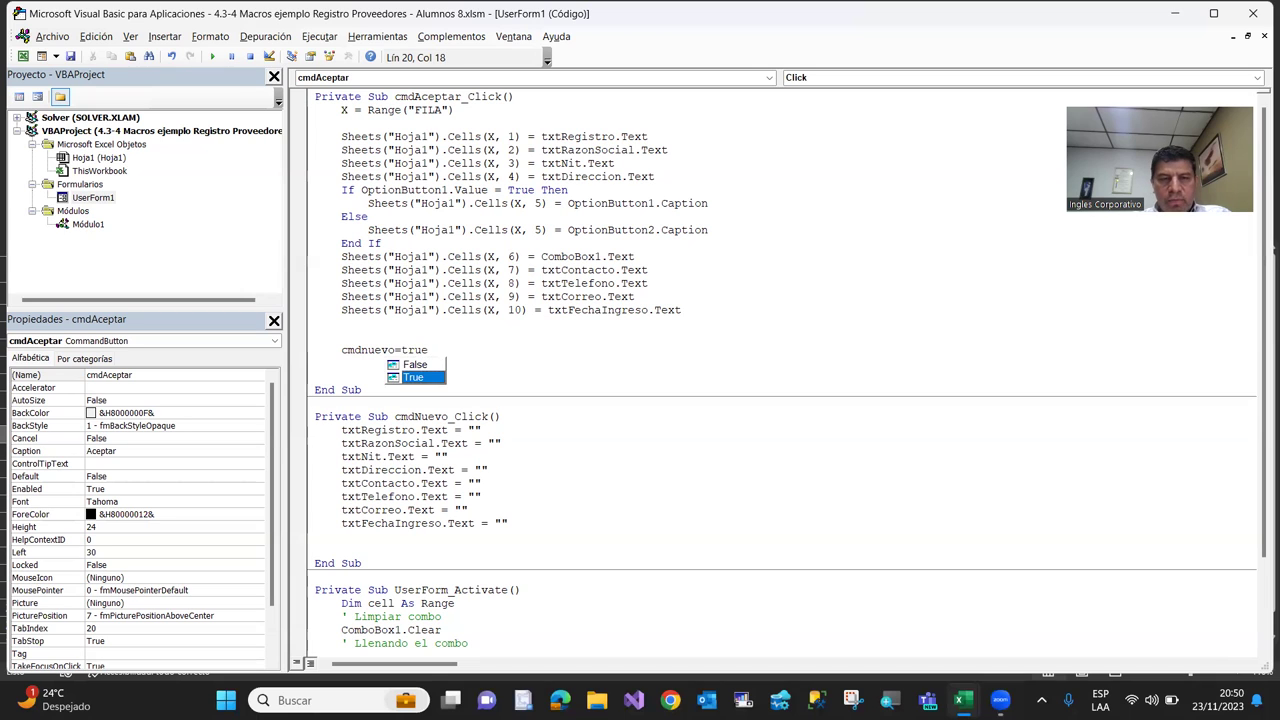
{"action": "key", "text": "Return"}
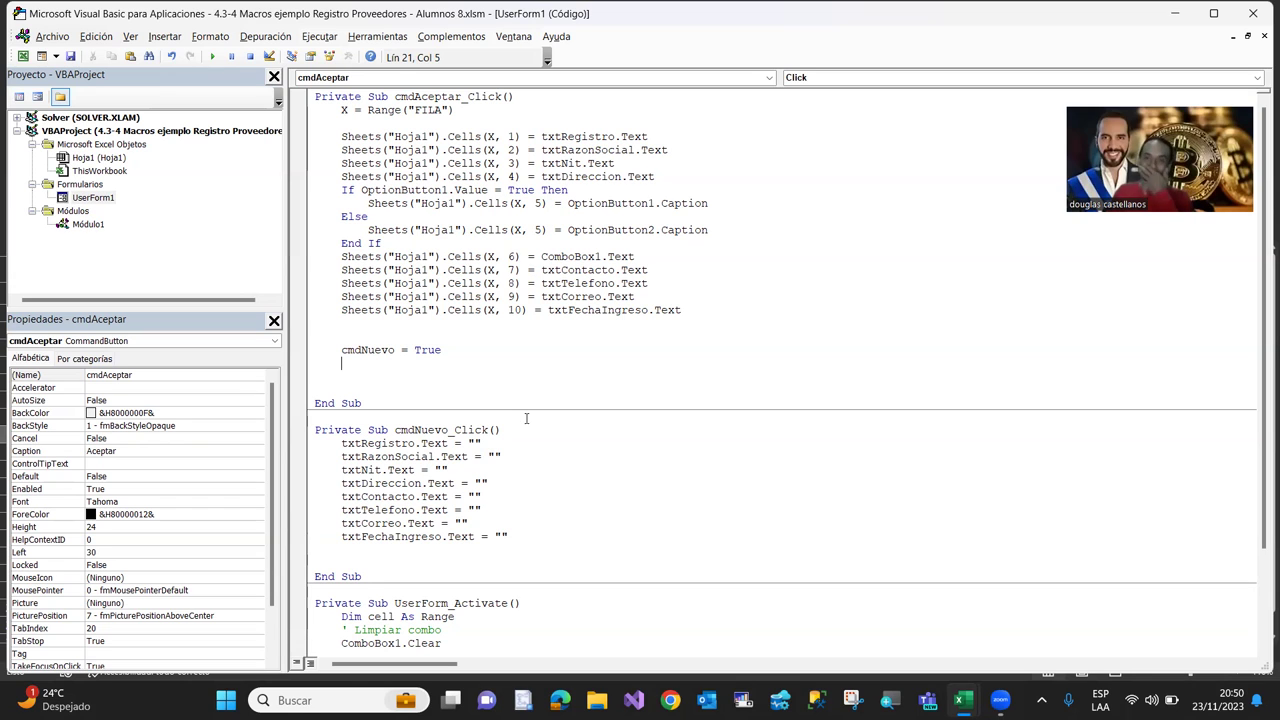
- Open the registration form and enter register 2222, Empresa 2 and address San Miguel
{"action": "left_click", "coordinate": [22, 58]}
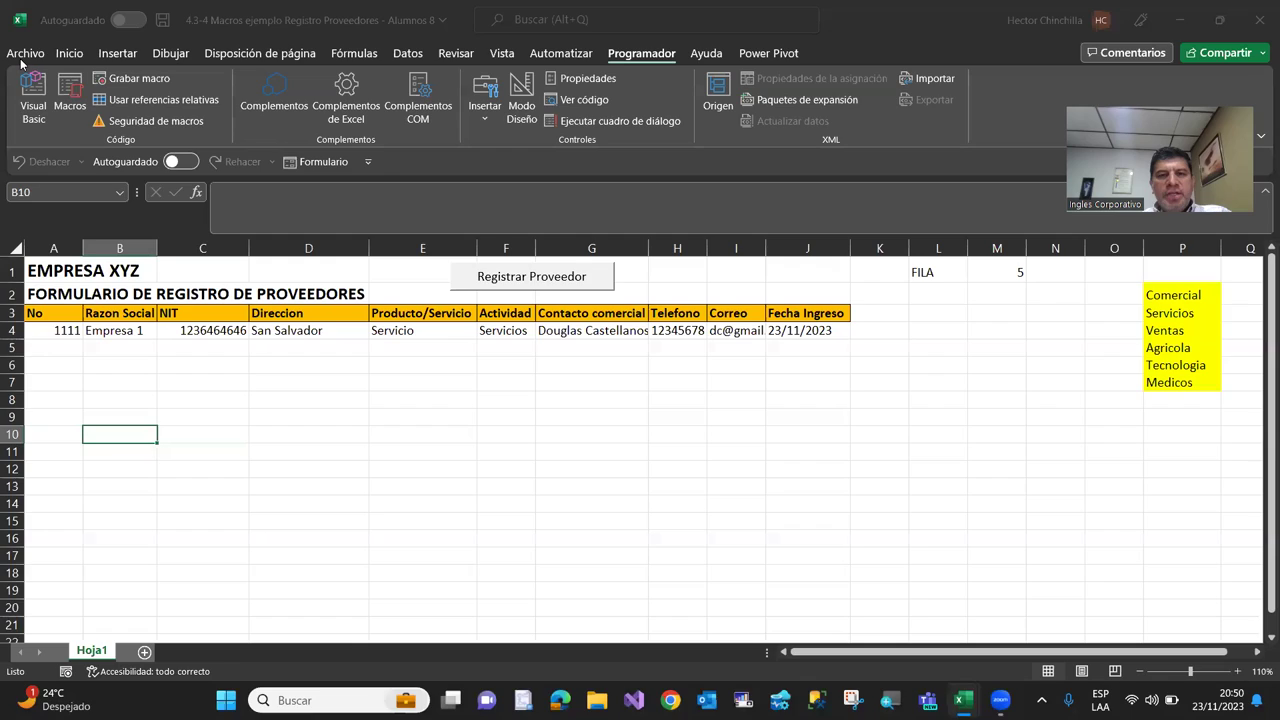
{"action": "left_click", "coordinate": [529, 284]}
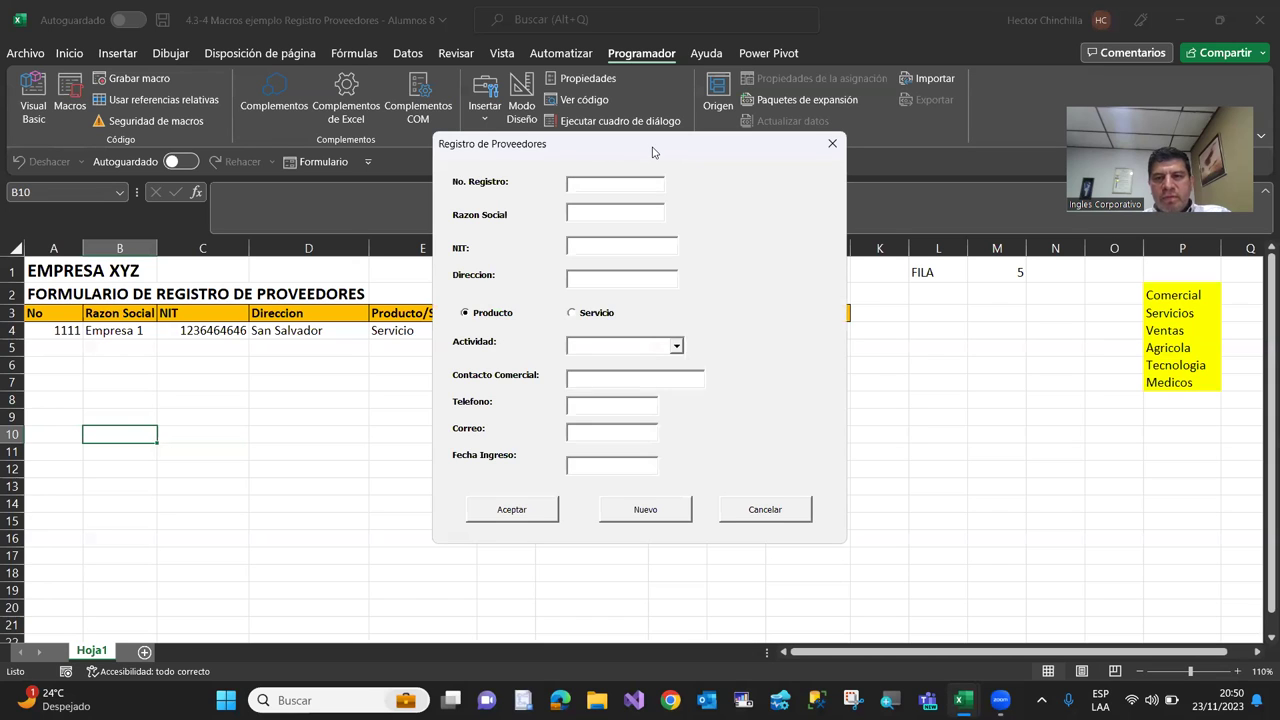
{"action": "left_click_drag", "start_coordinate": [652, 152], "coordinate": [1078, 257]}
{"action": "type", "text": "2222"}
{"action": "left_click", "coordinate": [1004, 320]}
{"action": "type", "text": "Empresa"}
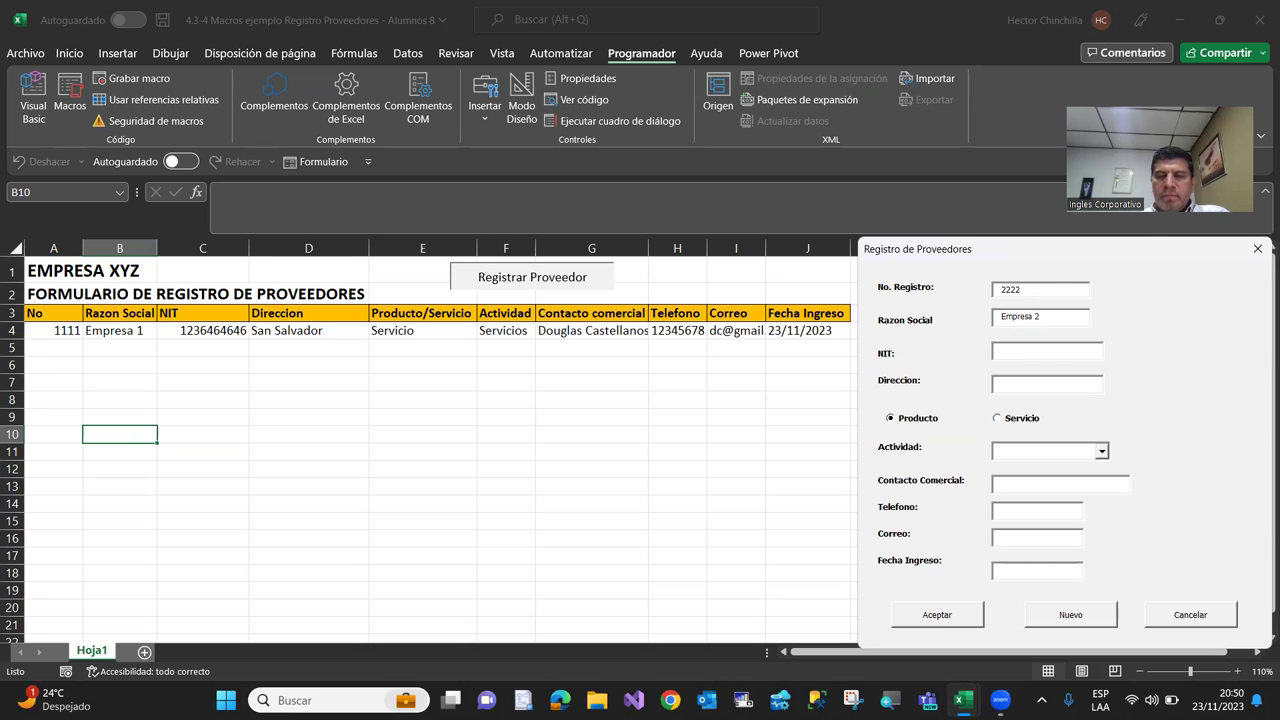
{"action": "type", "text": "222222"}
{"action": "key", "text": "Tab"}
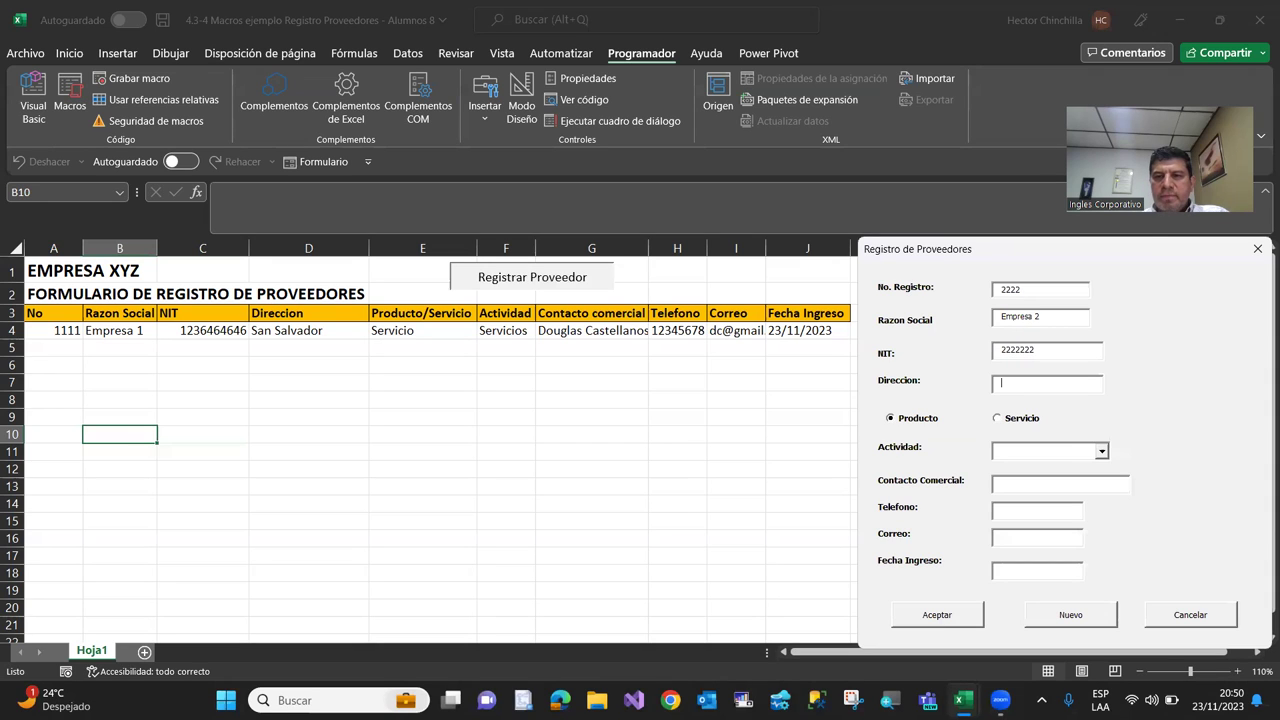
{"action": "type", "text": "San Miguel"}
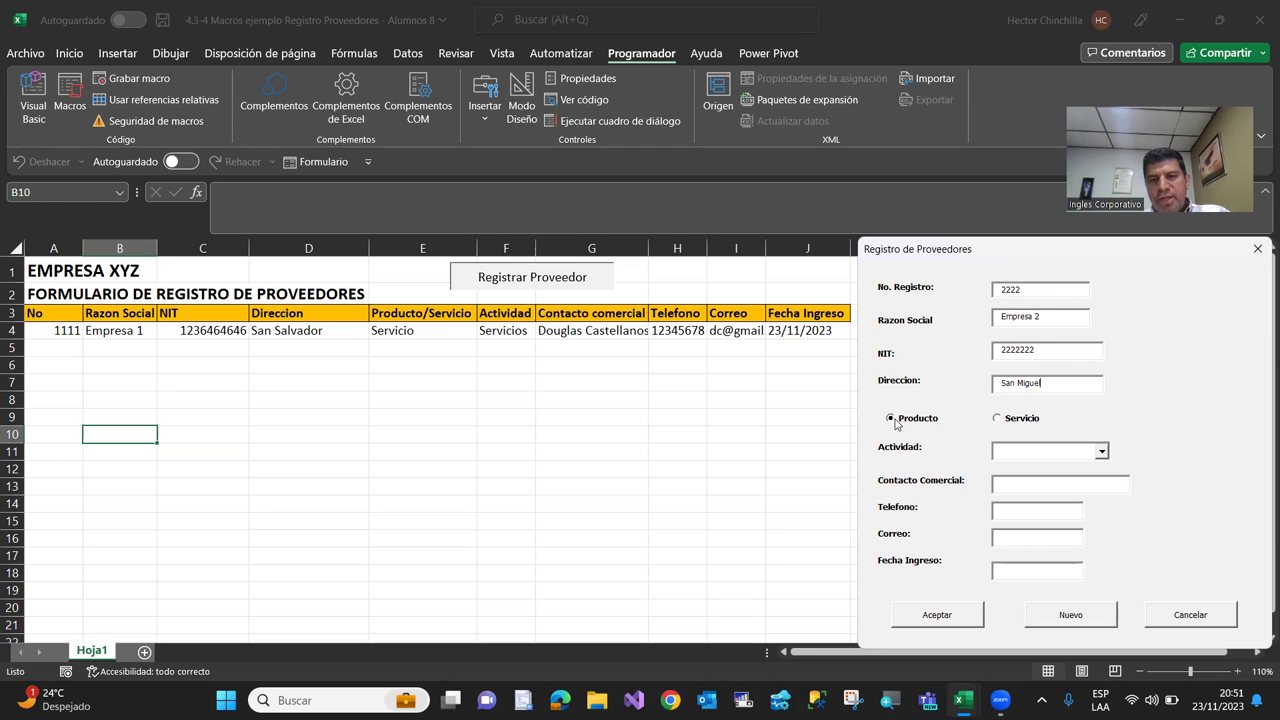
- Choose Agricola as the activity, then enter contact Contacto2, a phone number and an e-mail
{"action": "left_click", "coordinate": [1102, 453]}
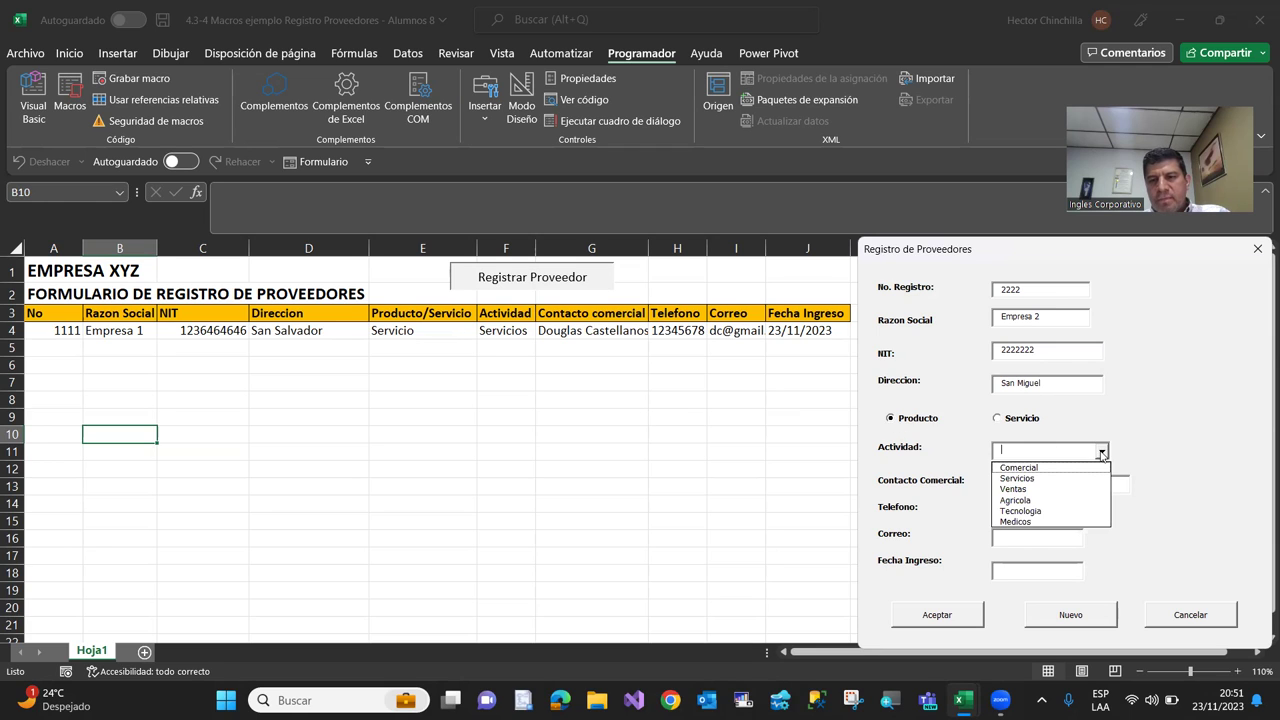
{"action": "left_click", "coordinate": [1016, 500]}
{"action": "left_click", "coordinate": [1009, 484]}
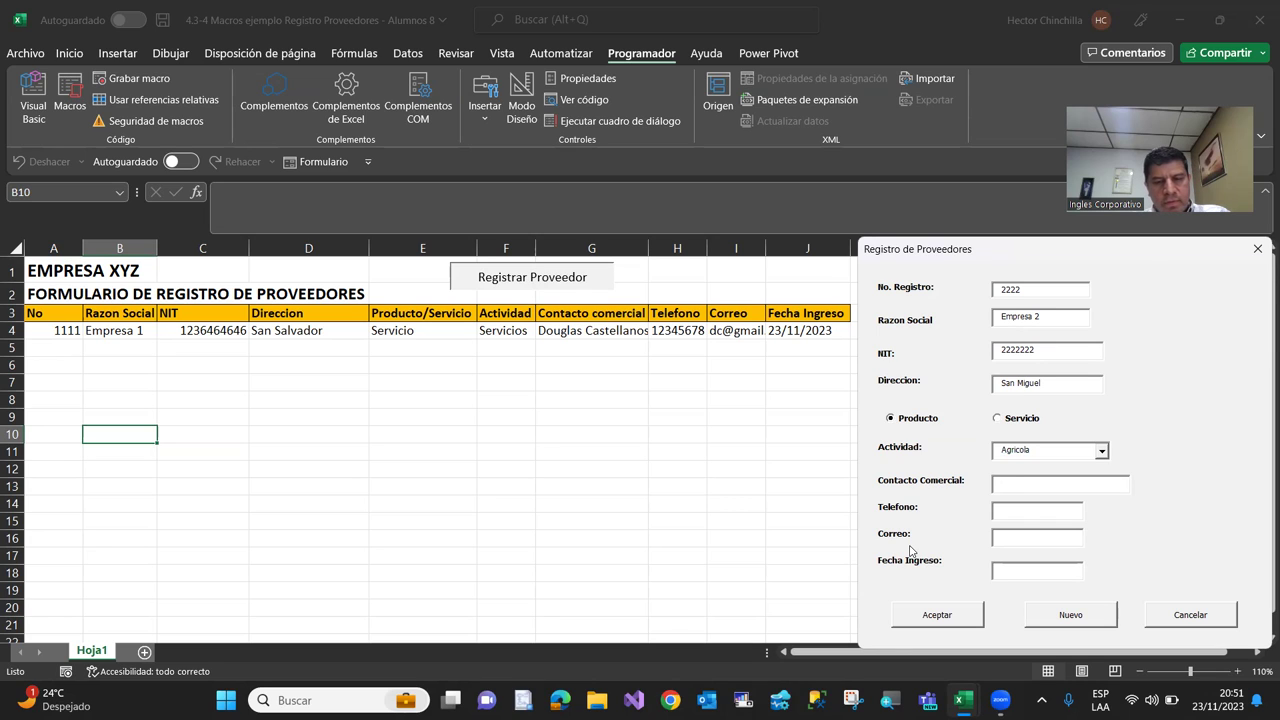
{"action": "type", "text": "Contacto"}
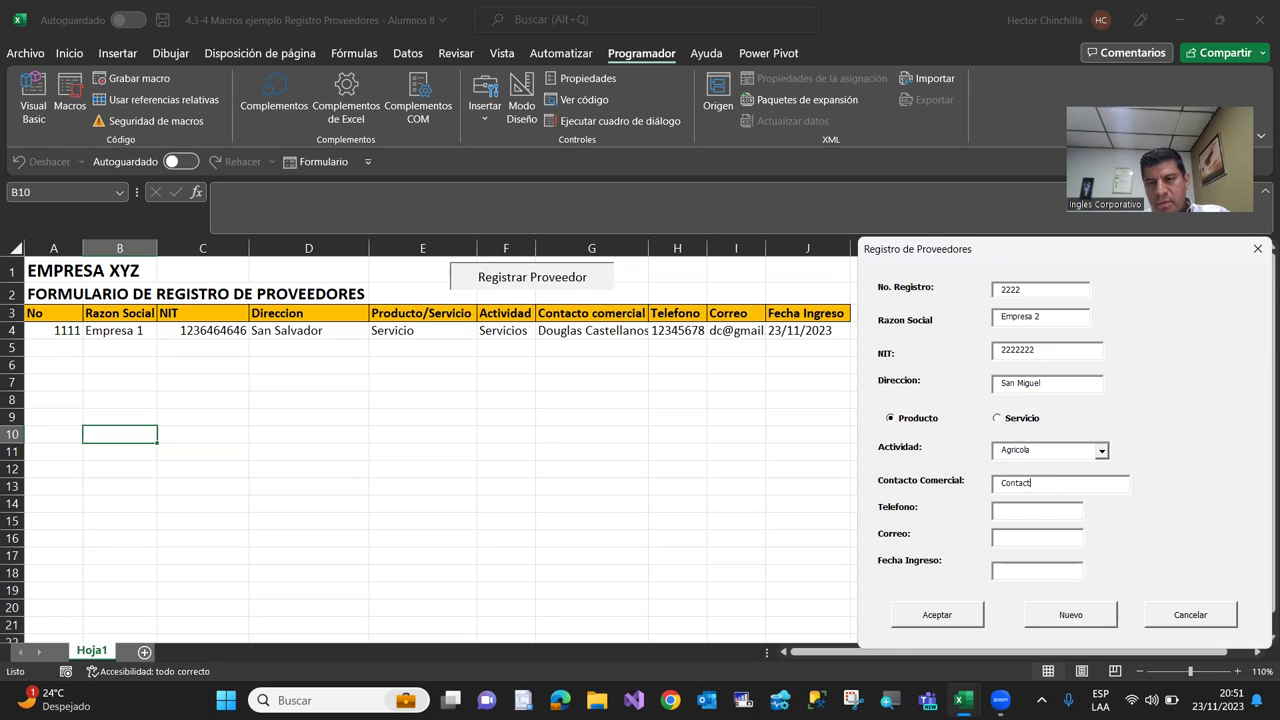
{"action": "type", "text": "2"}
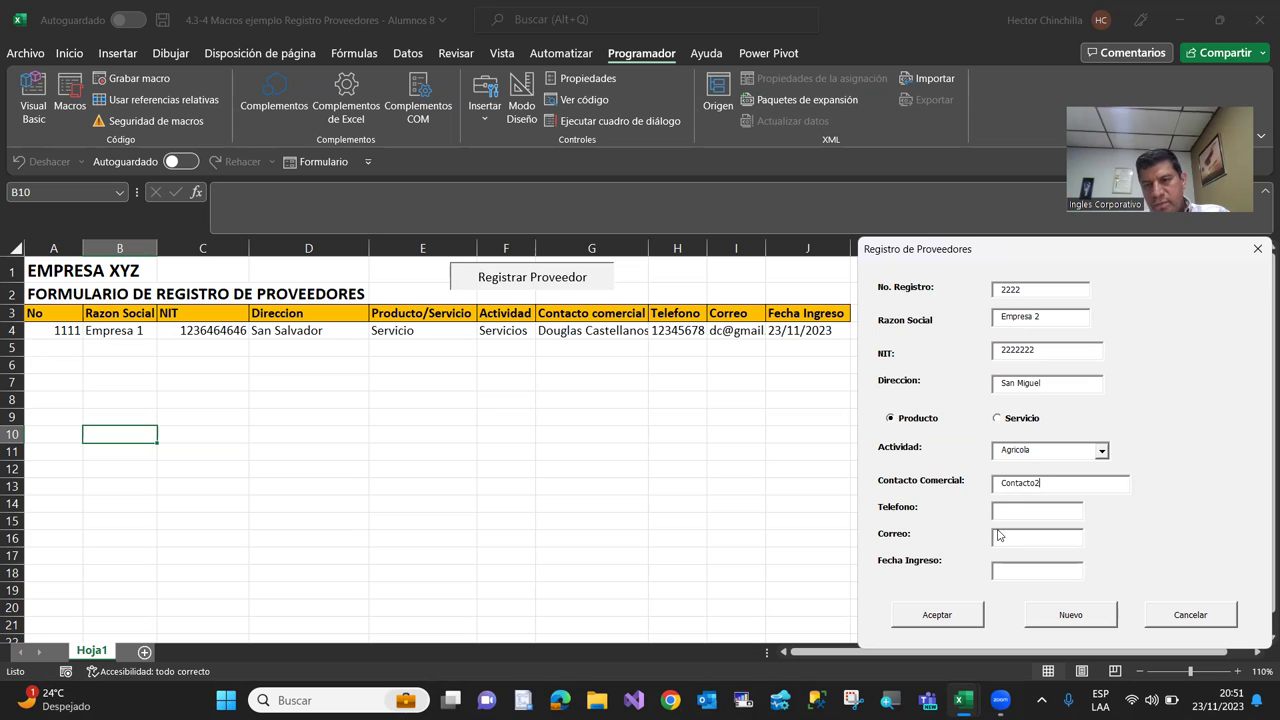
{"action": "left_click", "coordinate": [1004, 512]}
{"action": "type", "text": "23"}
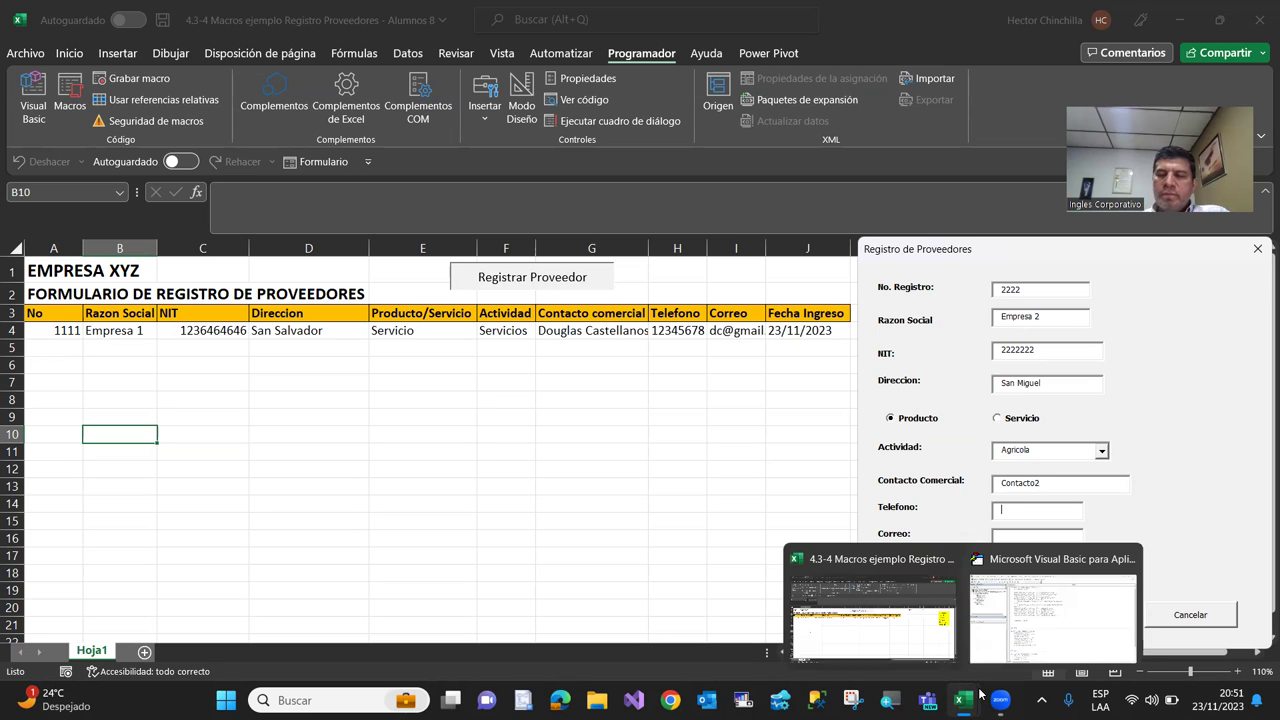
{"action": "type", "text": "23"}
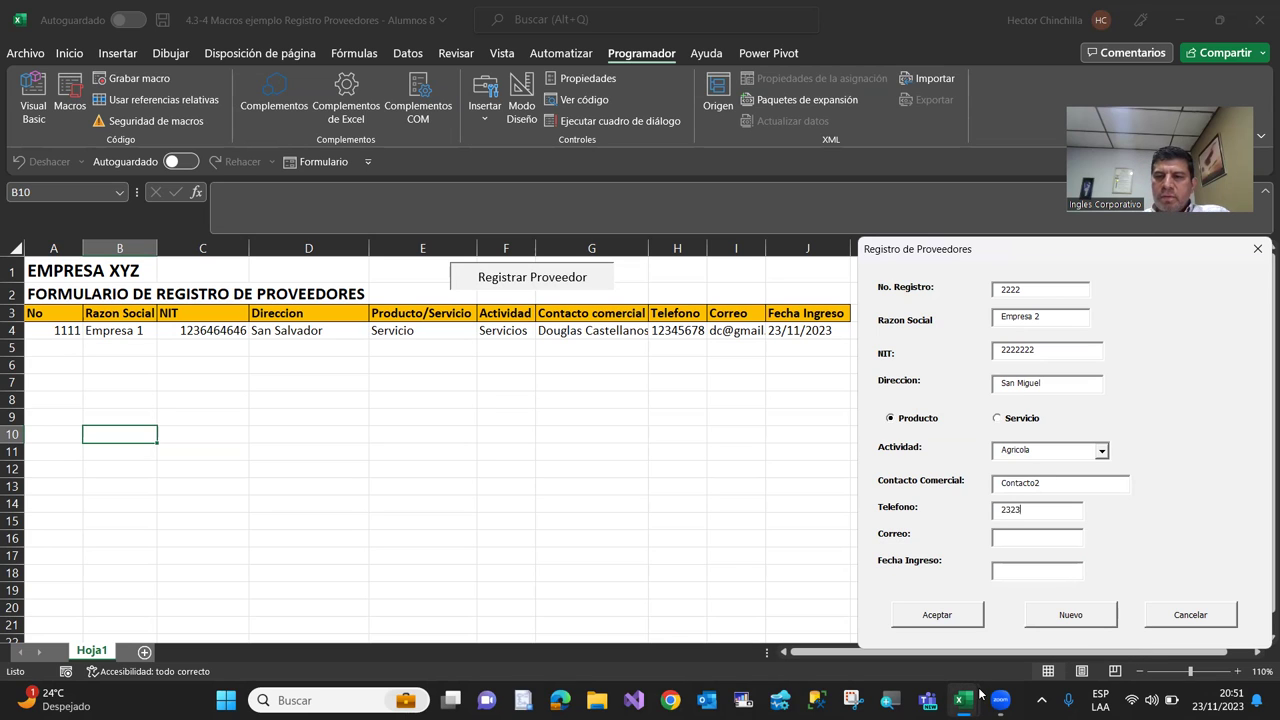
{"action": "type", "text": "2546"}
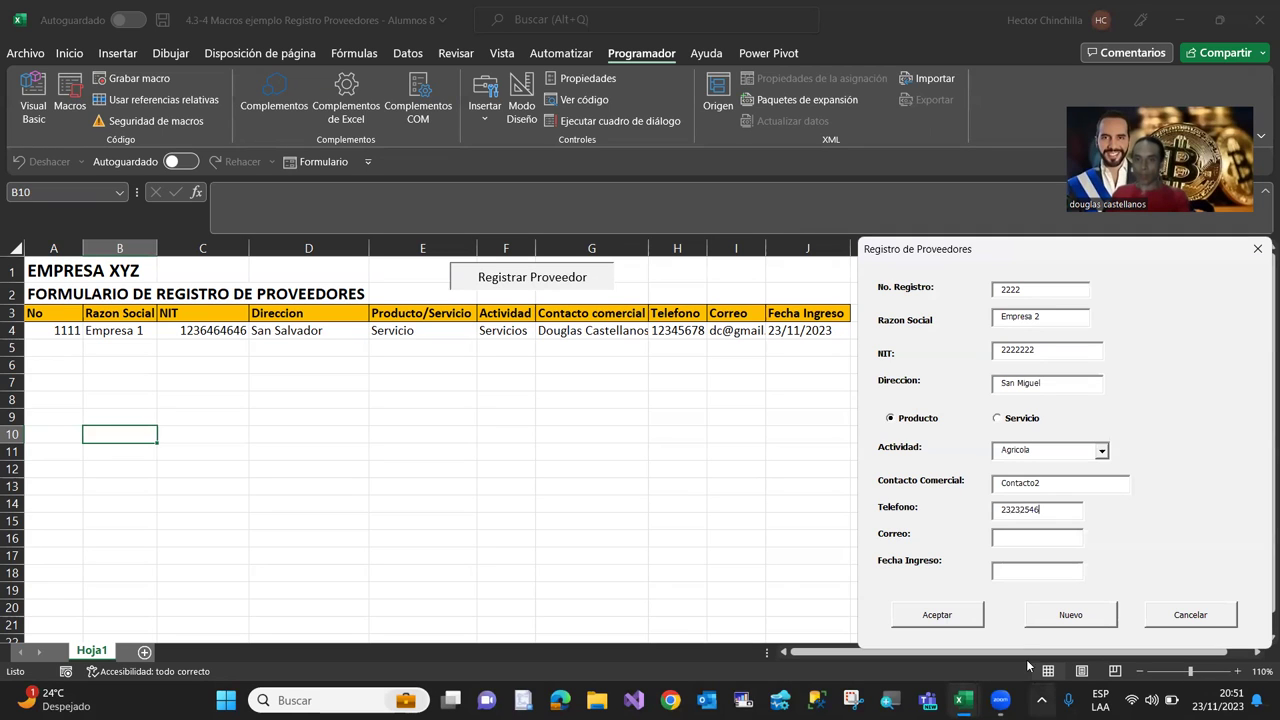
{"action": "left_click", "coordinate": [1009, 540]}
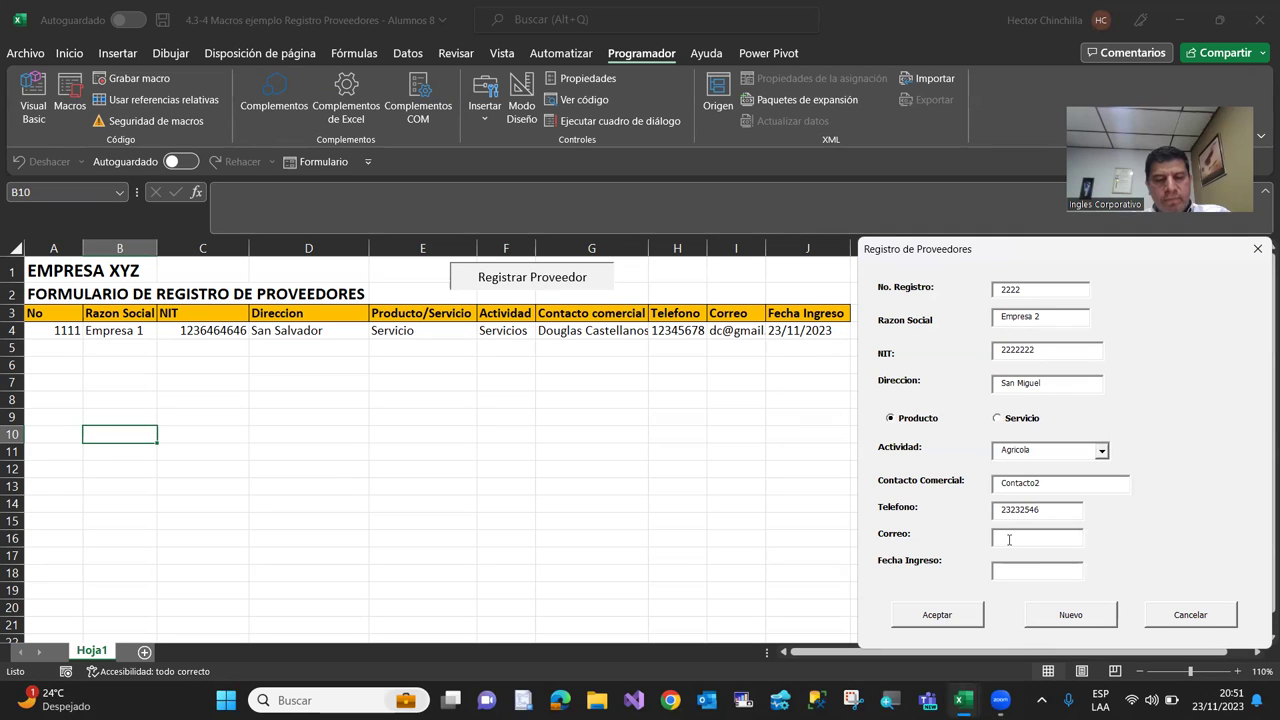
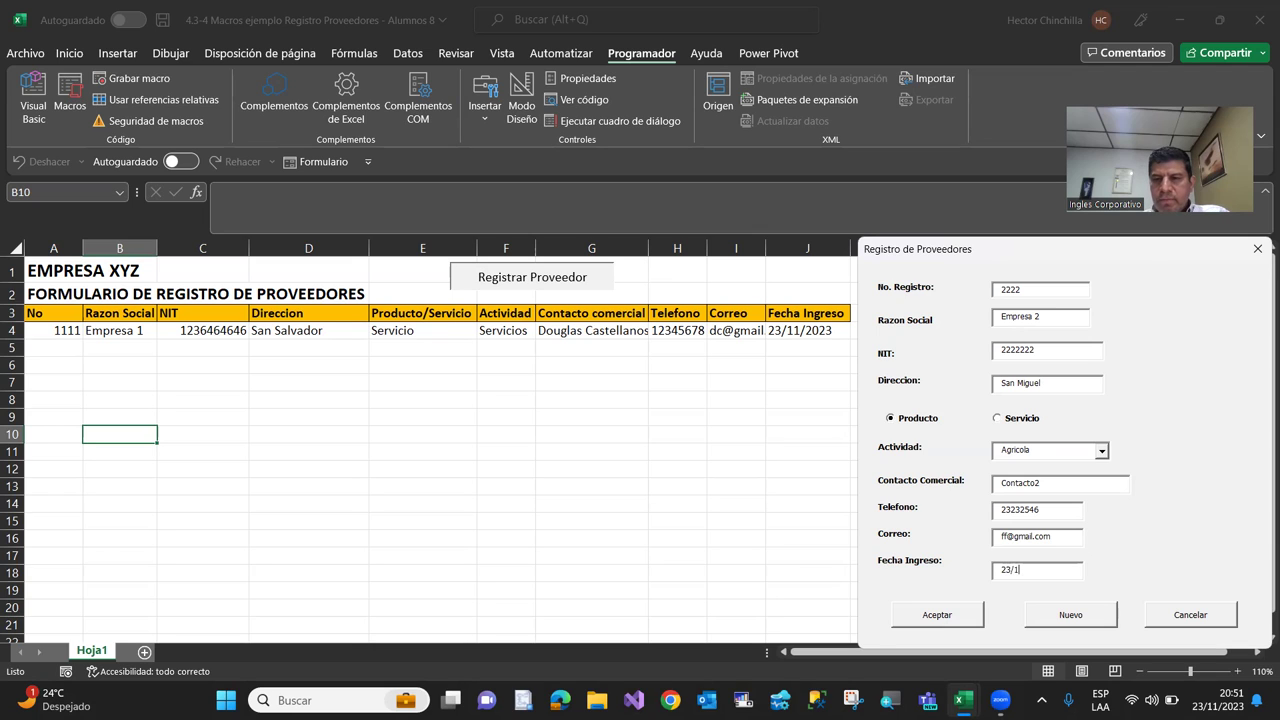
{"action": "type", "text": "2023"}
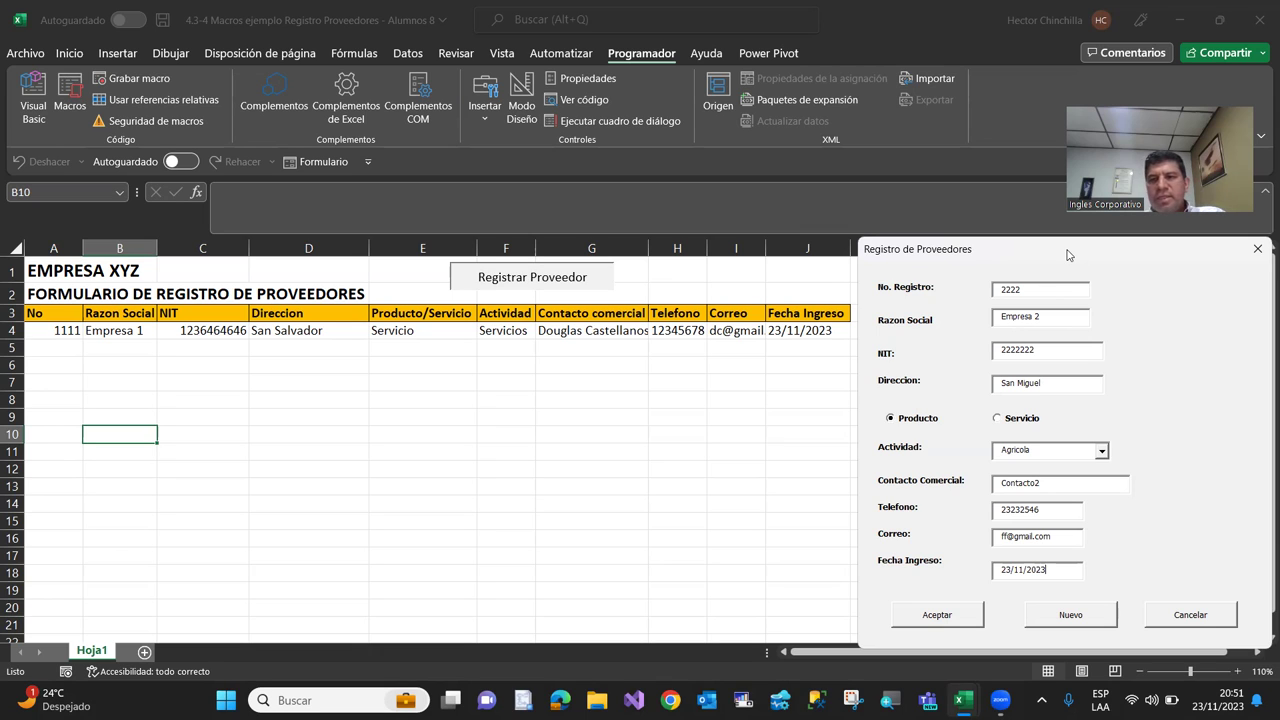
- Submit the form twice, writing Empresa 2 to row 5 and a Producto/Agricola entry to row 6, then close it
{"action": "left_click_drag", "start_coordinate": [1068, 255], "coordinate": [1066, 251]}
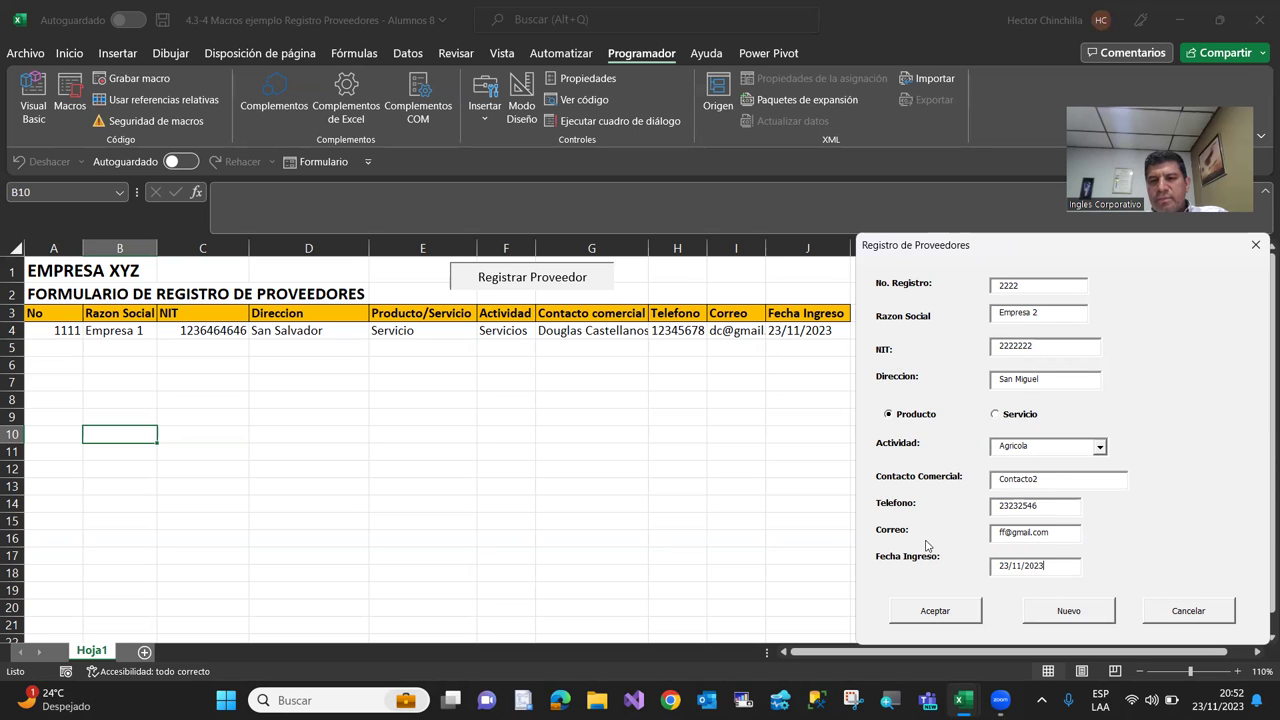
{"action": "key", "text": "Return"}
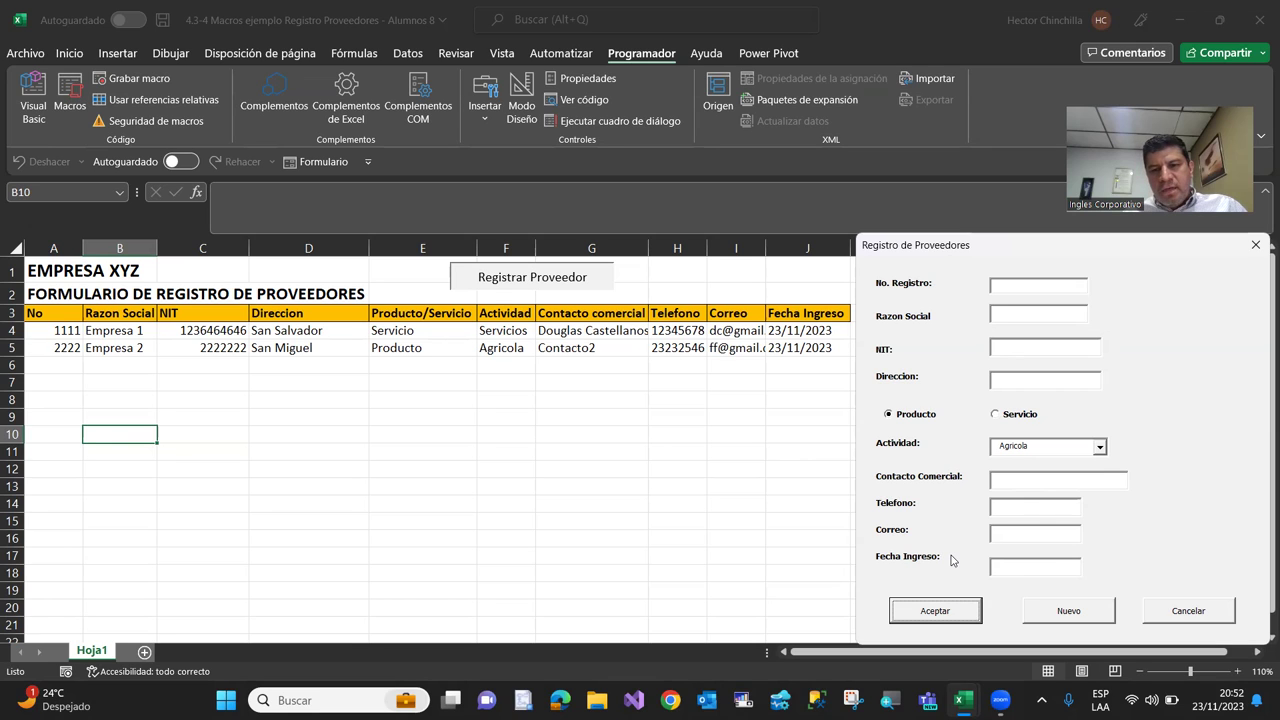
{"action": "key", "text": "Return"}
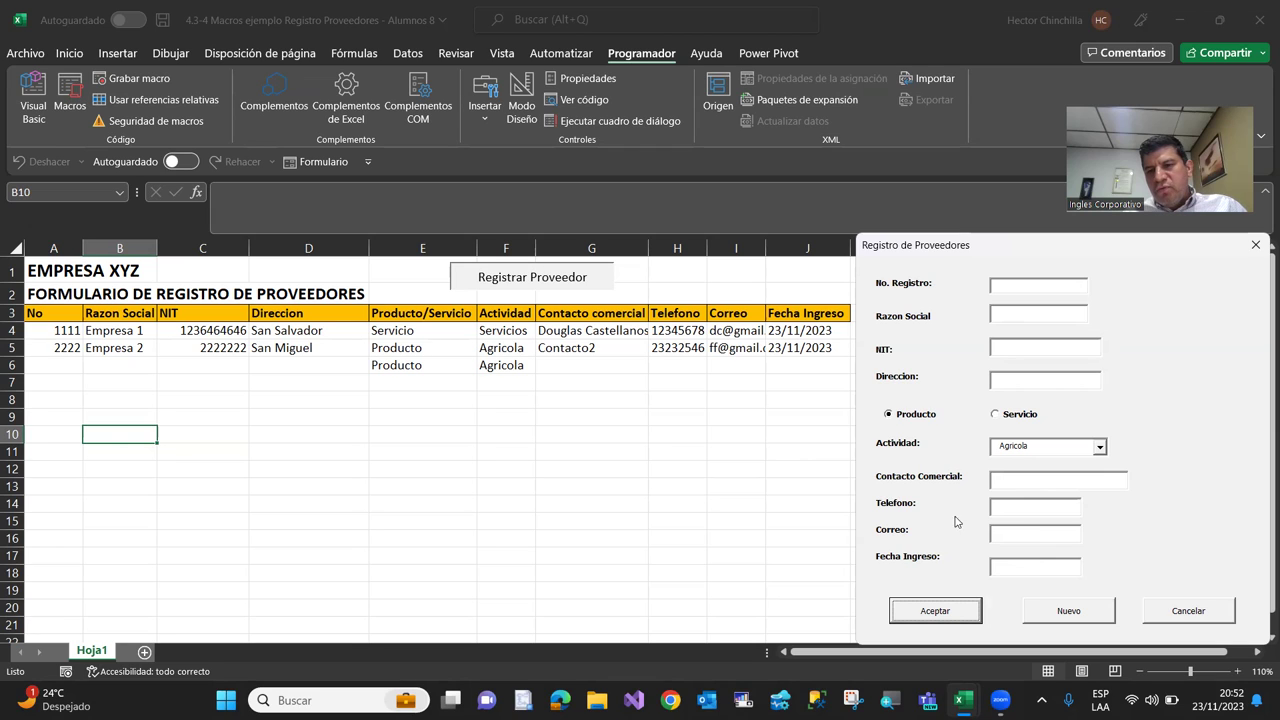
{"action": "left_click", "coordinate": [1005, 286]}
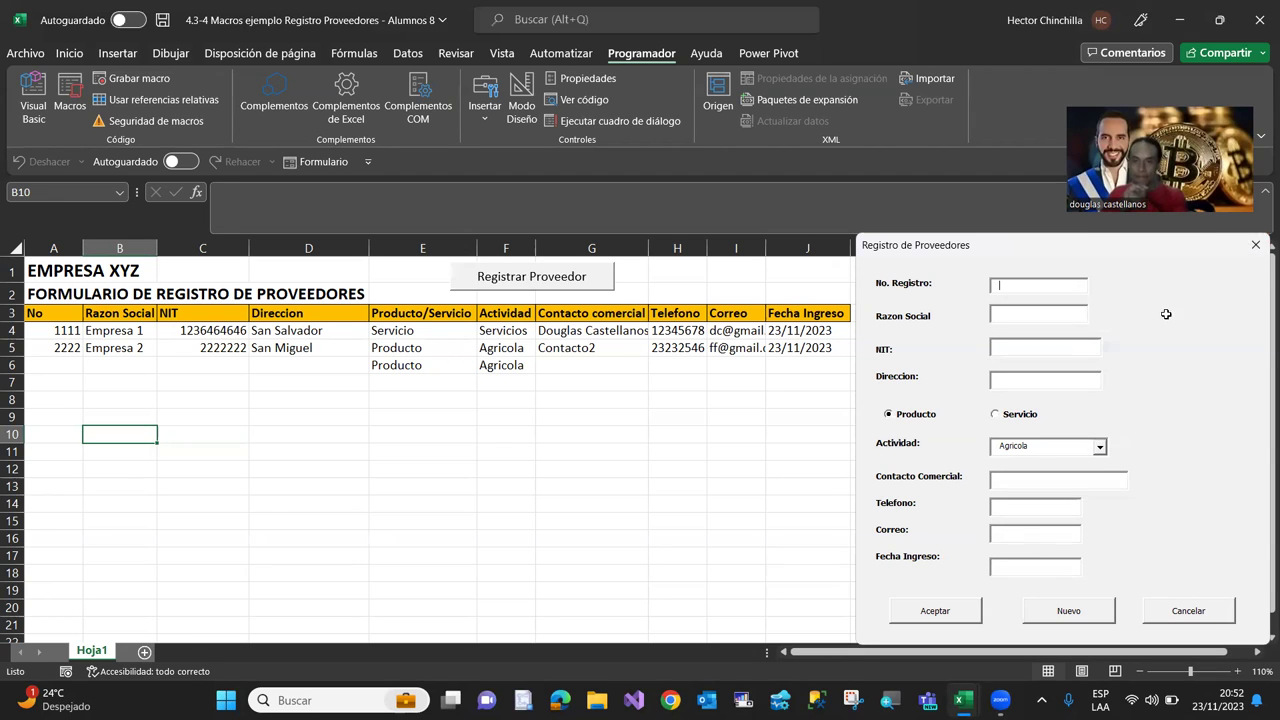
{"action": "key", "text": "Escape"}
- Delete the leftover Producto and Agricola values from cells E6 and F6
{"action": "left_click", "coordinate": [428, 434]}
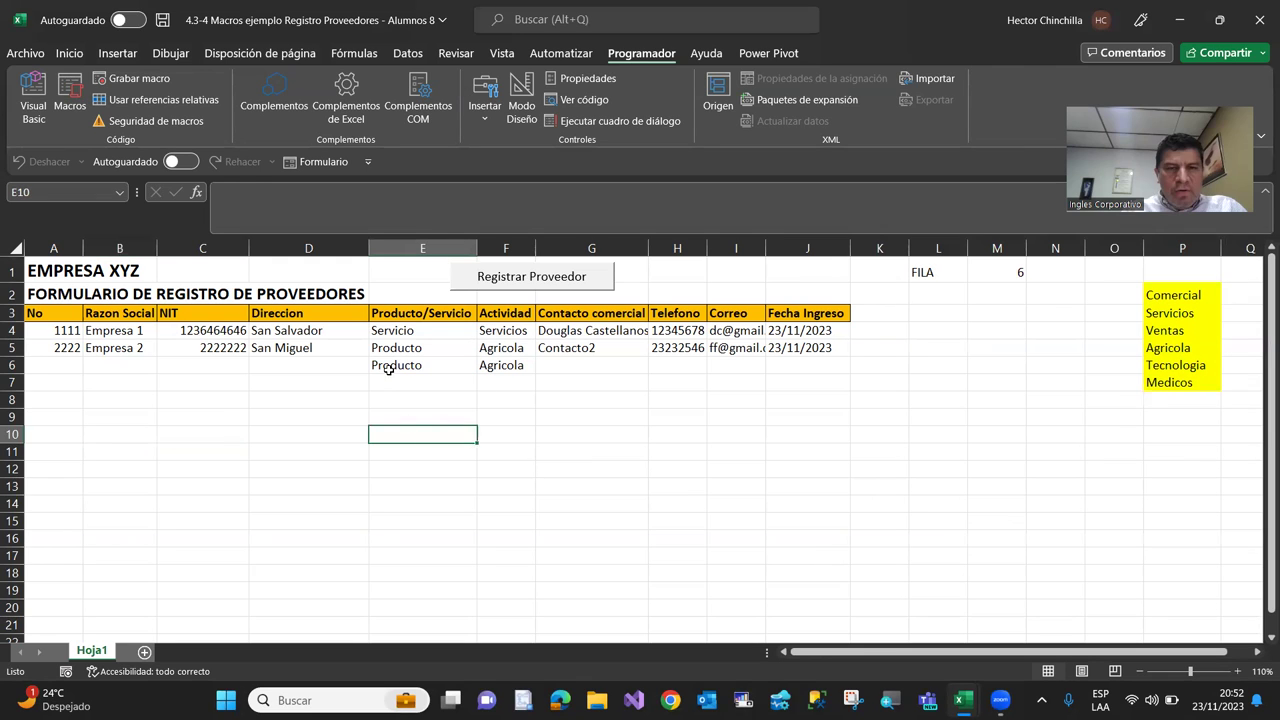
{"action": "left_click", "coordinate": [389, 369]}
{"action": "key", "text": "Delete"}
{"action": "left_click", "coordinate": [491, 371]}
{"action": "key", "text": "Delete"}
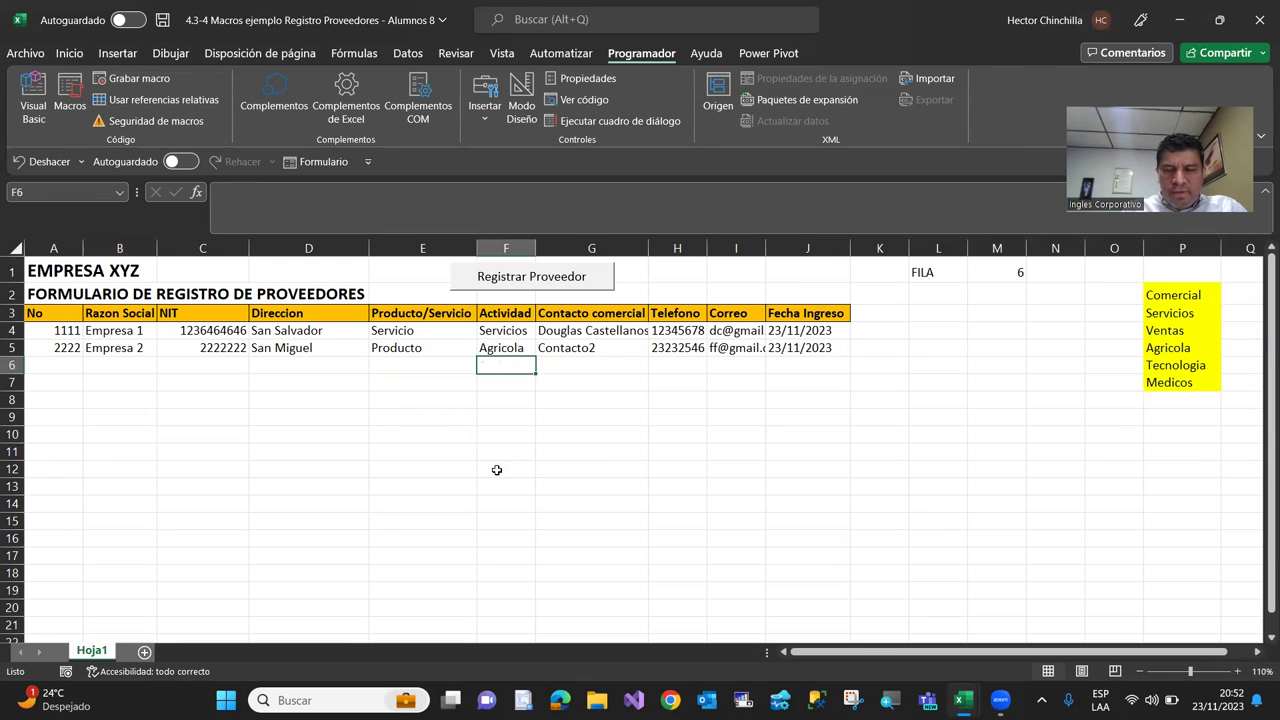
{"action": "key", "text": "Home"}
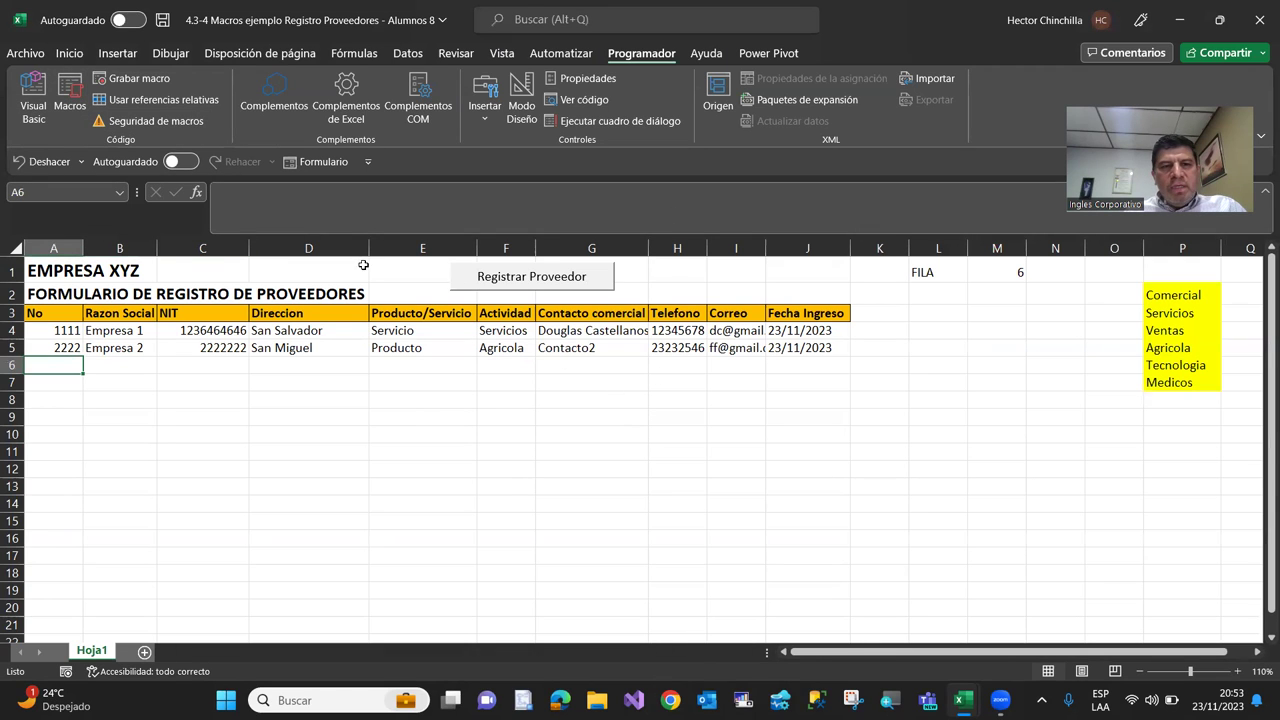
- Open and close the registration form, then switch to the Visual Basic editor
{"action": "left_click", "coordinate": [481, 283]}
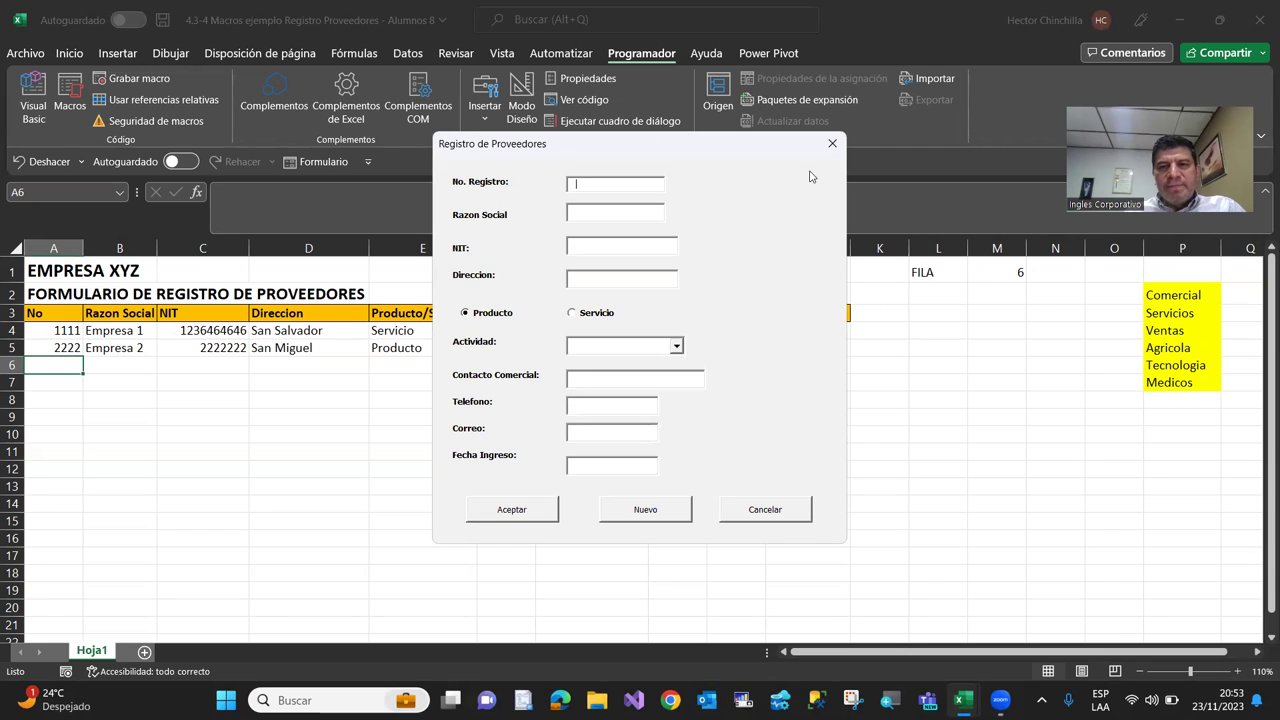
{"action": "left_click", "coordinate": [828, 144]}
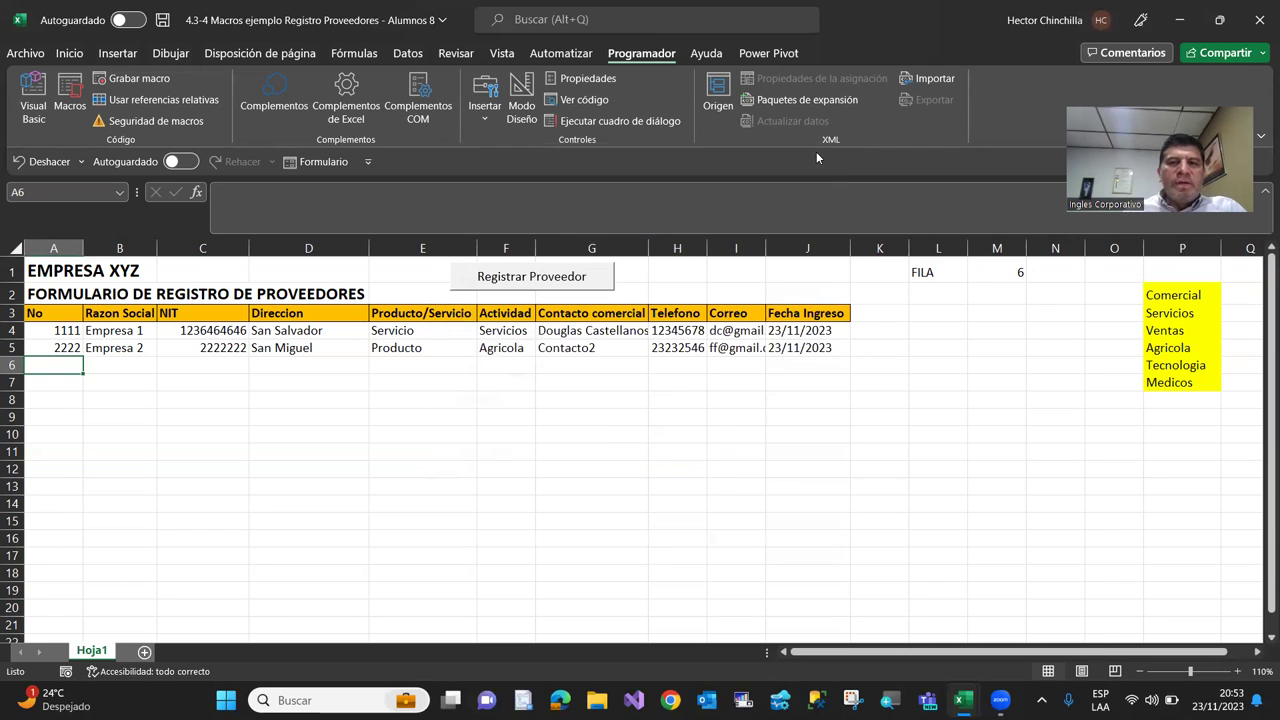
{"action": "left_click", "coordinate": [36, 98]}
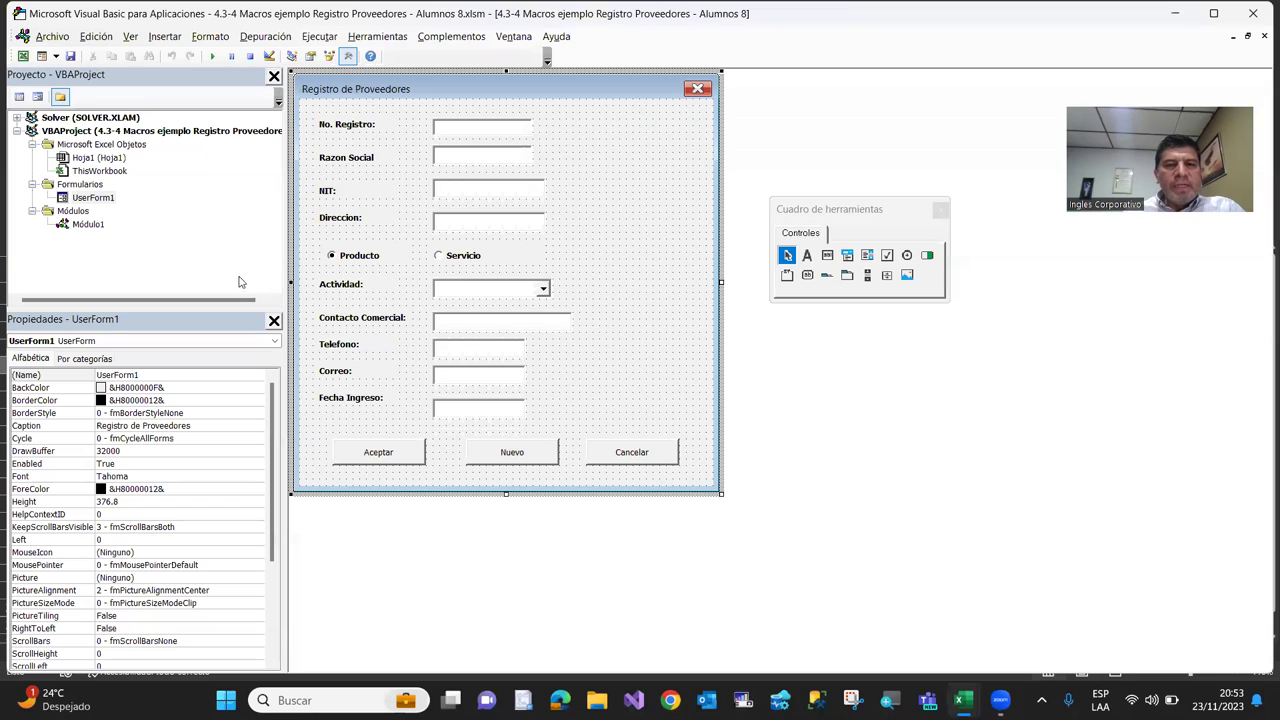
- Add txtRegistro.SetFocus as the last line of cmdNuevo_Click, after the field-clearing lines
{"action": "double_click", "coordinate": [366, 462]}
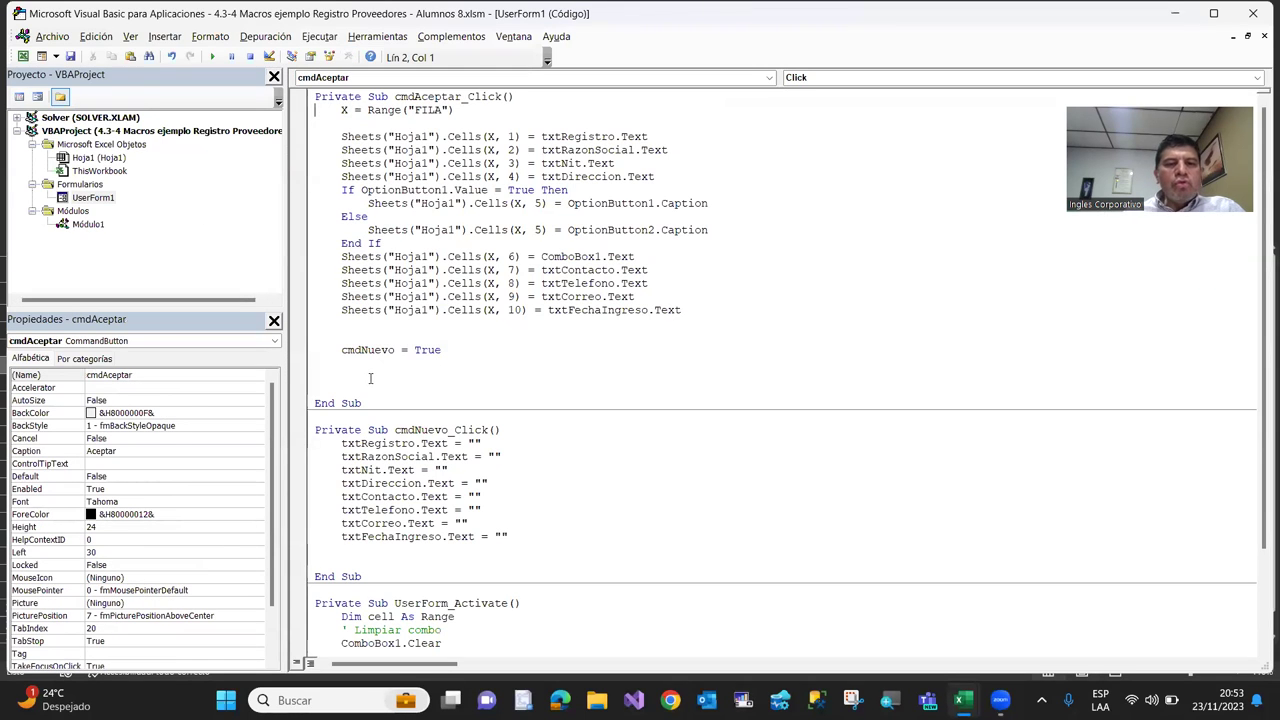
{"action": "left_click", "coordinate": [380, 549]}
{"action": "key", "text": "Return"}
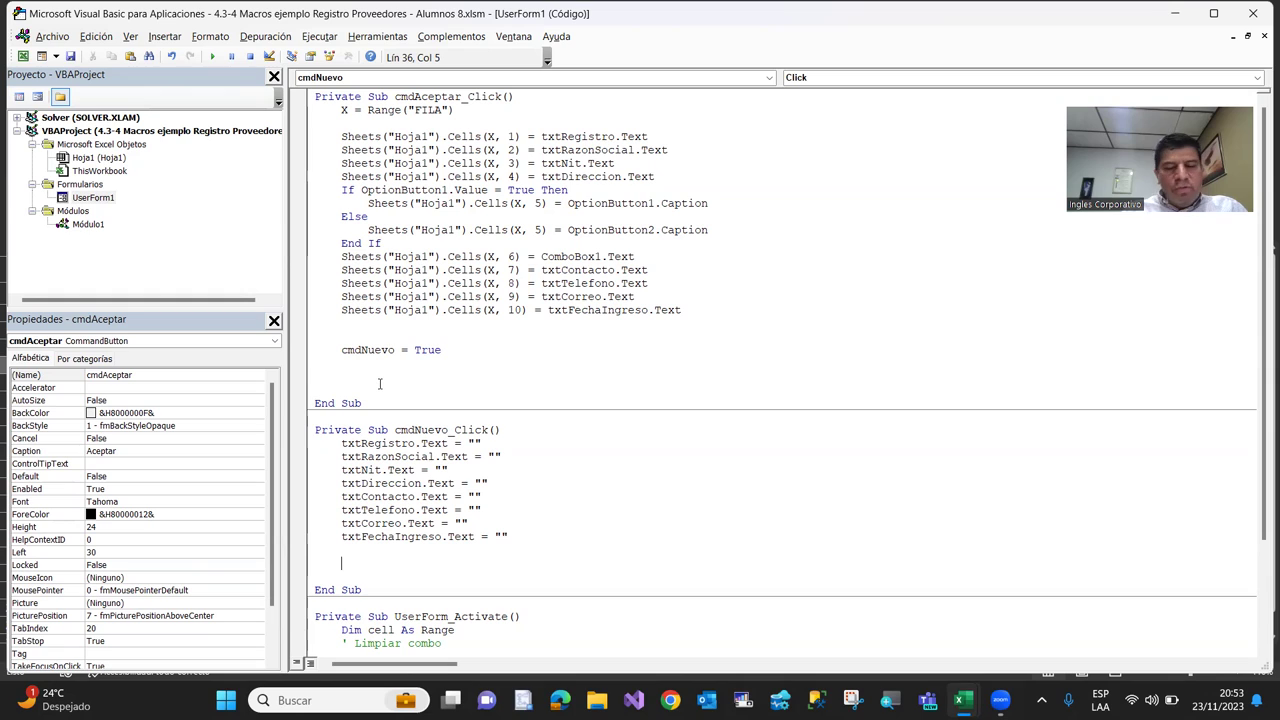
{"action": "type", "text": "txtregistro"}
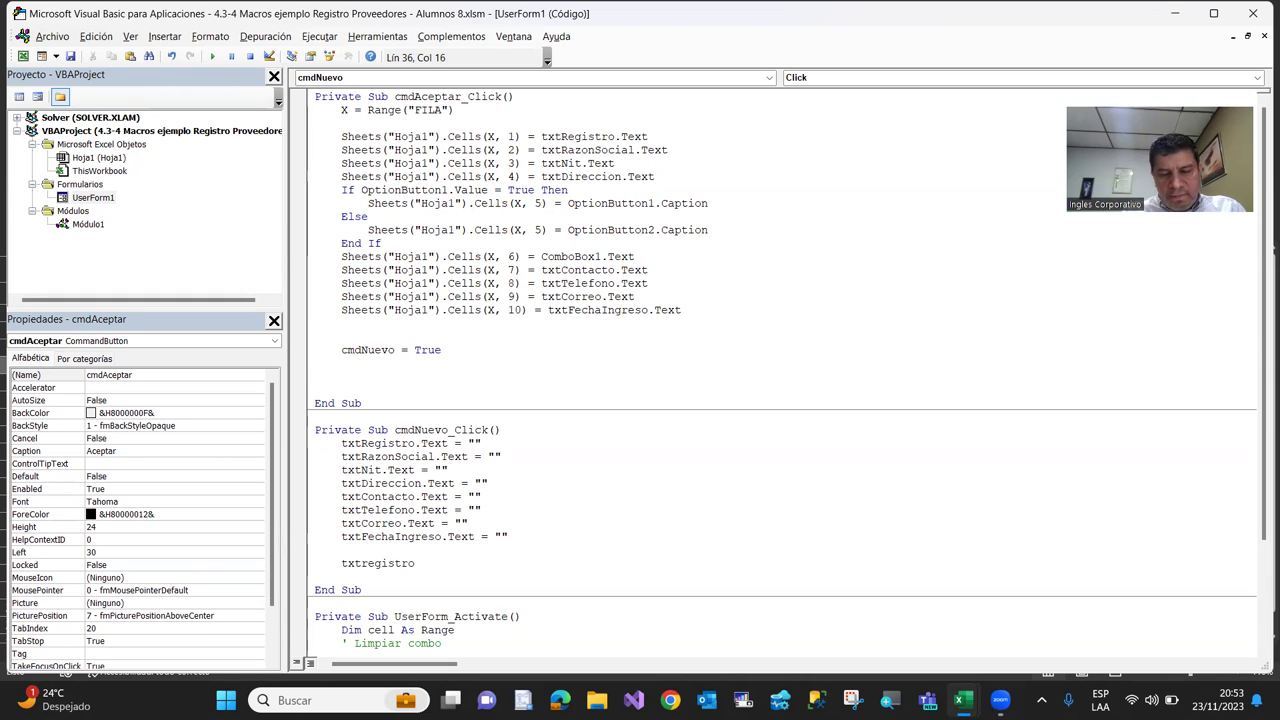
{"action": "type", "text": "."}
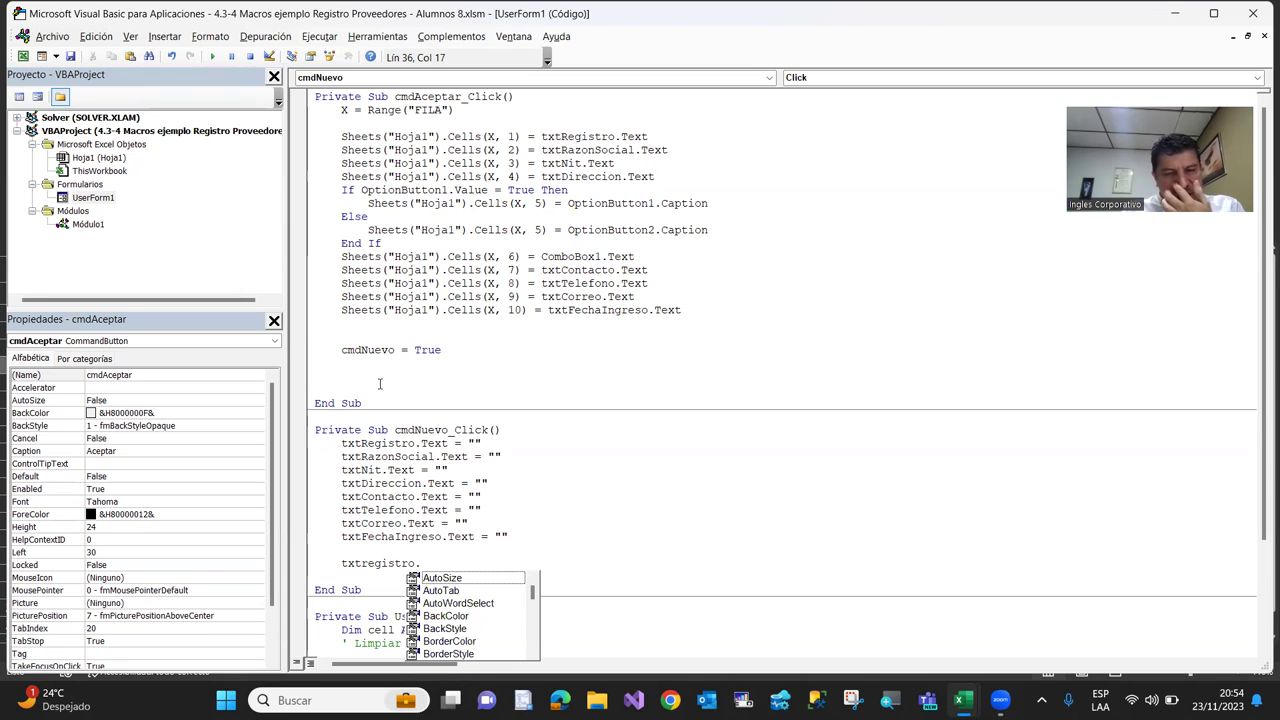
{"action": "type", "text": "ser"}
{"action": "key", "text": "BackSpace"}
{"action": "key", "text": "BackSpace"}
{"action": "key", "text": "BackSpace"}
{"action": "key", "text": "BackSpace"}
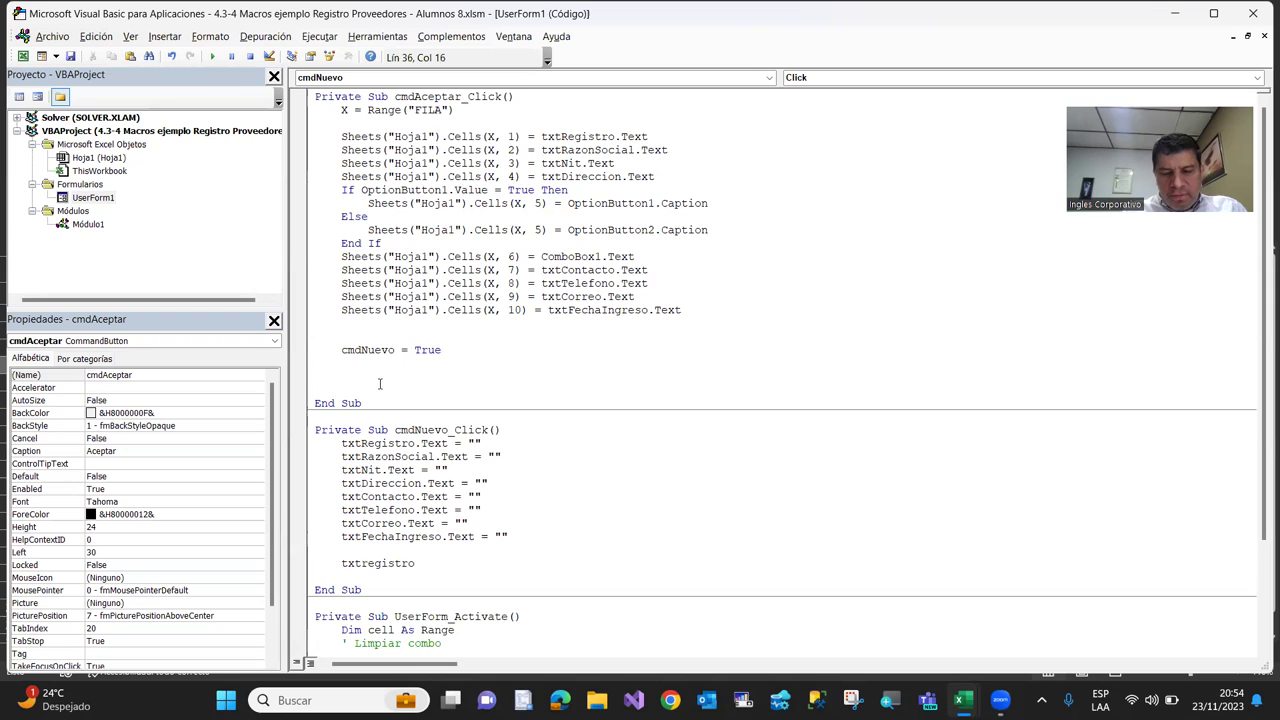
{"action": "type", "text": "."}
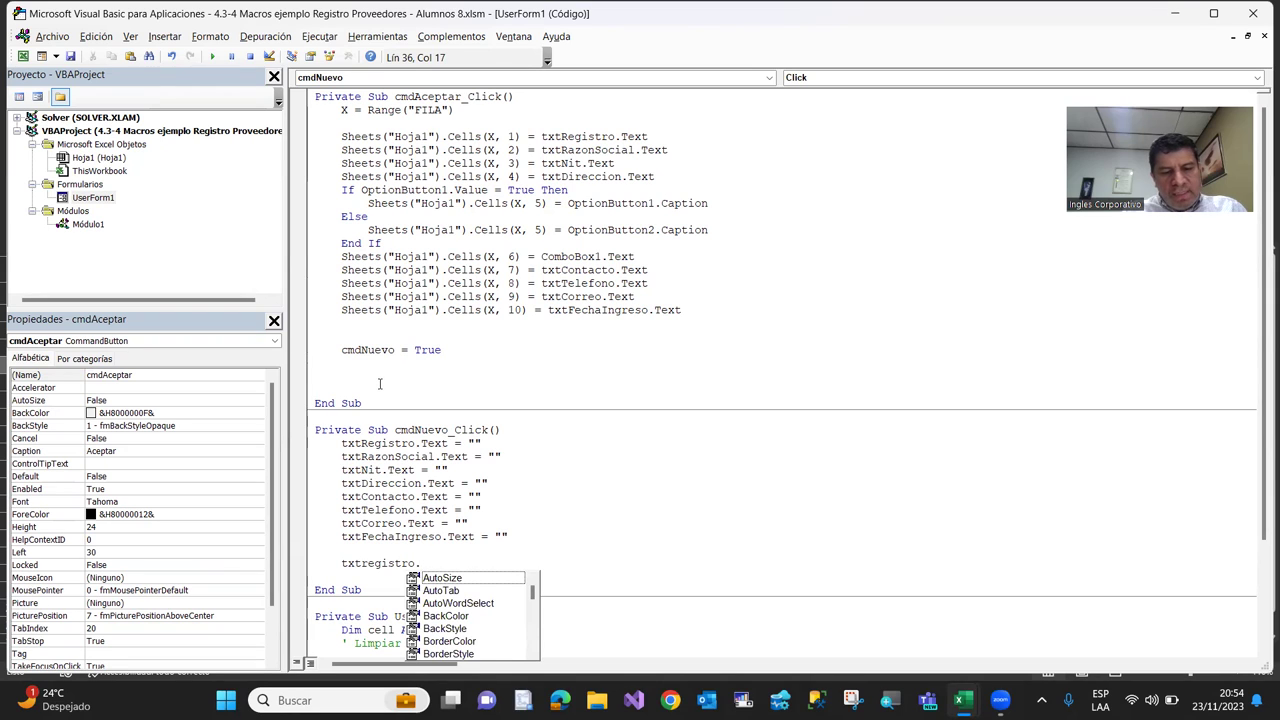
{"action": "type", "text": "setfocus"}
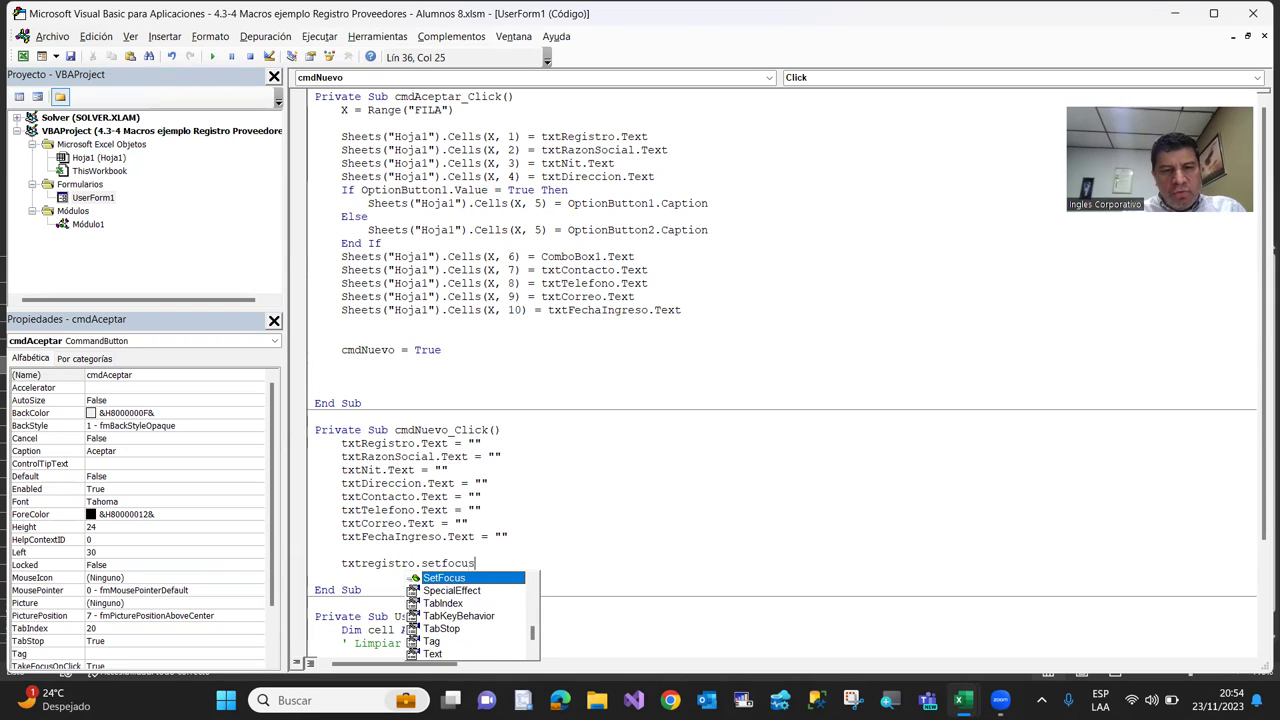
{"action": "key", "text": "Return"}
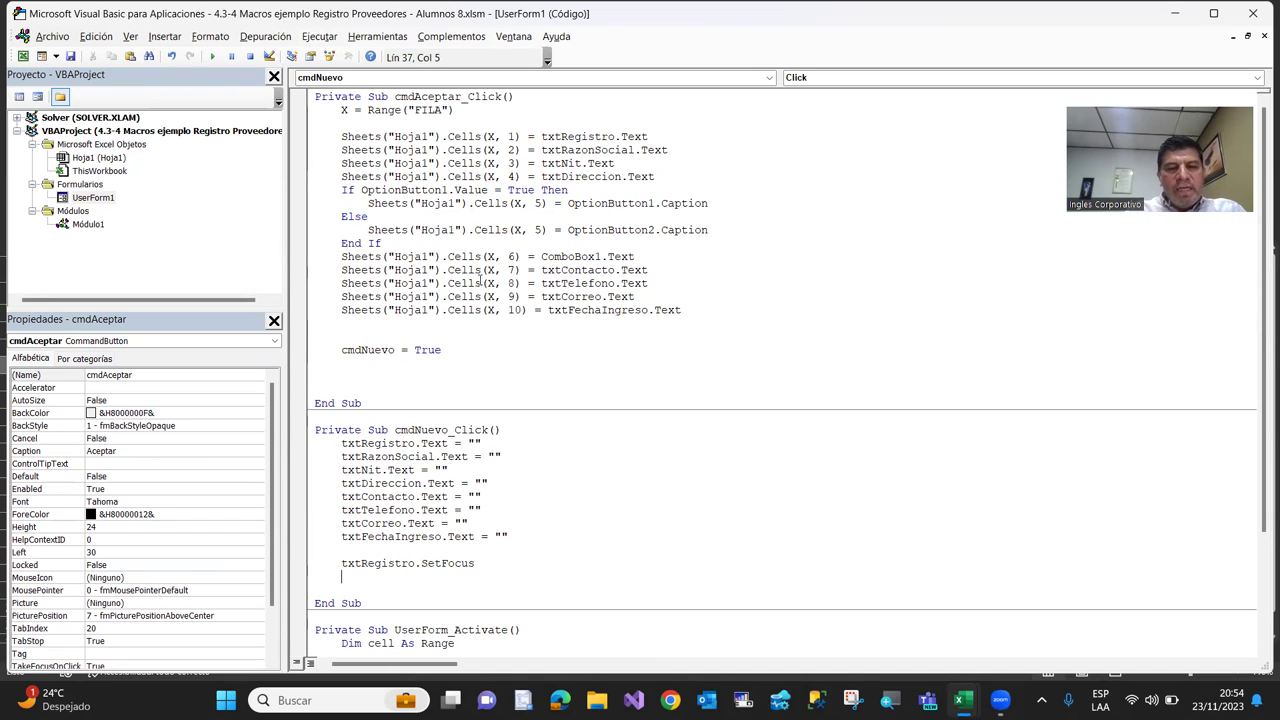
{"action": "key", "text": "Up"}
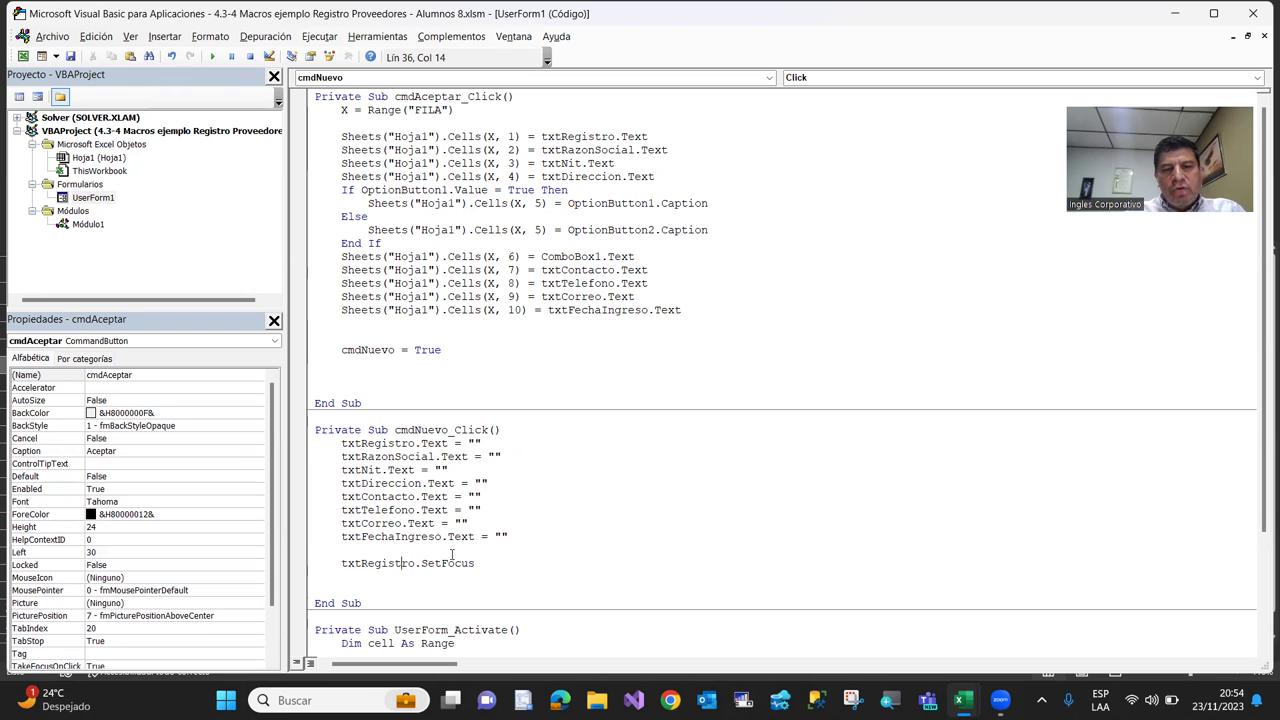
{"action": "key", "text": "Down"}
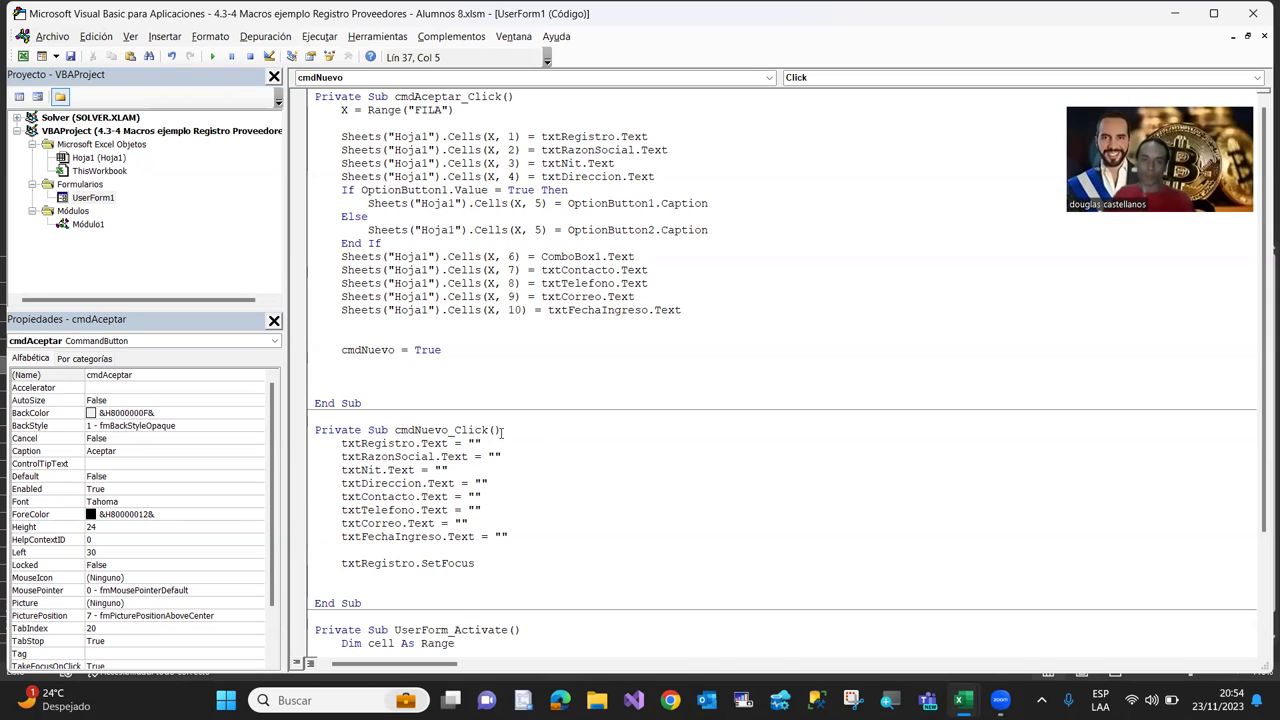
{"action": "scroll", "coordinate": [474, 393], "scroll_direction": "down", "scroll_amount": 1}
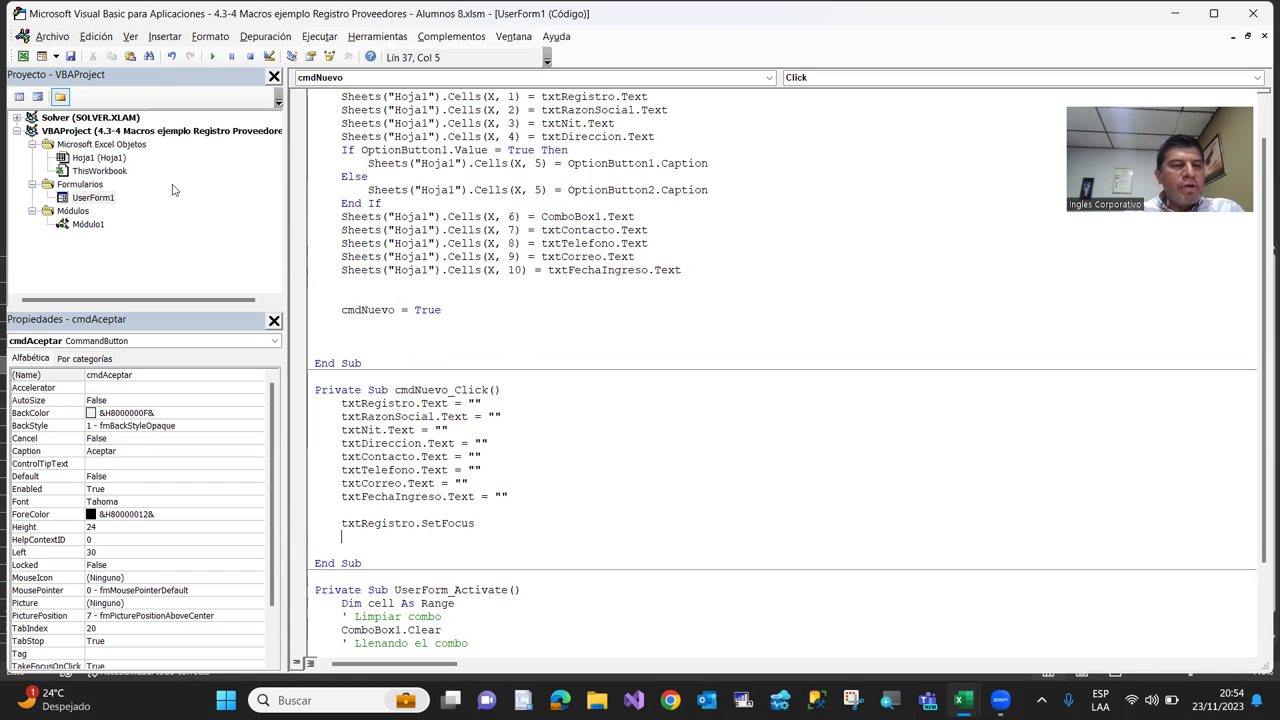
- Review the Aceptar and Nuevo code, then generate an empty cmdCancelar_Click from the UserForm1 design
{"action": "double_click", "coordinate": [85, 197]}
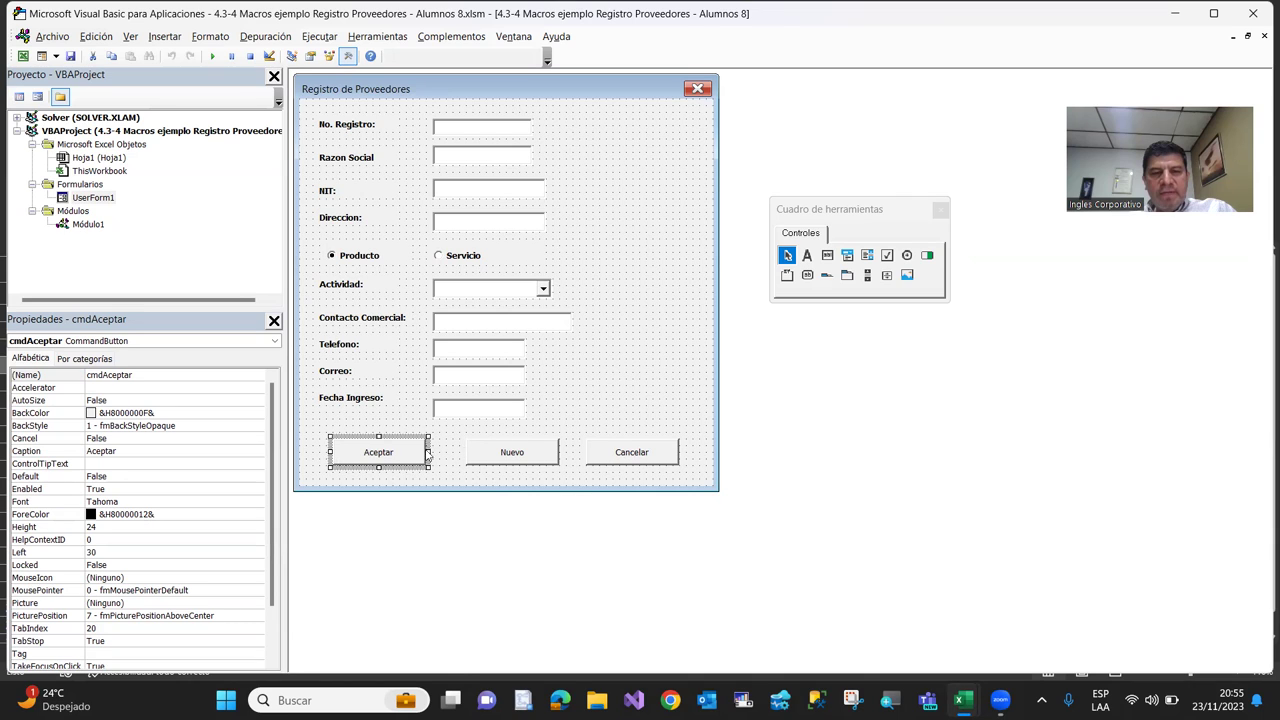
{"action": "double_click", "coordinate": [385, 453]}
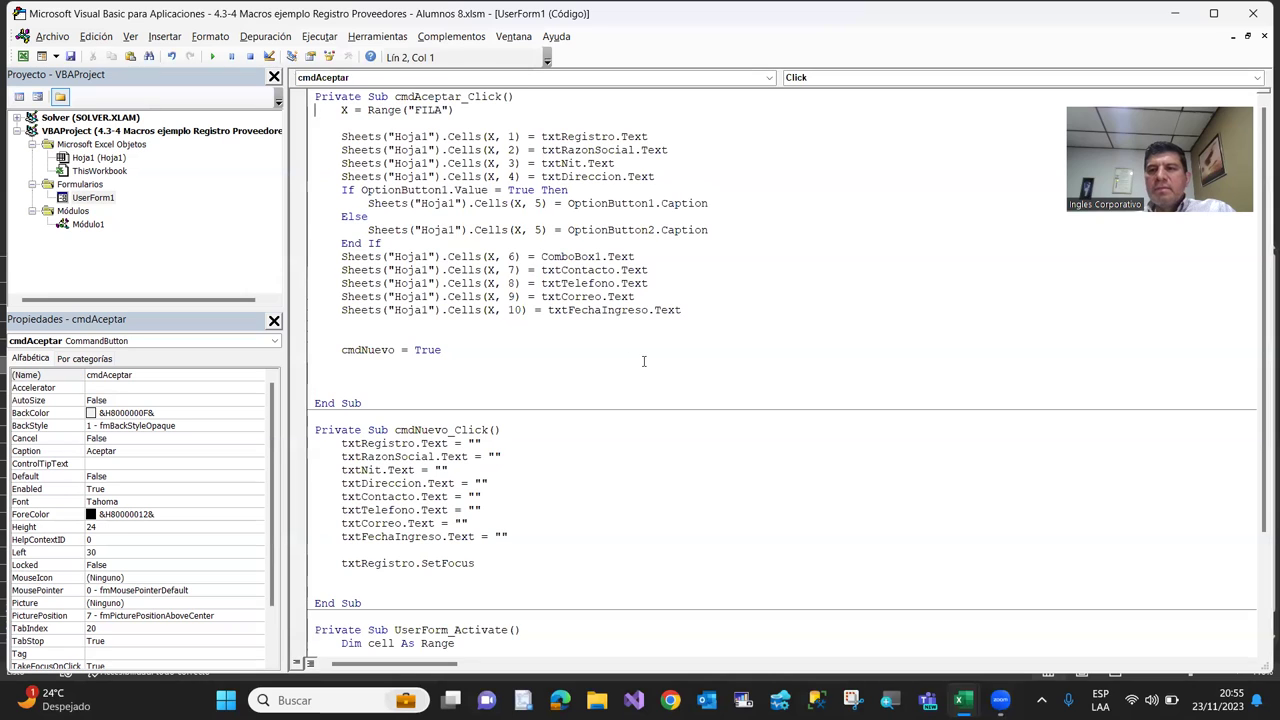
{"action": "double_click", "coordinate": [480, 96]}
{"action": "left_click", "coordinate": [492, 97]}
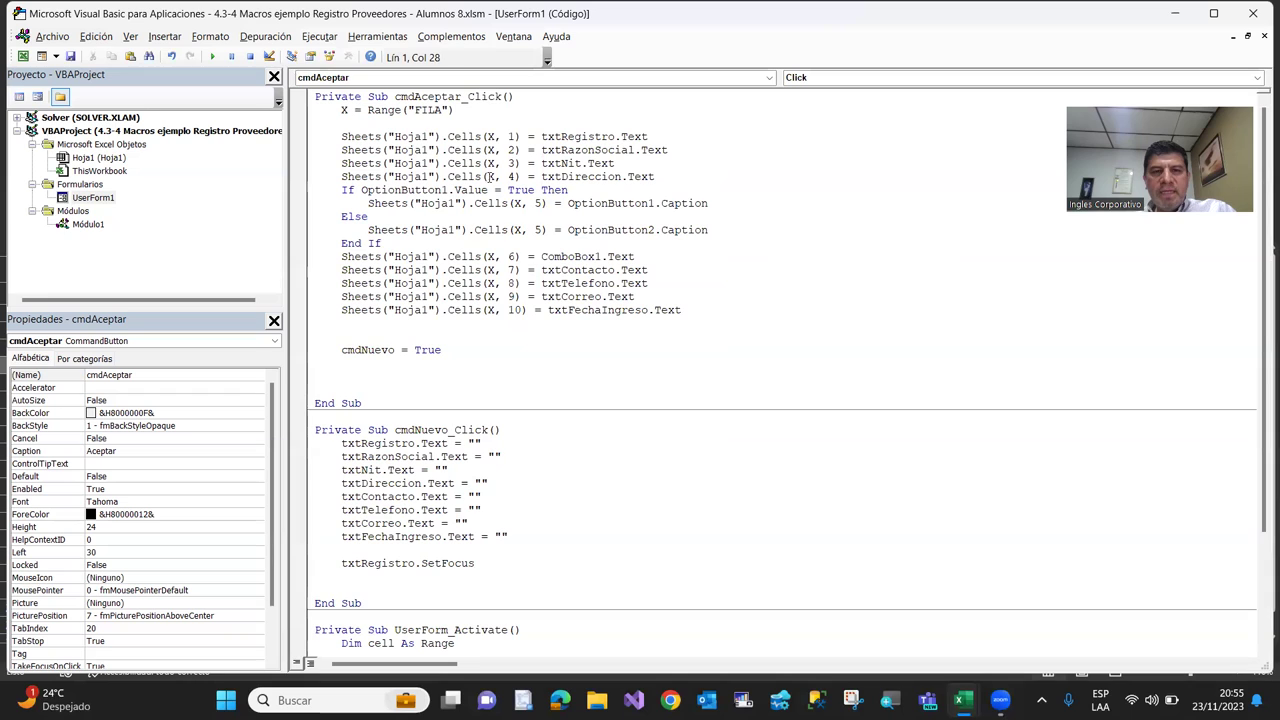
{"action": "left_click", "coordinate": [473, 430]}
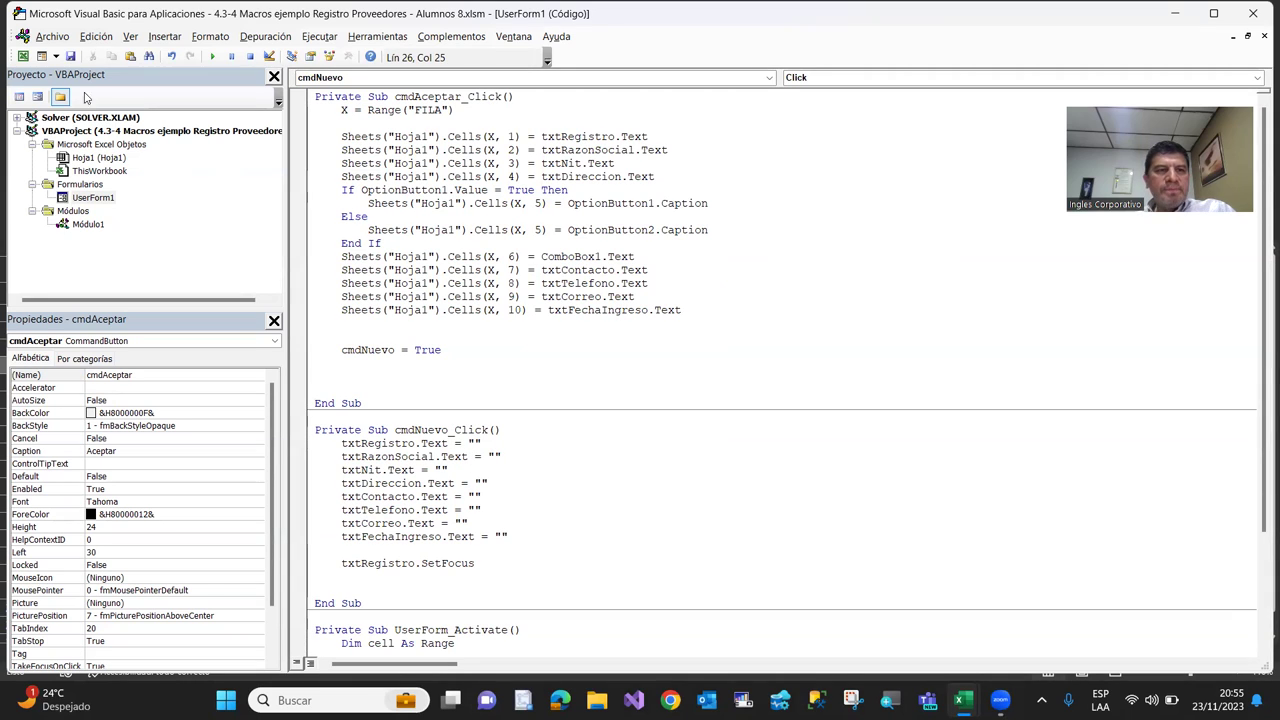
{"action": "double_click", "coordinate": [64, 200]}
{"action": "double_click", "coordinate": [631, 453]}
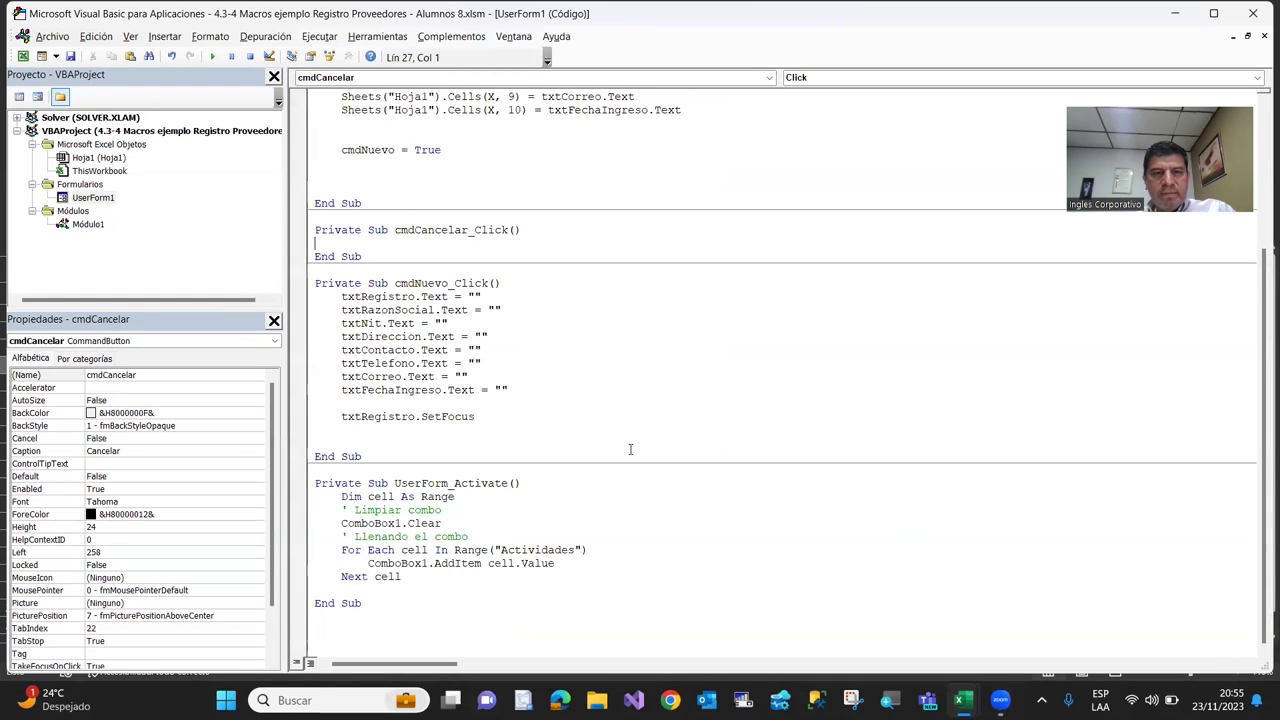
- Write Unload UserForm1 in cmdCancelar_Click and delete the extra blank lines before End Sub
{"action": "left_click", "coordinate": [520, 230]}
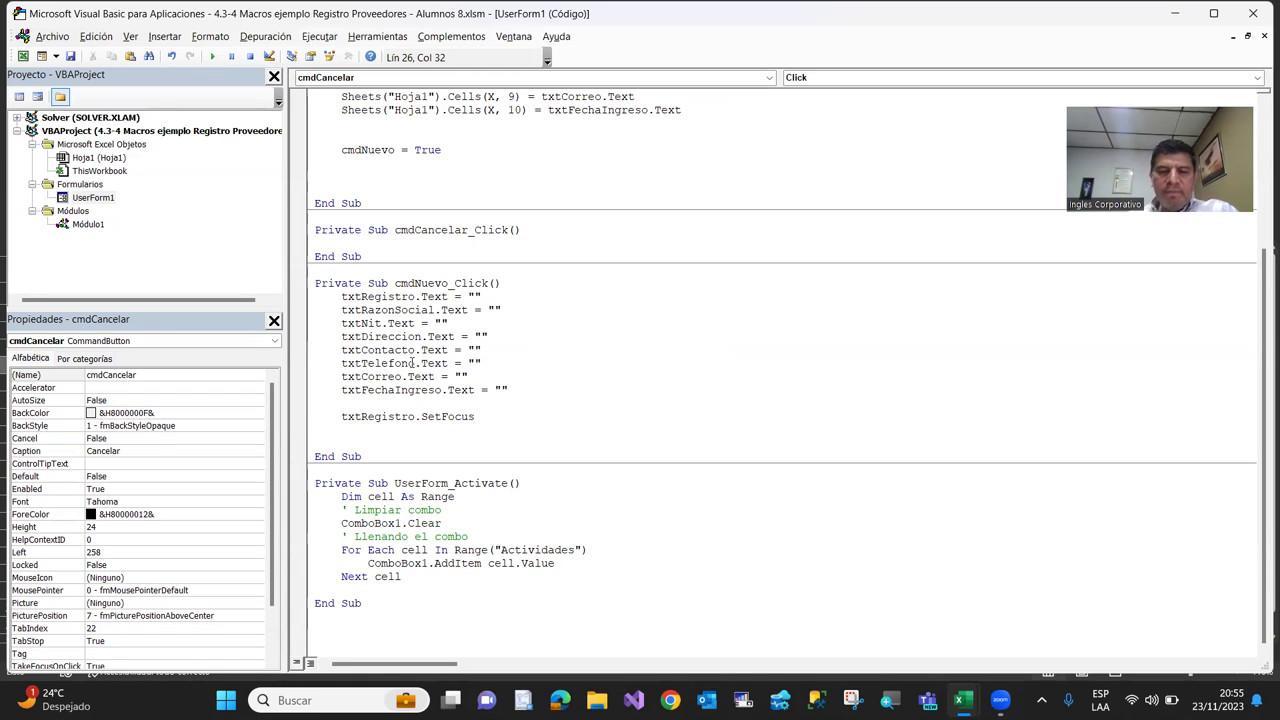
{"action": "key", "text": "Return"}
{"action": "key", "text": "Tab"}
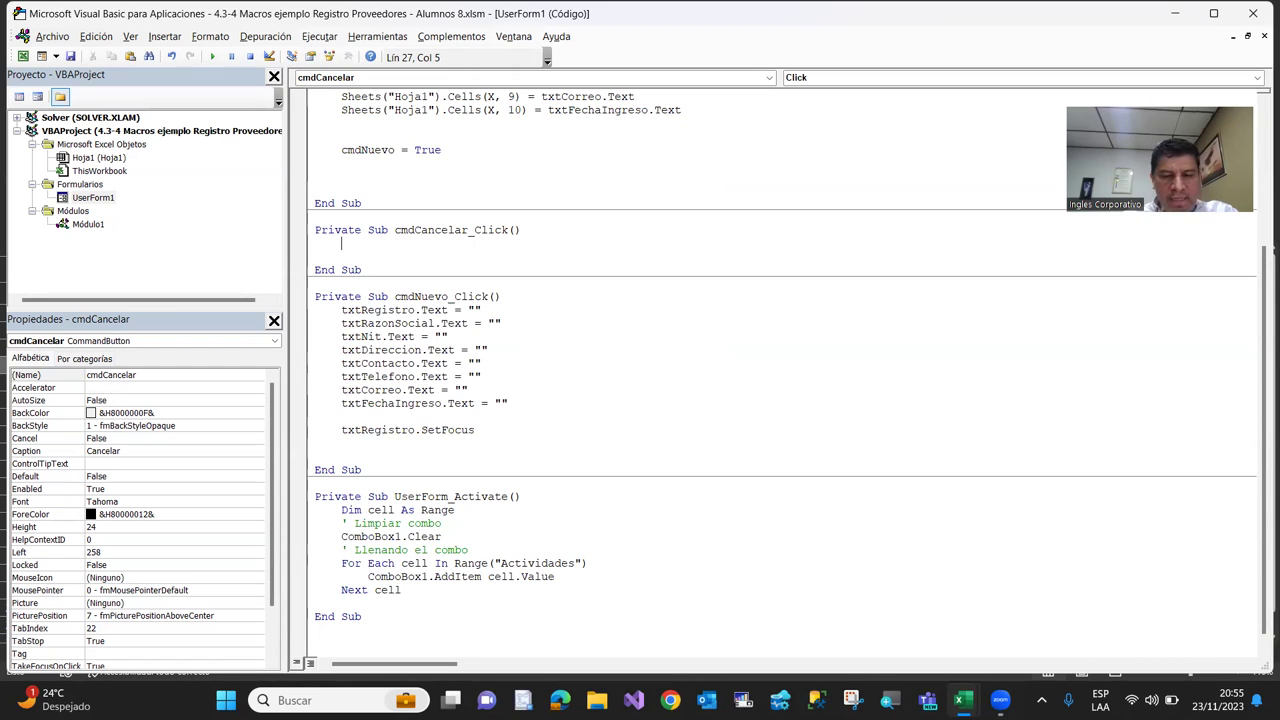
{"action": "type", "text": "load"}
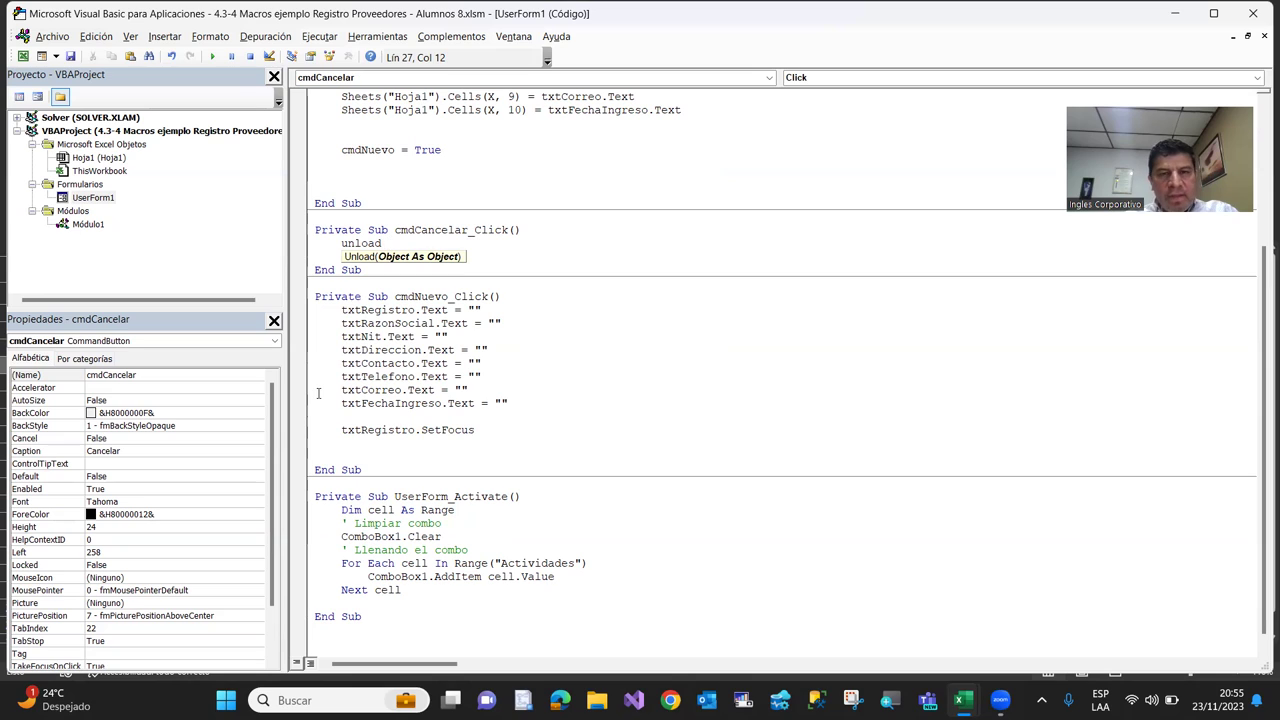
{"action": "type", "text": " user"}
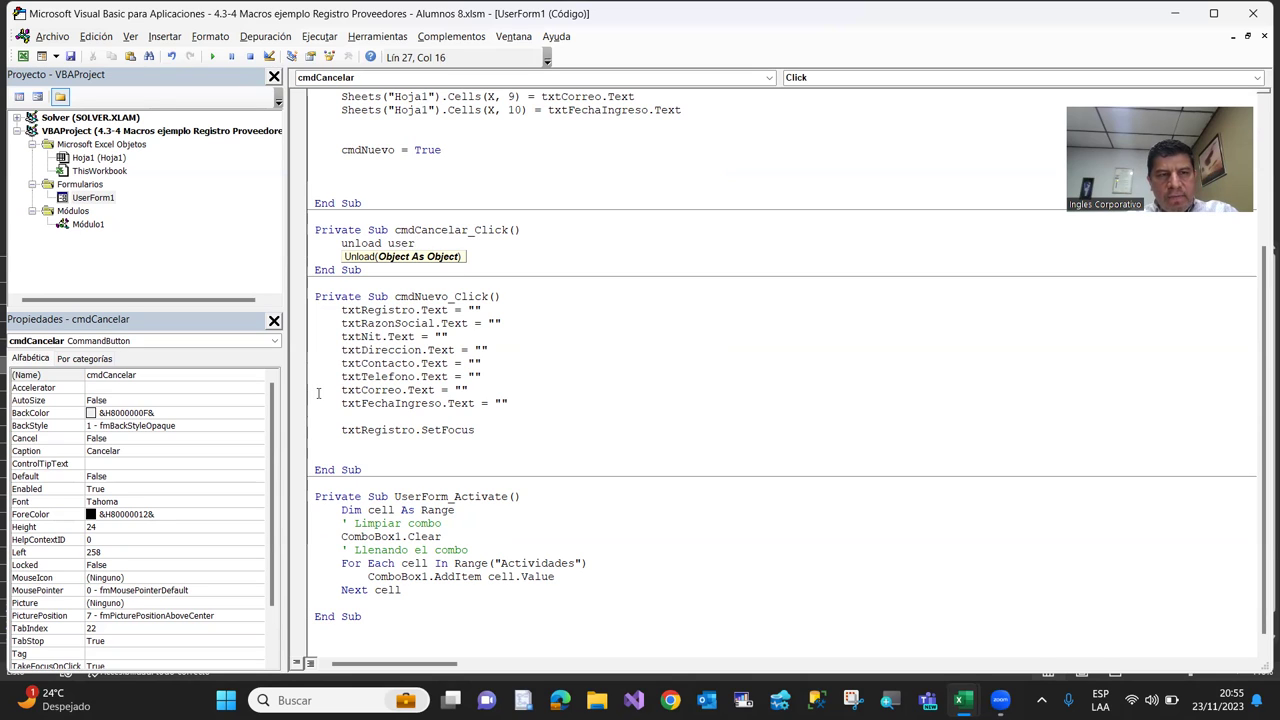
{"action": "type", "text": "form1"}
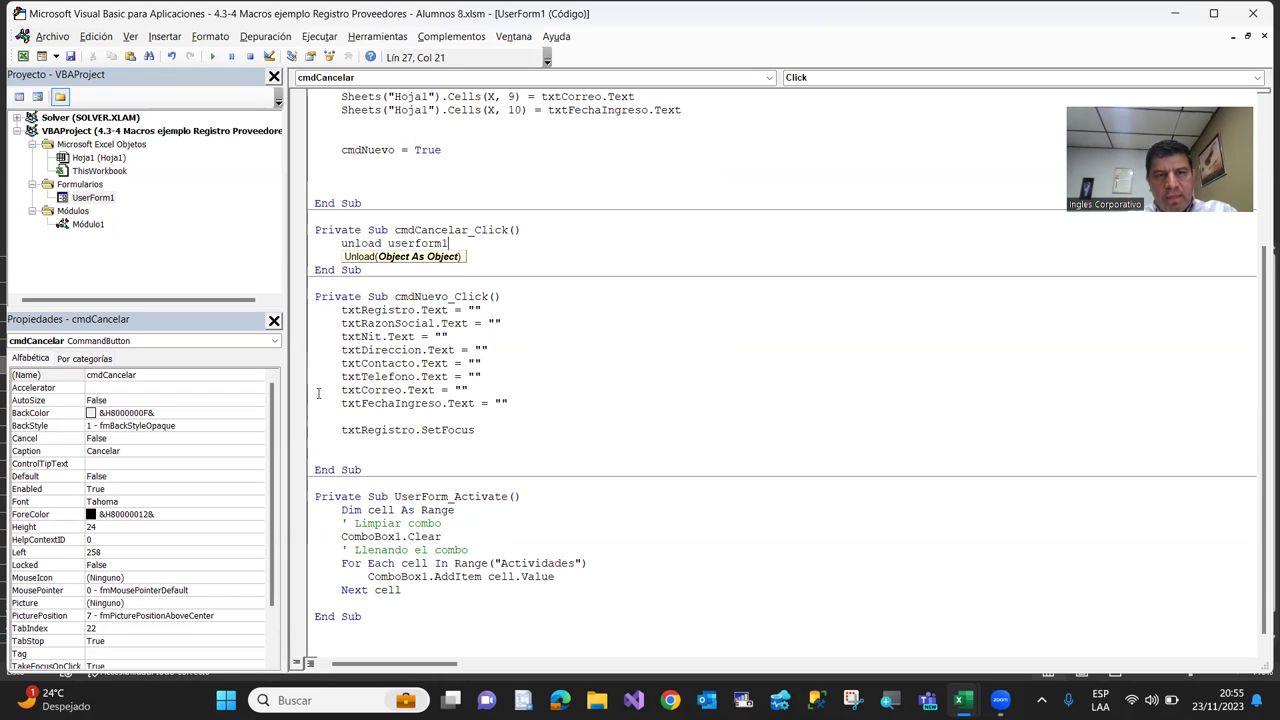
{"action": "key", "text": "Return"}
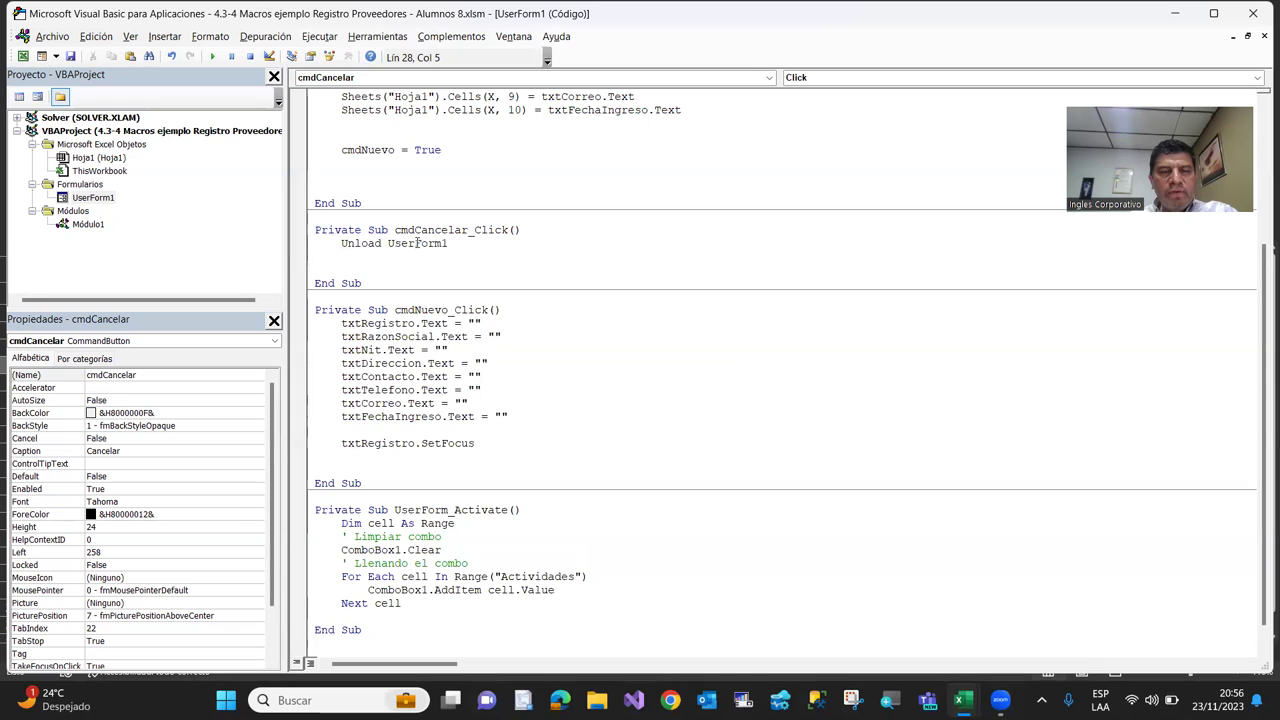
{"action": "key", "text": "BackSpace"}
{"action": "key", "text": "shift+Down"}
{"action": "key", "text": "shift+Down"}
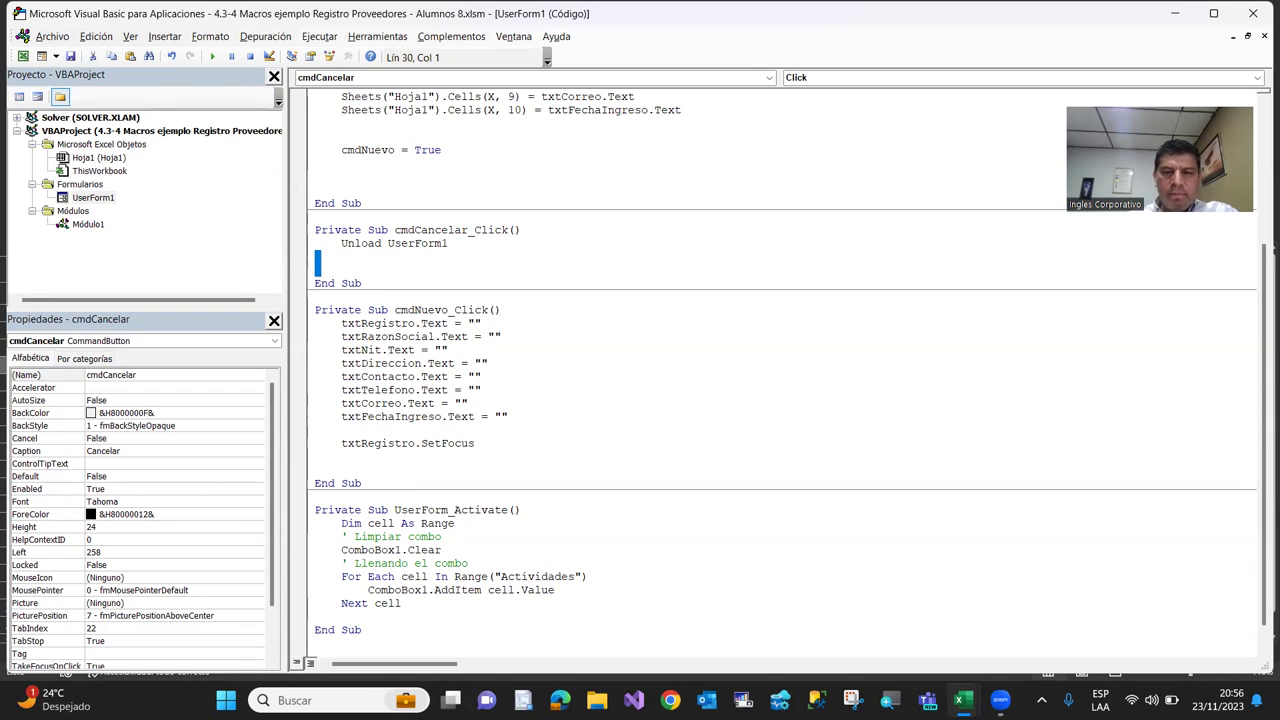
{"action": "key", "text": "Delete"}
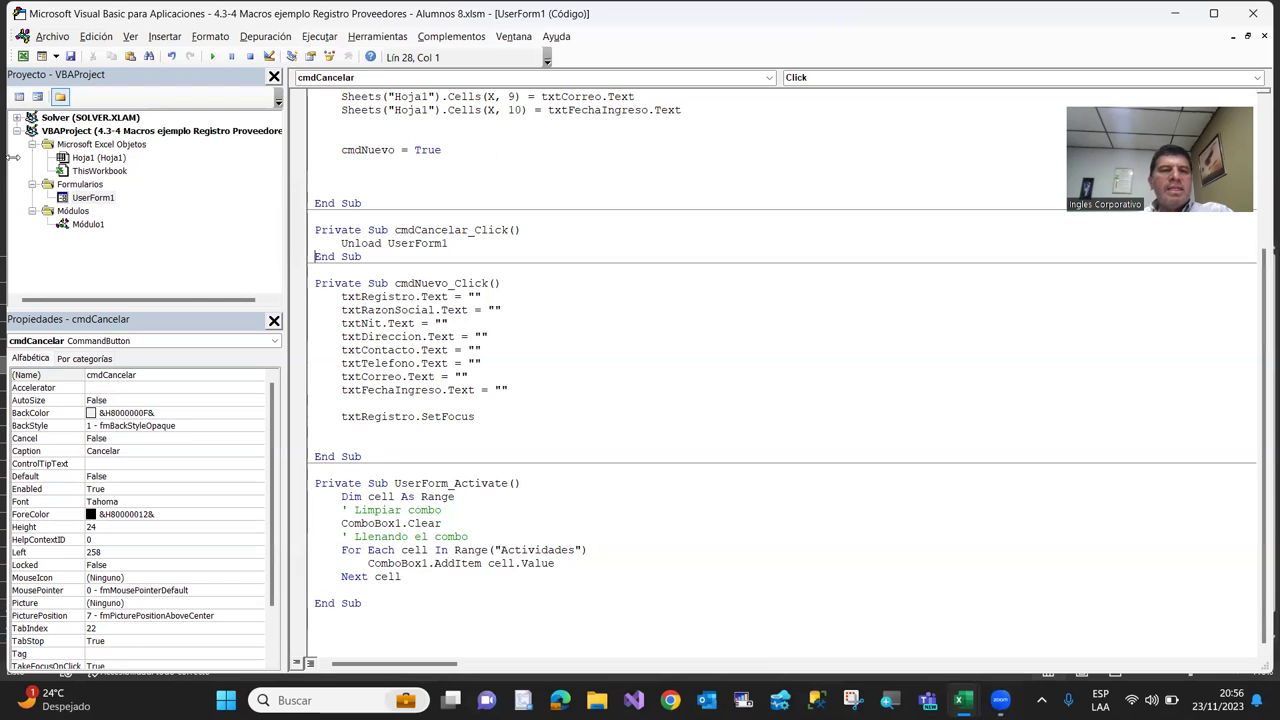
- Open the registration form and close it with Cancelar twice, then reopen it
{"action": "left_click", "coordinate": [23, 56]}
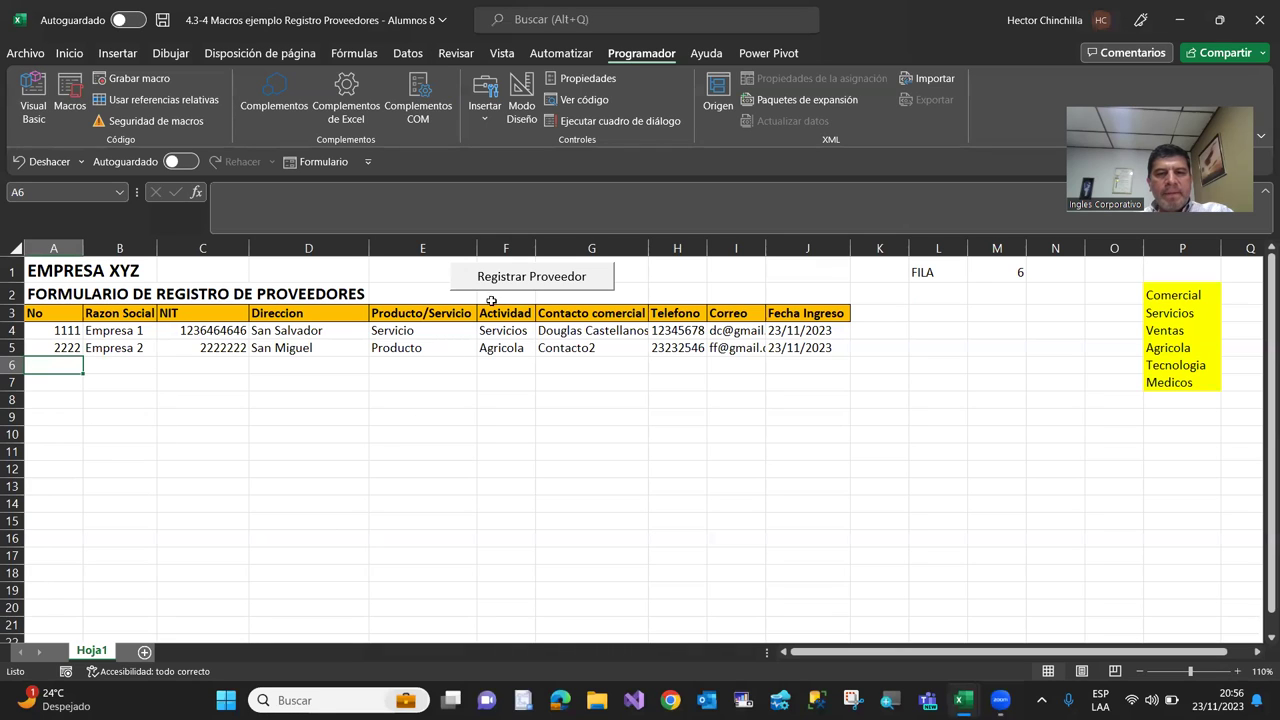
{"action": "left_click", "coordinate": [525, 285]}
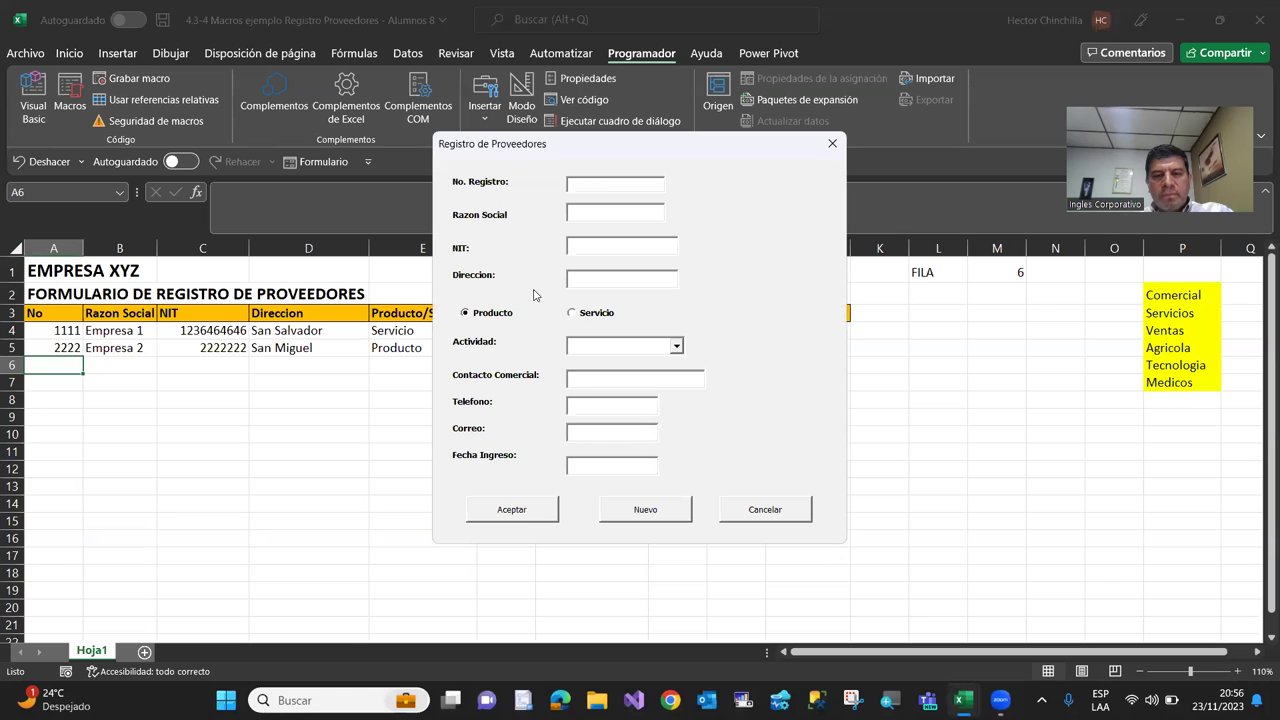
{"action": "left_click", "coordinate": [769, 512]}
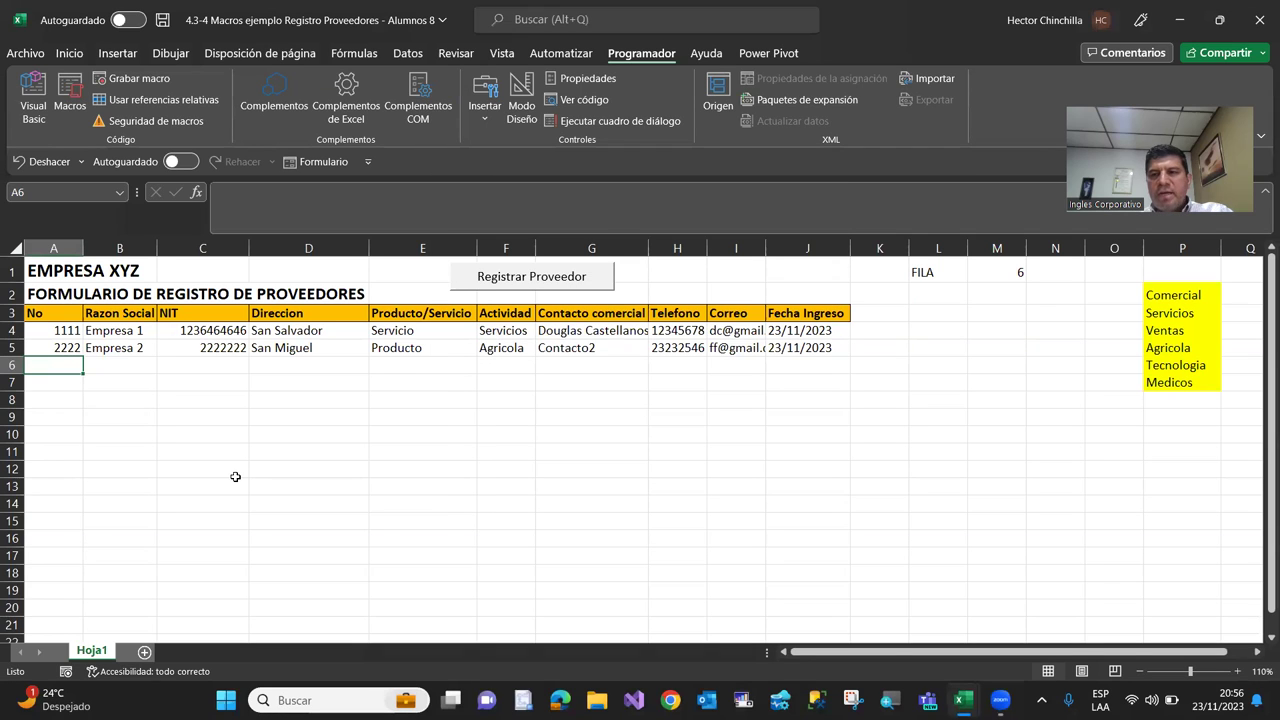
{"action": "left_click", "coordinate": [545, 276]}
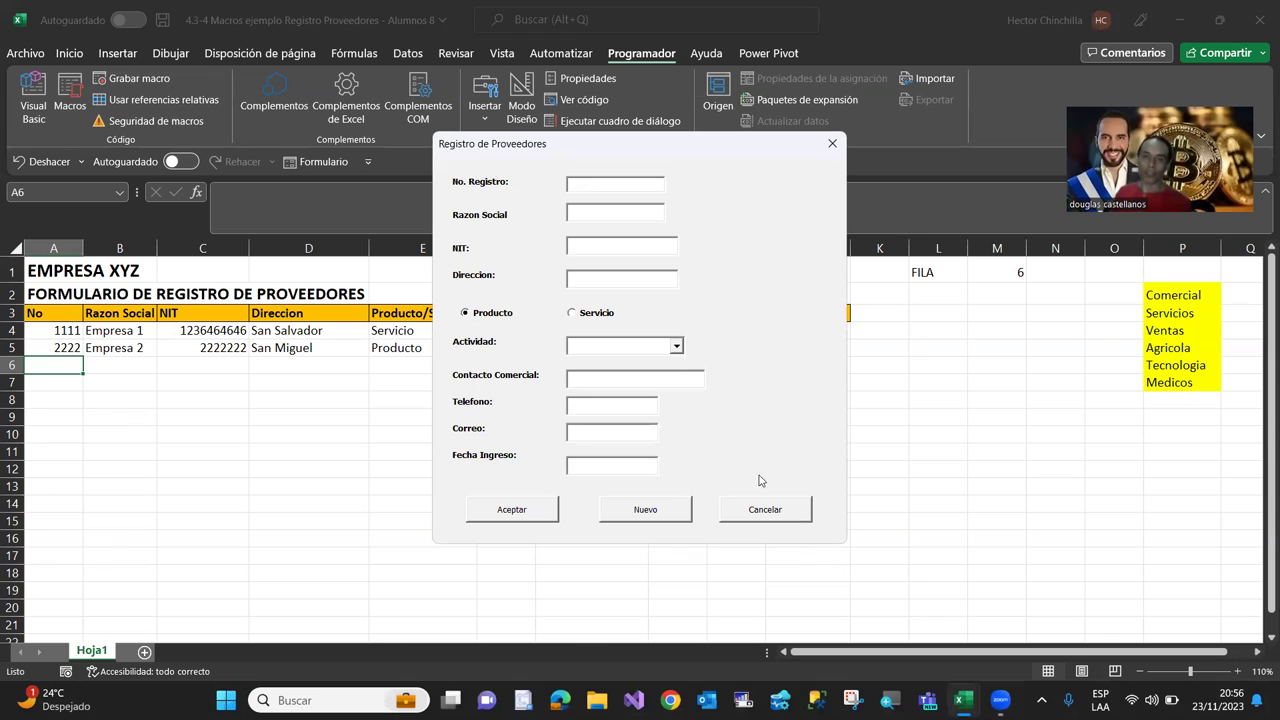
{"action": "left_click", "coordinate": [762, 509]}
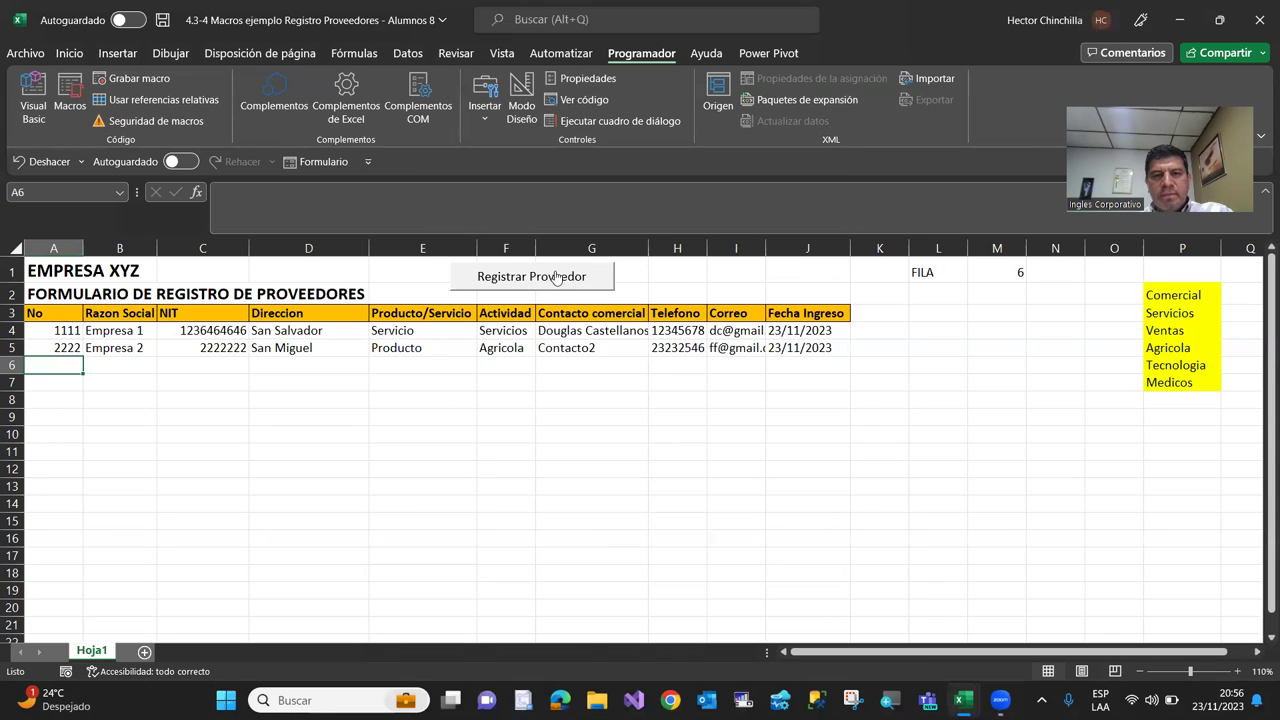
{"action": "left_click", "coordinate": [556, 274]}
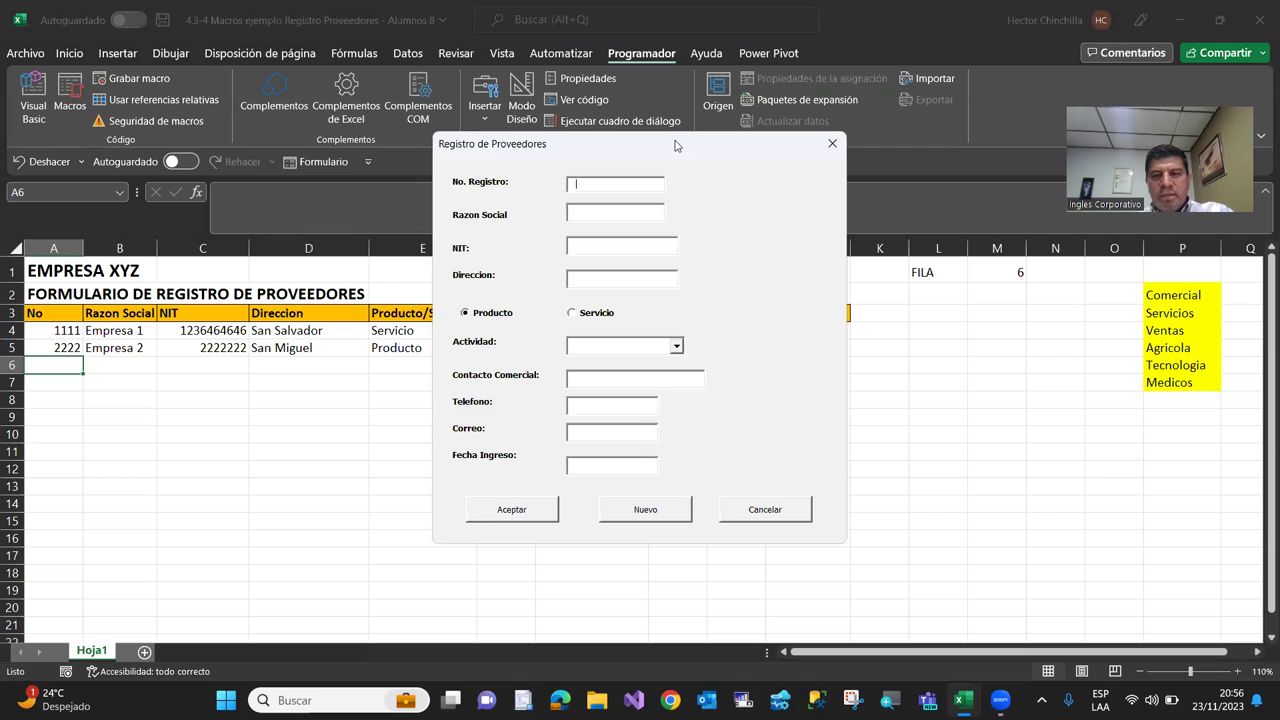
- Enter register 3333, company Empresa 3, NIT 545454 and address Santa ana
{"action": "left_click_drag", "start_coordinate": [675, 146], "coordinate": [888, 123]}
{"action": "type", "text": "3333"}
{"action": "left_click", "coordinate": [802, 191]}
{"action": "type", "text": "empres 3"}
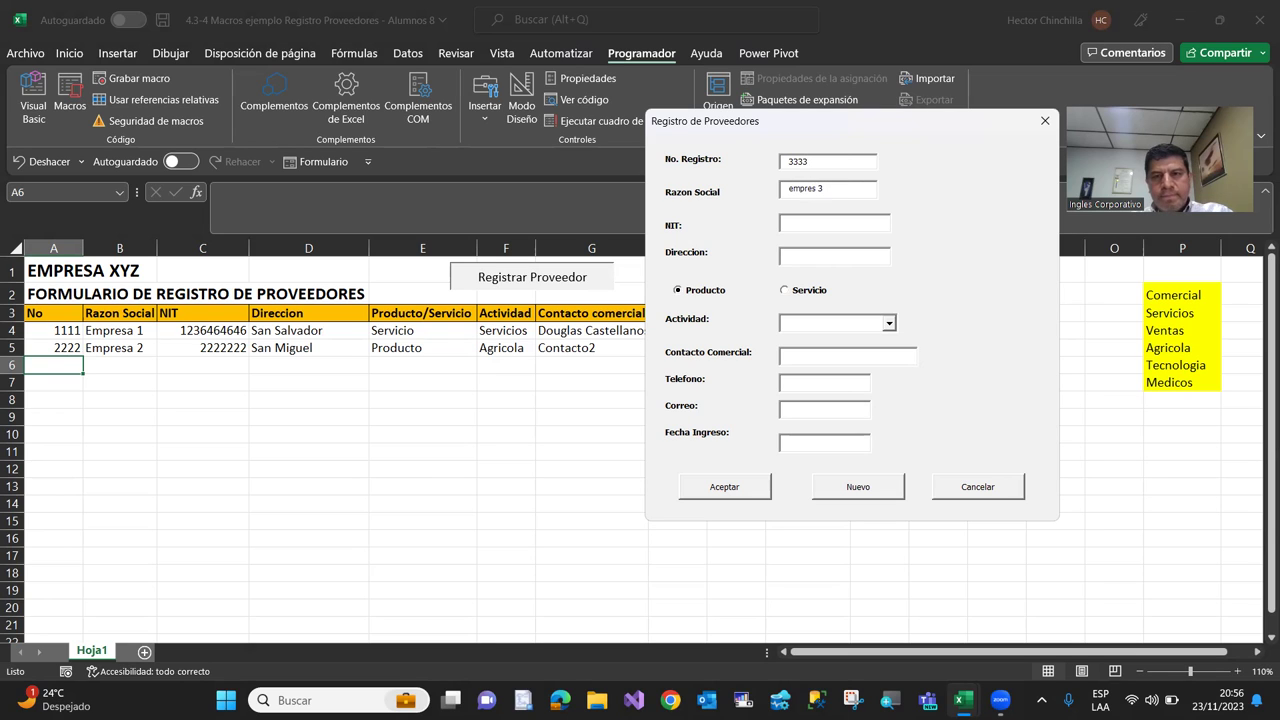
{"action": "key", "text": "BackSpace"}
{"action": "key", "text": "BackSpace"}
{"action": "key", "text": "BackSpace"}
{"action": "key", "text": "BackSpace"}
{"action": "key", "text": "BackSpace"}
{"action": "type", "text": "Emper"}
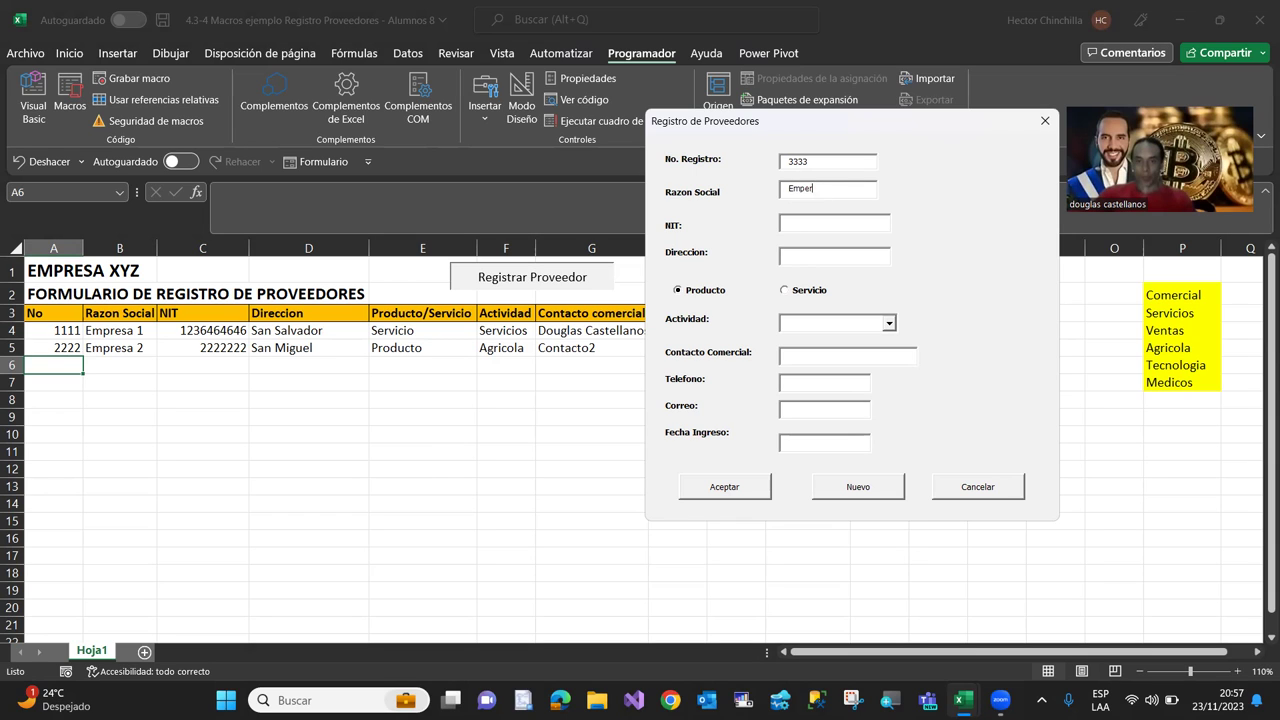
{"action": "type", "text": "3"}
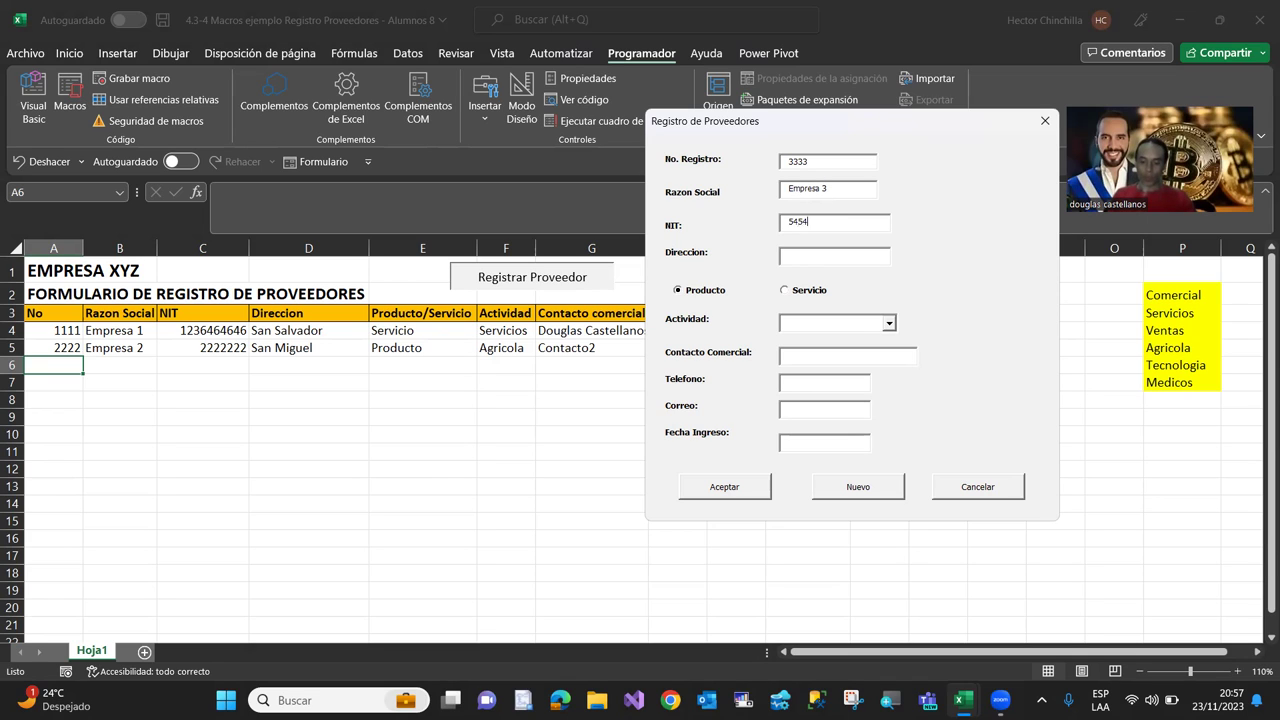
{"action": "type", "text": "An "}
{"action": "type", "text": "nta ana"}
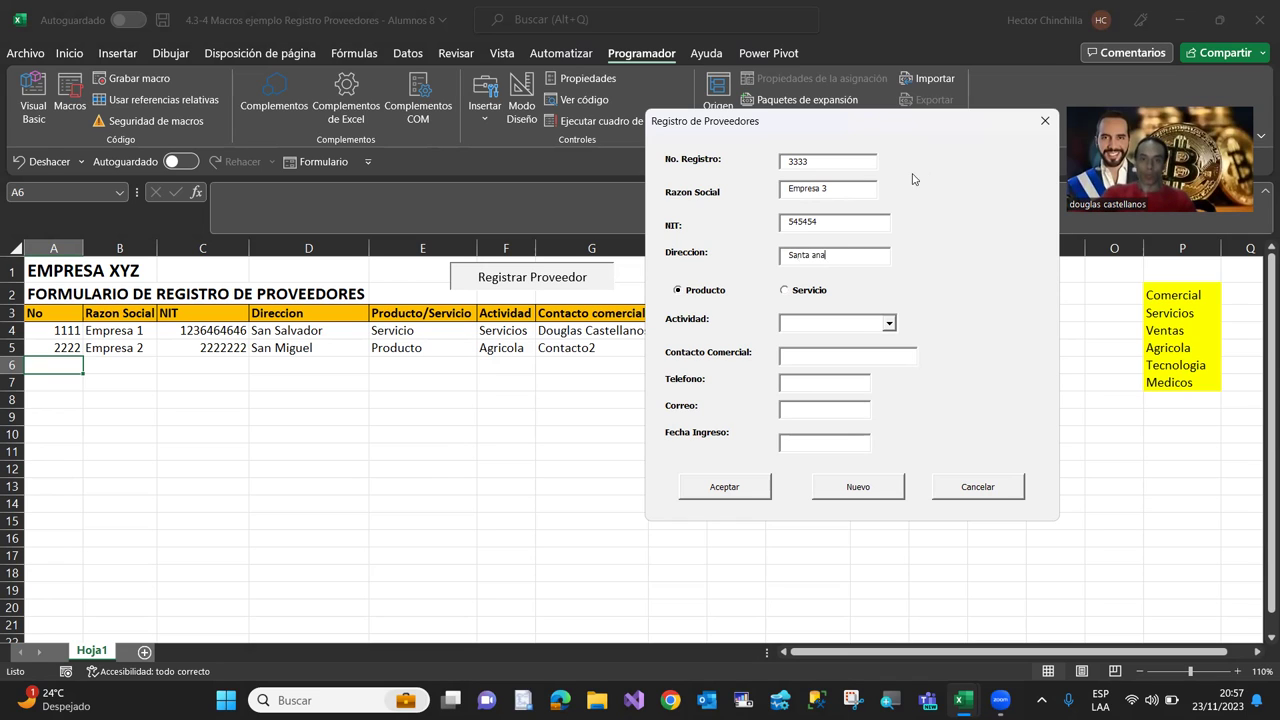
- Choose Tecnologia as the activity, enter contacto 3, contact details and date 23/11/2023
{"action": "left_click", "coordinate": [889, 324]}
{"action": "left_click", "coordinate": [807, 378]}
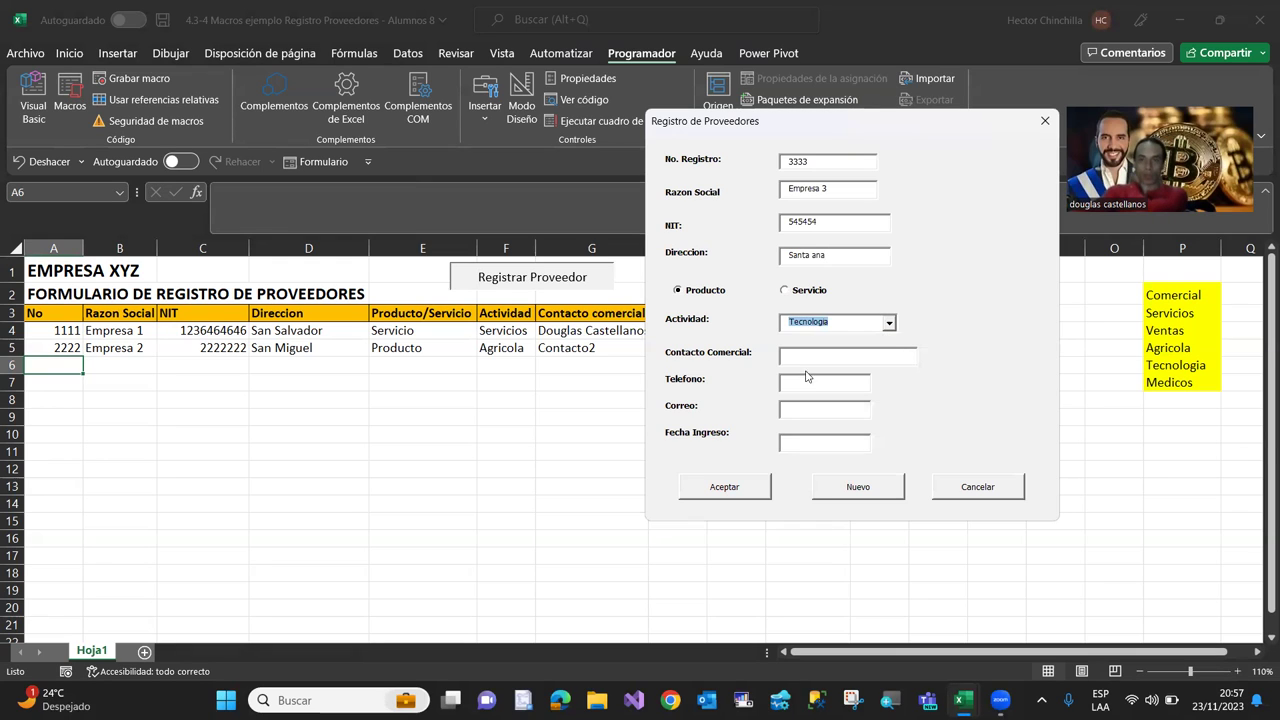
{"action": "left_click", "coordinate": [798, 357]}
{"action": "type", "text": "contacto 3"}
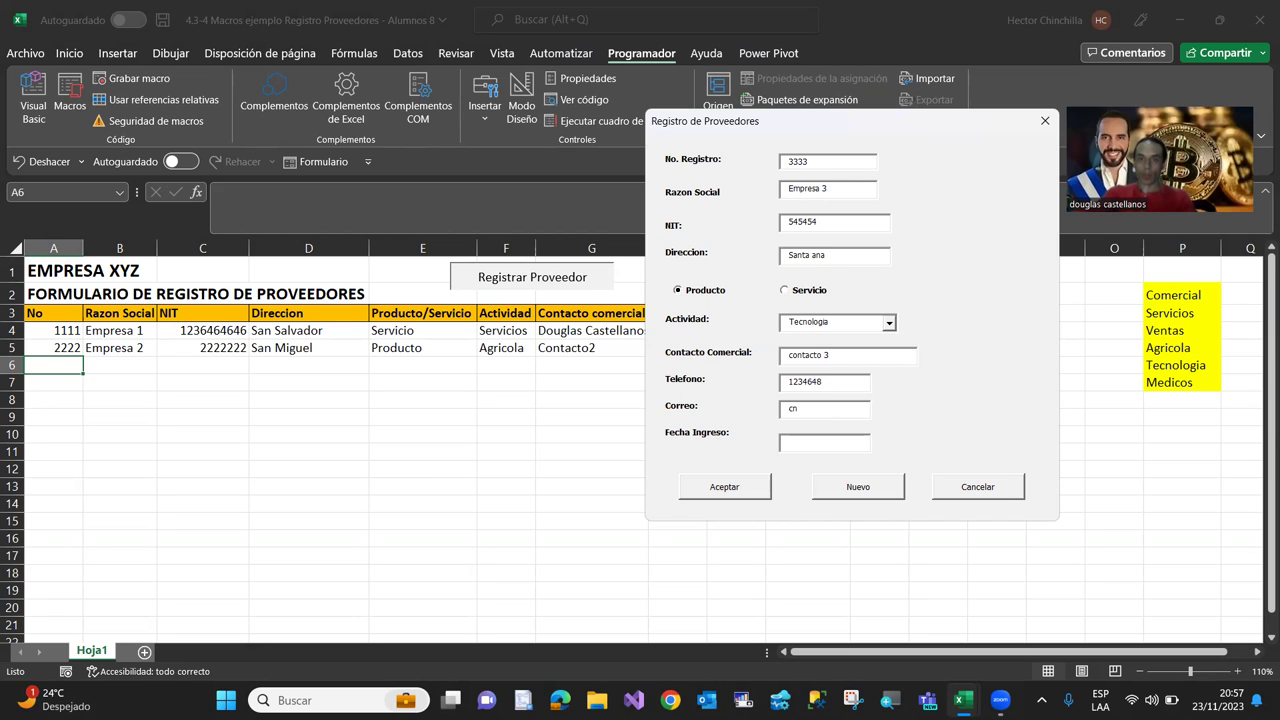
{"action": "type", "text": "gmail.com"}
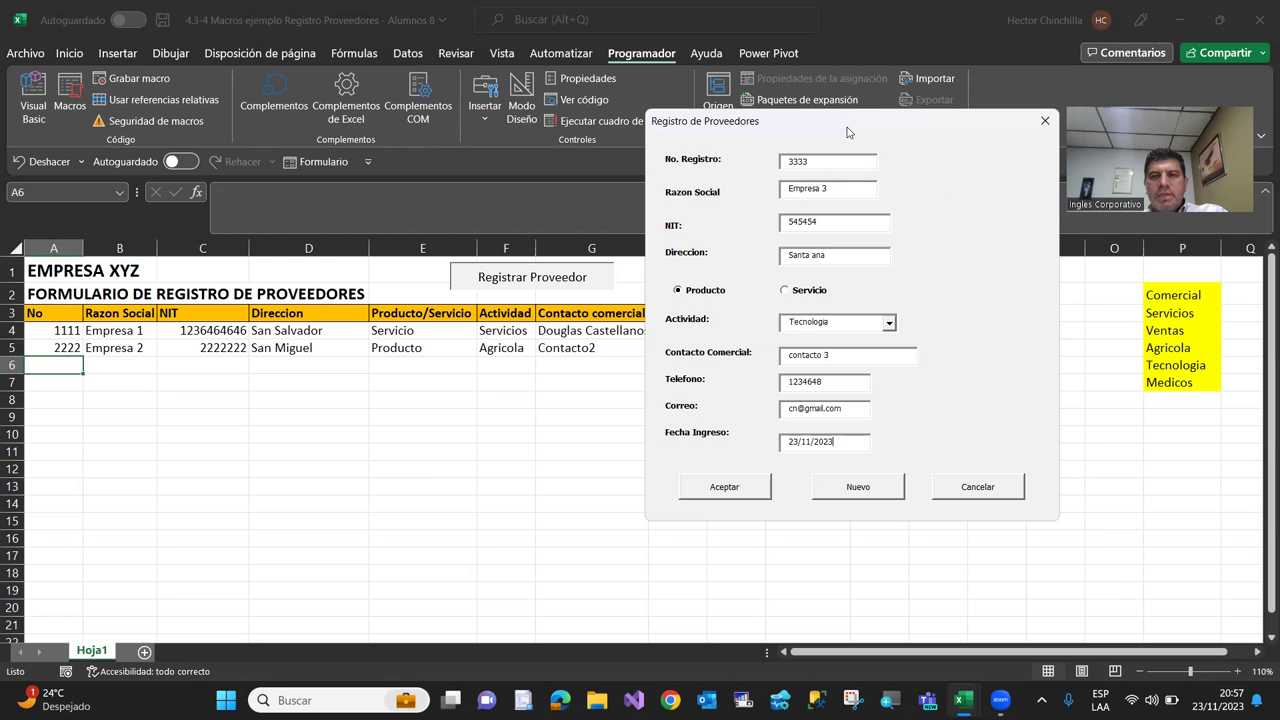
{"action": "left_click_drag", "start_coordinate": [850, 128], "coordinate": [891, 51]}
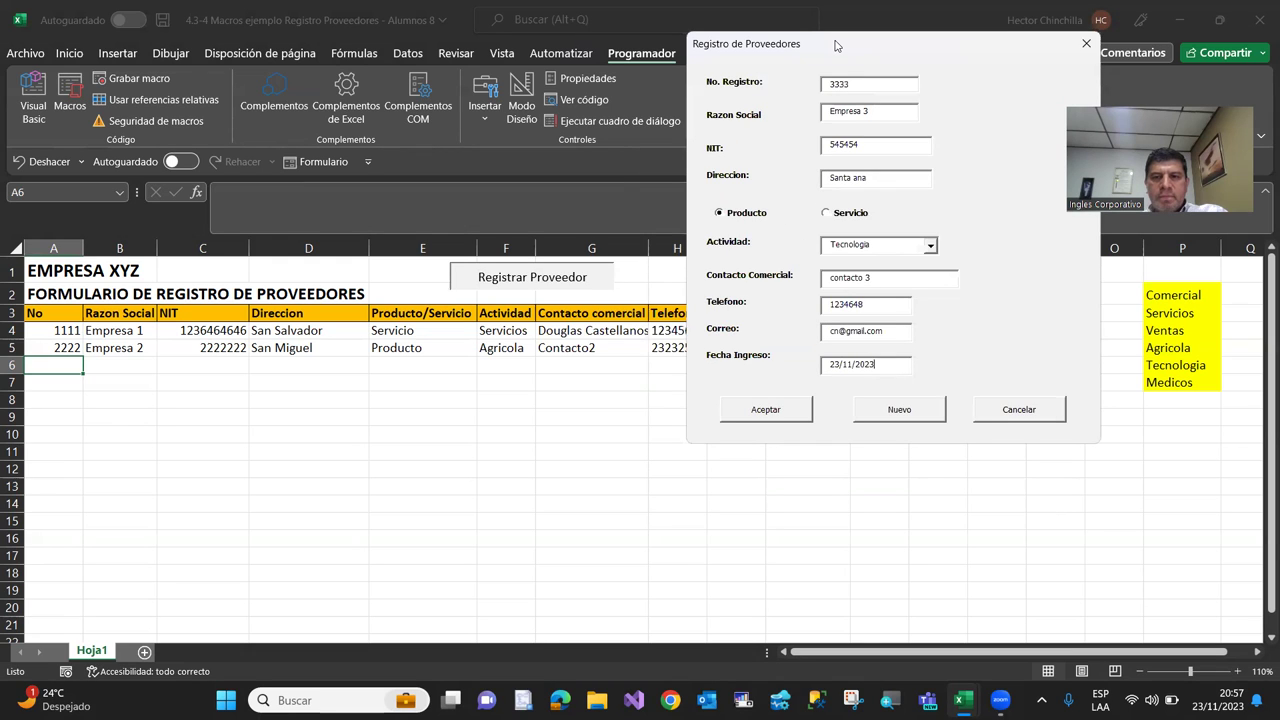
{"action": "left_click_drag", "start_coordinate": [836, 45], "coordinate": [1002, 39]}
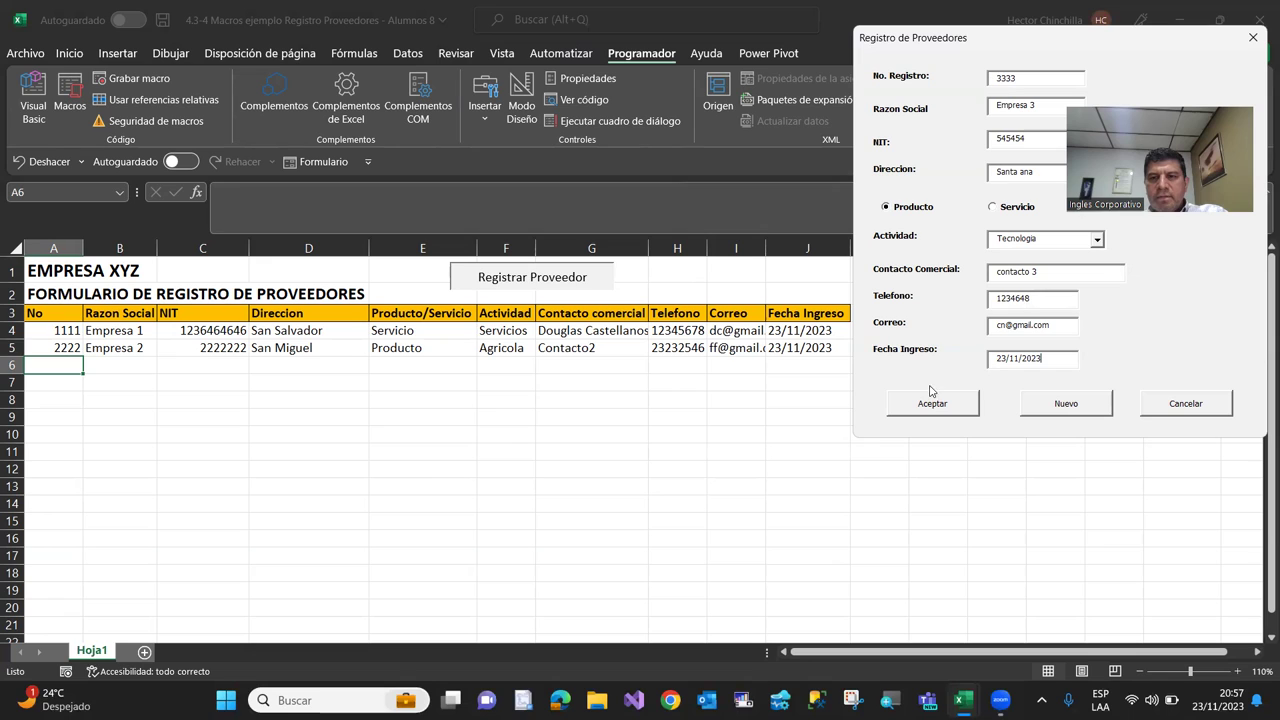
- Accept the third supplier into row 6, then close the registration form with Cancelar
{"action": "left_click", "coordinate": [935, 405]}
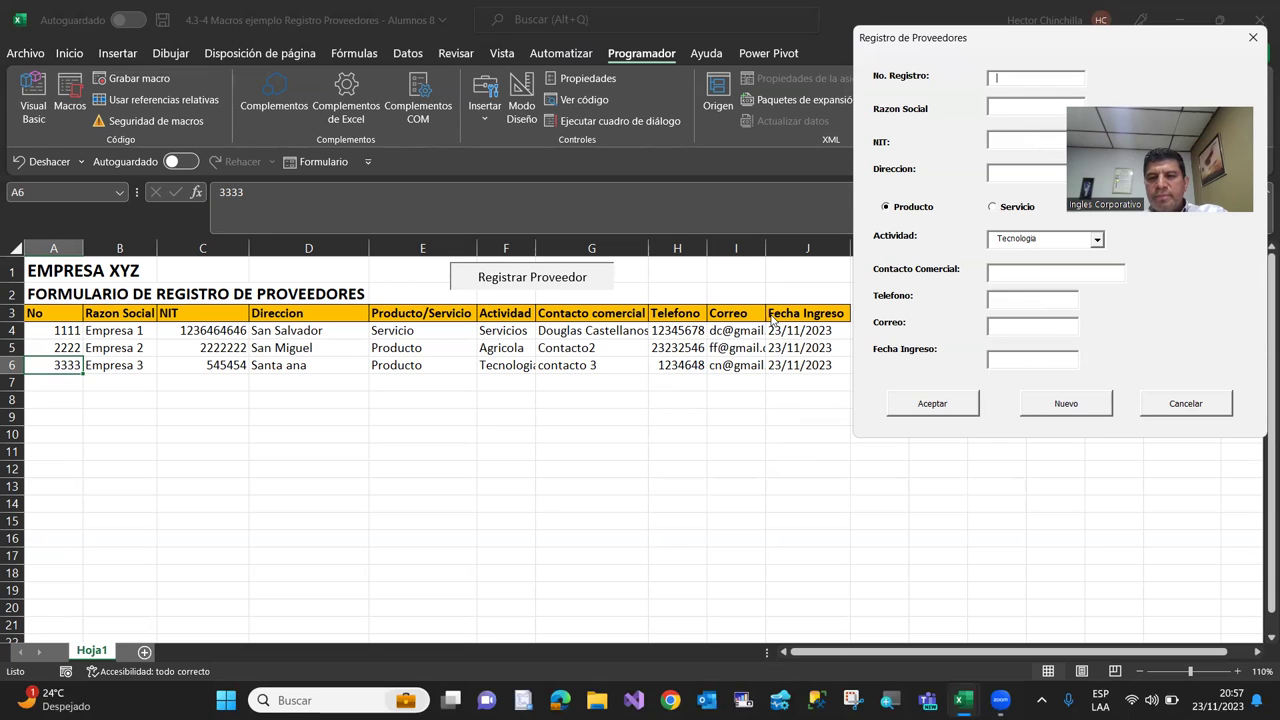
{"action": "left_click_drag", "start_coordinate": [1019, 44], "coordinate": [677, 82]}
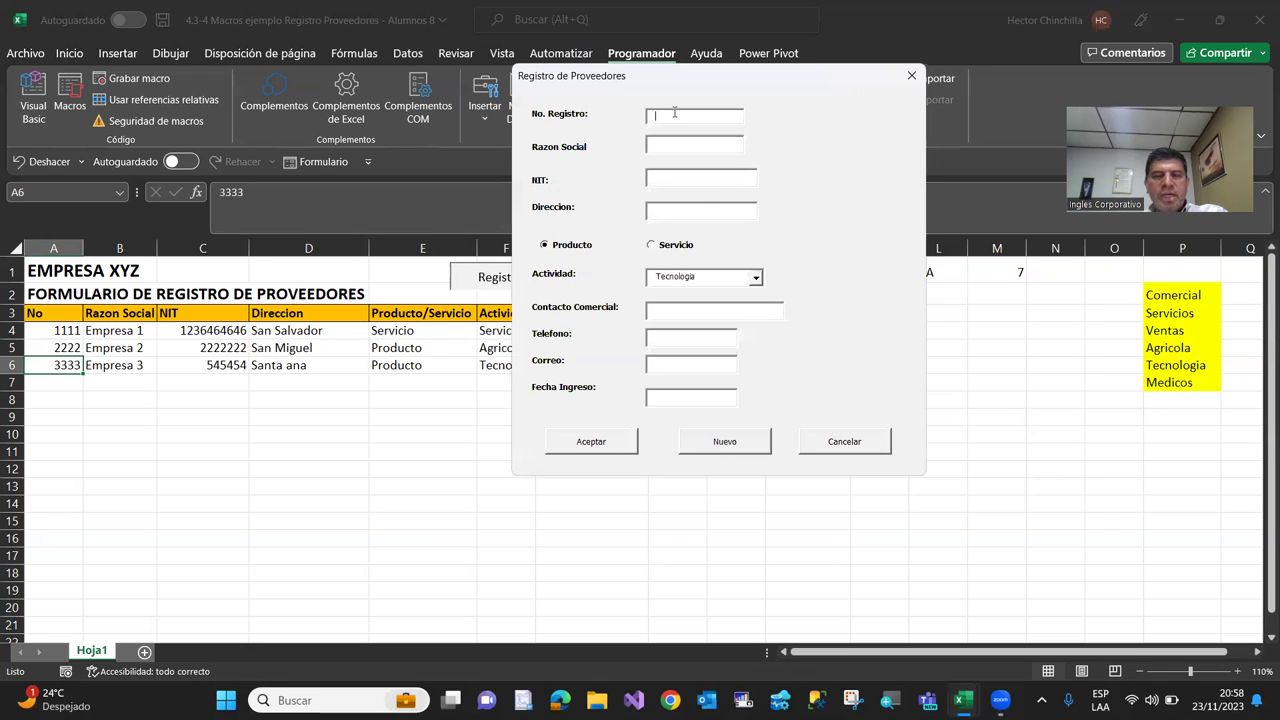
{"action": "mouse_move", "coordinate": [699, 78]}
{"action": "left_mouse_down"}
{"action": "mouse_move", "coordinate": [810, 86]}
{"action": "mouse_move", "coordinate": [616, 101]}
{"action": "left_mouse_up"}
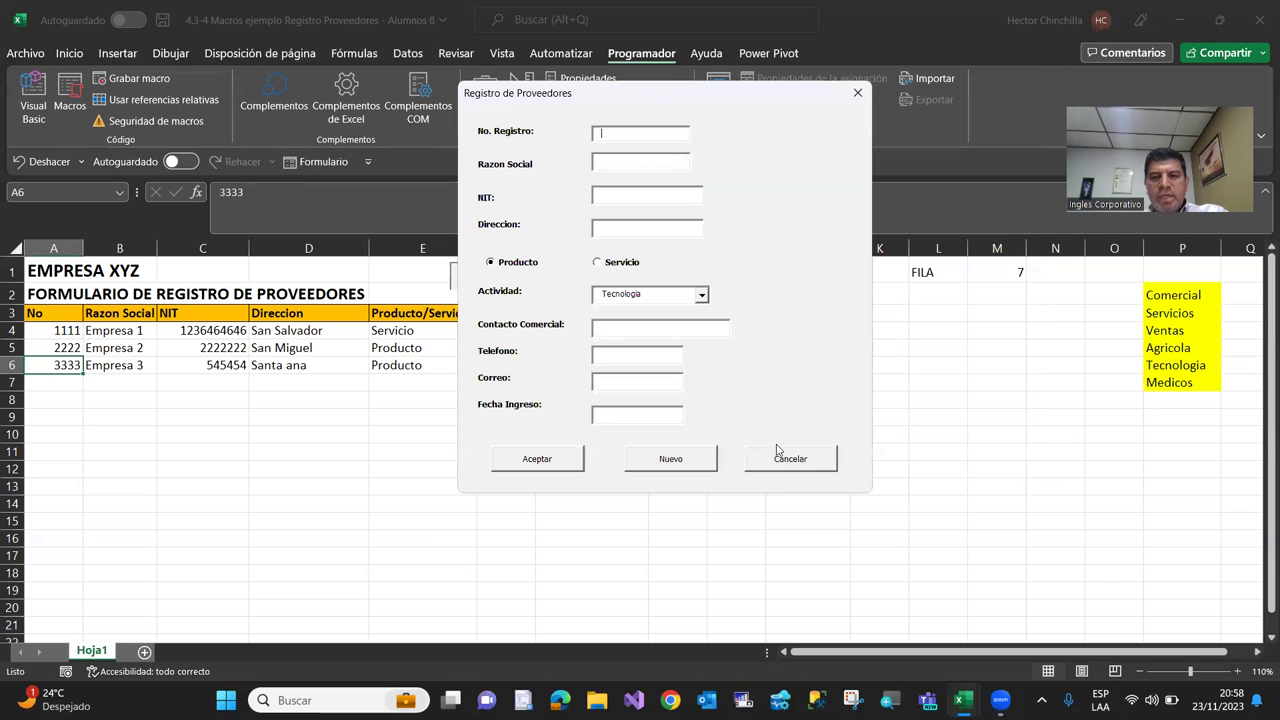
{"action": "left_click", "coordinate": [777, 458]}
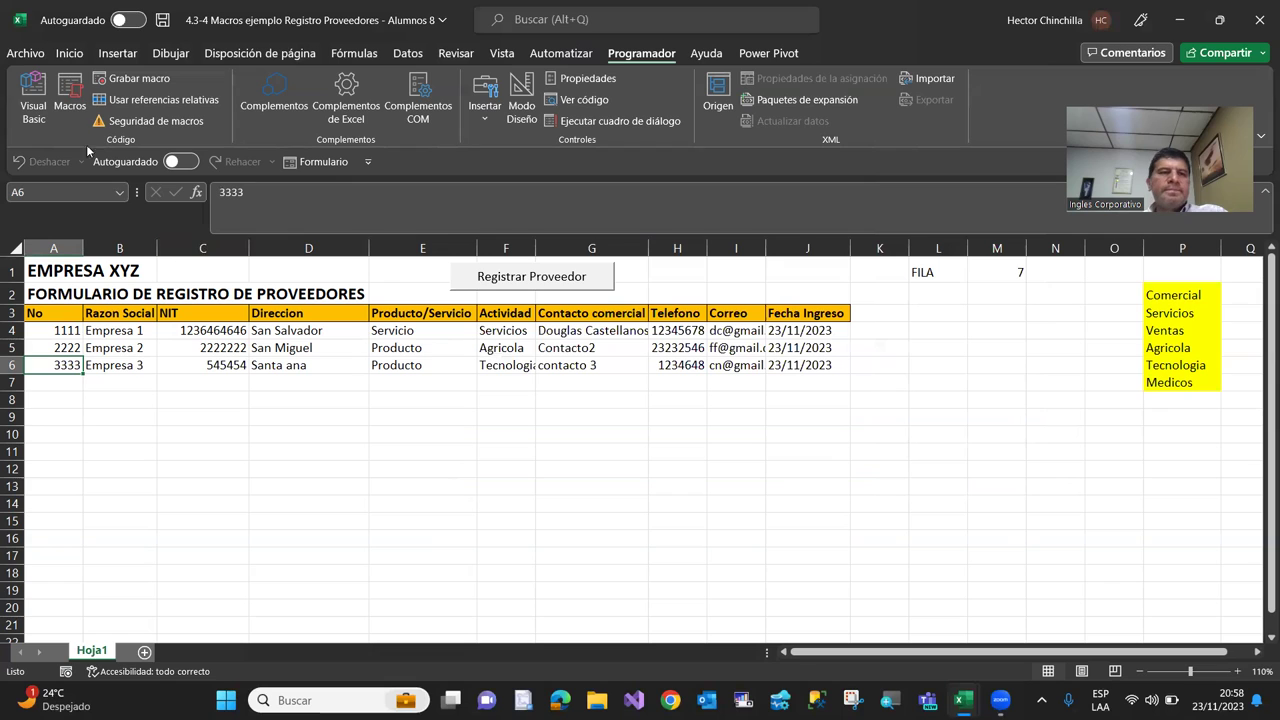
- Inspect UserForm1's Aceptar button code in the VBA editor, then save the workbook from the worksheet
{"action": "left_click", "coordinate": [45, 86]}
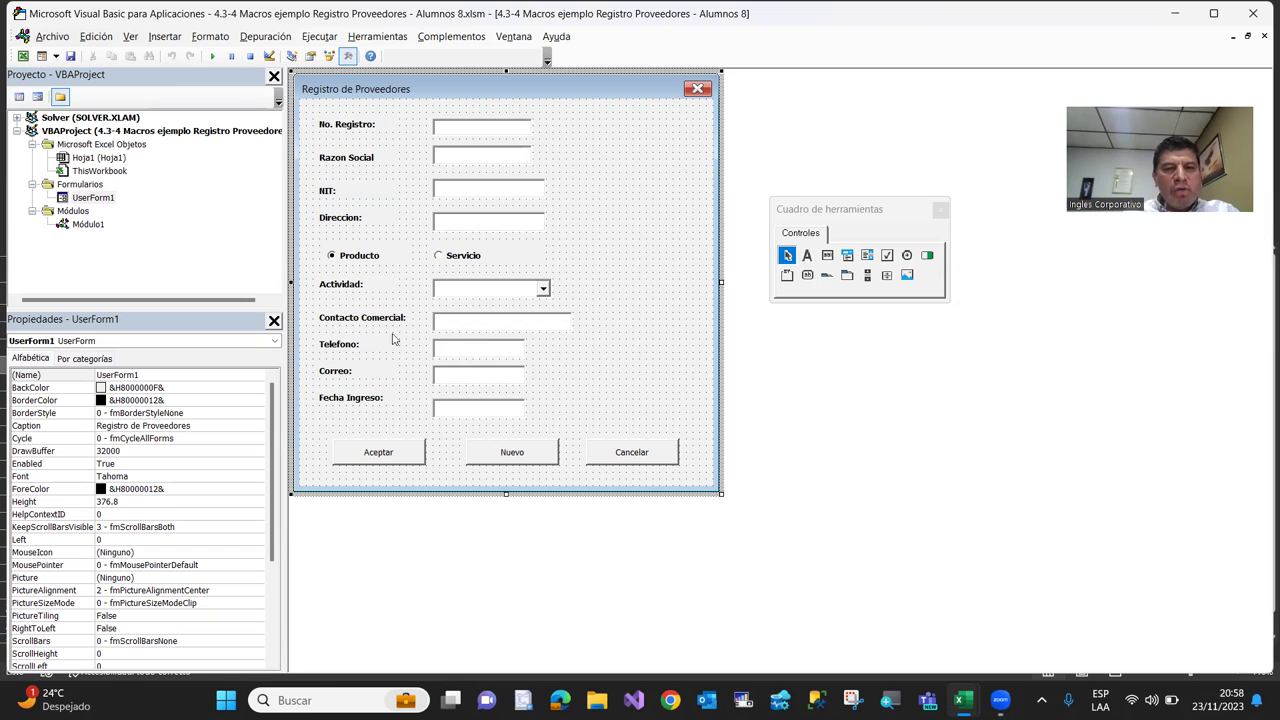
{"action": "double_click", "coordinate": [378, 452]}
{"action": "scroll", "coordinate": [380, 257], "scroll_direction": "down", "scroll_amount": 1}
{"action": "scroll", "coordinate": [380, 257], "scroll_direction": "down", "scroll_amount": 4}
{"action": "scroll", "coordinate": [382, 263], "scroll_direction": "up", "scroll_amount": 4}
{"action": "scroll", "coordinate": [382, 263], "scroll_direction": "up", "scroll_amount": 1}
{"action": "scroll", "coordinate": [390, 257], "scroll_direction": "down", "scroll_amount": 5}
{"action": "scroll", "coordinate": [405, 249], "scroll_direction": "up", "scroll_amount": 5}
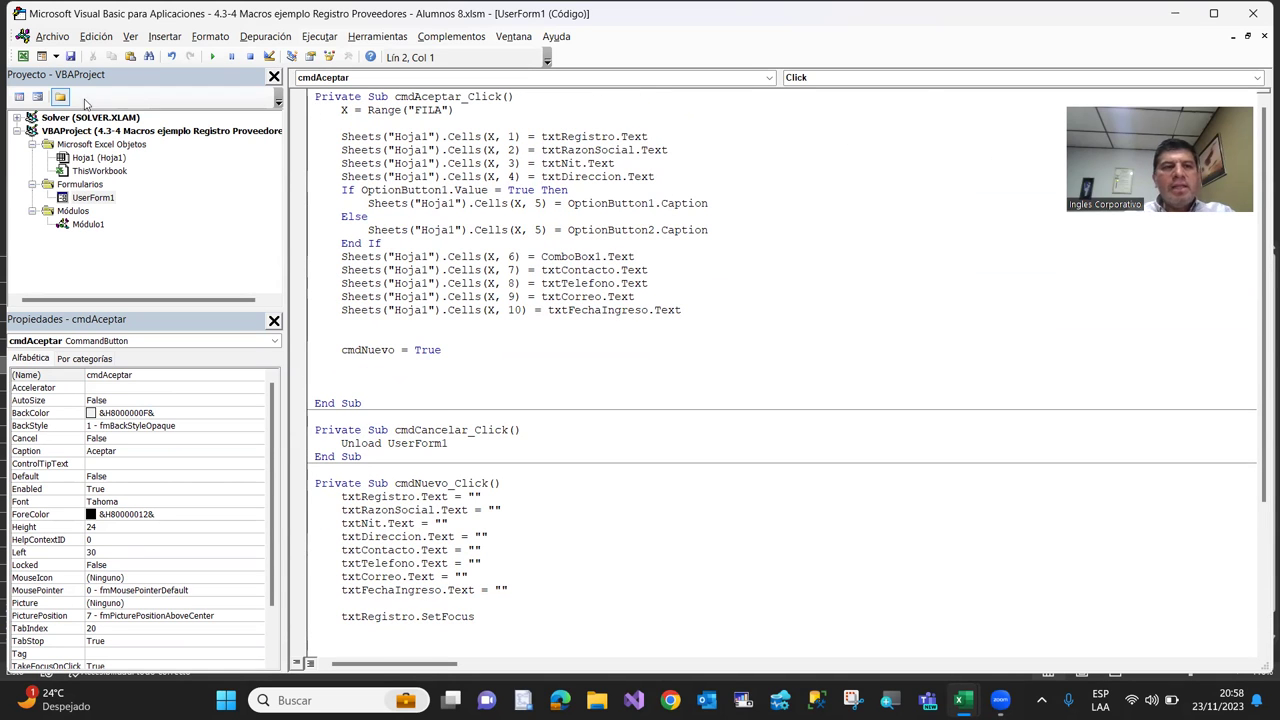
{"action": "left_click", "coordinate": [23, 57]}
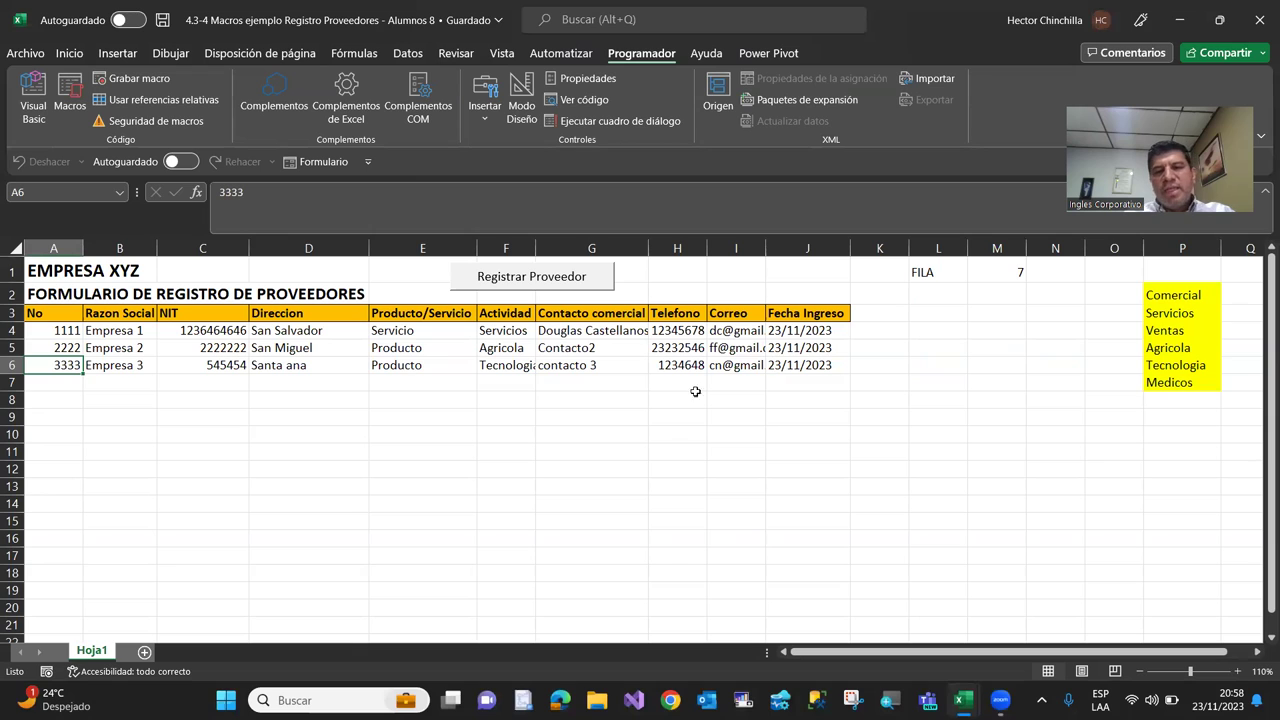
{"action": "left_click", "coordinate": [161, 24]}
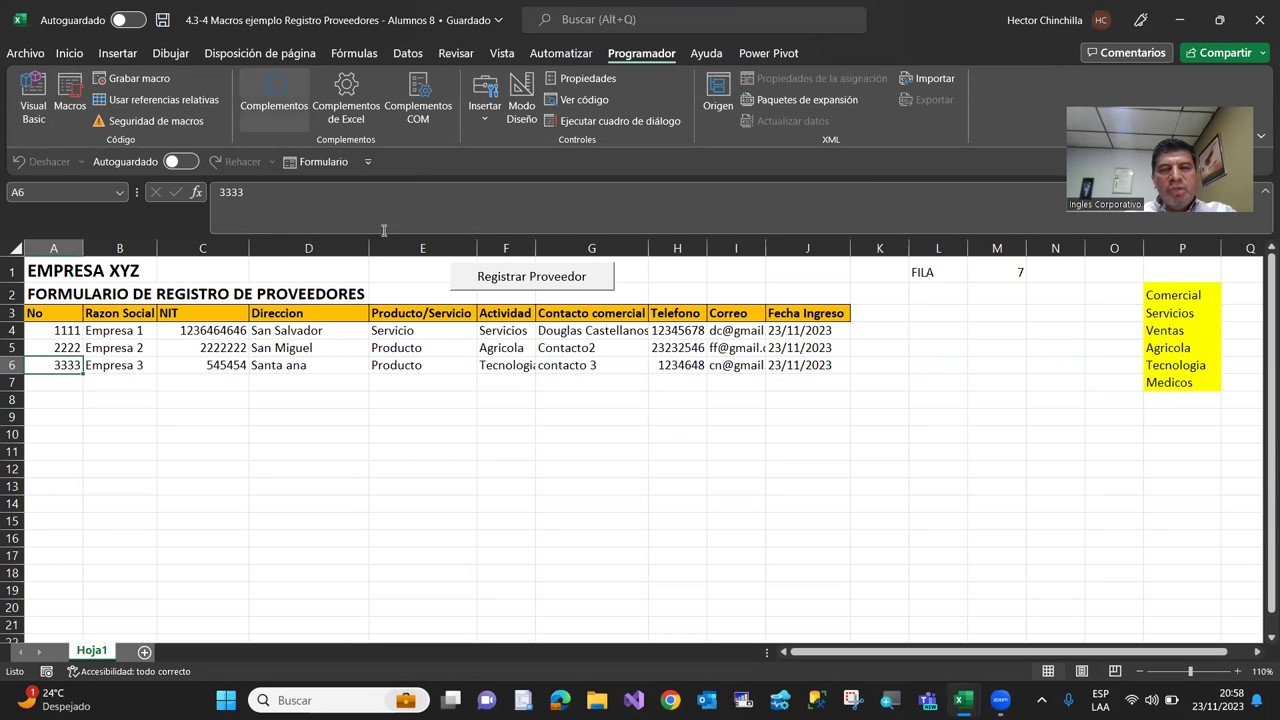